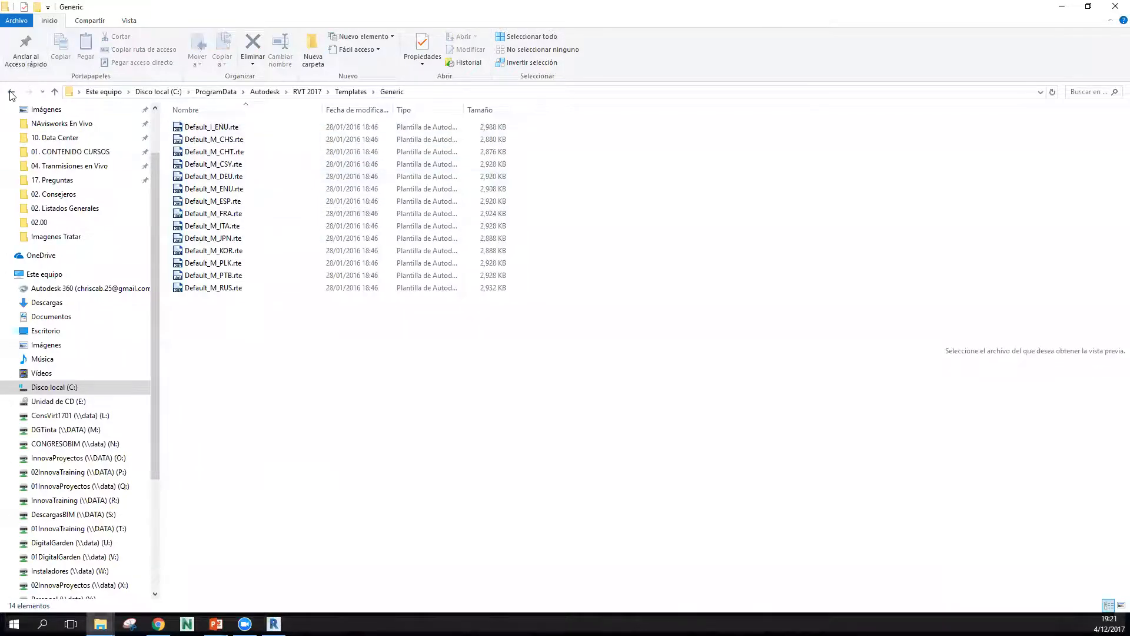
Look for template files in the Spanish_INTL folder of the RVT 2017 Templates.
left_click(11, 92)
double_click(214, 139)
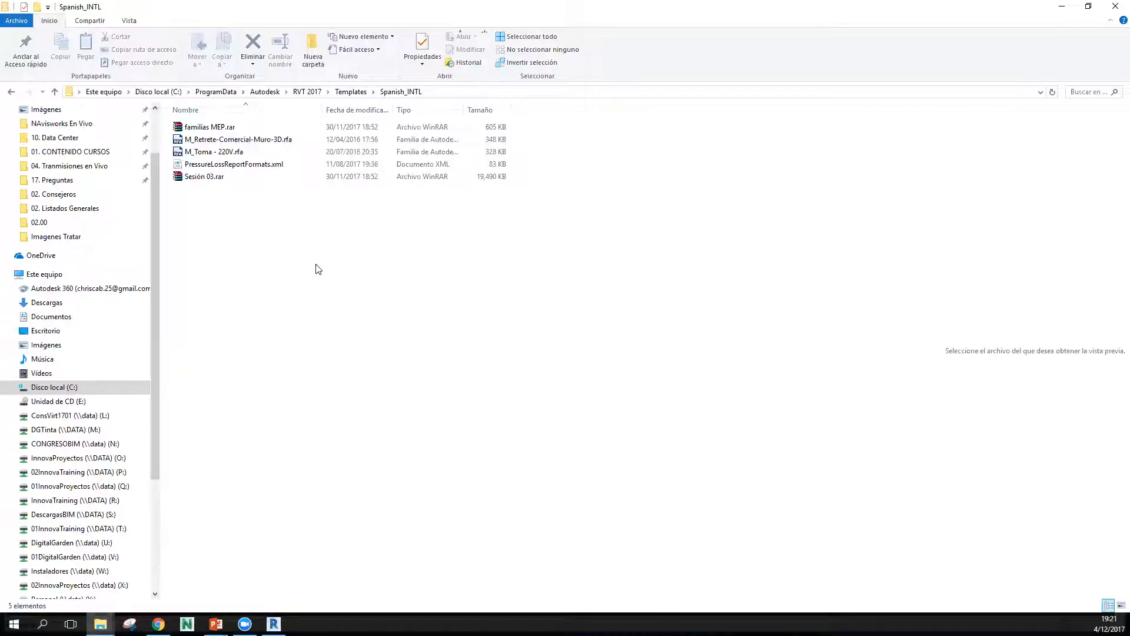
left_click(11, 92)
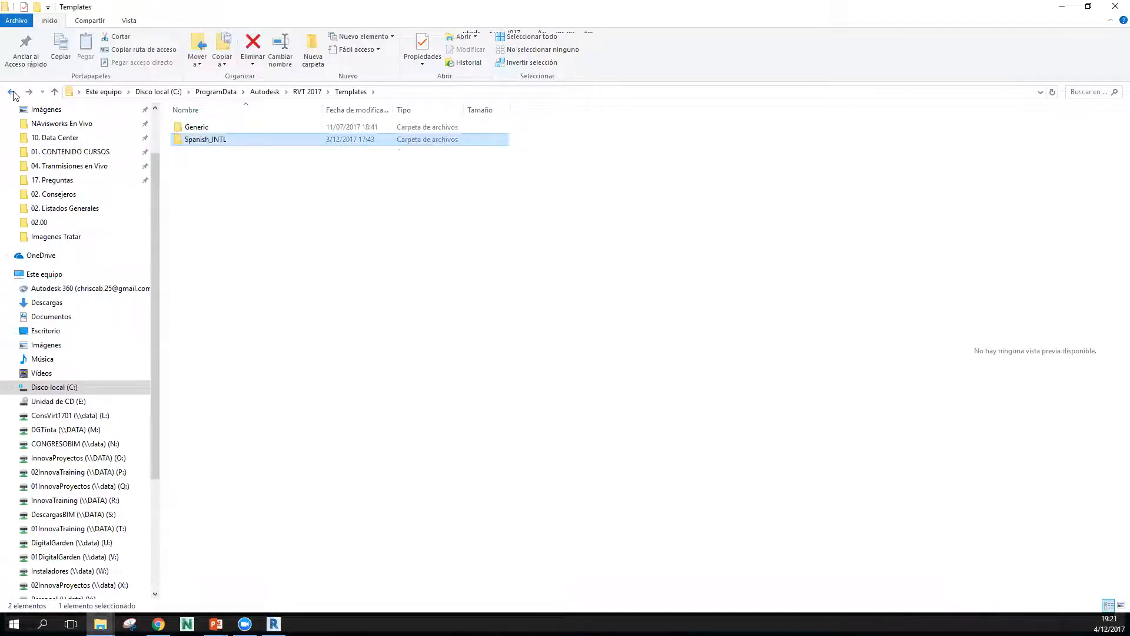
Inspect the Spanish_INTL and Spain folders inside the RVT 2017 Libraries folder.
left_click(12, 93)
double_click(219, 168)
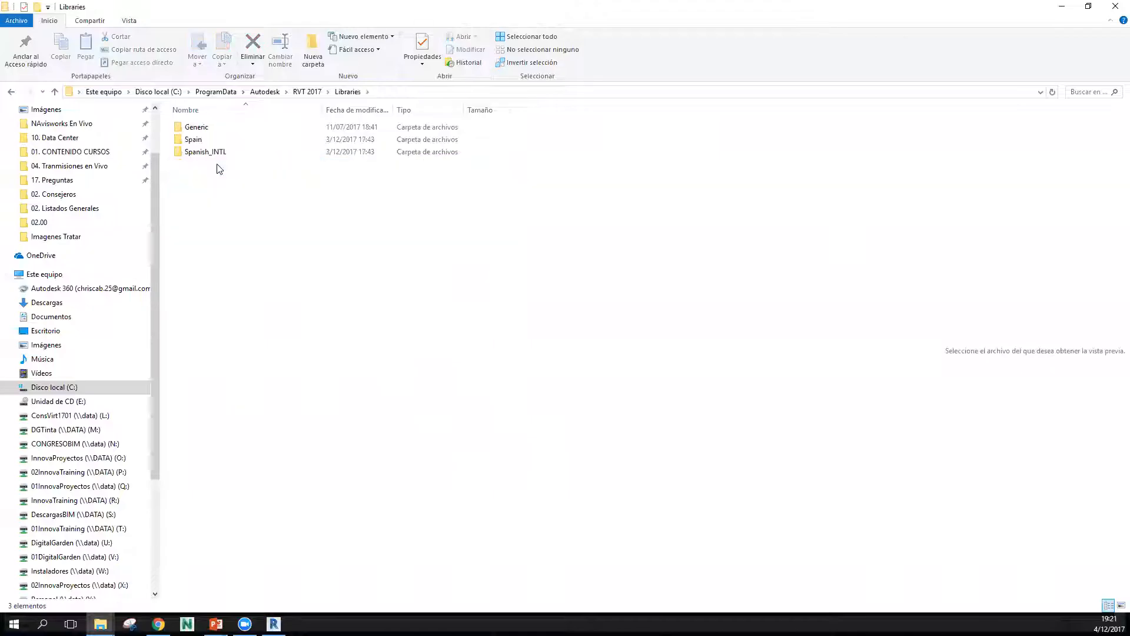
double_click(210, 153)
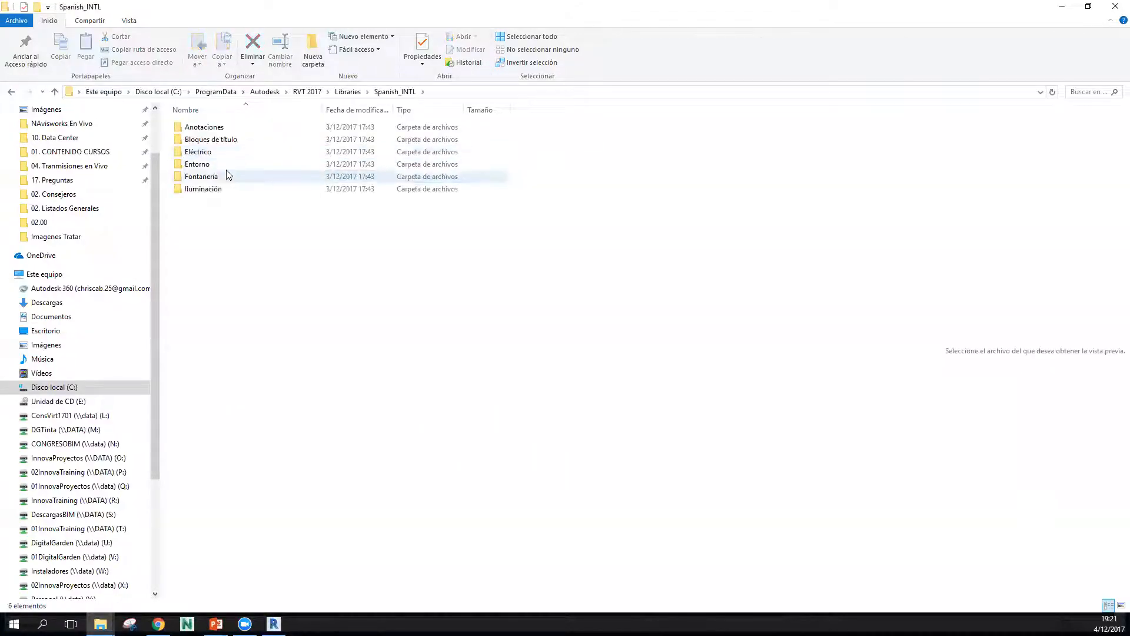
key("alt+Left")
double_click(203, 141)
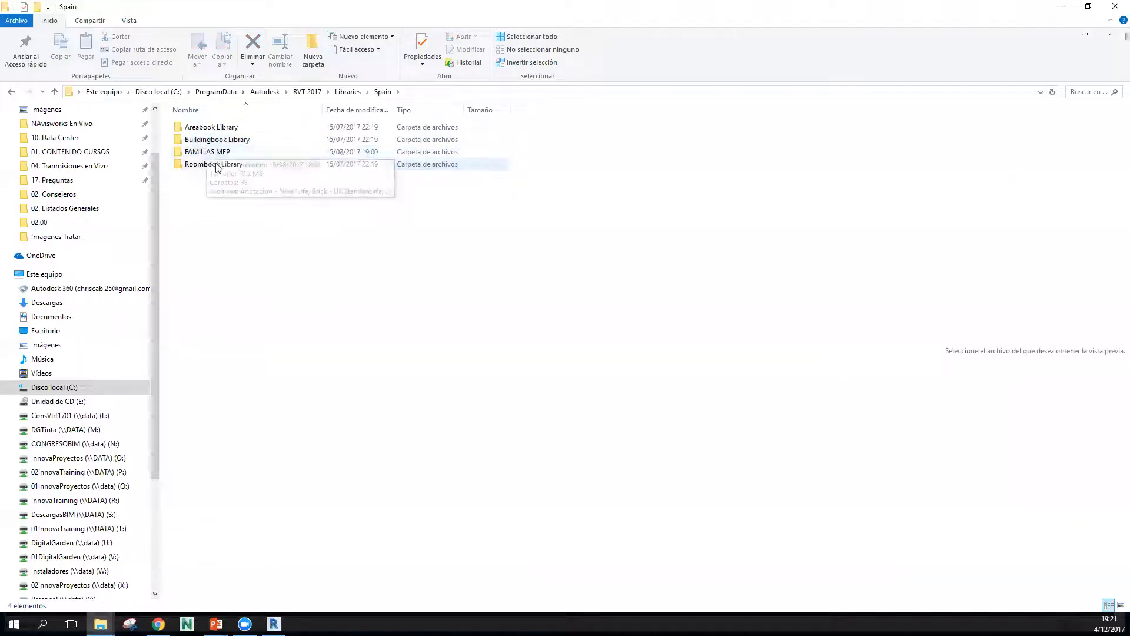
left_click(11, 92)
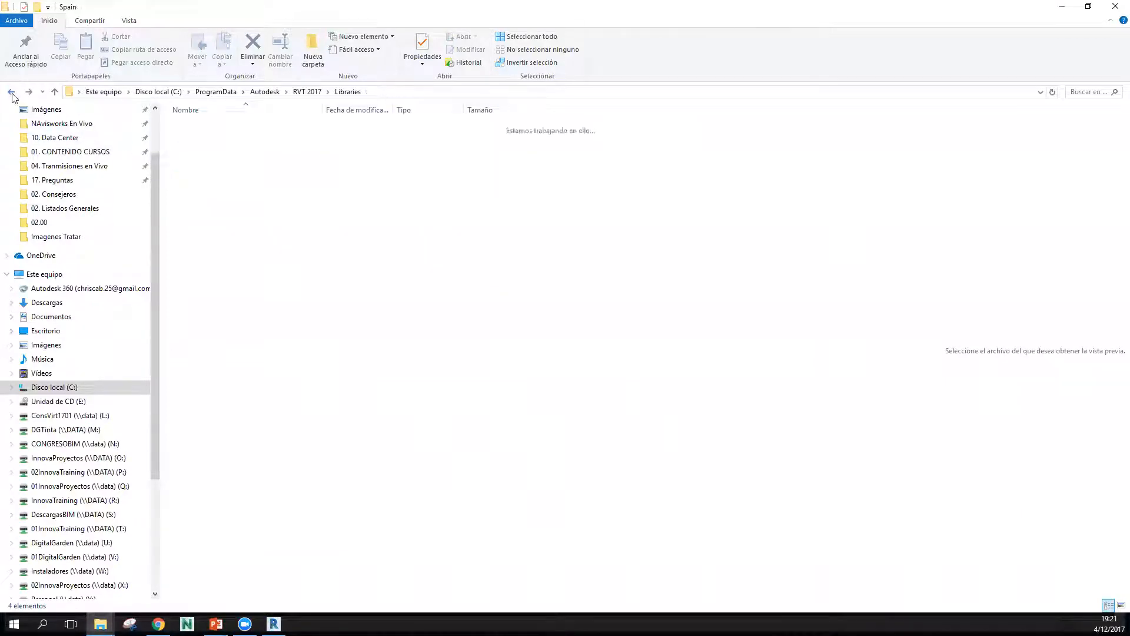
Open C:\ProgramData\Autodesk\RVT 2017\Templates\Spanish_INTL and show its full path.
left_click(12, 92)
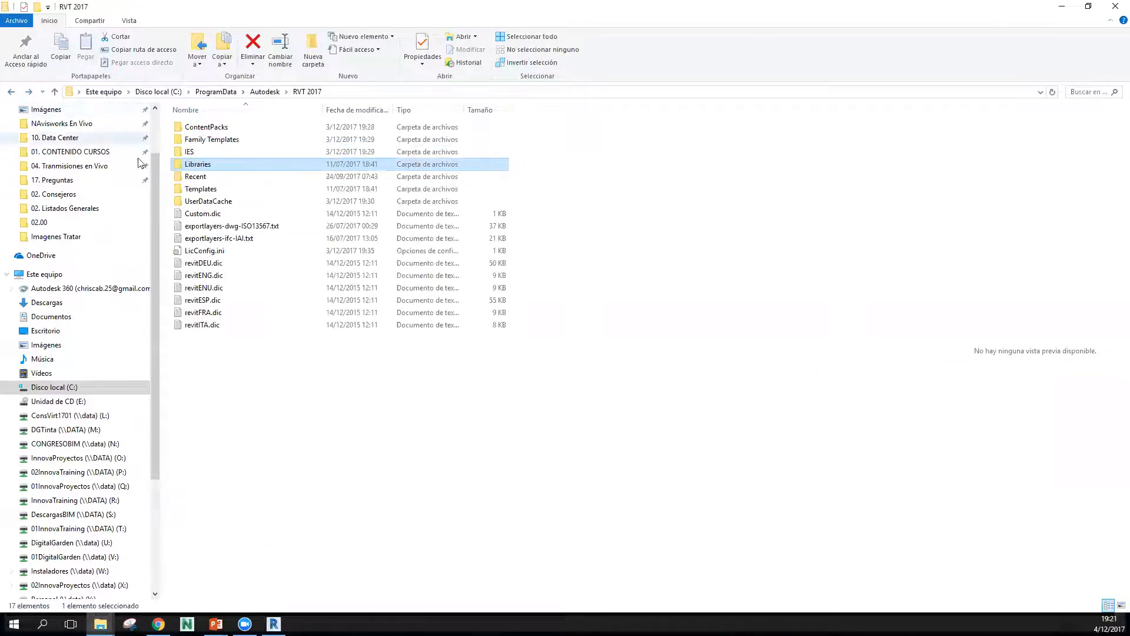
double_click(213, 189)
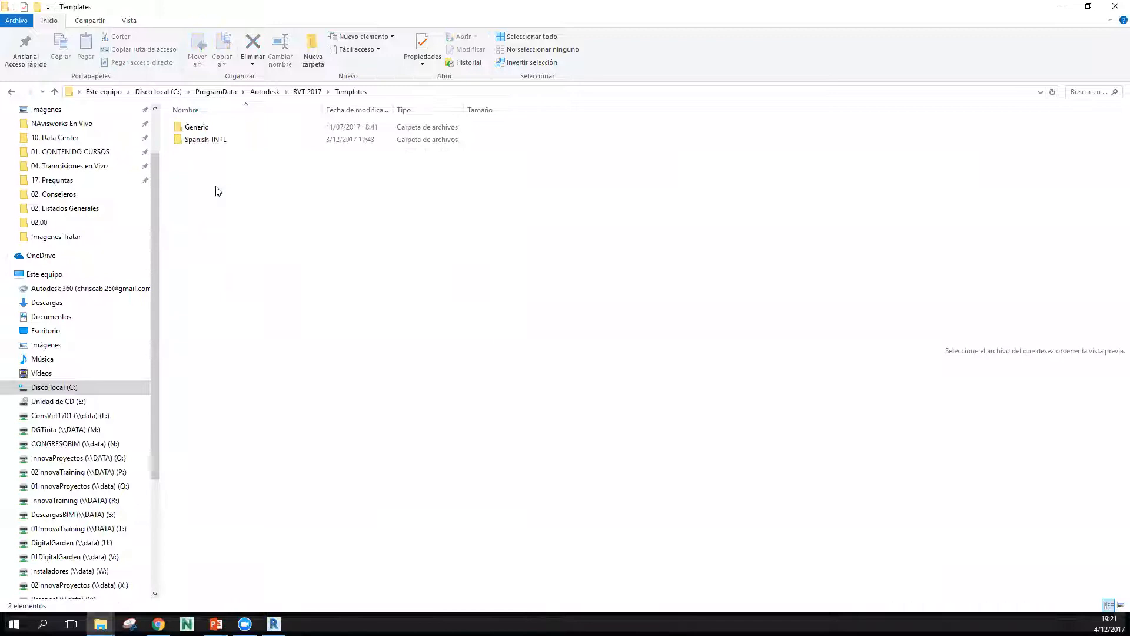
double_click(207, 141)
left_click(445, 93)
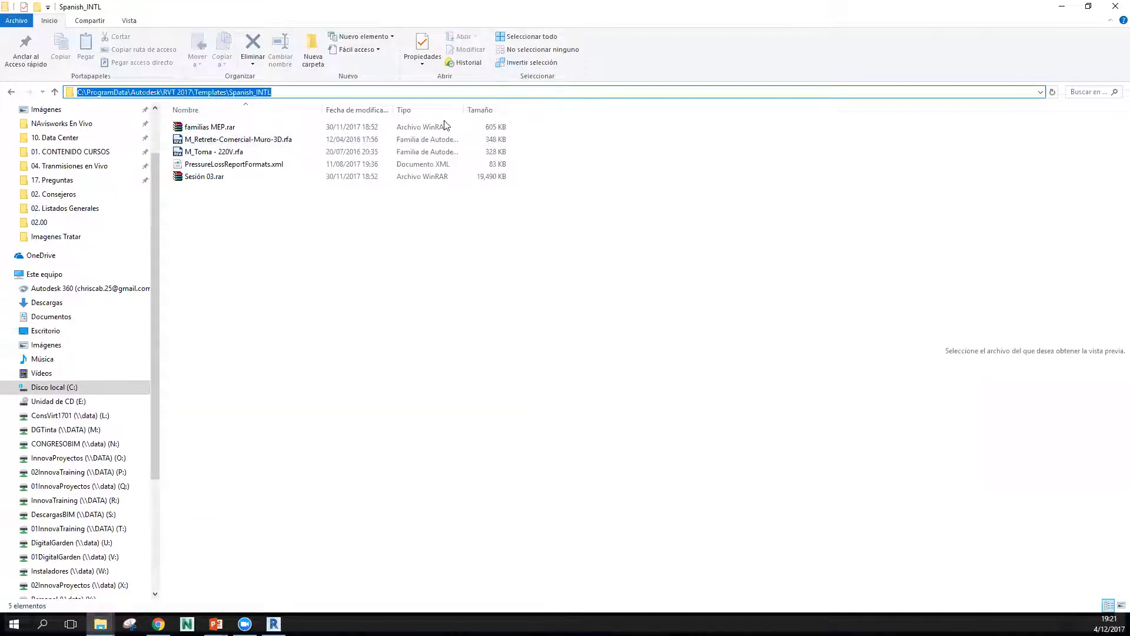
key("alt+Tab")
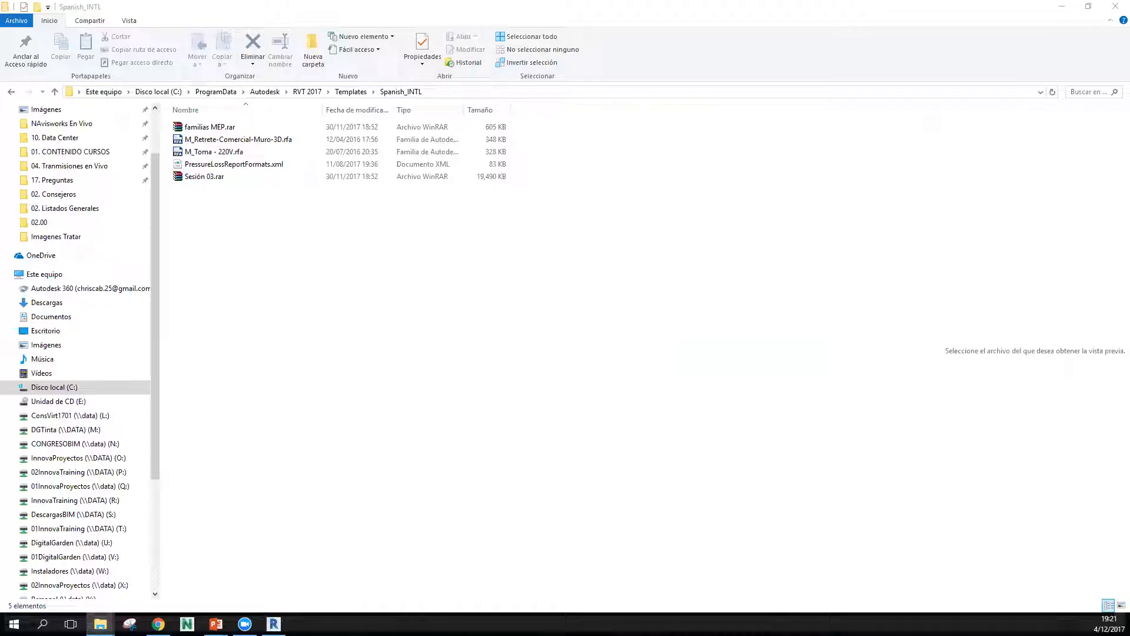
In a second Explorer window, open Software AutoDESK\revit 2017\RVT 2017\Templates\Spanish_INTL on the Instaladores (W:) drive.
key("super+e")
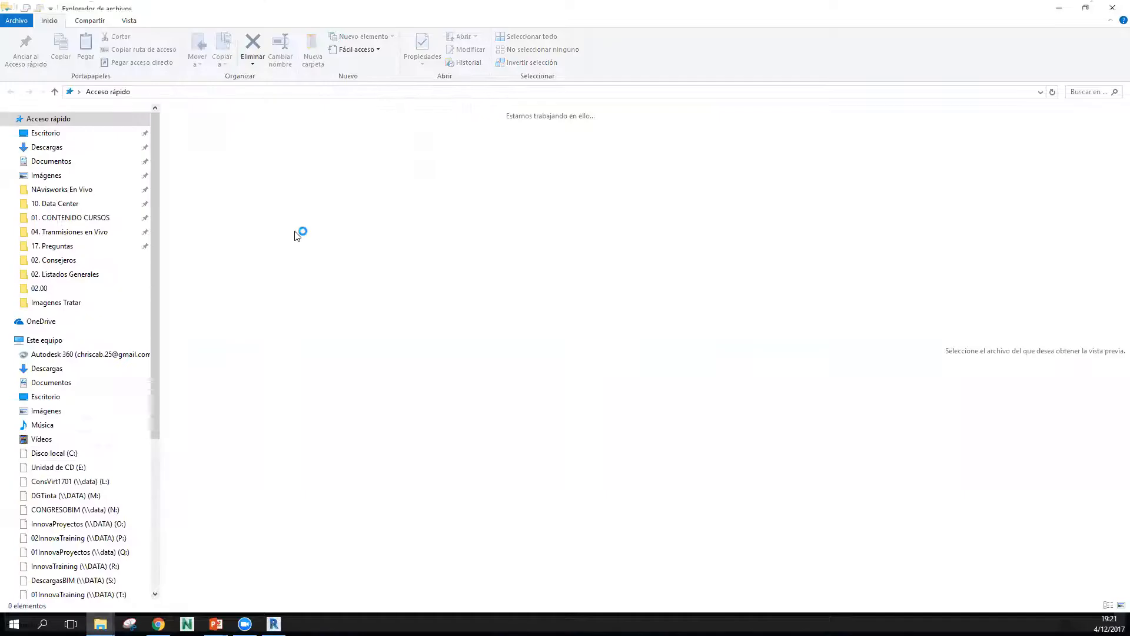
scroll(67, 465, "down", 4)
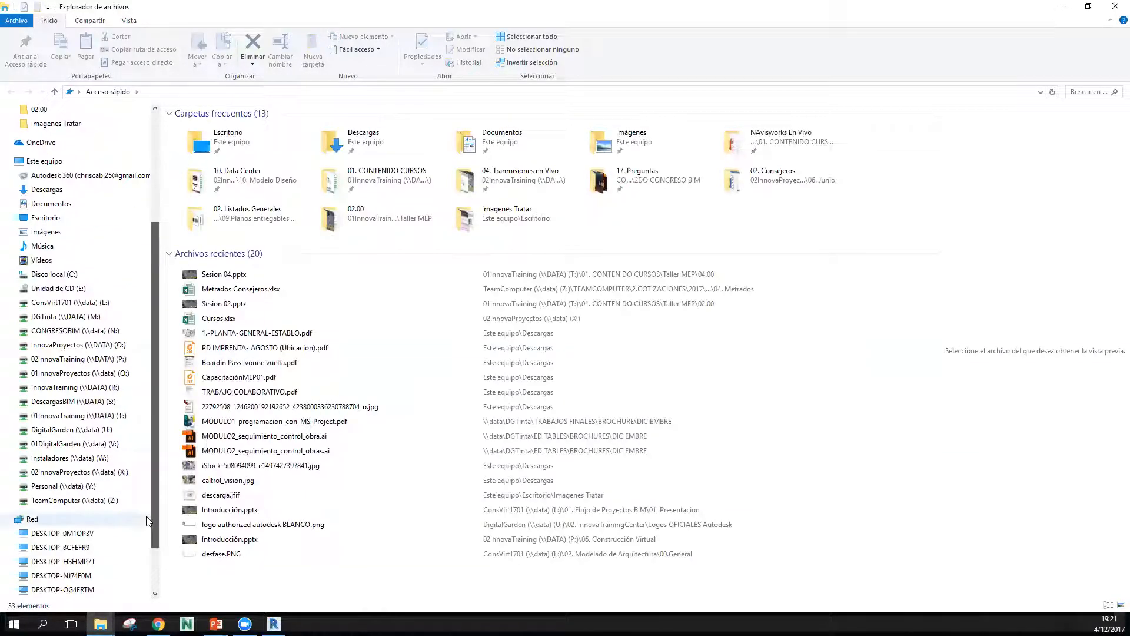
left_click(66, 460)
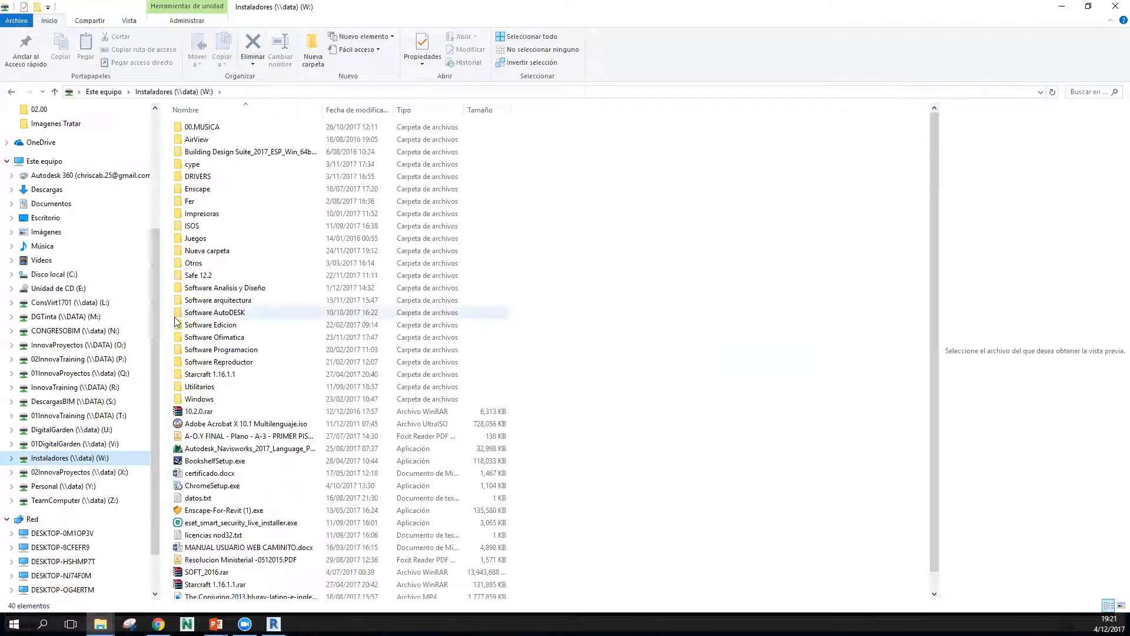
double_click(233, 313)
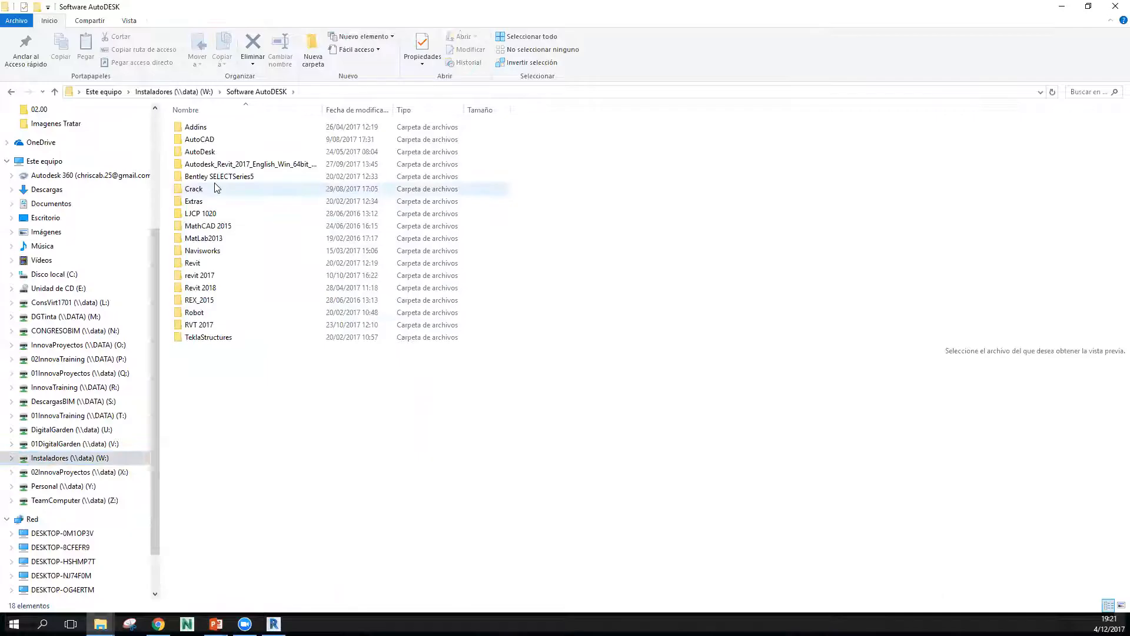
double_click(211, 277)
double_click(210, 128)
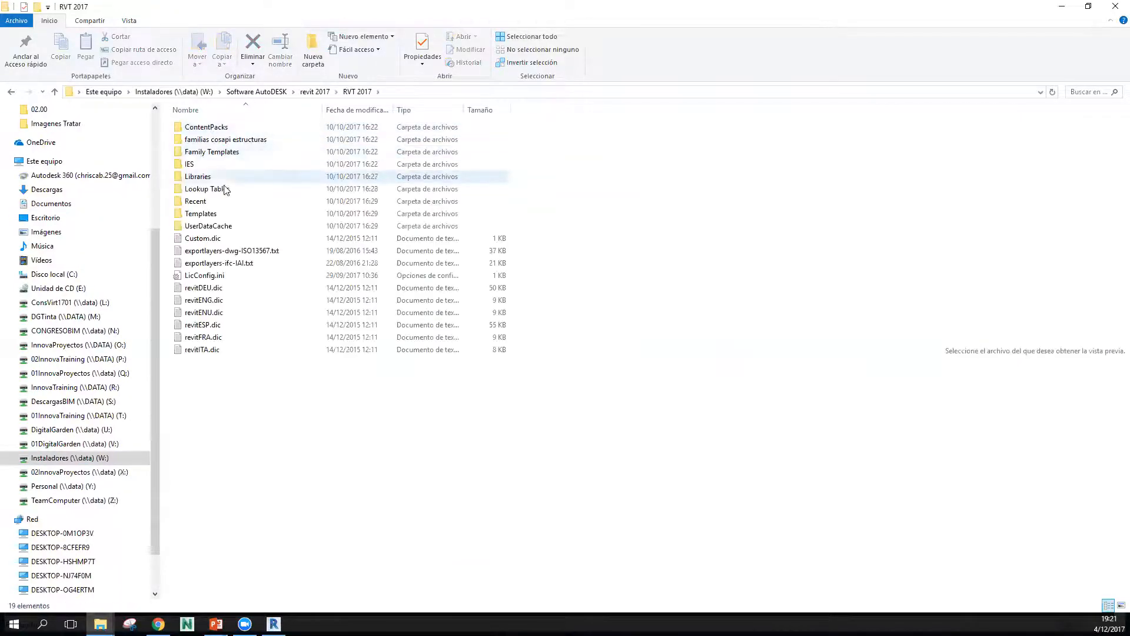
left_click(218, 215)
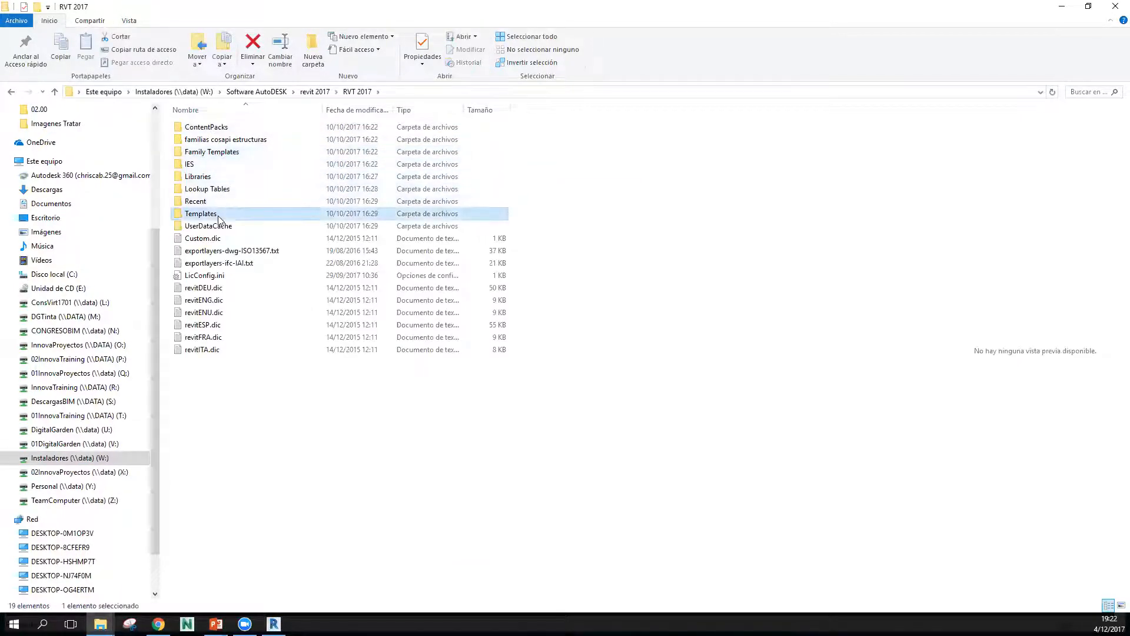
double_click(218, 214)
double_click(215, 152)
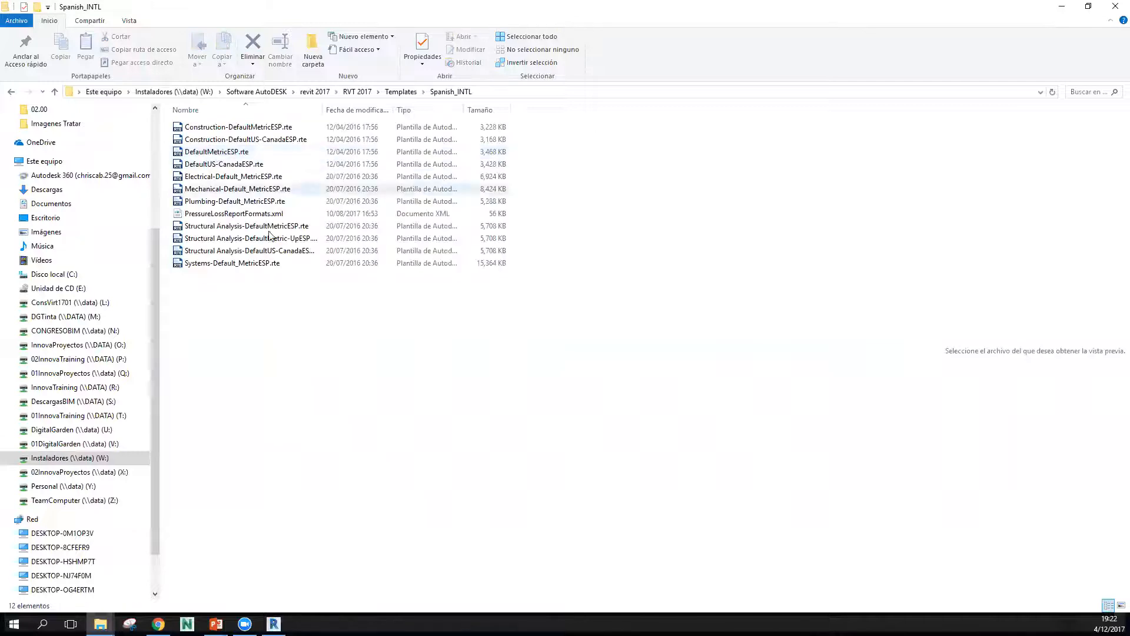
Copy all files from this folder into the local RVT 2017 Templates\Spanish_INTL folder, replacing the existing PressureLossReportFormats.xml.
left_click_drag(423, 360, 189, 124)
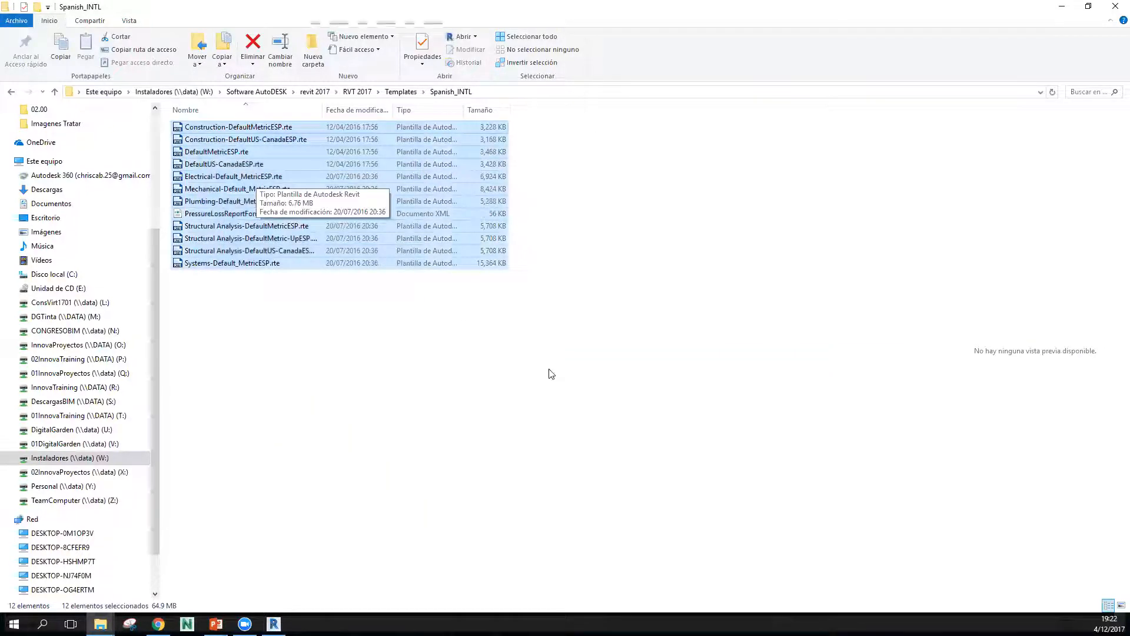
key("ctrl+c")
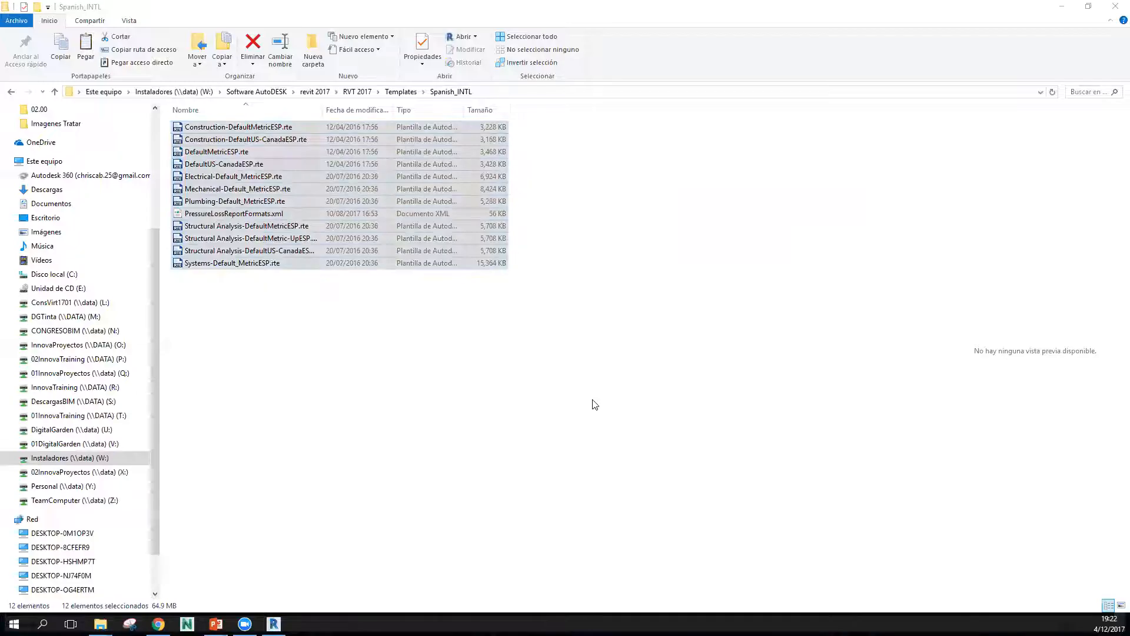
key("alt+Tab")
key("ctrl+v")
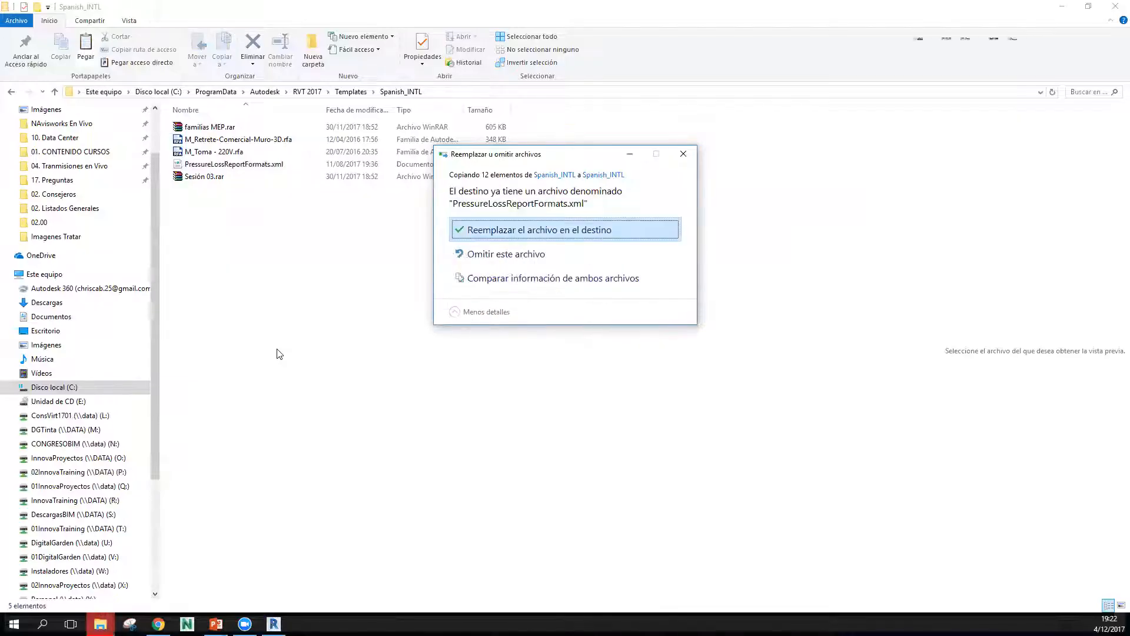
left_click(483, 228)
left_click(494, 401)
Permanently delete familias MEP.rar and Sesión 03.rar from the local Spanish_INTL templates folder.
left_click(225, 191)
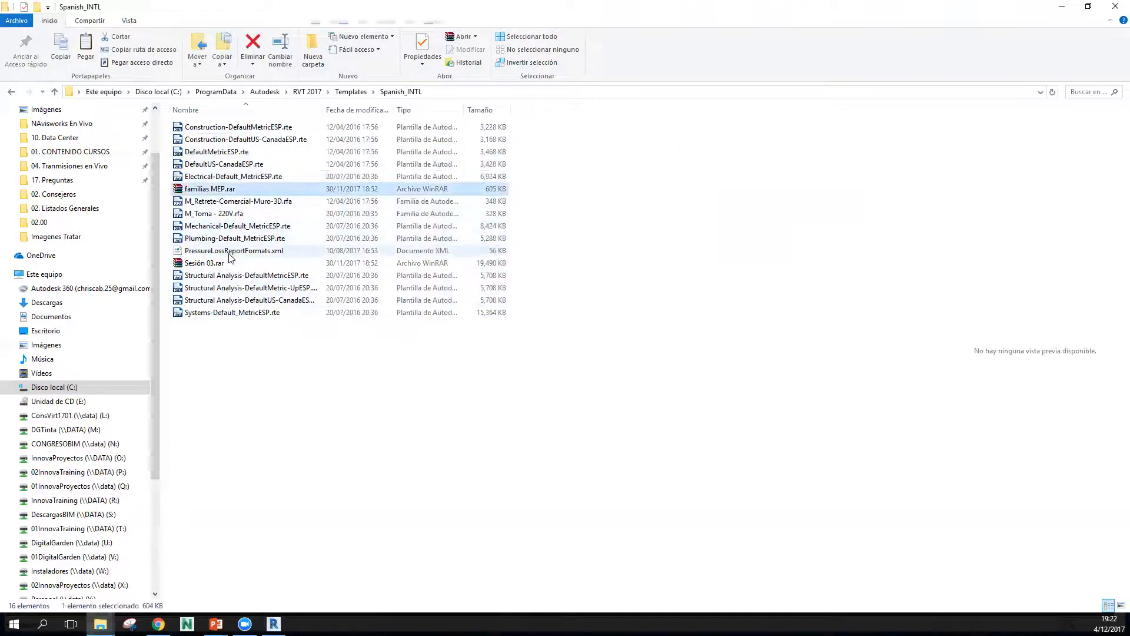
left_click(223, 263, "ctrl")
key("shift+Delete")
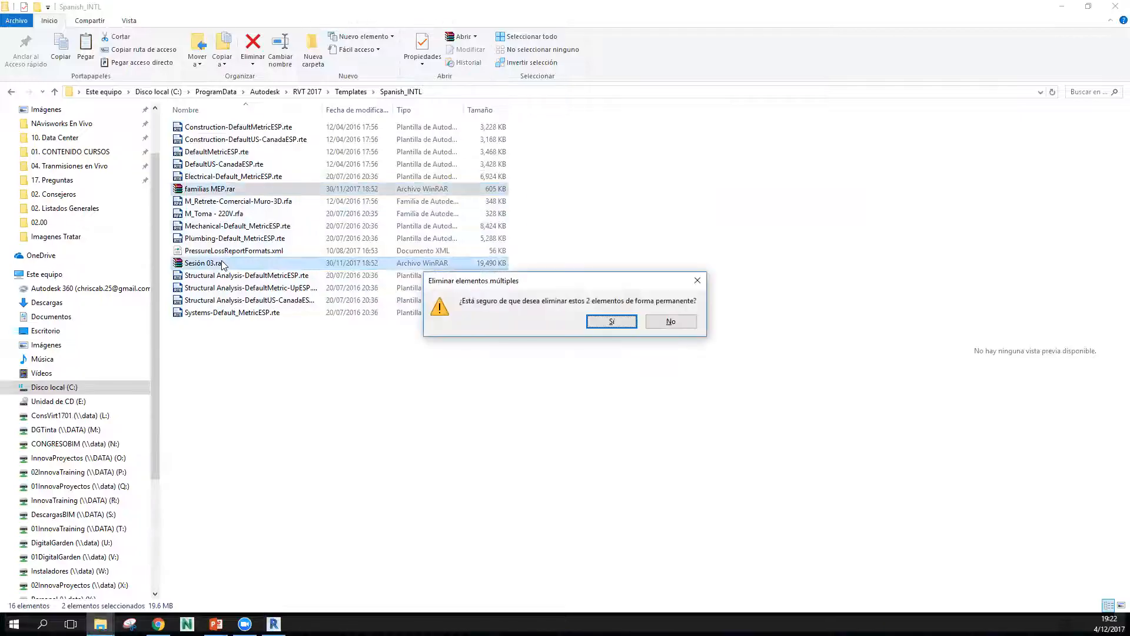
key("Return")
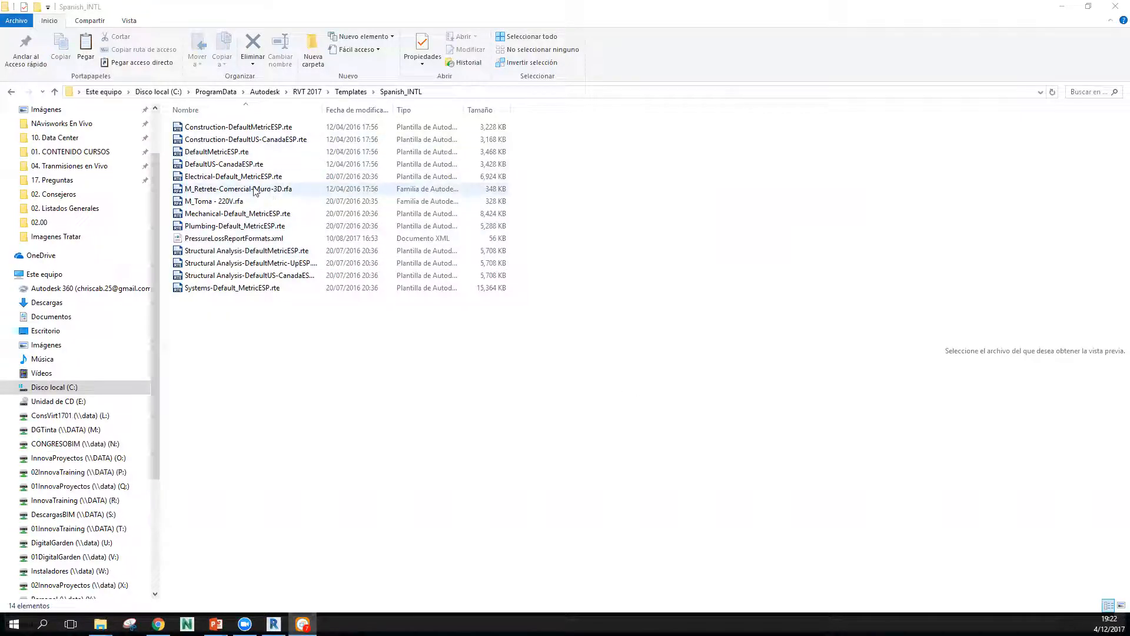
Delete the M_Retrete-Comercial-Muro-3D.rfa and M_Toma - 220V.rfa families and widen the file name column.
left_click(230, 201)
key("shift+Up")
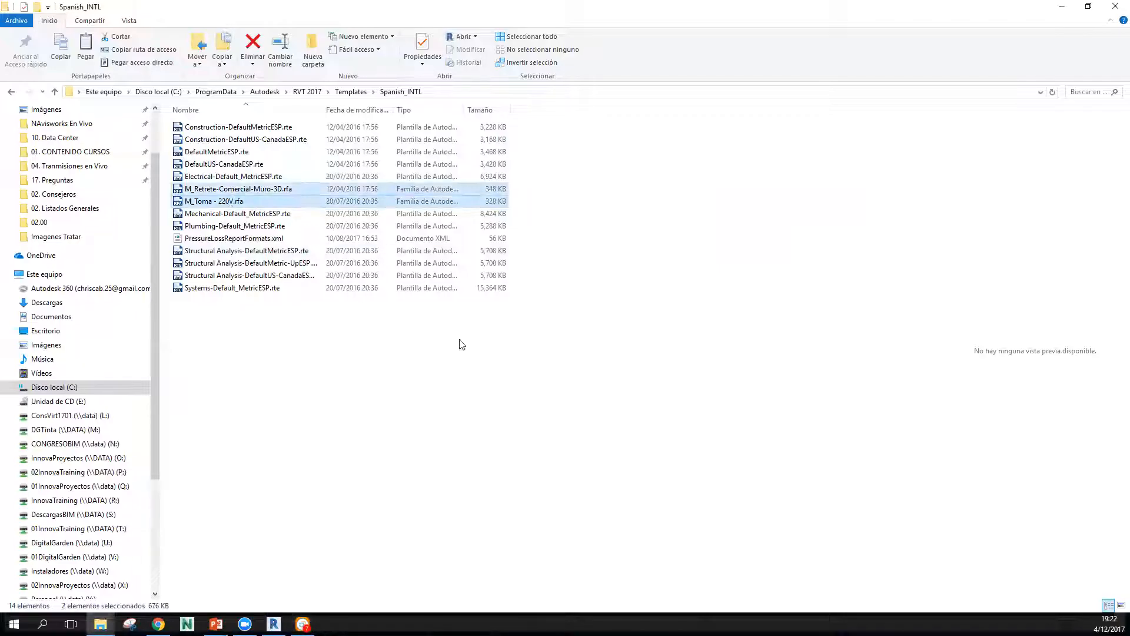
key("Delete")
key("Return")
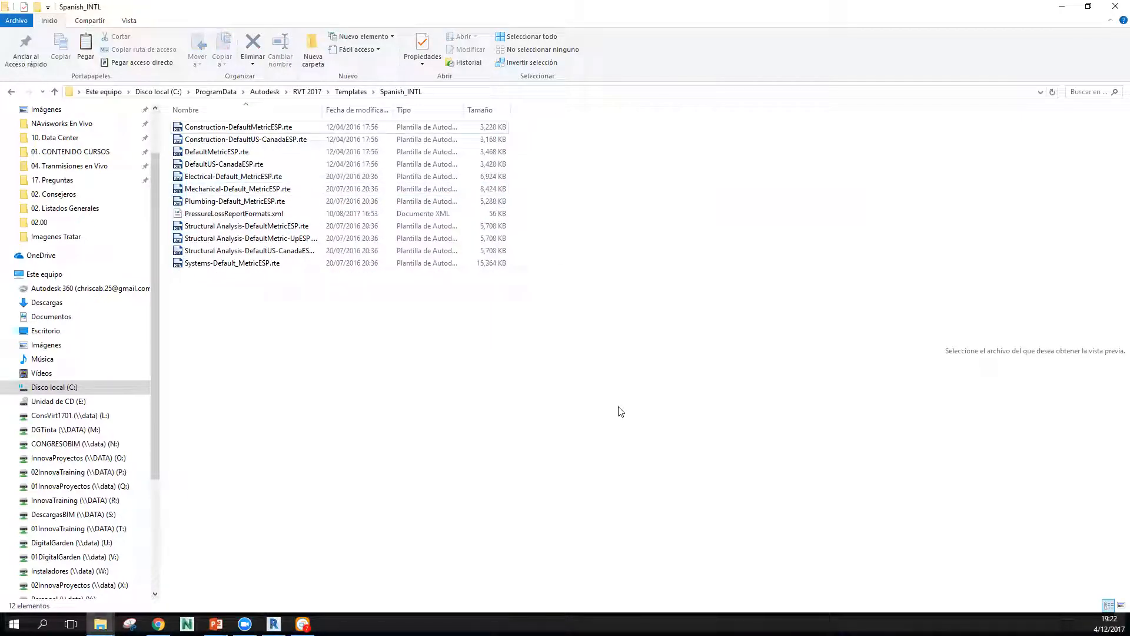
left_click_drag(323, 109, 339, 109)
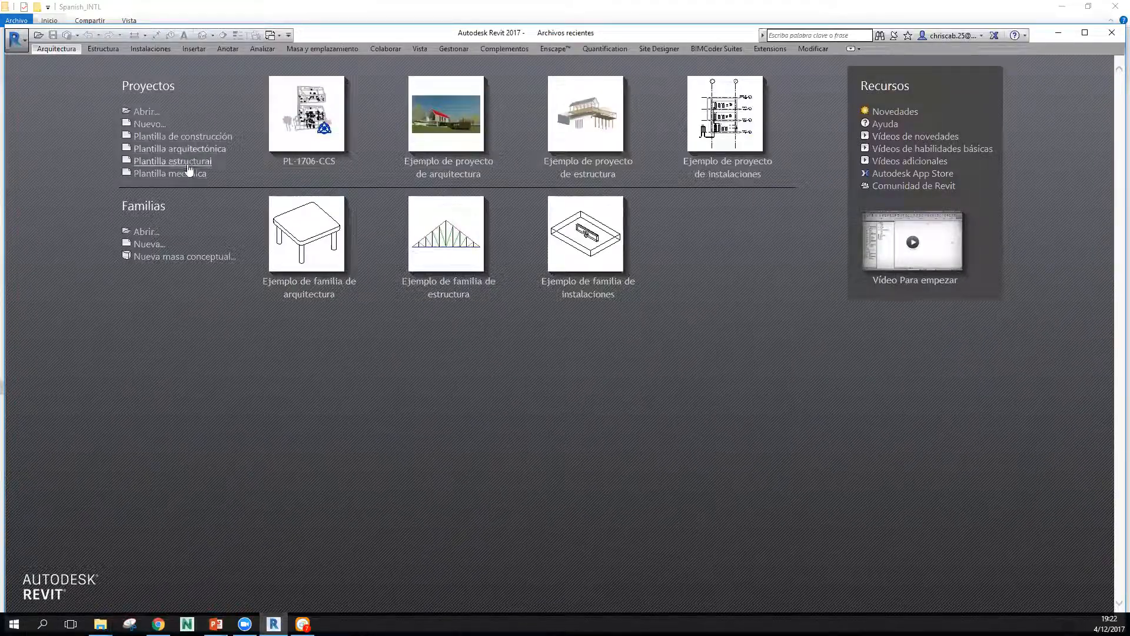
Compare the templates on Revit's start screen with the files in the Spanish_INTL folder, from DefaultMetricESP.rte to Plumbing-Default_MetricESP.rte.
double_click(411, 36)
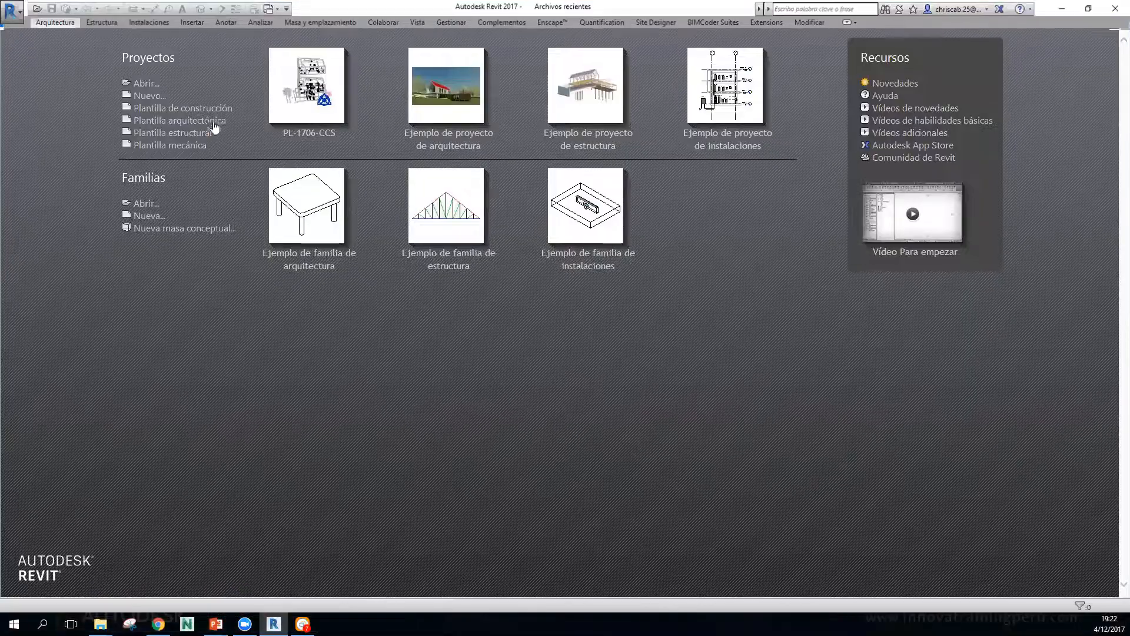
key("alt+Tab")
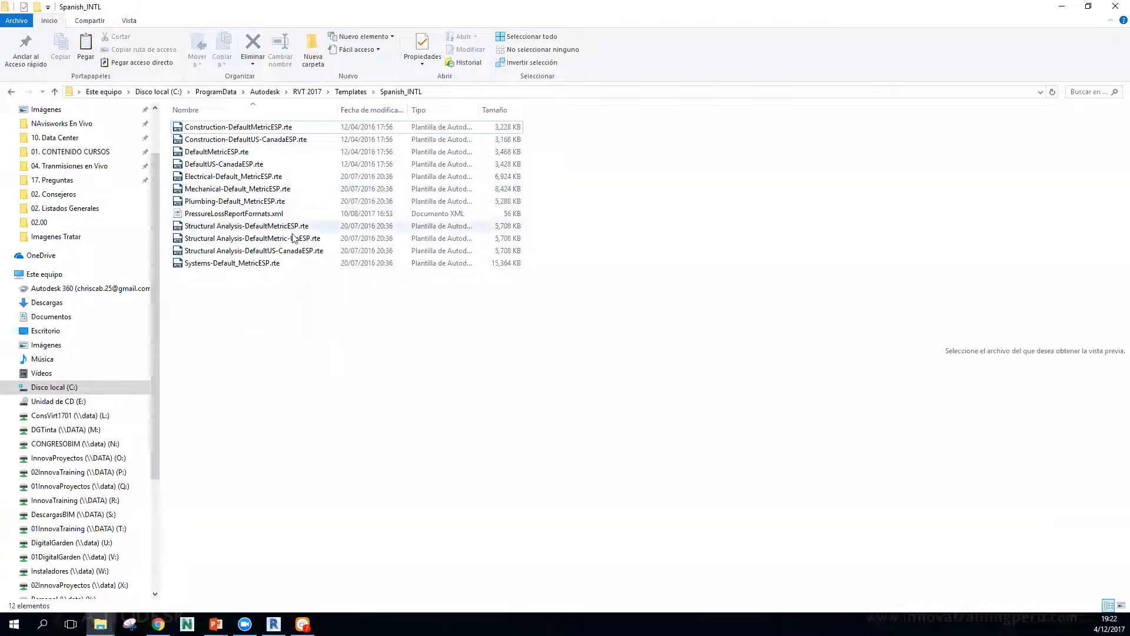
left_click(259, 153)
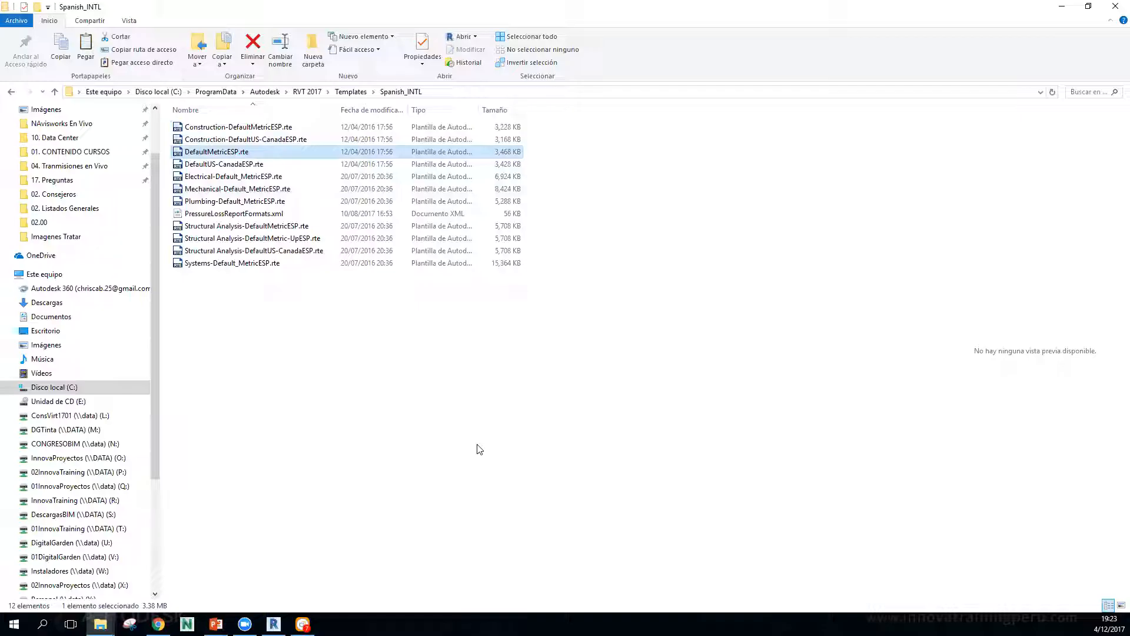
key("Down")
key("Down")
key("Down")
key("Down")
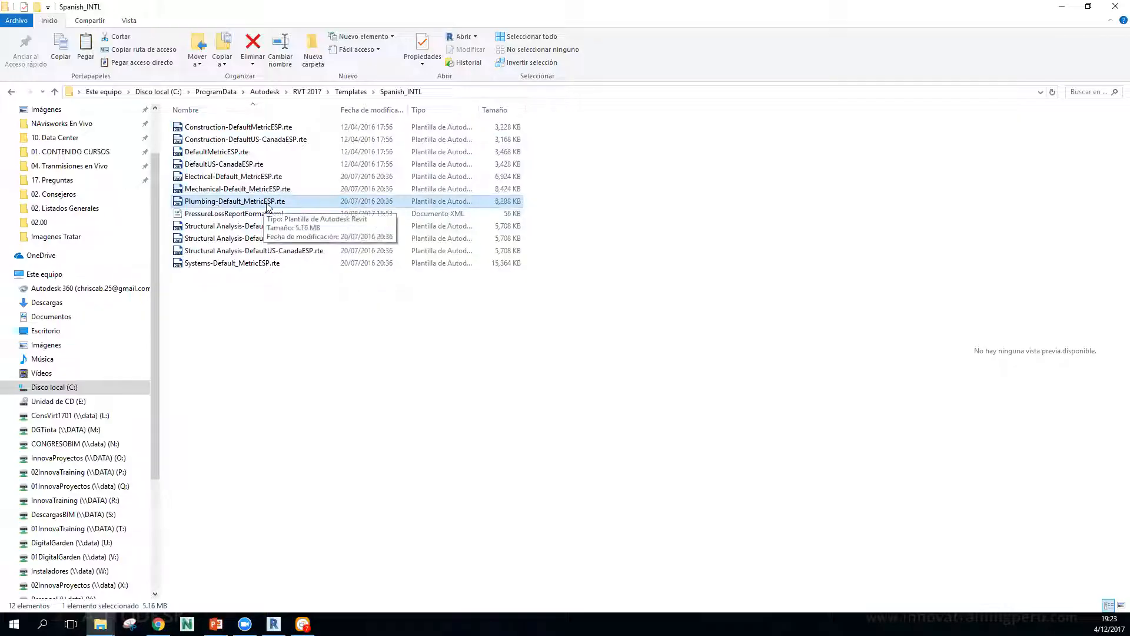
left_click_drag(242, 201, 292, 306)
Switch to Revit, start a new project and browse for its template in the RVT 2017\Templates\Spanish_INTL folder.
left_click(274, 623)
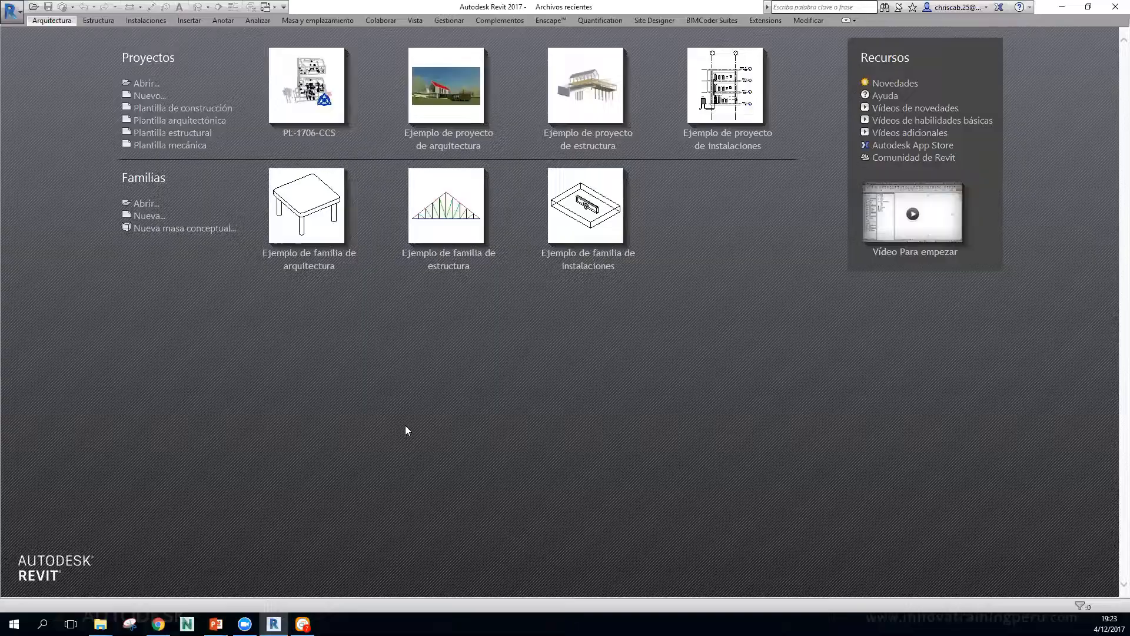
left_click(145, 96)
left_click(537, 242)
left_click(537, 242)
left_click(597, 243)
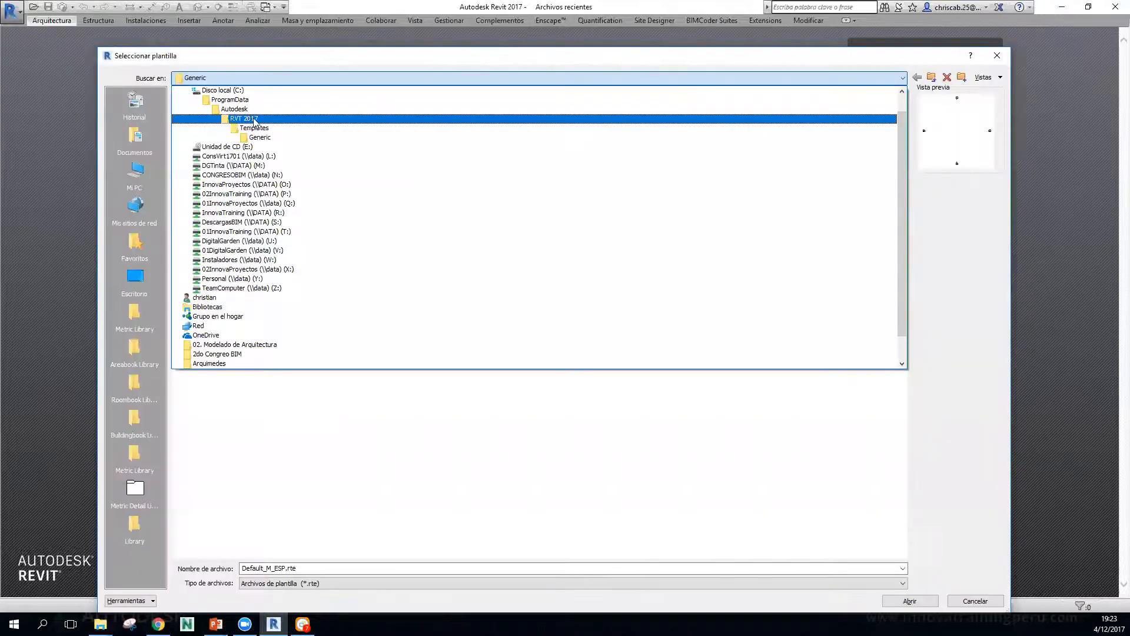
left_click(258, 118)
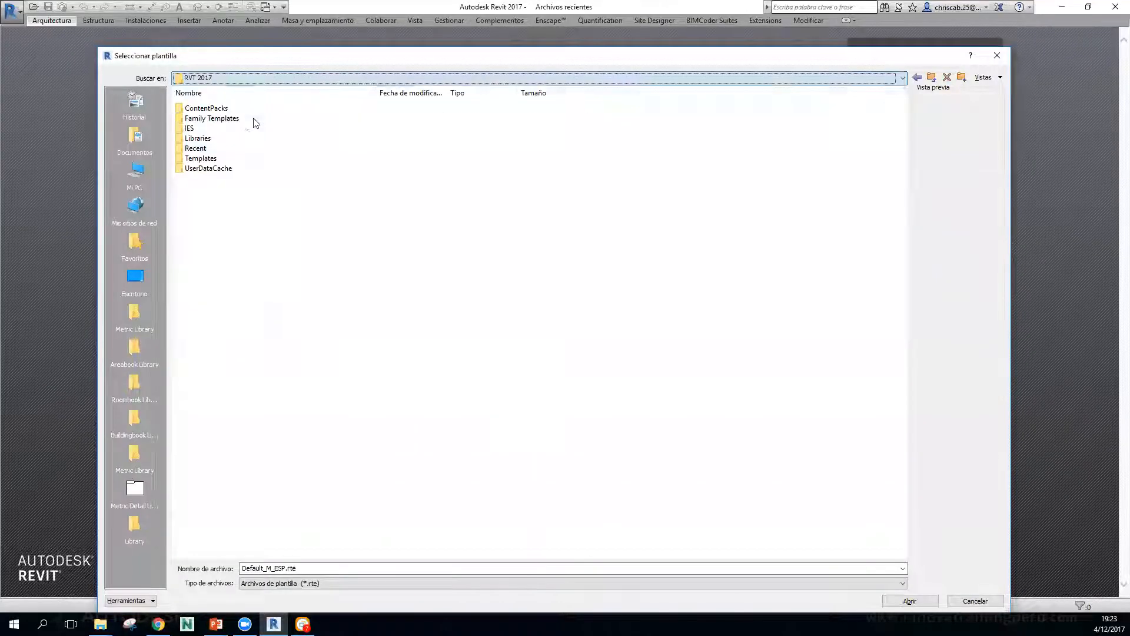
double_click(203, 158)
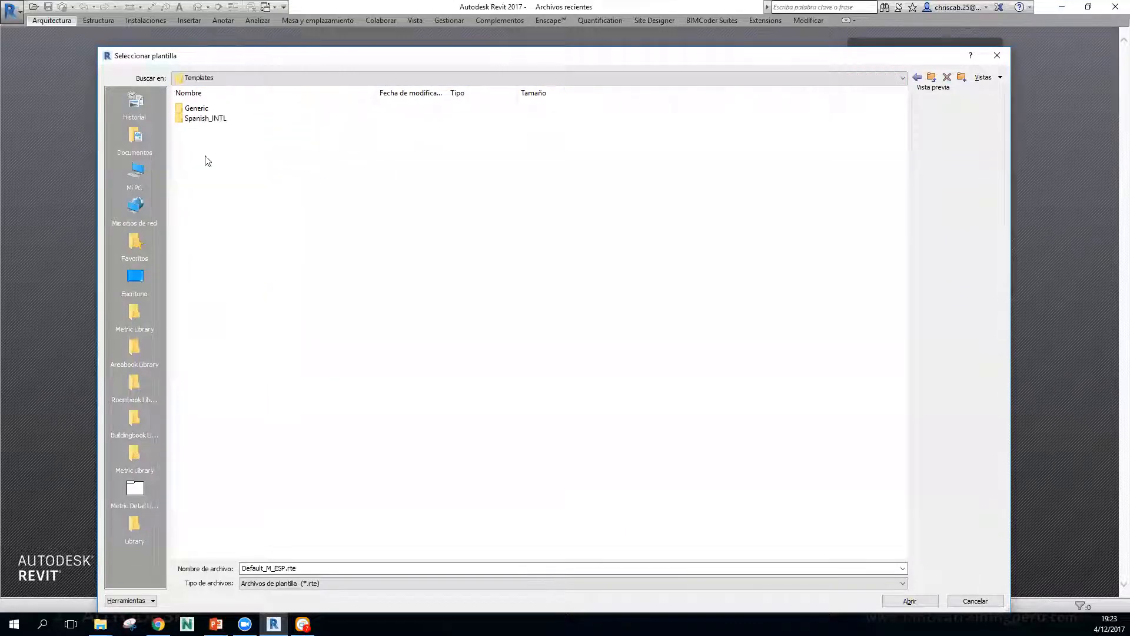
double_click(206, 118)
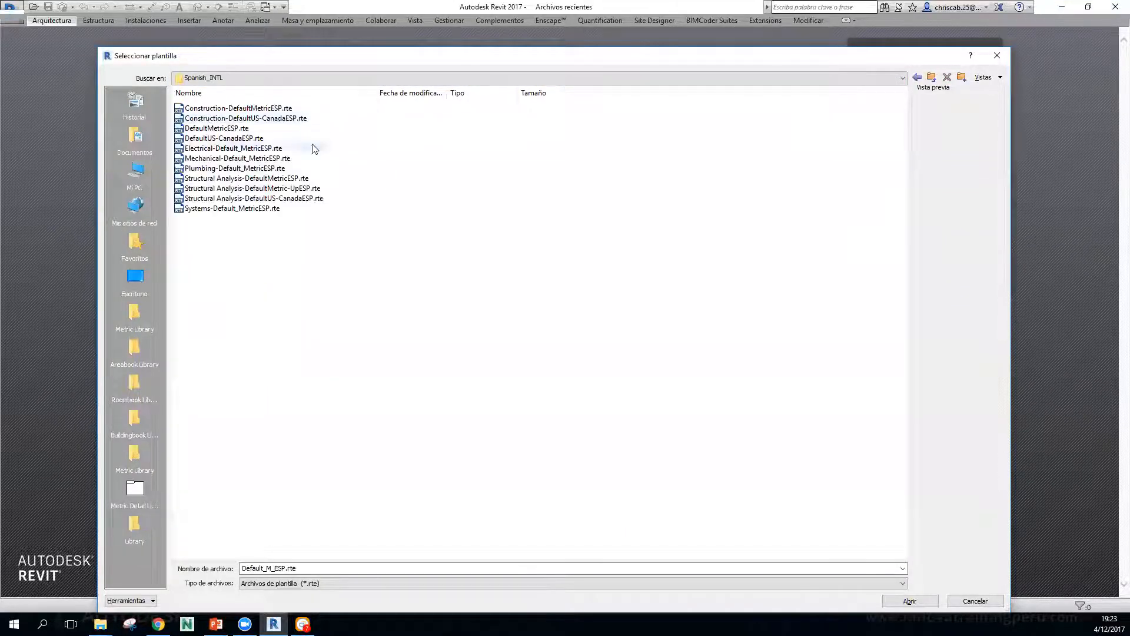
Choose the Plumbing-Default_MetricESP.rte template and create the new project from it.
left_click(232, 169)
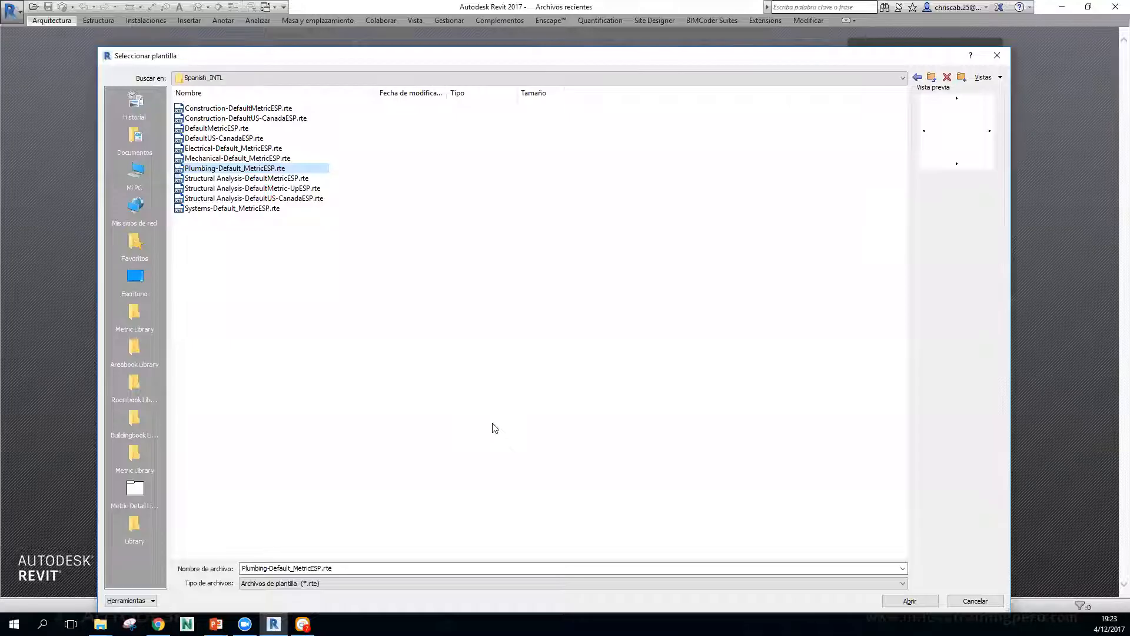
left_click(911, 602)
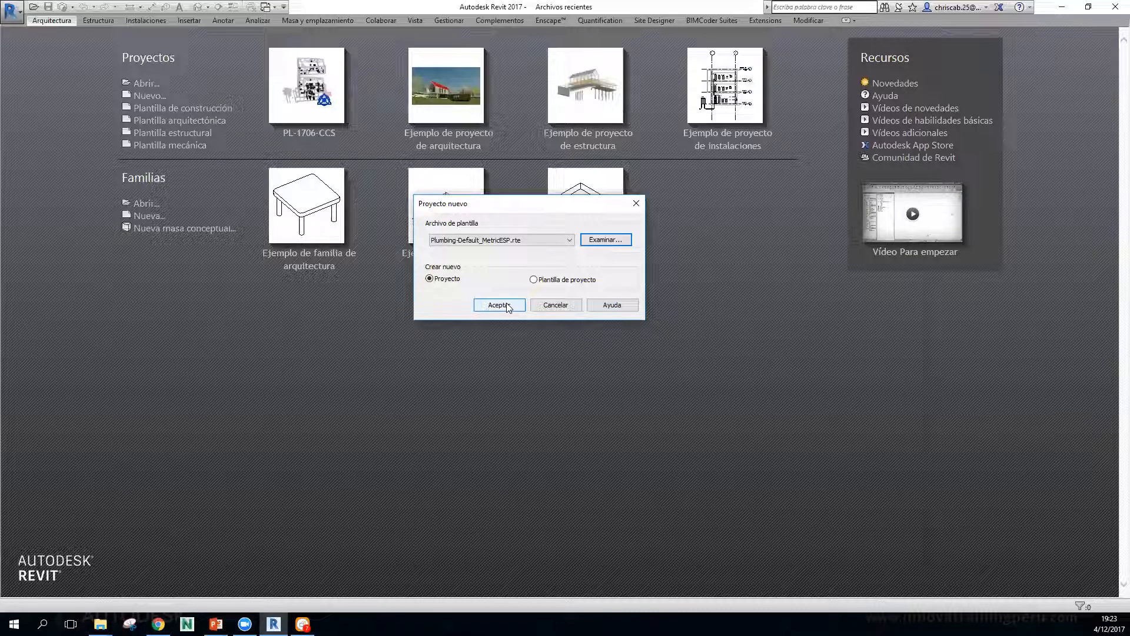
left_click(506, 304)
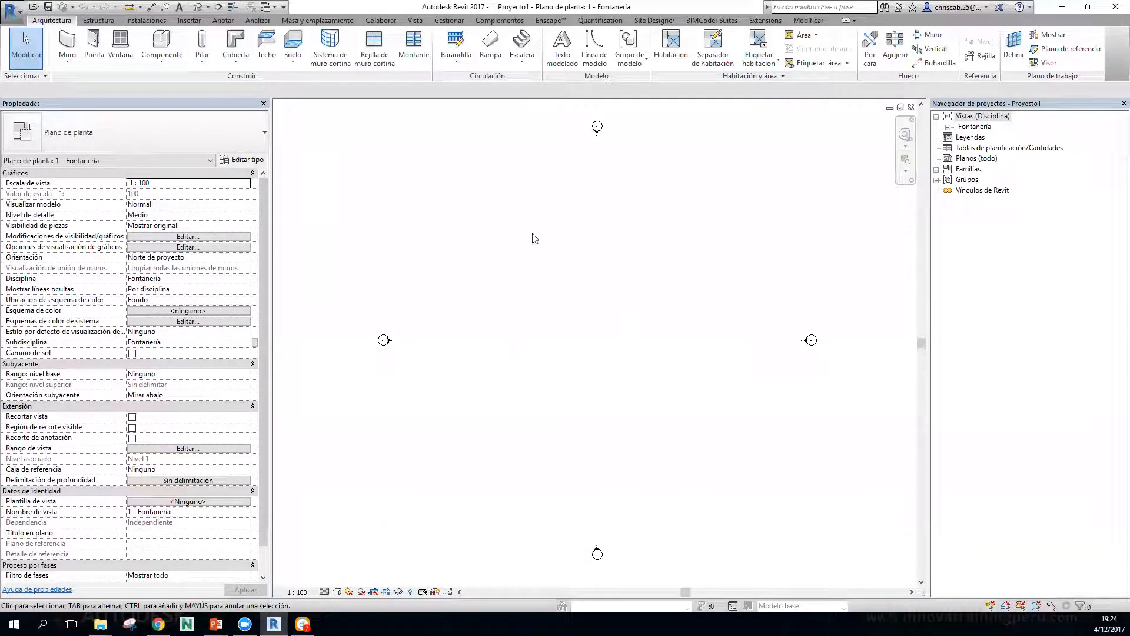
Narrow the properties palette and expand Familias, Sistemas de tuberías and Sistema de tuberías in the project browser.
left_click_drag(270, 319, 227, 319)
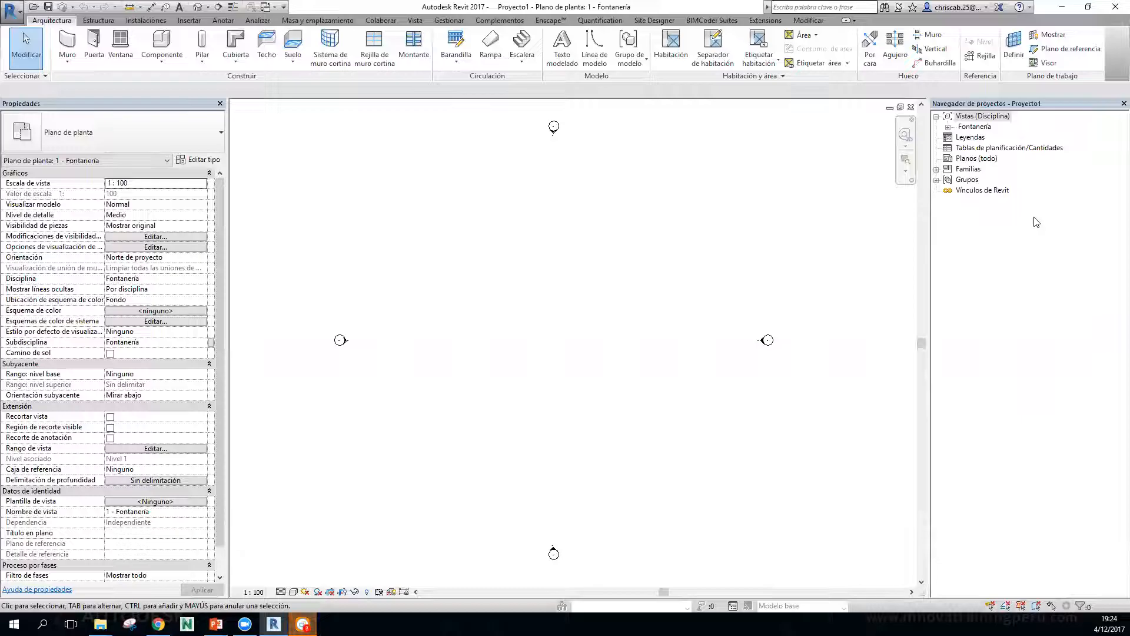
left_click(936, 170)
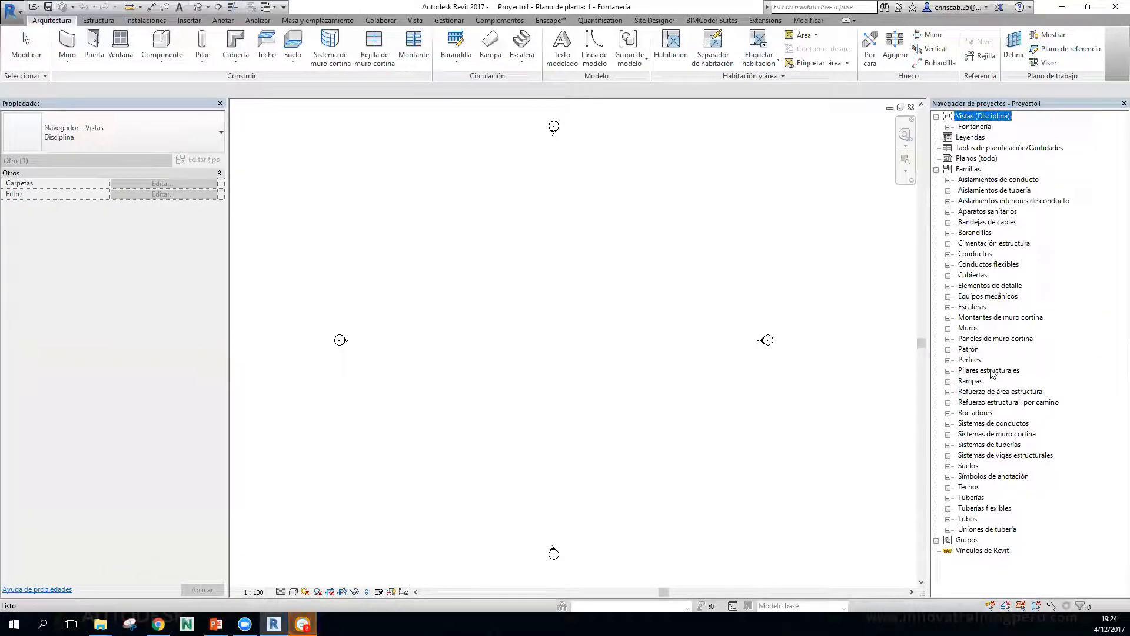
left_click(949, 445)
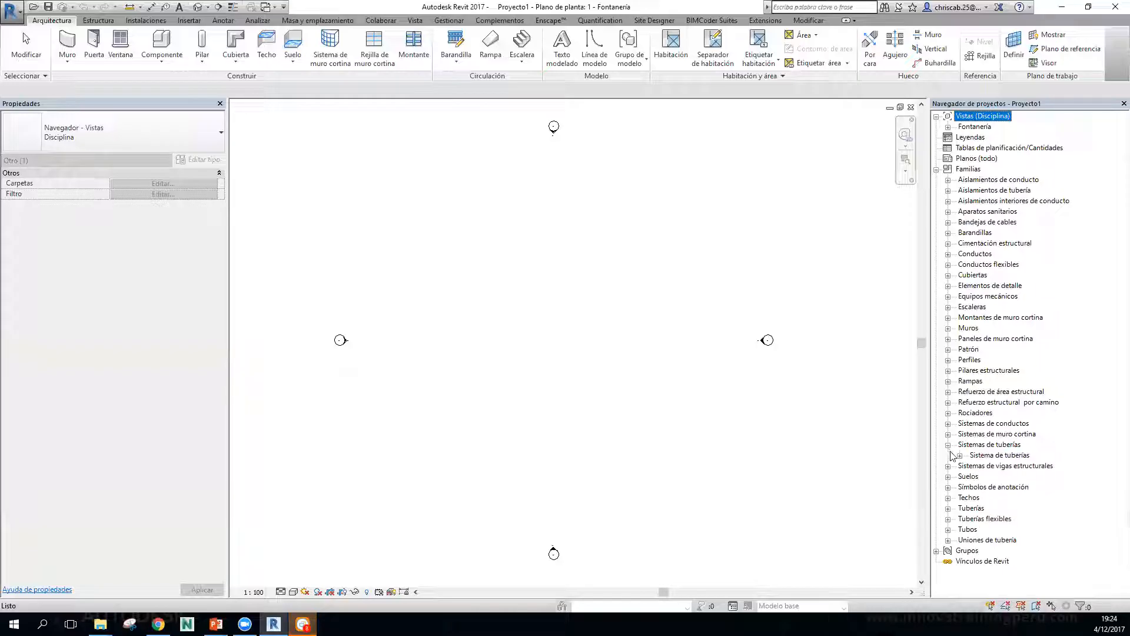
left_click(959, 455)
Examine the piping system types of the template, from Agua caliente doméstica to Ventilación.
left_click(1013, 476)
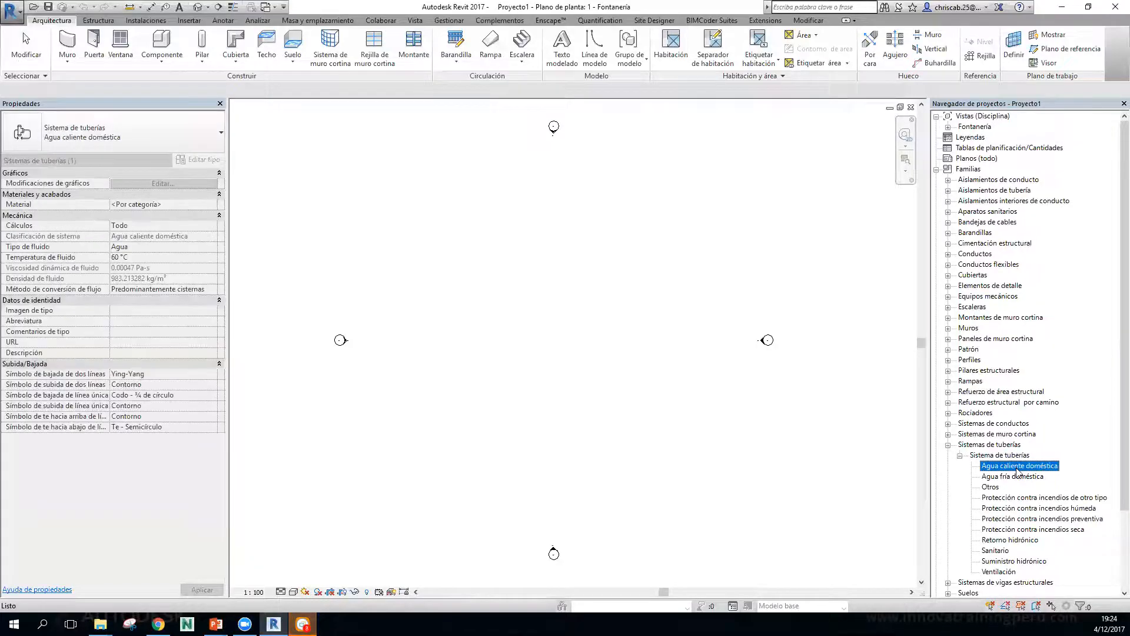
left_click(1015, 497)
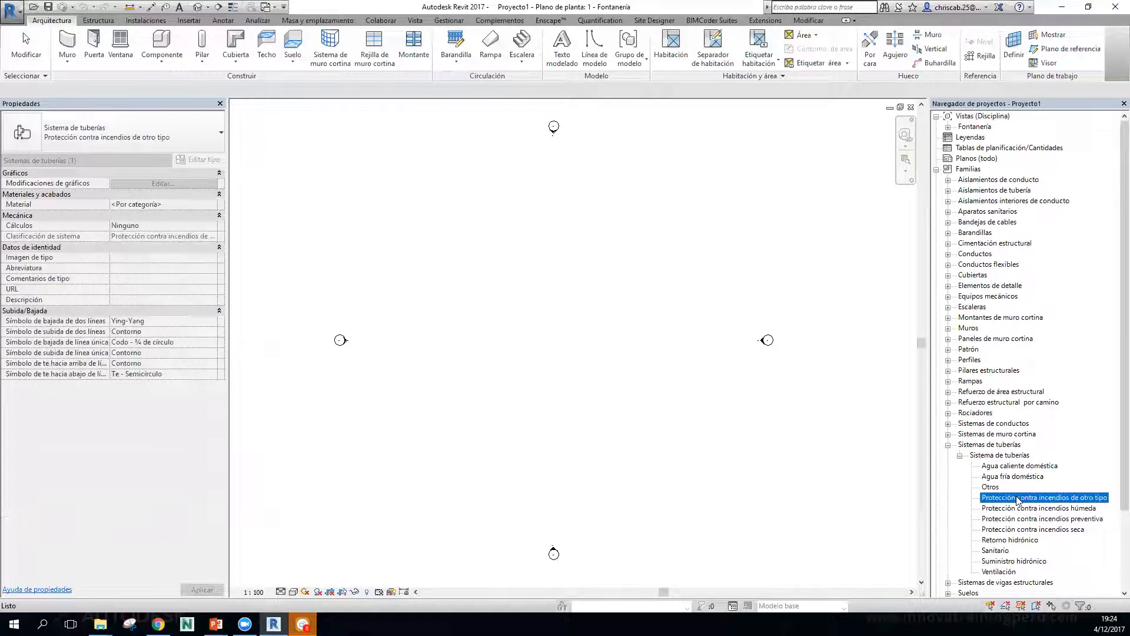
left_click(1014, 540)
left_click(1008, 551)
left_click(1008, 561)
left_click(1008, 572)
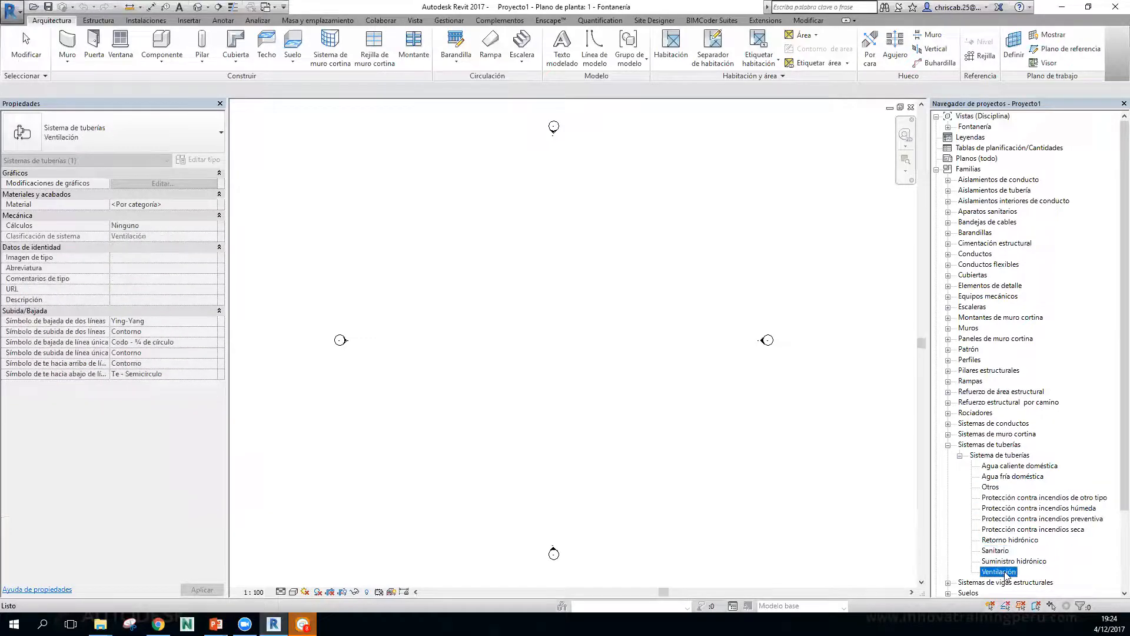
left_click(999, 456)
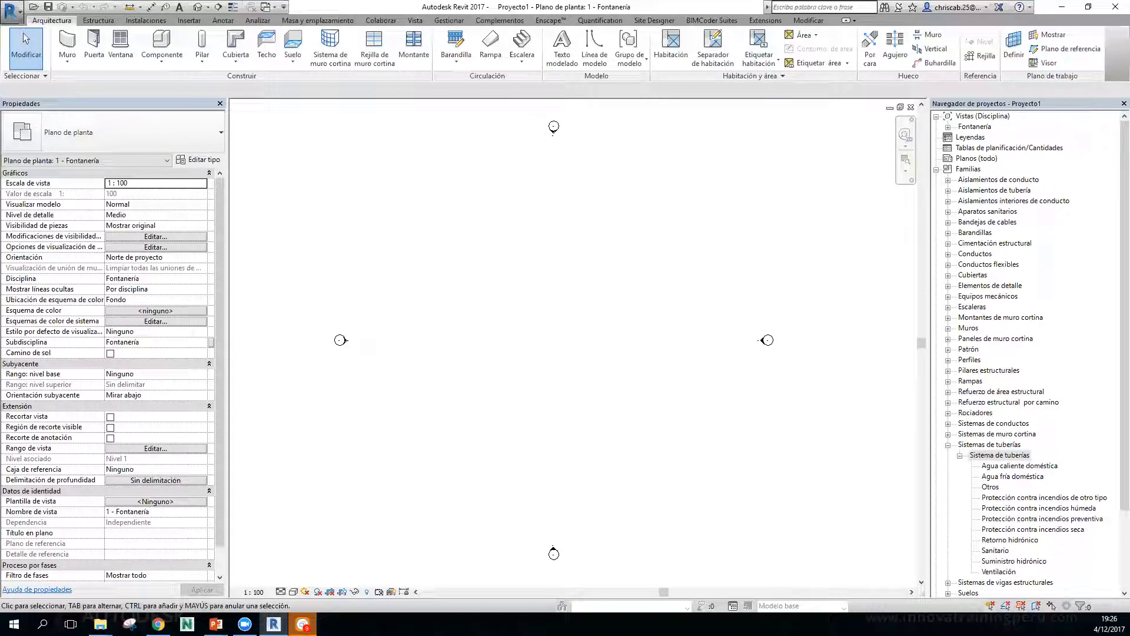
left_click(158, 624)
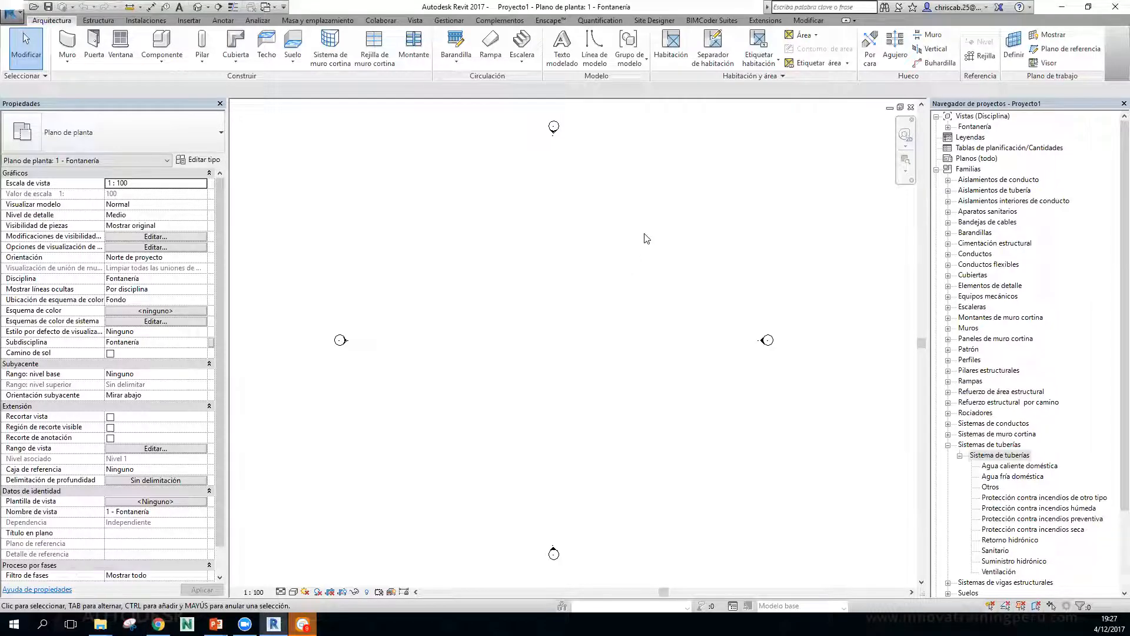
Draw the left Genérico - 200 mm wall about 11000 mm long and a perpendicular cross wall about 9000 mm long from it.
key("w")
key("a")
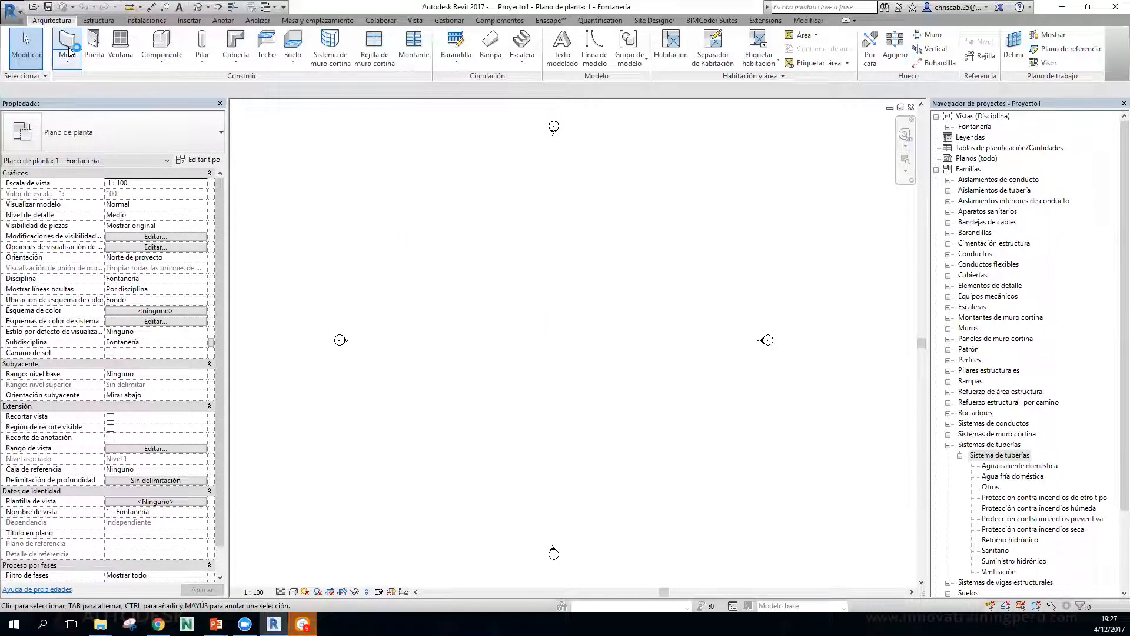
left_click(472, 383)
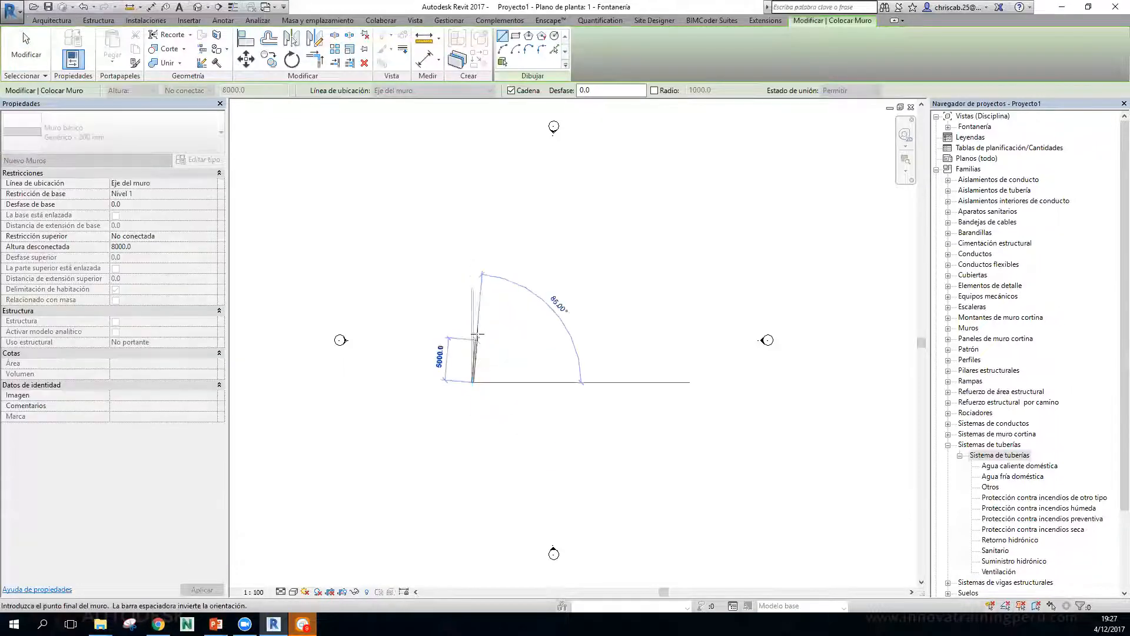
left_click(473, 331)
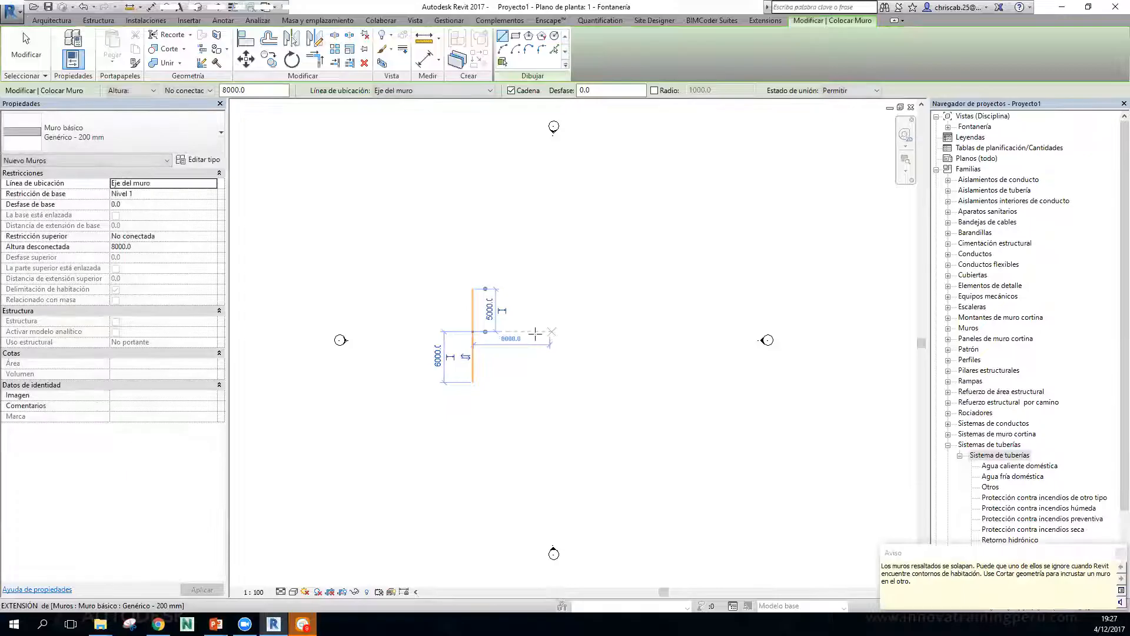
left_click(549, 331)
key("Escape")
Draw the right wall parallel to the left one in two segments above and below the cross wall's end, completing an H layout.
left_click(548, 288)
left_click(549, 332)
key("Escape")
left_click(549, 331)
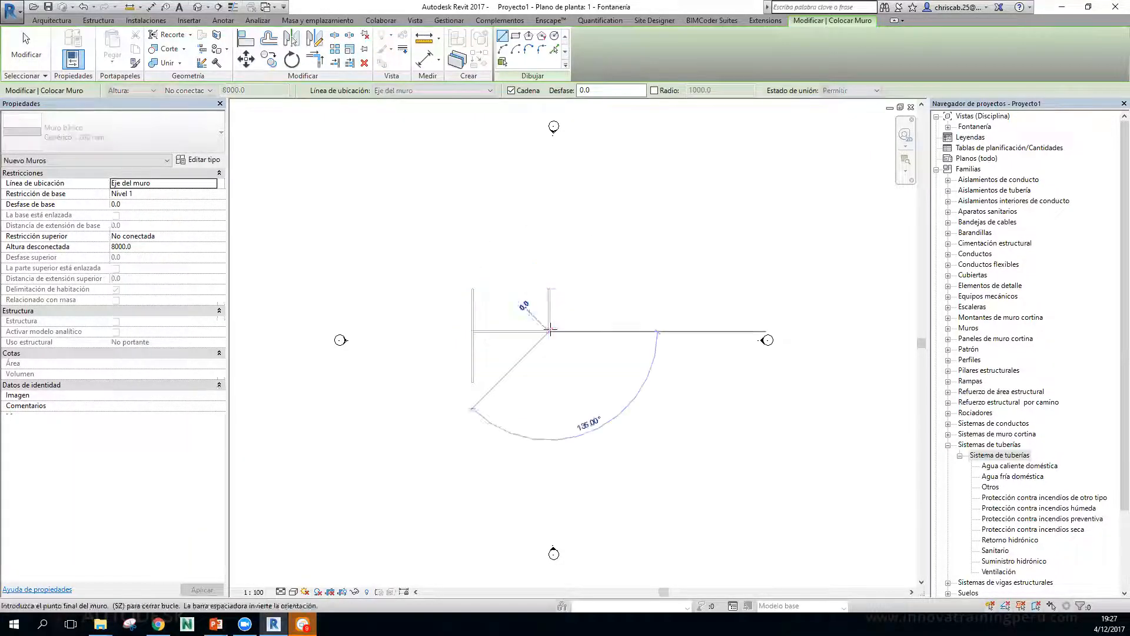
left_click(550, 382)
key("Escape")
scroll(516, 310, "up", 3)
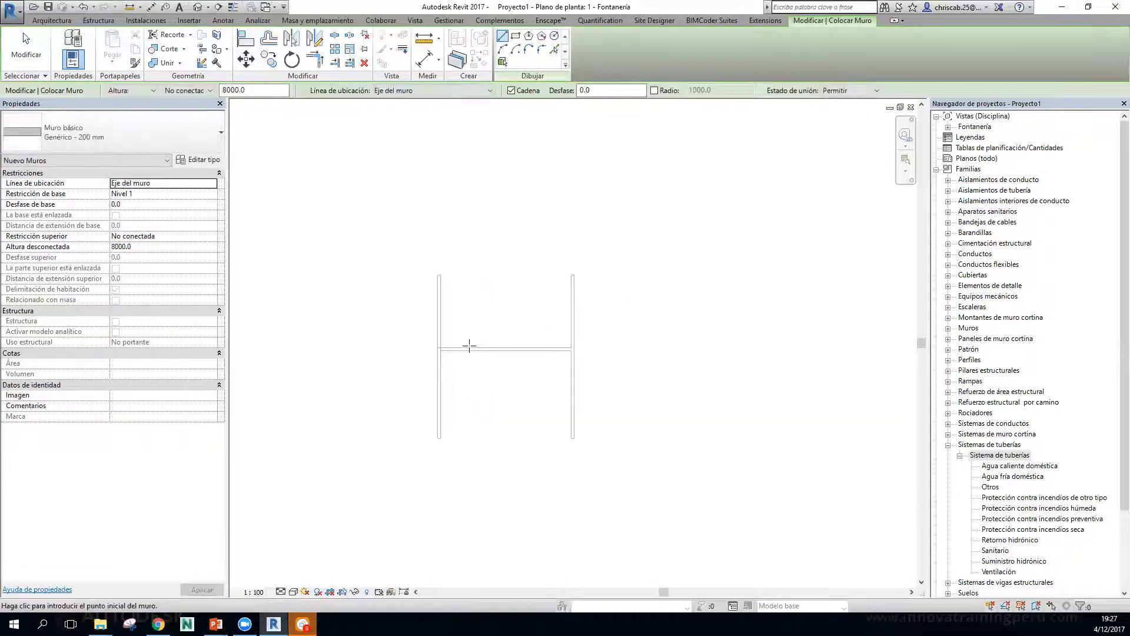
key("Escape")
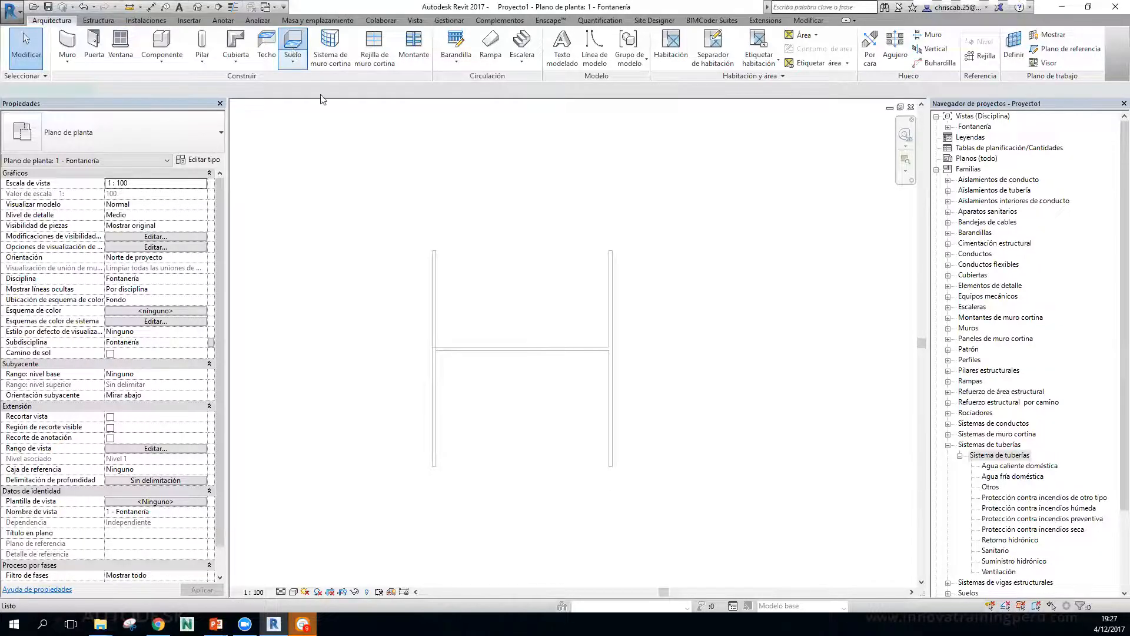
Create a rectangular Genérico 300 mm floor of about 8800 by 4900 mm between the side walls above the cross wall.
left_click(292, 47)
left_click(622, 35)
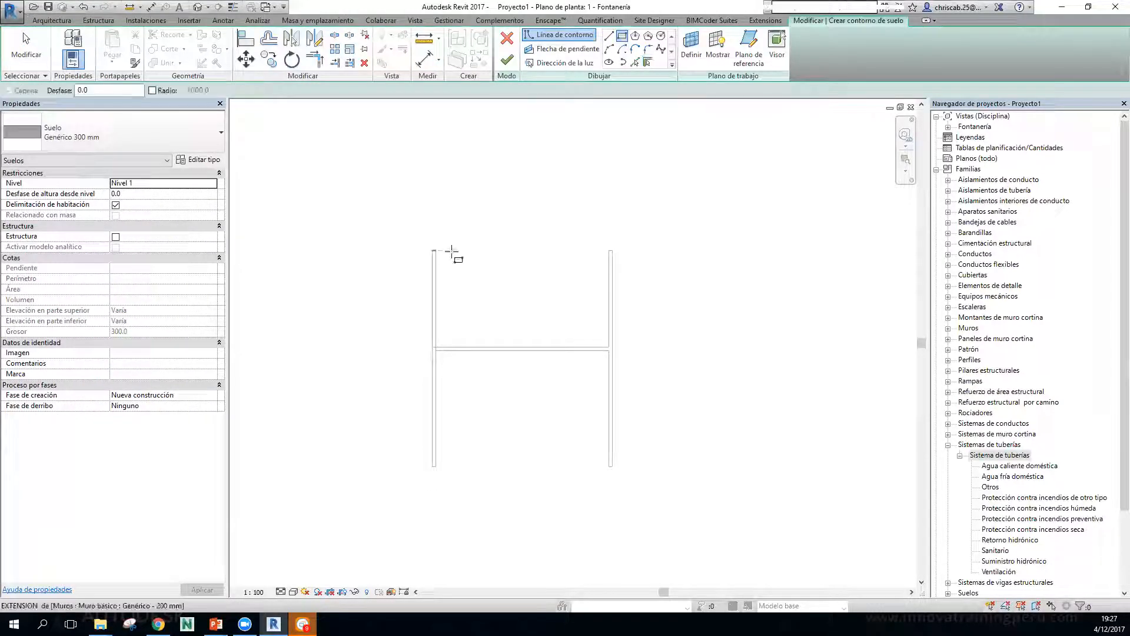
left_click(436, 250)
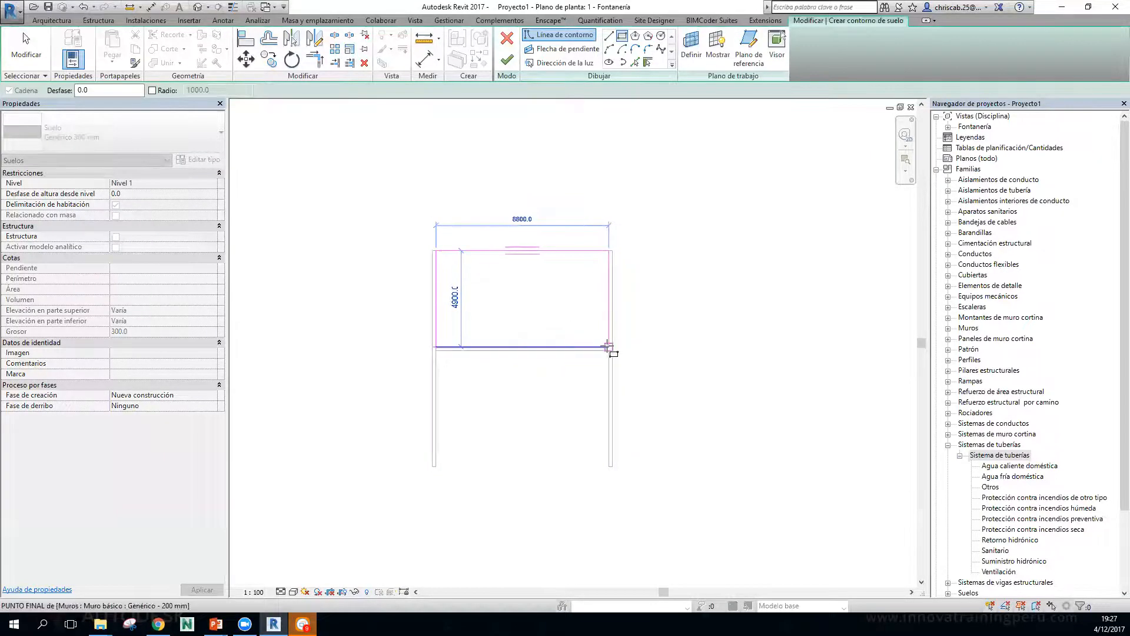
left_click(621, 347)
left_click(505, 61)
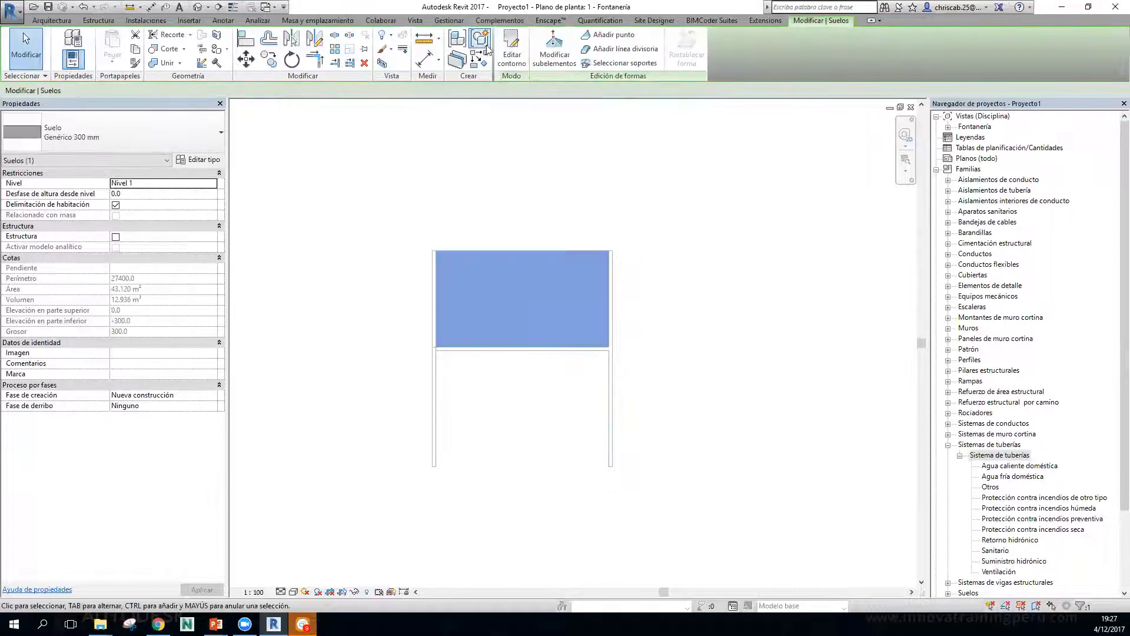
Create a second rectangular Genérico 300 mm floor of about 51.9 m² between the side walls below the cross wall.
left_click(58, 20)
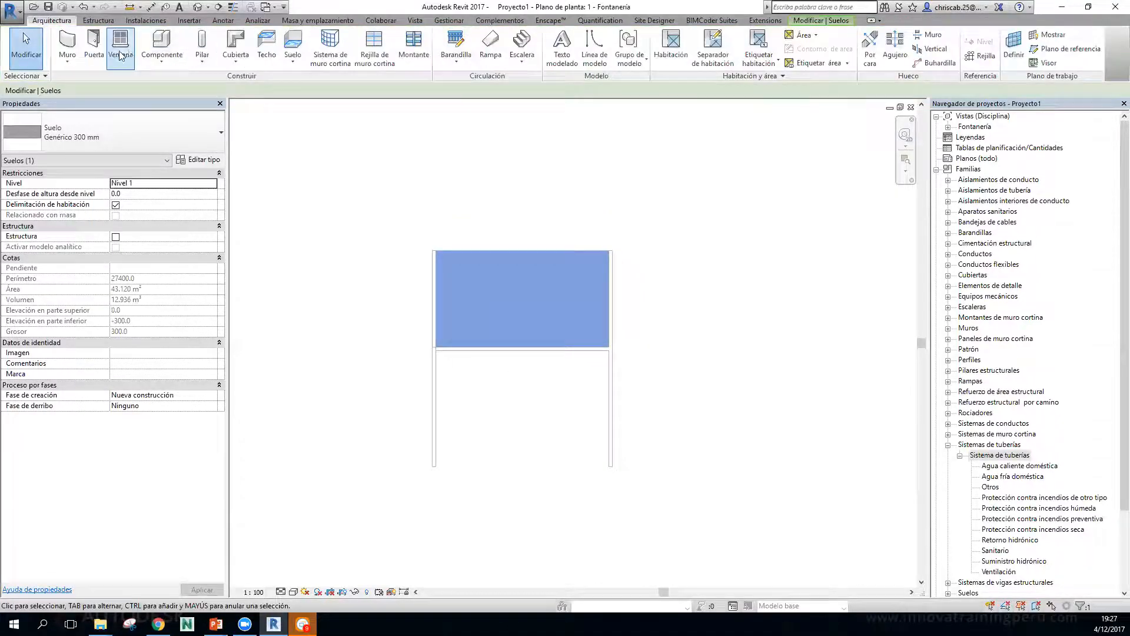
left_click(292, 42)
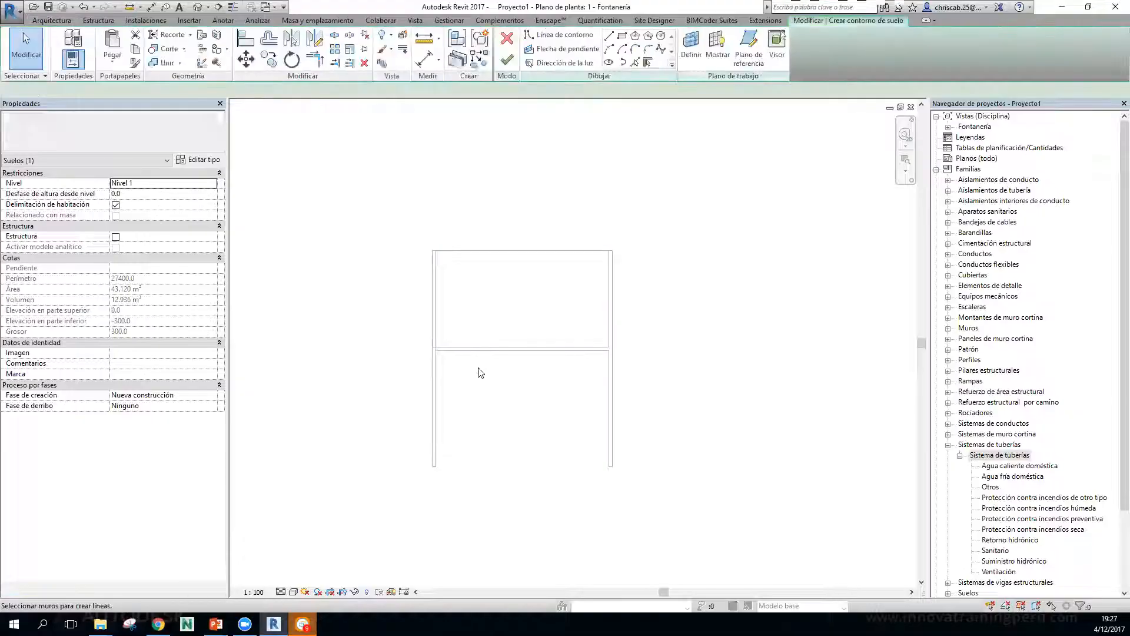
left_click(622, 37)
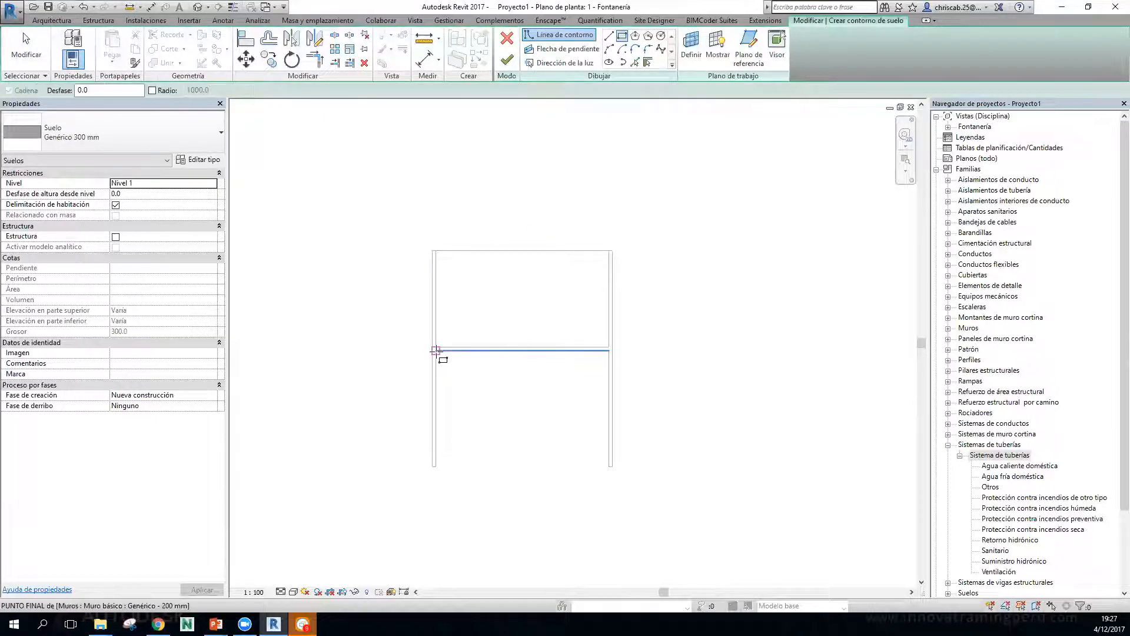
left_click(436, 352)
left_click(606, 467)
left_click(507, 59)
Open the default 3D view and inspect the walls and both floors from several sides.
left_click(203, 7)
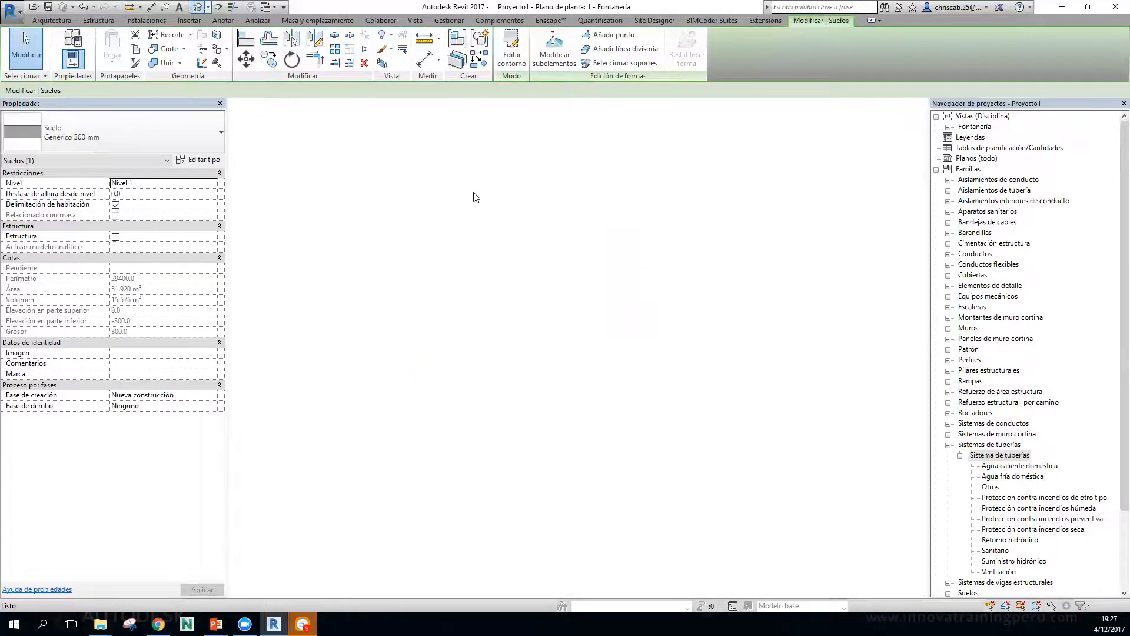
middle_click_drag(673, 448, 691, 514, "shift")
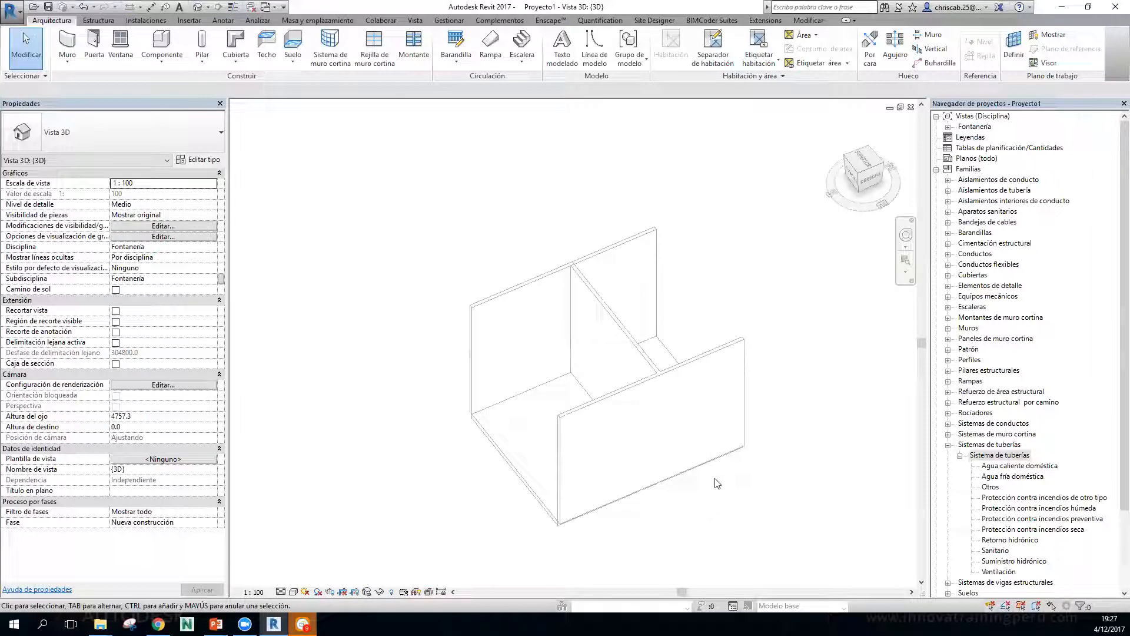
middle_click_drag(779, 396, 694, 469, "shift")
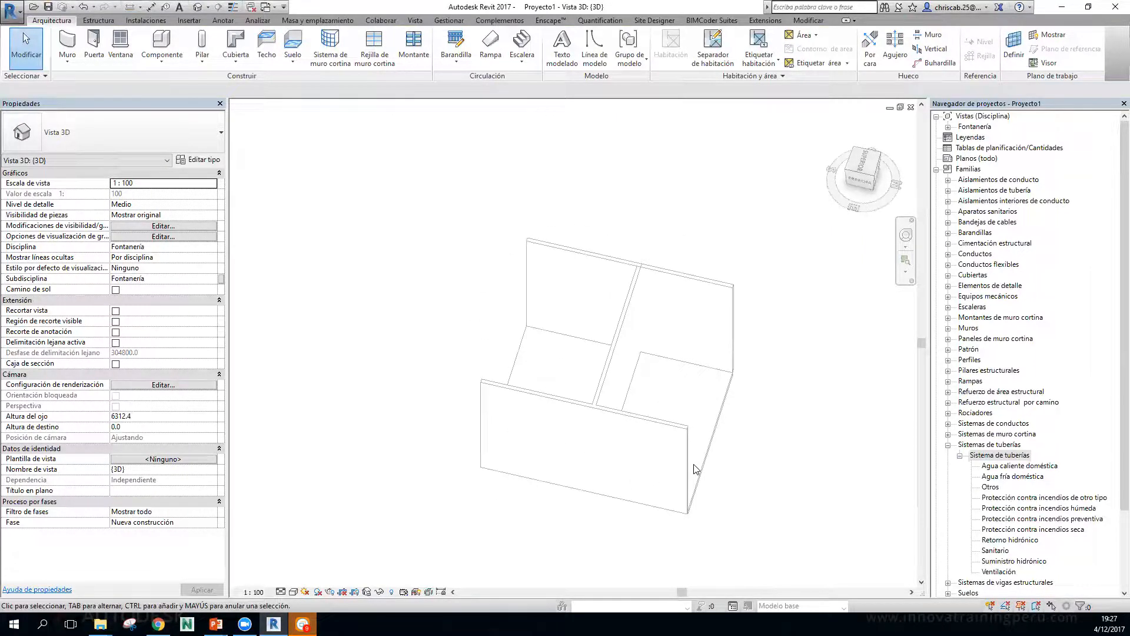
middle_click_drag(712, 485, 810, 421, "shift")
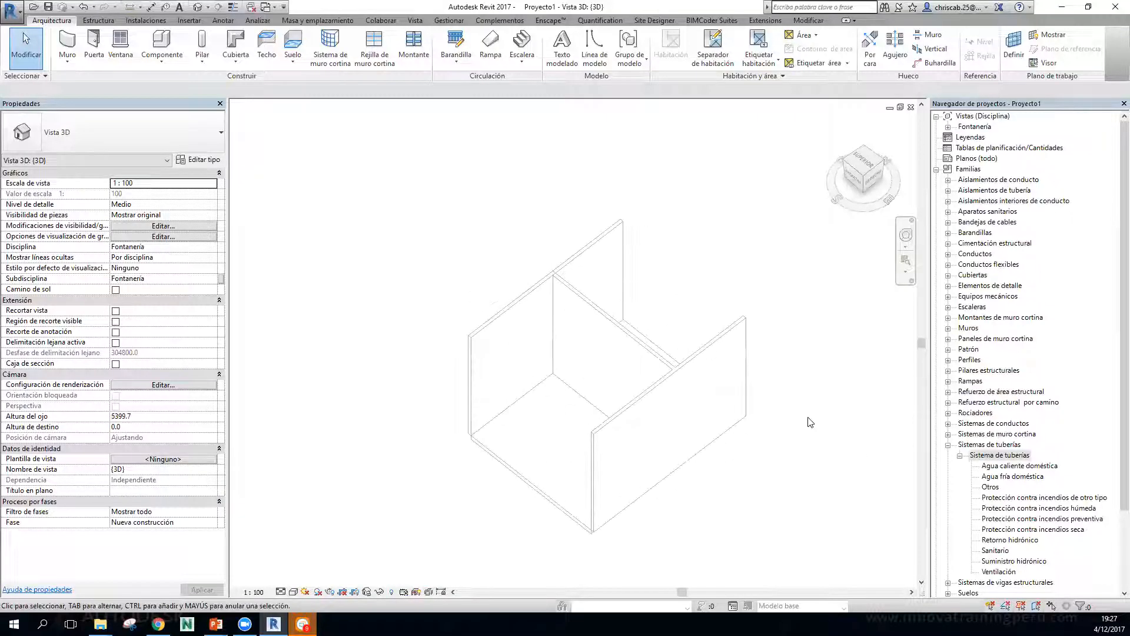
Expand the Fontanería floor plans in the project browser and open the 1 - Fontanería plan at the cross wall.
double_click(981, 128)
double_click(986, 137)
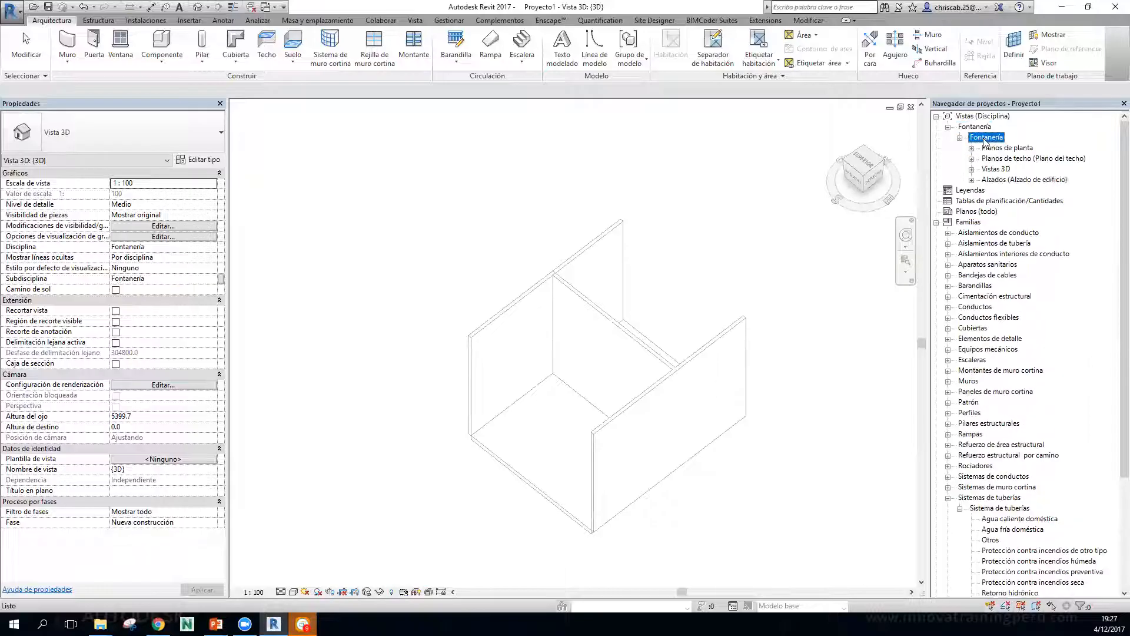
double_click(1007, 148)
double_click(1020, 159)
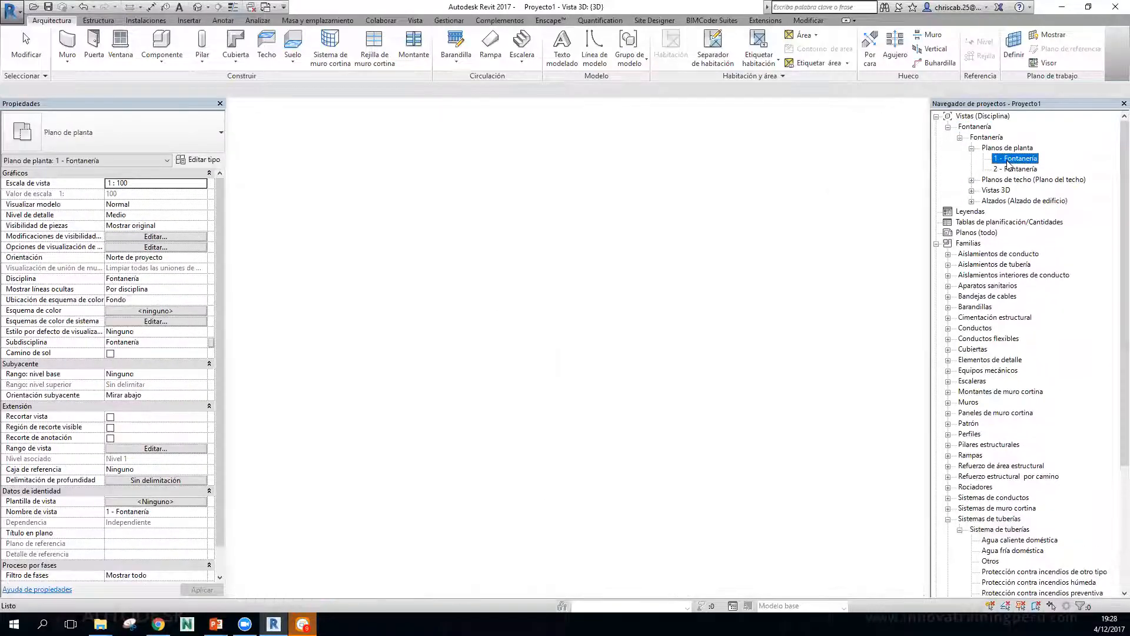
scroll(445, 360, "up", 4)
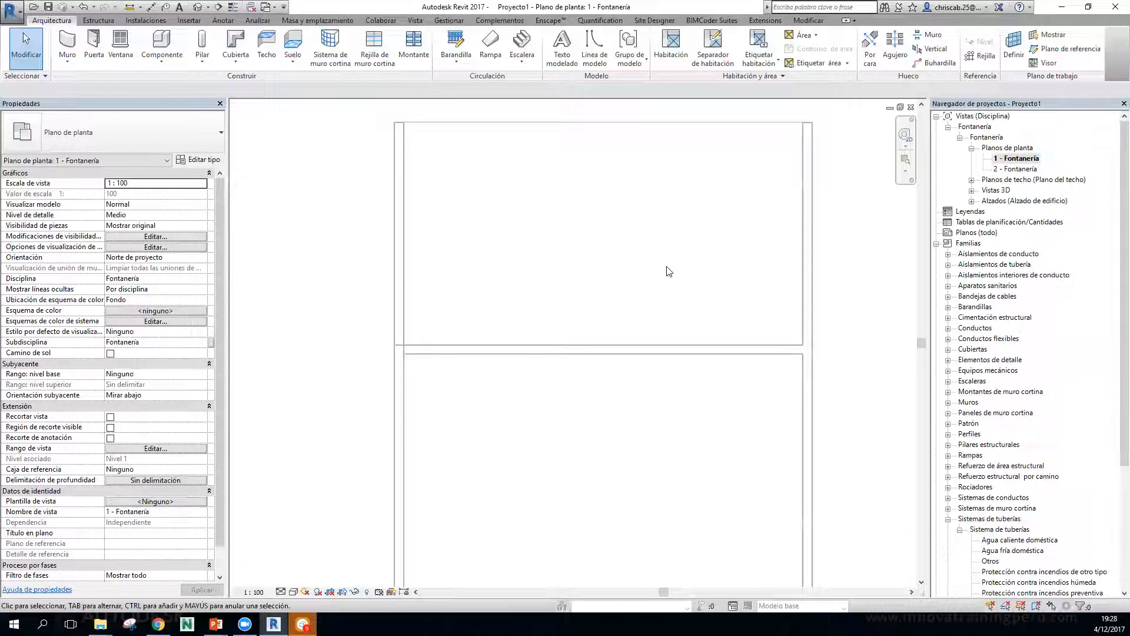
Place an M_Urinario - De pared urinal, type Válvula de descarga 20 mm, on the cross wall's upper face, about 1400 mm from the left side wall.
middle_click_drag(688, 268, 681, 326)
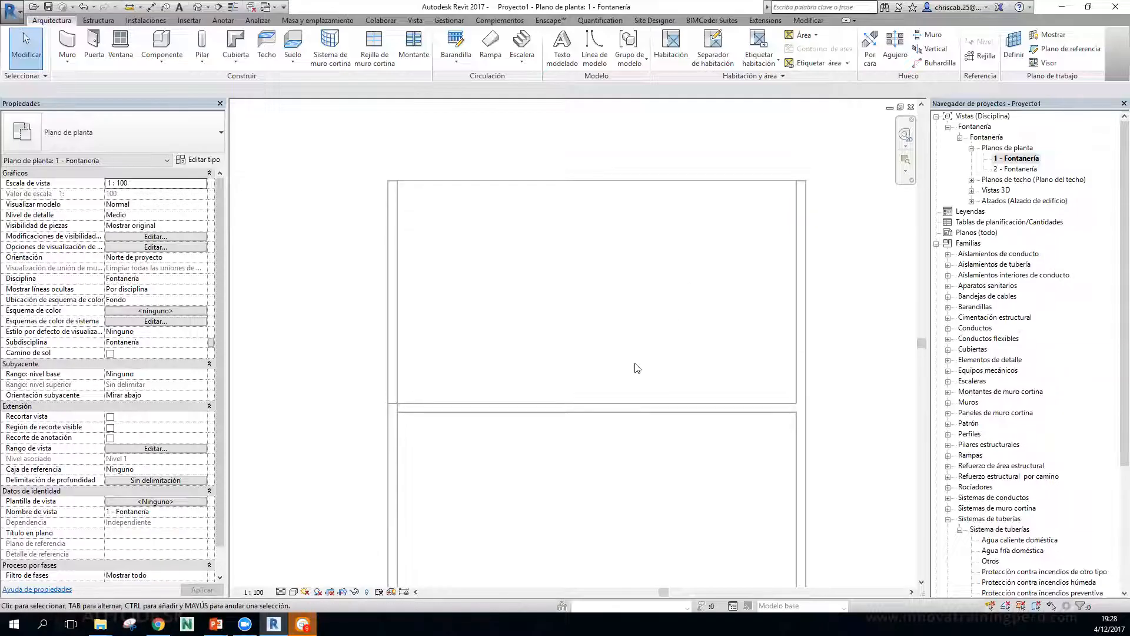
left_click(146, 20)
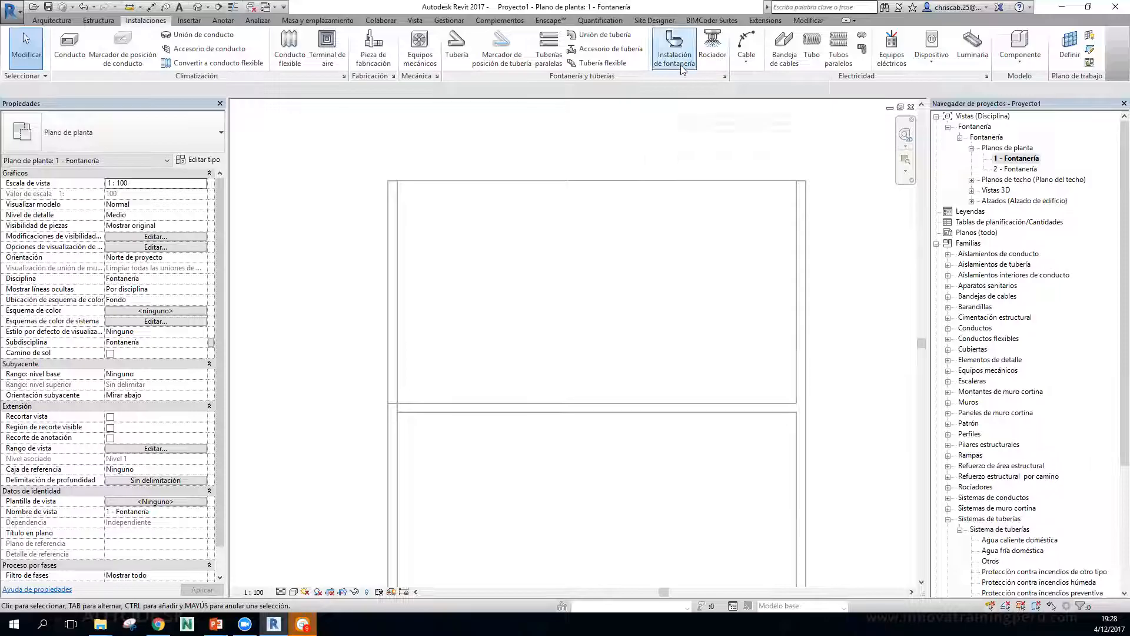
left_click(674, 47)
left_click(127, 123)
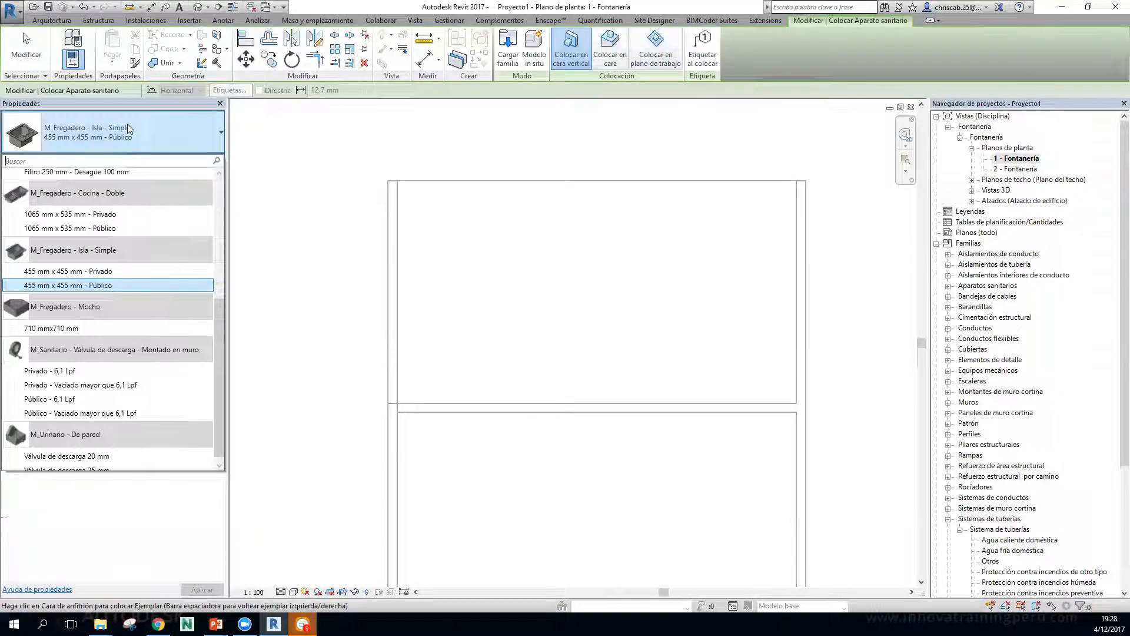
left_click(59, 450)
left_click(462, 393)
key("Escape")
key("Escape")
scroll(466, 419, "up", 2)
scroll(466, 418, "up", 1)
left_click(458, 372)
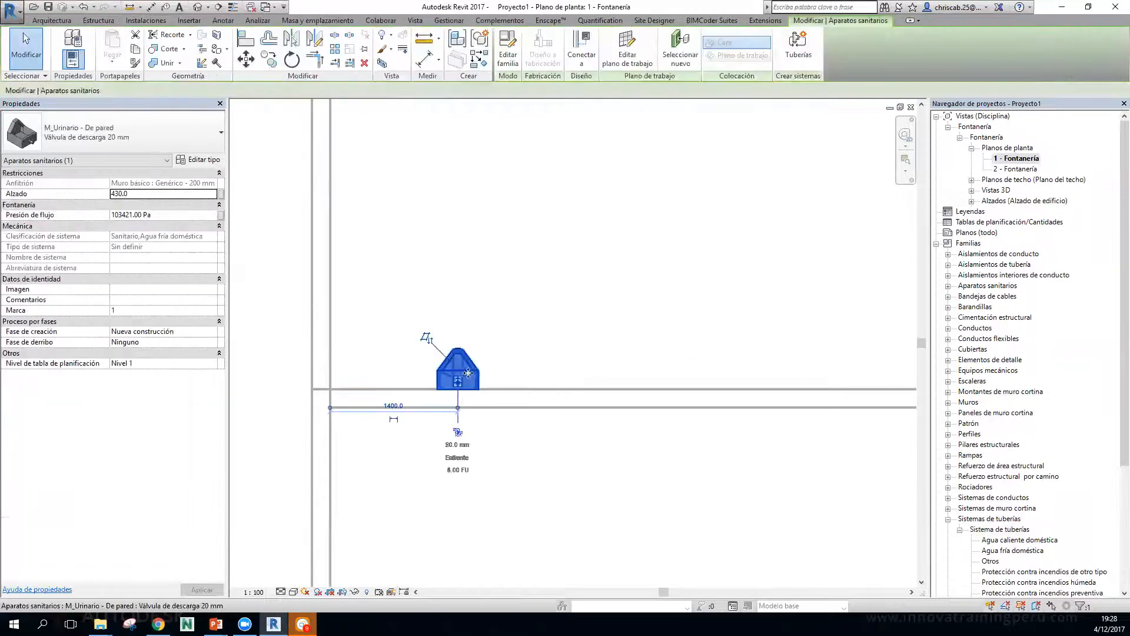
Open the default 3D view and examine the selected urinal's water inlet and drain connectors from several sides.
left_click(198, 7)
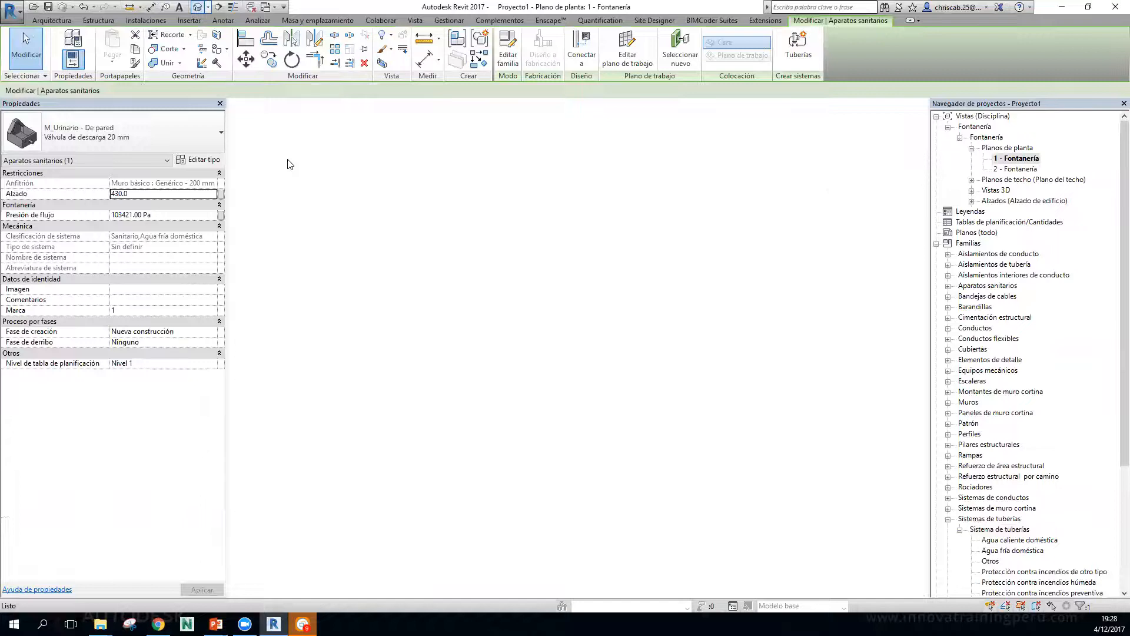
scroll(576, 431, "up", 4)
middle_click_drag(583, 390, 676, 342, "shift")
scroll(706, 374, "up", 4)
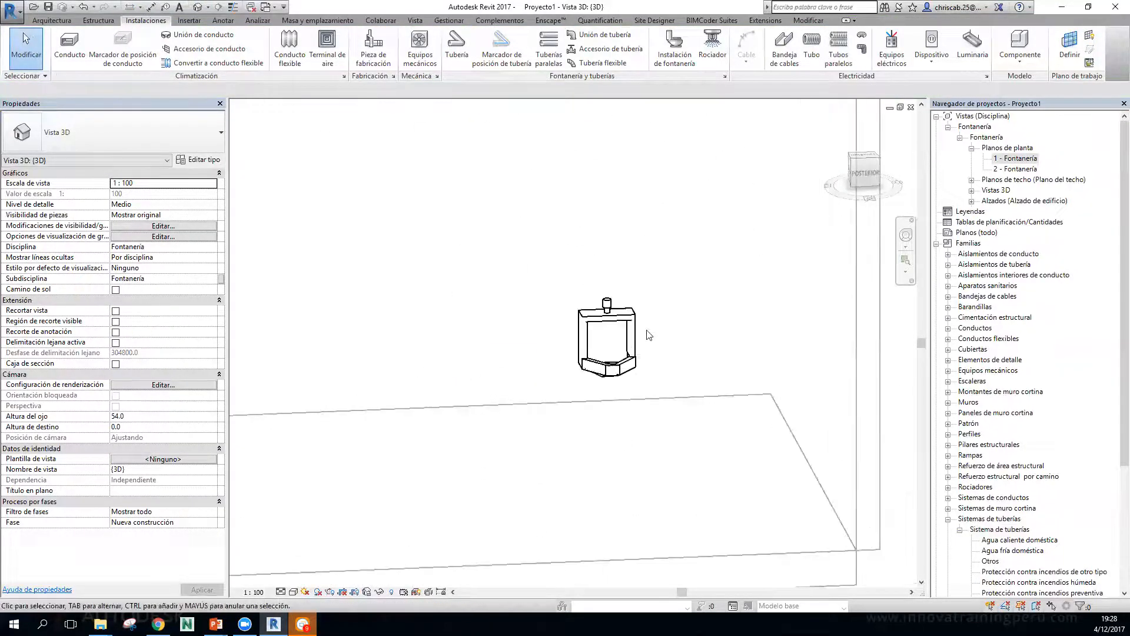
left_click(628, 323)
middle_click_drag(688, 407, 601, 338, "shift")
scroll(617, 274, "up", 3)
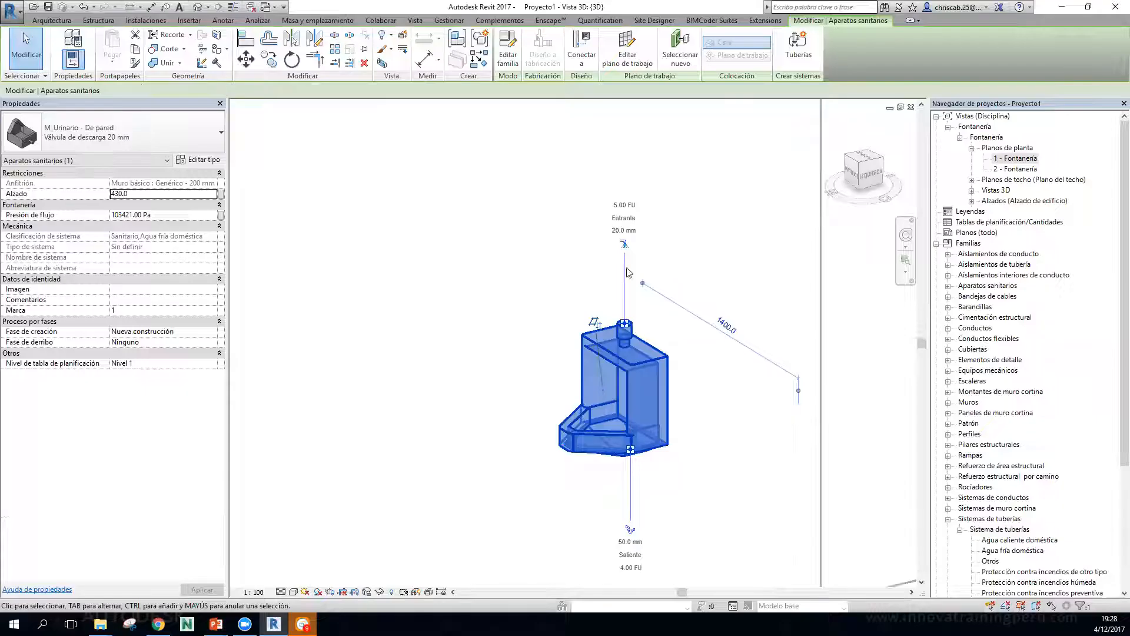
middle_click_drag(681, 390, 646, 294)
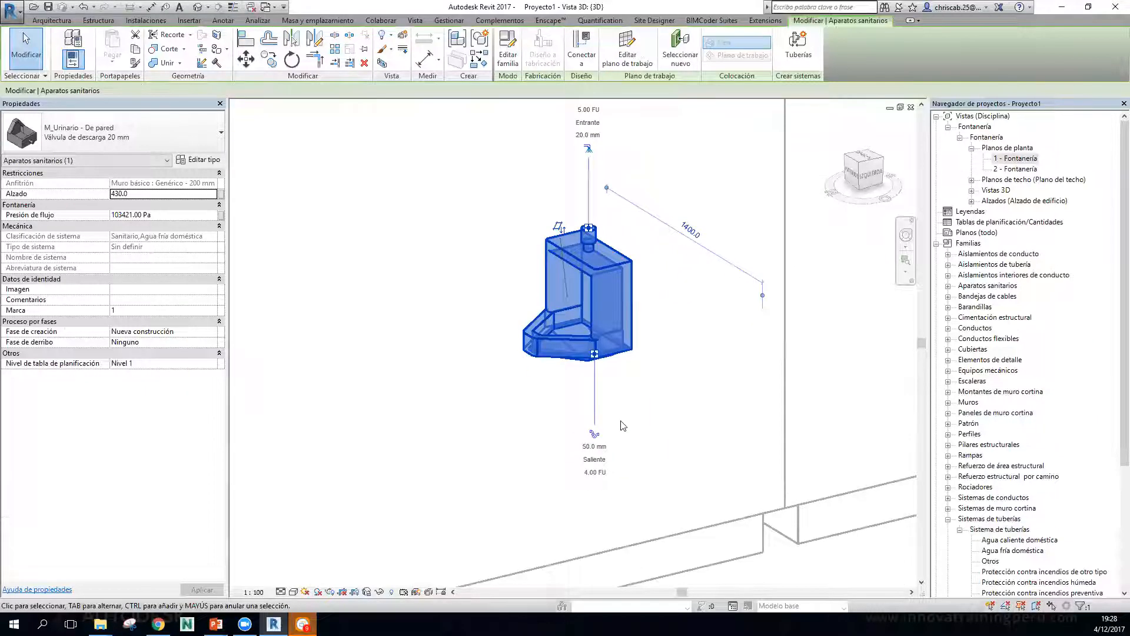
scroll(621, 422, "down", 2)
left_click(510, 456)
middle_click_drag(510, 459, 615, 424, "shift")
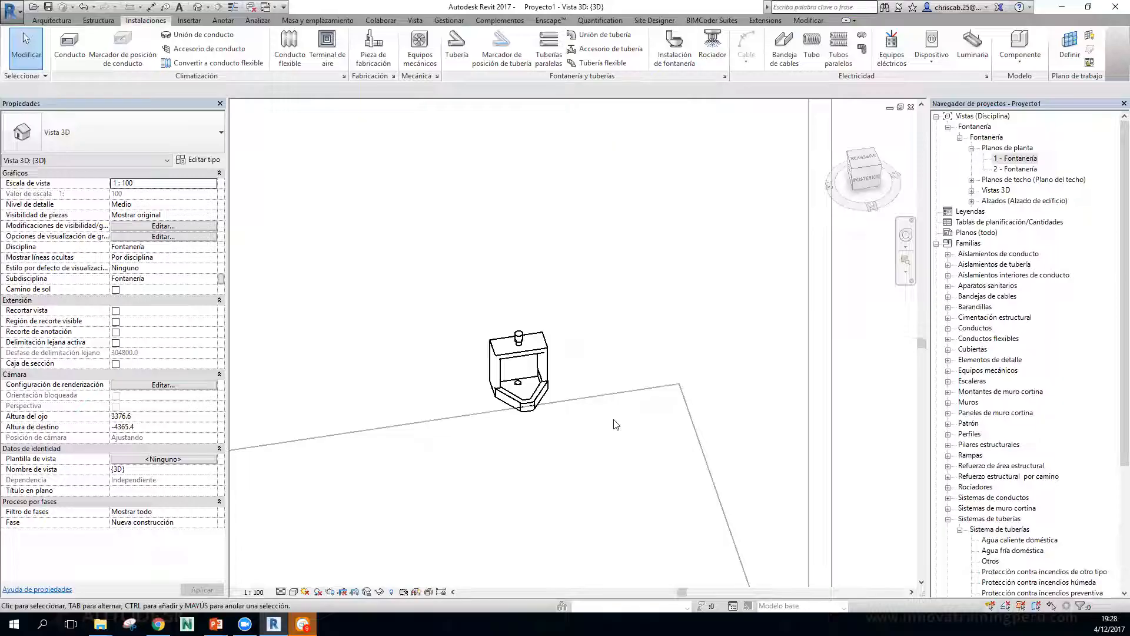
scroll(506, 356, "up", 3)
left_click(528, 360)
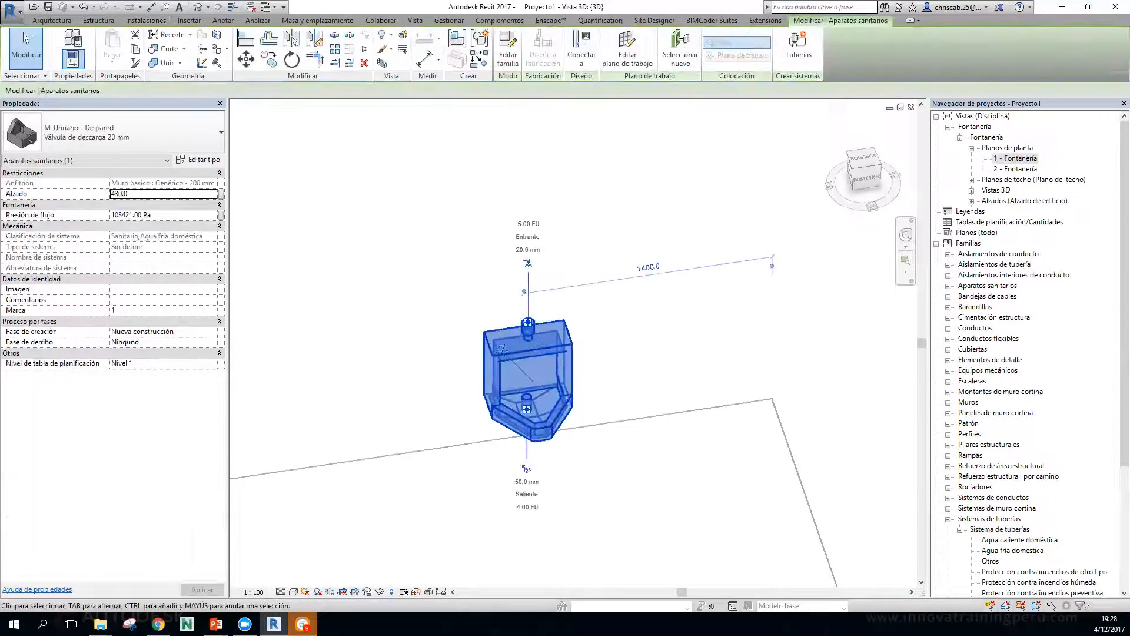
Examine the urinal's drain outlet close up from the front and clear the selection.
left_click(159, 623)
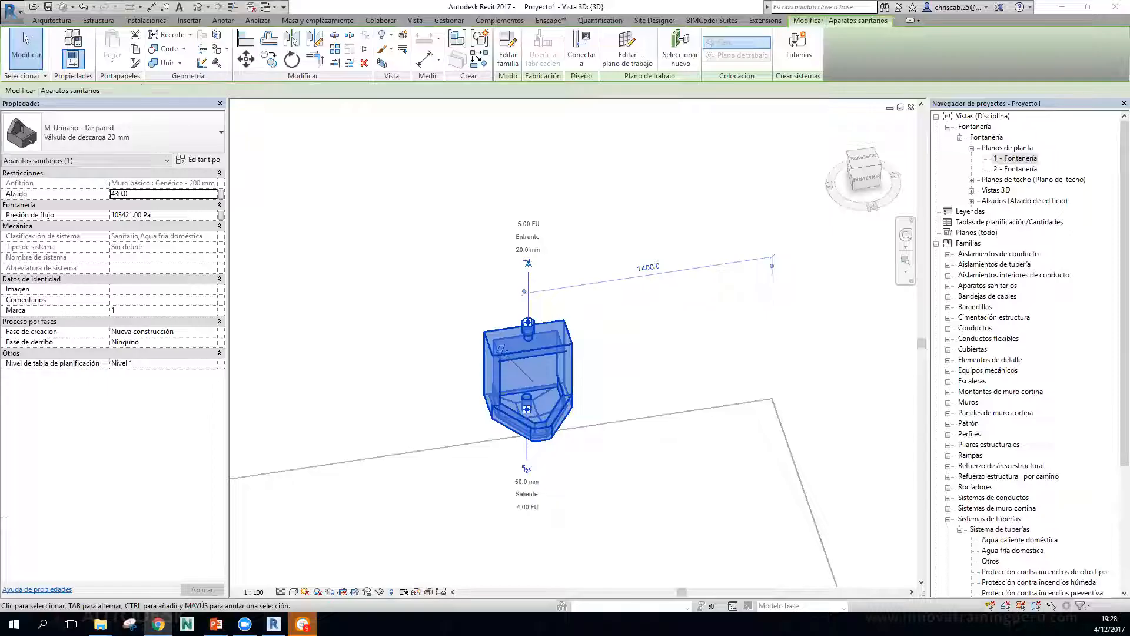
left_click(604, 472)
scroll(604, 472, "down", 2)
middle_click_drag(604, 472, 641, 391)
middle_click_drag(642, 390, 589, 376, "shift")
scroll(589, 389, "up", 3)
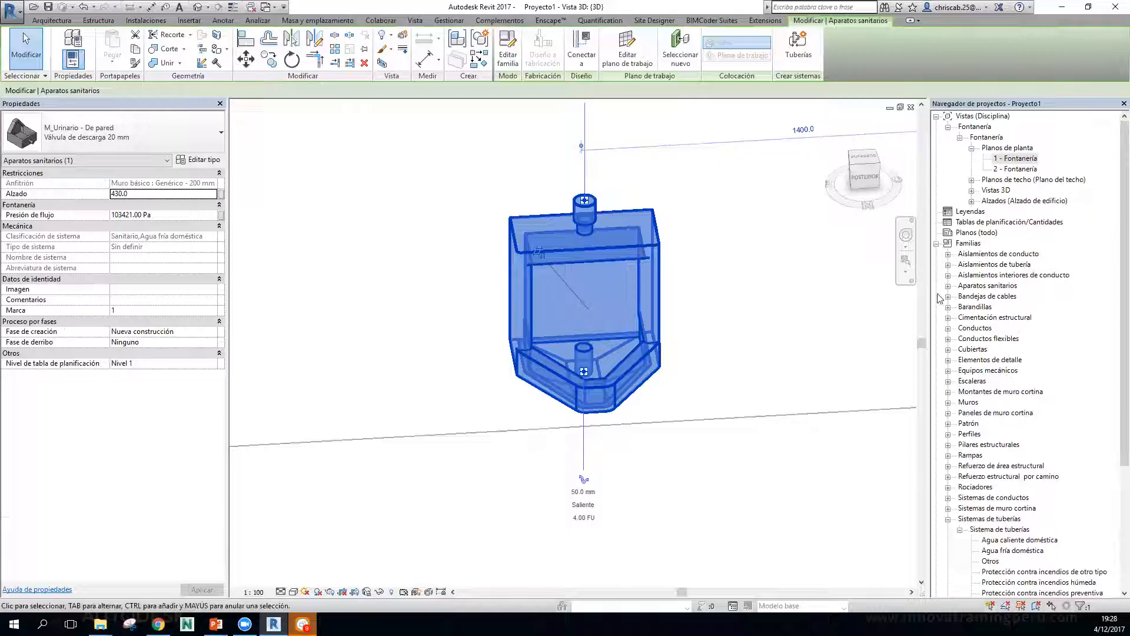
scroll(952, 525, "down", 1)
left_click(674, 415)
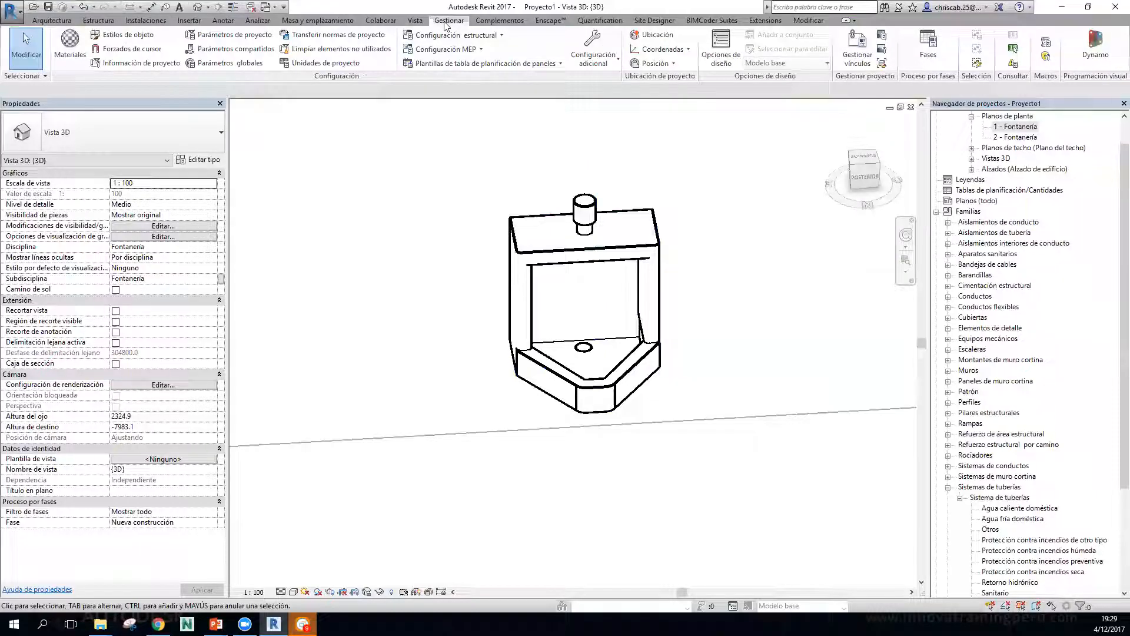
Open the MEP mechanical settings and show the pipe segments and sizes.
left_click(478, 50)
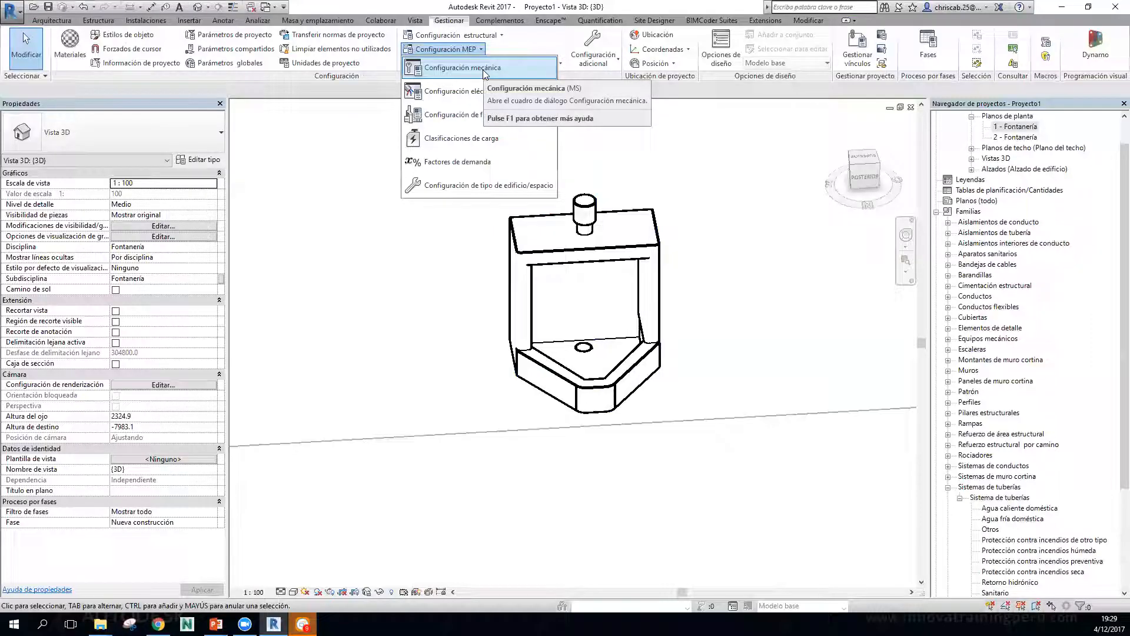
left_click(483, 68)
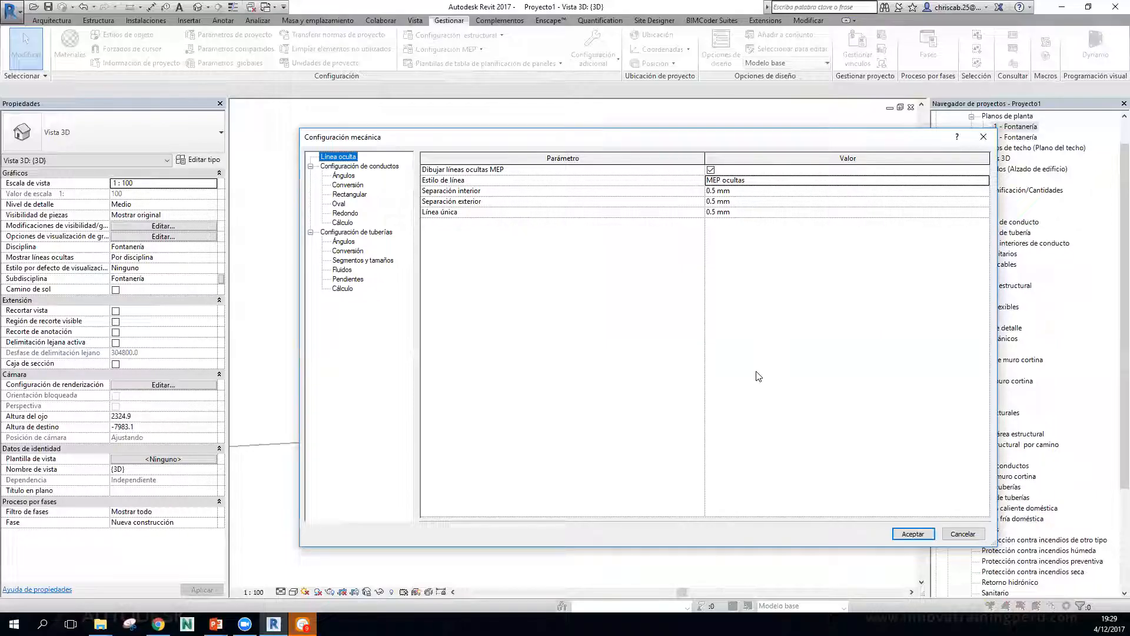
left_click(371, 233)
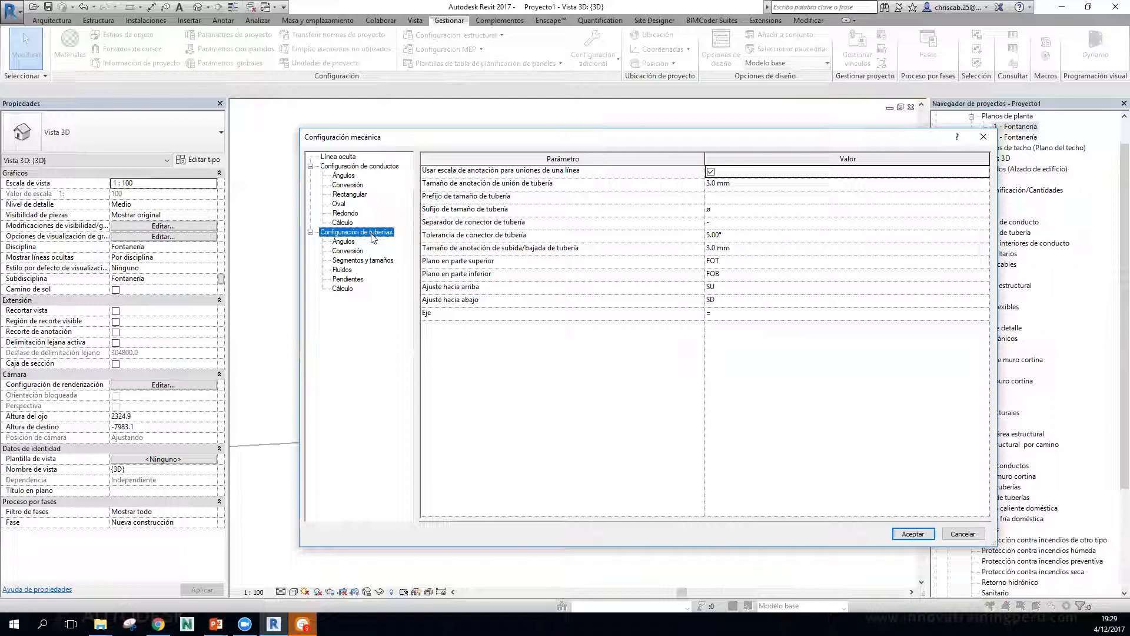
left_click(355, 261)
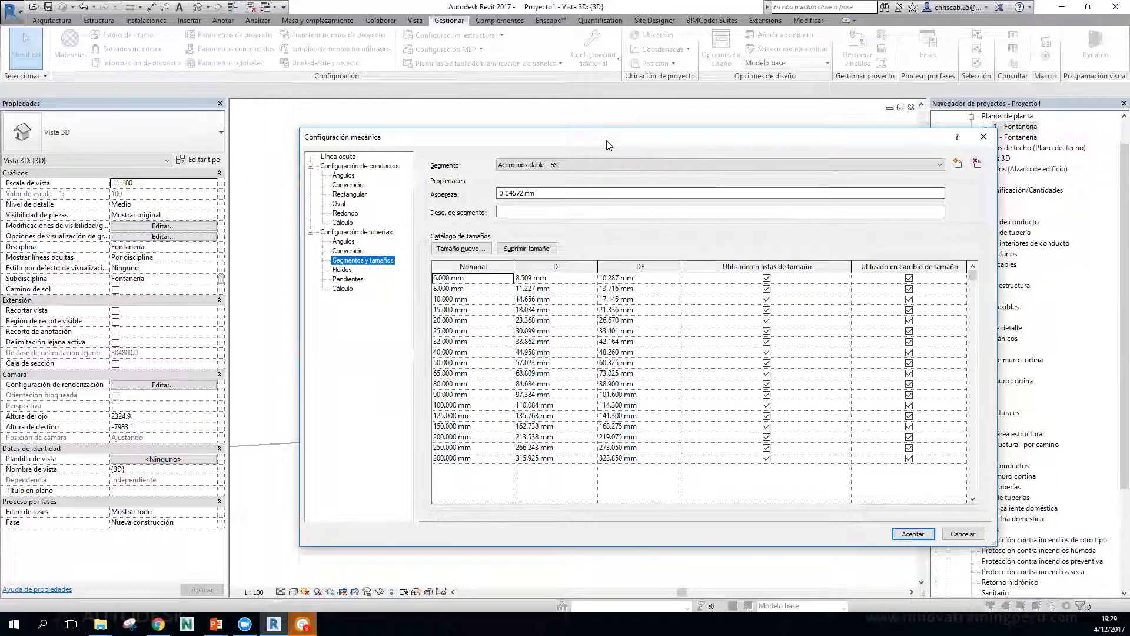
left_click_drag(609, 144, 509, 143)
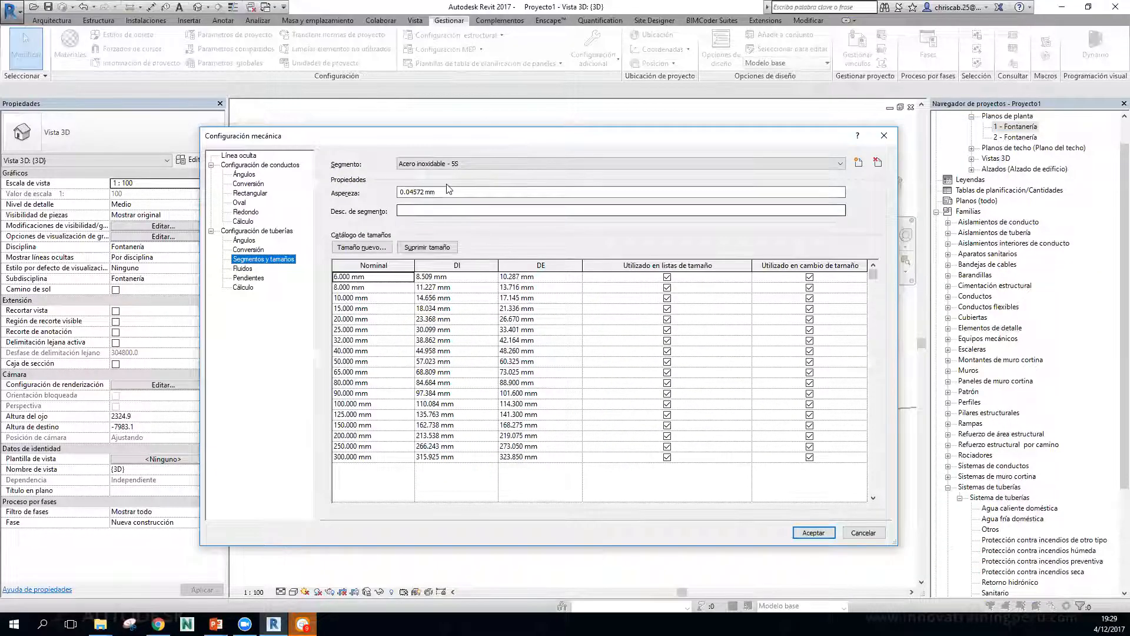
Compare the size catalogues of the Cloruro de polivinilo - Rígido - Serie 40, Acero inoxidable - 5S and Hierro, dúctil - 22 pipe segments.
left_click(447, 165)
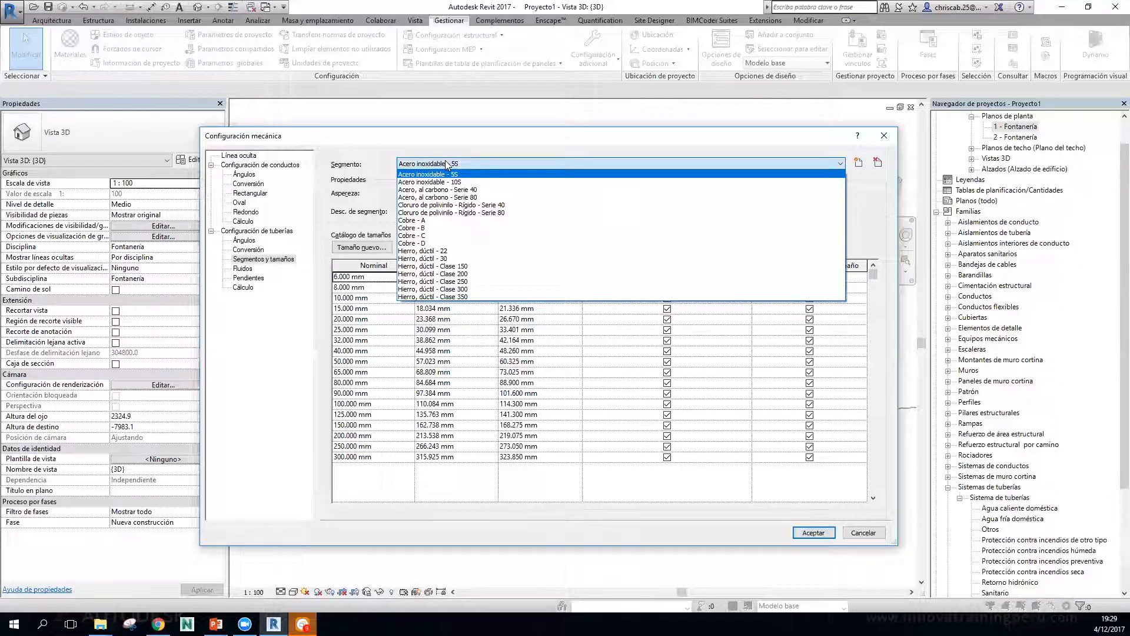
left_click(445, 160)
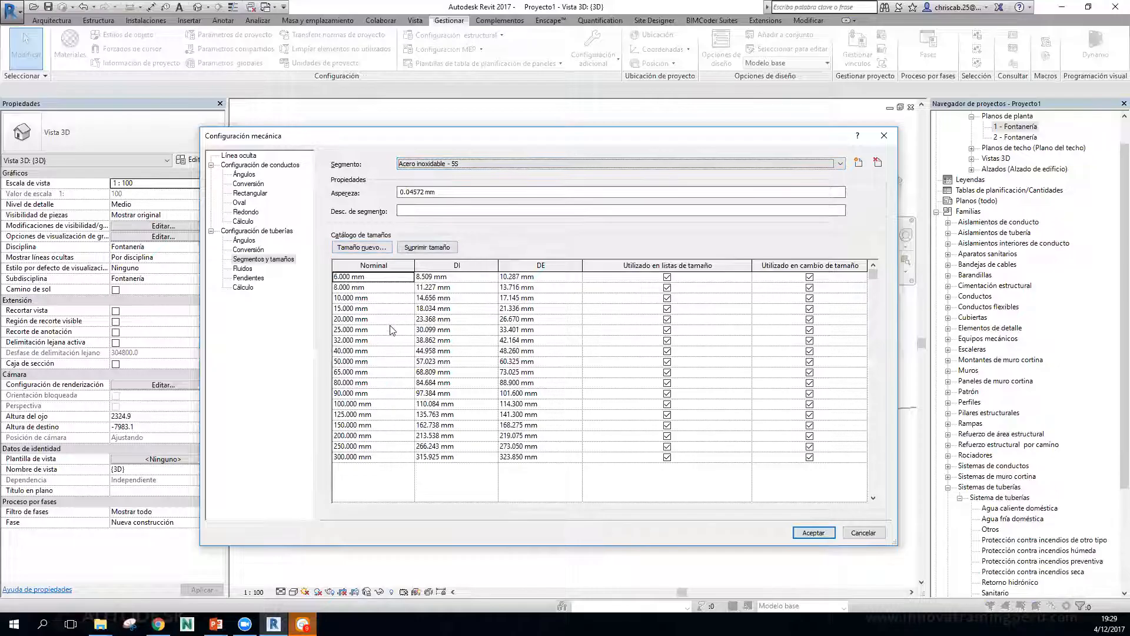
left_click(445, 163)
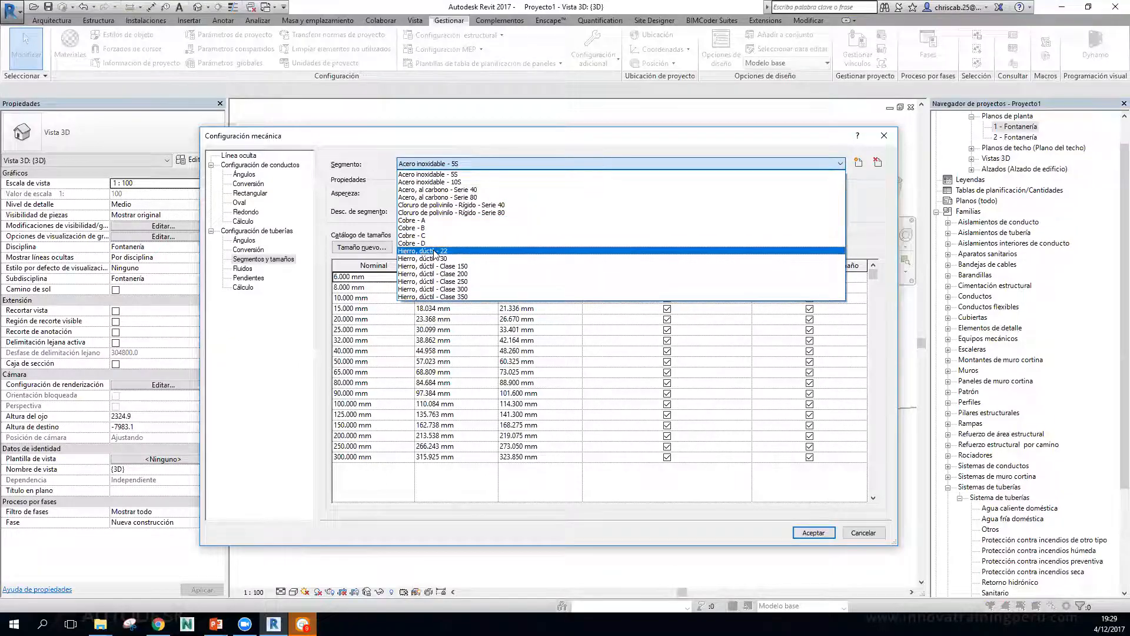
left_click(431, 206)
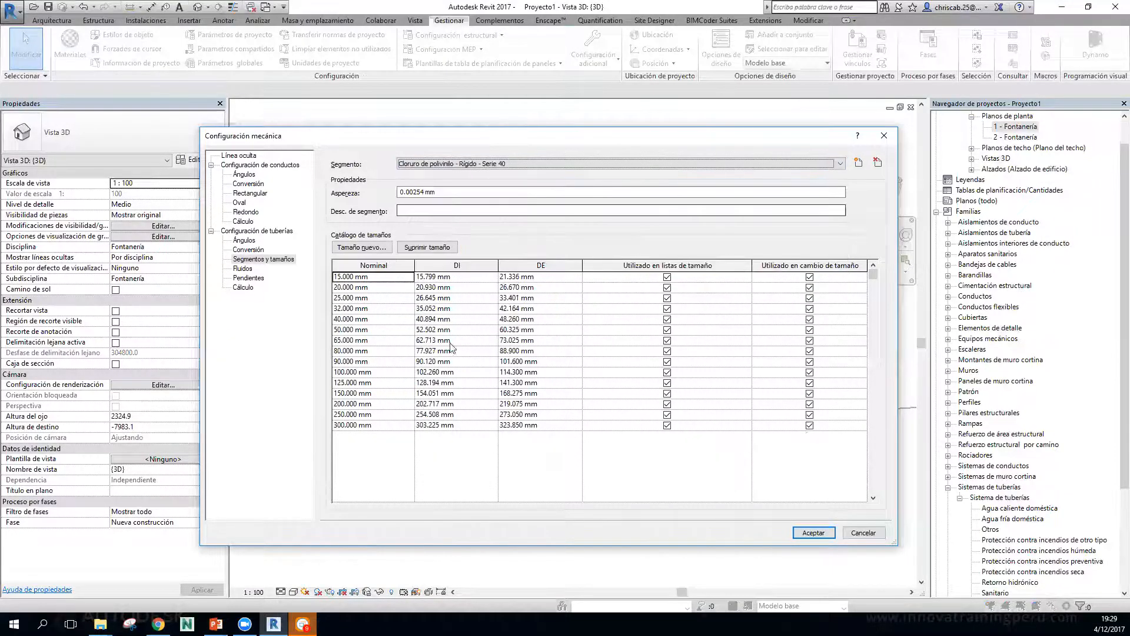
left_click(445, 163)
left_click(445, 175)
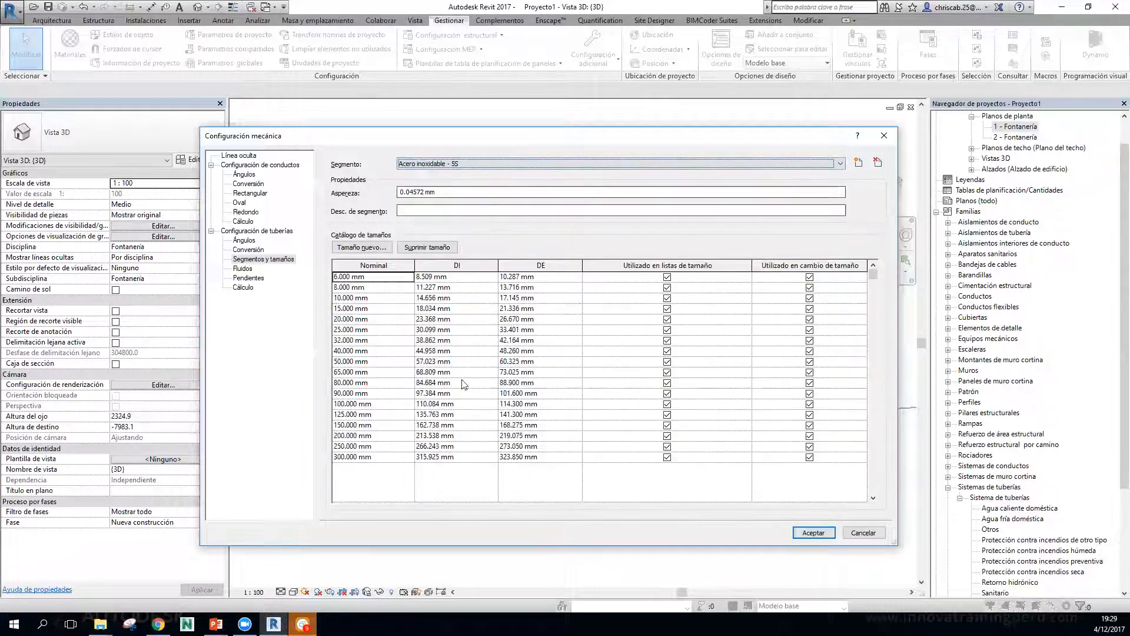
left_click(441, 165)
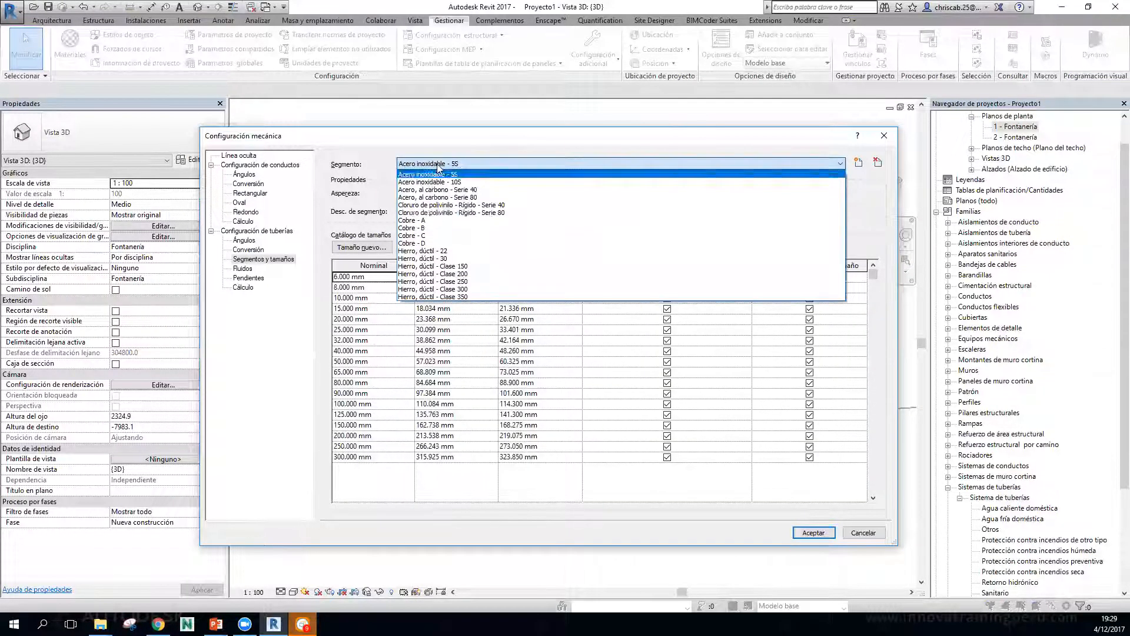
left_click(450, 261)
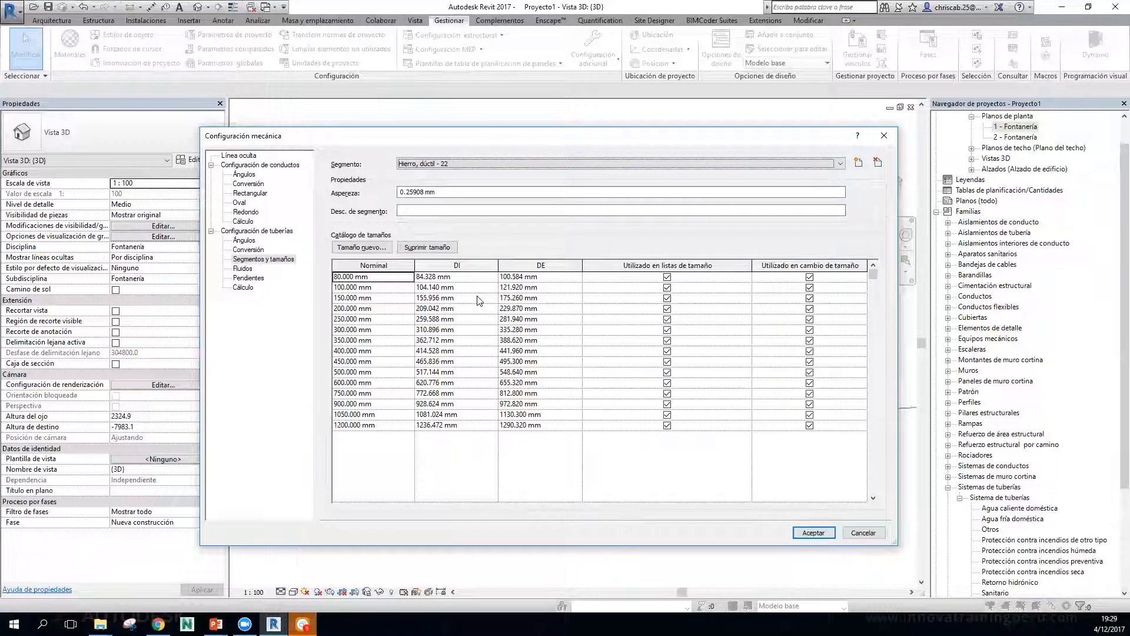
Review the pipe conversion settings for the Sanitario system classification and close the mechanical settings without saving.
left_click(258, 251)
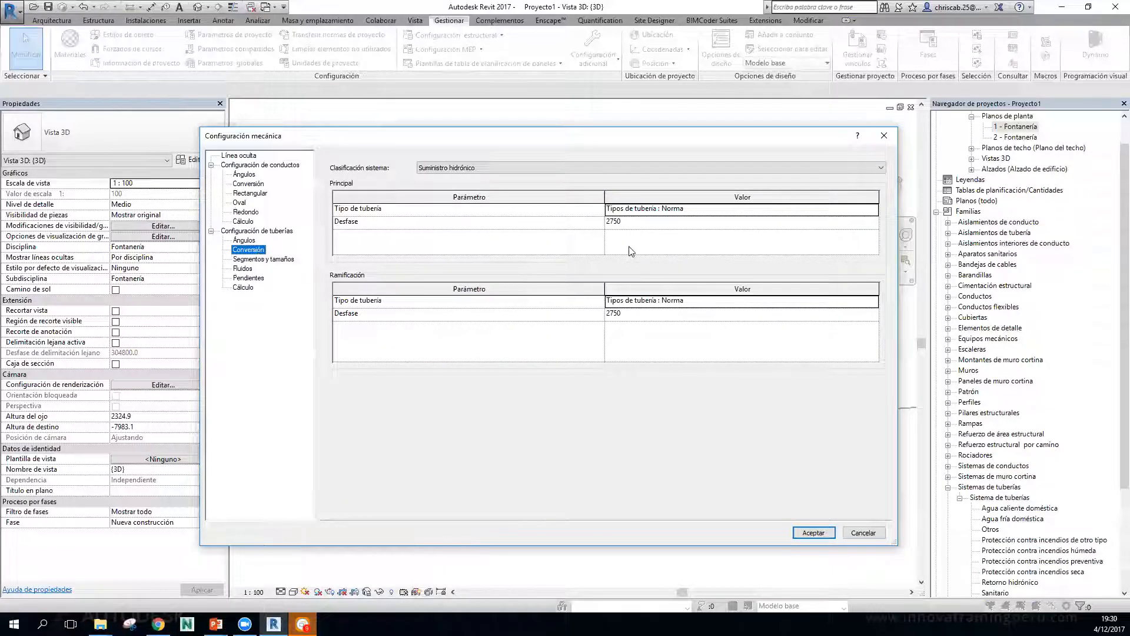
left_click(471, 168)
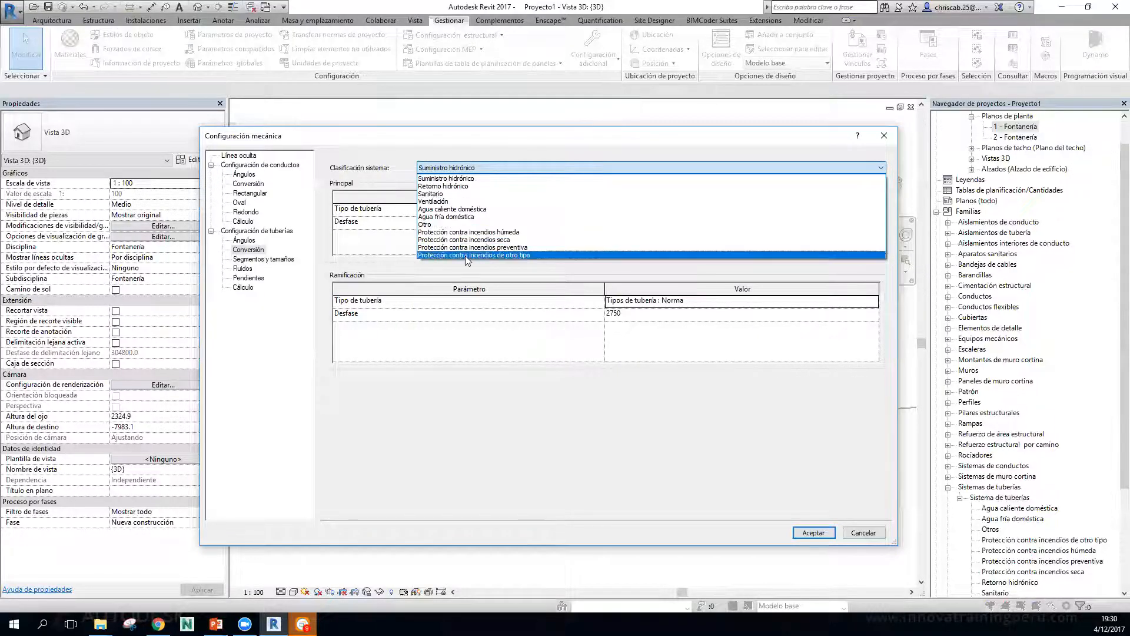
left_click(468, 194)
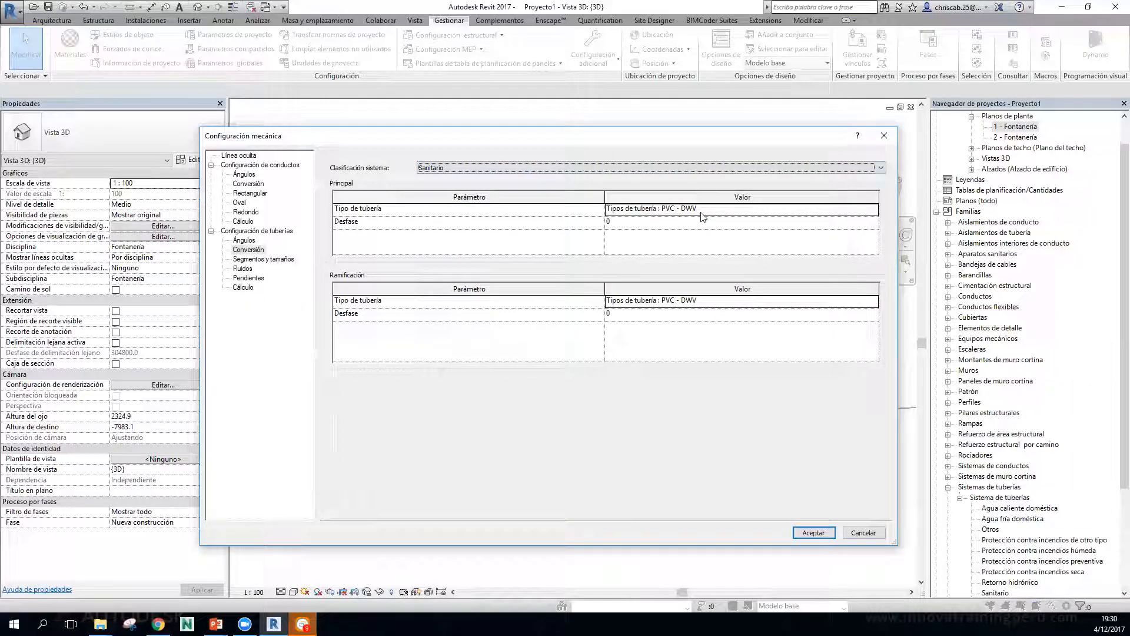
left_click(863, 532)
Expand the pipe types under Tuberías in the project browser and review the Norma and PVC - DWV types.
left_click(982, 486)
scroll(983, 491, "down", 4)
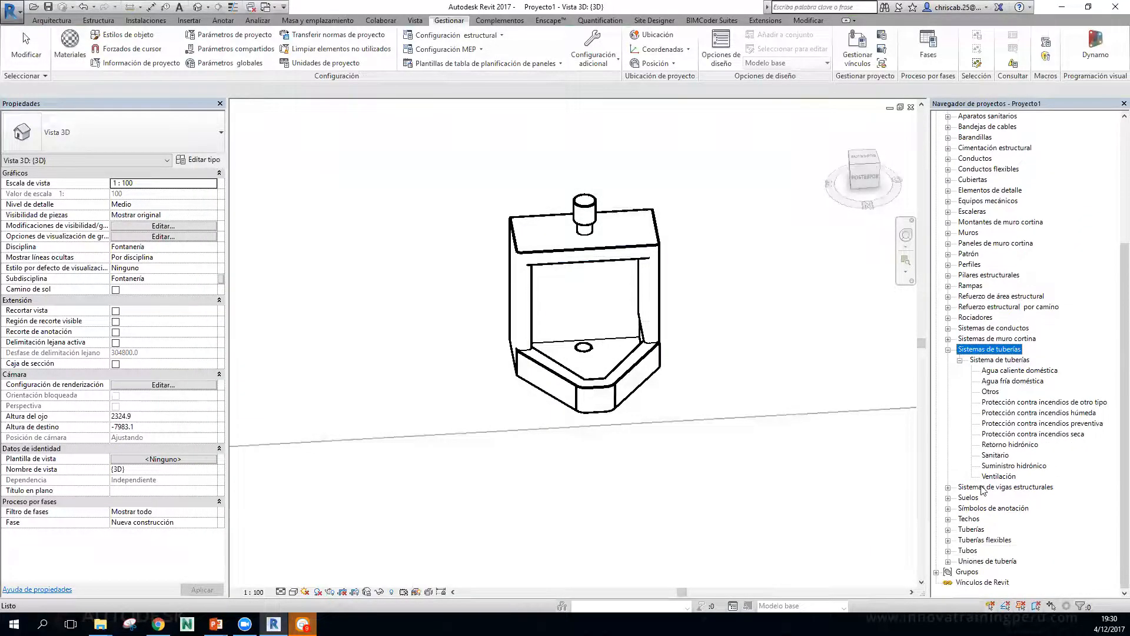
left_click(948, 529)
left_click(960, 540)
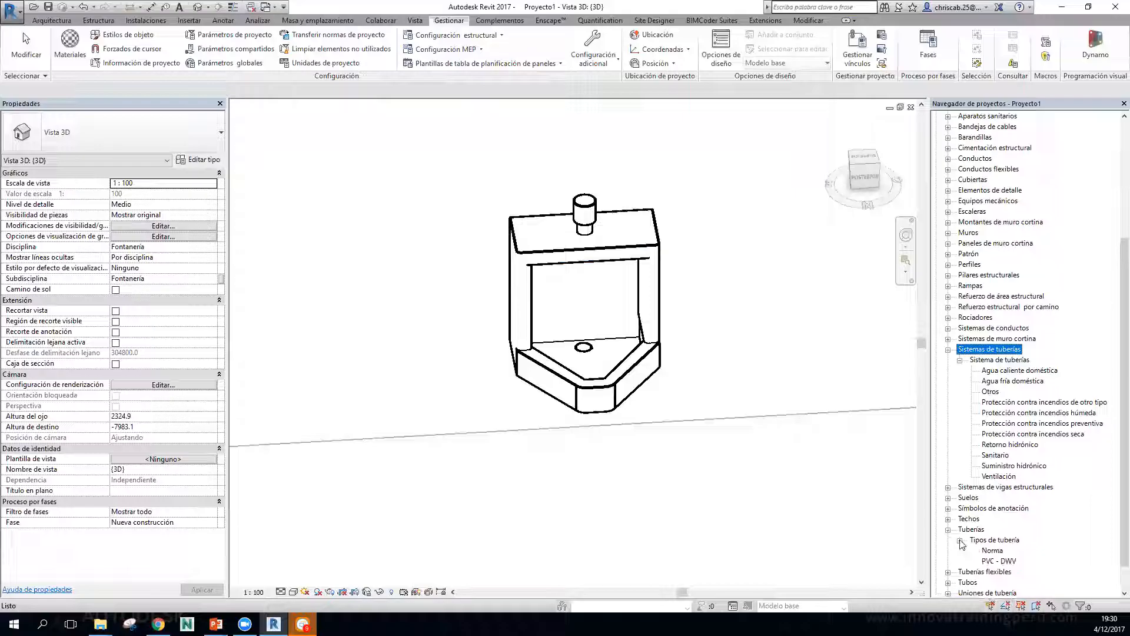
left_click(992, 551)
left_click(1002, 563)
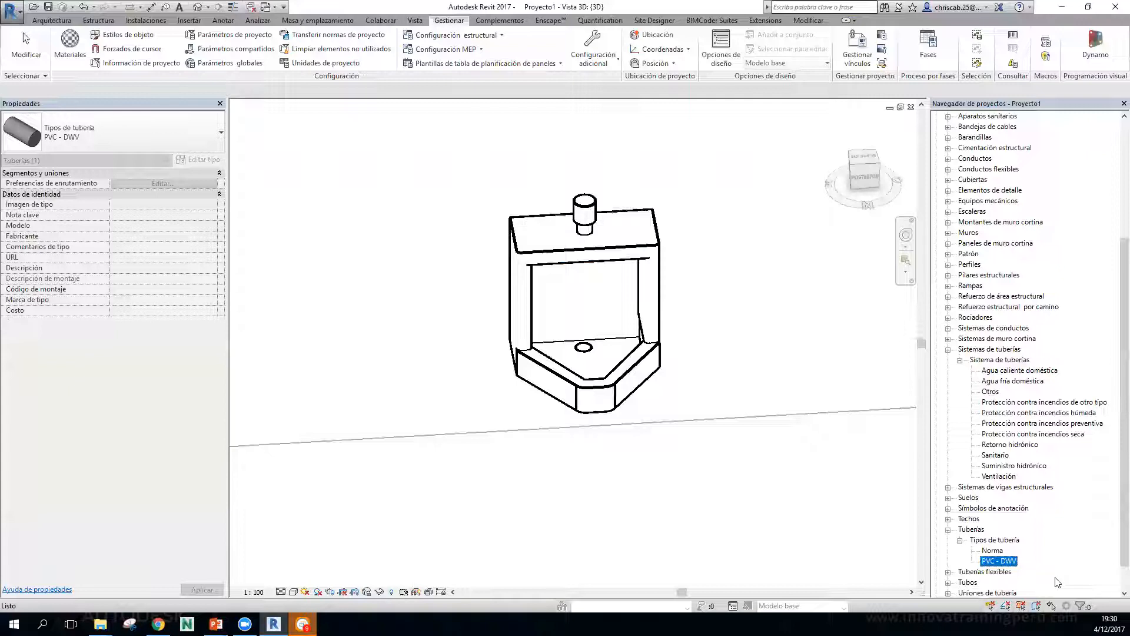
Review the properties of the Agua caliente doméstica piping system and the PVC - DWV pipe type.
key("alt+Tab")
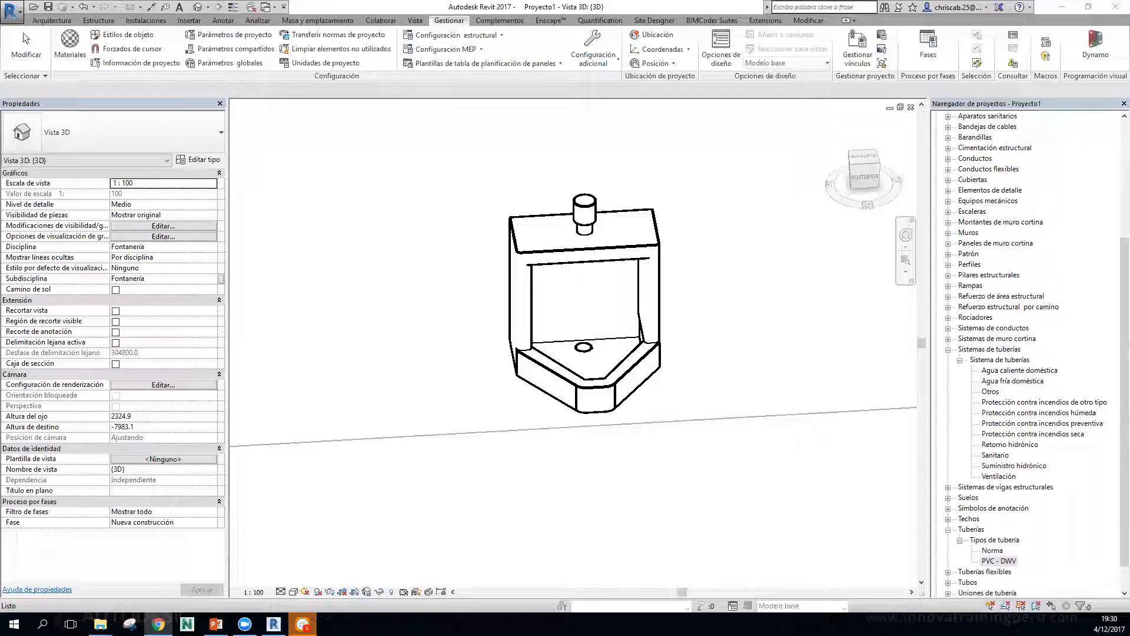
key("Escape")
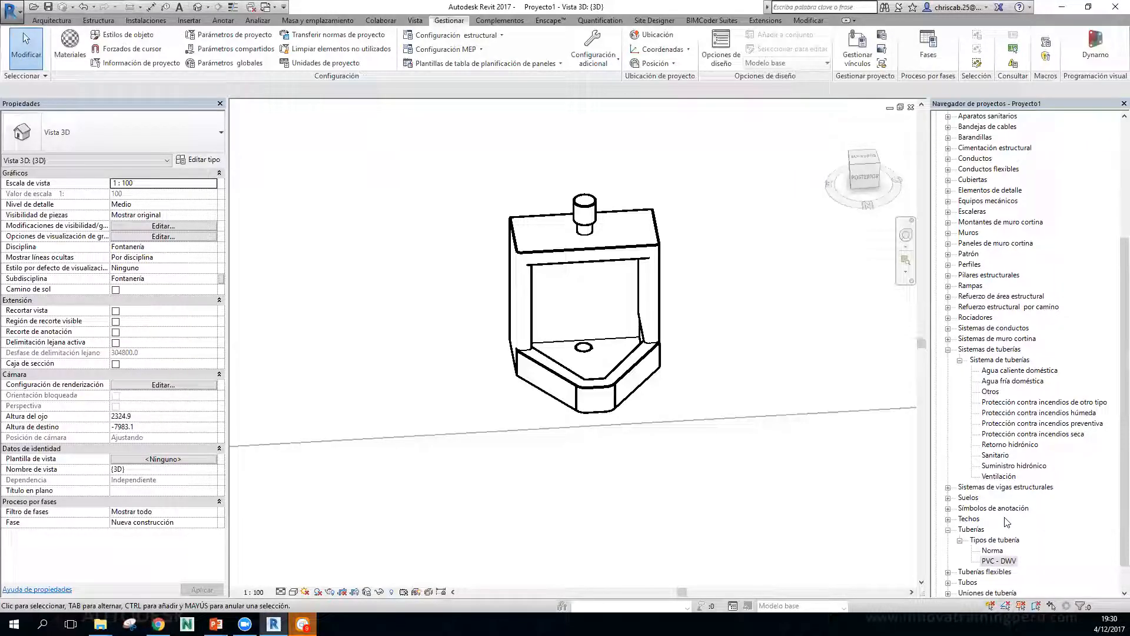
left_click(999, 371)
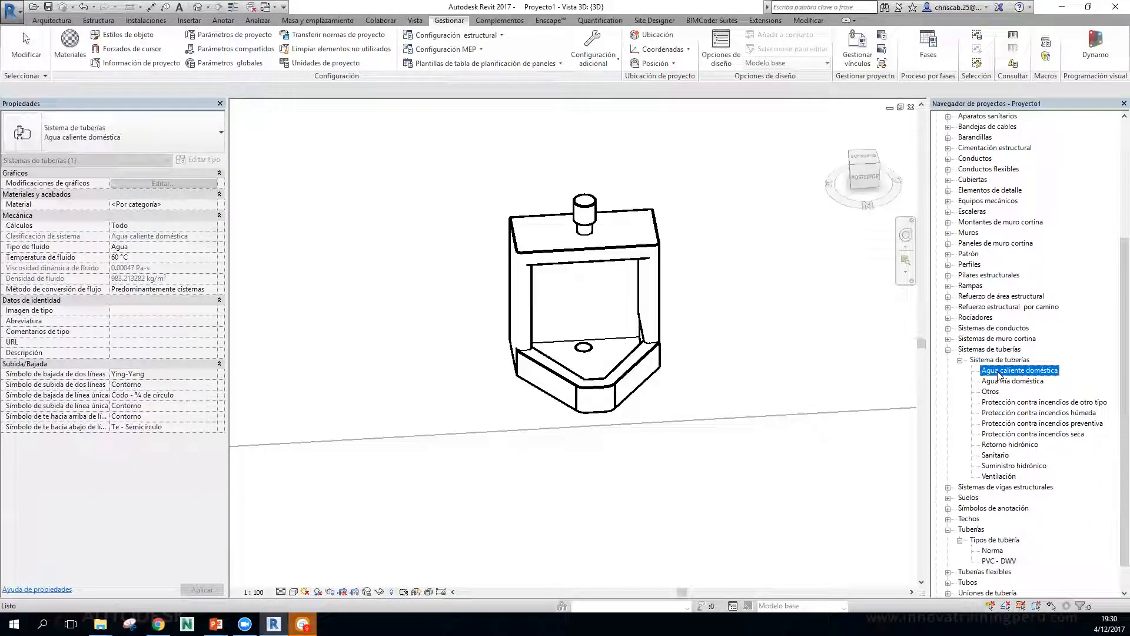
left_click(1006, 560)
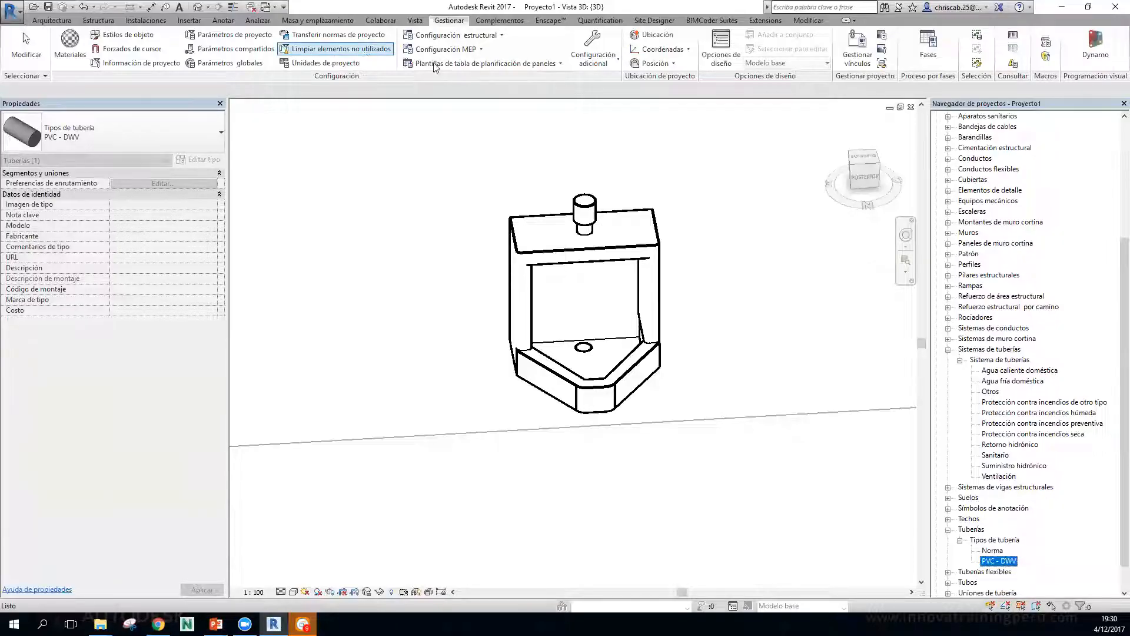
Open the mechanical settings and review the pipe conversion settings and the Acero inoxidable - 5S segment's size catalogue.
key("m")
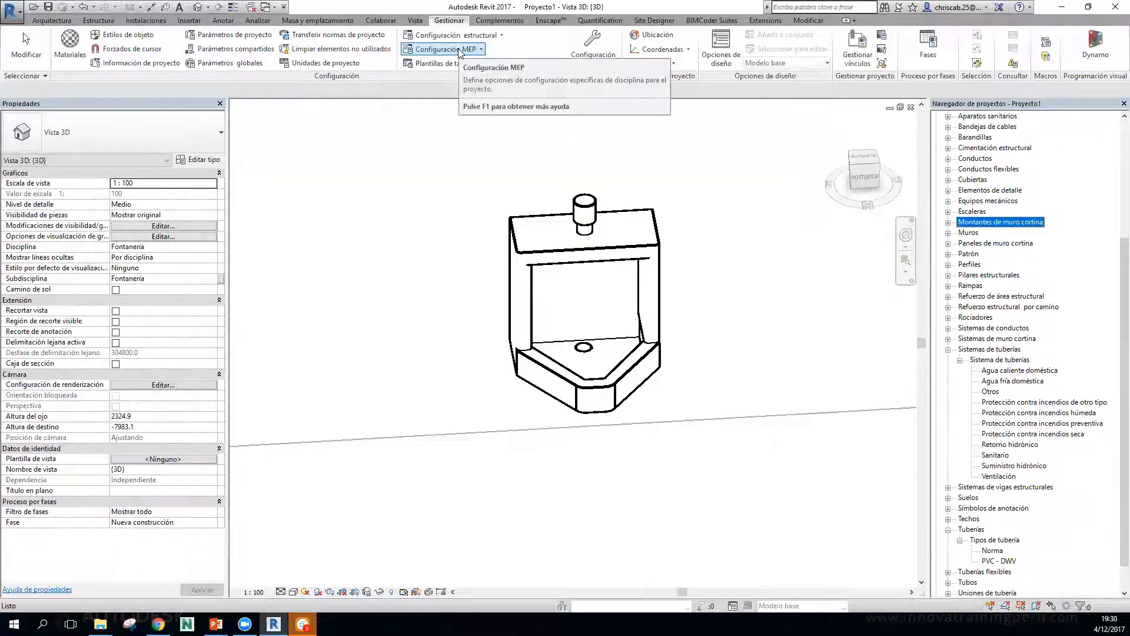
left_click(457, 48)
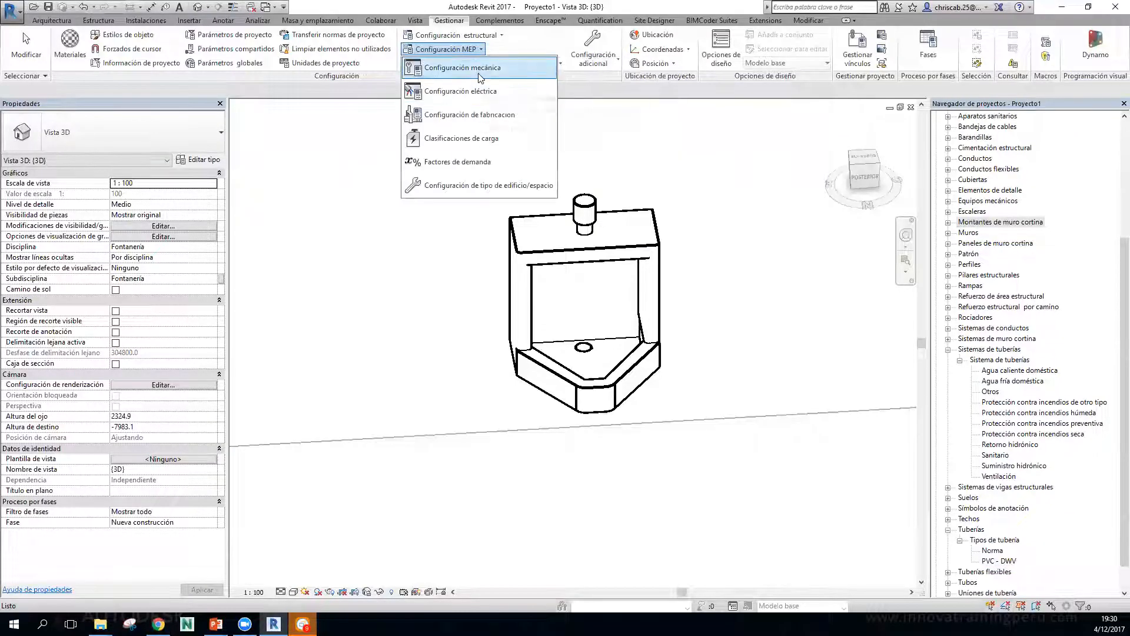
left_click(436, 63)
left_click(248, 250)
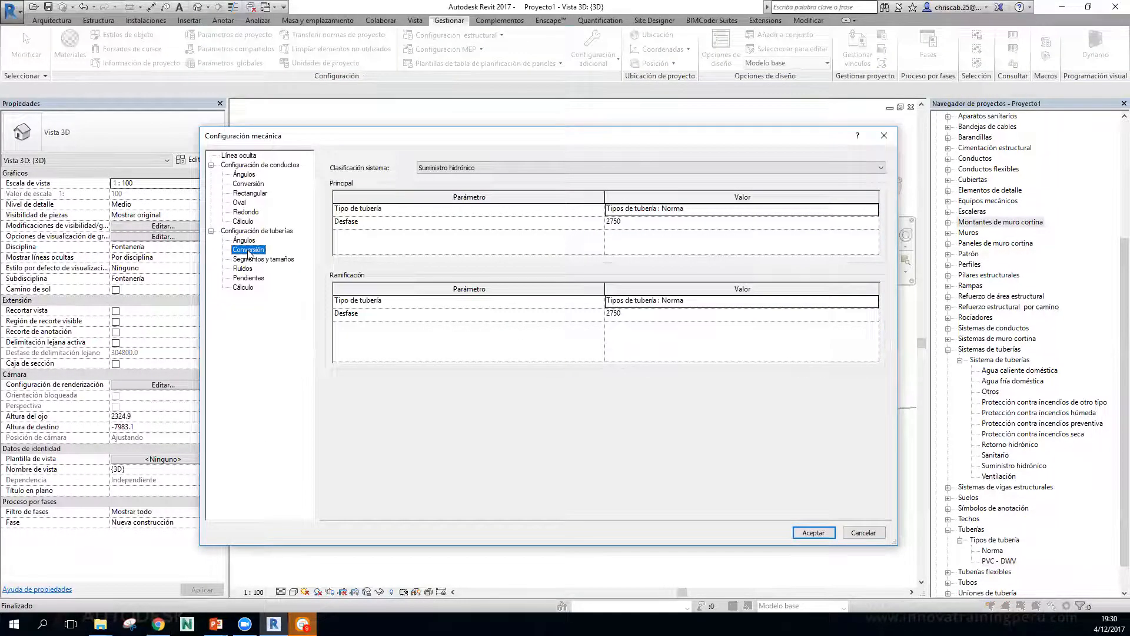
left_click(260, 259)
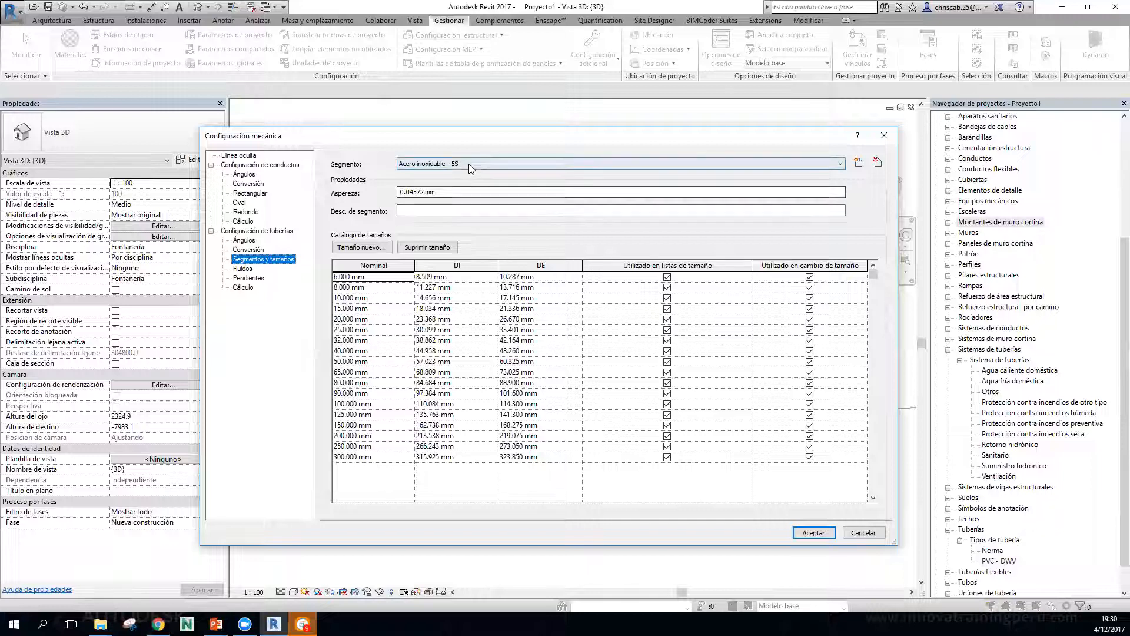
left_click(247, 250)
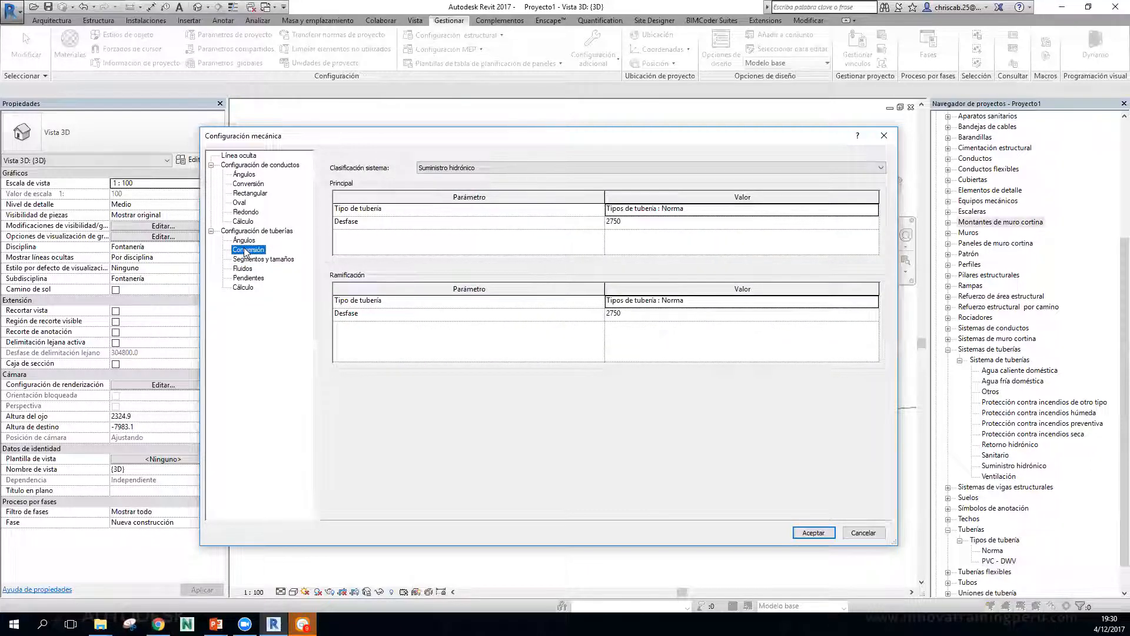
Review the general pipe settings, fluids, slopes, calculation and segment sizes, and close the mechanical settings without saving.
left_click(263, 231)
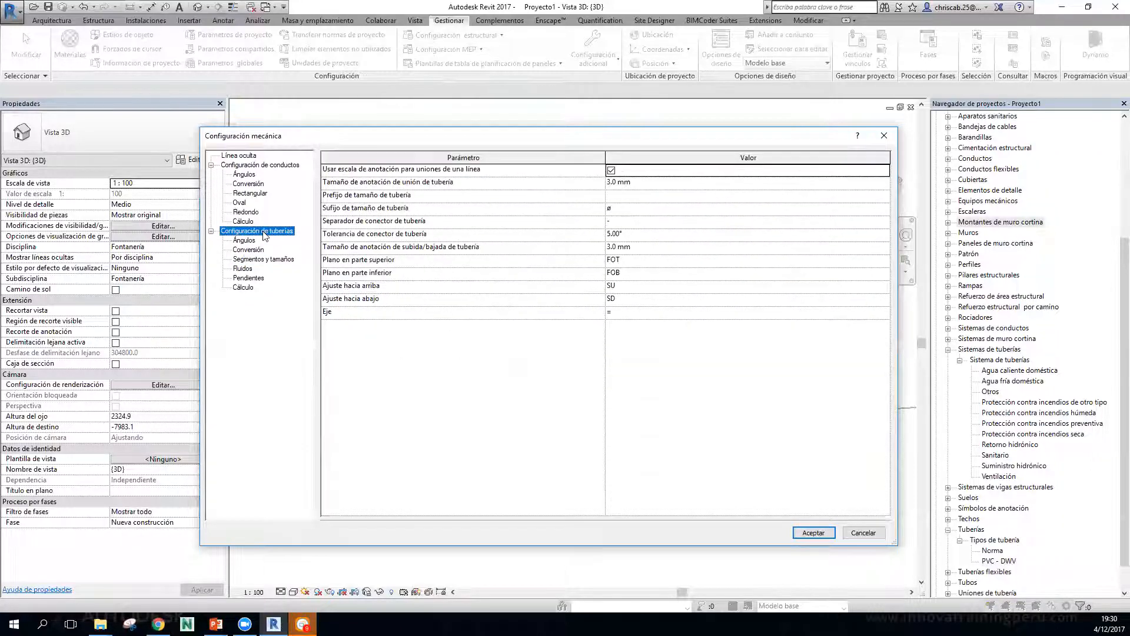
left_click(243, 268)
left_click(247, 278)
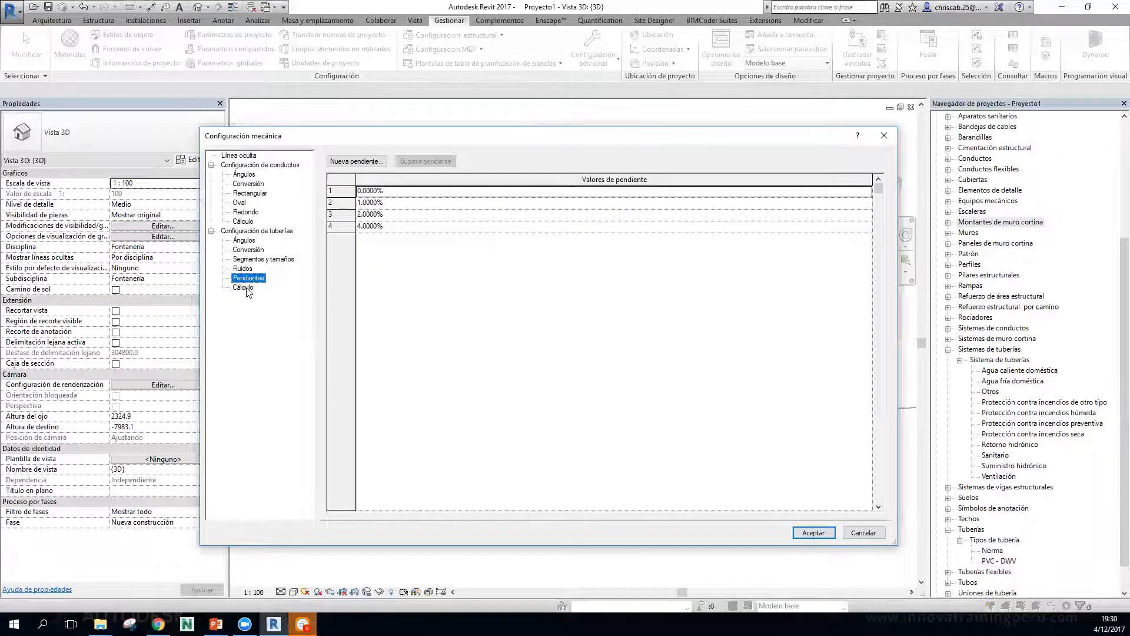
left_click(243, 287)
left_click(257, 259)
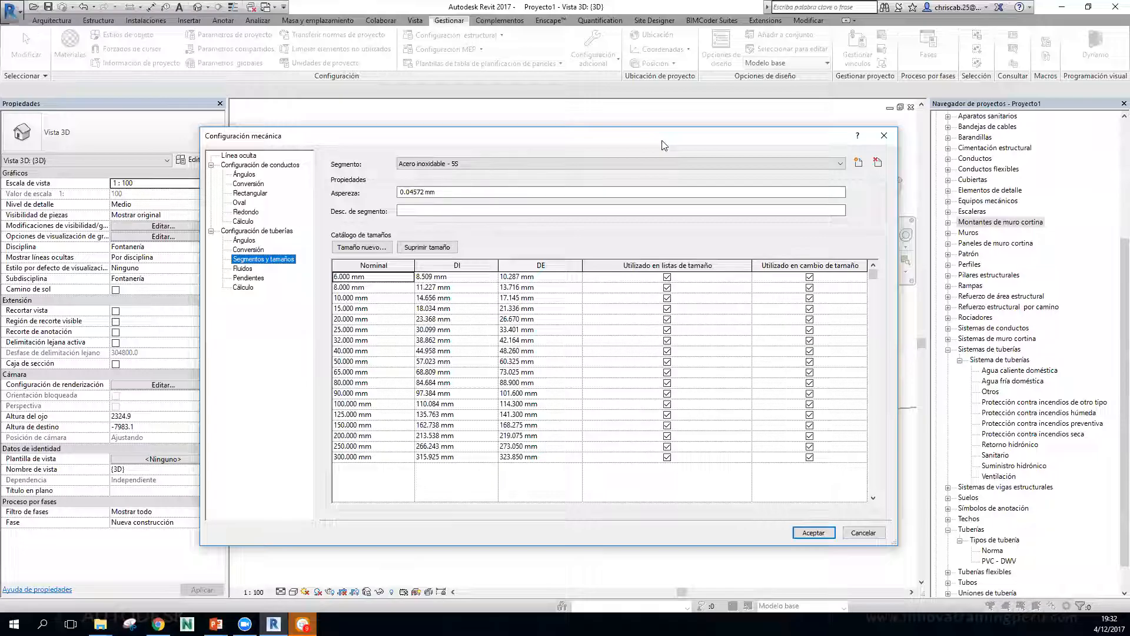
left_click(882, 137)
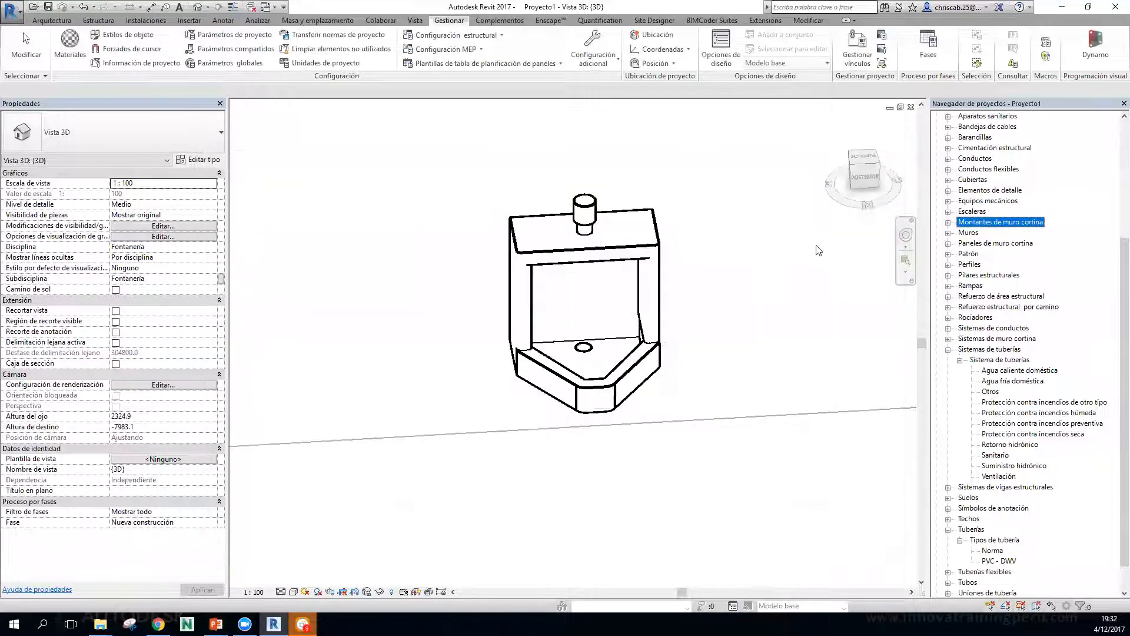
Open the 1 - Fontanería floor plan and frame the urinal on the wall.
middle_click_drag(636, 447, 540, 505)
middle_click_drag(583, 492, 459, 527, "shift")
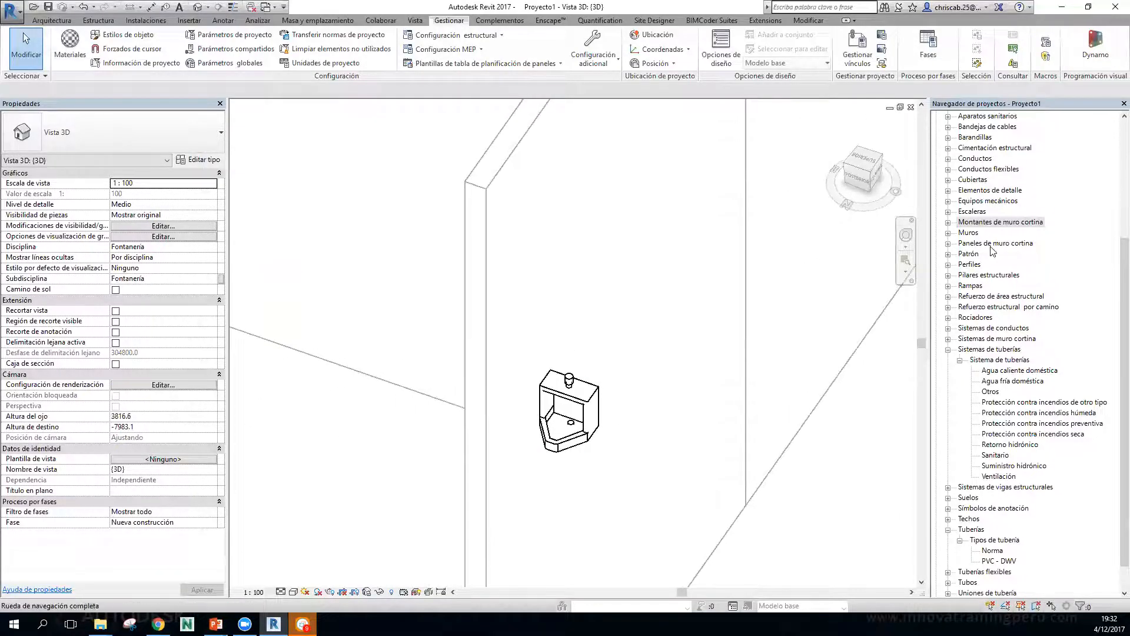
scroll(993, 251, "up", 5)
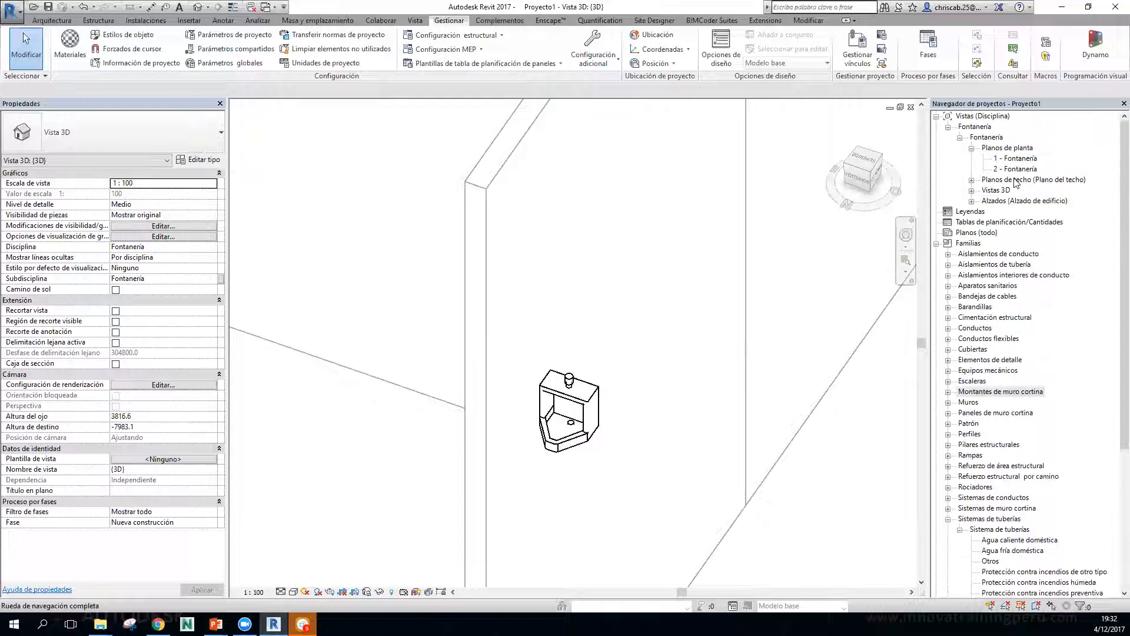
double_click(1020, 158)
scroll(524, 447, "up", 1)
scroll(519, 424, "up", 1)
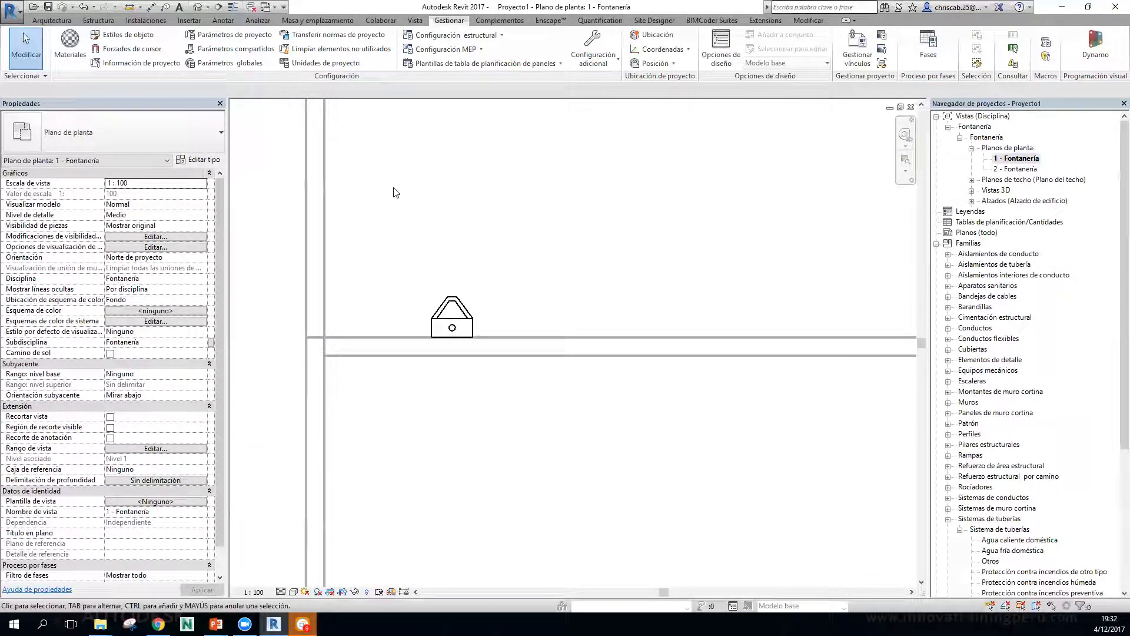
Draw a vertical section line across the wall beside the urinal, looking towards the fixture.
left_click(219, 6)
left_click(405, 260)
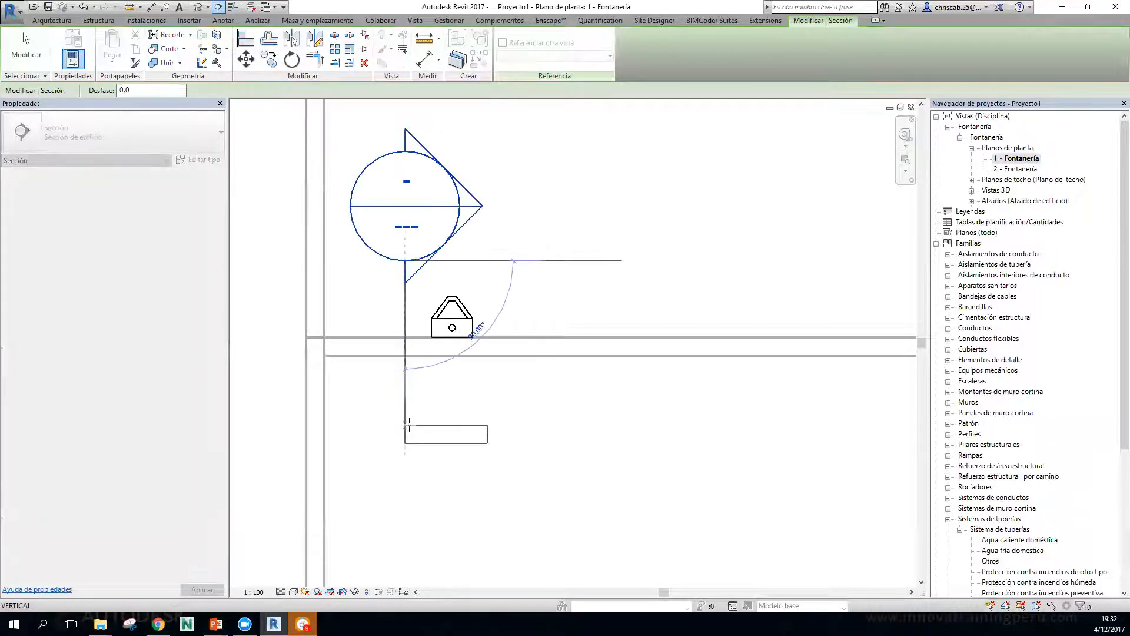
left_click(406, 423)
key("Escape")
key("Escape")
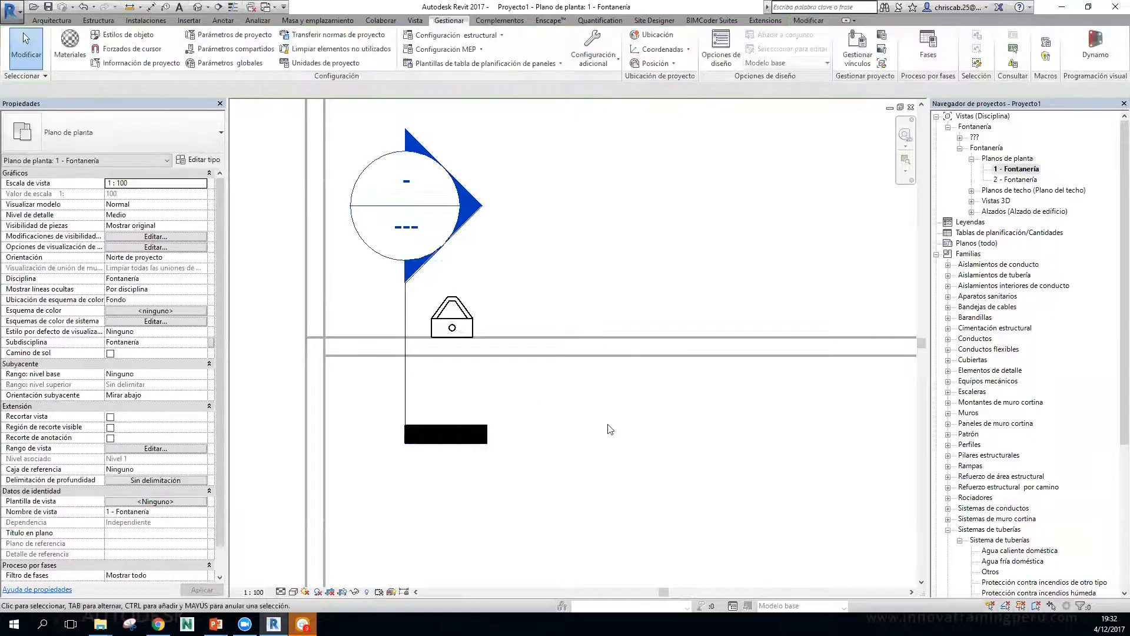
Open the section view from its marker in the plan and frame the urinal.
scroll(589, 418, "down", 2)
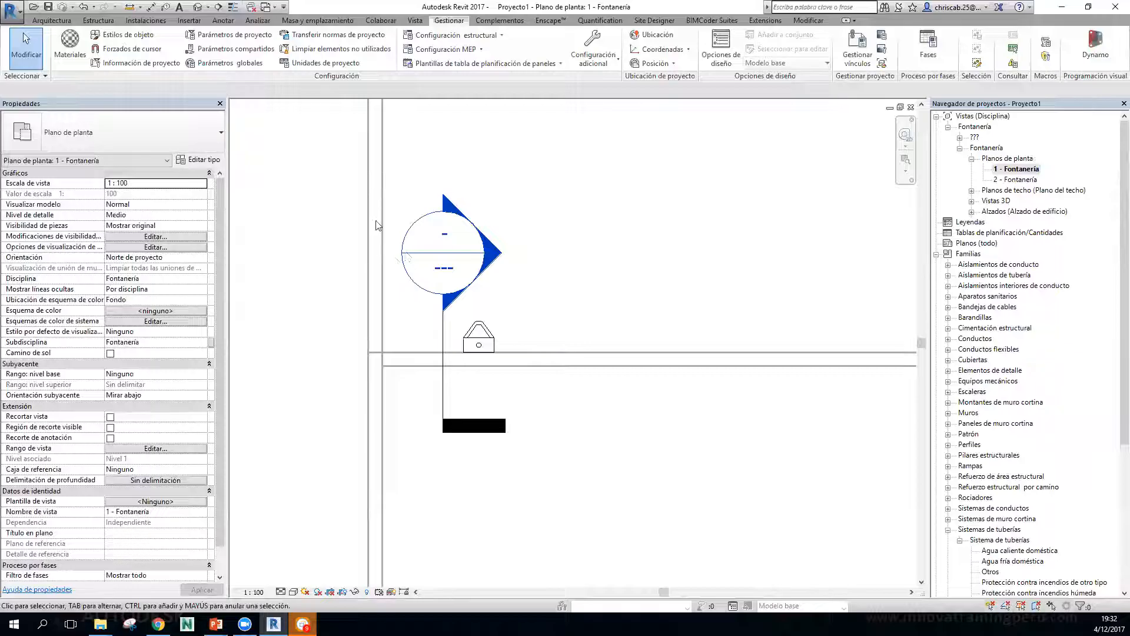
double_click(401, 254)
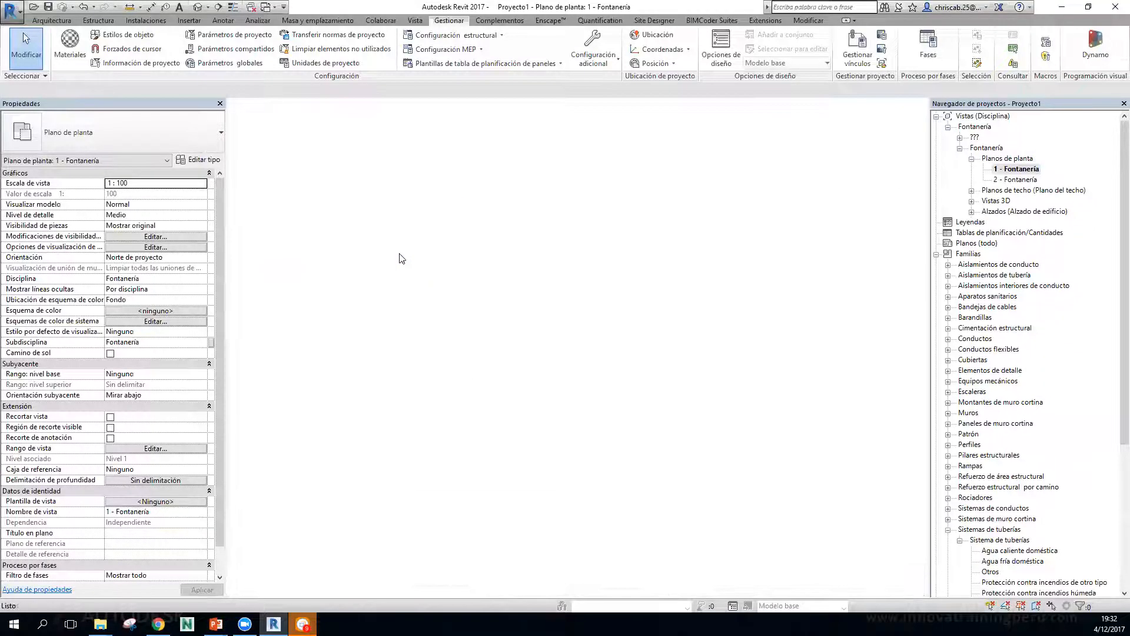
scroll(538, 420, "up", 5)
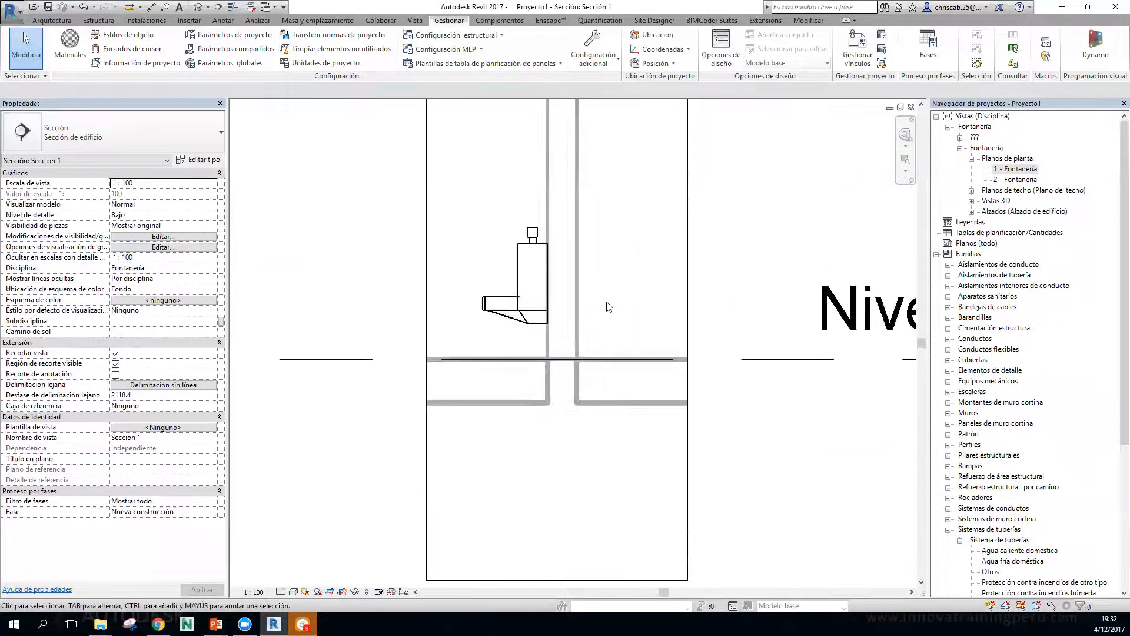
scroll(531, 209, "up", 2)
Select the urinal in the section and examine its water inlet and drain connectors.
left_click(537, 267)
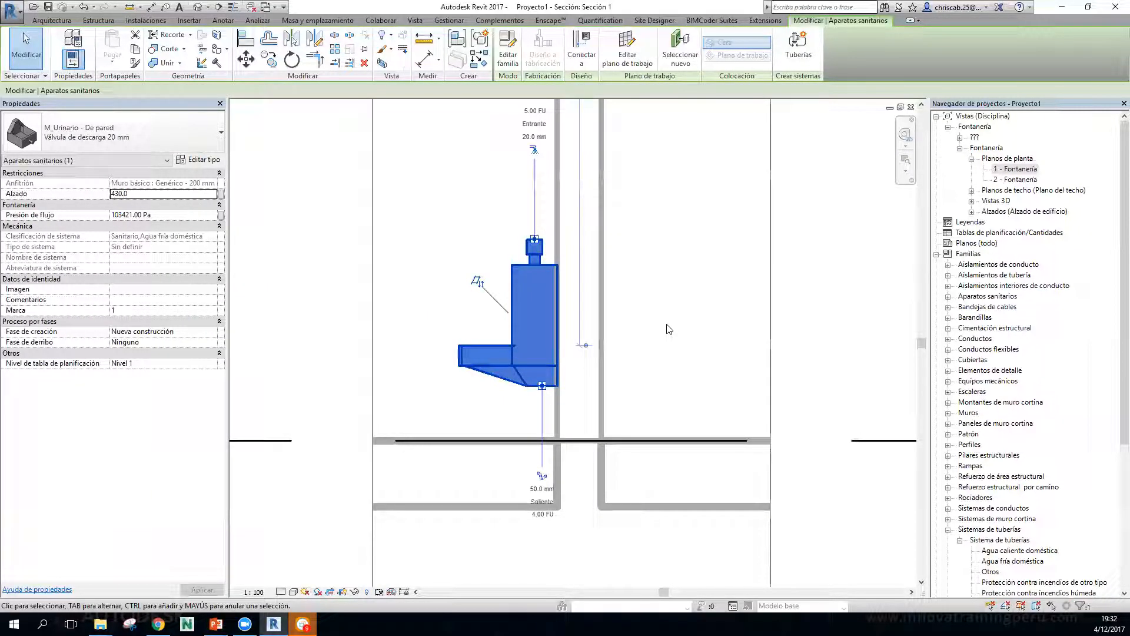
middle_click_drag(669, 329, 612, 340)
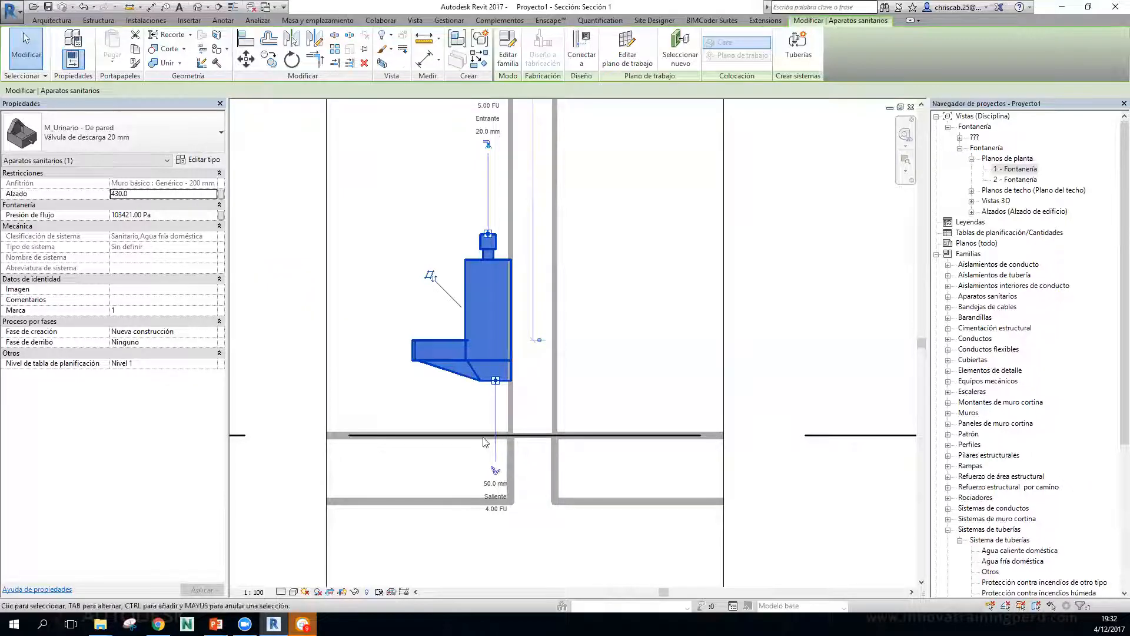
middle_click_drag(519, 161, 530, 206)
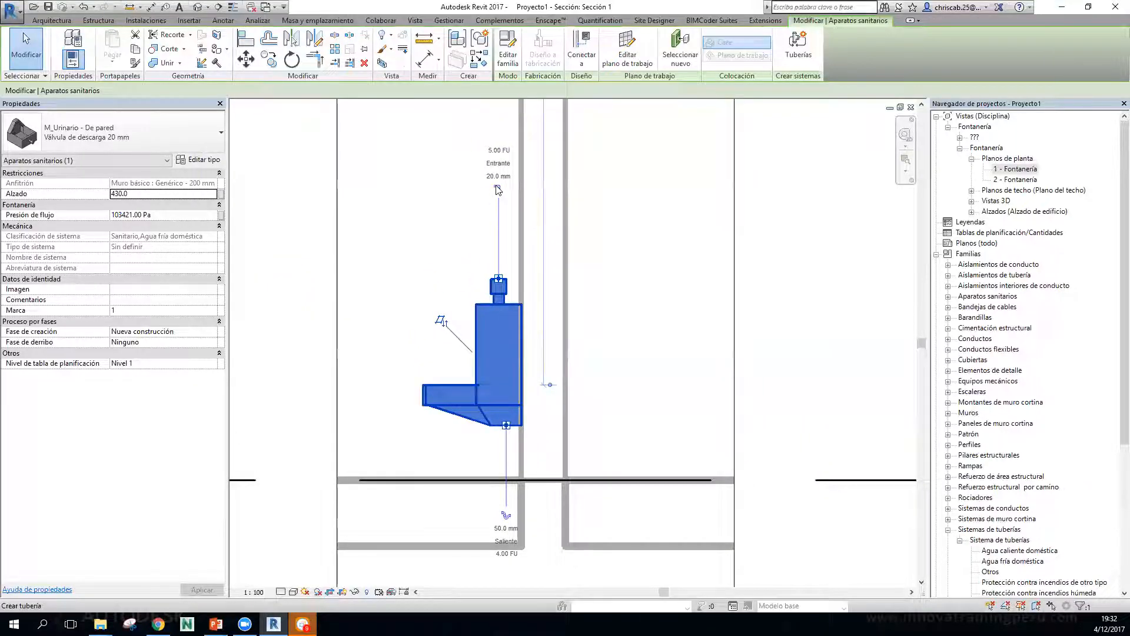
left_click(684, 300)
Open the M_Urinario - De pared family for editing and orient its 3D view to show the urinal's front.
left_click(491, 335)
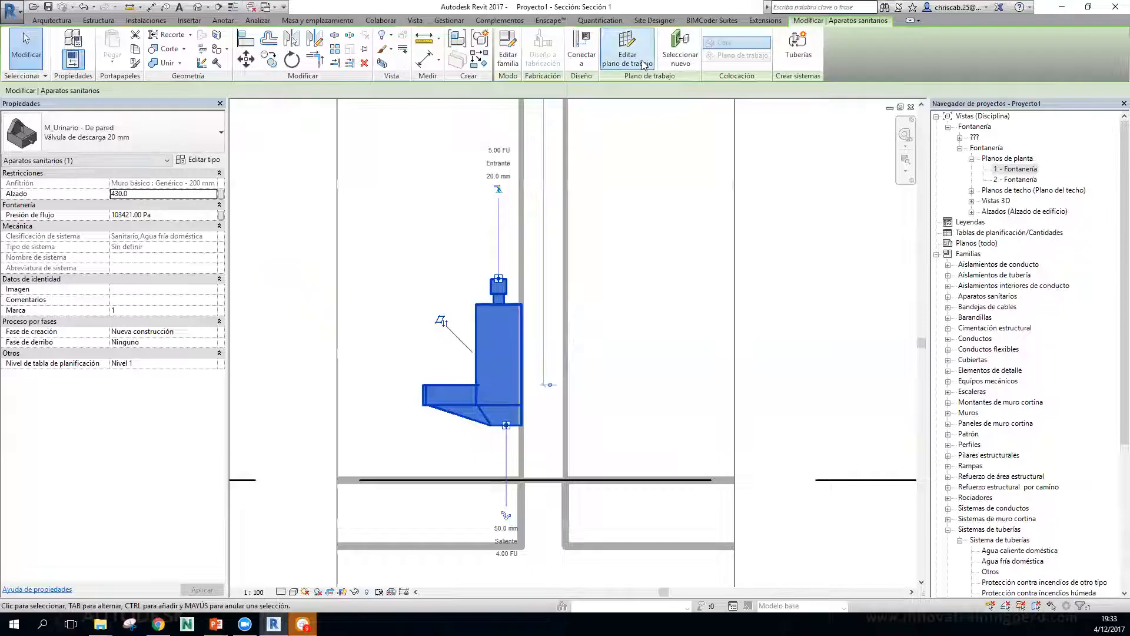
left_click(509, 61)
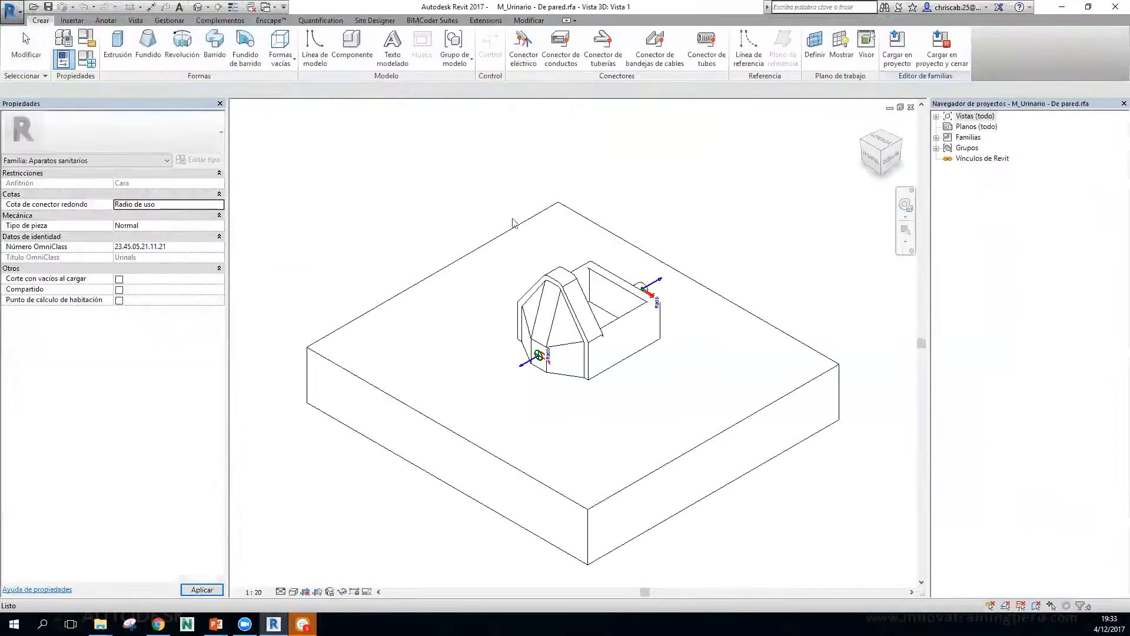
middle_click_drag(659, 260, 659, 459, "shift")
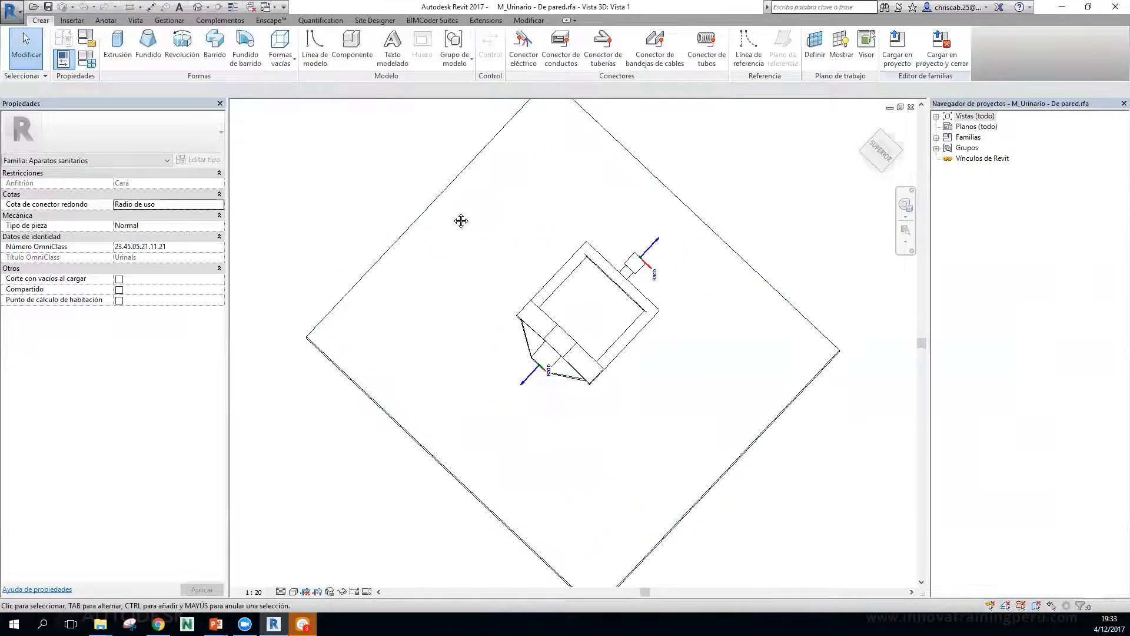
middle_click_drag(461, 221, 577, 396, "shift")
left_click(694, 217)
middle_click_drag(820, 348, 486, 62, "shift")
middle_click_drag(445, 203, 670, 471, "shift")
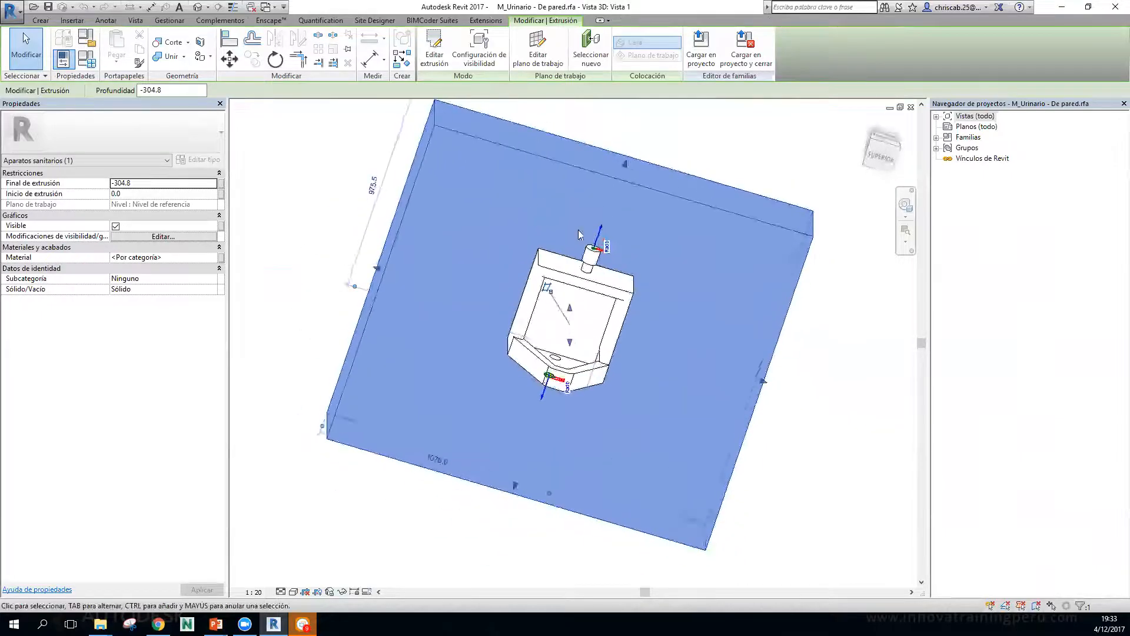
Select the pipe connector on top of the urinal's flush valve and examine its mechanical properties.
scroll(588, 230, "up", 5)
left_click(634, 237)
scroll(634, 237, "down", 3)
middle_click_drag(730, 374, 610, 176, "shift")
scroll(624, 247, "up", 4)
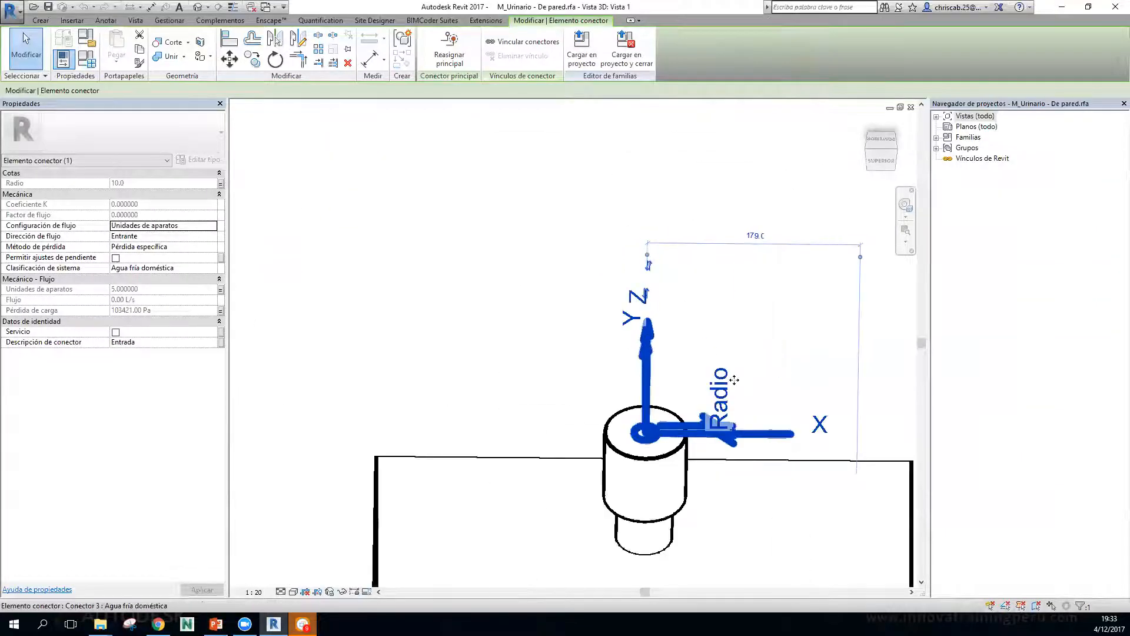
middle_click_drag(636, 286, 395, 319, "shift")
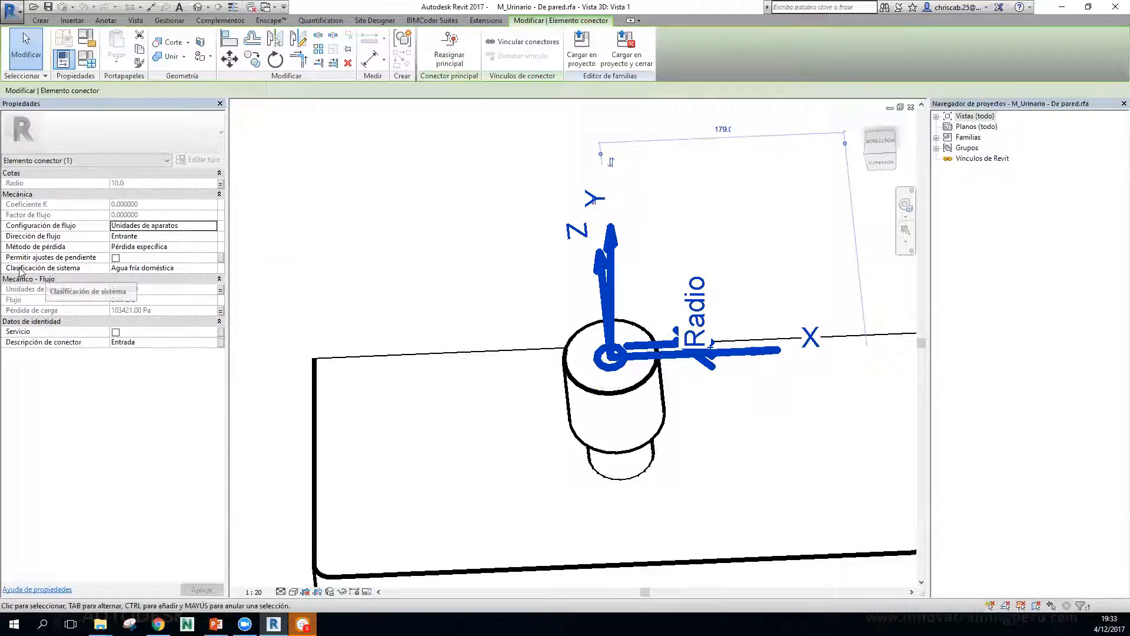
Review the available system classifications for the inlet connector, keep Agua fría doméstica, and deselect the connector.
left_click(214, 270)
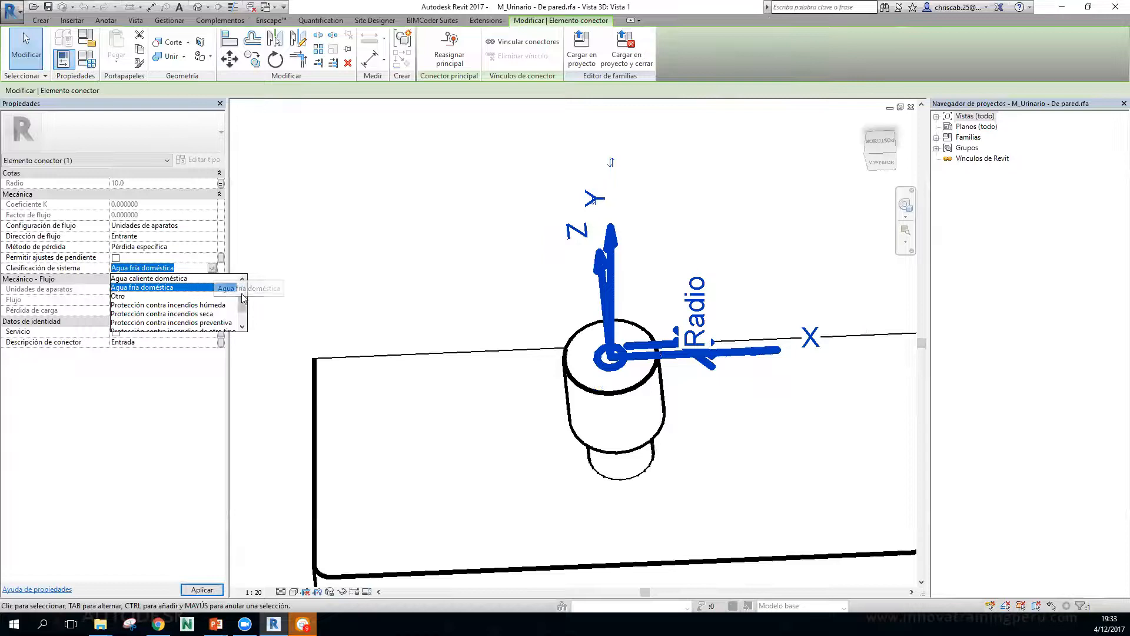
scroll(243, 298, "up", 2)
left_click_drag(243, 298, 242, 320)
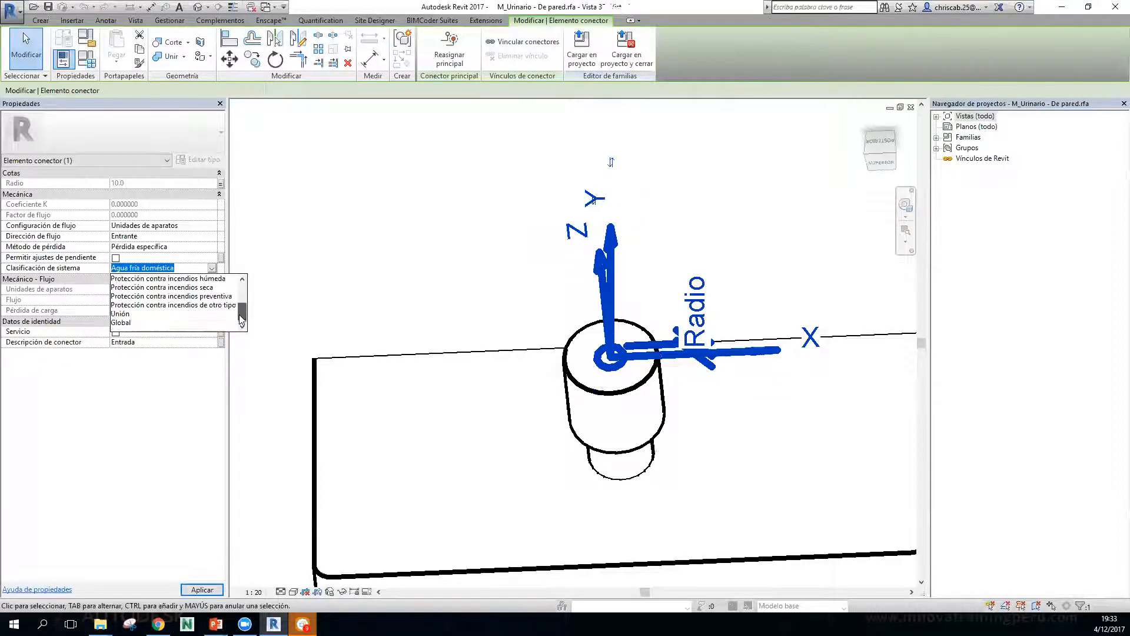
left_click(312, 250)
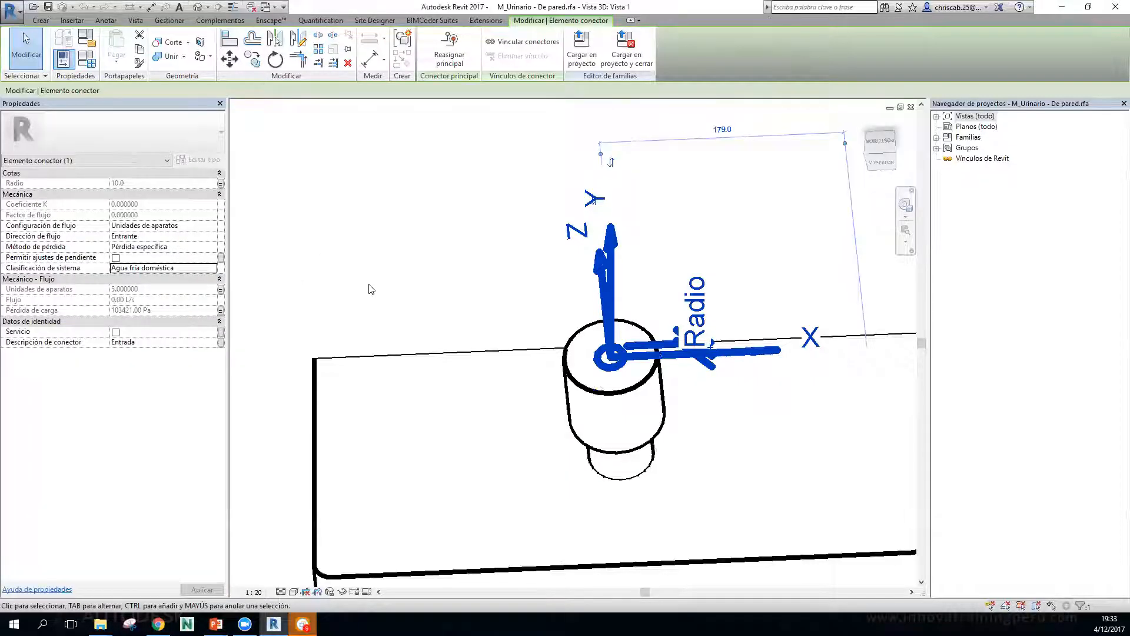
left_click(370, 288)
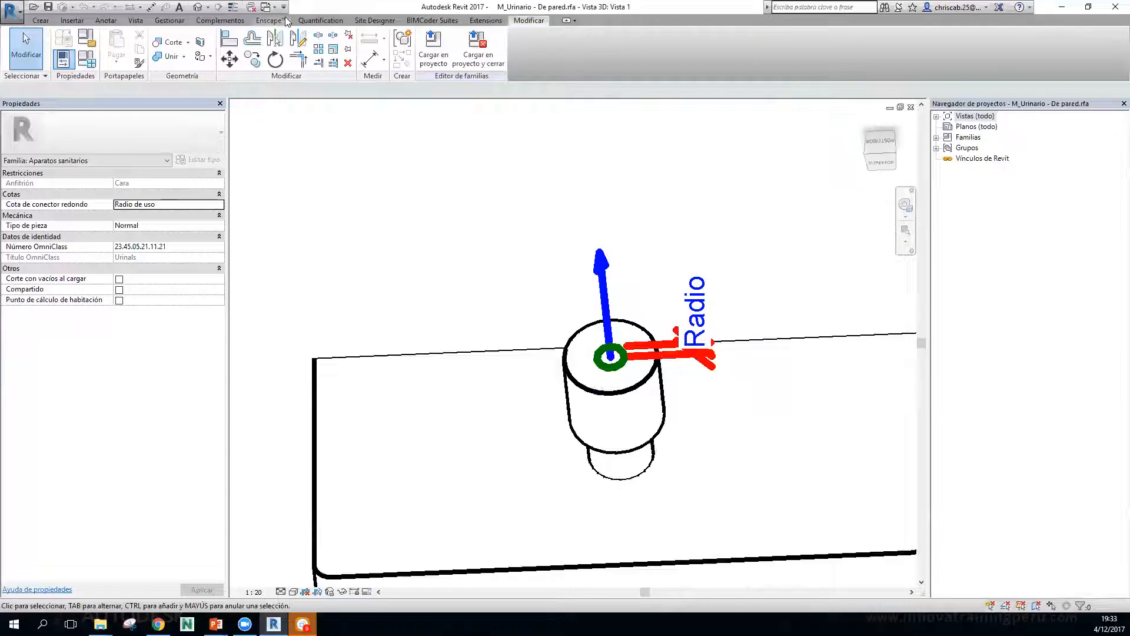
Check the family's MEP configuration options, the inlet connector's properties and the family type parameters, without changing anything.
left_click(170, 20)
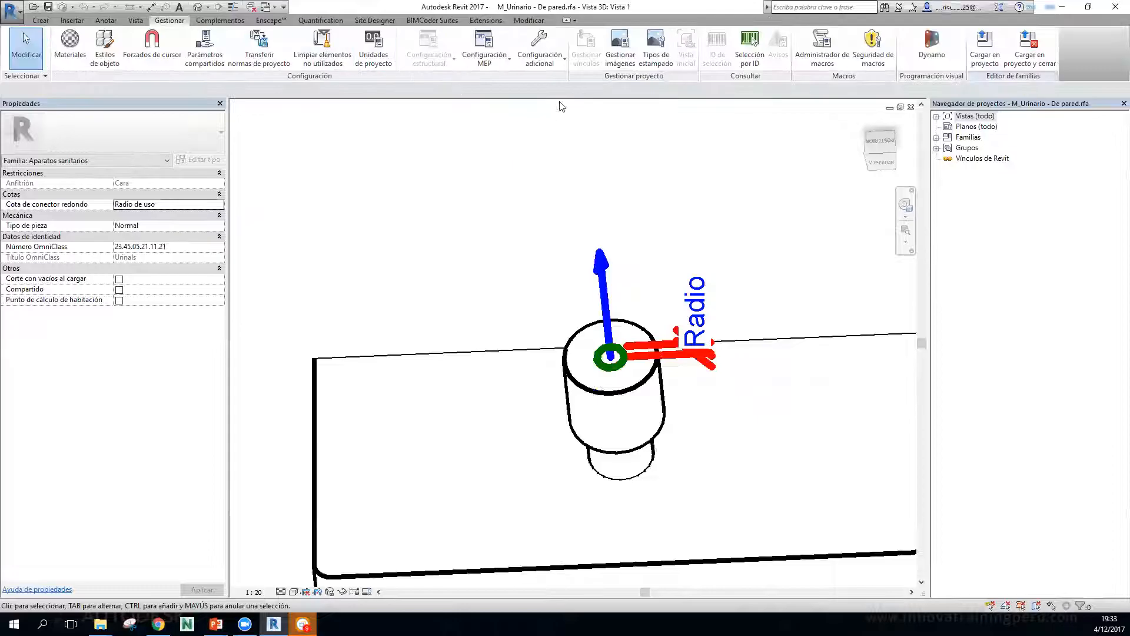
left_click(494, 58)
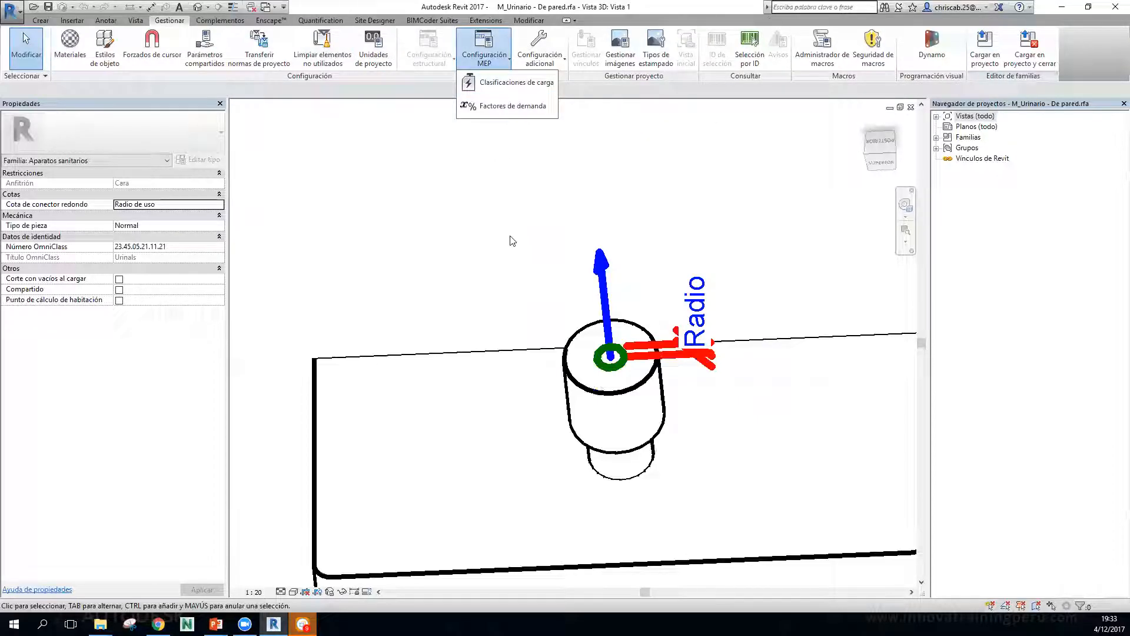
left_click(601, 294)
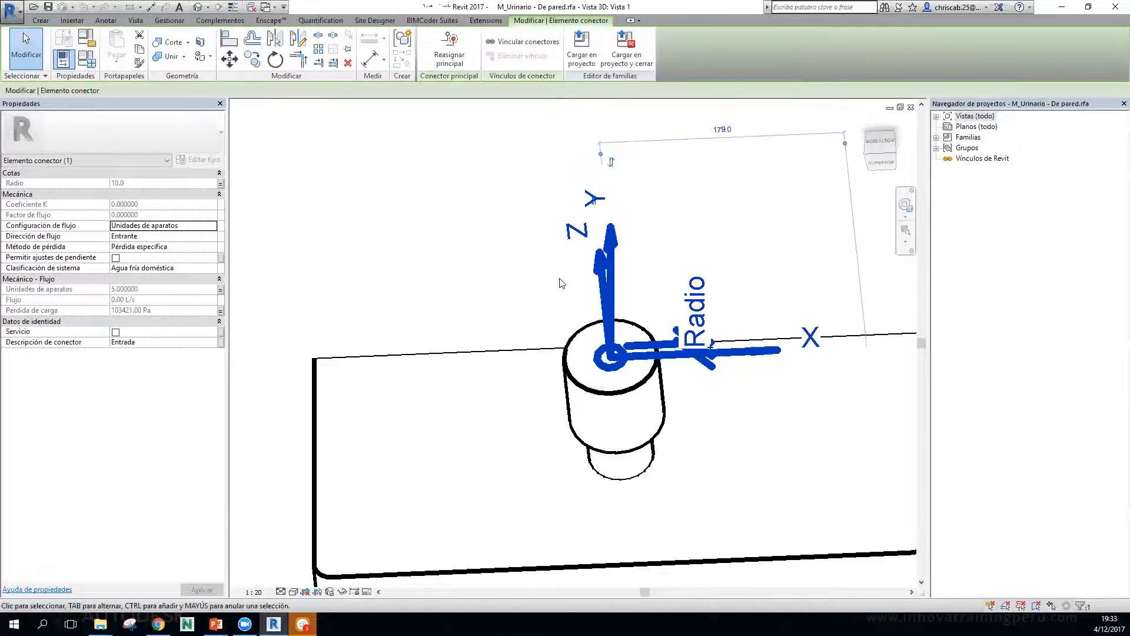
left_click(348, 214)
left_click(86, 59)
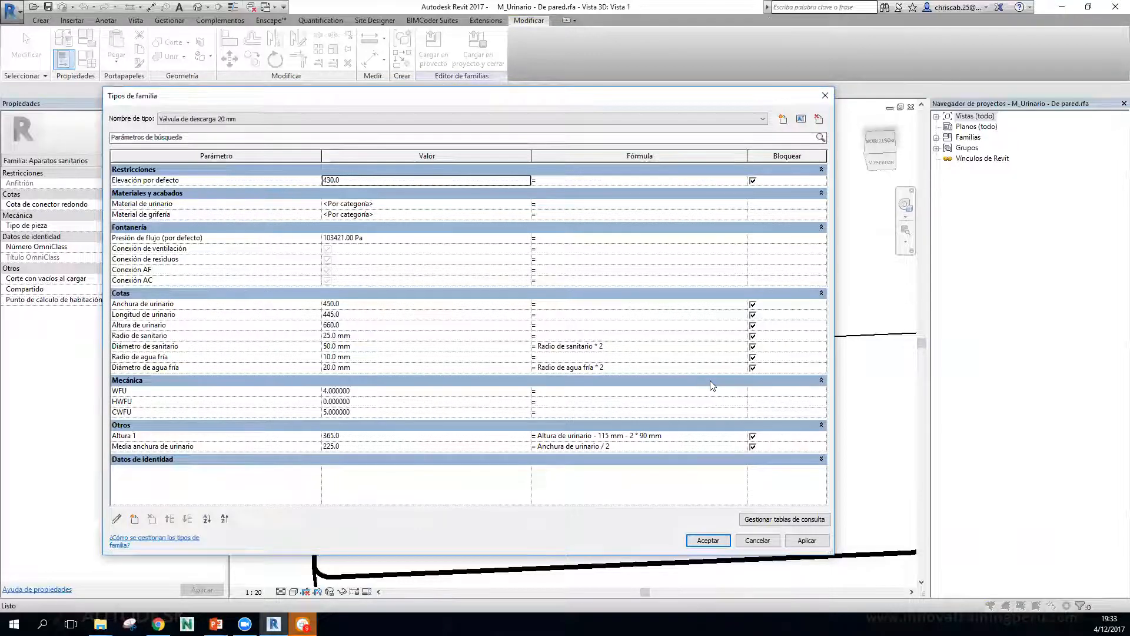
key("Escape")
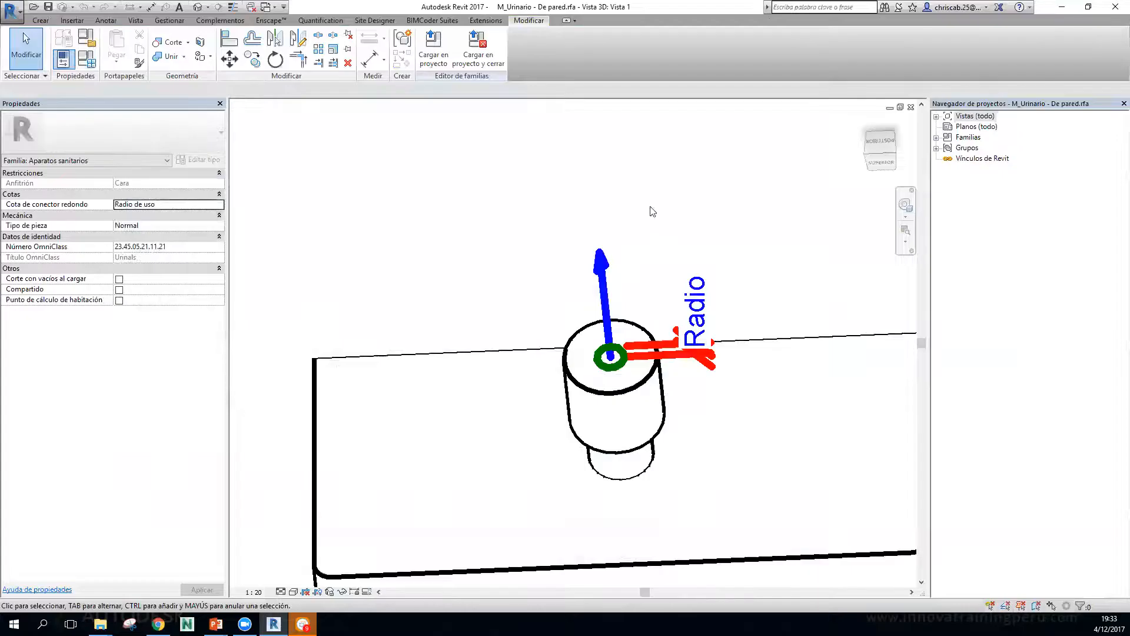
Select the drain connector beneath the urinal and review its mechanical properties and available system classifications, keeping Sanitario.
middle_click_drag(652, 211, 660, 245, "shift")
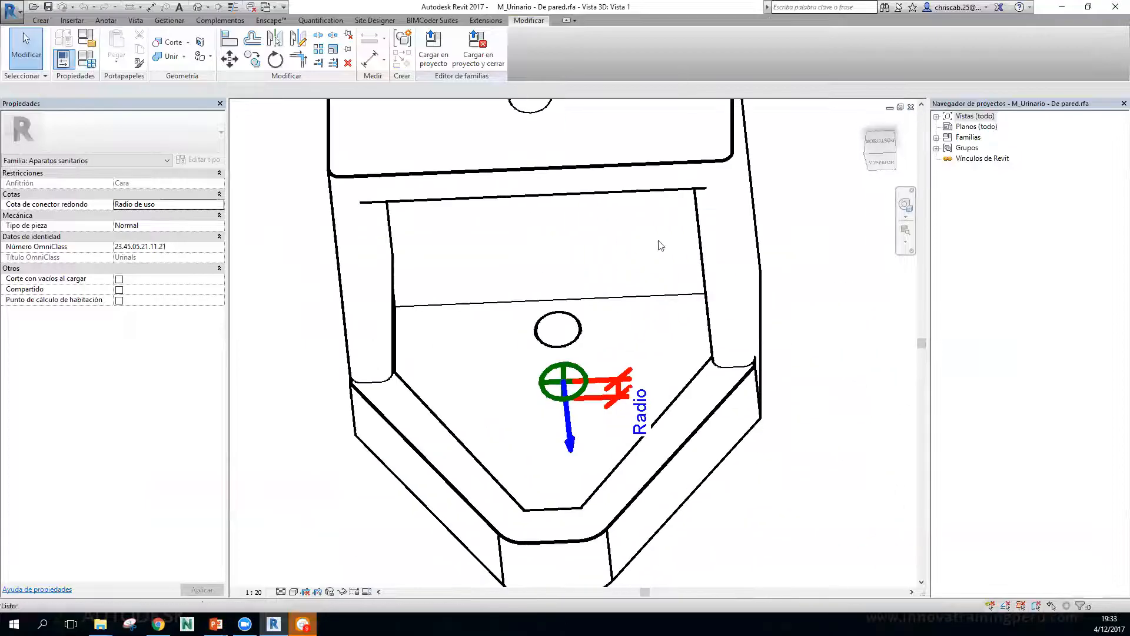
left_click(571, 433)
middle_click_drag(571, 432, 584, 350, "shift")
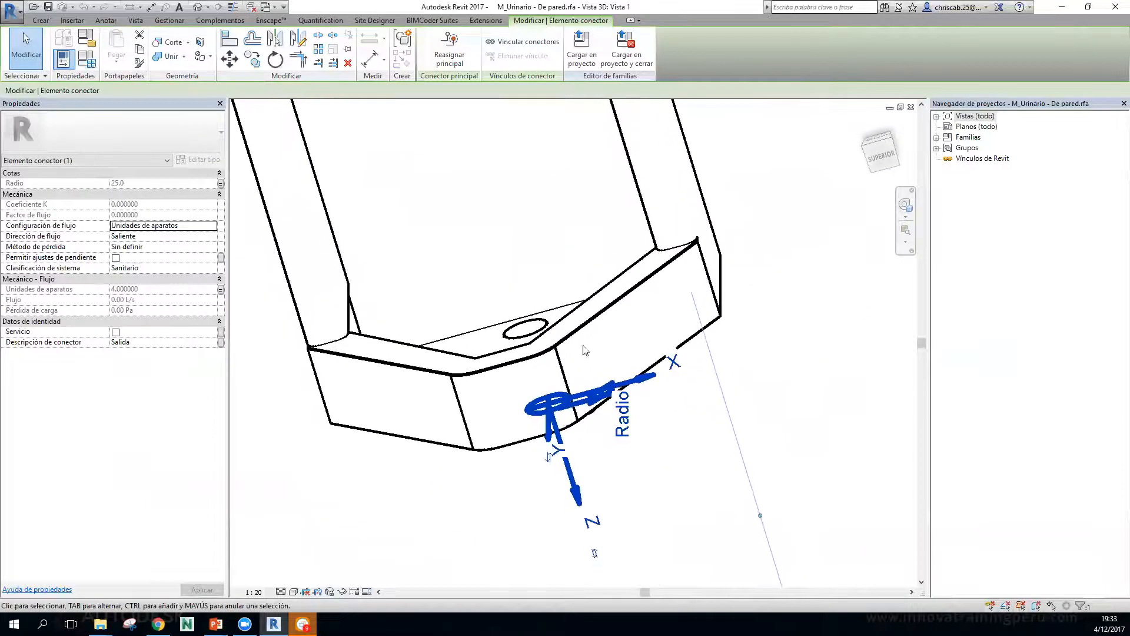
left_click(212, 268)
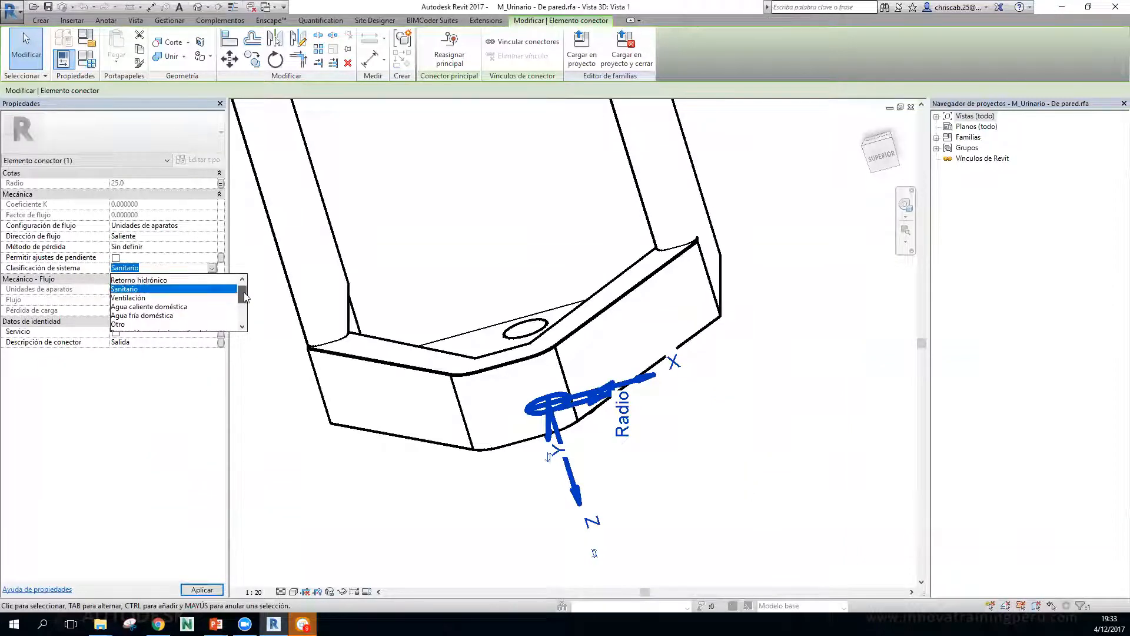
mouse_move(244, 293)
left_mouse_down()
mouse_move(246, 315)
mouse_move(245, 289)
left_mouse_up()
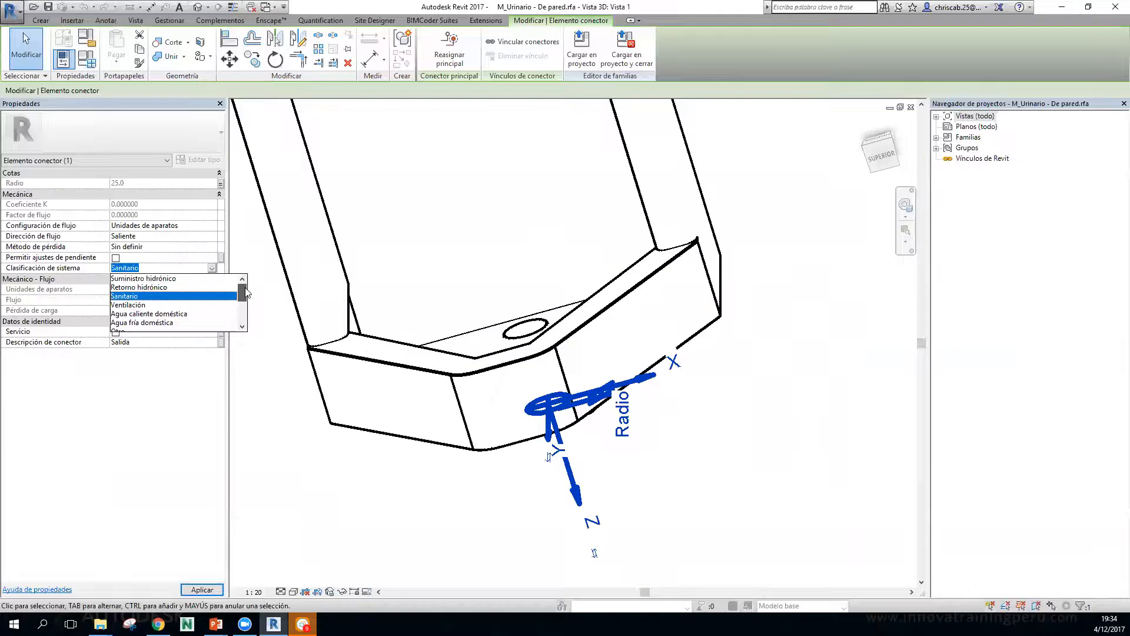
Check the nested annotation symbols and groups in the urinal family, and close the family to return to the project's section view.
left_click(936, 137)
left_click(948, 148)
left_click(937, 190)
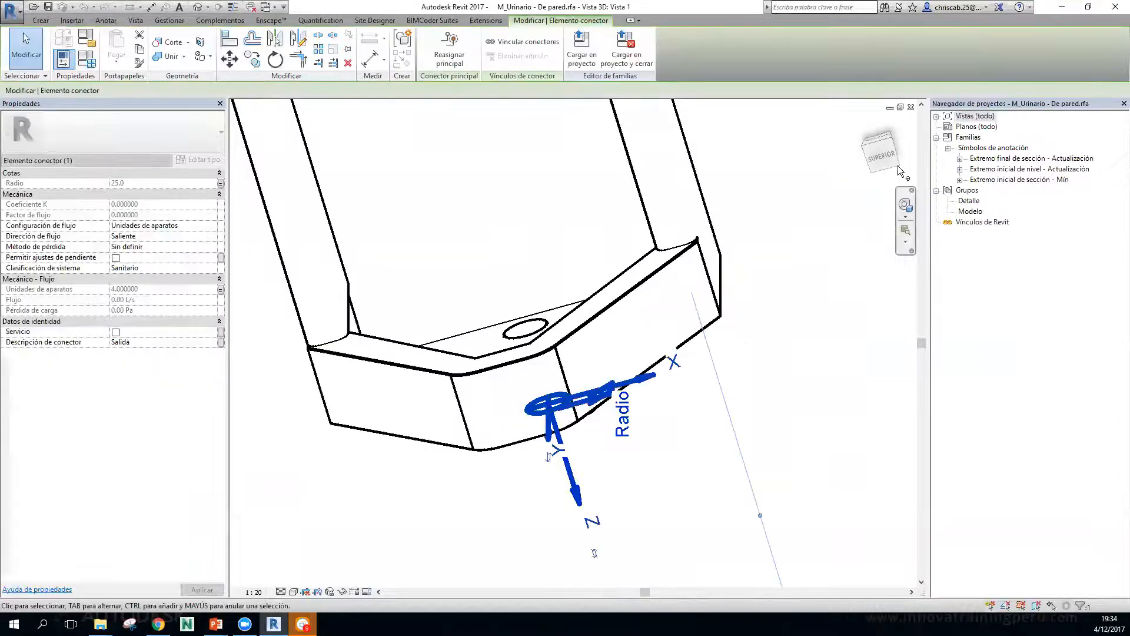
left_click(911, 107)
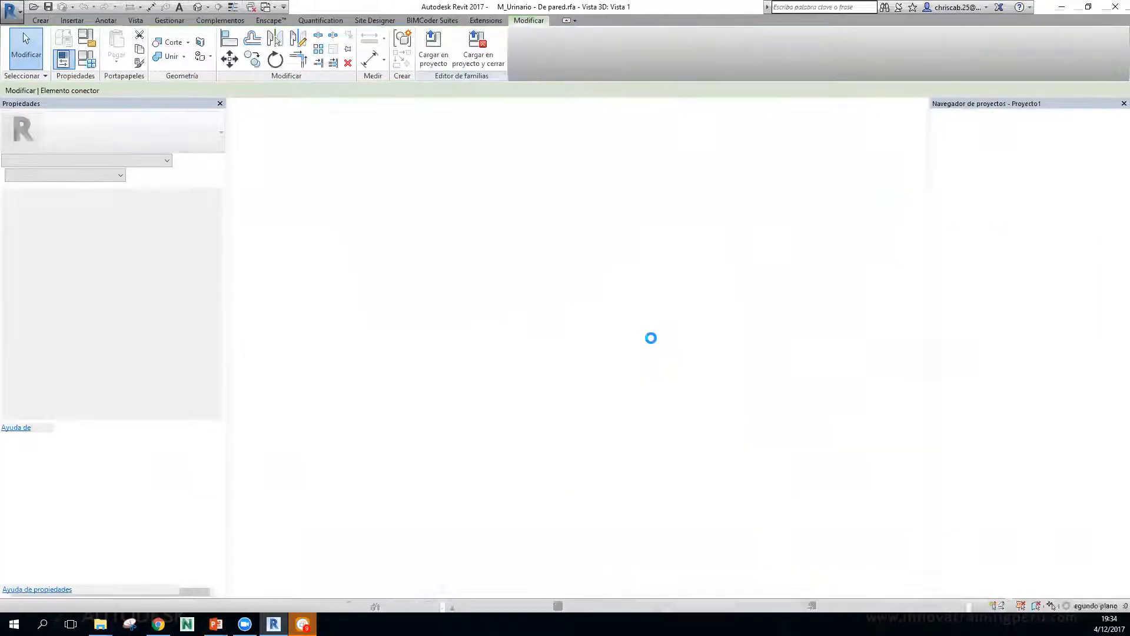
Draw a 20 mm cold-water pipe from the urinal's inlet connector up to a 1189.3 mm offset and horizontally into the wall.
scroll(650, 323, "down", 4)
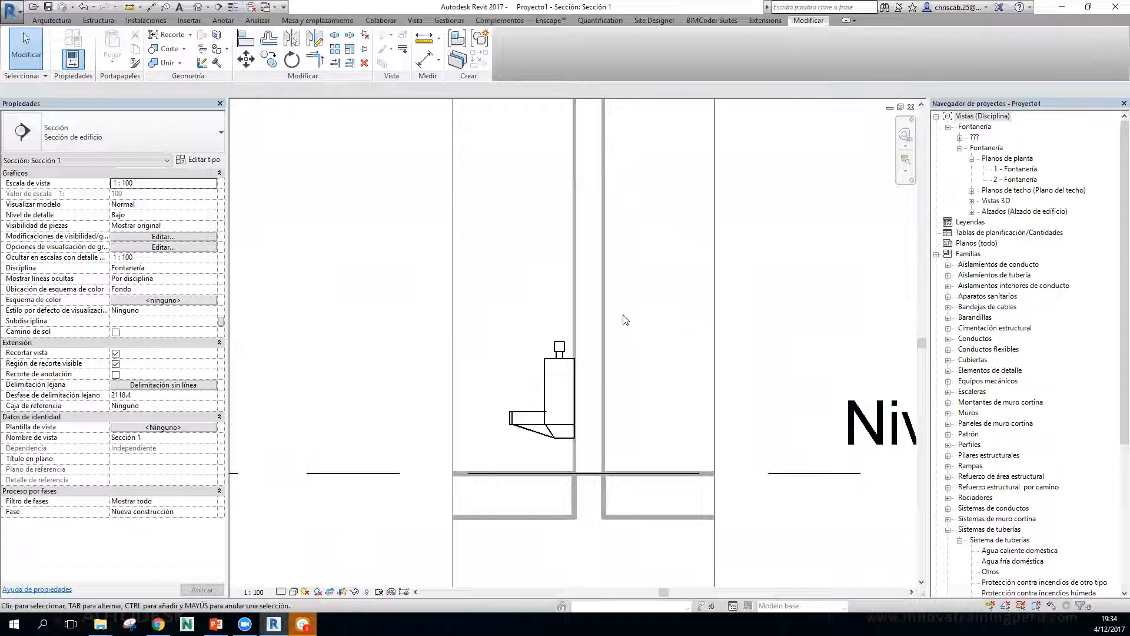
left_click(565, 356)
scroll(565, 355, "up", 3)
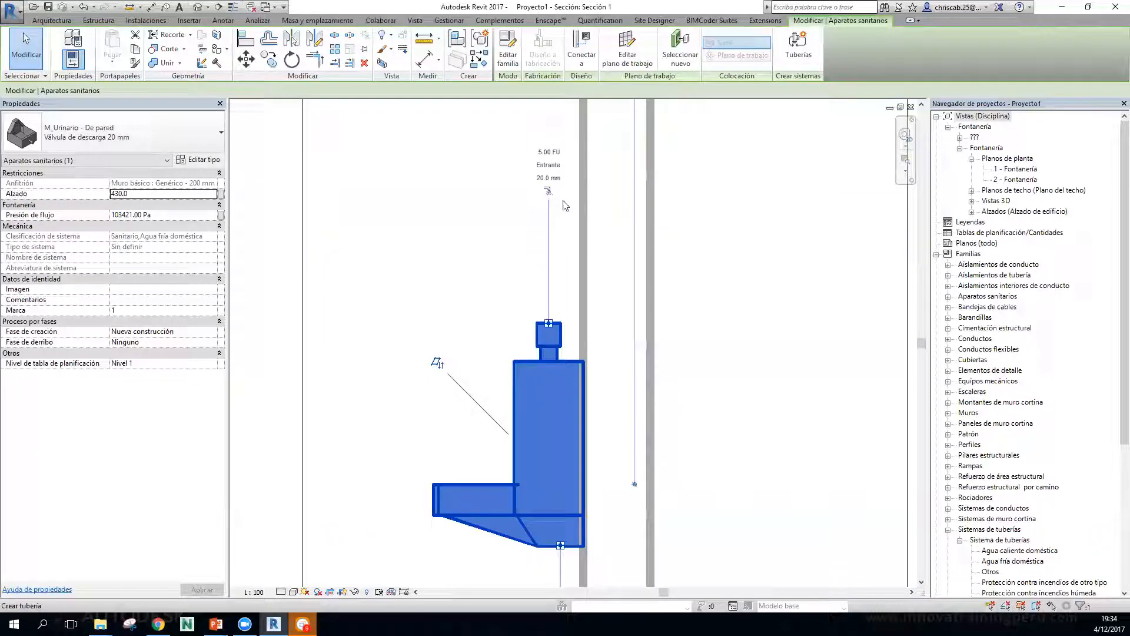
left_click(548, 191)
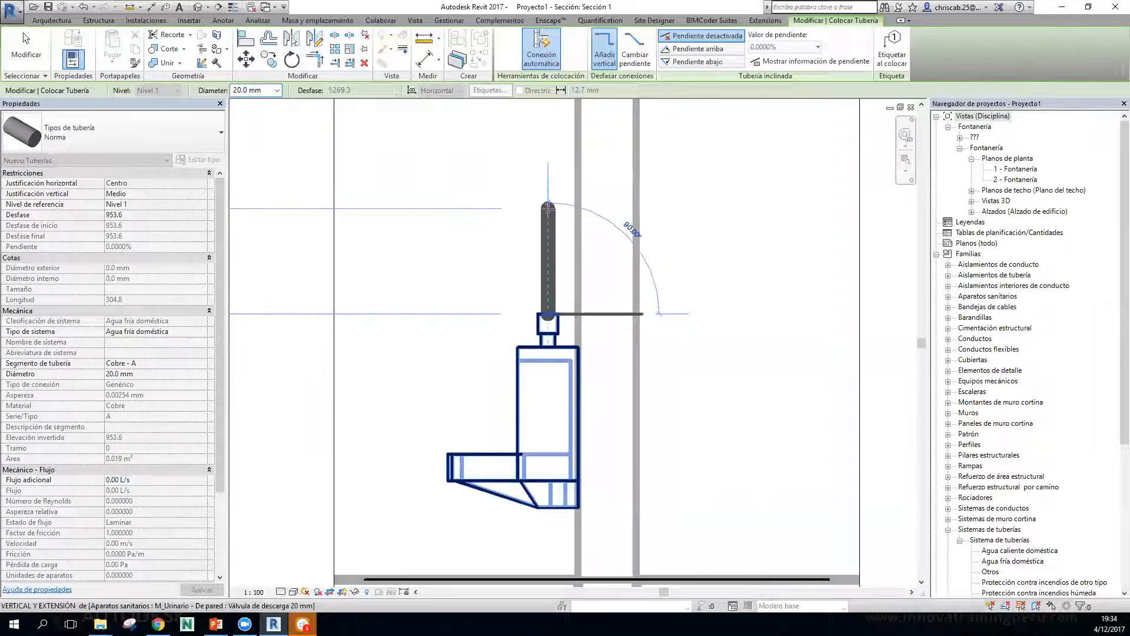
scroll(553, 271, "up", 1)
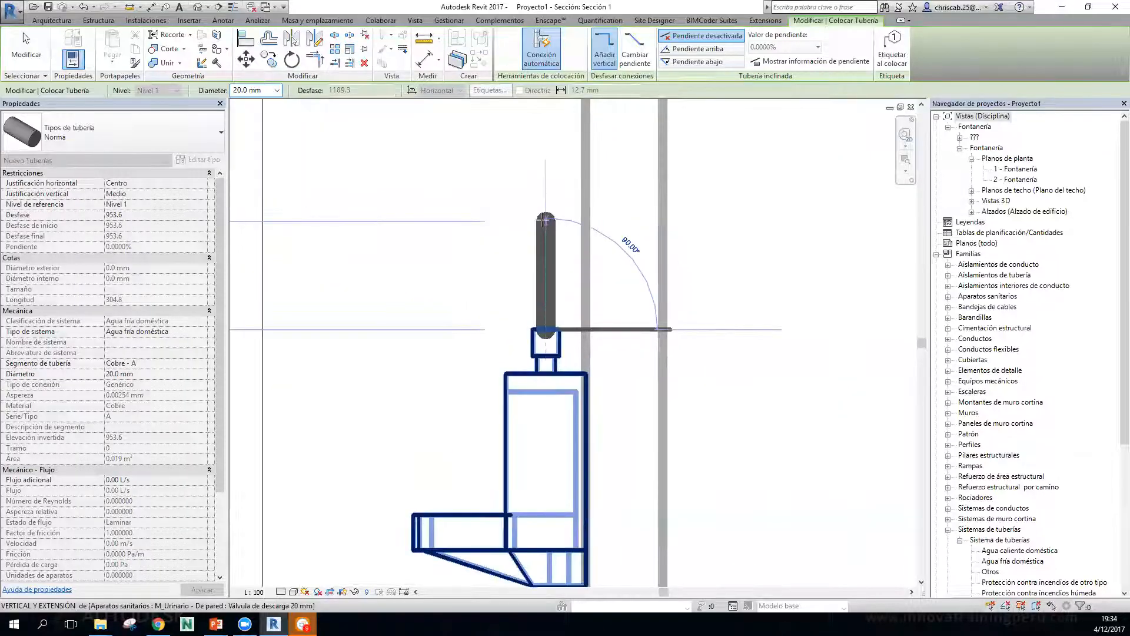
left_click(545, 221)
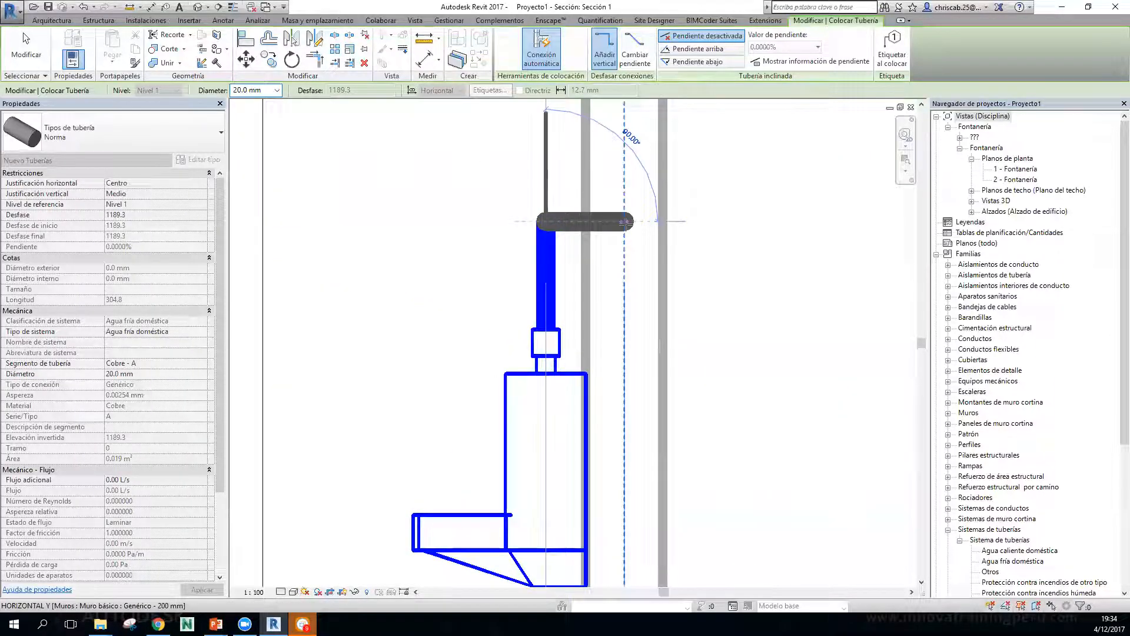
left_click(630, 223)
key("Escape")
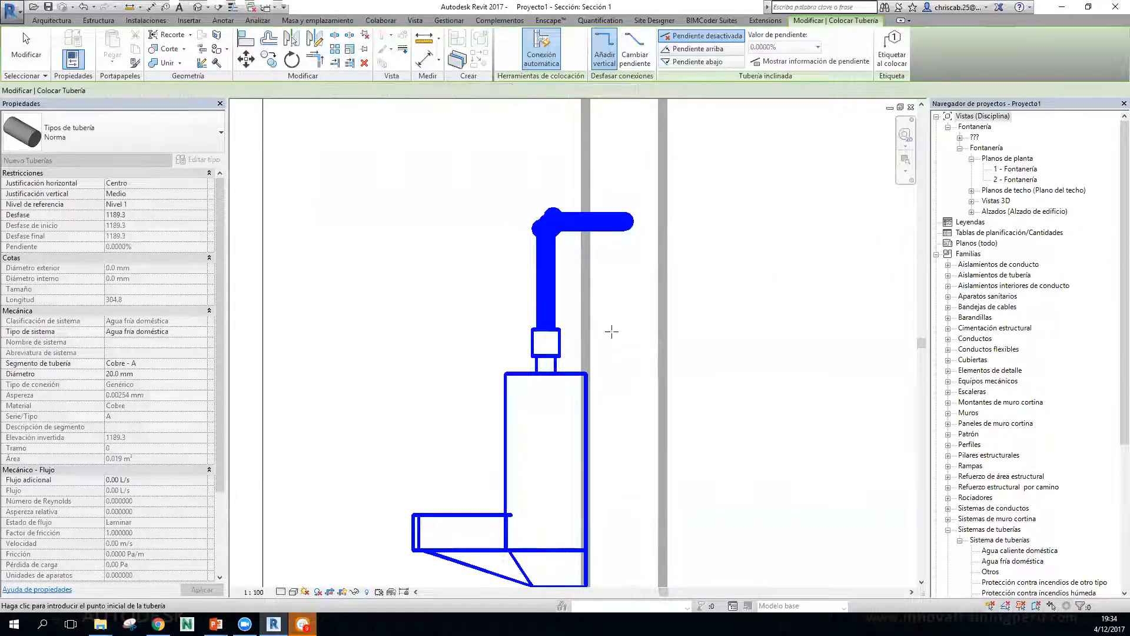
Set the scale of the Sección 1 view to 1:10 and end pipe placement.
scroll(614, 265, "down", 1)
scroll(614, 265, "down", 2)
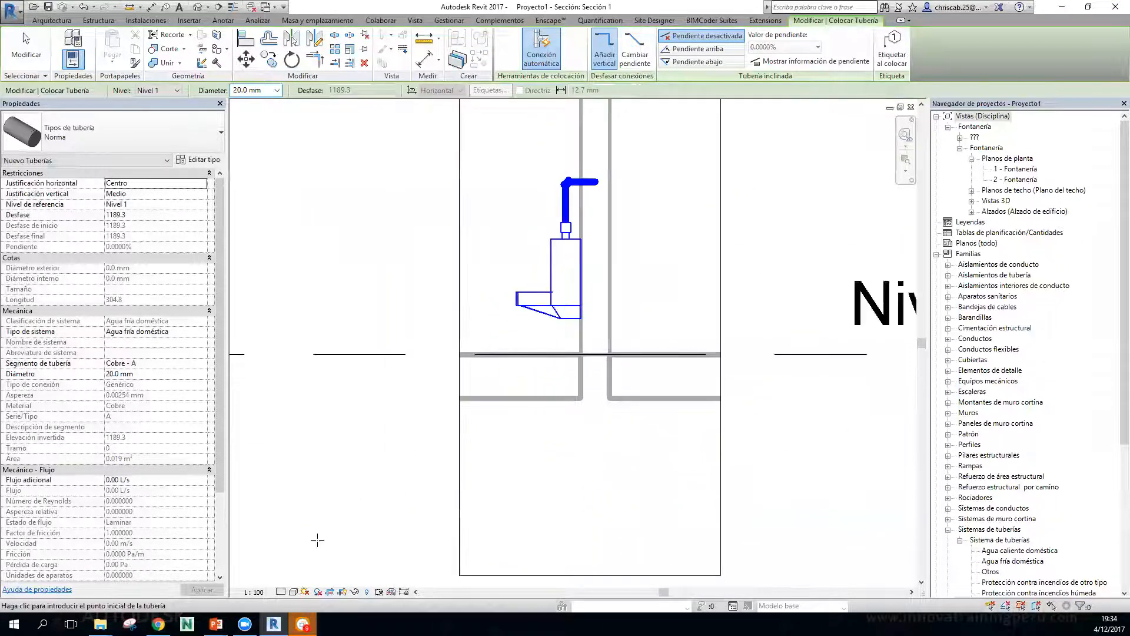
left_click(254, 592)
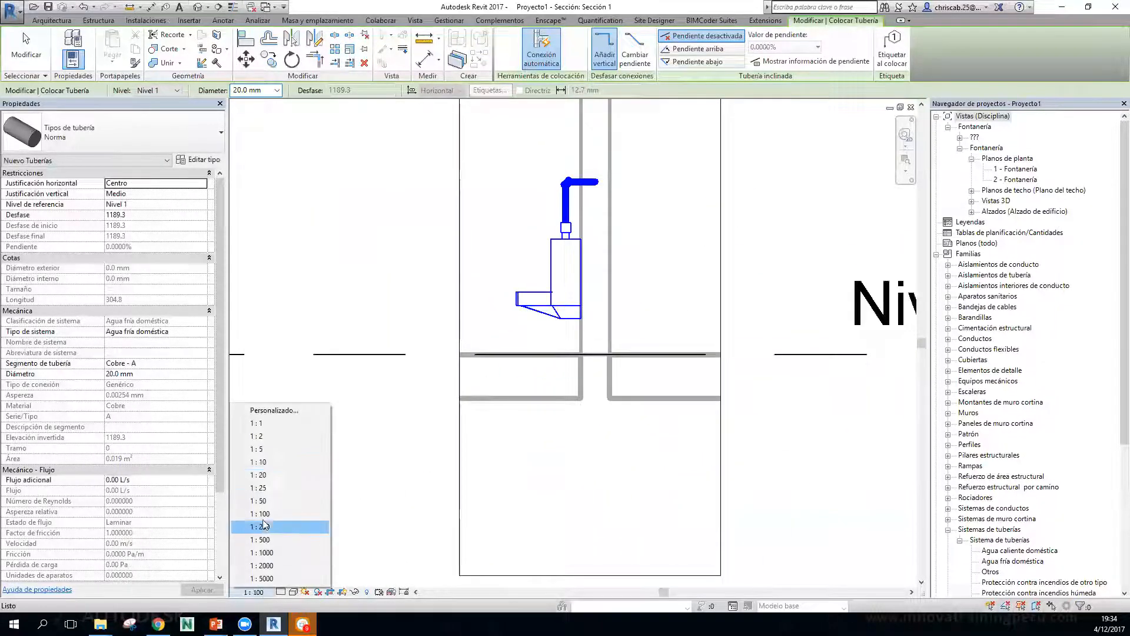
left_click(259, 487)
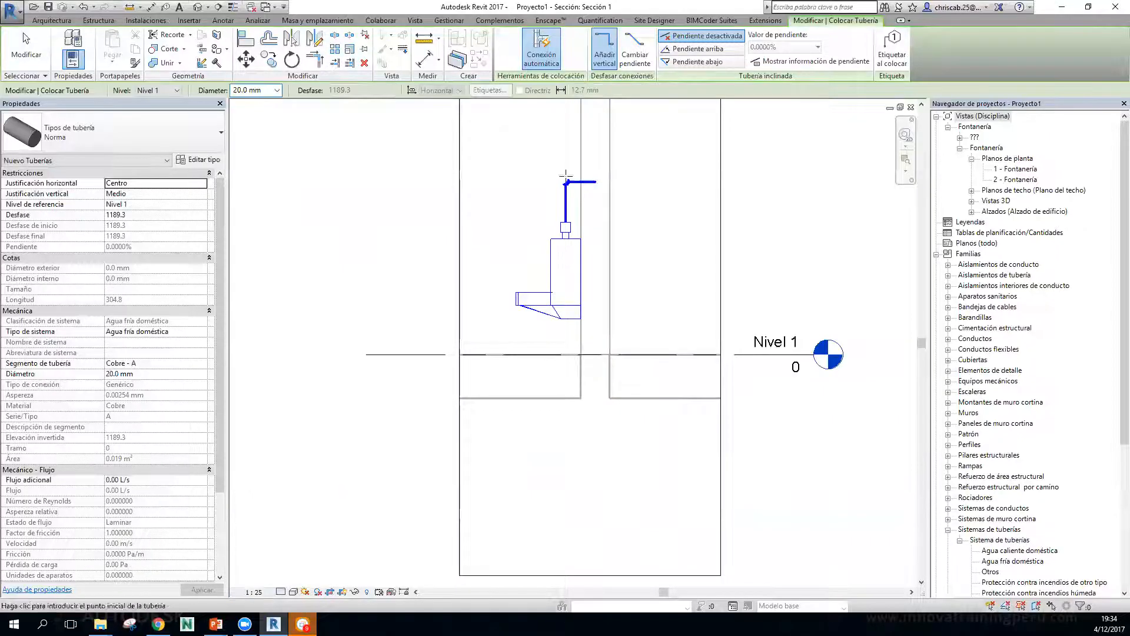
left_click(254, 592)
left_click(265, 458)
scroll(595, 217, "up", 1)
middle_click_drag(623, 392, 592, 290)
scroll(583, 313, "down", 1)
key("Escape")
key("Escape")
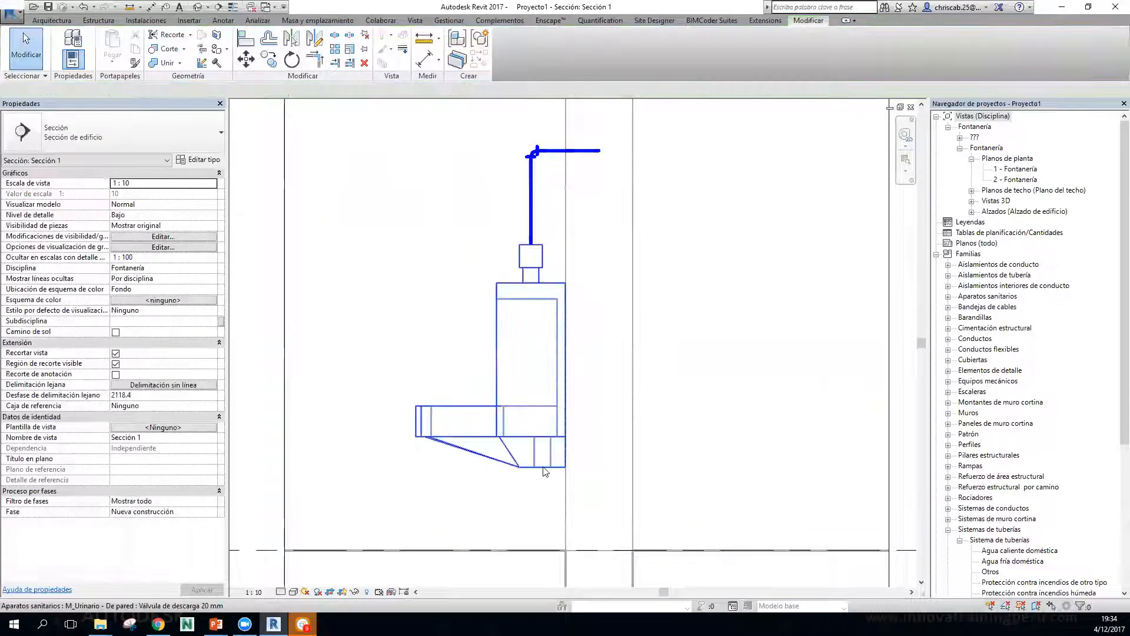
left_click(545, 471)
left_click(678, 334)
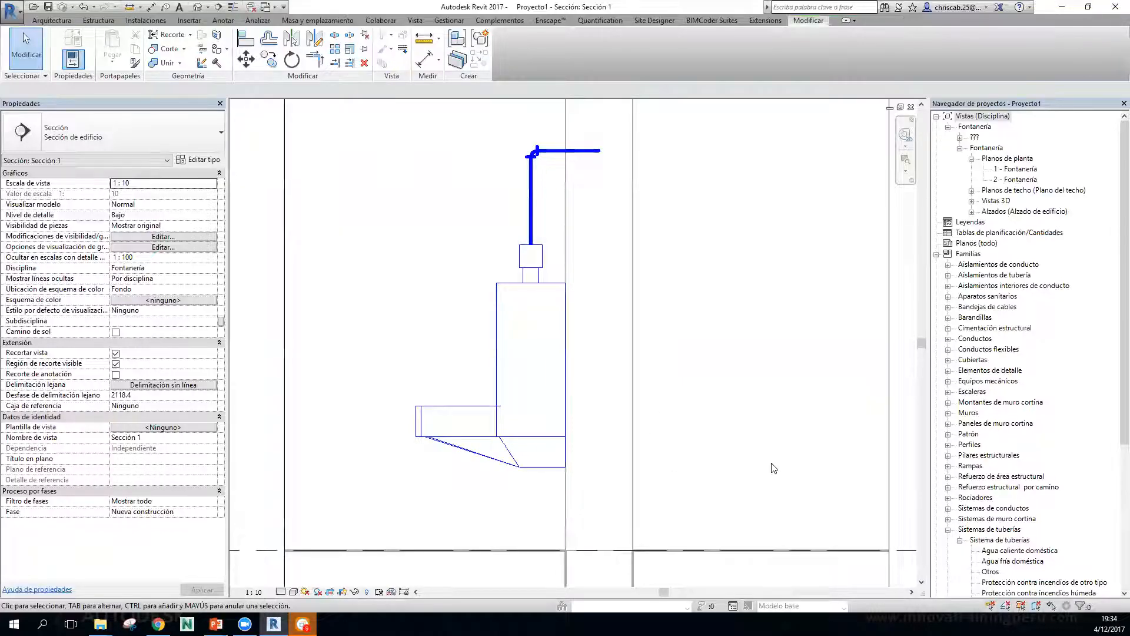
key("alt+Tab")
scroll(640, 375, "down", 2)
scroll(695, 328, "down", 1)
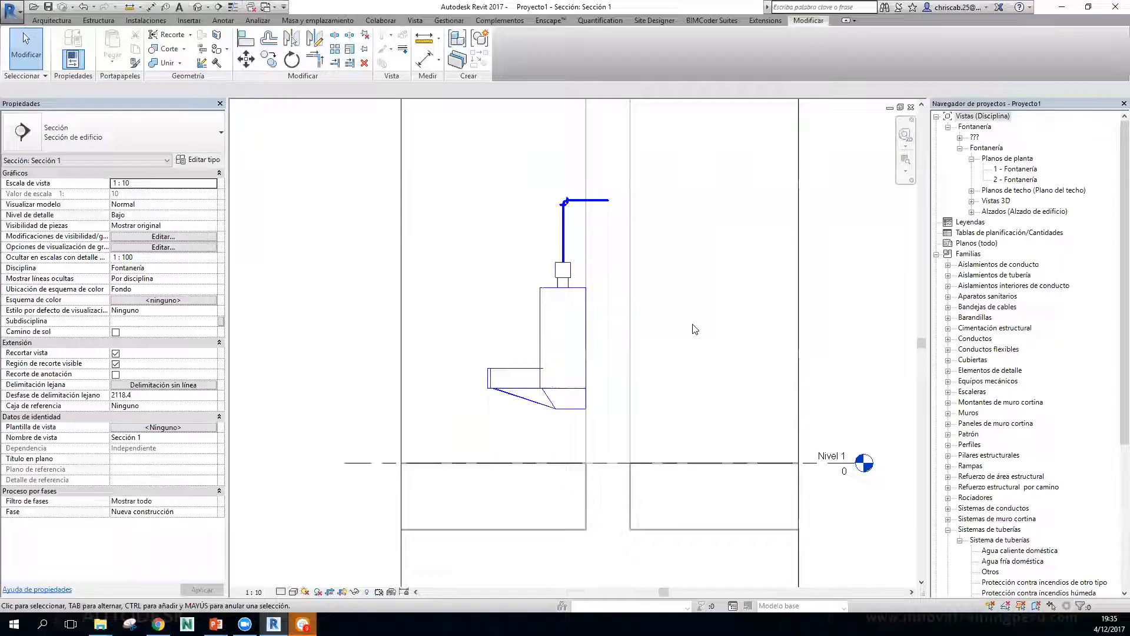
Draw a 50 mm sanitary pipe from the urinal's drain connector down to a -152.6 mm offset and horizontally away from the wall.
left_click(567, 404)
scroll(571, 430, "up", 1)
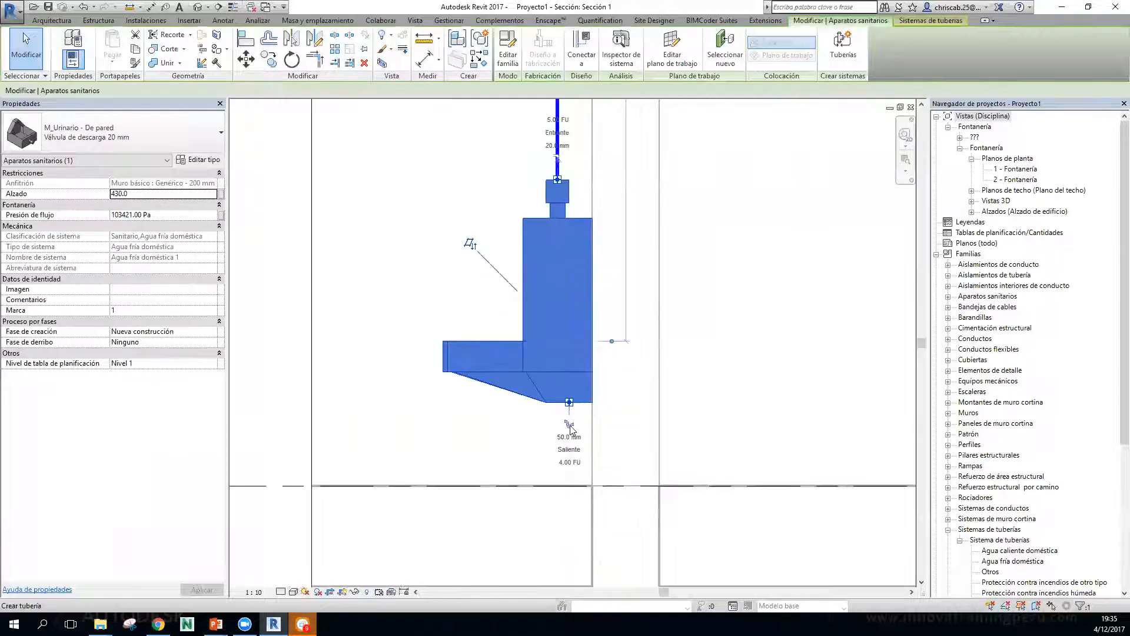
left_click(569, 424)
scroll(574, 522, "up", 1)
scroll(574, 524, "up", 1)
middle_click_drag(567, 510, 565, 437)
scroll(565, 437, "down", 2)
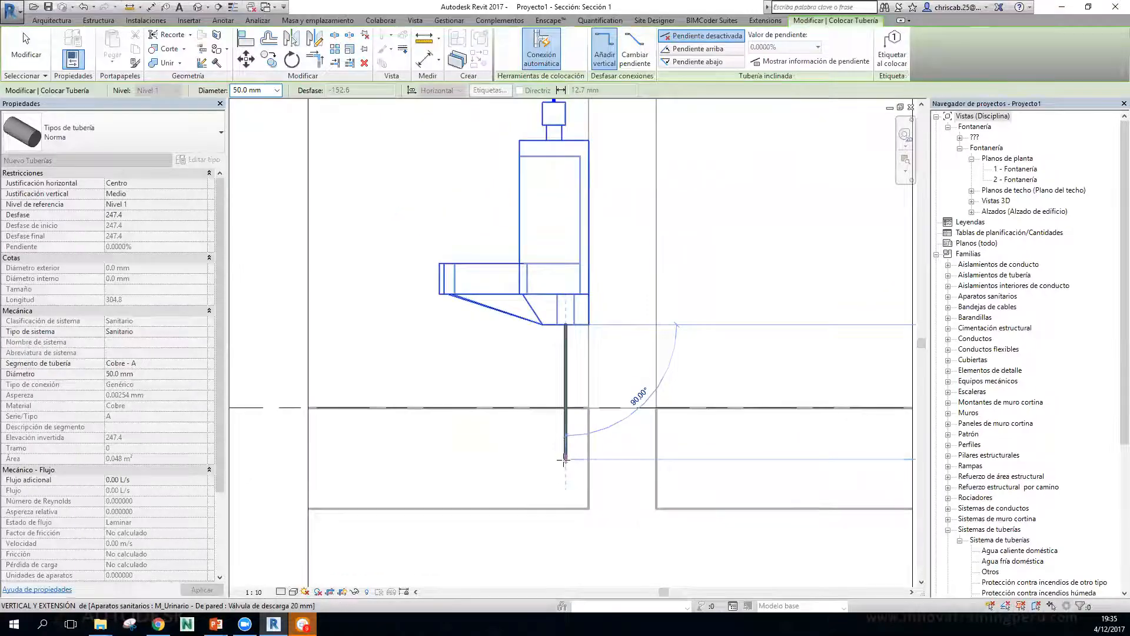
left_click(566, 458)
left_click(392, 458)
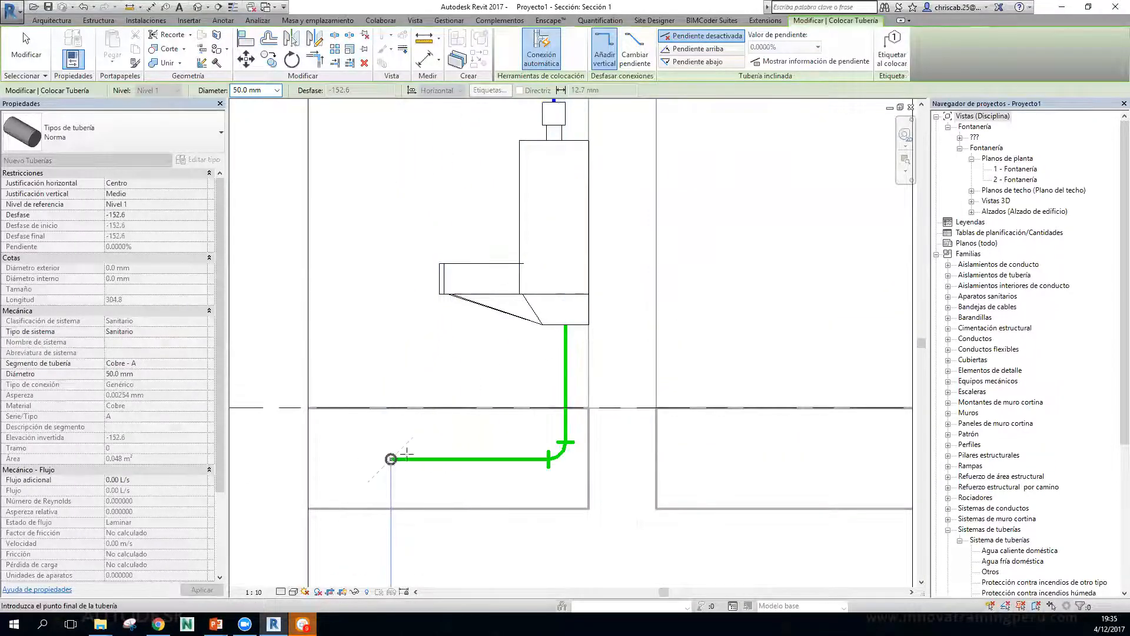
key("Escape")
key("Escape")
scroll(709, 365, "down", 2)
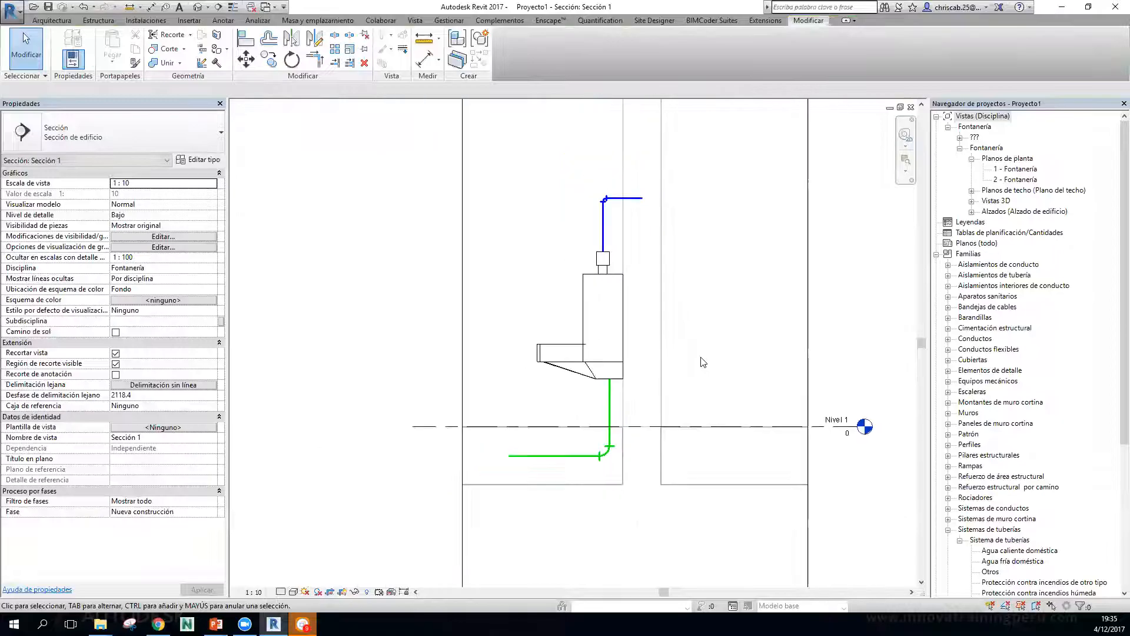
Examine the urinal's supply and drain pipe runs relative to the wall, floor and levels in the section view.
scroll(650, 462, "up", 1)
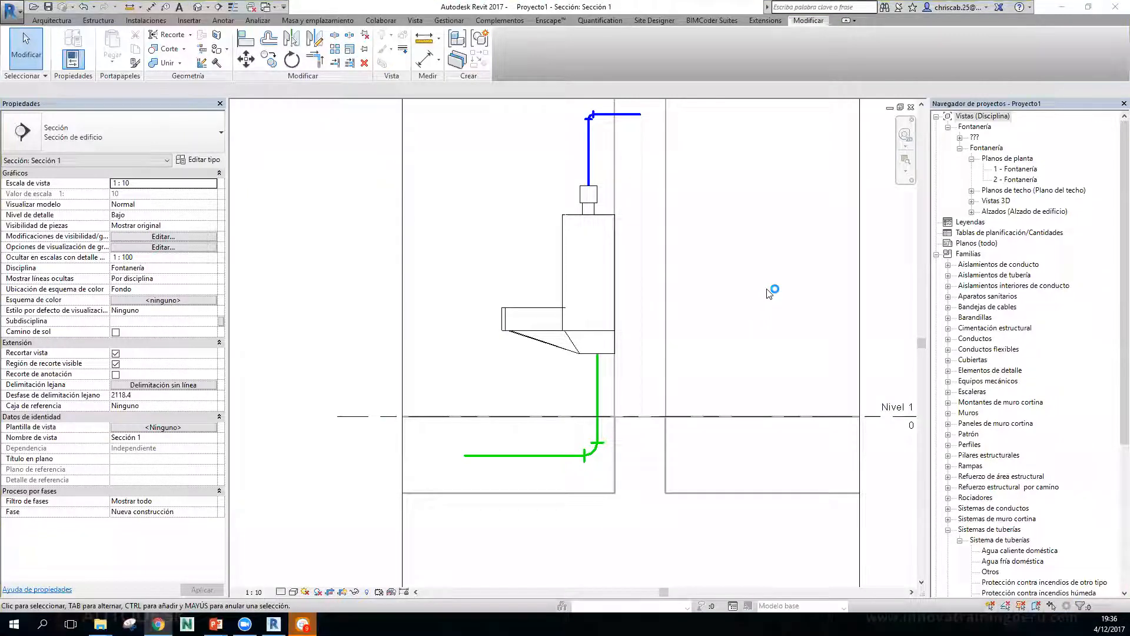
scroll(771, 291, "down", 5)
middle_click_drag(804, 351, 757, 445)
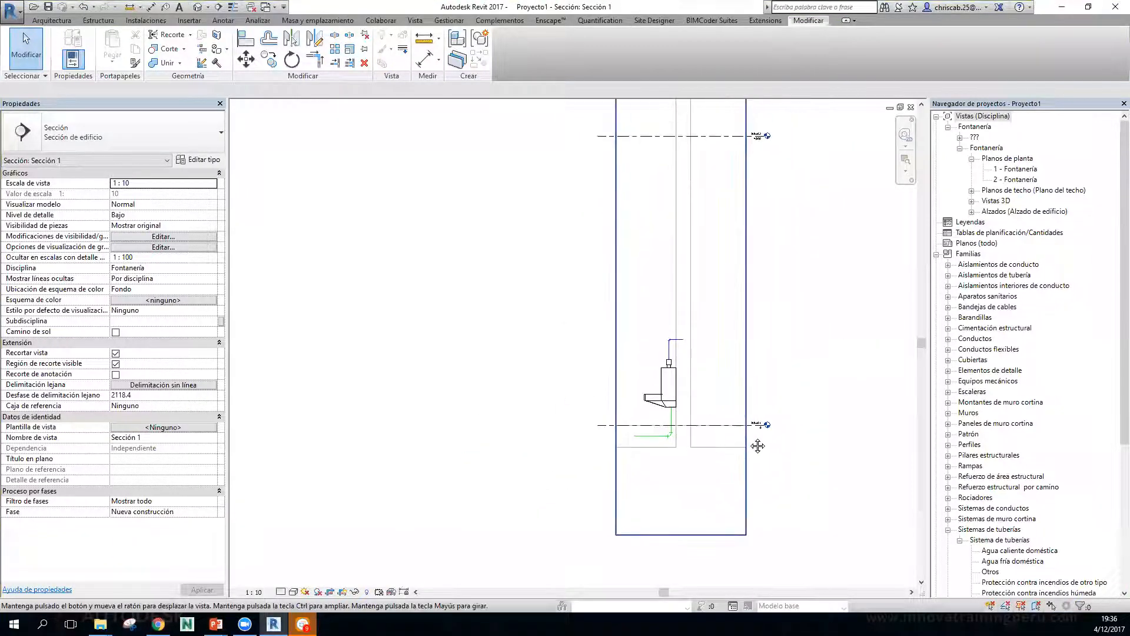
scroll(682, 372, "up", 5)
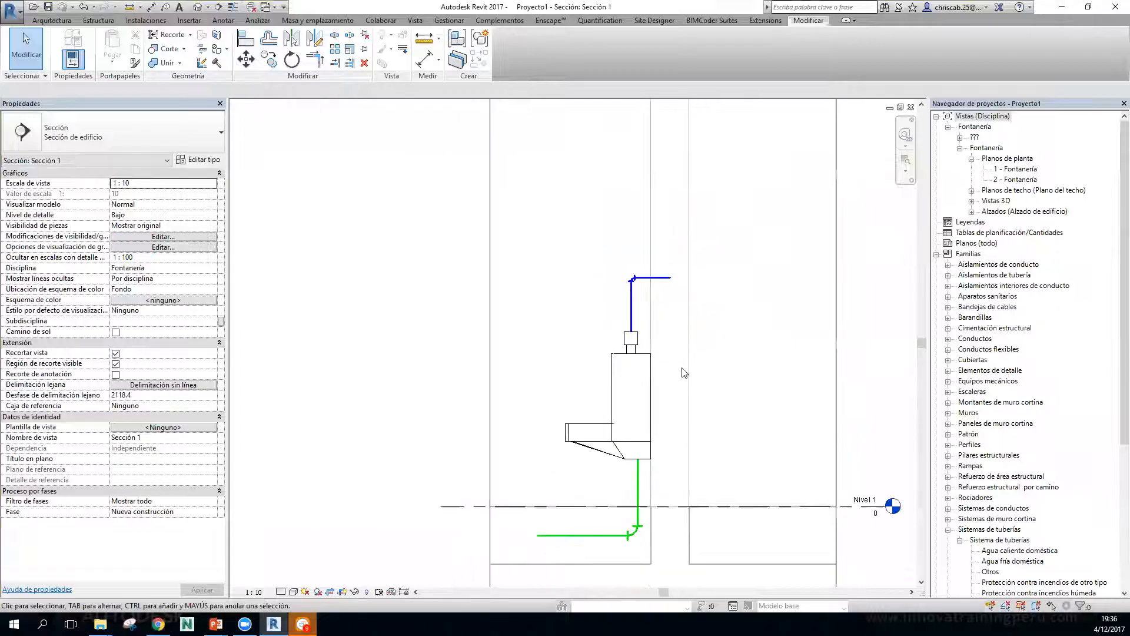
middle_click_drag(628, 513, 594, 425)
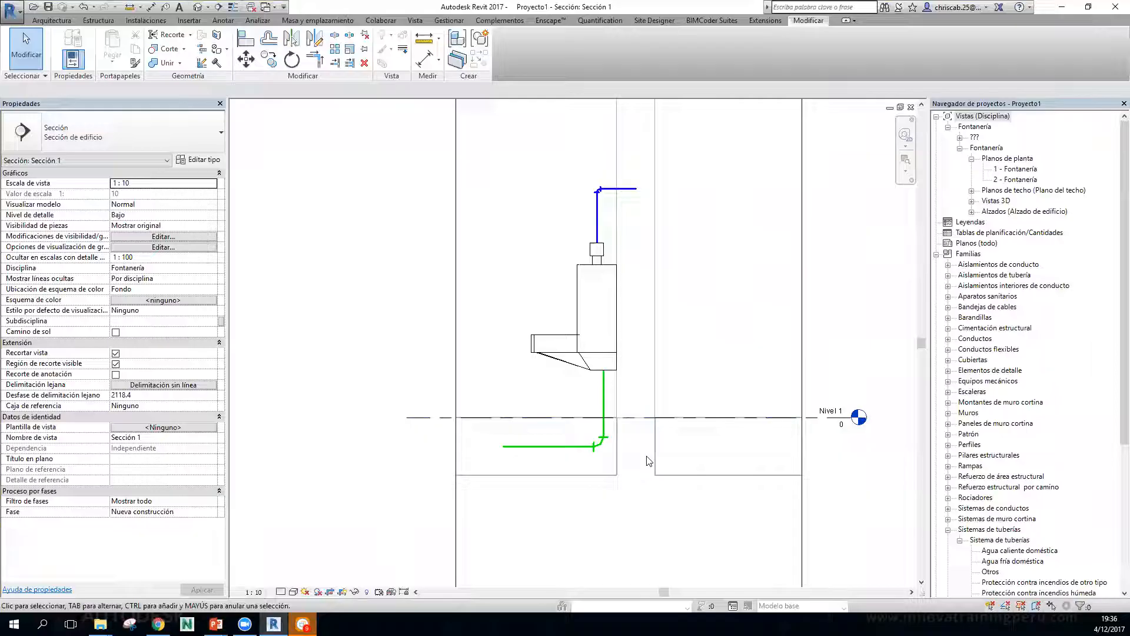
middle_click_drag(728, 370, 724, 418)
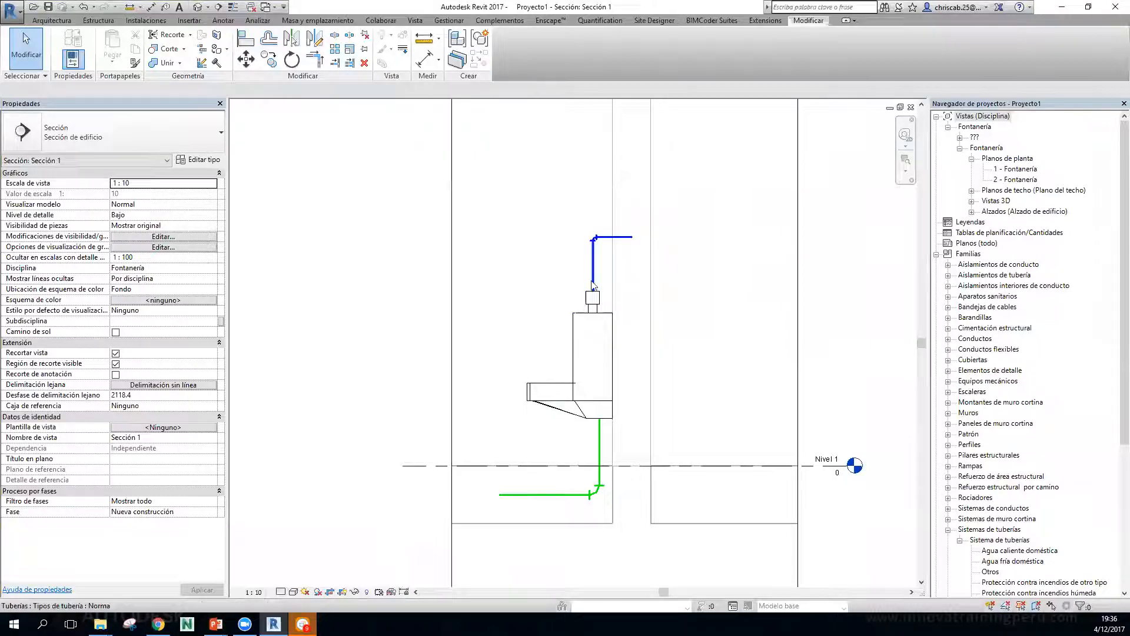
scroll(719, 337, "down", 3)
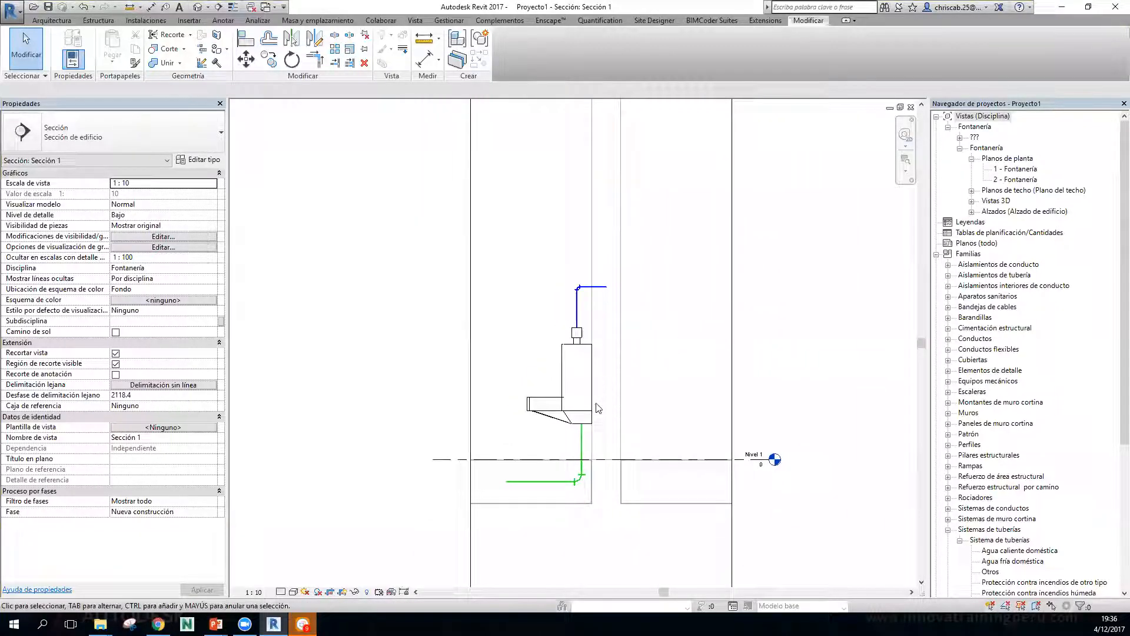
middle_click_drag(610, 521, 618, 498)
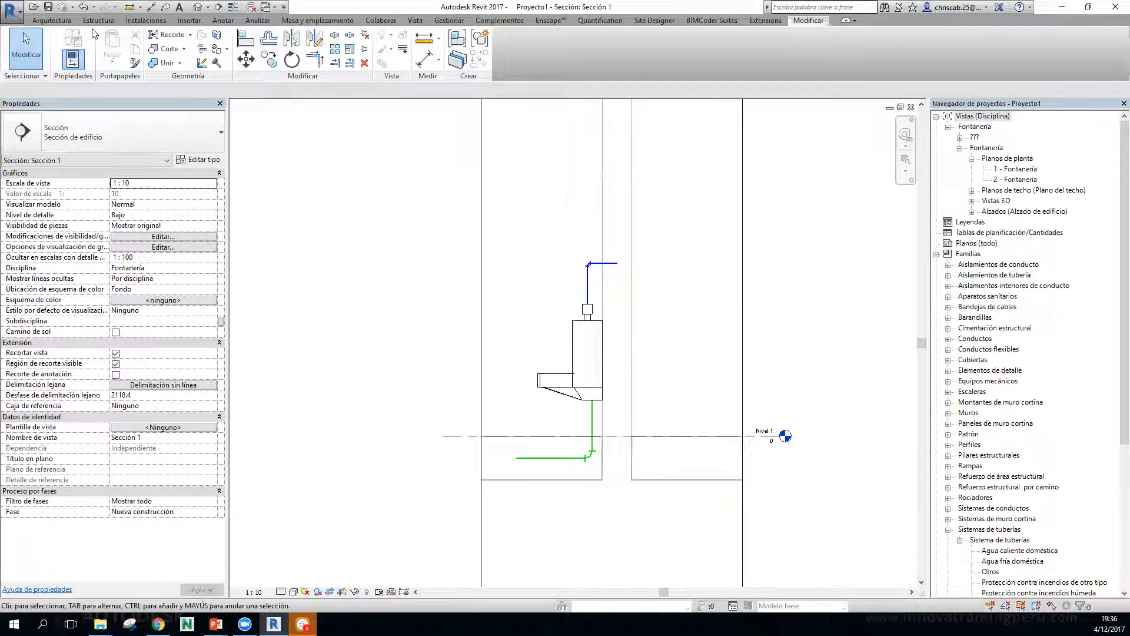
Draw a separate 50 mm horizontal sanitary pipe below Nivel 1 at a -191.4 mm offset, from inside the wall away from the urinal.
left_click(146, 20)
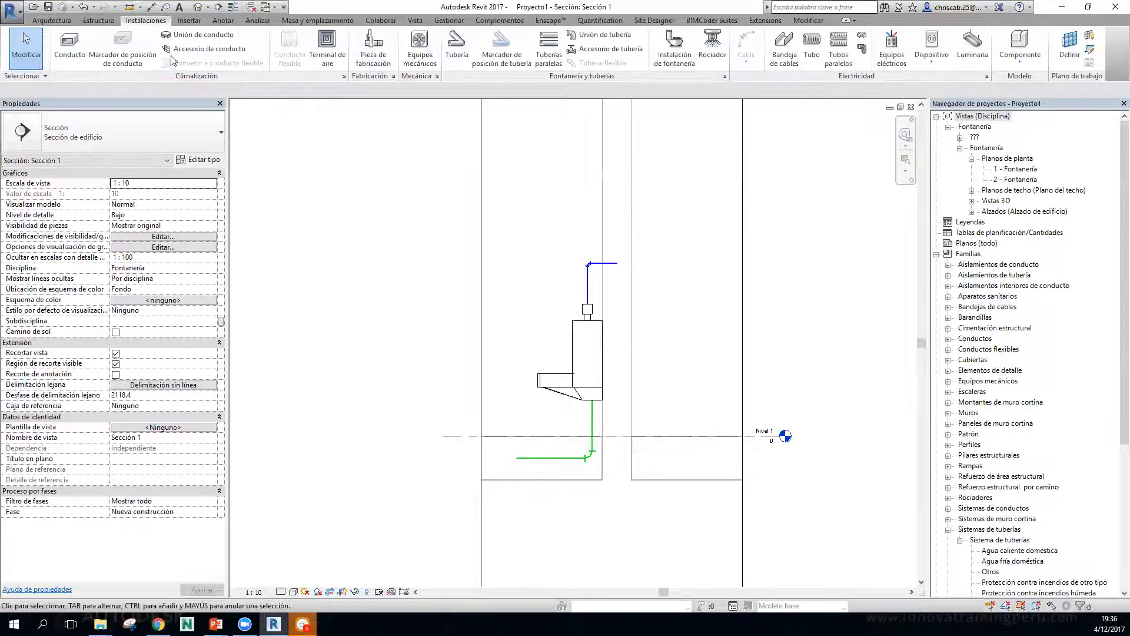
left_click(457, 47)
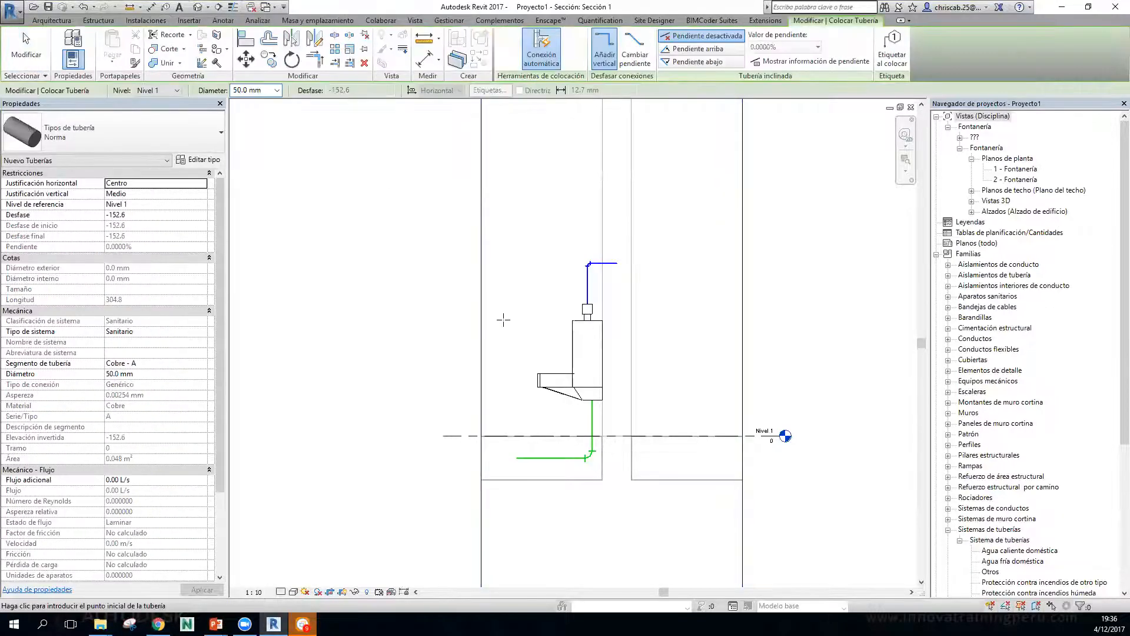
left_click(617, 463)
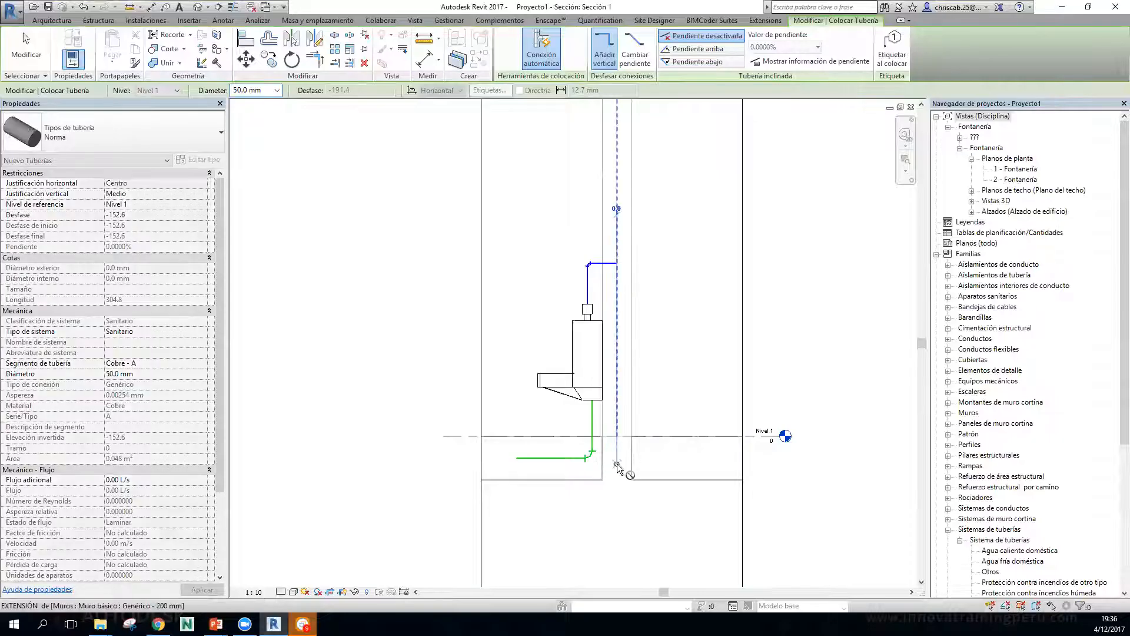
left_click(718, 464)
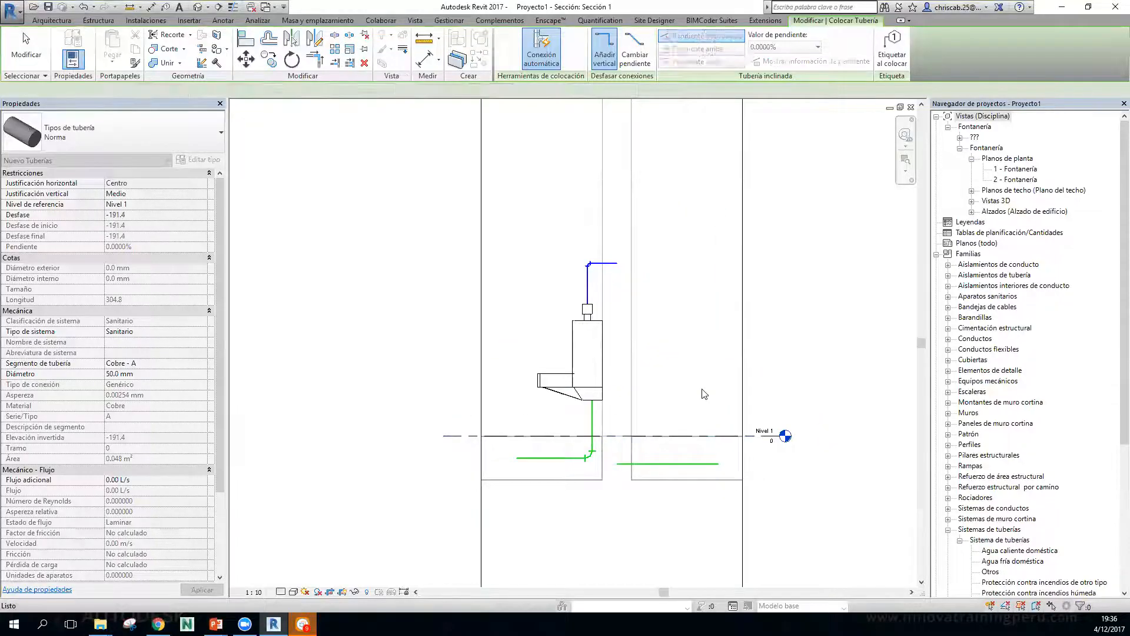
key("Escape")
key("Escape")
scroll(680, 486, "up", 1)
scroll(680, 485, "up", 2)
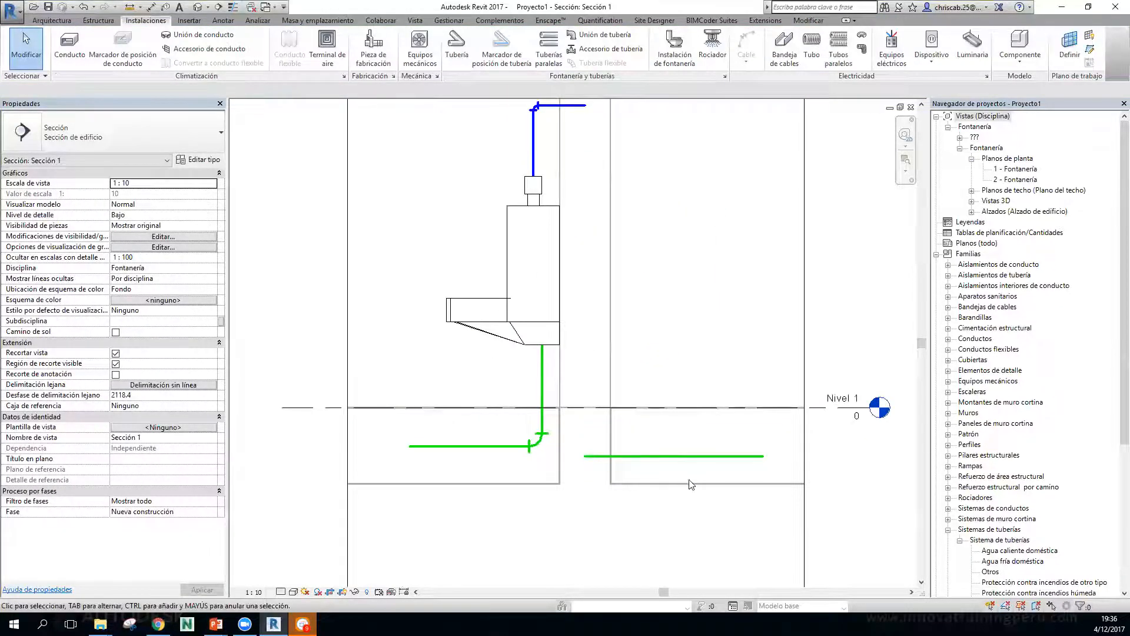
scroll(644, 445, "down", 2)
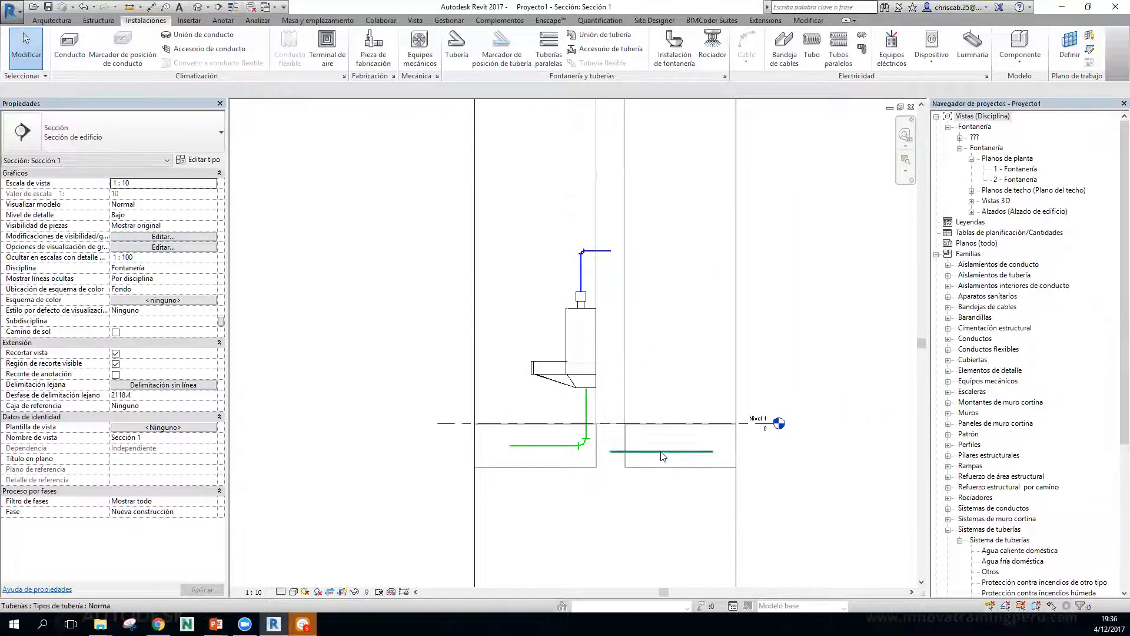
Change the system type of the separate horizontal pipe below Nivel 1 to Agua caliente doméstica.
left_click(663, 455)
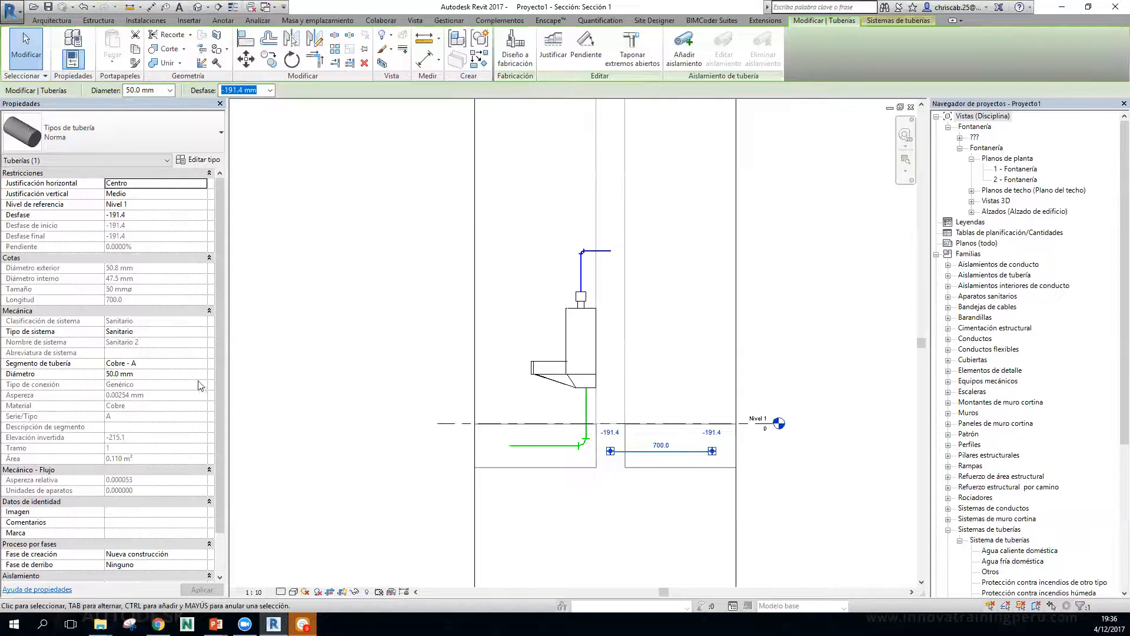
left_click(201, 332)
scroll(156, 371, "up", 2)
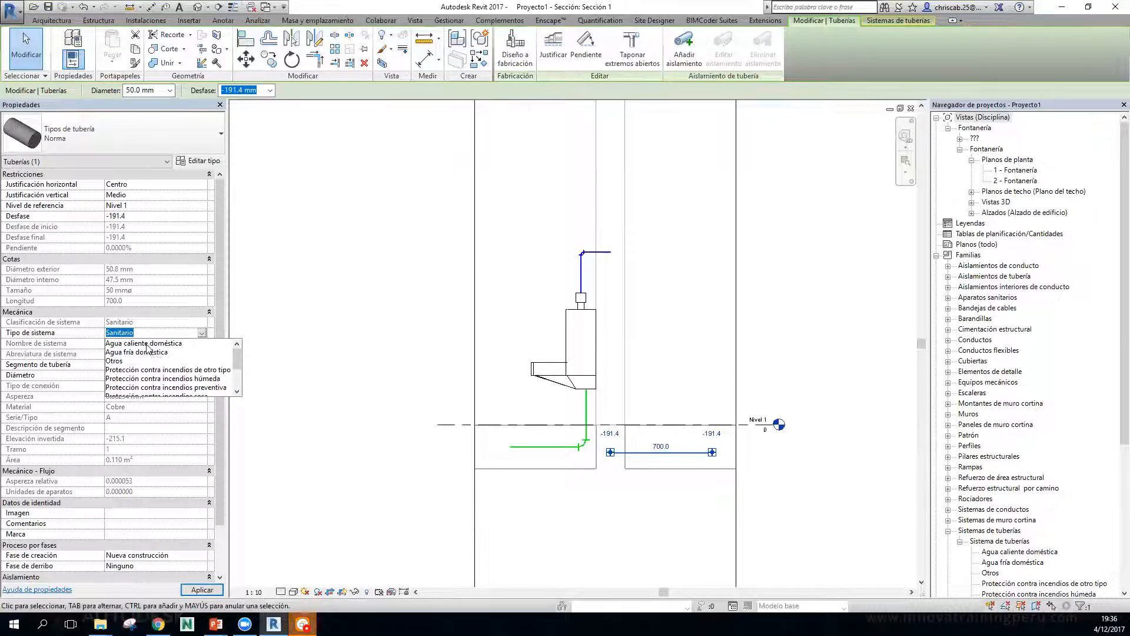
left_click(147, 351)
left_click(677, 530)
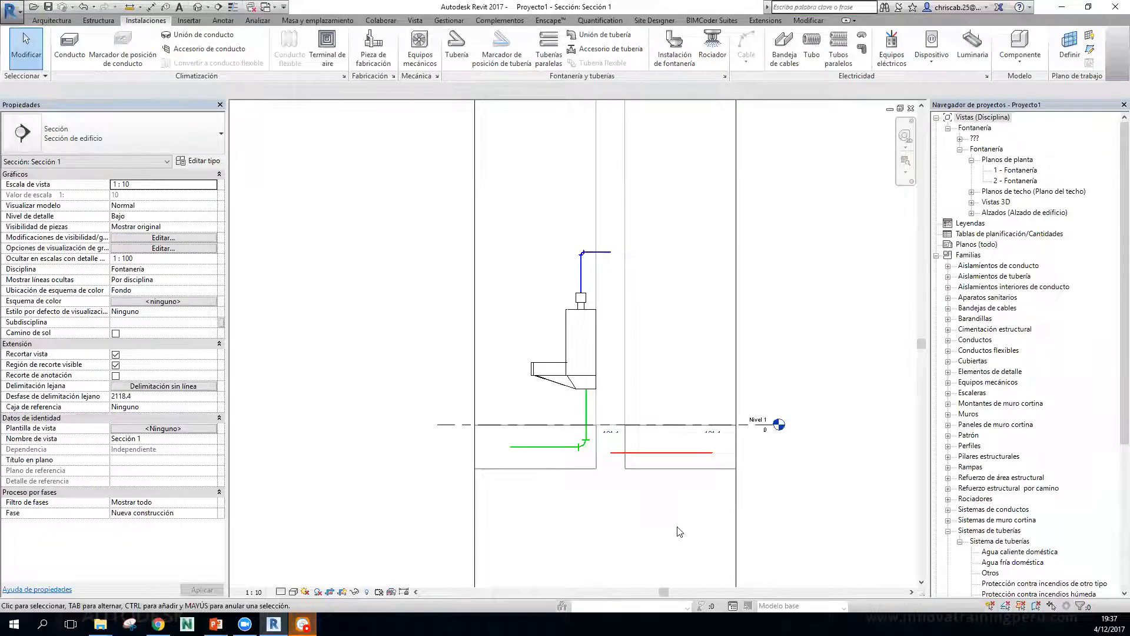
scroll(685, 521, "up", 1)
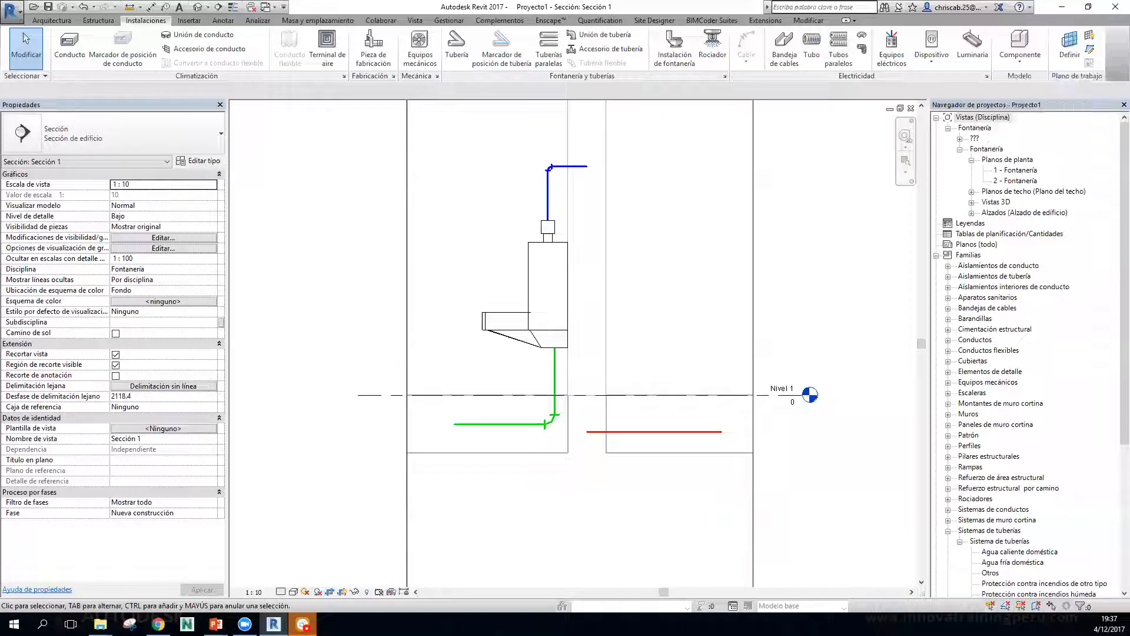
Check which filters are applied in the visibility/graphics overrides of the Sección 1 view.
key("v")
key("g")
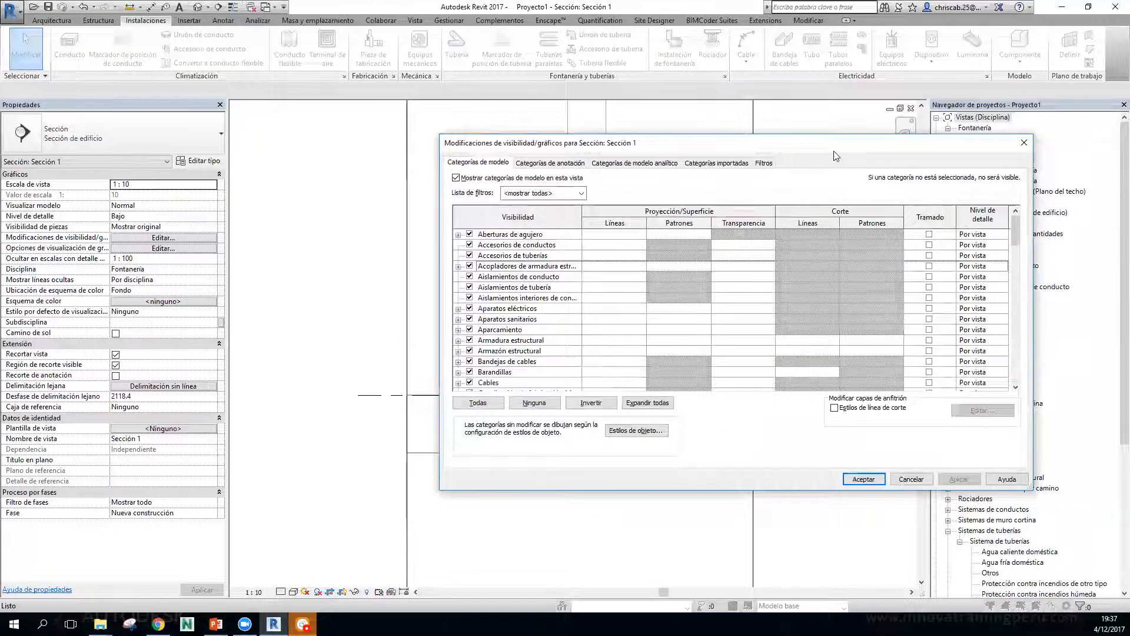
left_click_drag(834, 150, 735, 165)
left_click(666, 177)
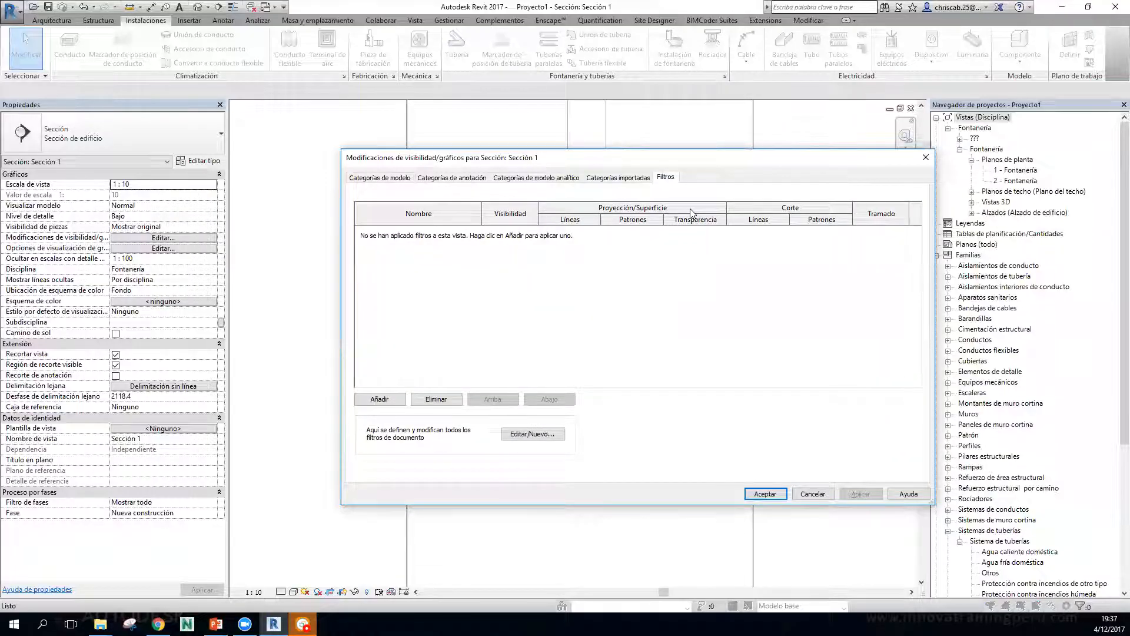
key("Return")
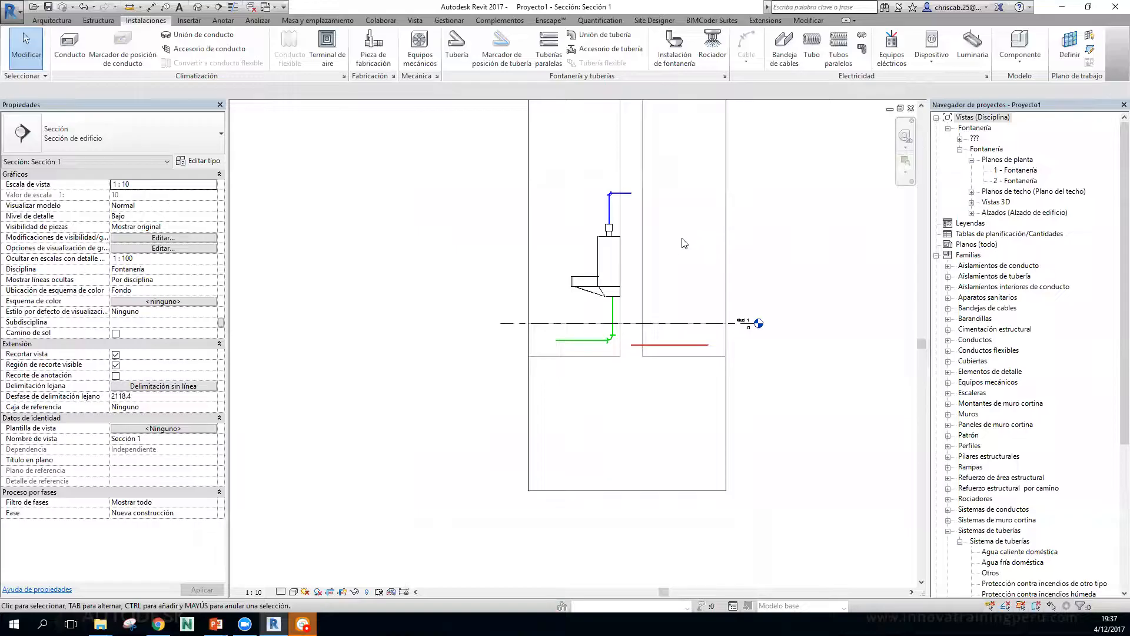
scroll(678, 243, "down", 5)
middle_click_drag(678, 245, 630, 360)
scroll(612, 383, "up", 5)
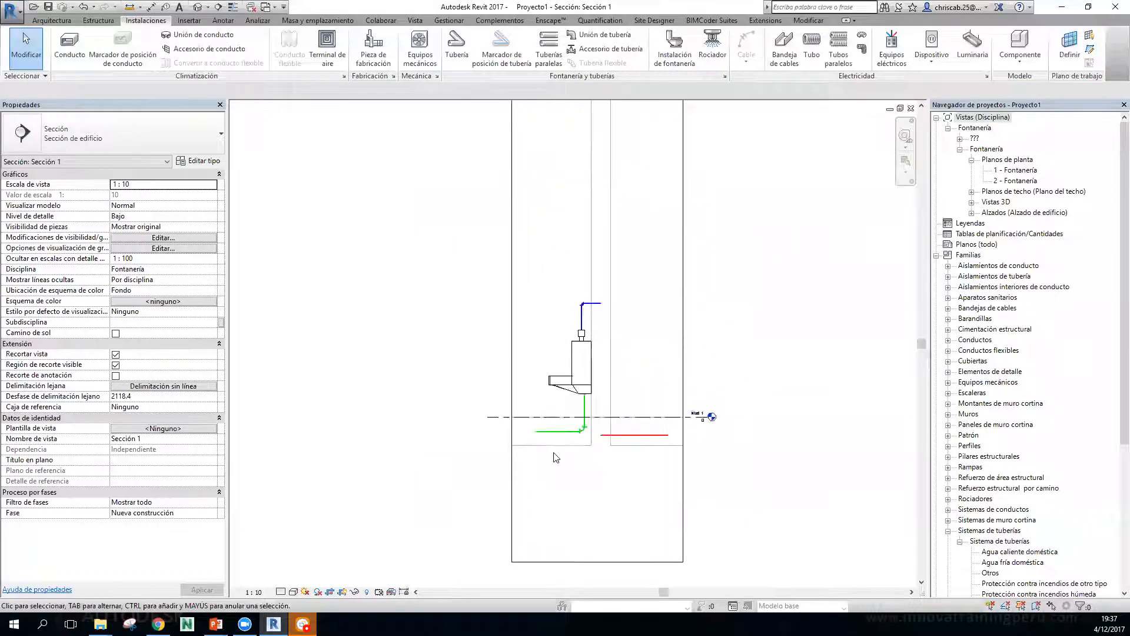
View the type properties of the urinal's vertical drain pipe without changing them.
left_click(589, 407)
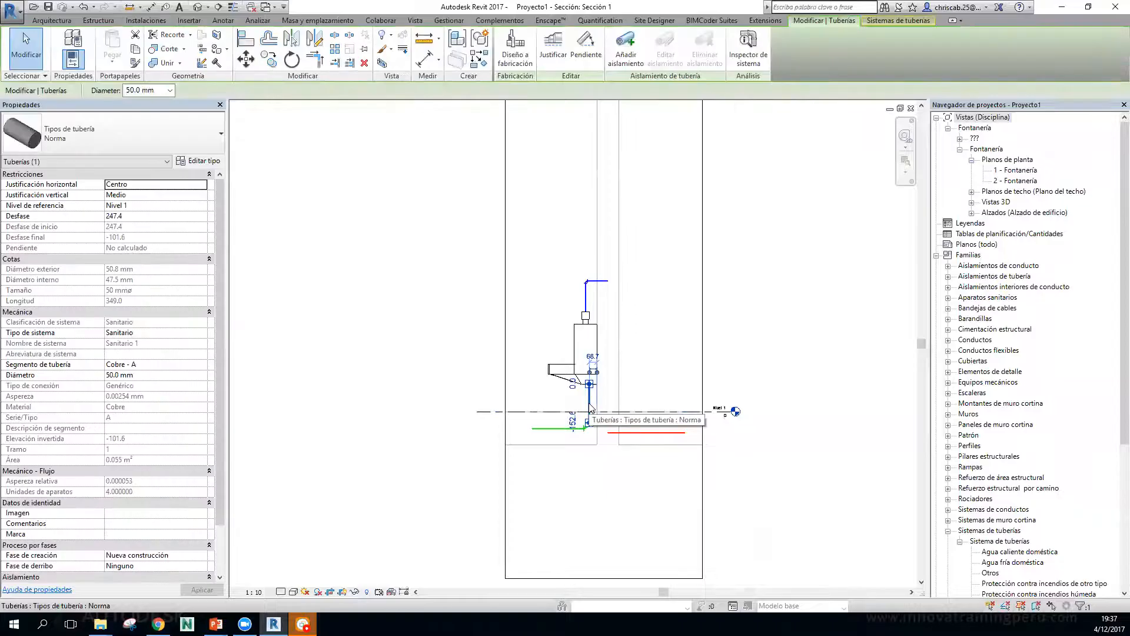
left_click(198, 160)
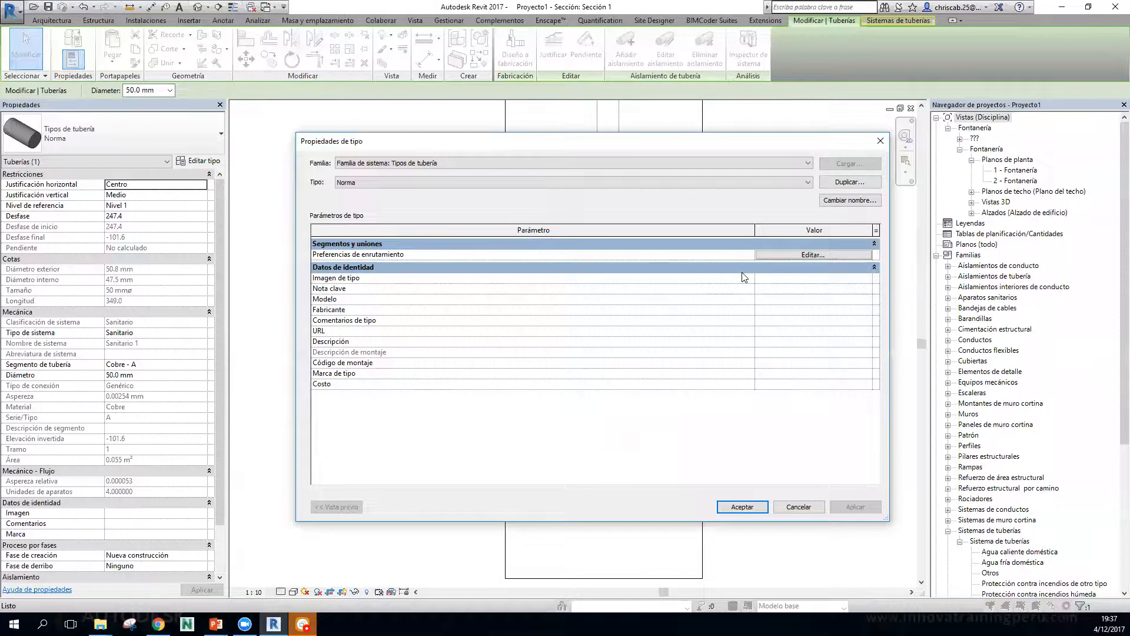
key("Escape")
key("Escape")
Review the filters and category lists in the Sección 1 visibility/graphics overrides, ending at the Tuberías model category.
key("v")
key("v")
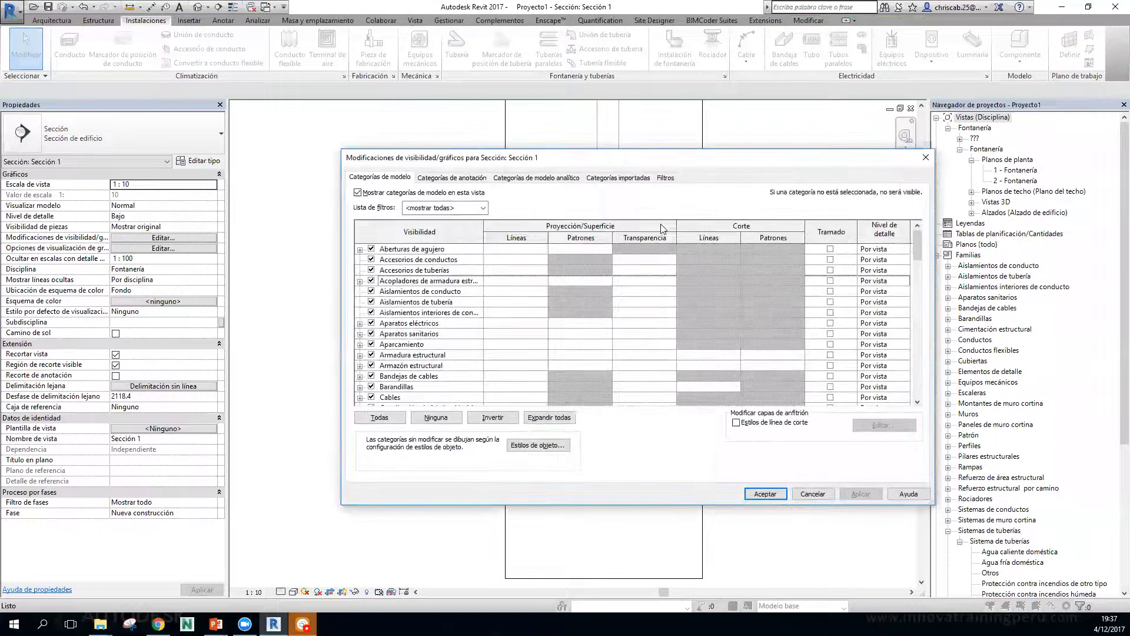
left_click(662, 178)
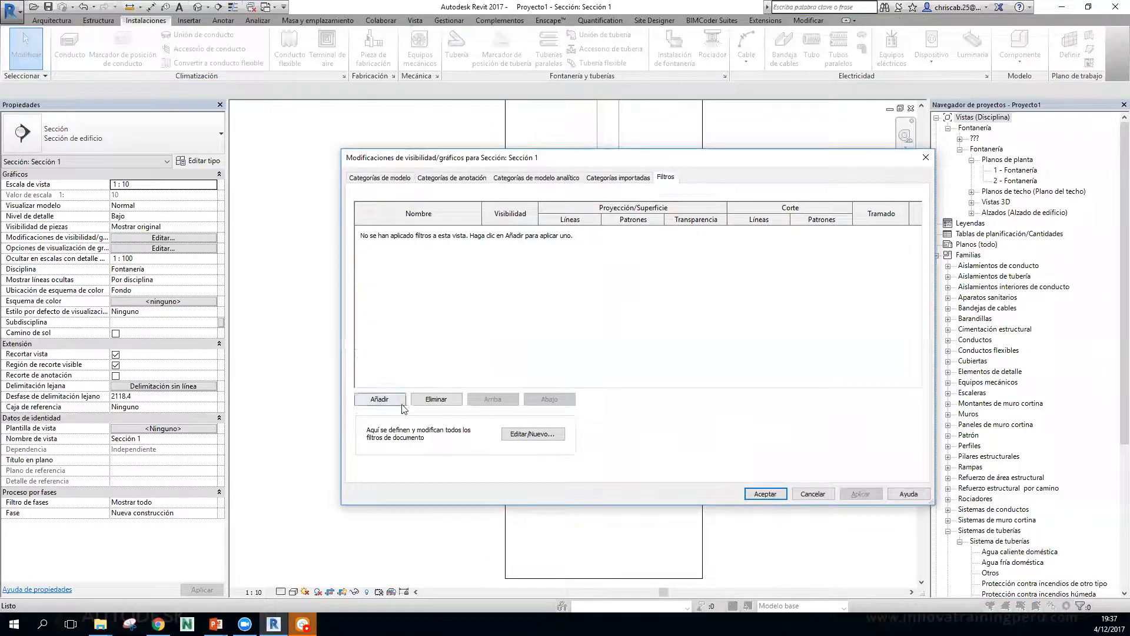
left_click(618, 179)
left_click(572, 179)
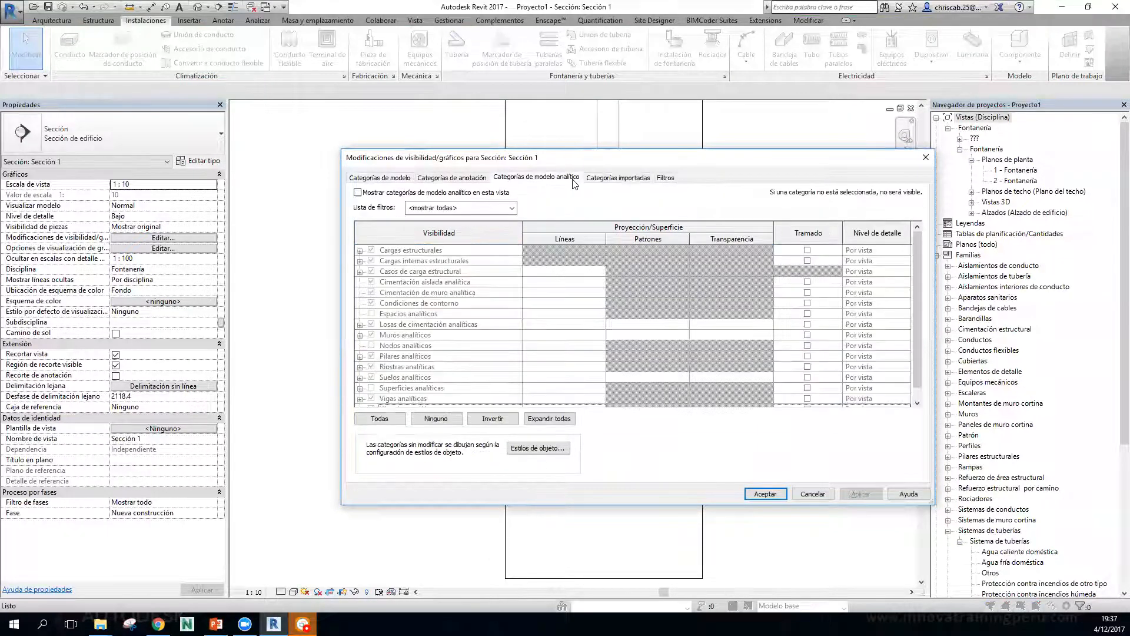
left_click(458, 179)
left_click(396, 183)
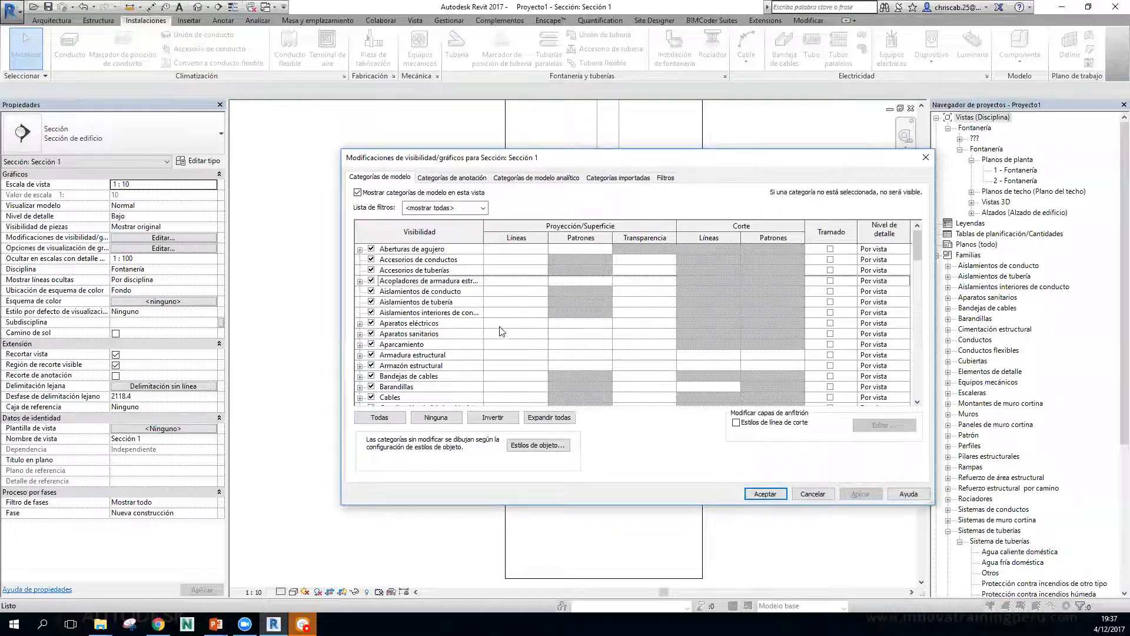
scroll(498, 329, "down", 4)
scroll(498, 329, "down", 12)
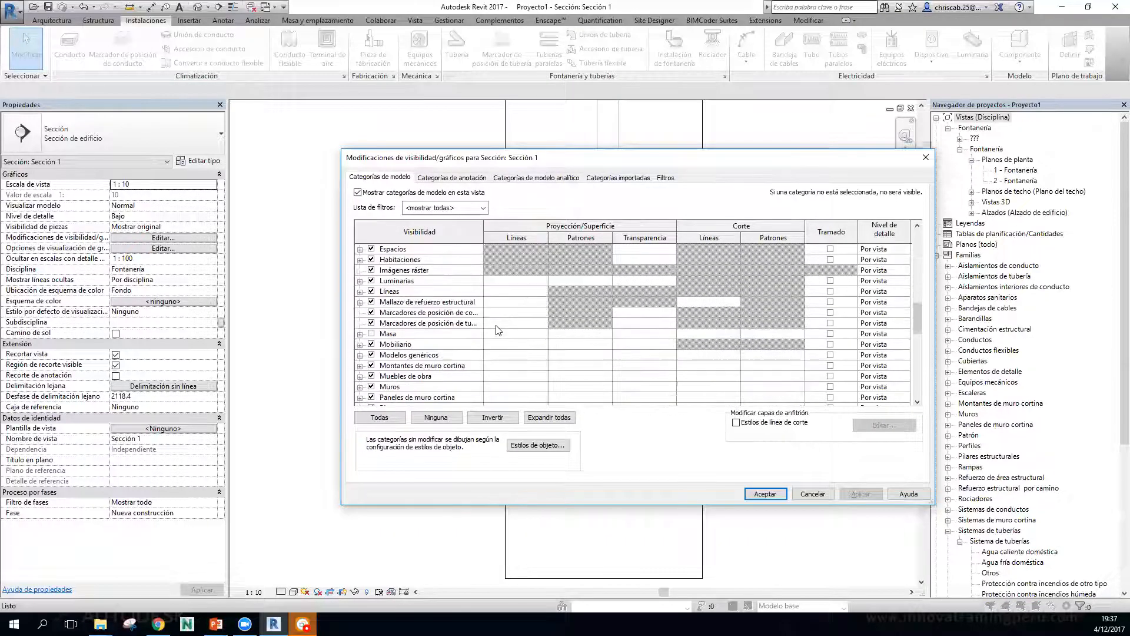
scroll(498, 329, "down", 2)
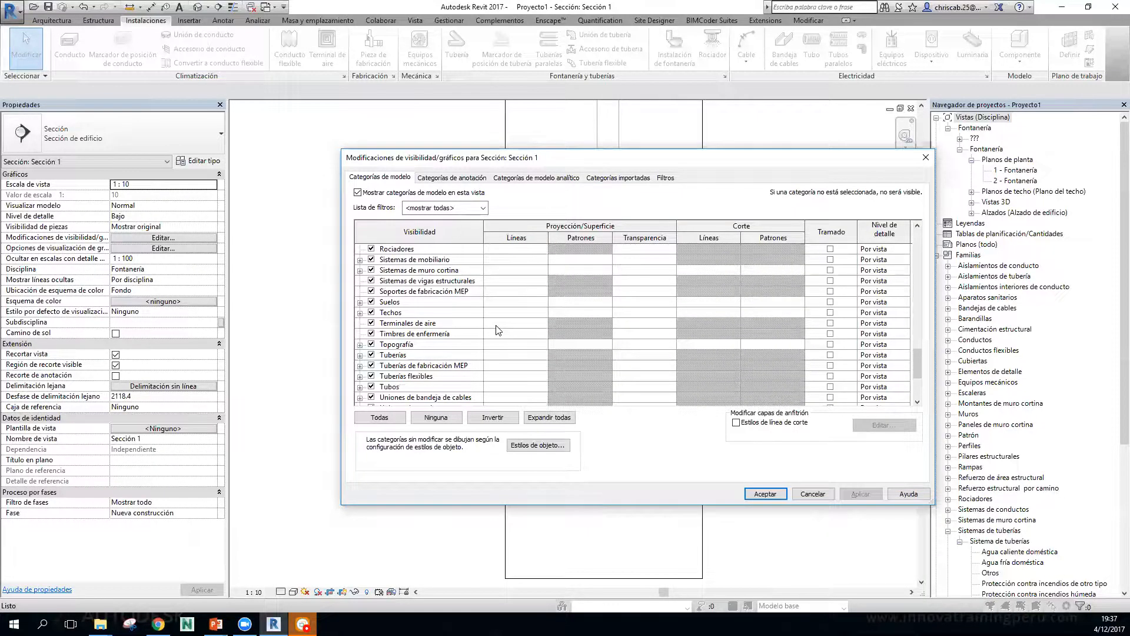
left_click(405, 355)
key("Return")
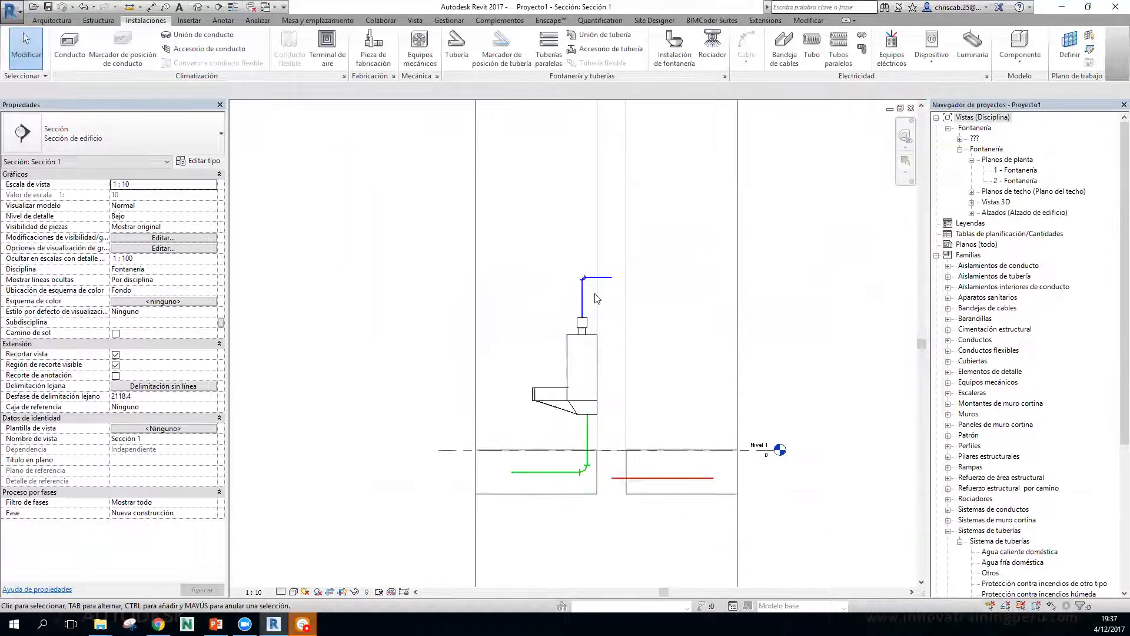
Examine the horizontal cold-water pipe's mechanical properties and the Tuberías category with its subcategories in Object Styles.
left_click(594, 278)
left_click_drag(222, 308, 253, 396)
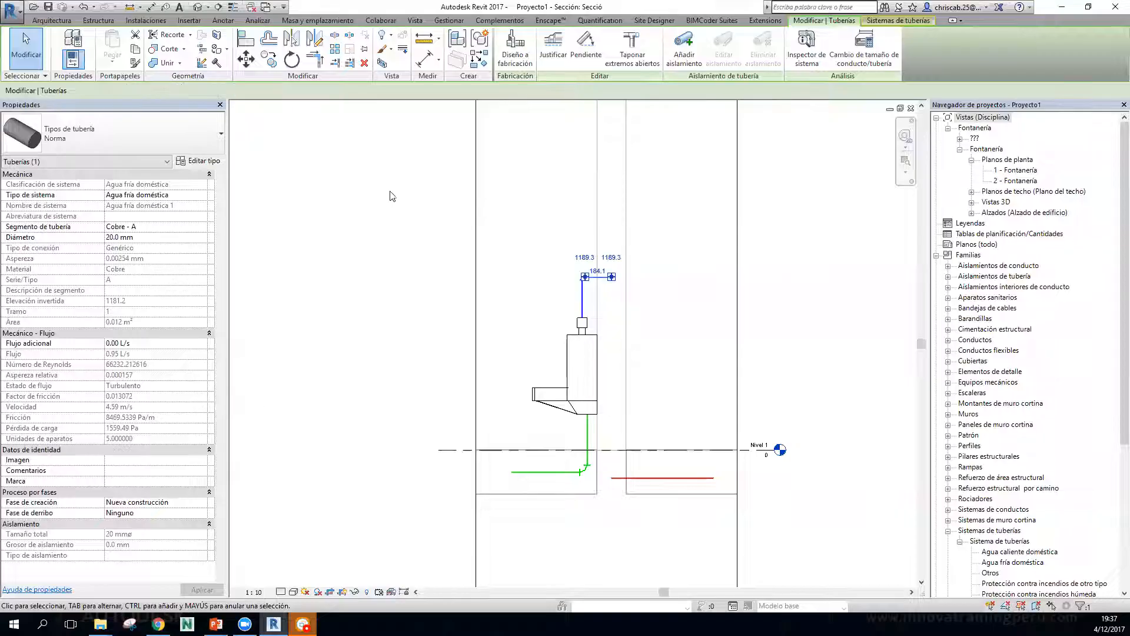
left_click(456, 22)
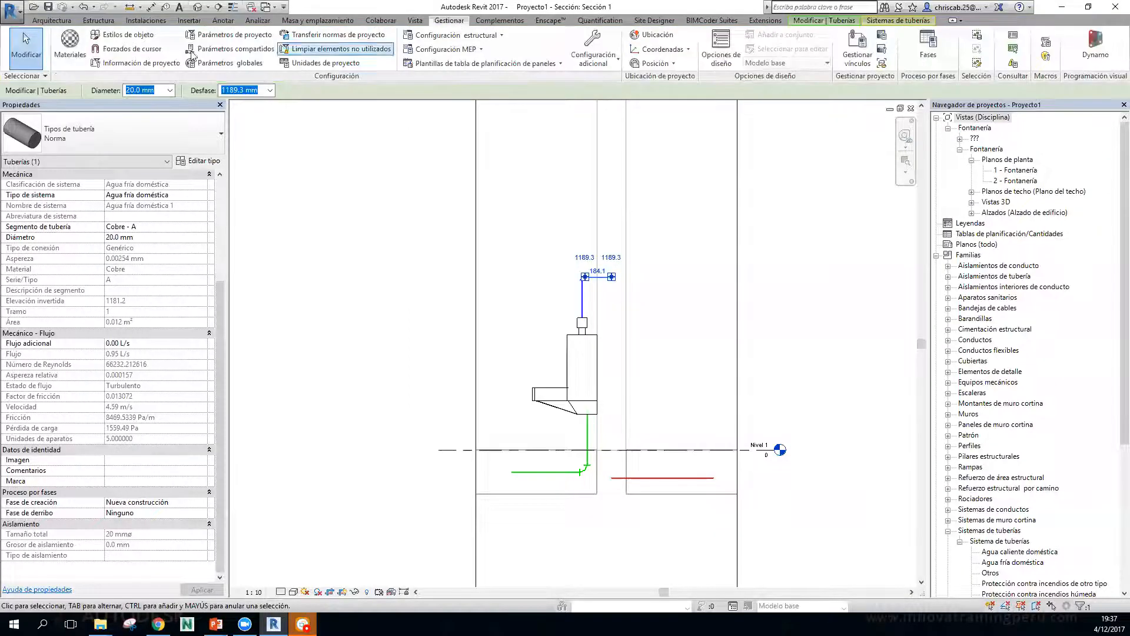
left_click(127, 35)
scroll(451, 287, "down", 10)
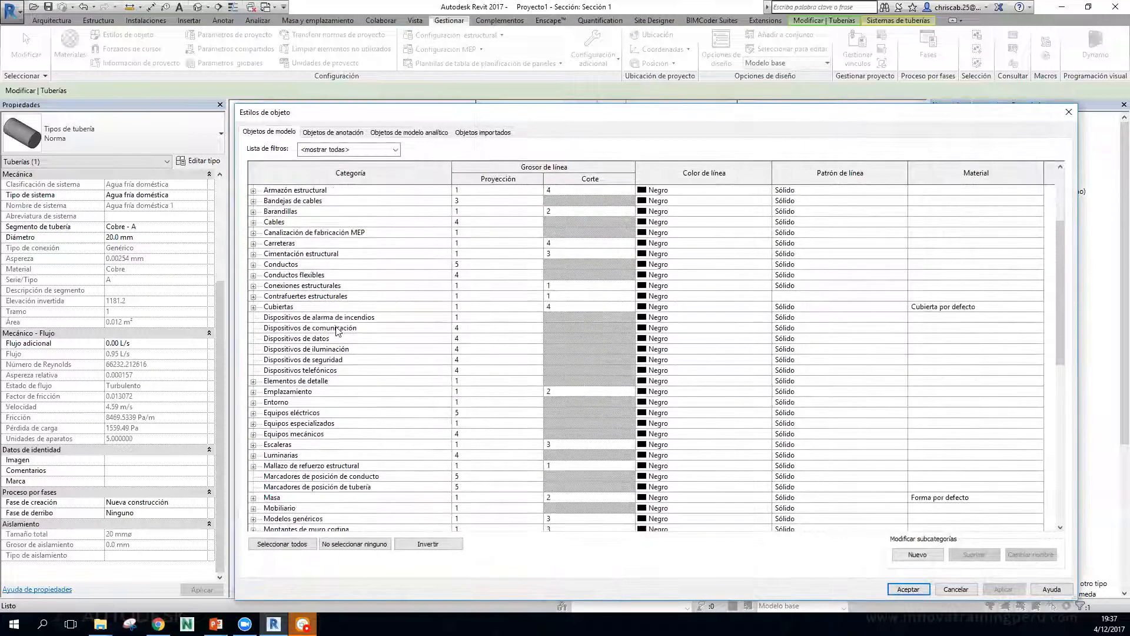
scroll(280, 427, "down", 4)
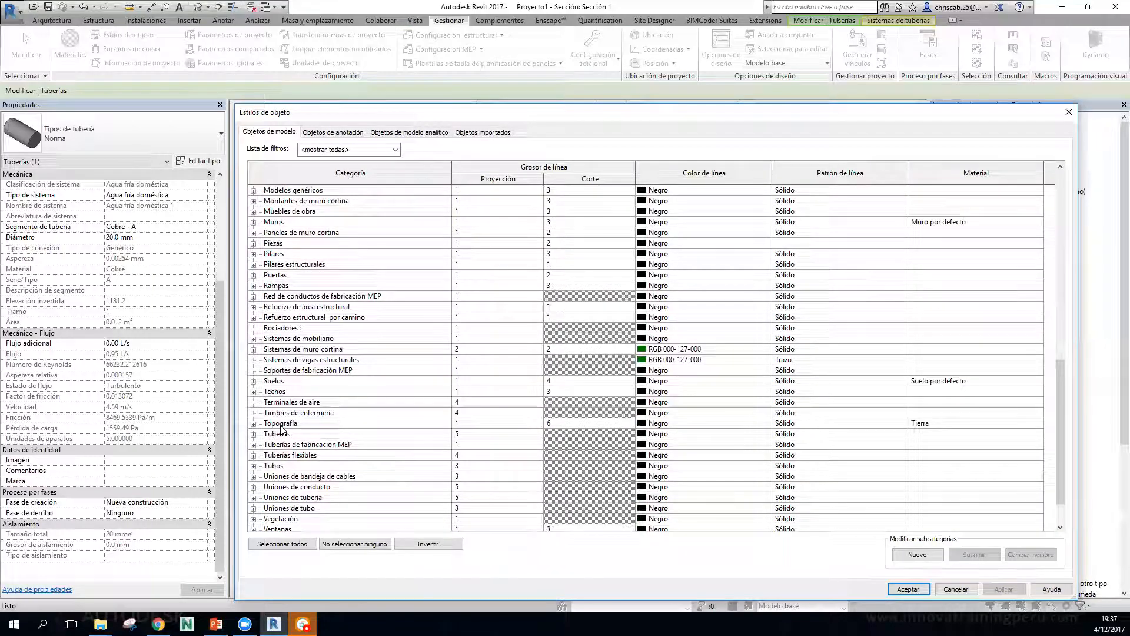
left_click(277, 434)
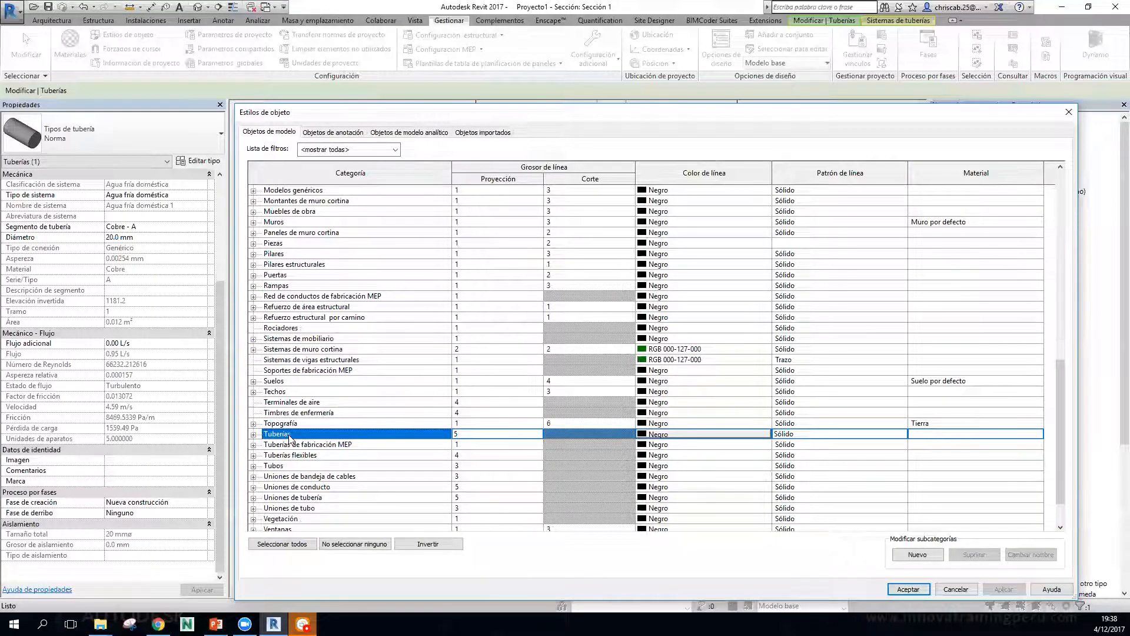
left_click(254, 434)
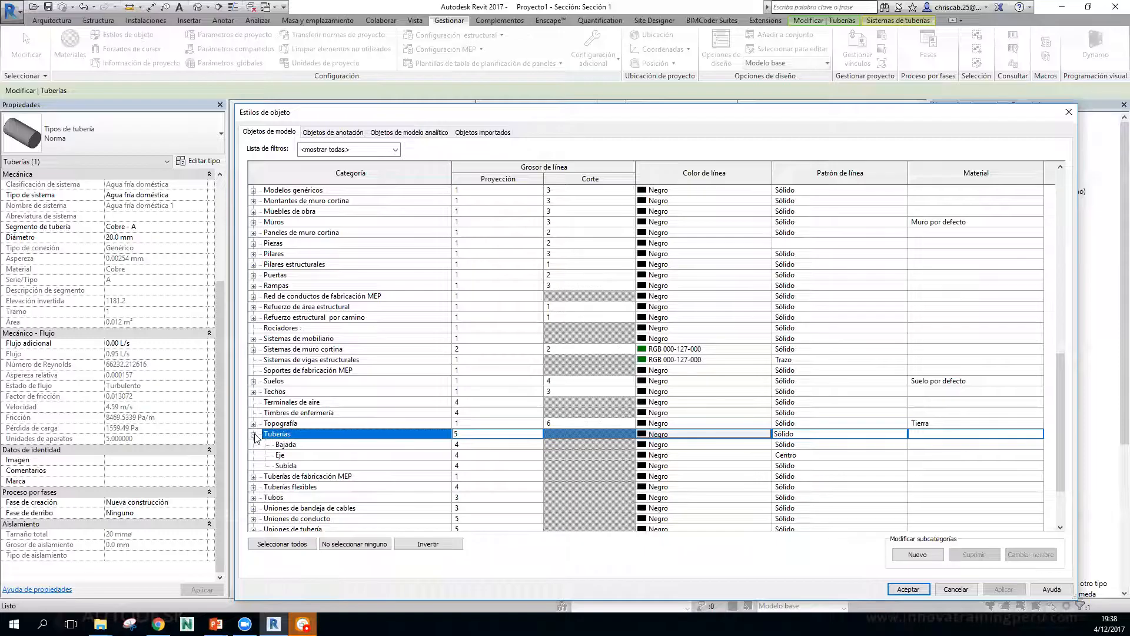
left_click(956, 589)
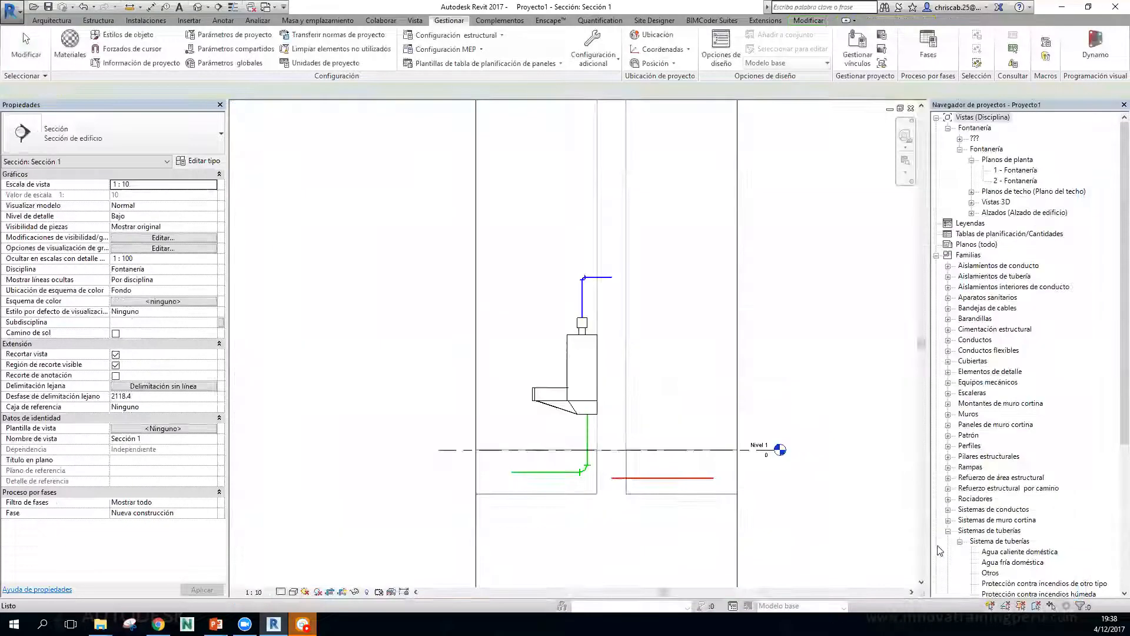
scroll(466, 200, "up", 2)
scroll(628, 329, "down", 2)
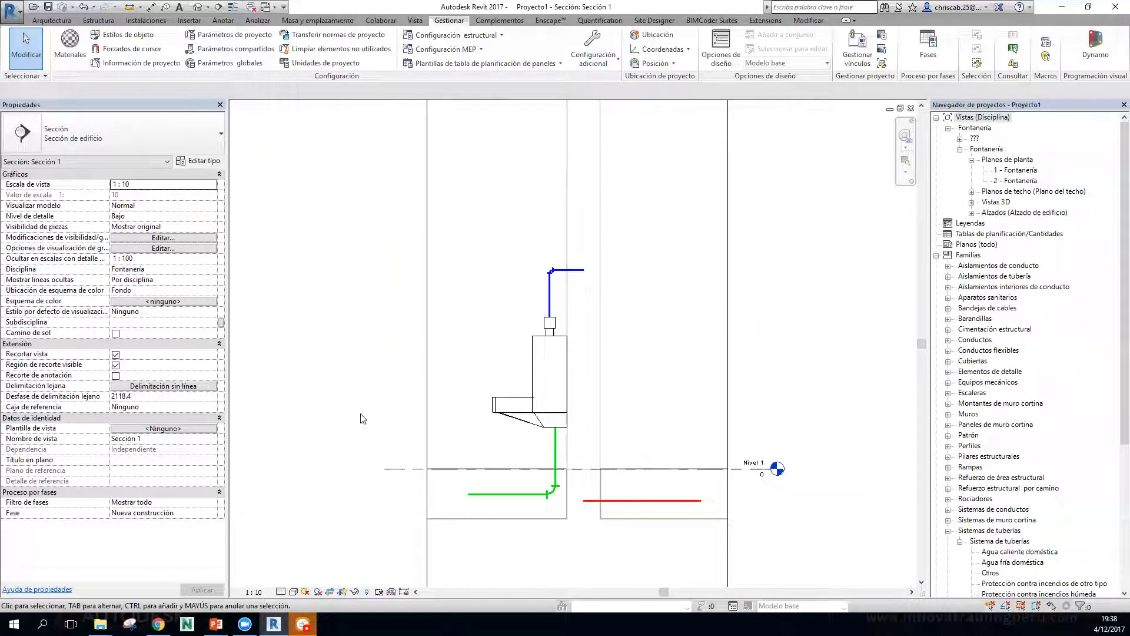
Inspect the piping system that the urinal's vertical drain pipe belongs to.
left_click(557, 468)
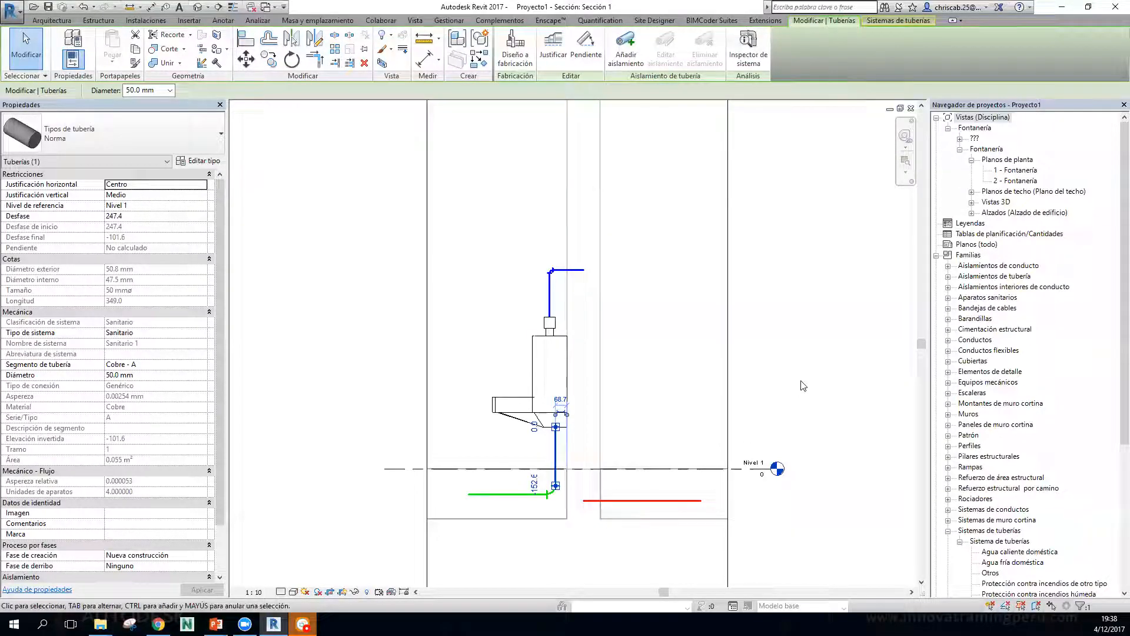
left_click(897, 21)
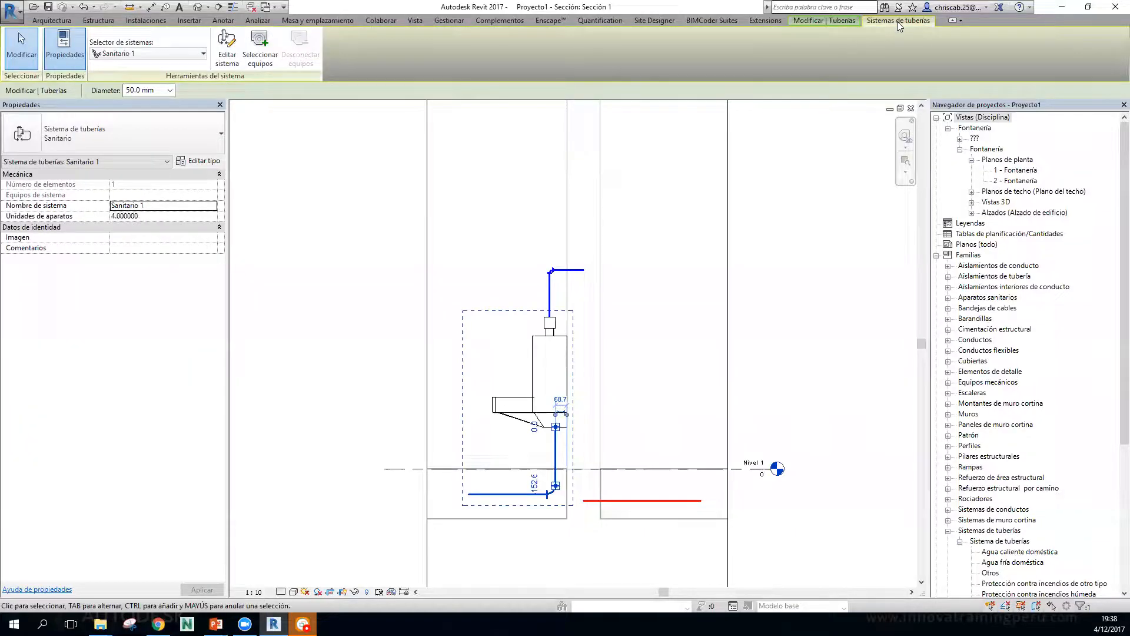
key("Escape")
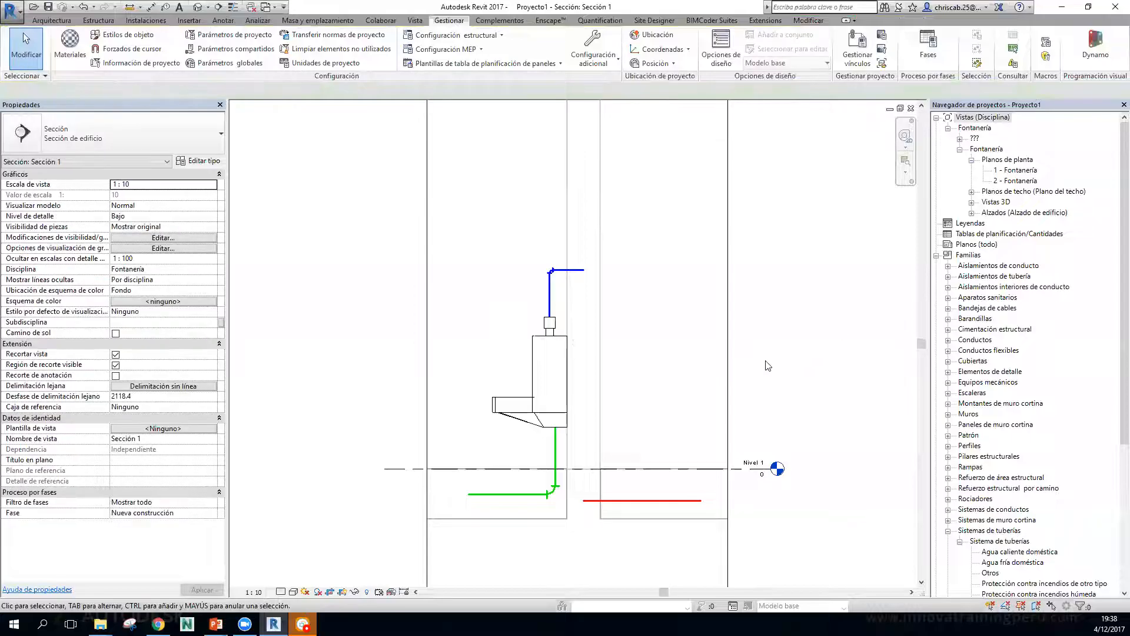
scroll(536, 524, "up", 2)
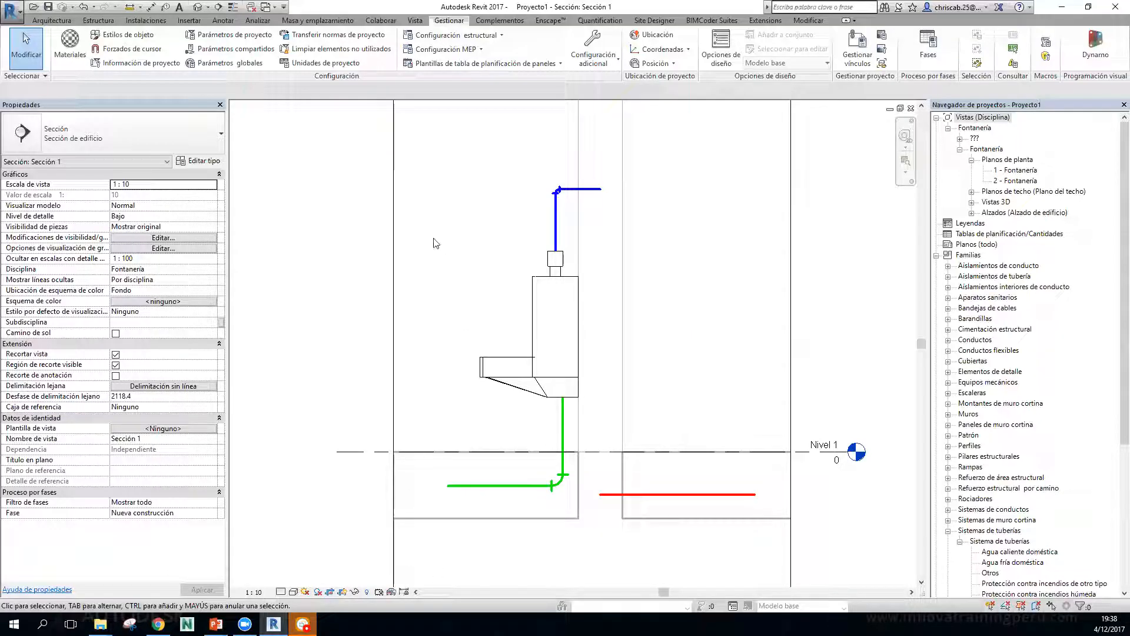
Show the System Browser (Navegador de sistemas) and keep the urinal and its pipes in view in Sección 1.
left_click(414, 20)
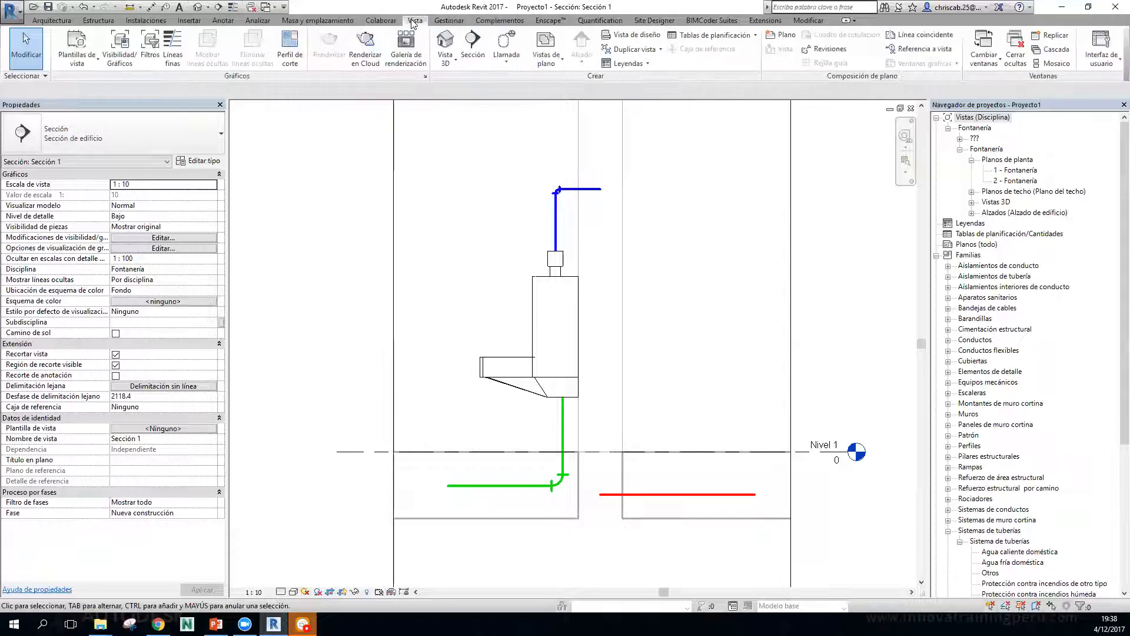
left_click(1103, 55)
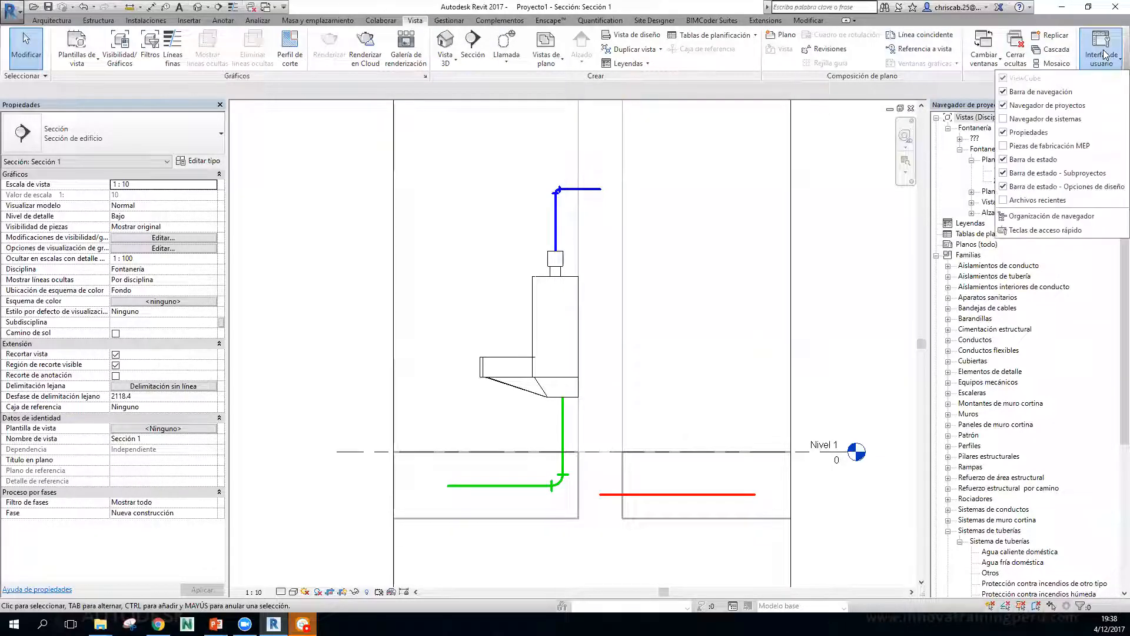
left_click(1007, 119)
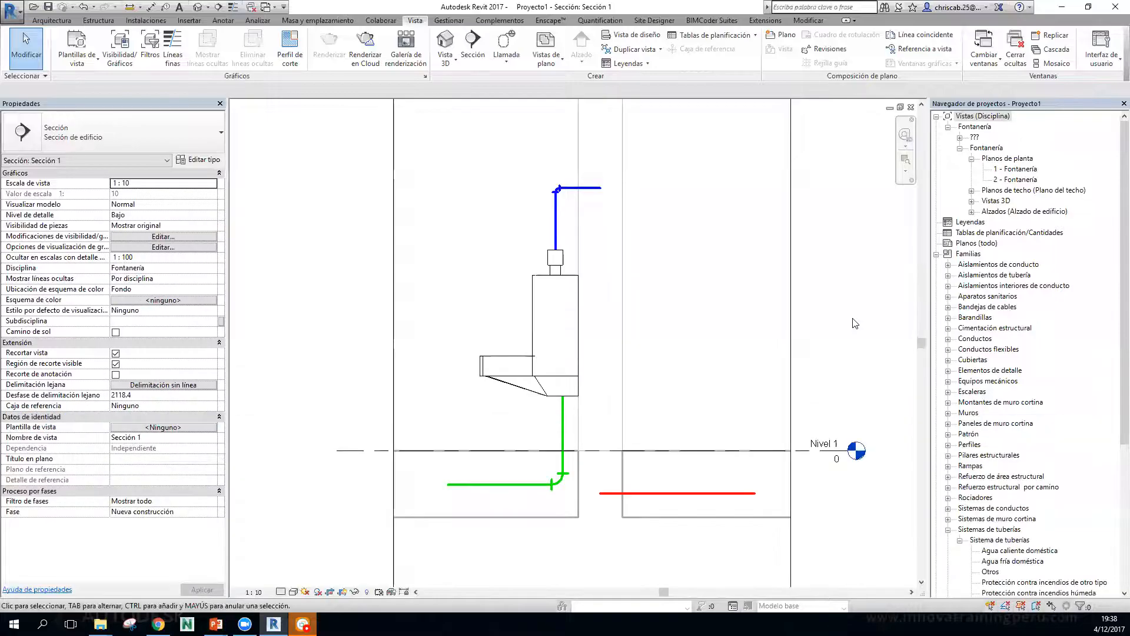
middle_click_drag(677, 318, 681, 224)
scroll(664, 272, "down", 3)
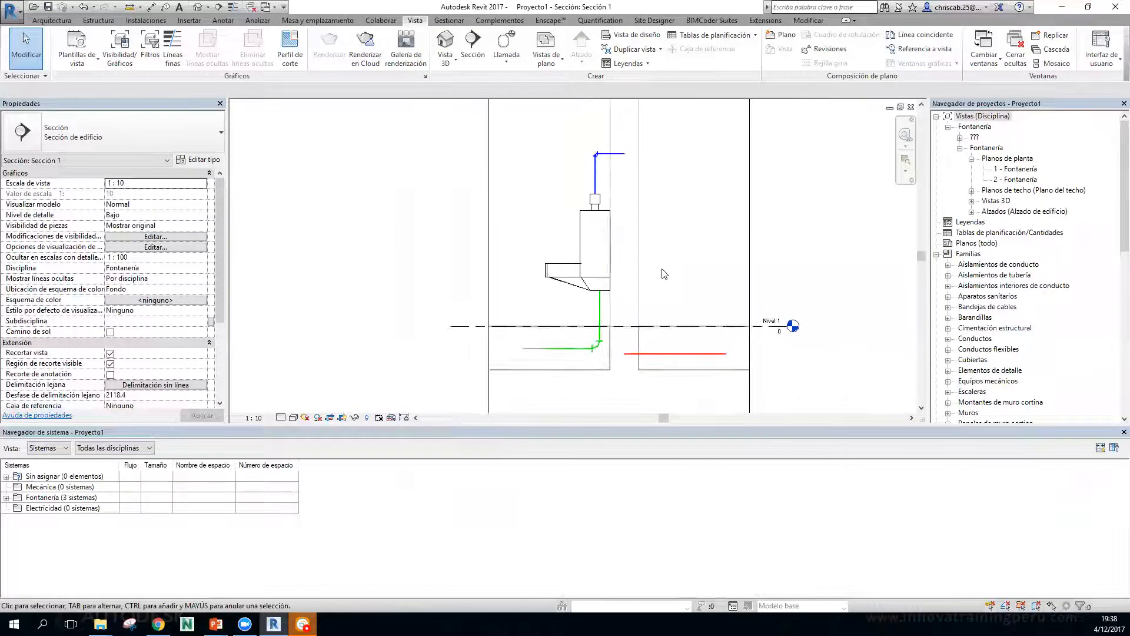
middle_click_drag(670, 309, 670, 271)
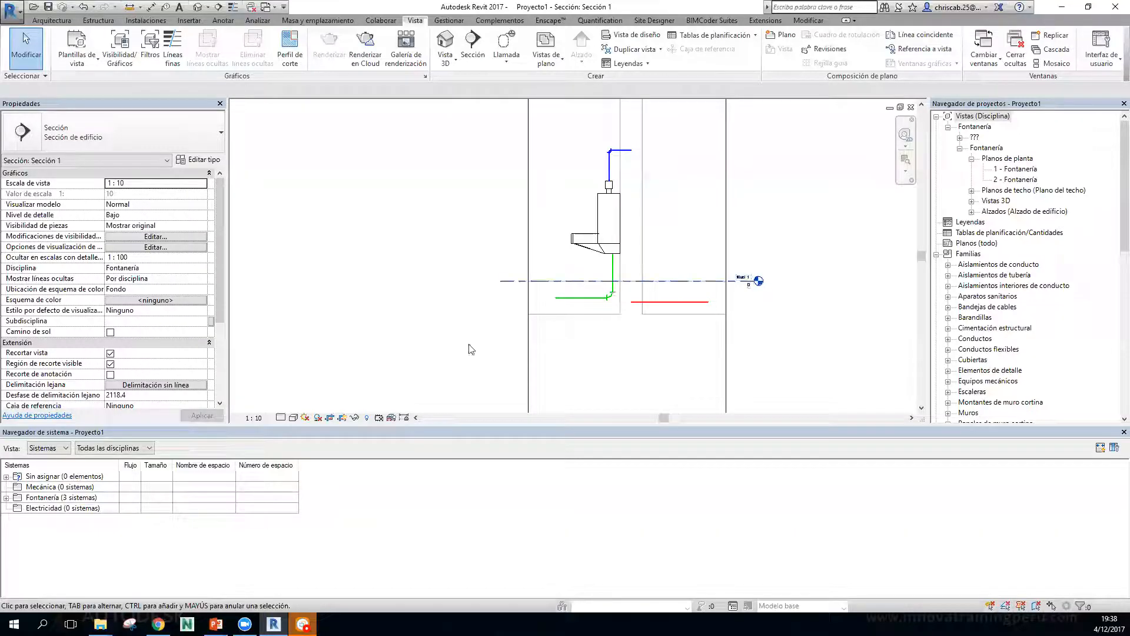
Filter the System Browser to the Fontanería discipline, keeping the view set to Sistemas.
left_click(49, 448)
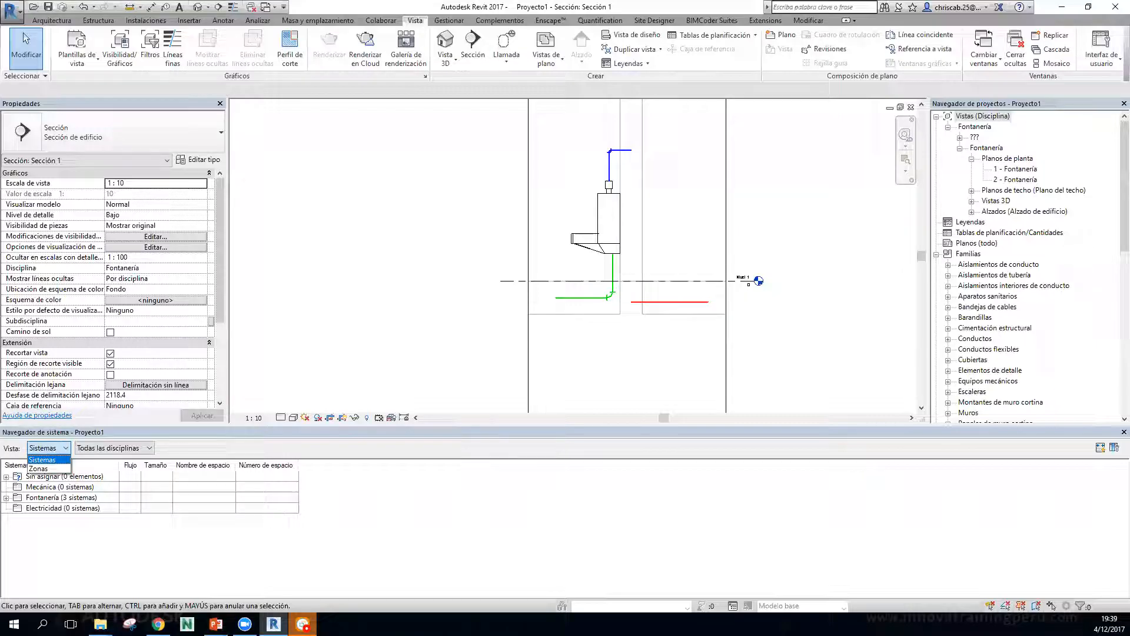
left_click(81, 451)
left_click(94, 448)
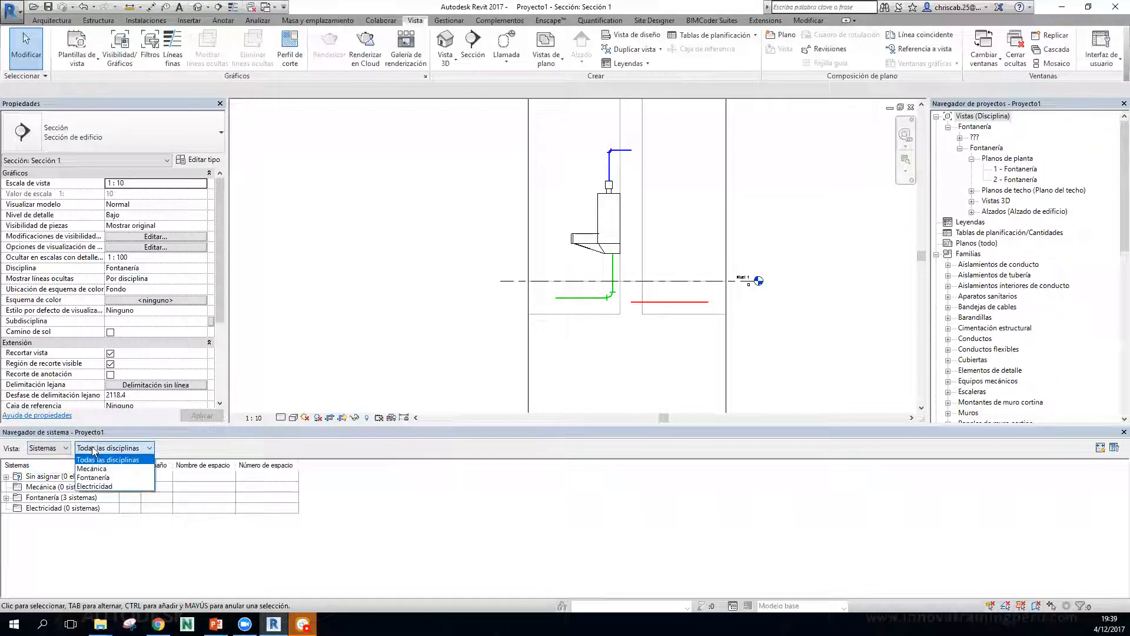
left_click(113, 479)
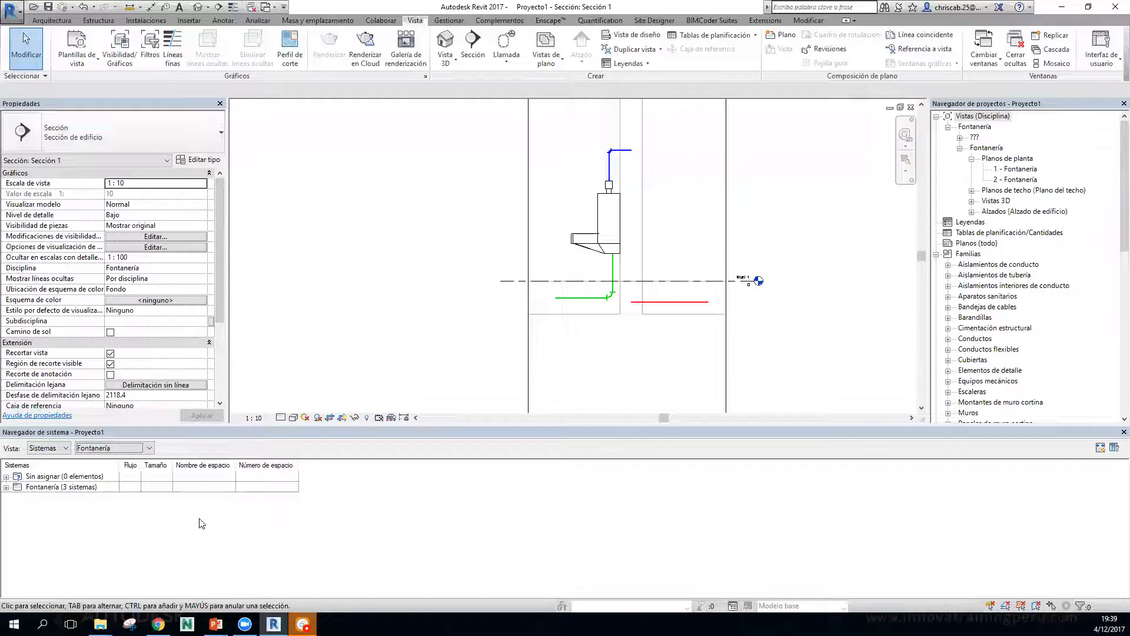
Expand the Fontanería hot-water, cold-water and sanitary branches and highlight the Sanitario 1 system in the section.
left_click(7, 486)
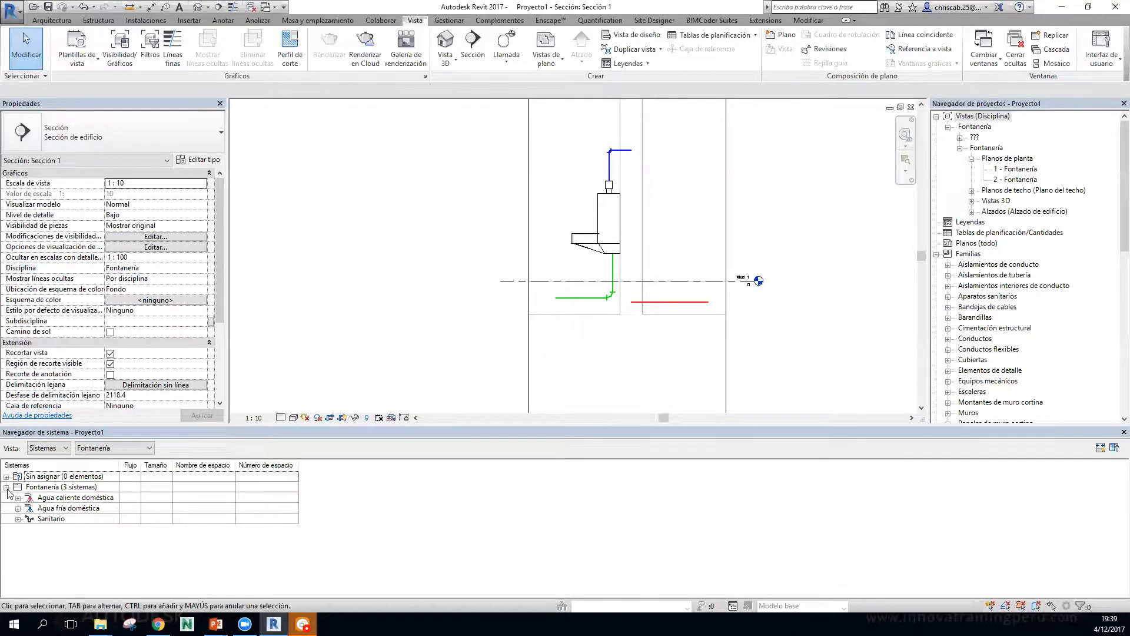
left_click(76, 497)
left_click(17, 498)
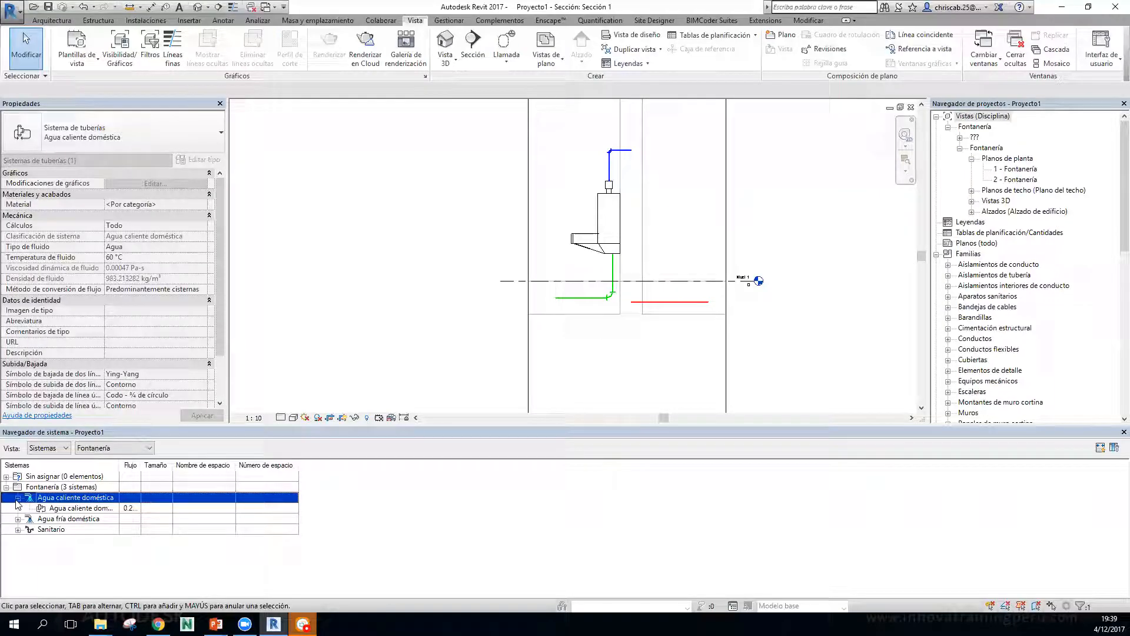
left_click(17, 519)
left_click(18, 540)
left_click(64, 550)
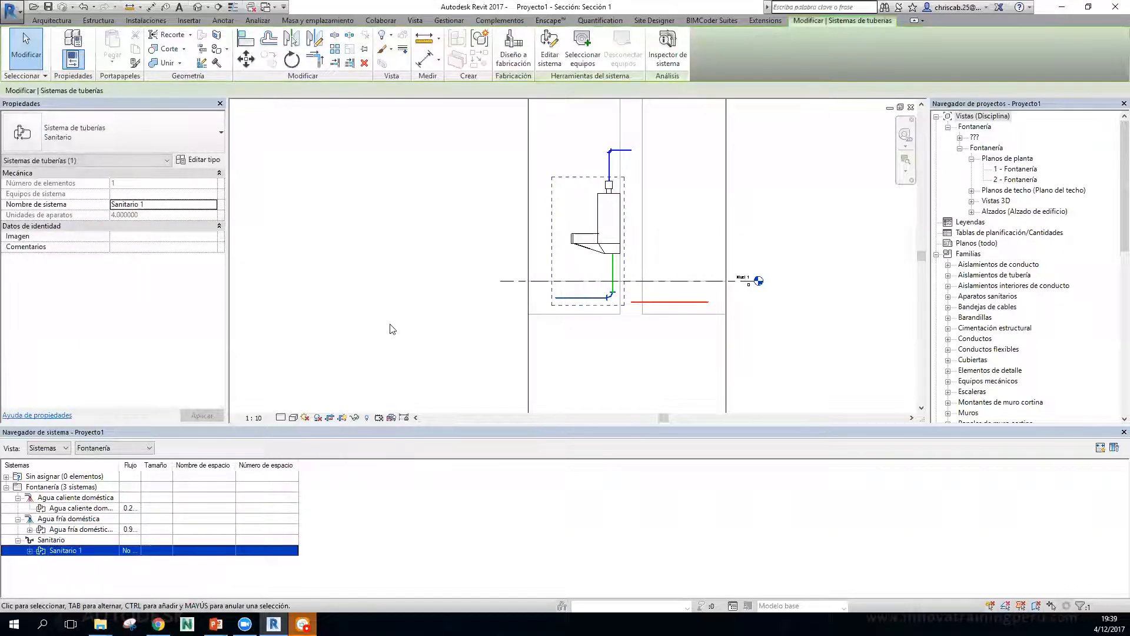
left_click(392, 328)
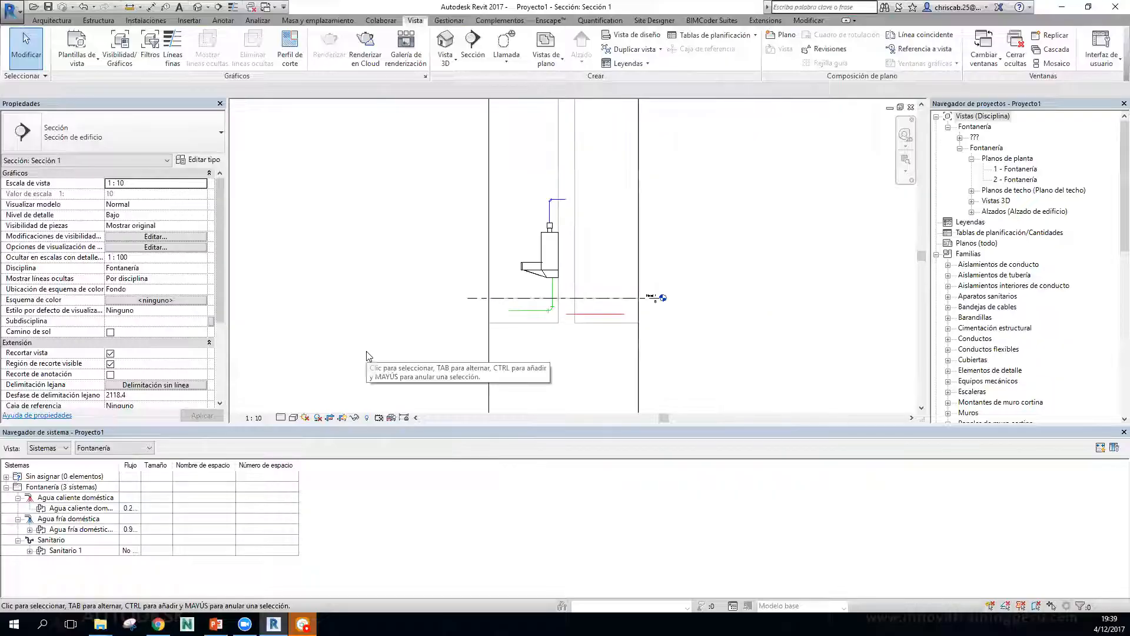
Widen the Flujo column of the System Browser and compare the listed systems with the pipes in the section.
scroll(382, 316, "down", 1)
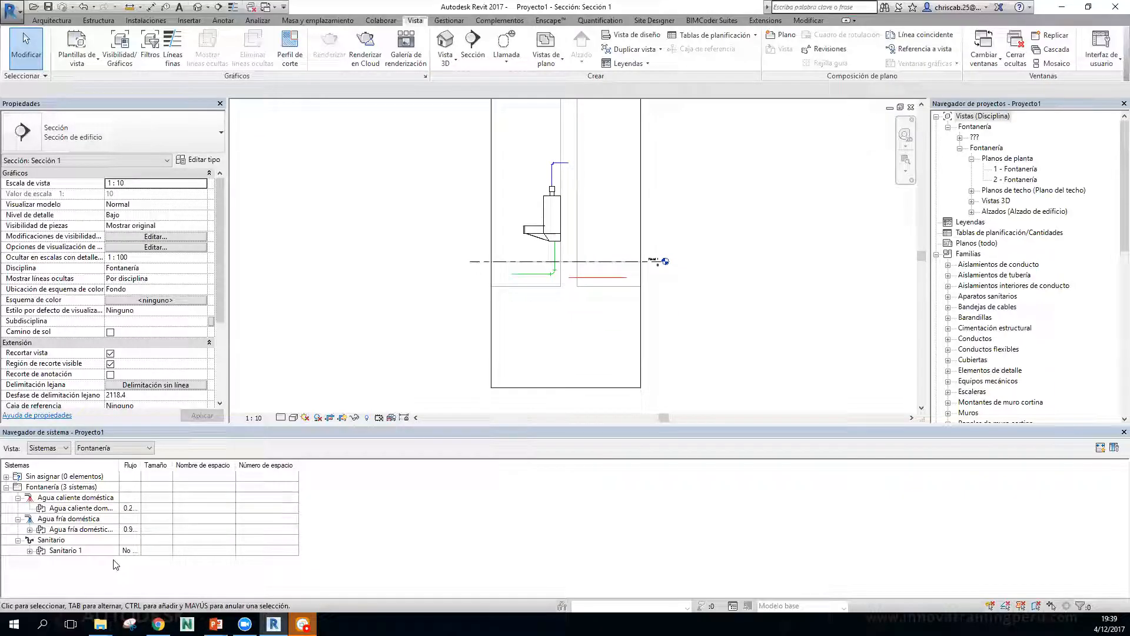
left_click_drag(141, 465, 189, 461)
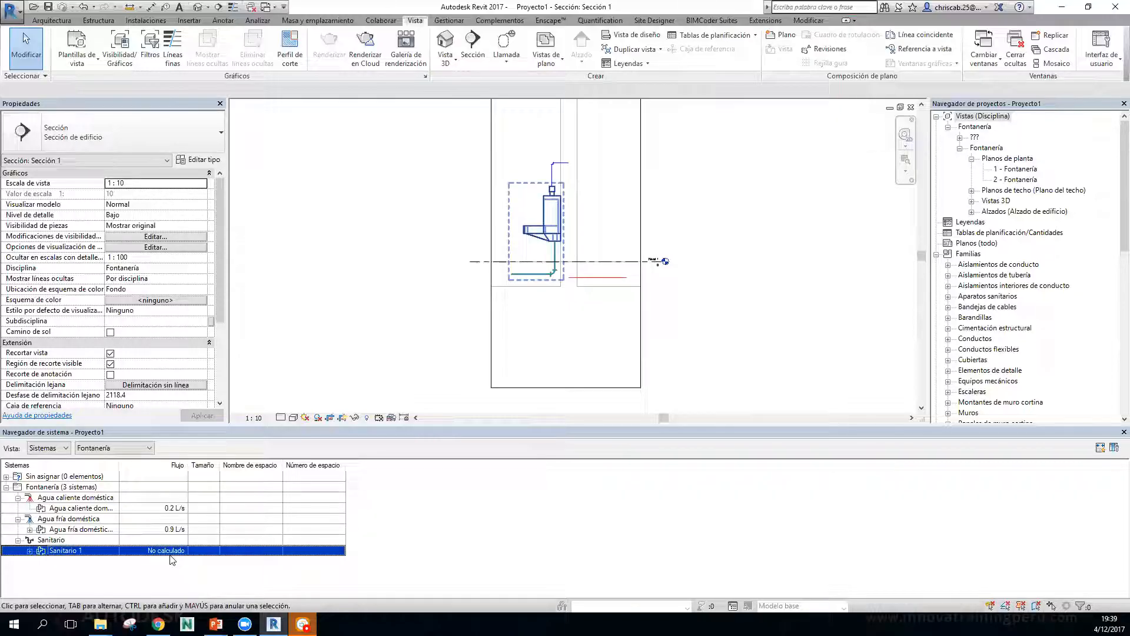
left_click(493, 386)
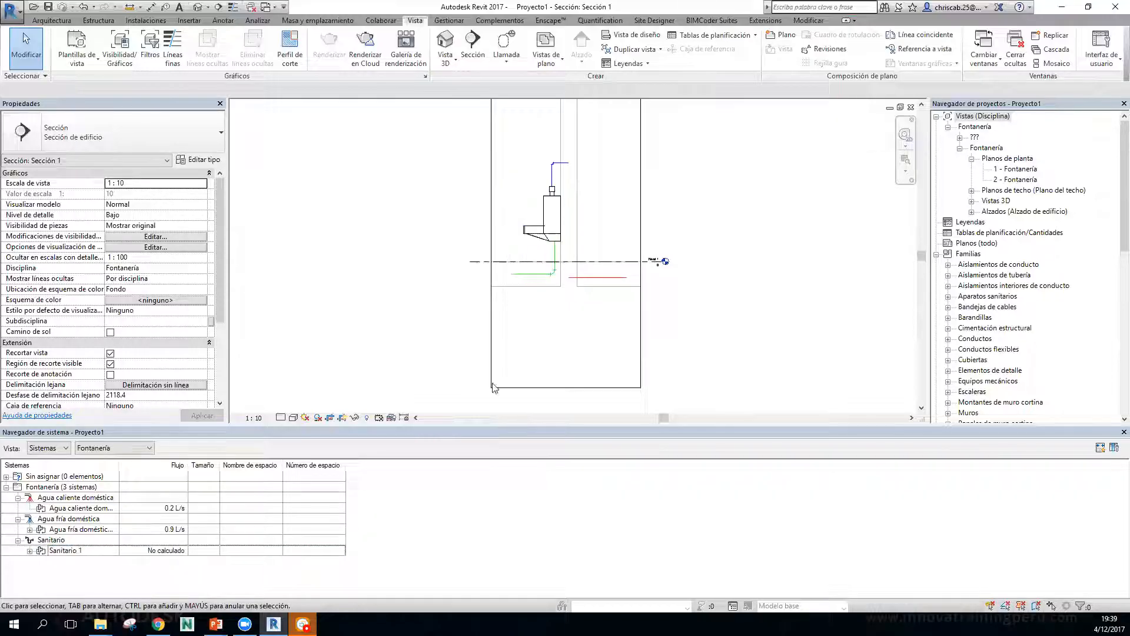
left_click(553, 259)
scroll(554, 261, "up", 3)
left_click(532, 309)
middle_click_drag(654, 339, 585, 405)
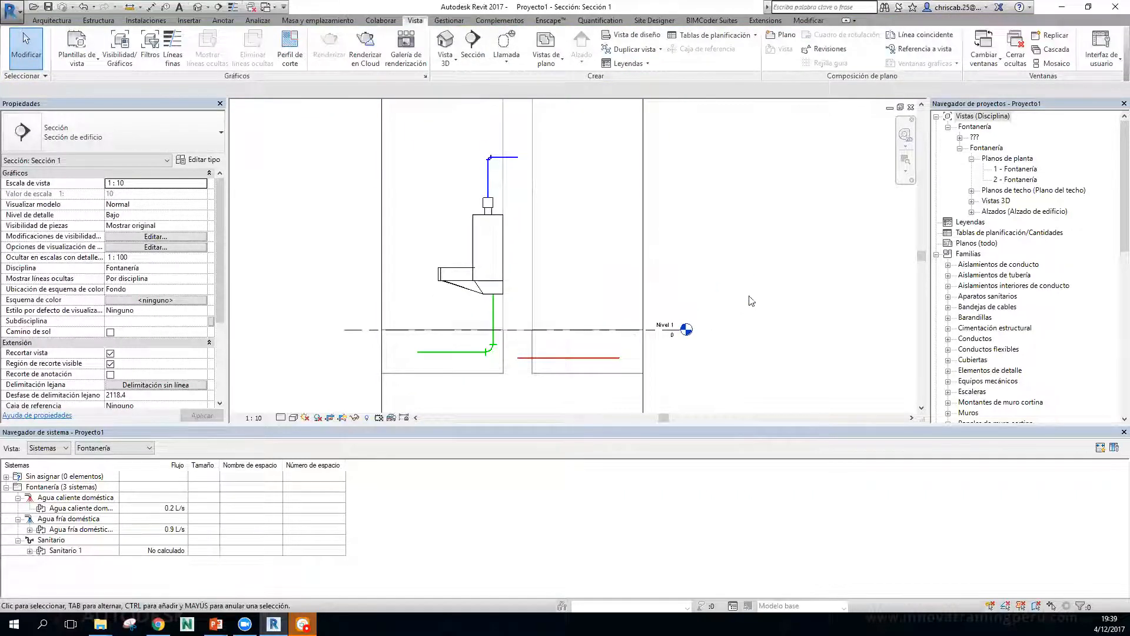
Inspect the type properties and line graphics overrides of the Agua caliente doméstica piping system without changing them.
scroll(1003, 288, "down", 6)
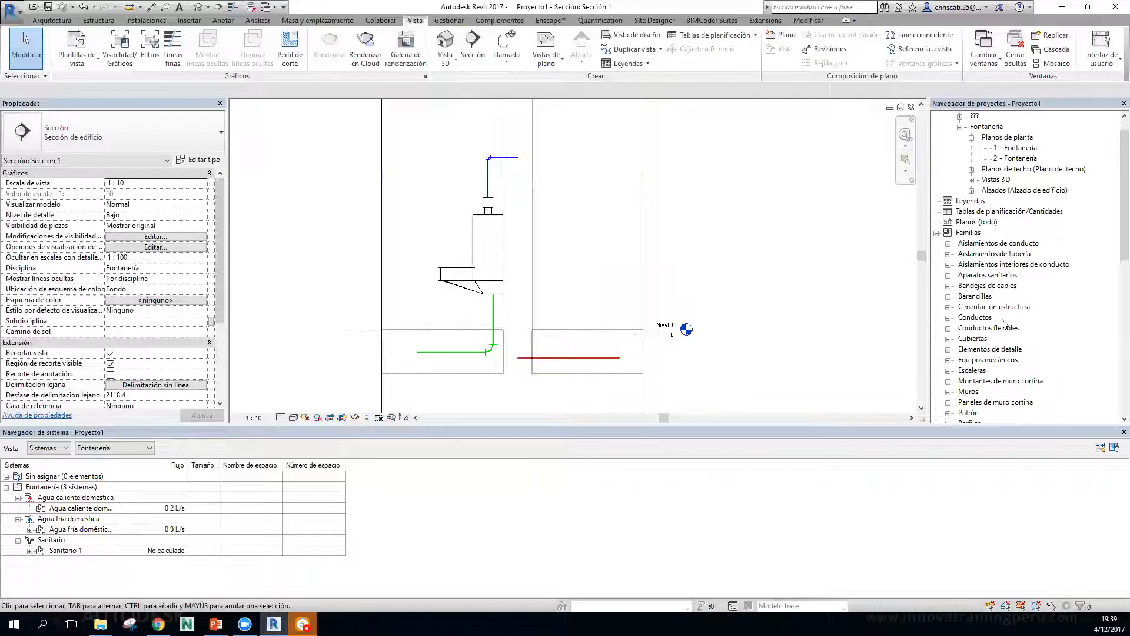
scroll(1002, 325, "down", 1)
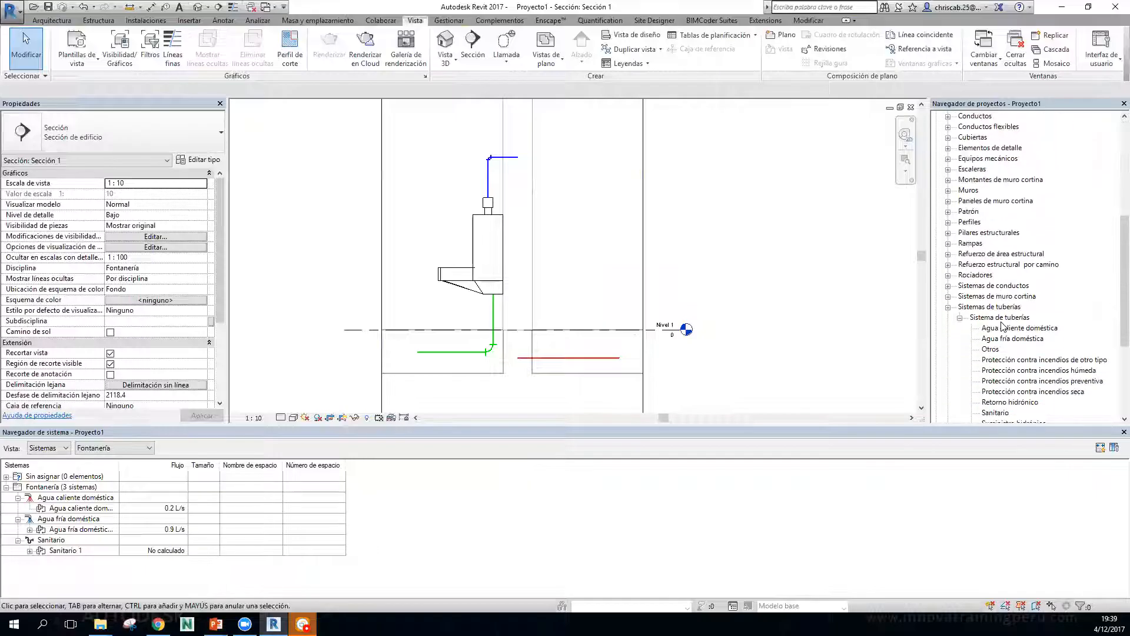
left_click(1012, 338)
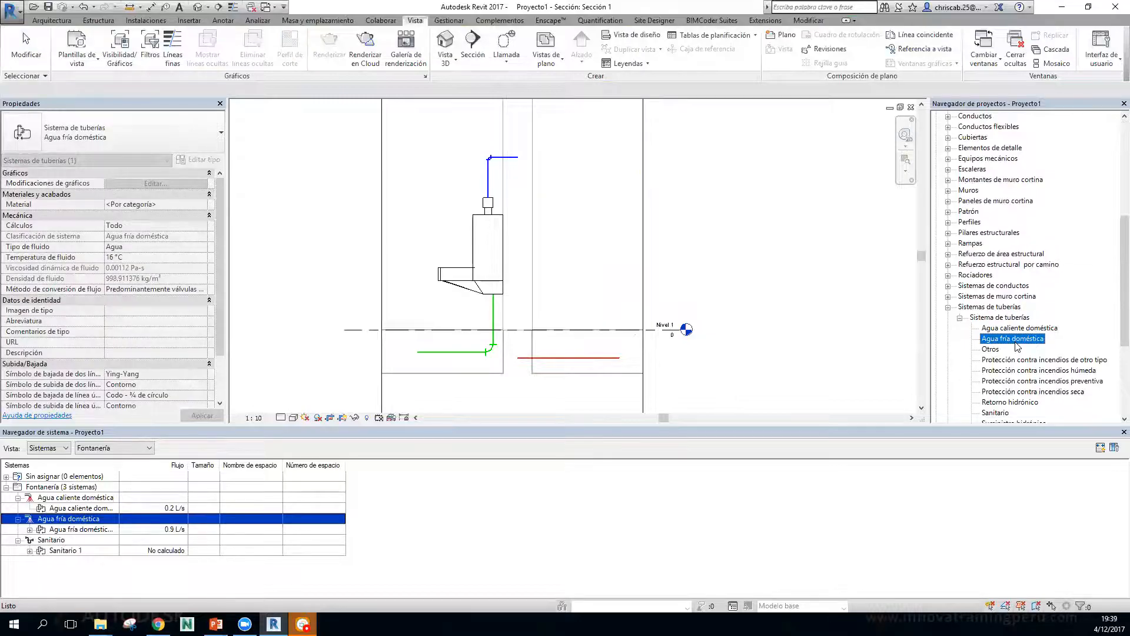
left_click(1023, 329)
double_click(1024, 332)
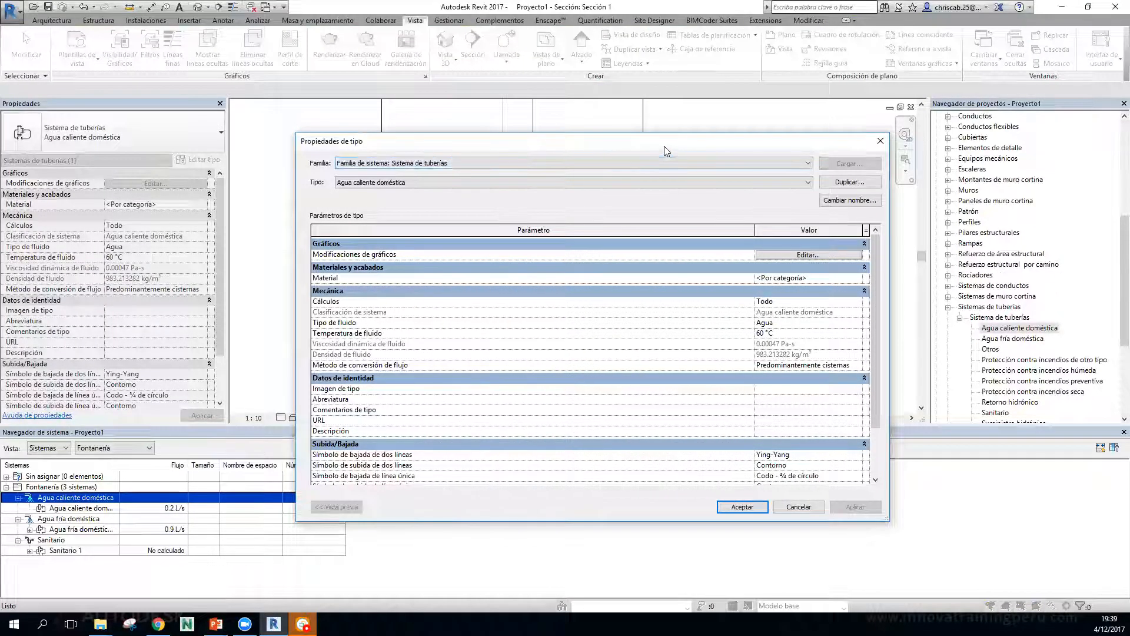
left_click(800, 255)
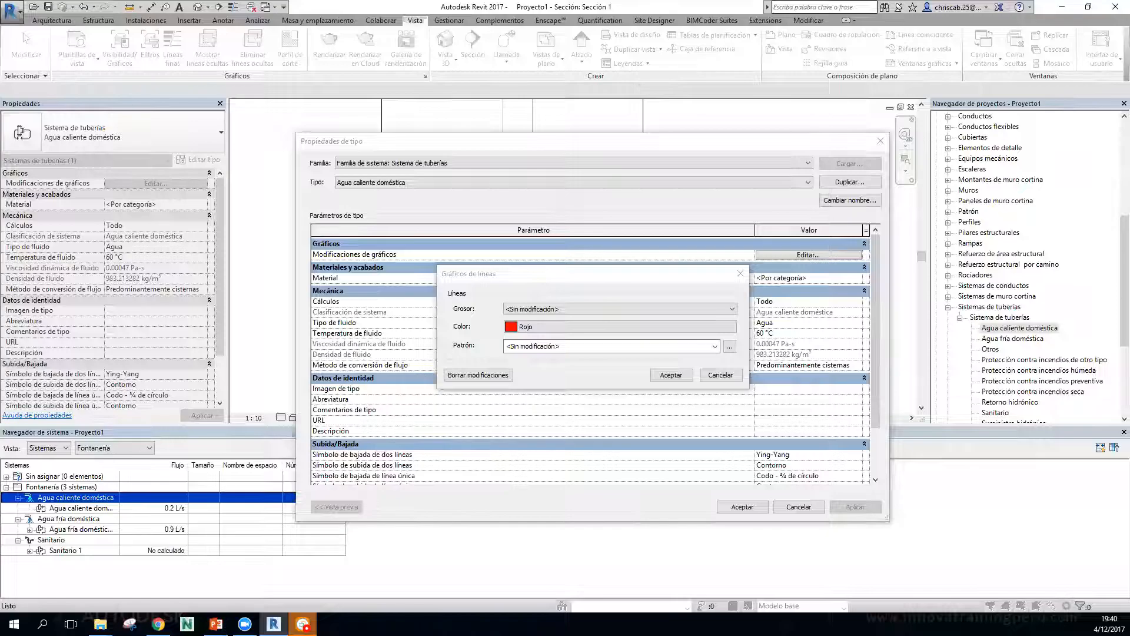
left_click(722, 375)
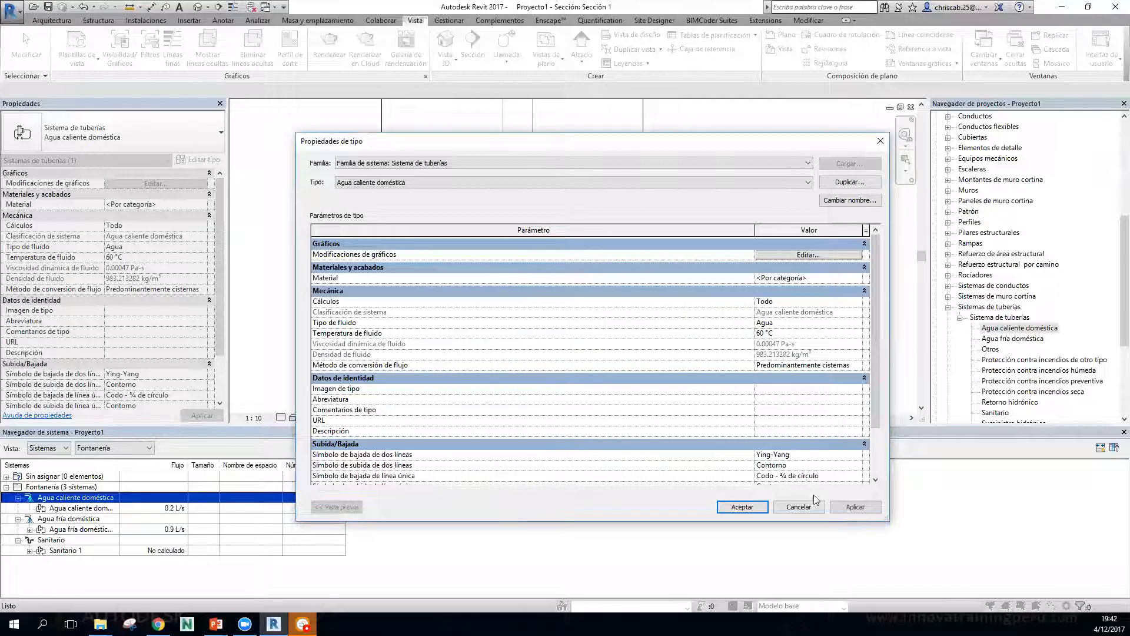
left_click(804, 508)
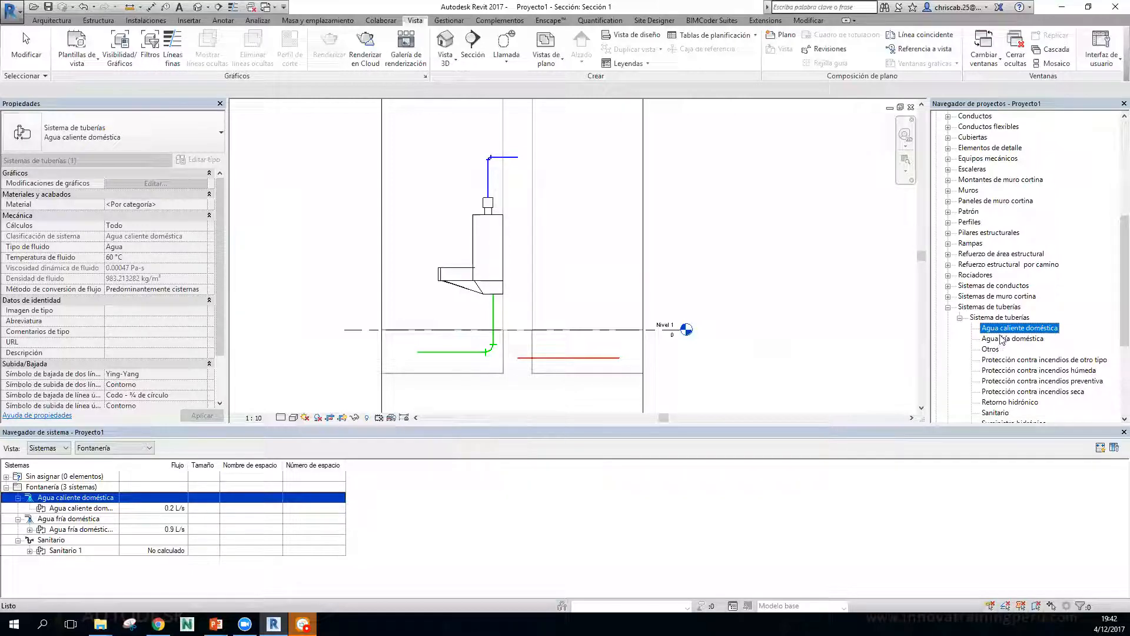
Locate Agua caliente doméstica under Familias > Sistemas de tuberías and show all its type properties in a taller, narrower dialog.
scroll(989, 324, "up", 5)
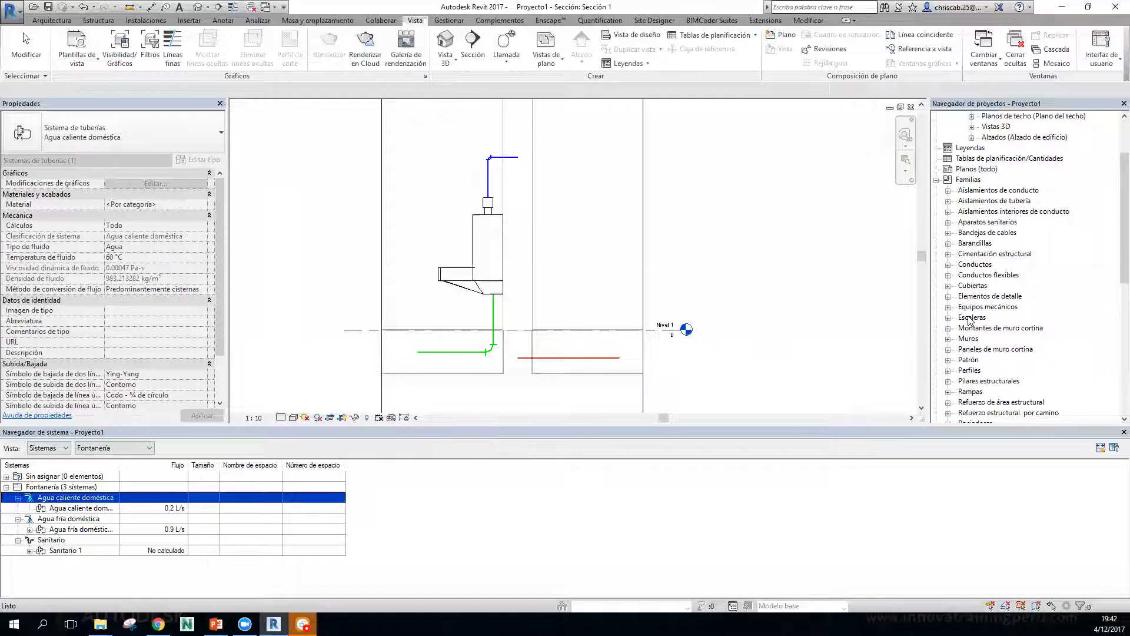
left_click(969, 180)
scroll(993, 239, "down", 5)
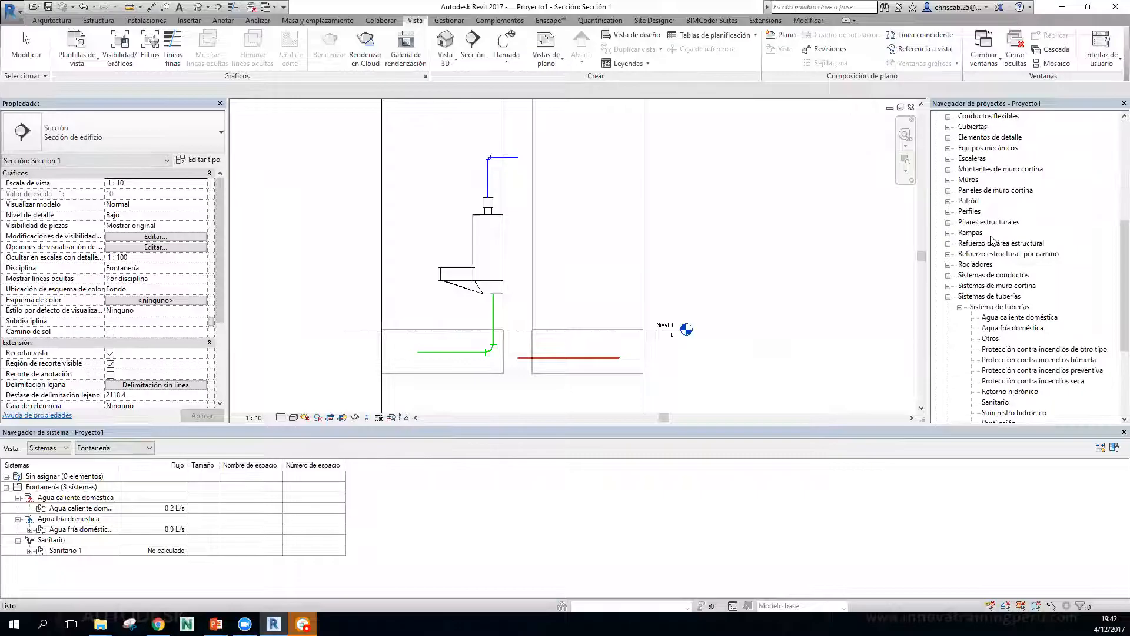
left_click(985, 297)
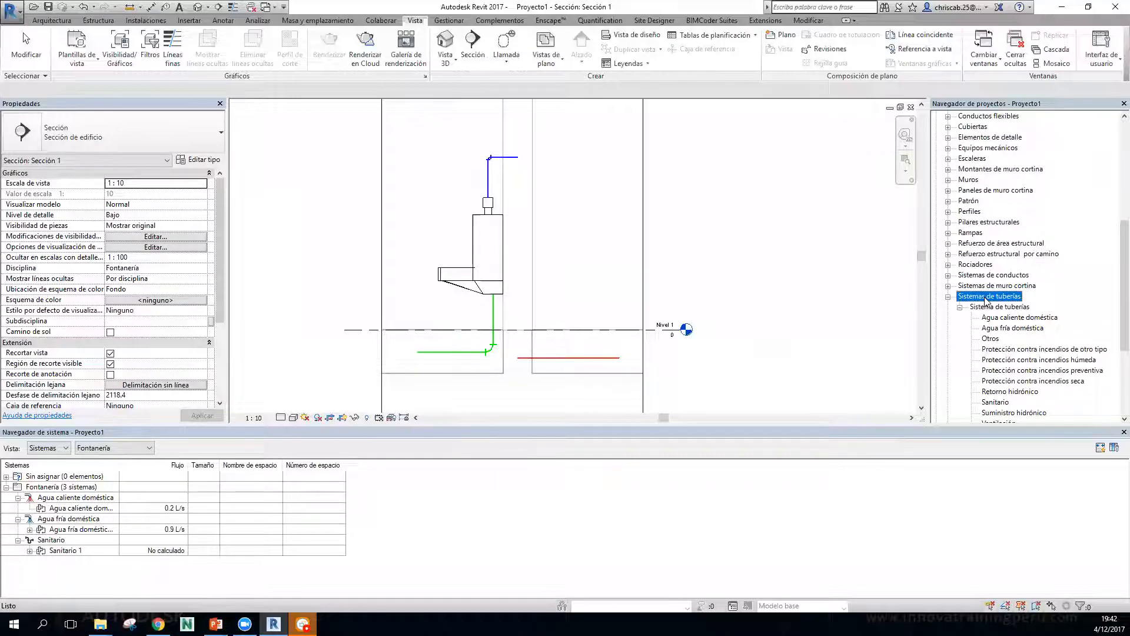
scroll(1005, 326, "down", 1)
left_click(1013, 287)
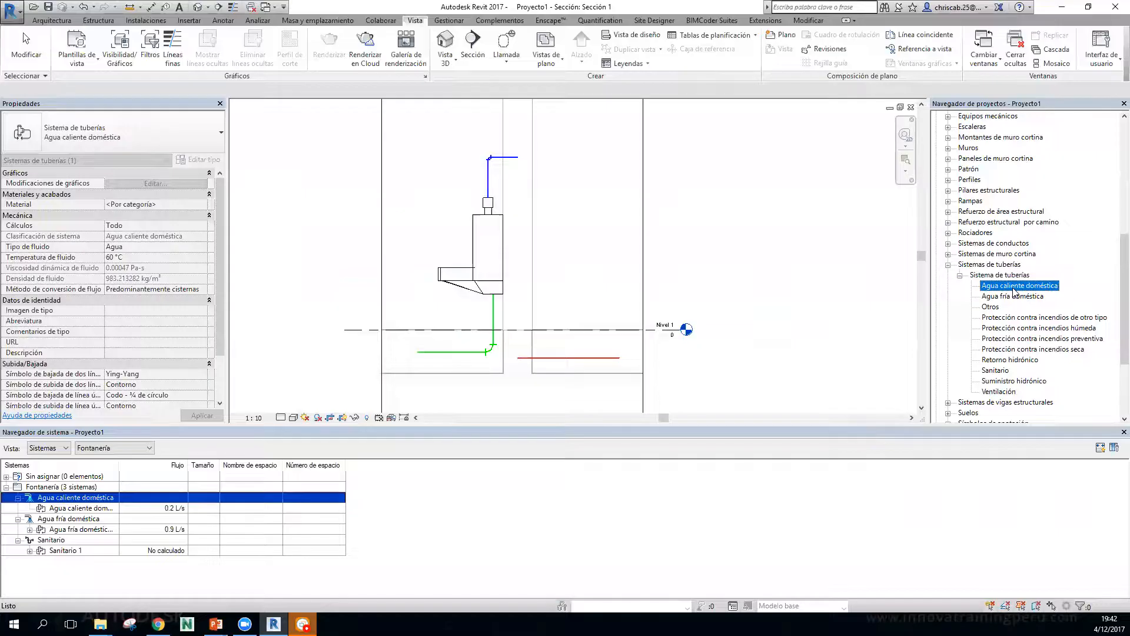
right_click(1013, 289)
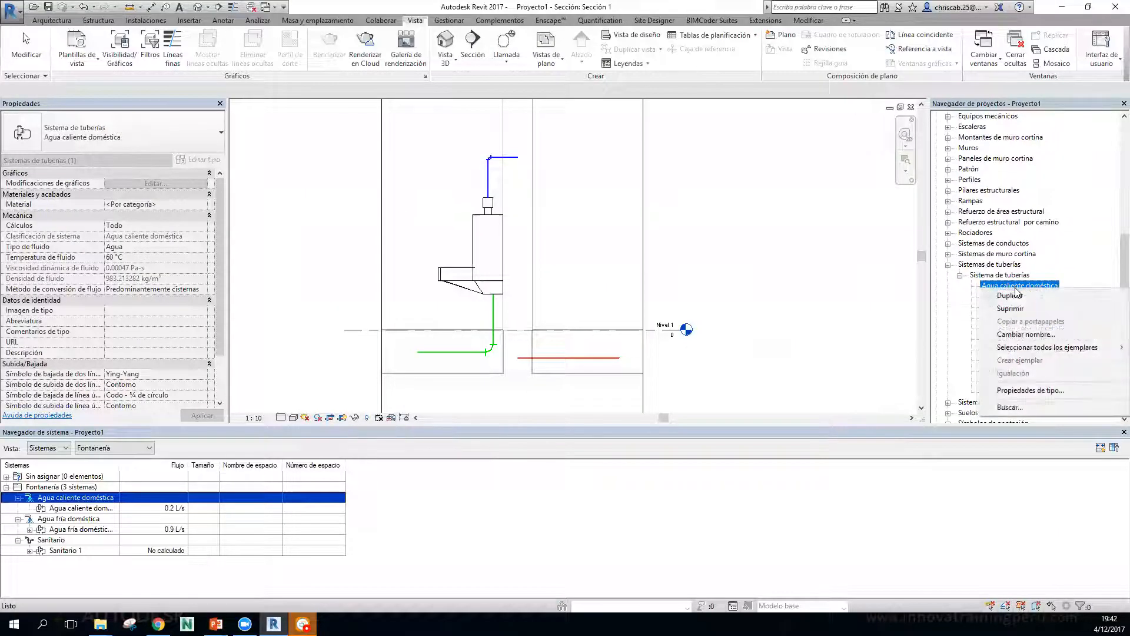
left_click(1057, 391)
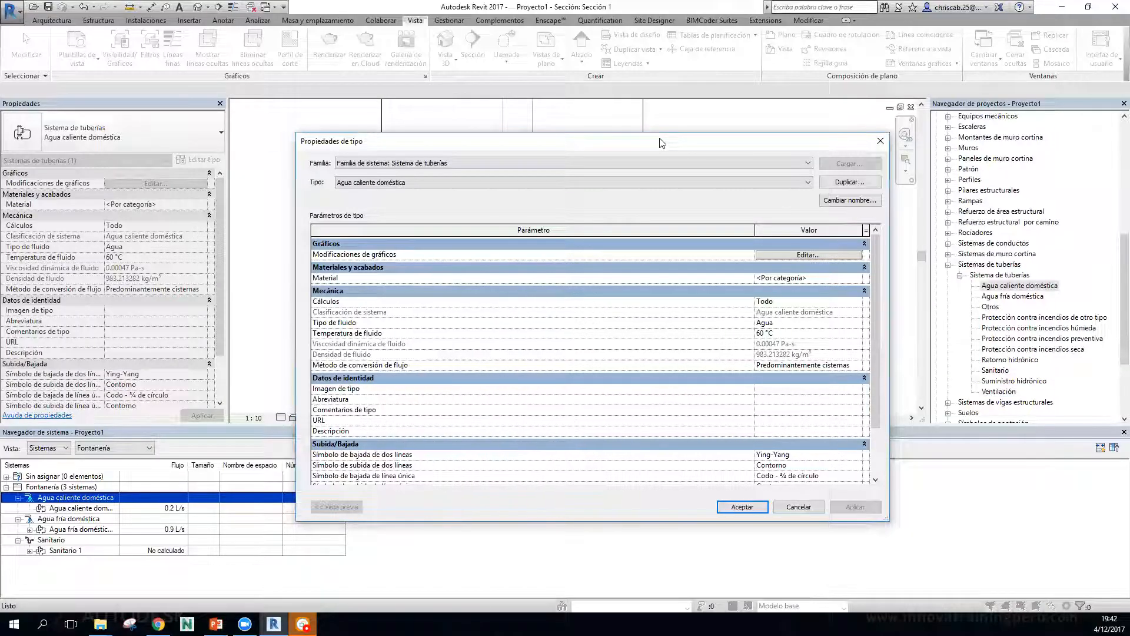
left_click_drag(659, 142, 599, 44)
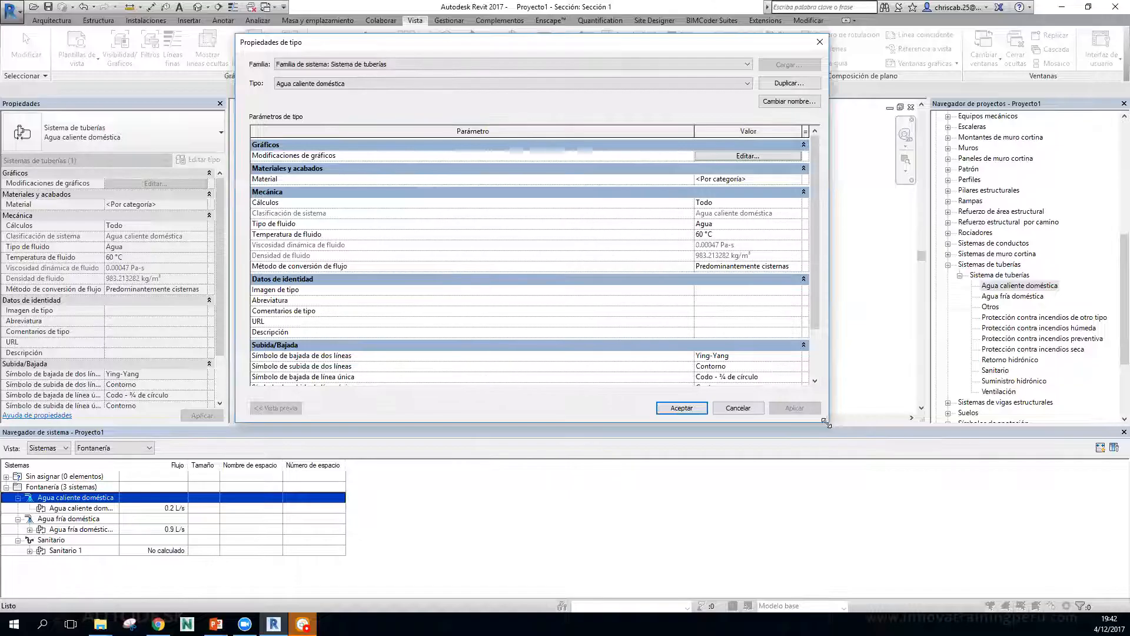
left_click_drag(826, 423, 583, 580)
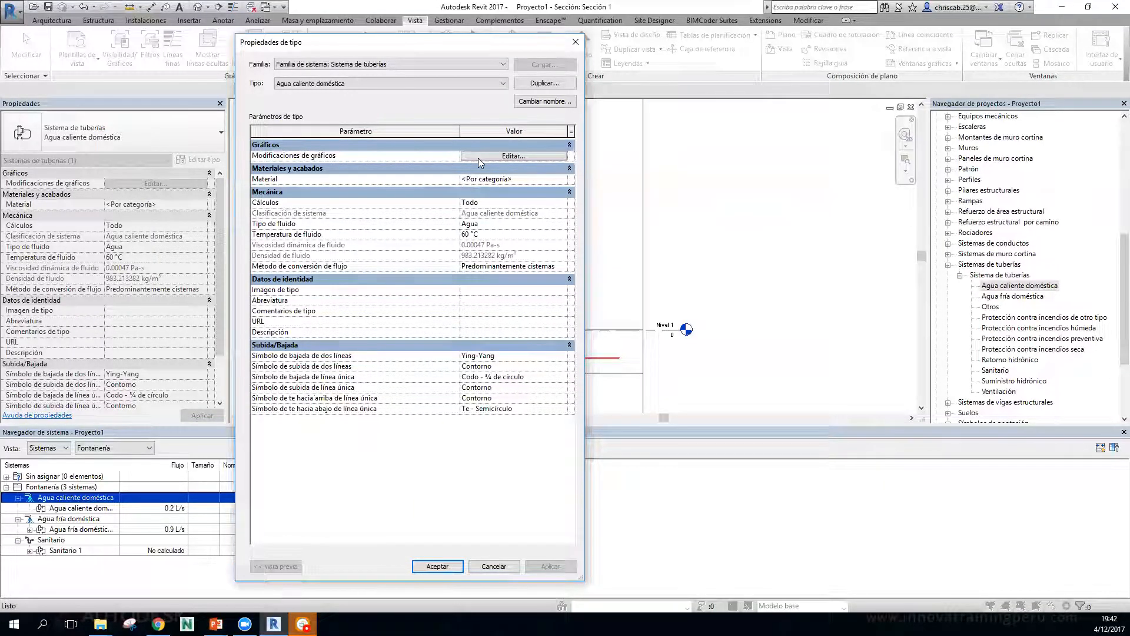
Override the line colour of the Agua caliente doméstica piping system with orange, RGB 255-128-0, and accept its type properties.
left_click(502, 157)
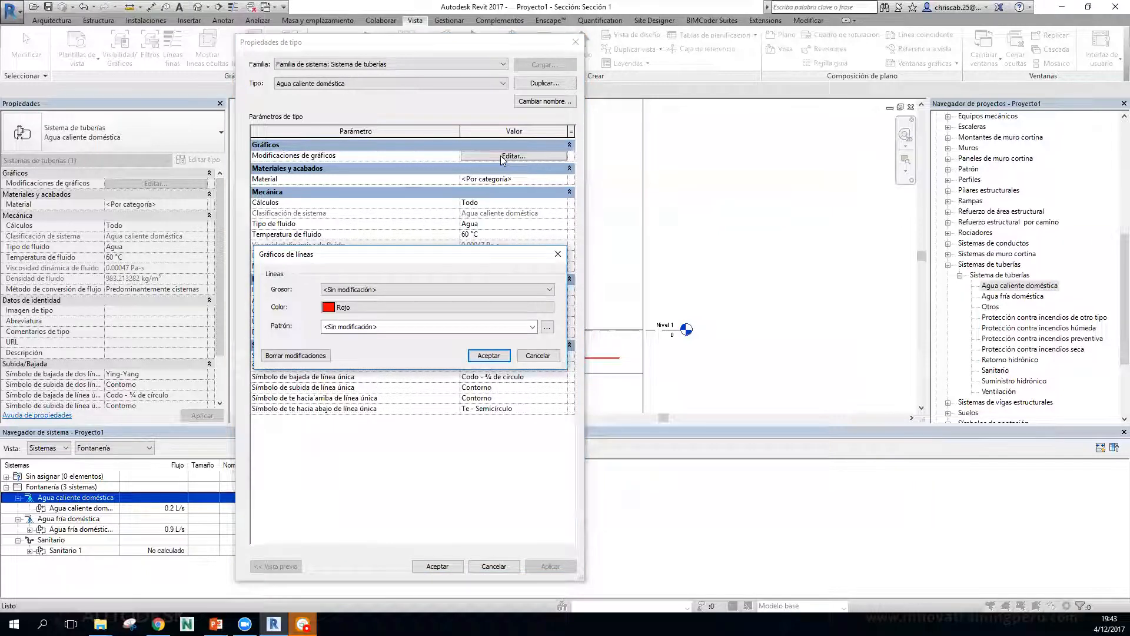
left_click(707, 297)
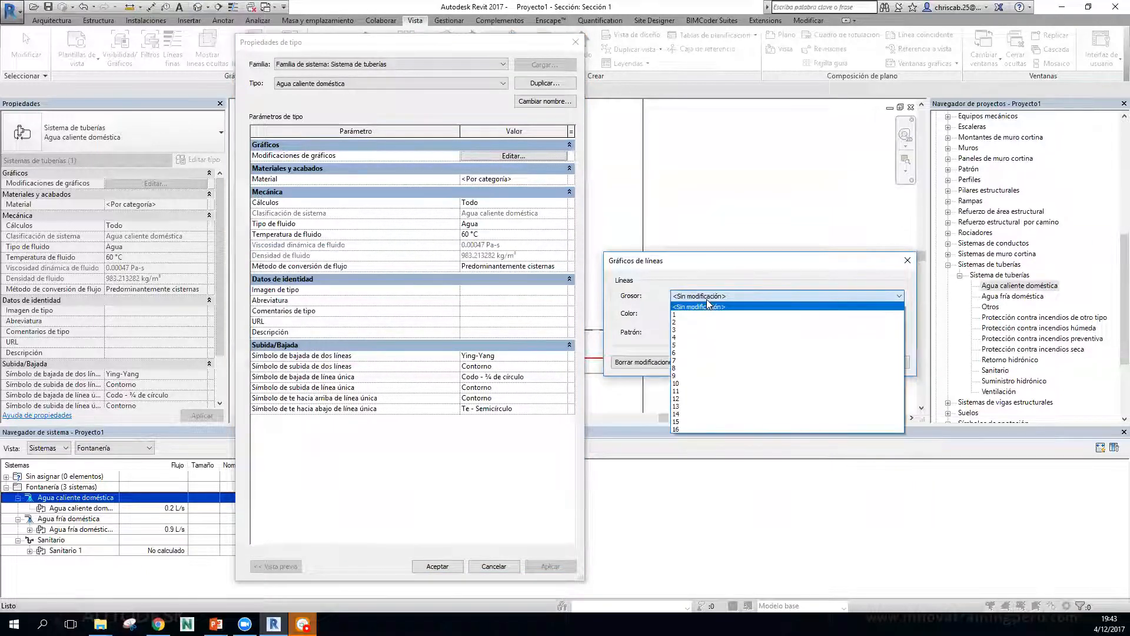
left_click(706, 306)
left_click(696, 313)
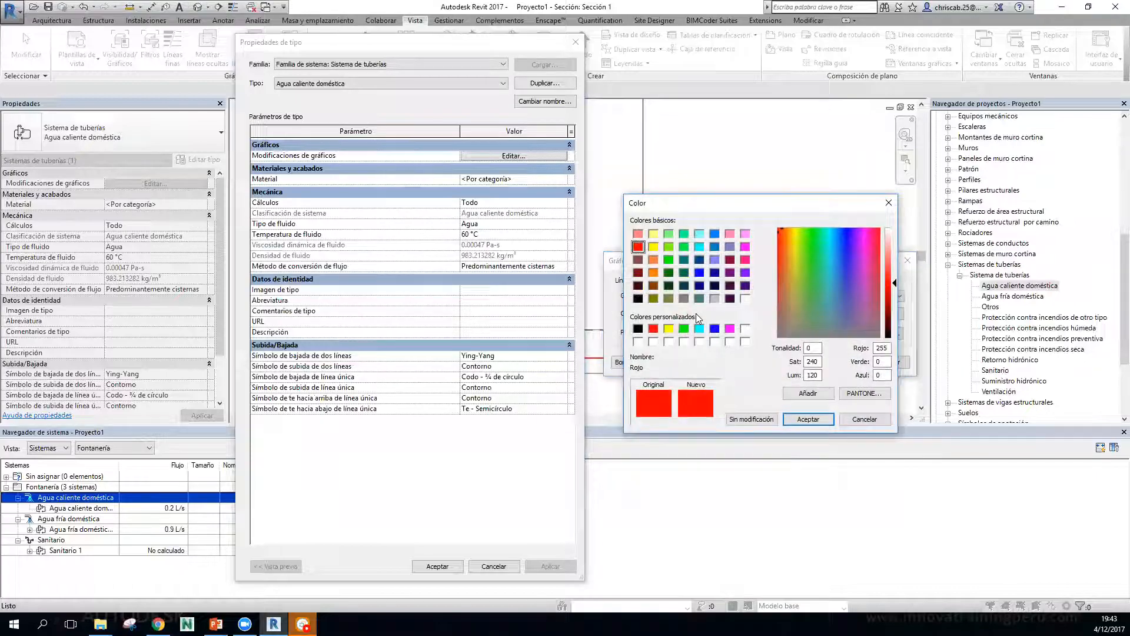
left_click(827, 420)
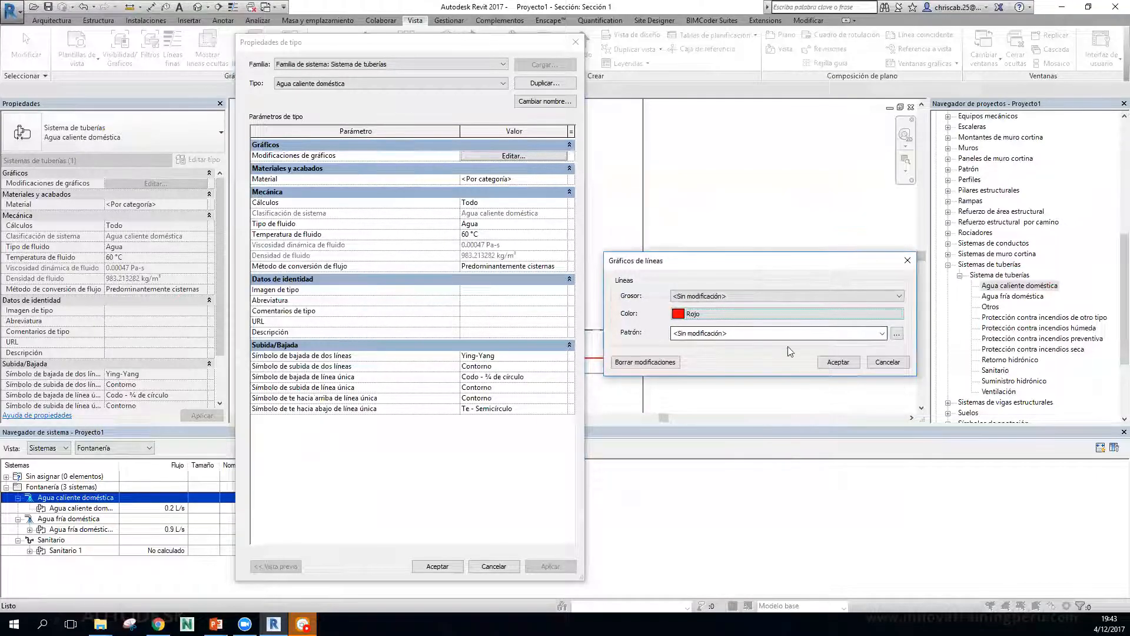
left_click(749, 313)
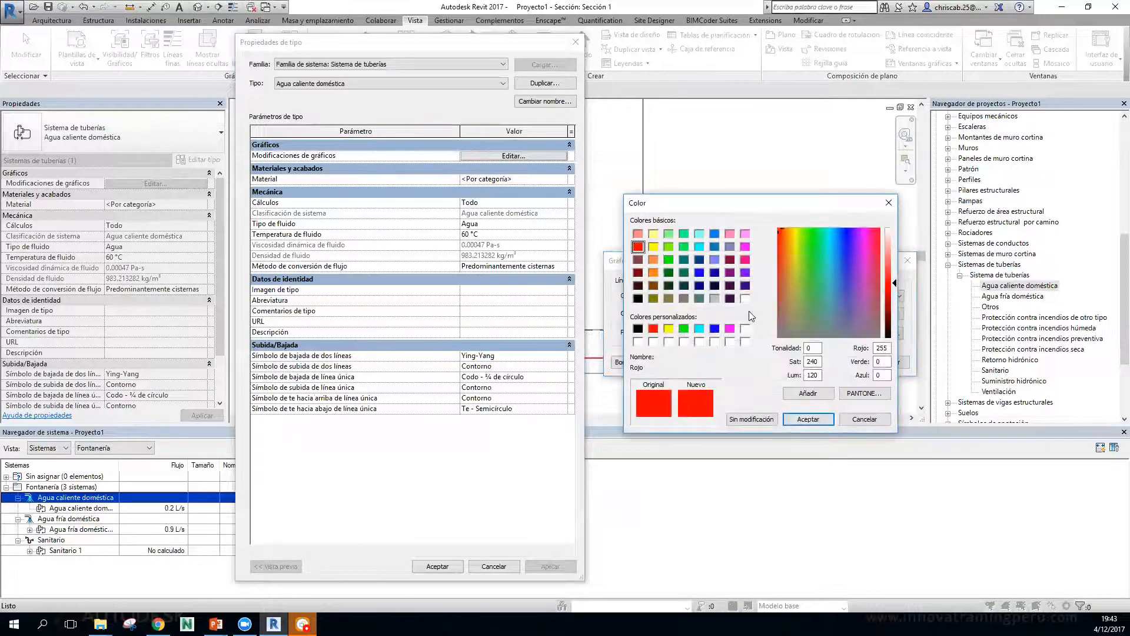
left_click(653, 272)
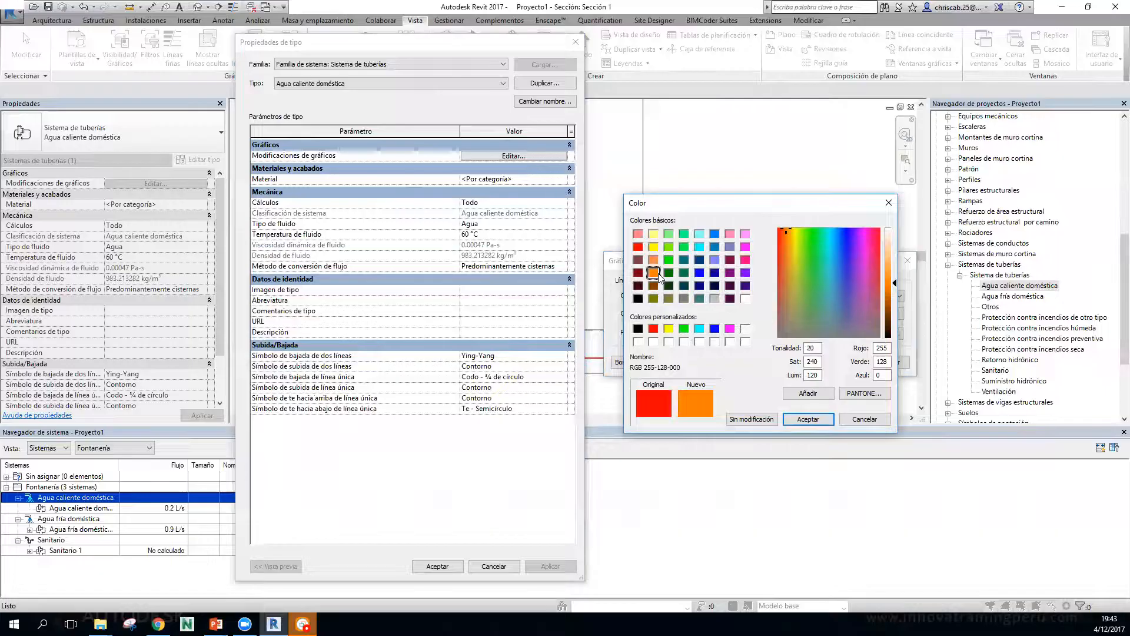
left_click(819, 421)
left_click(838, 362)
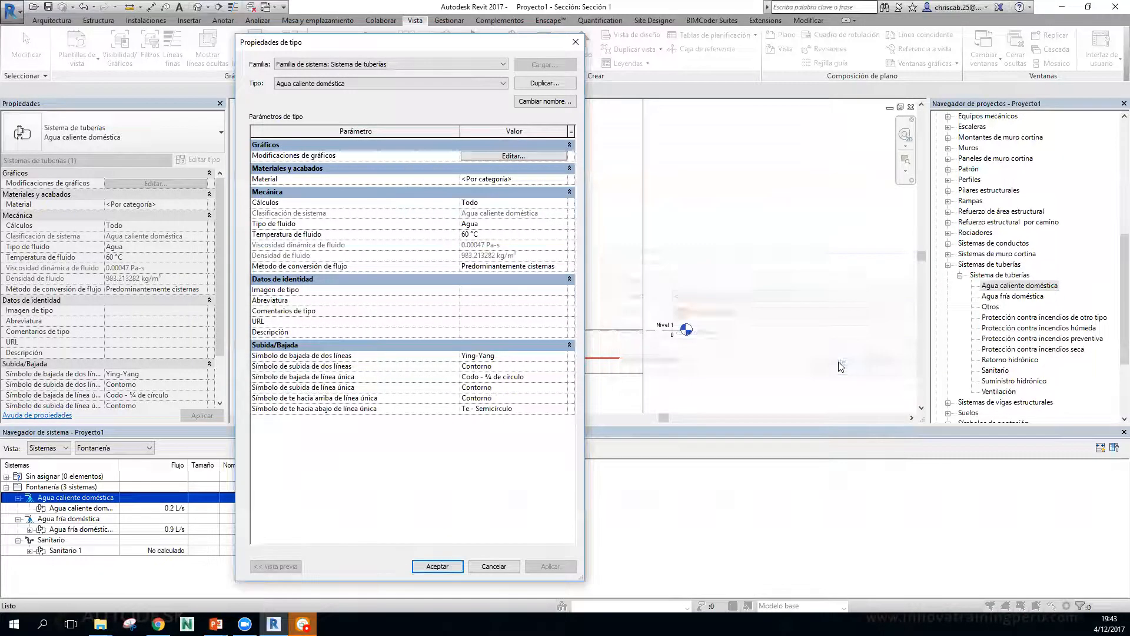
left_click(452, 567)
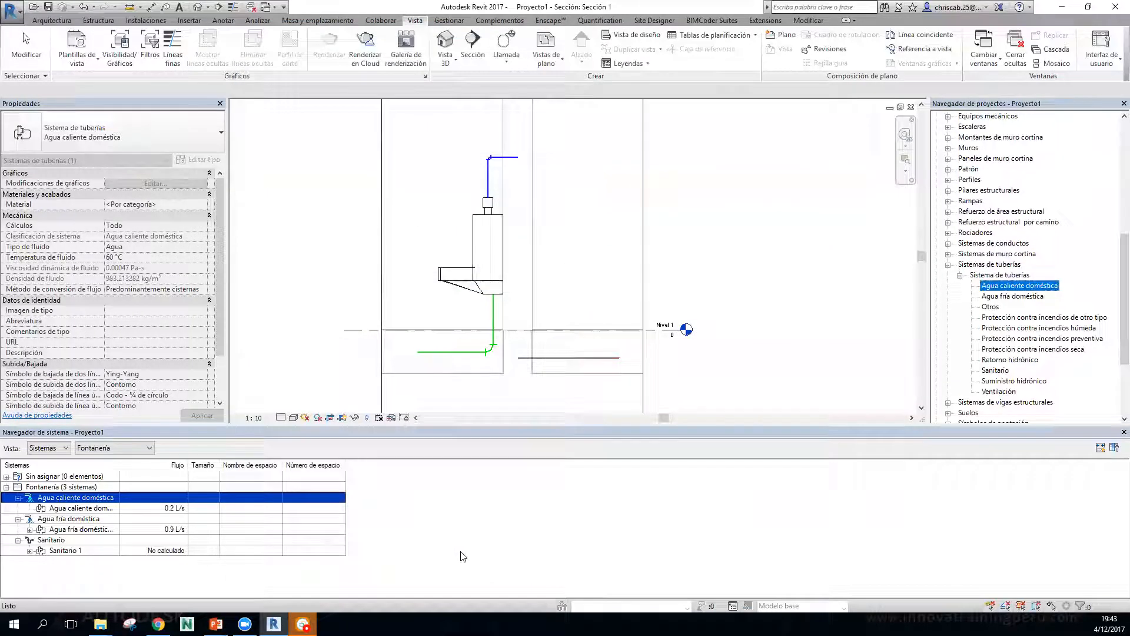
Check the hot-water pipe's new colour in the section and undo the line colour override.
left_click(690, 295)
scroll(563, 389, "up", 2)
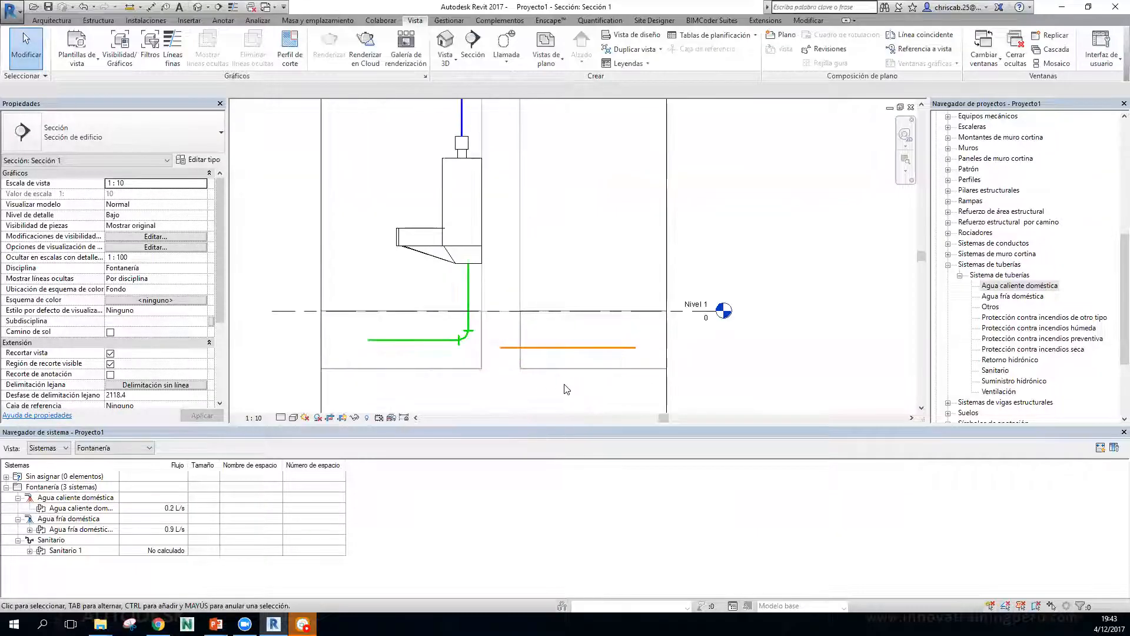
scroll(565, 386, "down", 1)
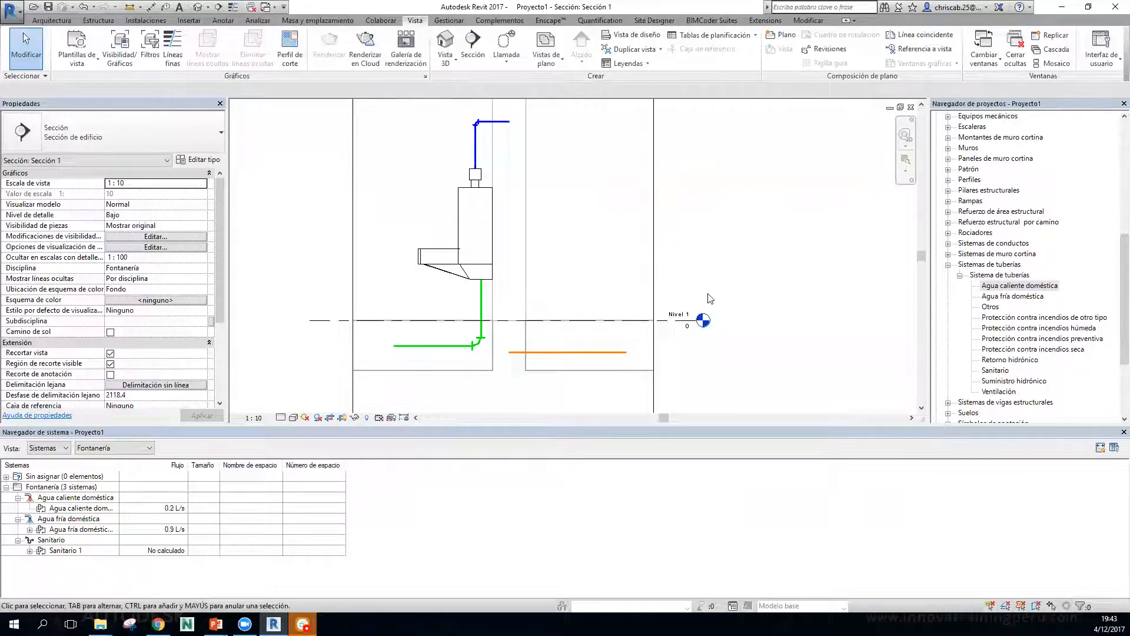
key("ctrl+z")
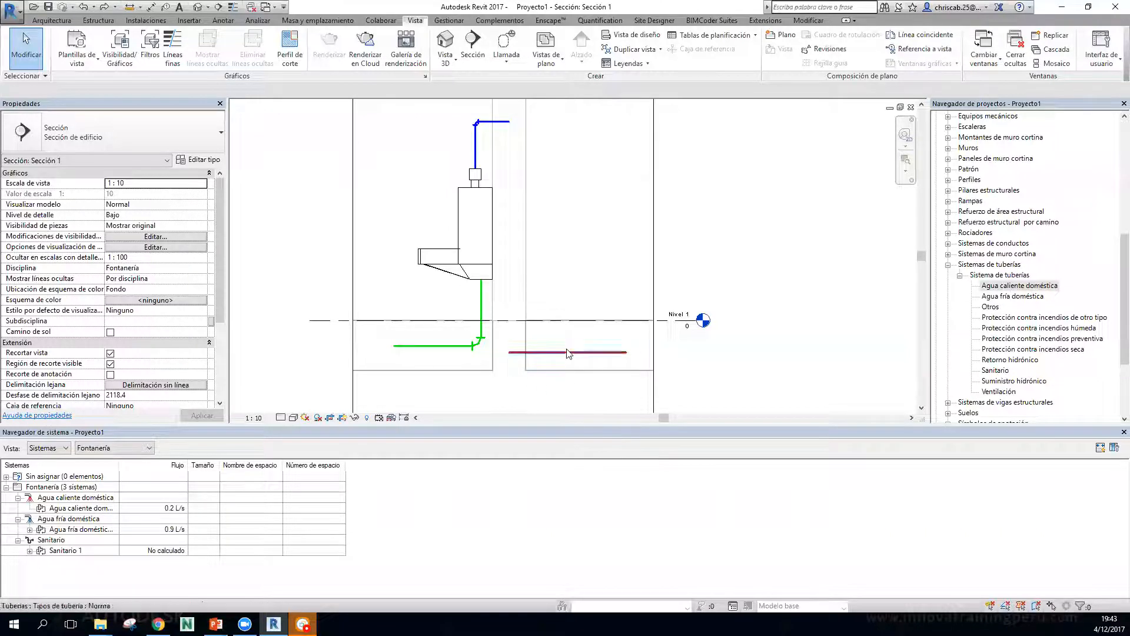
Check which system types are available for the vertical cold-water pipe above the urinal, leaving its Tipo de sistema as is.
middle_click_drag(566, 288, 637, 276)
middle_click_drag(539, 179, 543, 232)
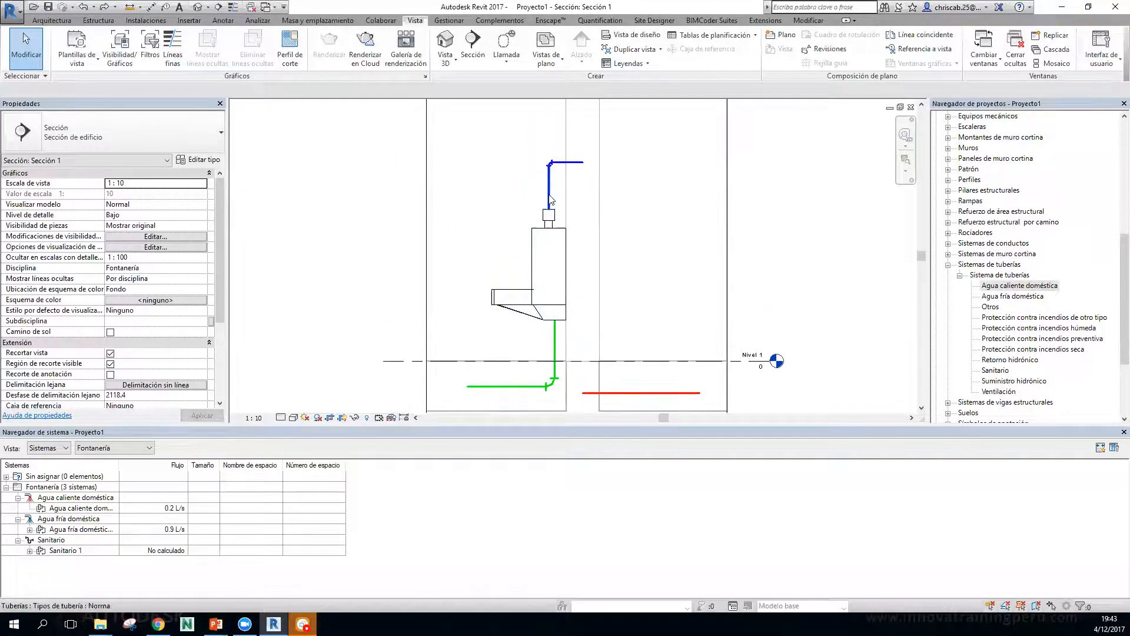
left_click(548, 194)
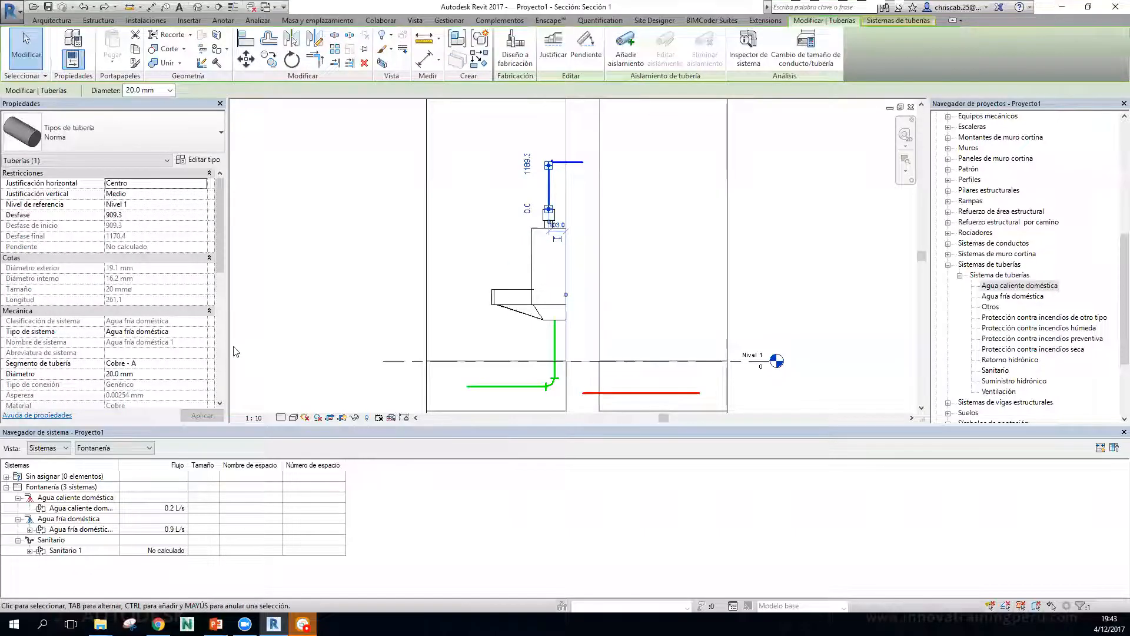
left_click(202, 334)
left_click(202, 333)
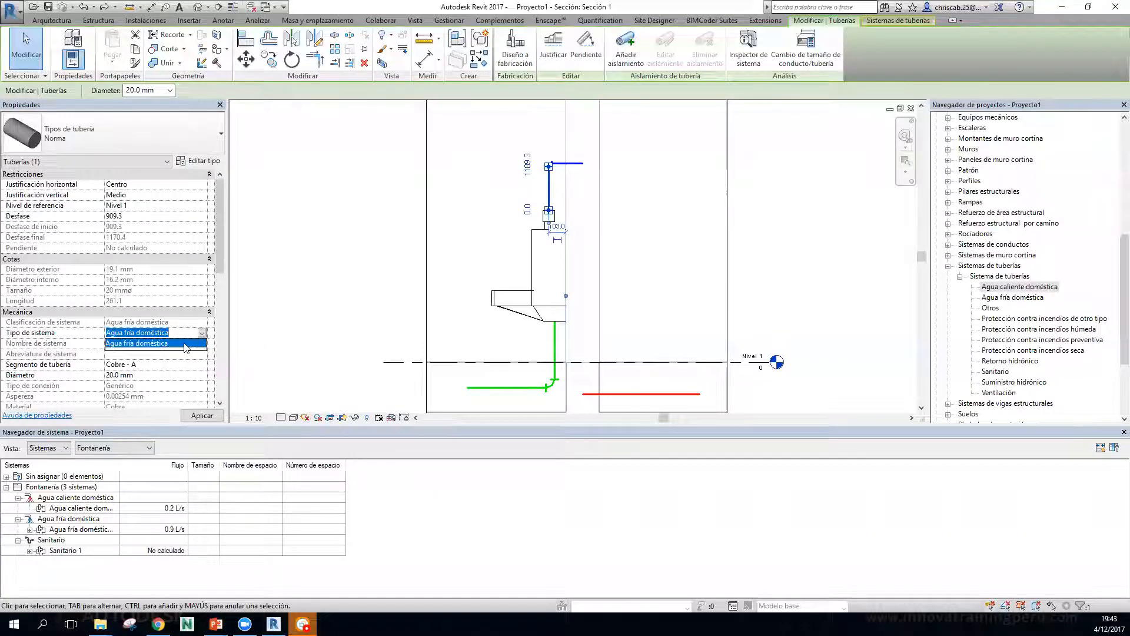
left_click(637, 284)
middle_click_drag(645, 295, 630, 237)
left_click(636, 232)
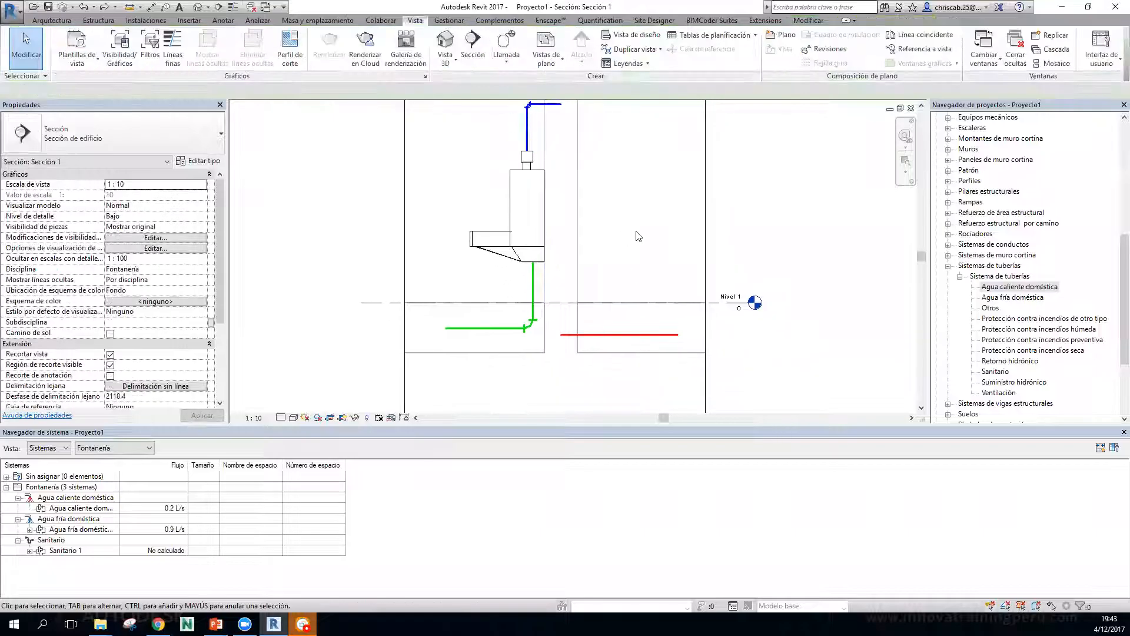
Change the Tipo de sistema of the unconnected horizontal hot-water pipe below Nivel 1 to Sanitario.
left_click(633, 335)
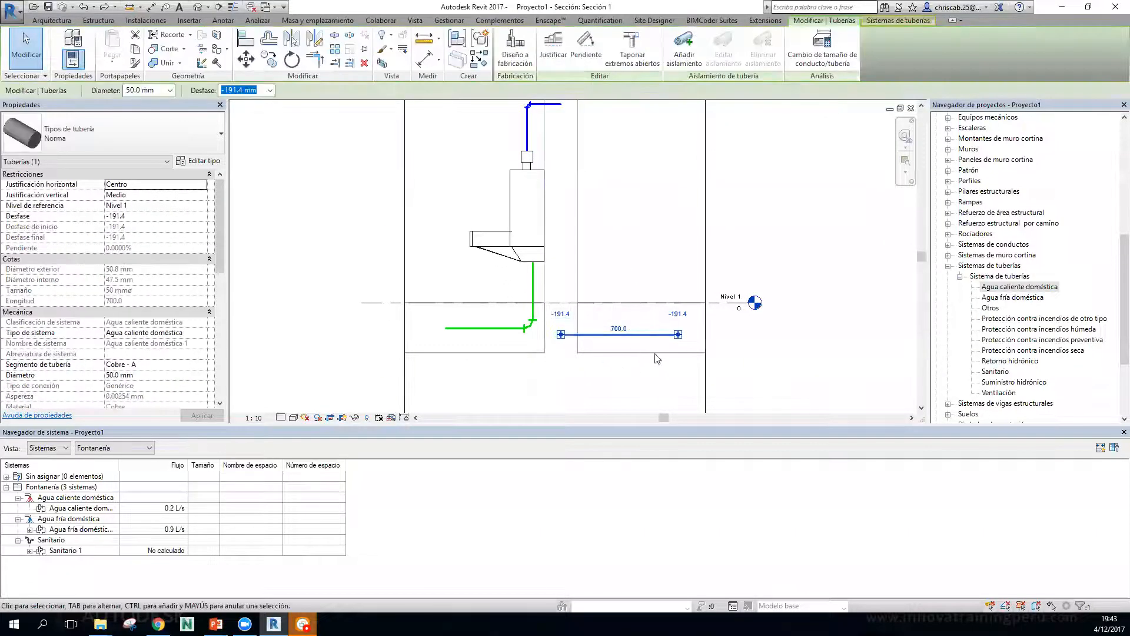
left_click(201, 332)
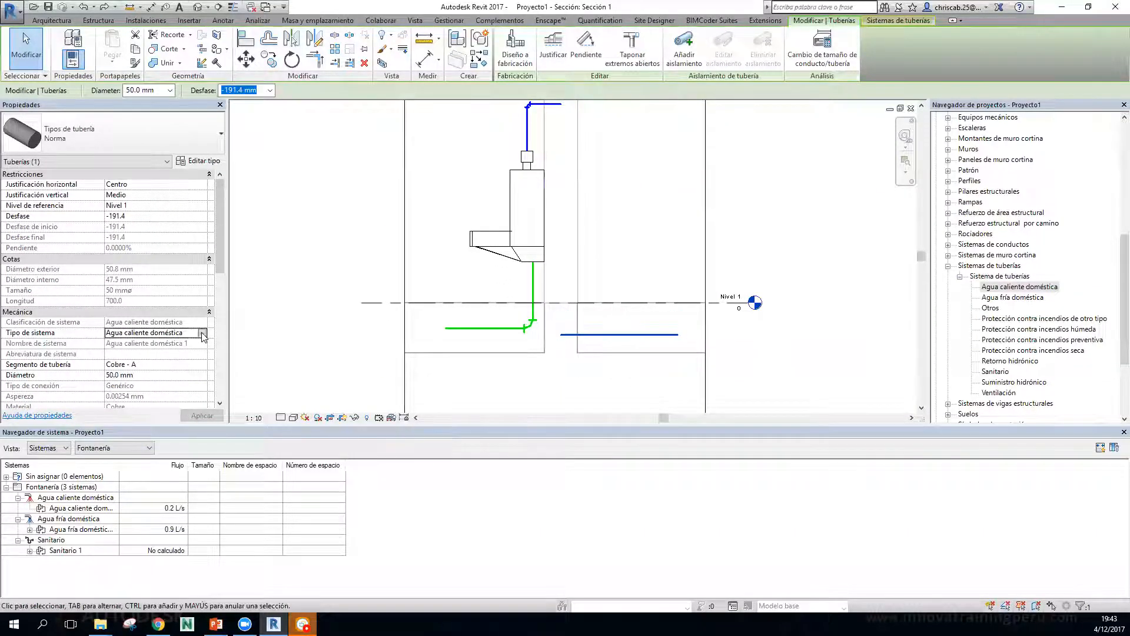
left_click(202, 332)
left_click_drag(236, 360, 235, 377)
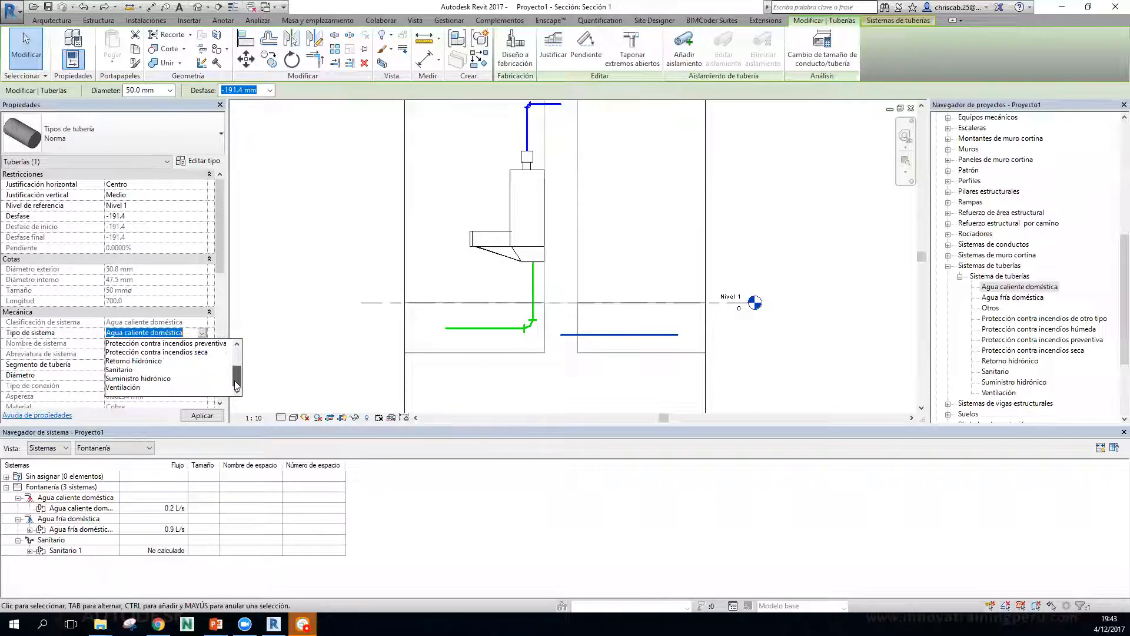
left_click(141, 378)
left_click(685, 253)
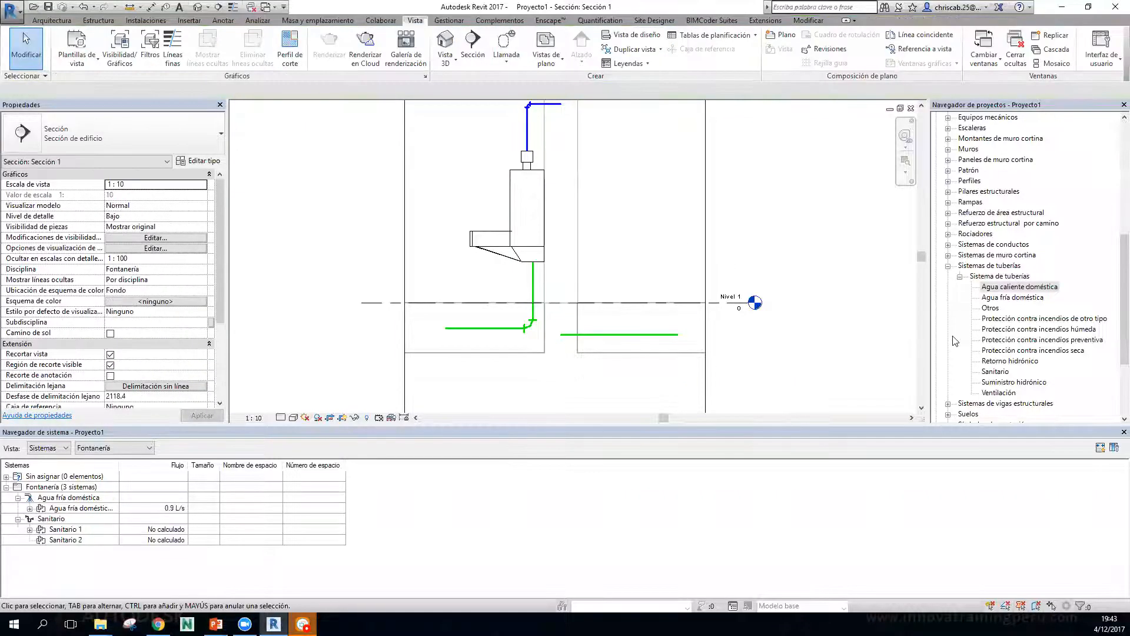
Select the wall-mounted urinal in the section and examine its water inlet and drain connectors.
middle_click_drag(824, 254, 814, 327)
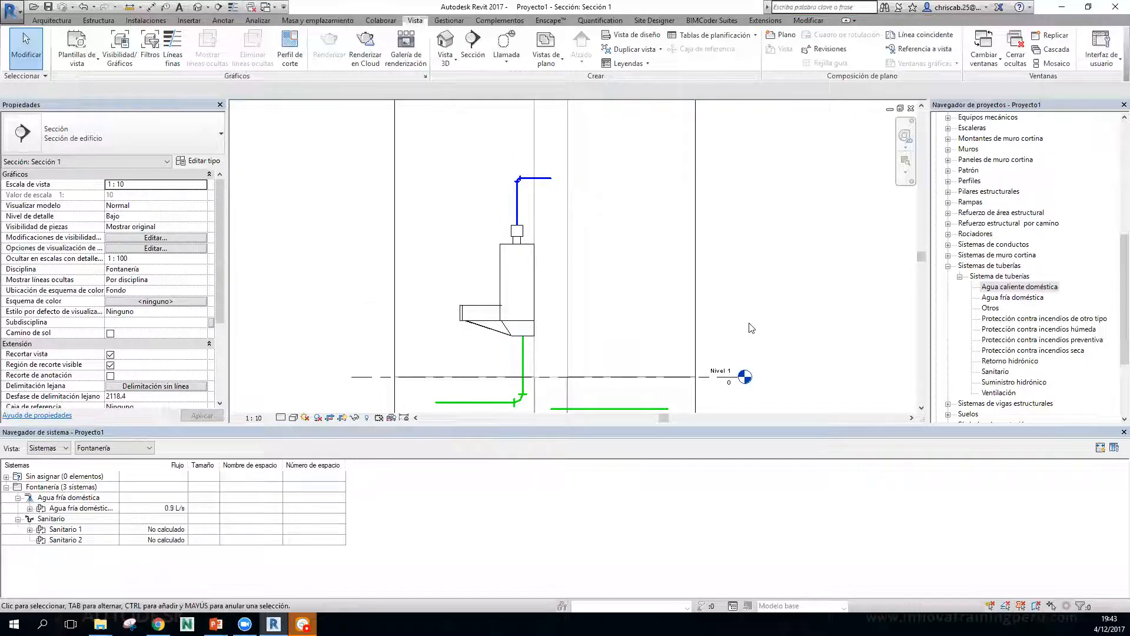
left_click(505, 299)
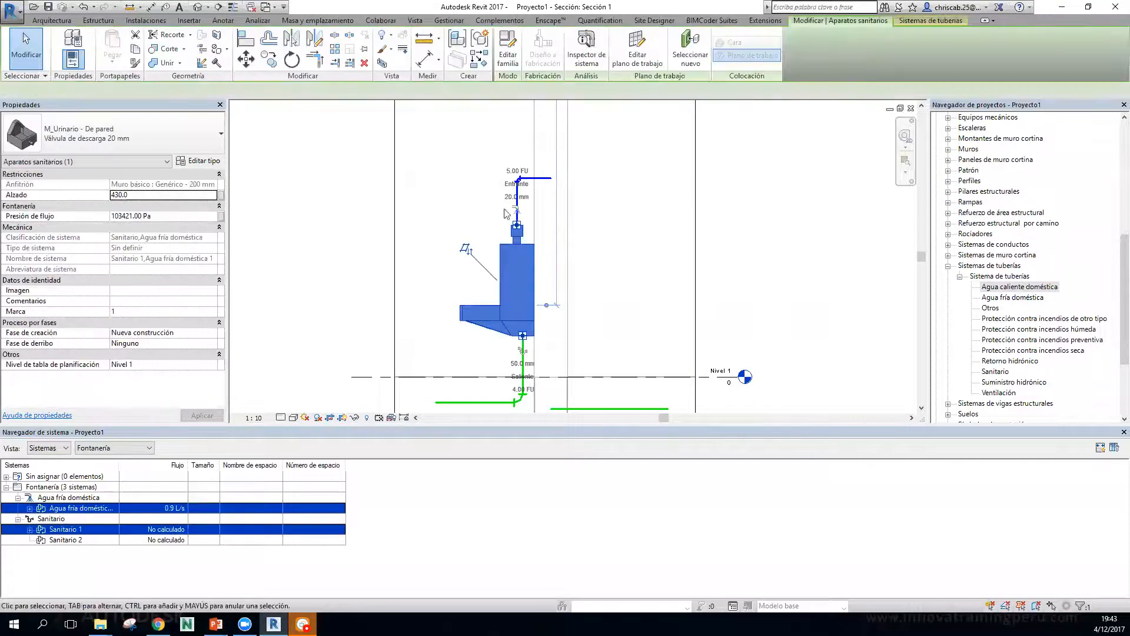
scroll(528, 219, "up", 3)
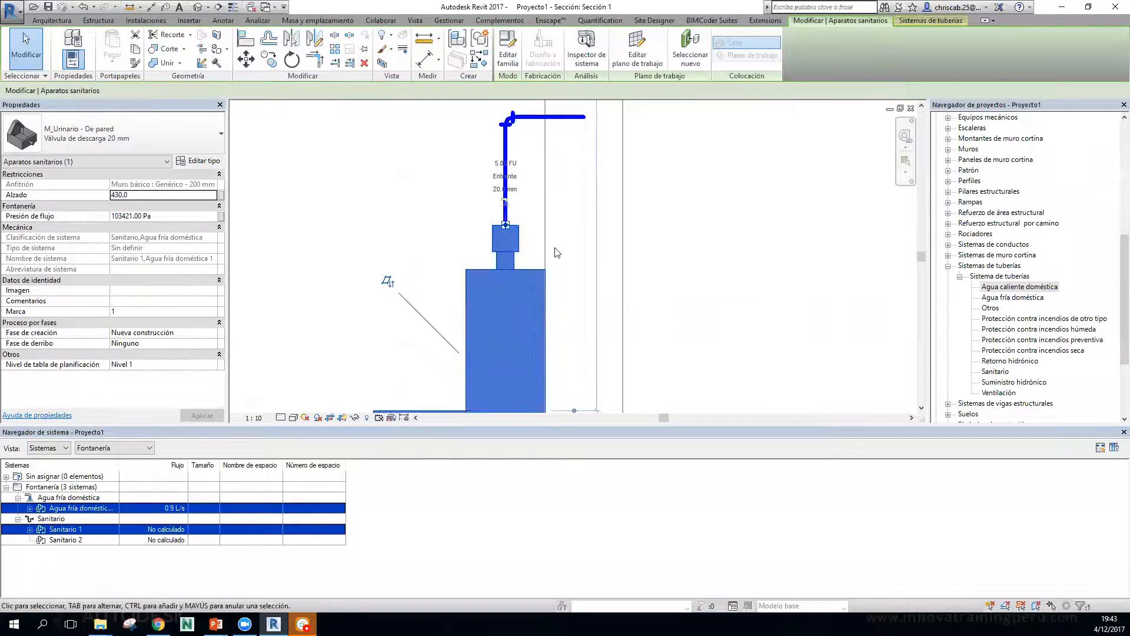
scroll(557, 253, "down", 3)
left_click(642, 305)
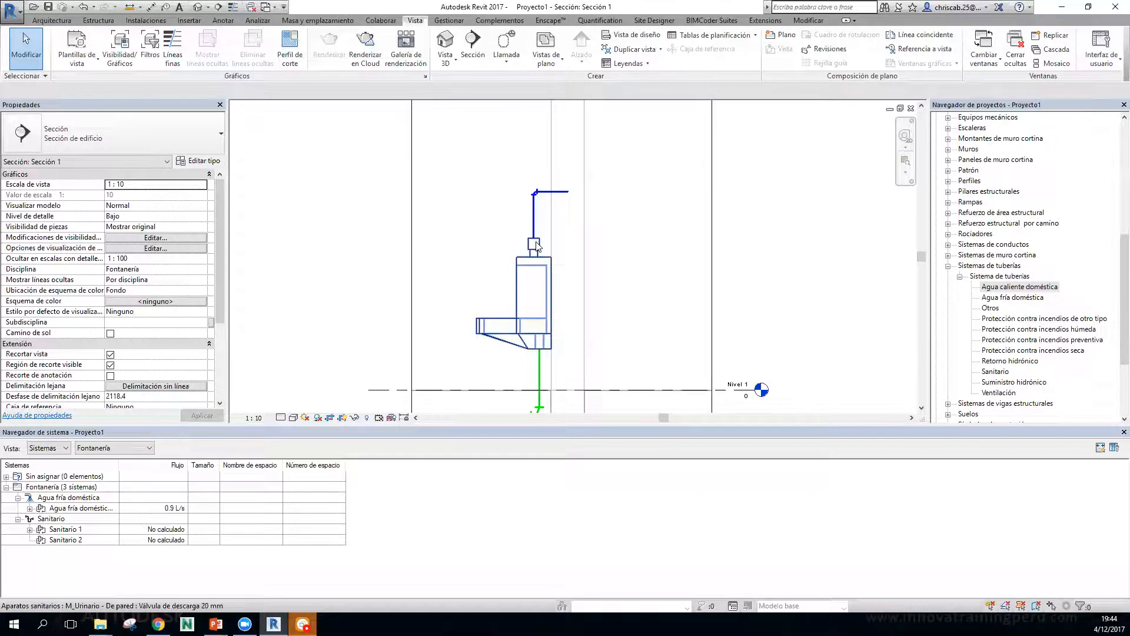
middle_click_drag(588, 277, 580, 231)
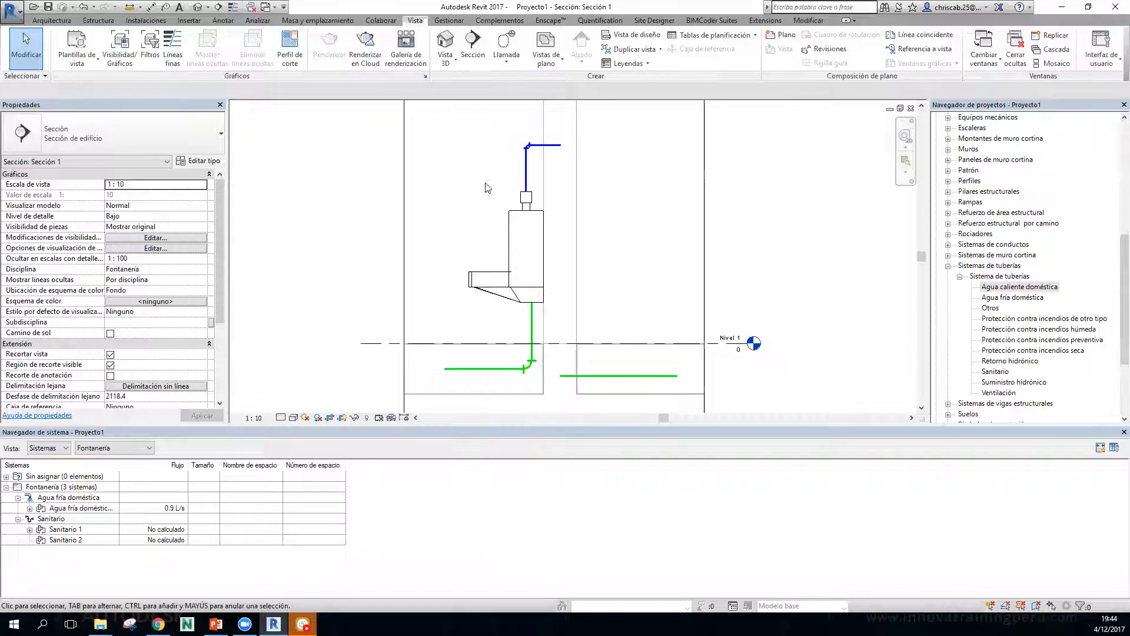
Review the Tipo de sistema options of the pipe joined to the urinal's inlet again, keeping Agua fría doméstica.
left_click(528, 176)
left_click(202, 332)
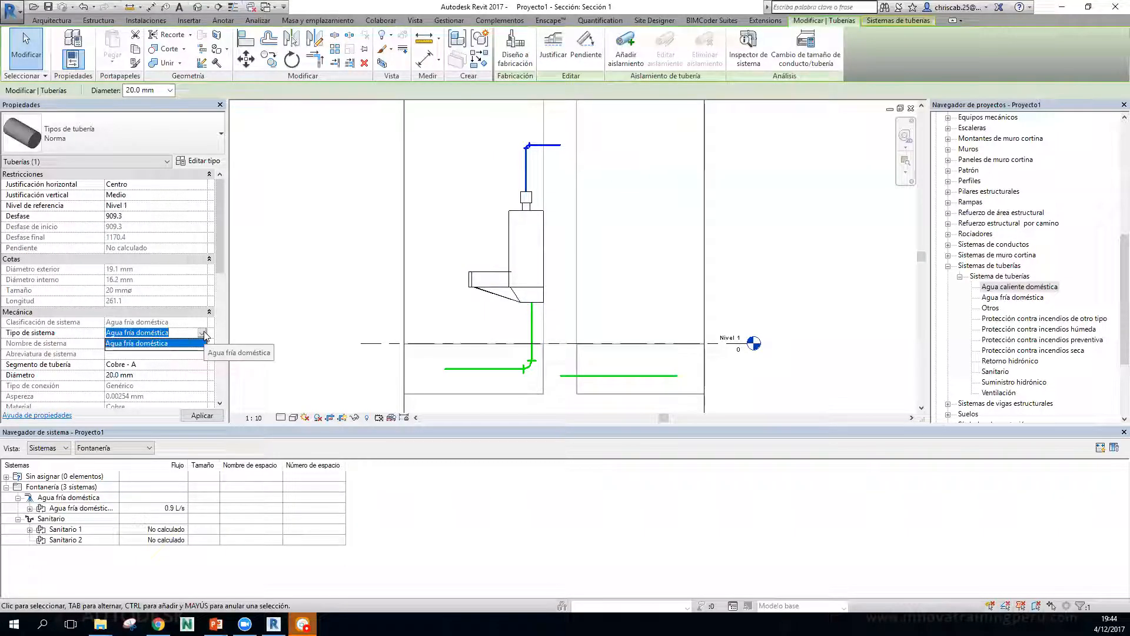
left_click(148, 343)
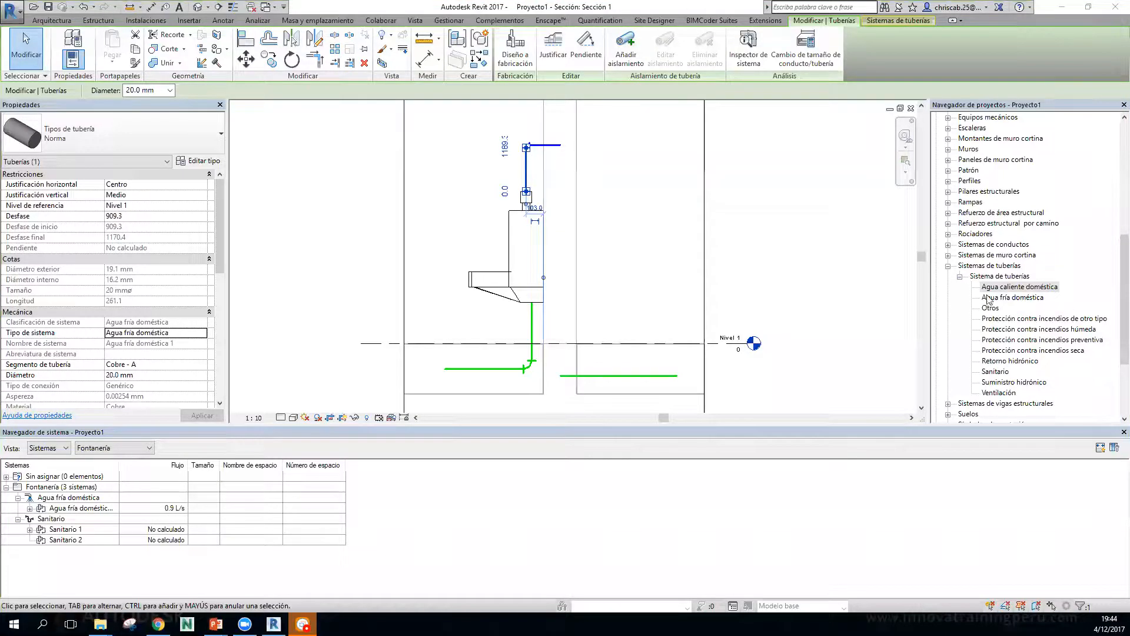
Close the System Browser and deselect the cold-water pipe so the section fills the drawing area.
scroll(584, 325, "up", 3)
scroll(586, 326, "down", 5)
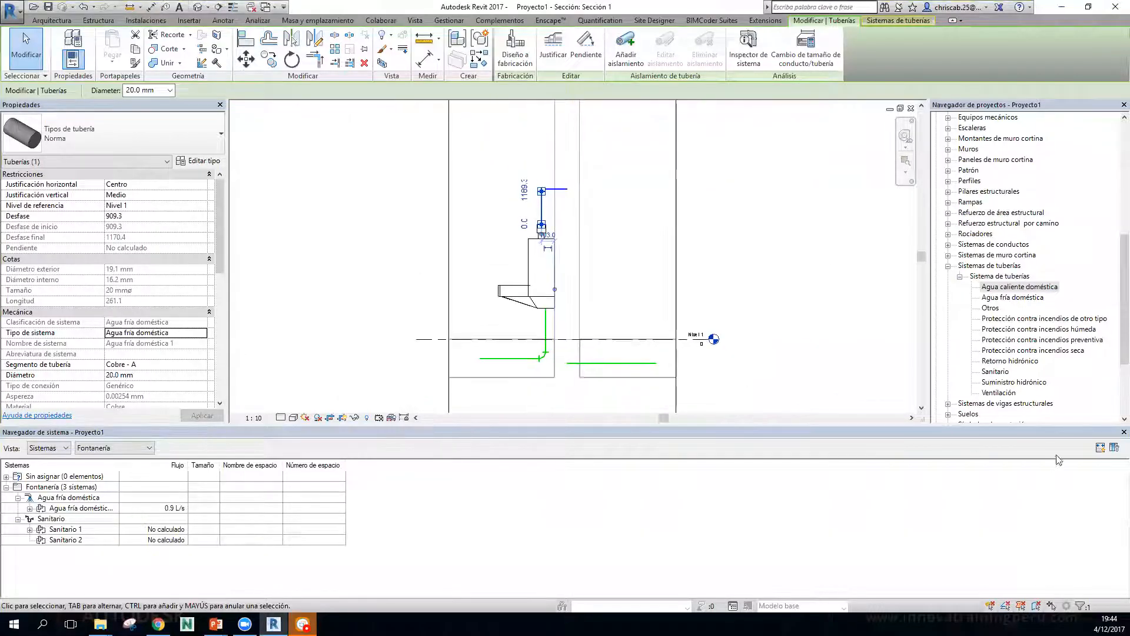
left_click(1123, 432)
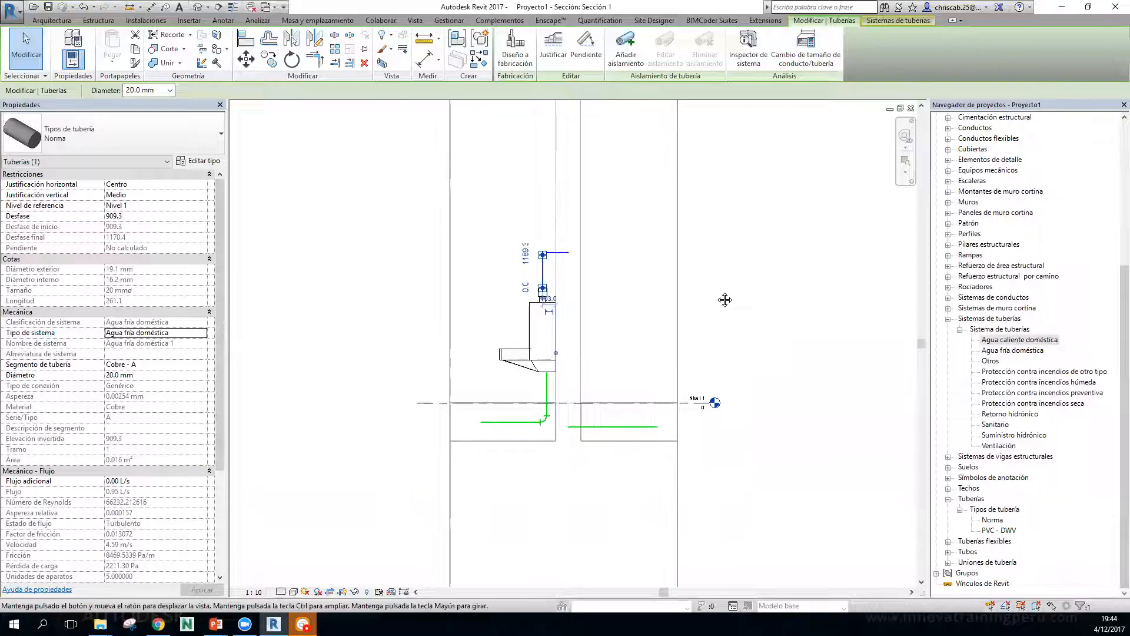
left_click(608, 330)
scroll(574, 390, "up", 1)
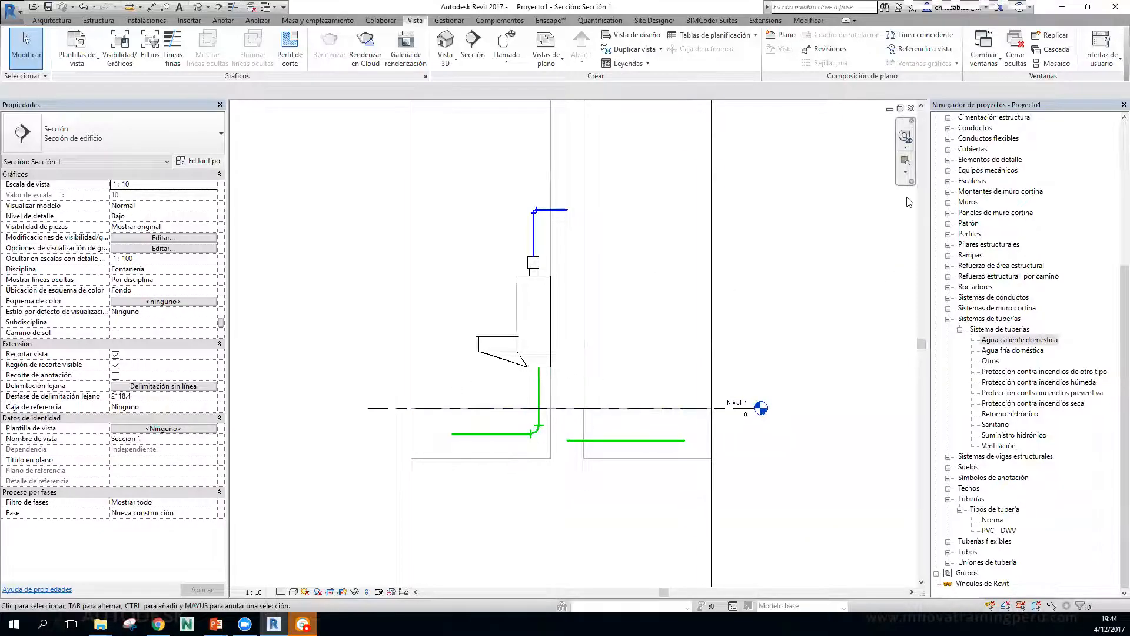
Open the default 3D view and frame the urinal with its supply and drain pipes.
left_click(198, 7)
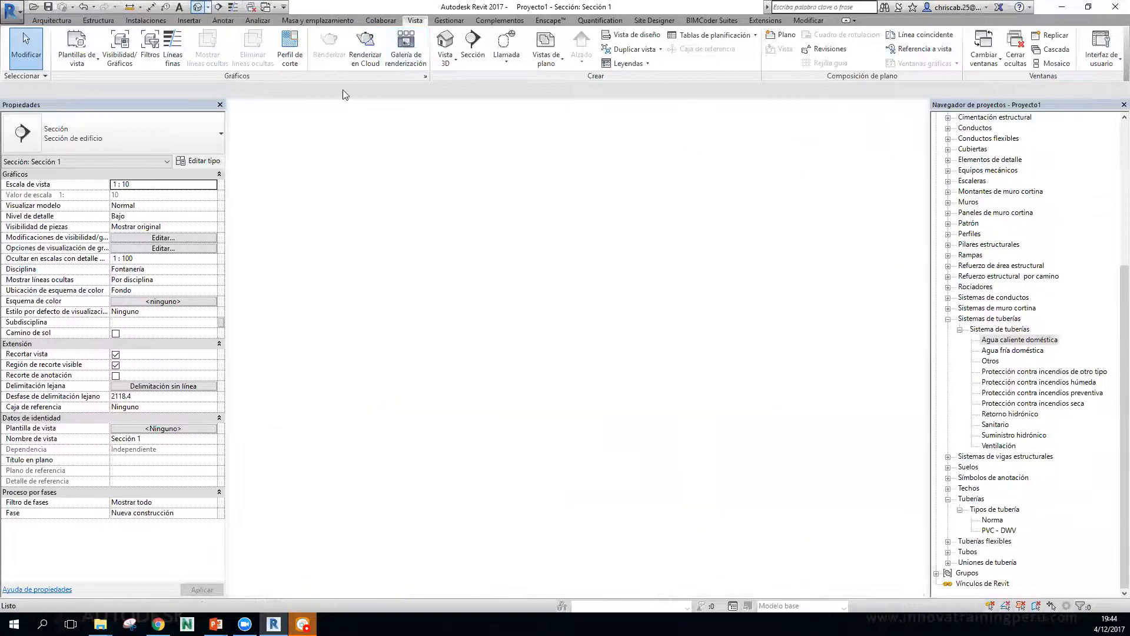
scroll(610, 351, "down", 2)
middle_click_drag(516, 470, 717, 451, "shift")
scroll(503, 346, "up", 2)
scroll(639, 340, "up", 4)
middle_click_drag(691, 350, 659, 263)
middle_click_drag(730, 467, 704, 282)
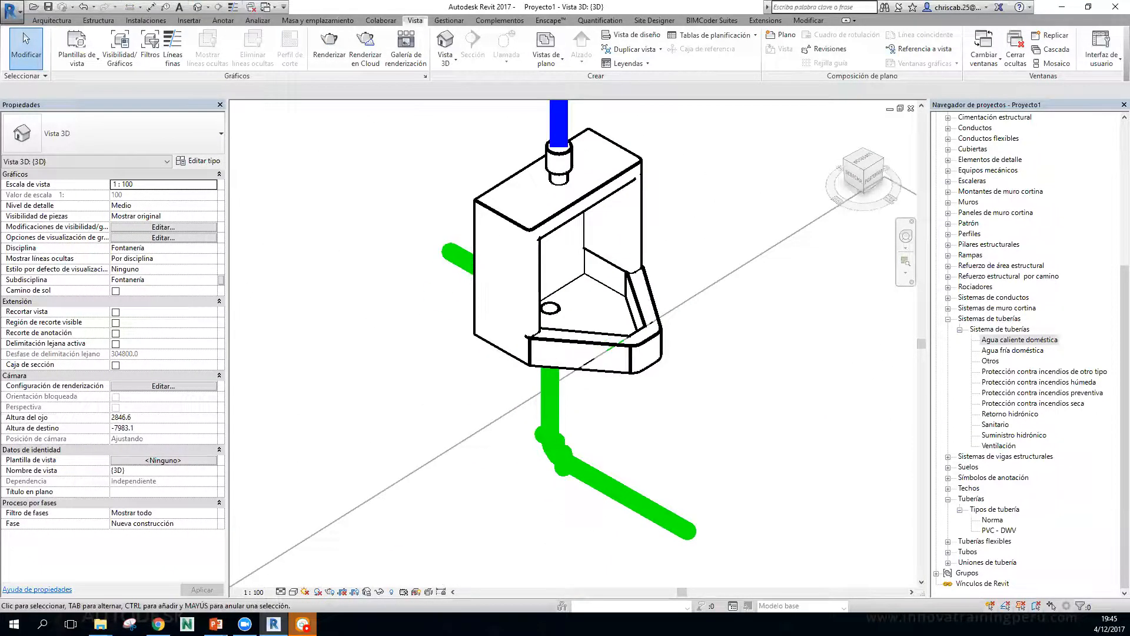
Set the 3D view's detail level to Alto and inspect the pipes around the urinal.
left_click(281, 592)
left_click(284, 580)
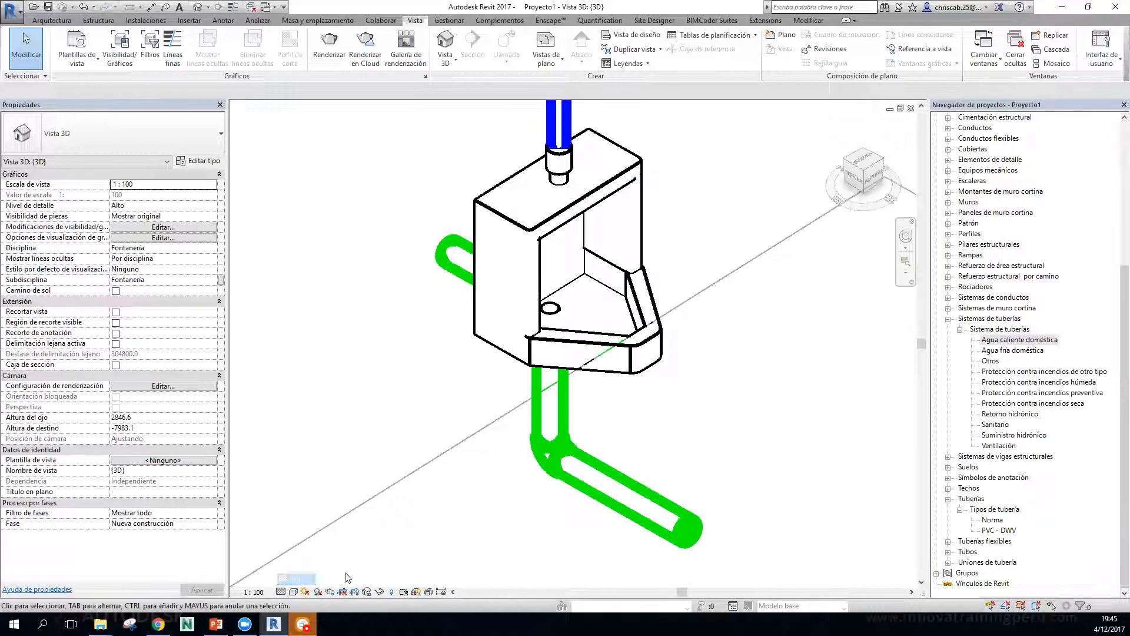
scroll(659, 465, "down", 1)
scroll(710, 421, "down", 2)
middle_click_drag(724, 434, 673, 320, "shift")
scroll(674, 319, "up", 2)
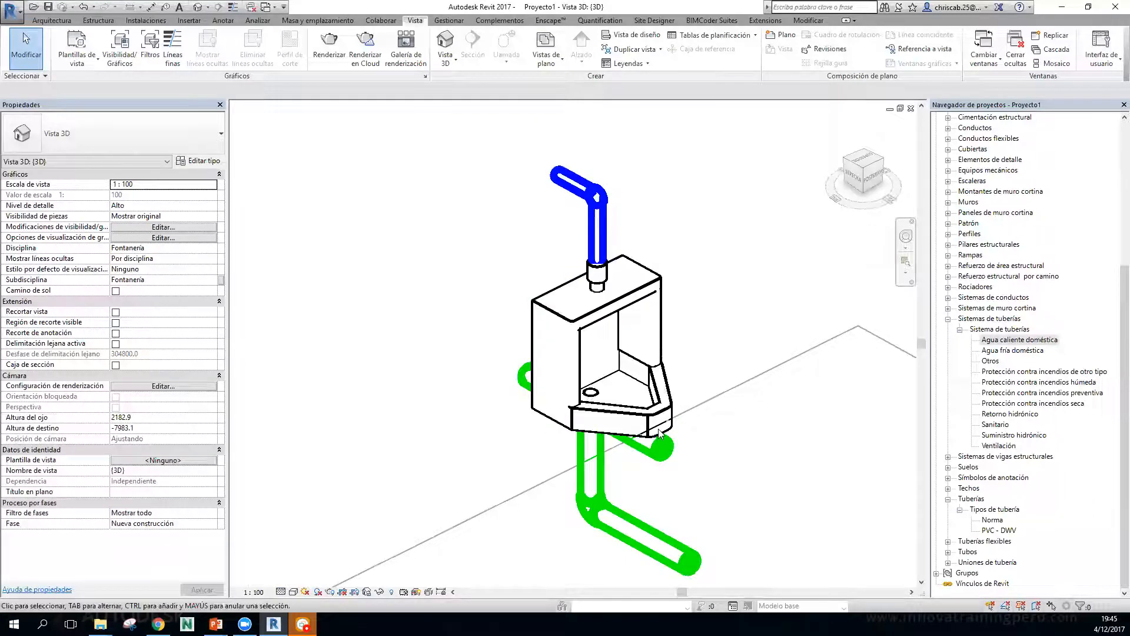
Turn on thin lines in the 3D view and set the view scale to 1:50.
left_click(233, 7)
middle_click_drag(725, 335, 656, 385, "shift")
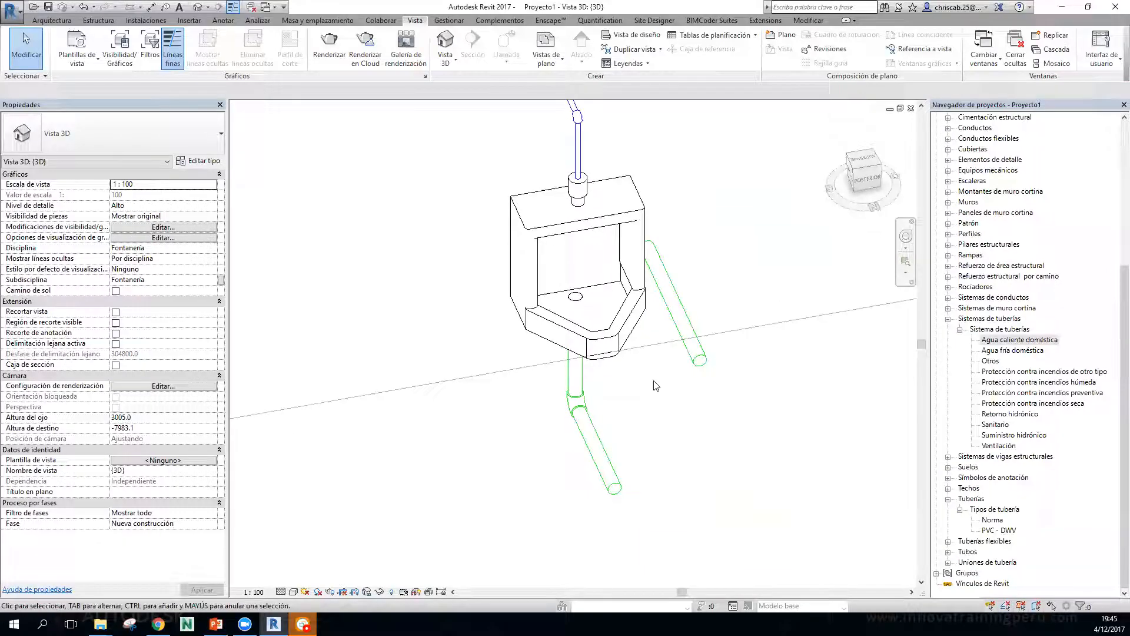
left_click(254, 591)
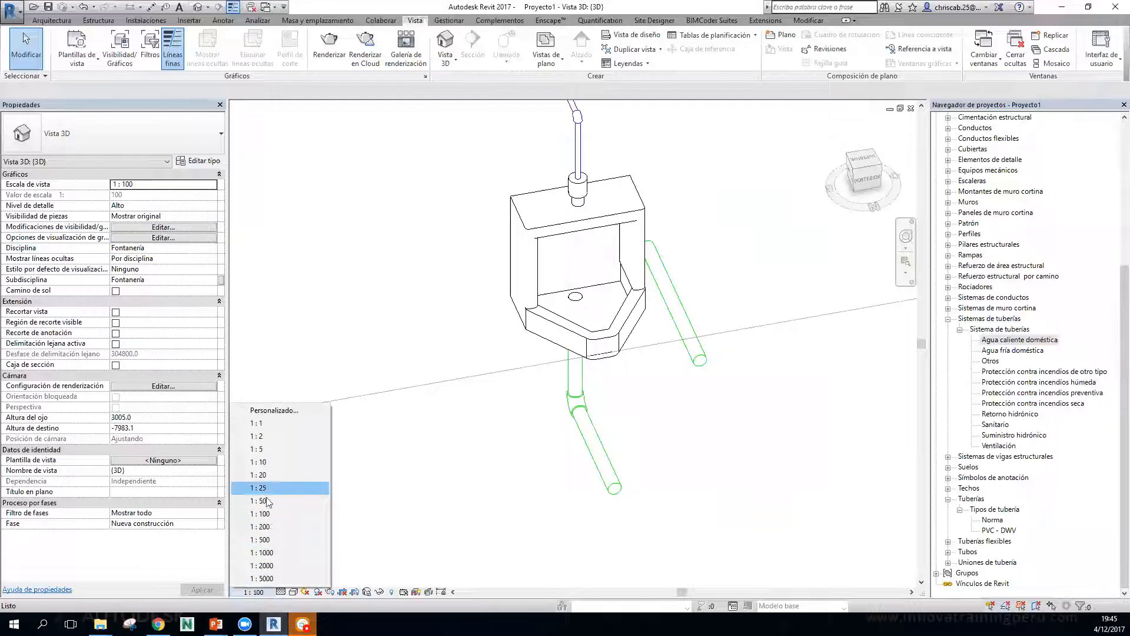
left_click(262, 501)
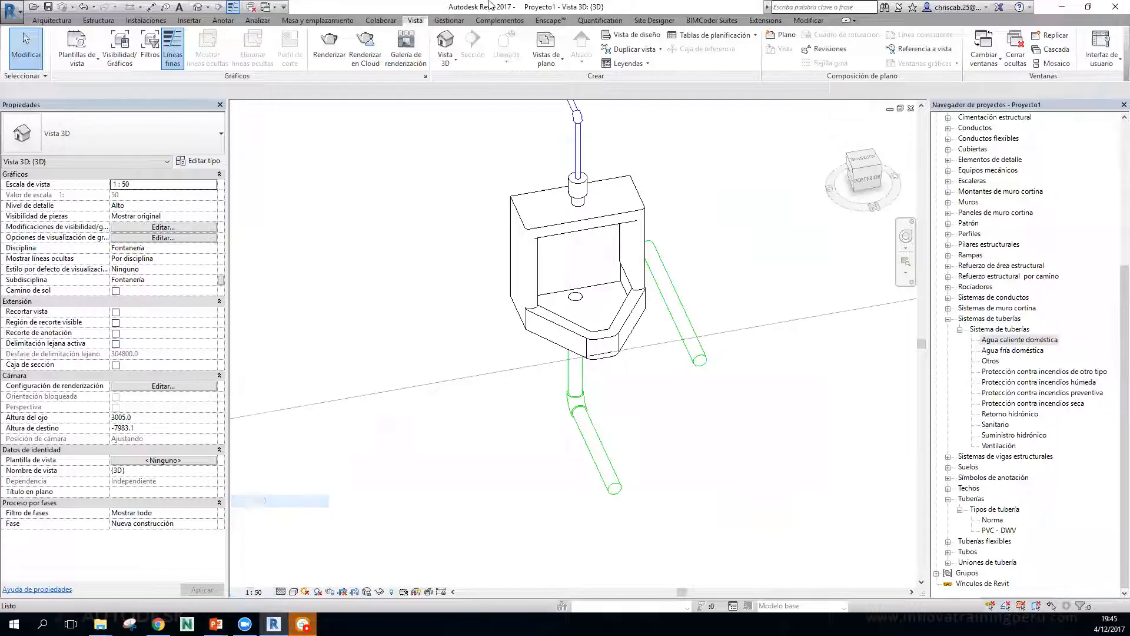
Turn off thin lines and inspect the line thickness of the urinal and its pipes in 3D.
left_click(233, 8)
mouse_move(635, 365)
middle_mouse_down("shift")
mouse_move(747, 433)
mouse_move(858, 459)
mouse_move(787, 461)
mouse_move(774, 415)
mouse_move(783, 301)
mouse_move(648, 361)
mouse_move(719, 398)
mouse_move(789, 384)
mouse_move(644, 354)
mouse_move(623, 411)
mouse_move(735, 302)
mouse_move(729, 250)
mouse_move(633, 224)
mouse_move(606, 191)
middle_mouse_up("shift")
scroll(605, 185, "up", 4)
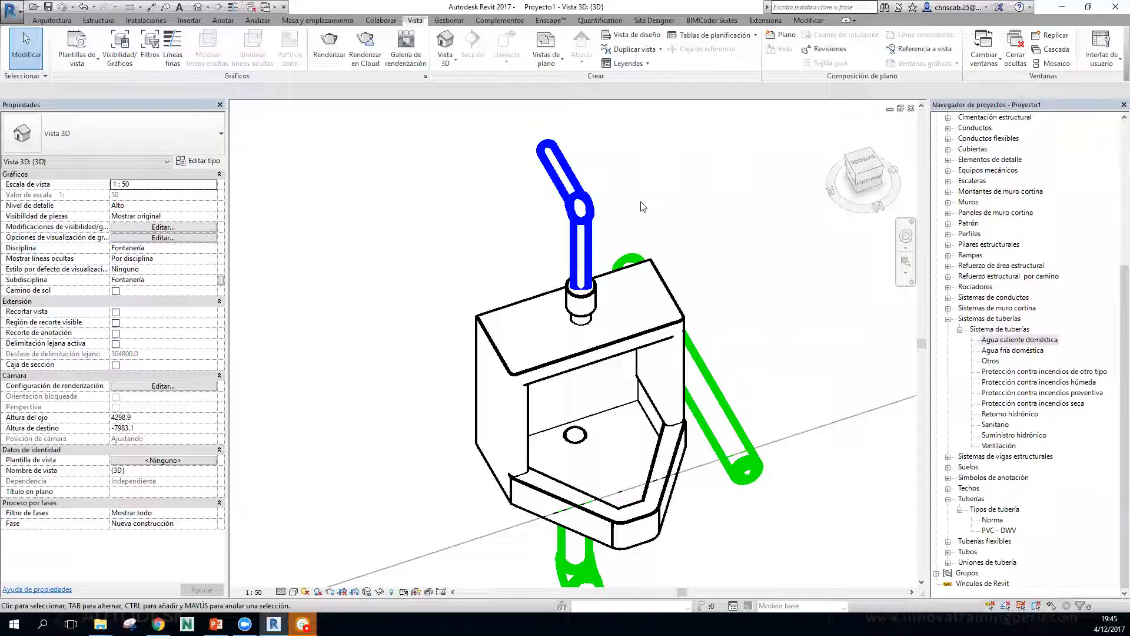
Set the projection line weight of the Tuberías category to 3 in the project's object styles.
left_click(450, 20)
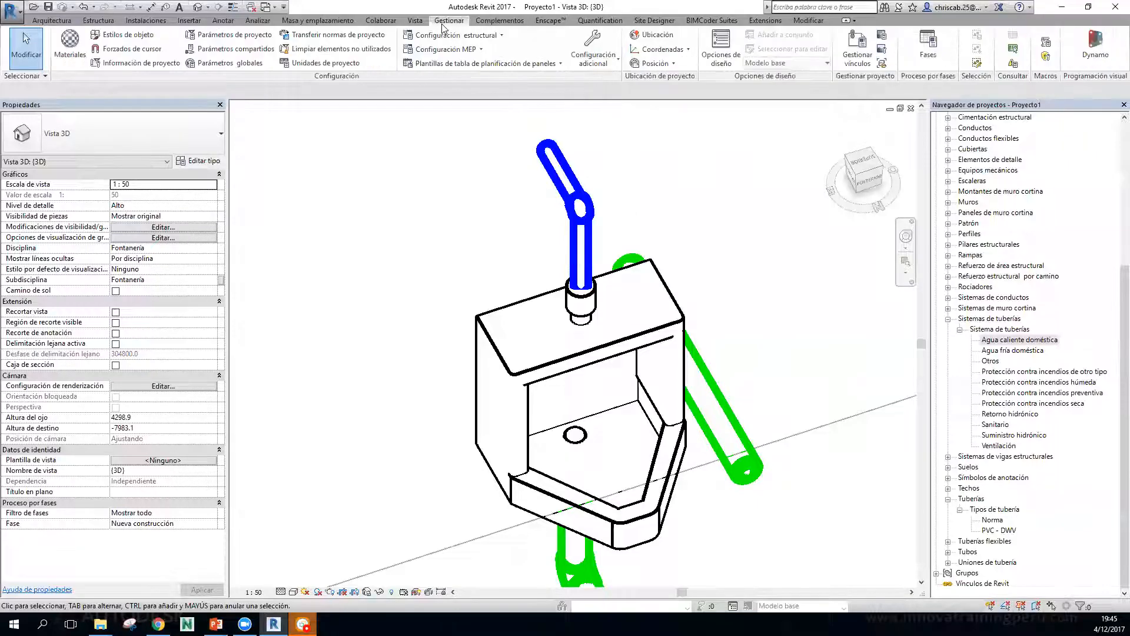
left_click(134, 40)
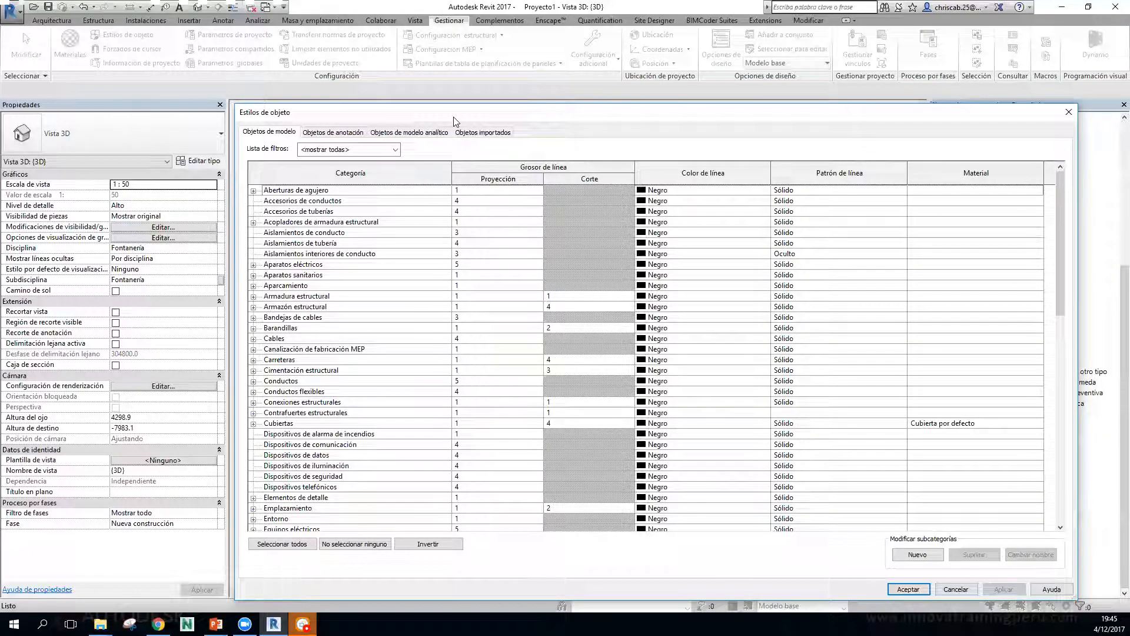
left_click_drag(453, 117, 459, 86)
scroll(338, 422, "down", 7)
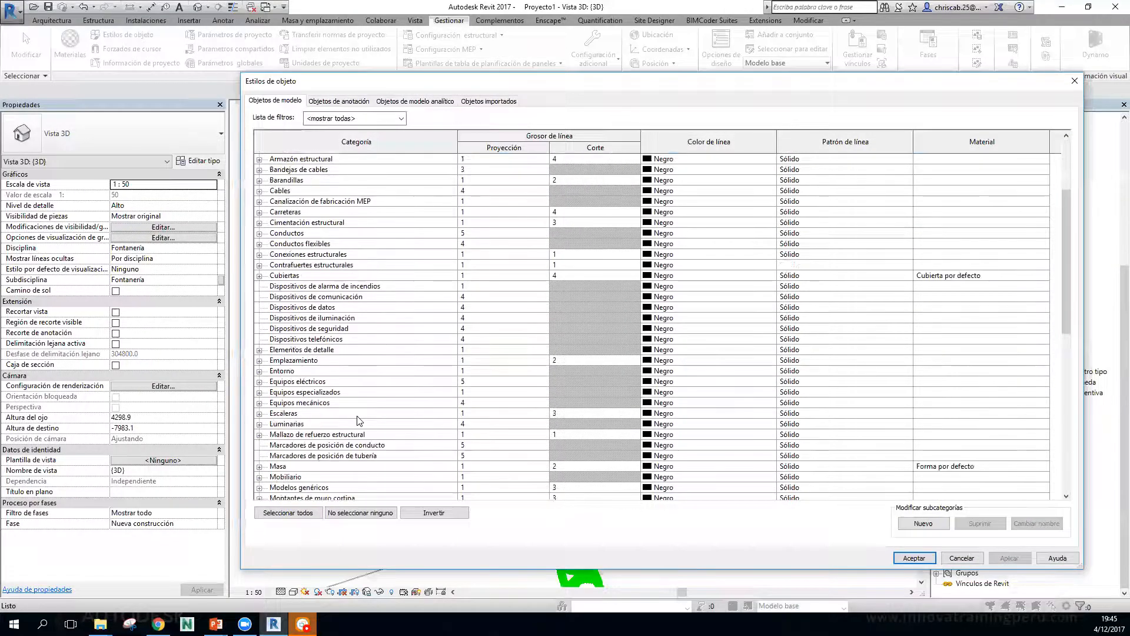
scroll(338, 422, "down", 6)
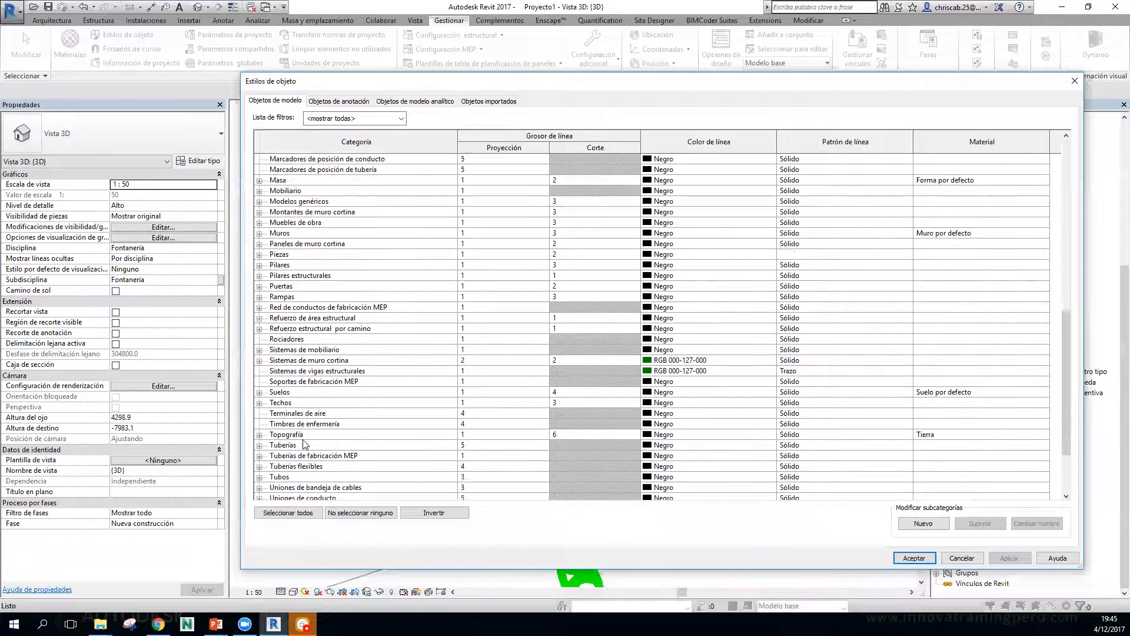
left_click(288, 445)
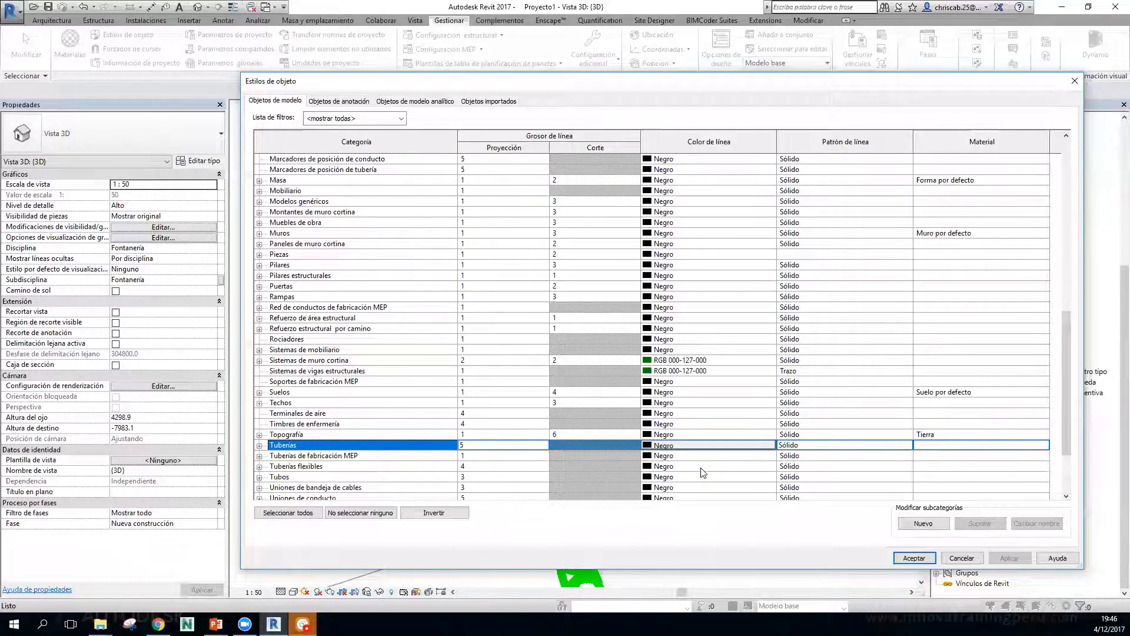
left_click_drag(324, 90, 364, 98)
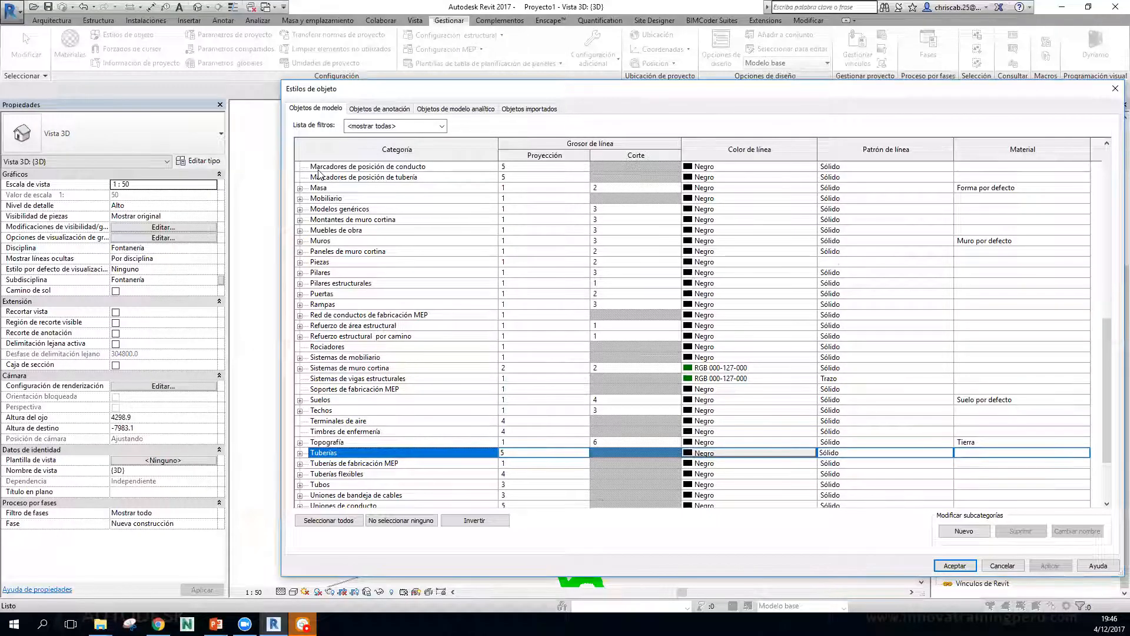
left_click(516, 454)
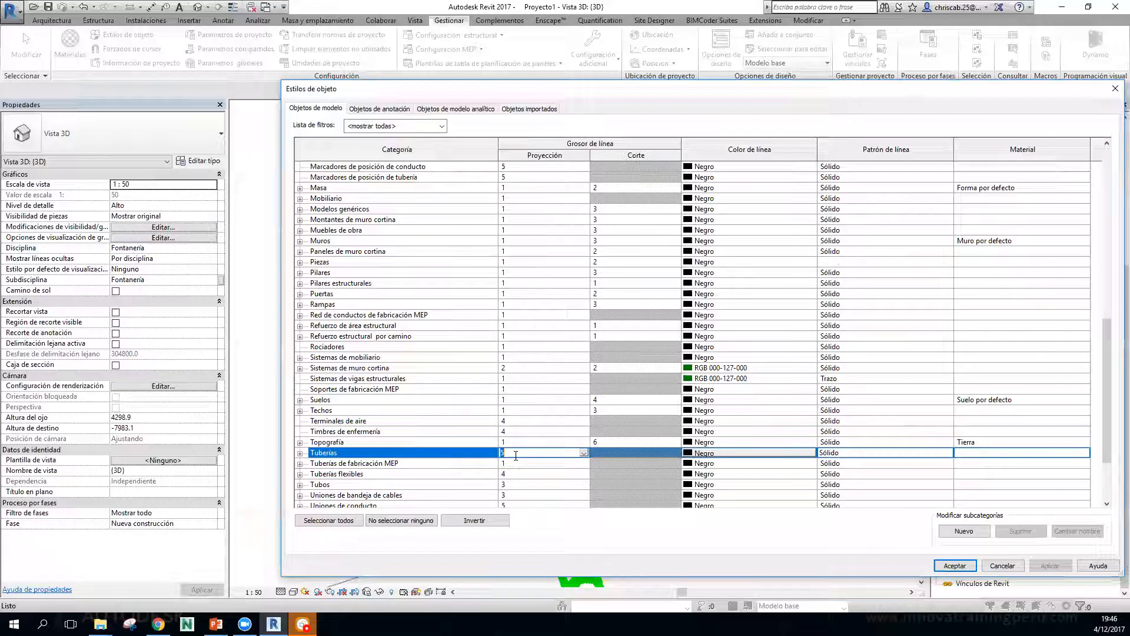
type("3")
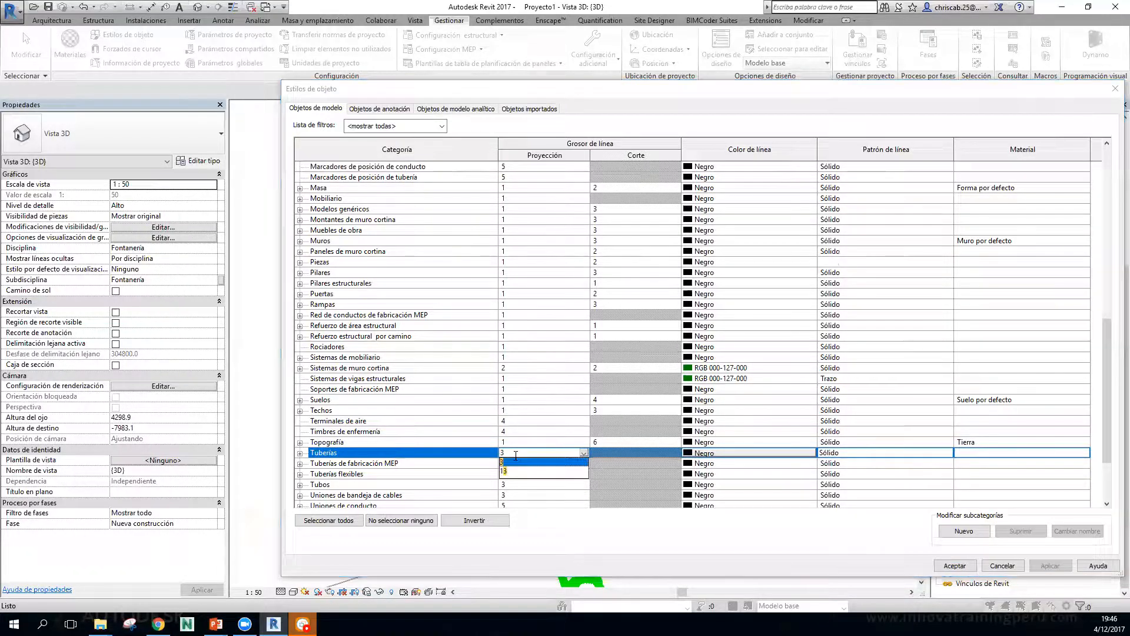
left_click(518, 462)
left_click(975, 566)
Examine the line thickness of the cold-water pipe and elbow above the urinal up close.
middle_click_drag(612, 471, 674, 401, "shift")
scroll(702, 206, "up", 5)
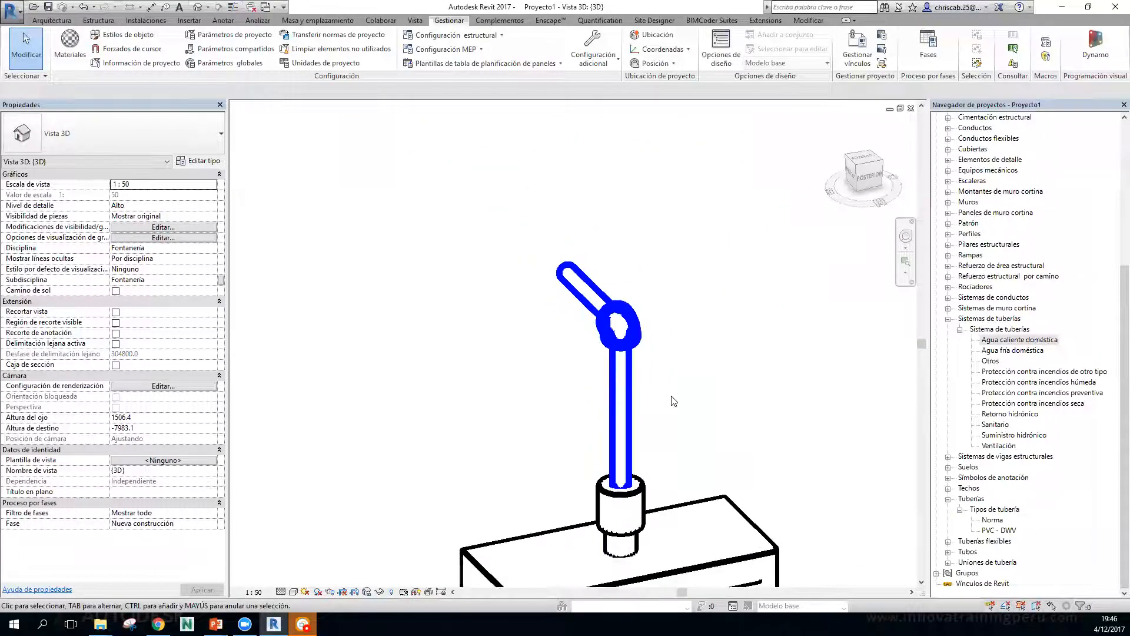
key("v")
key("g")
key("Escape")
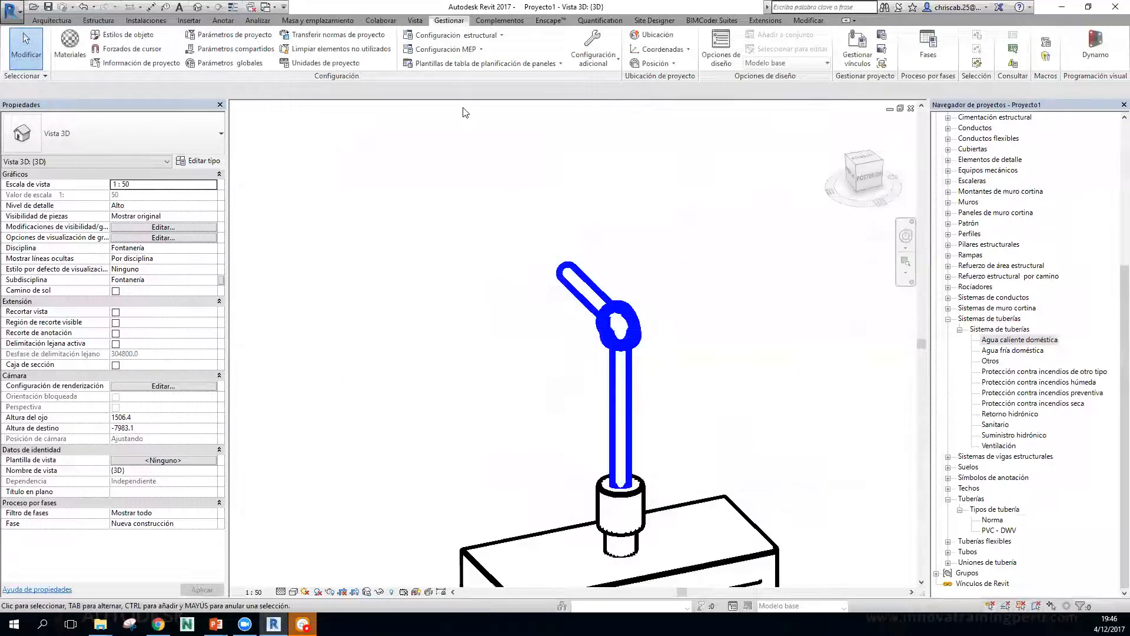
Set the projection line weight of the Tuberías category to 2 in the object styles and accept the change.
left_click(125, 34)
scroll(399, 453, "down", 1)
scroll(399, 454, "down", 11)
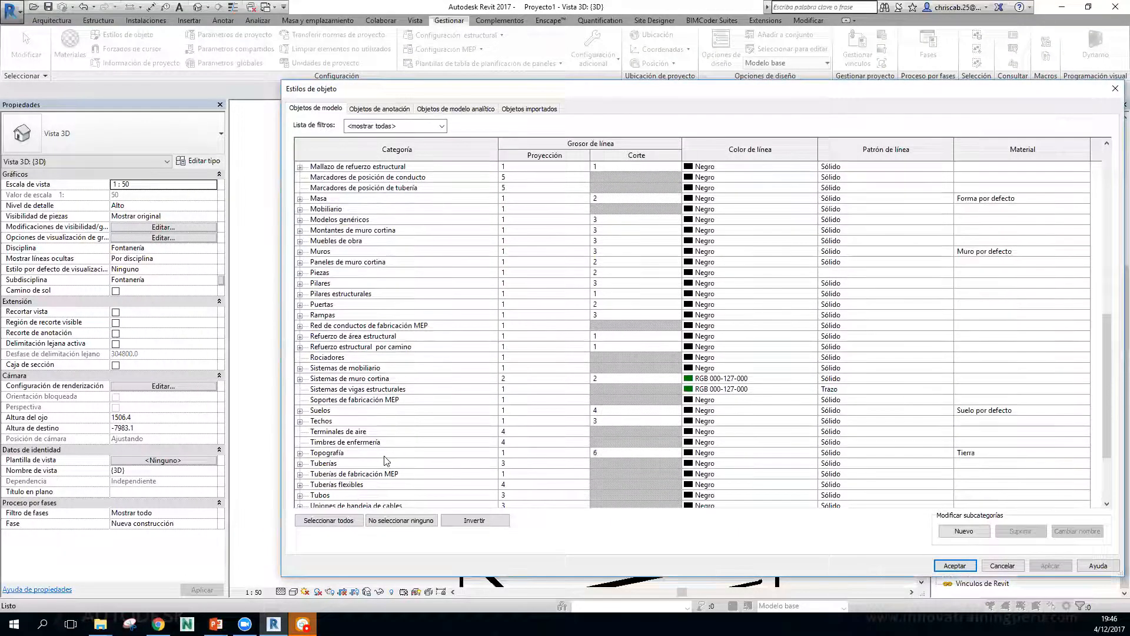
left_click(386, 462)
left_click(534, 462)
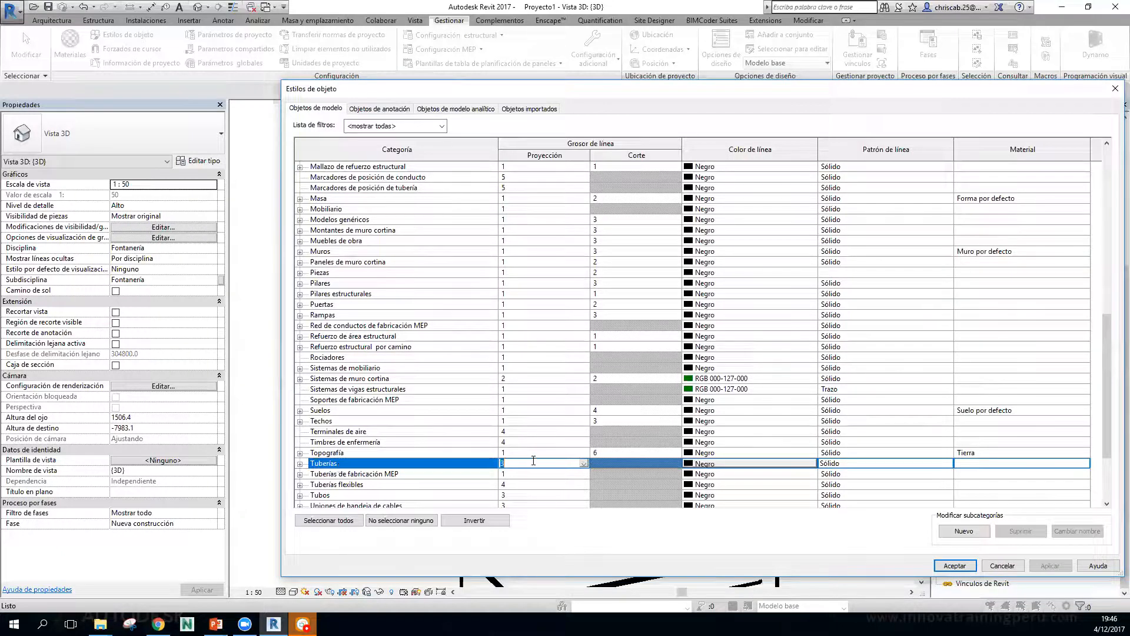
left_click(583, 463)
left_click(529, 483)
left_click(955, 566)
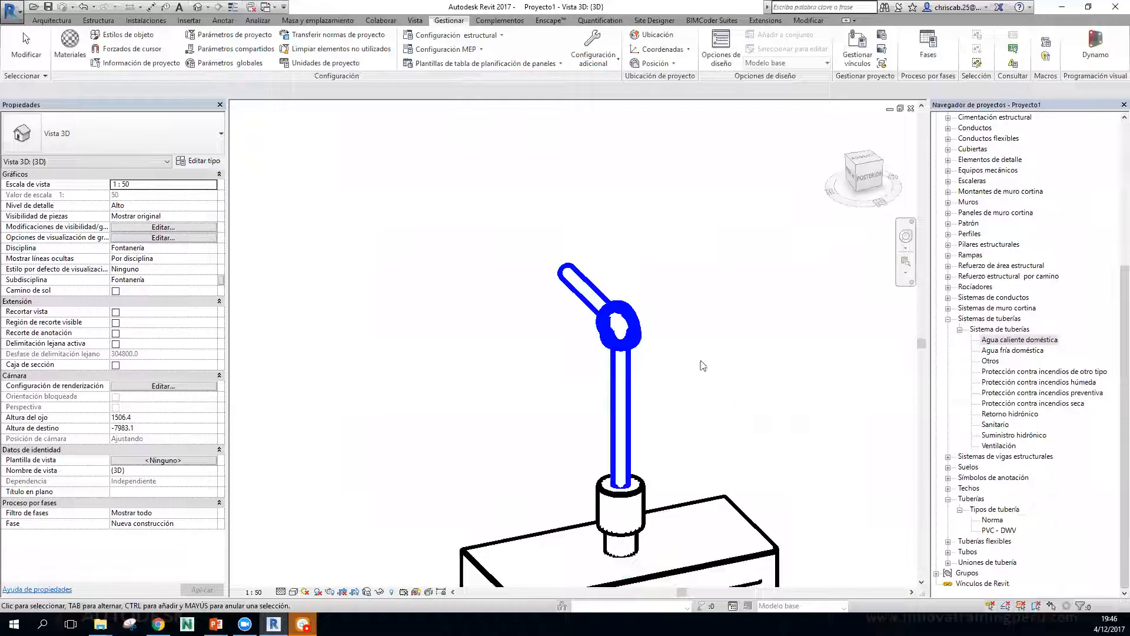
Inspect the cold-water elbow above the urinal and its properties, leaving it deselected.
mouse_move(778, 493)
middle_mouse_down("shift")
mouse_move(831, 456)
mouse_move(783, 474)
middle_mouse_up("shift")
scroll(630, 362, "up", 5)
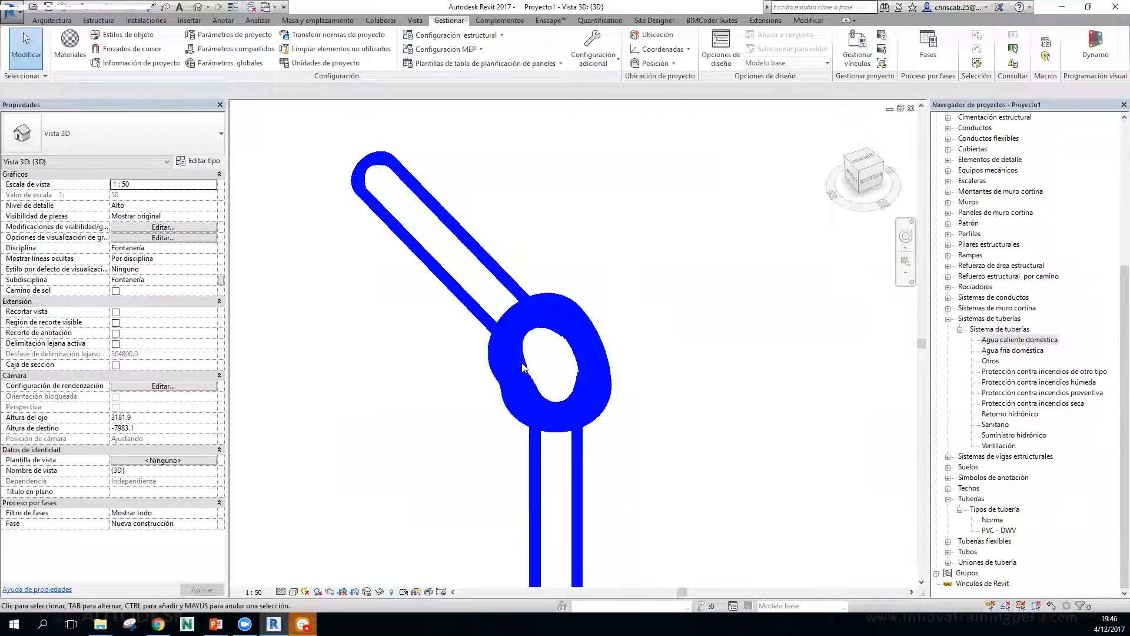
left_click(566, 335)
scroll(617, 410, "down", 2)
middle_click_drag(617, 415, 684, 425, "shift")
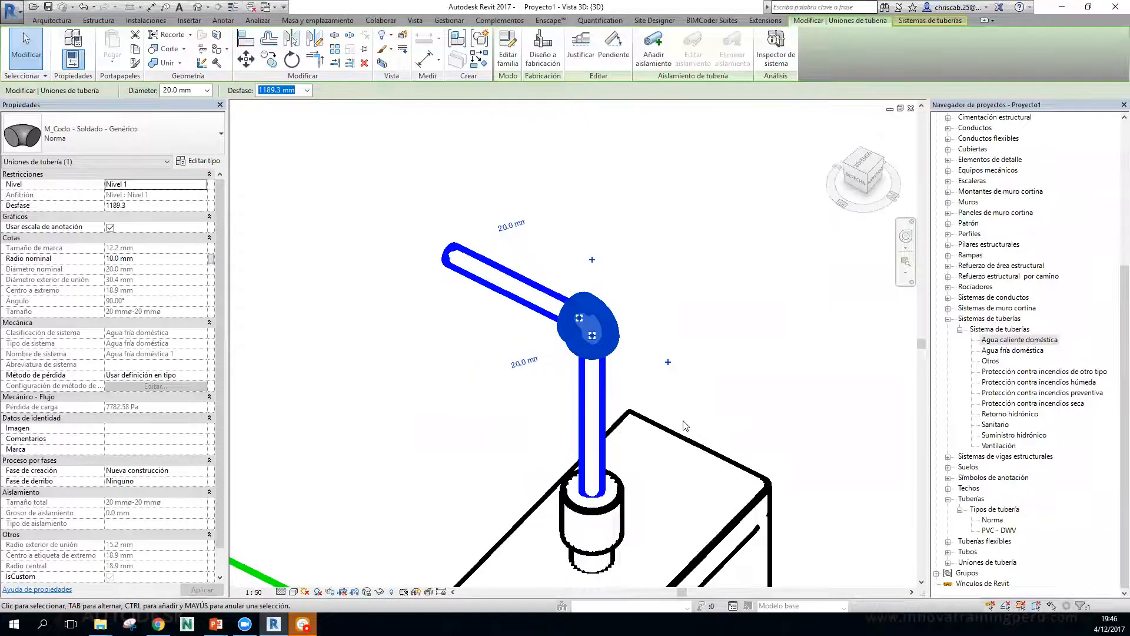
left_click(503, 364)
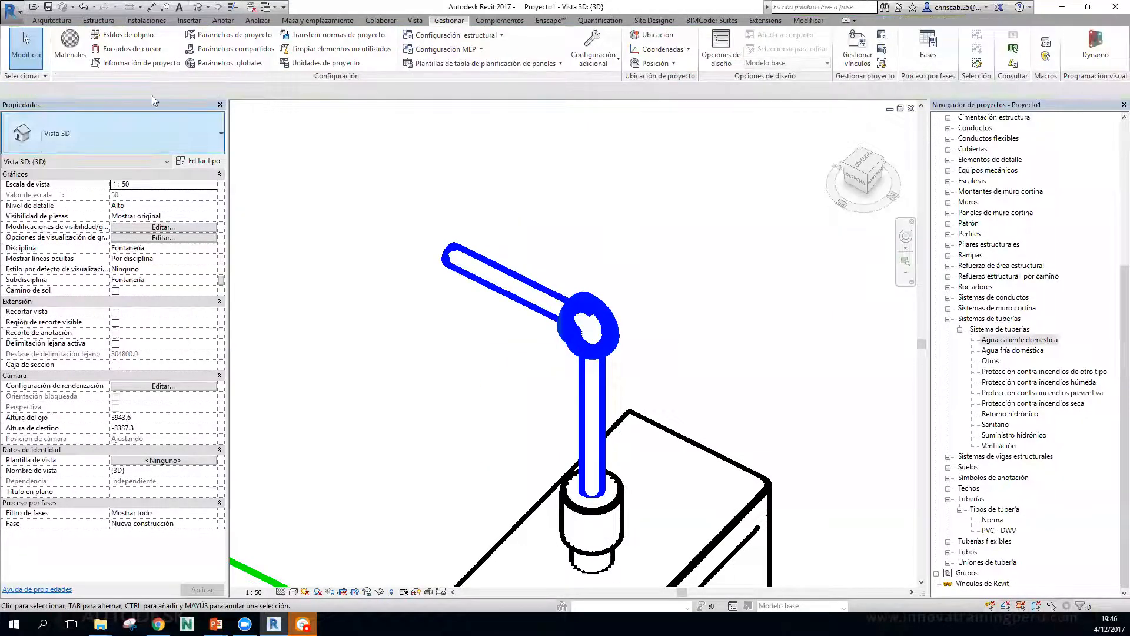
Set the projection line weight of the Uniones de tubería category to 1 in the object styles.
left_click(137, 39)
scroll(488, 432, "down", 5)
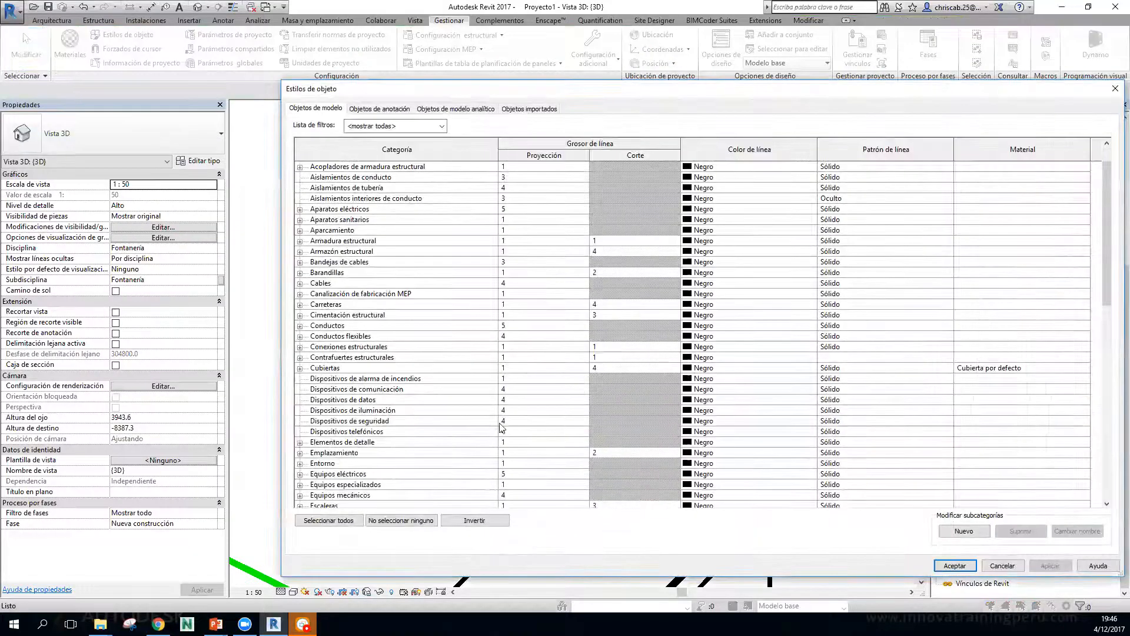
scroll(488, 433, "down", 10)
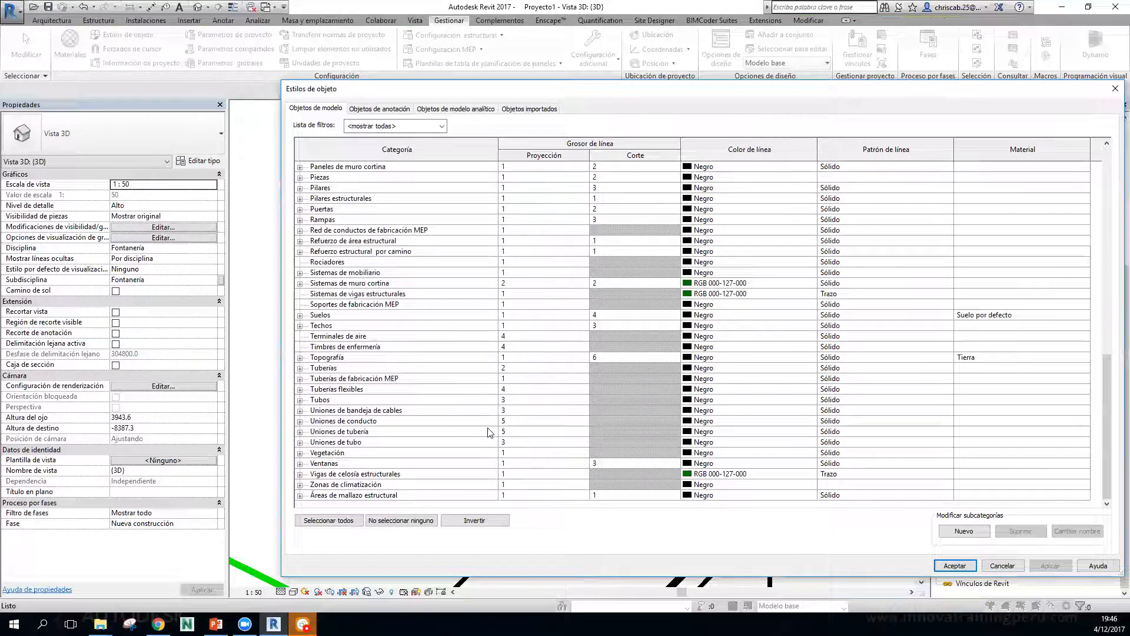
left_click(532, 434)
type("1")
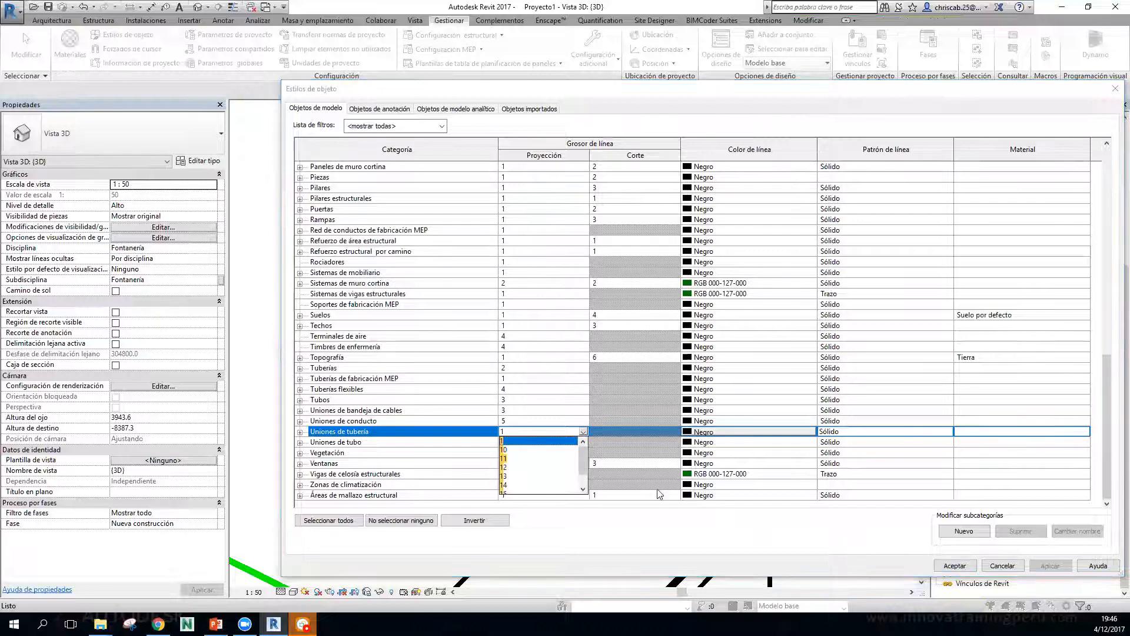
Accept the object styles with pipe fittings at projection line weight 1 and inspect the blue pipe above the fixture.
left_click(951, 569)
left_click(953, 566)
scroll(582, 312, "up", 5)
scroll(705, 380, "up", 1)
scroll(705, 381, "down", 7)
middle_click_drag(798, 448, 659, 224, "shift")
scroll(738, 416, "down", 4)
scroll(571, 171, "up", 6)
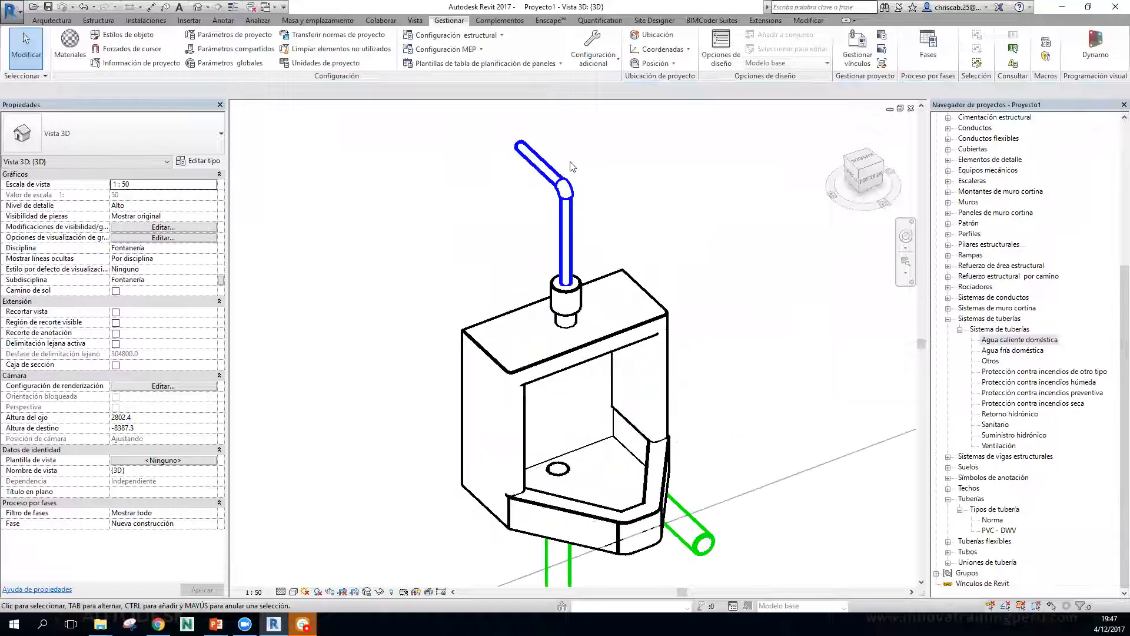
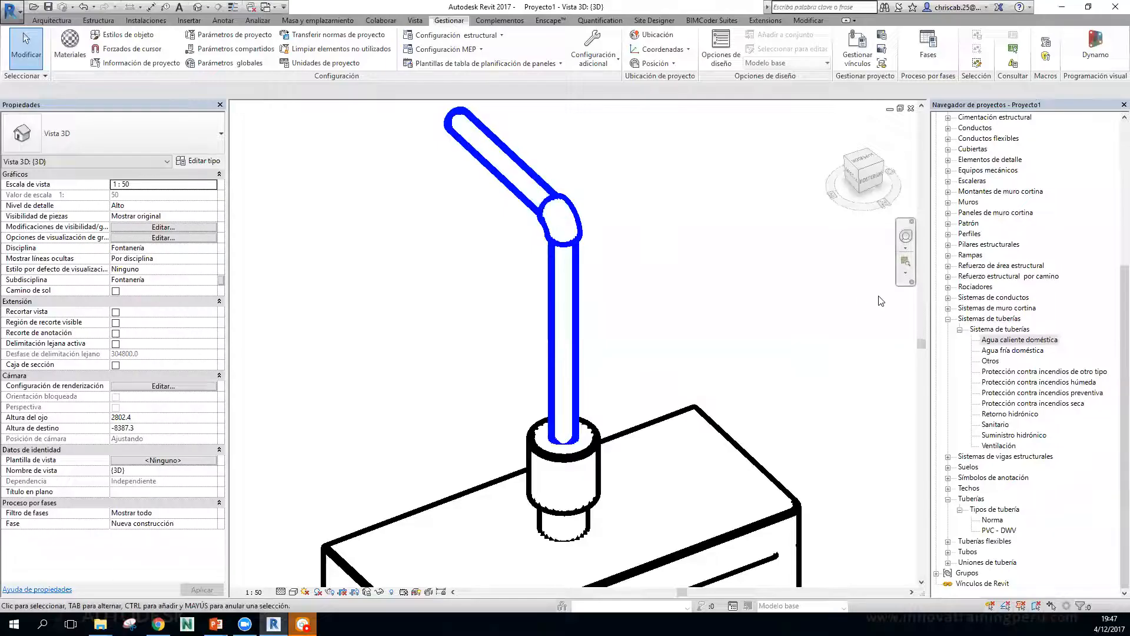
Open the type properties of the Agua fría doméstica piping system.
left_click(1022, 340)
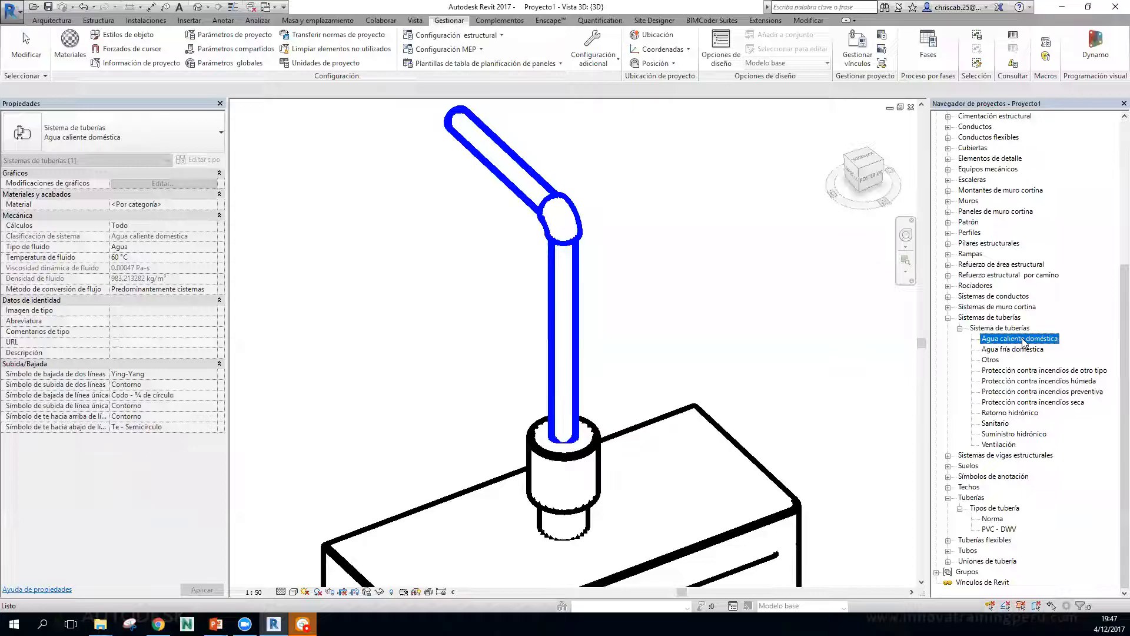
left_click(1021, 351)
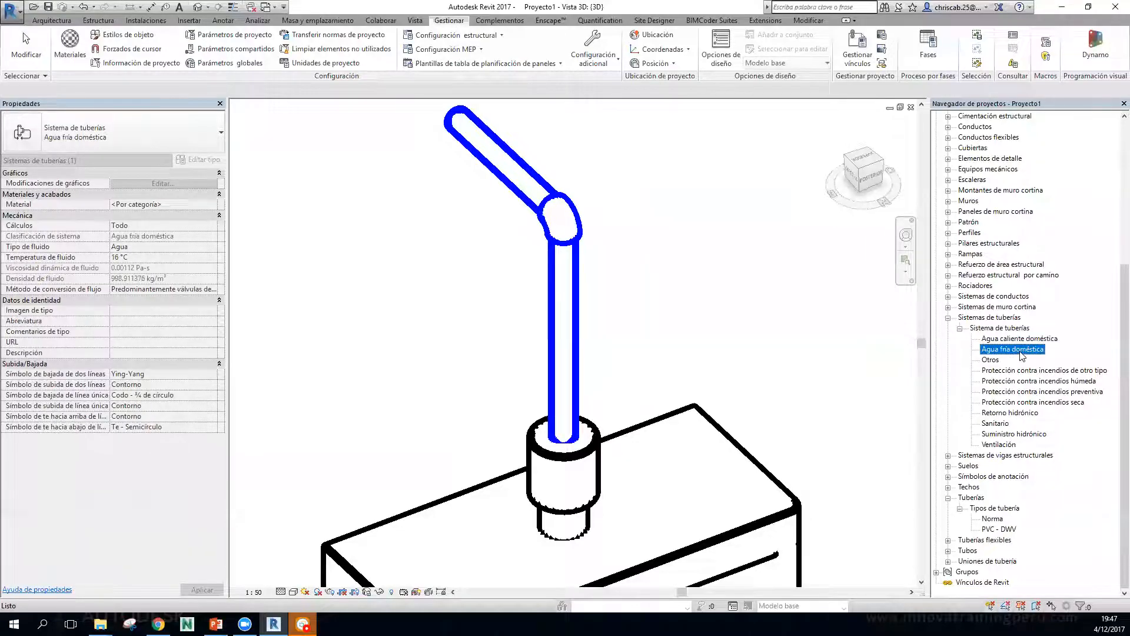
right_click(1022, 350)
left_click(1043, 457)
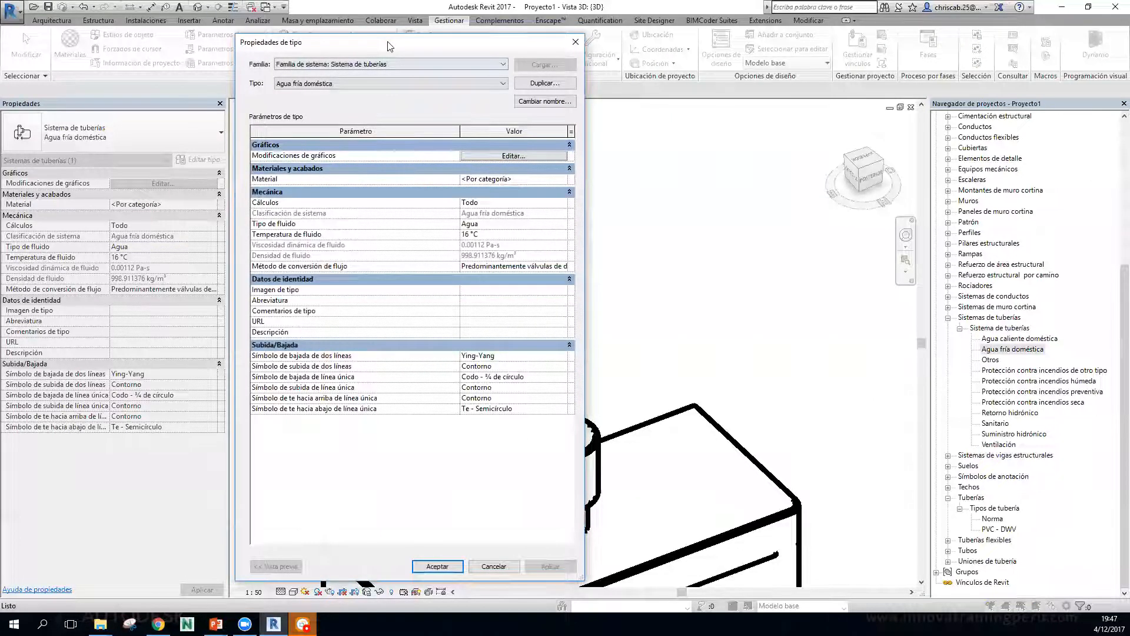
left_click_drag(387, 46, 271, 52)
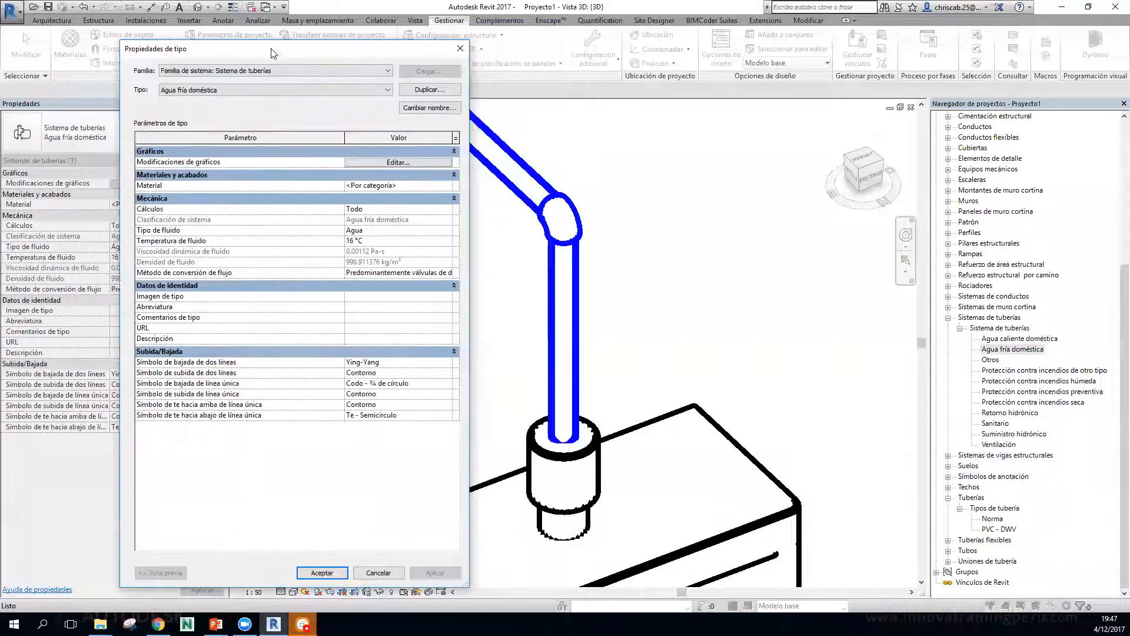
Override the line weight of the Agua fría doméstica system graphics with 6 and apply it to the model.
left_click(374, 164)
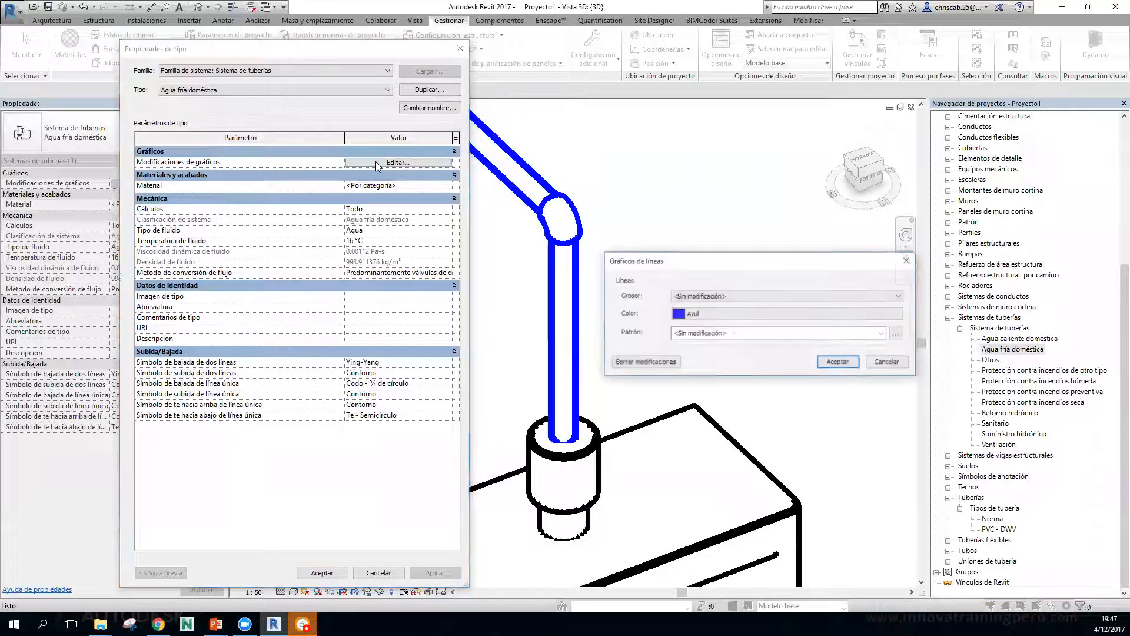
left_click(715, 298)
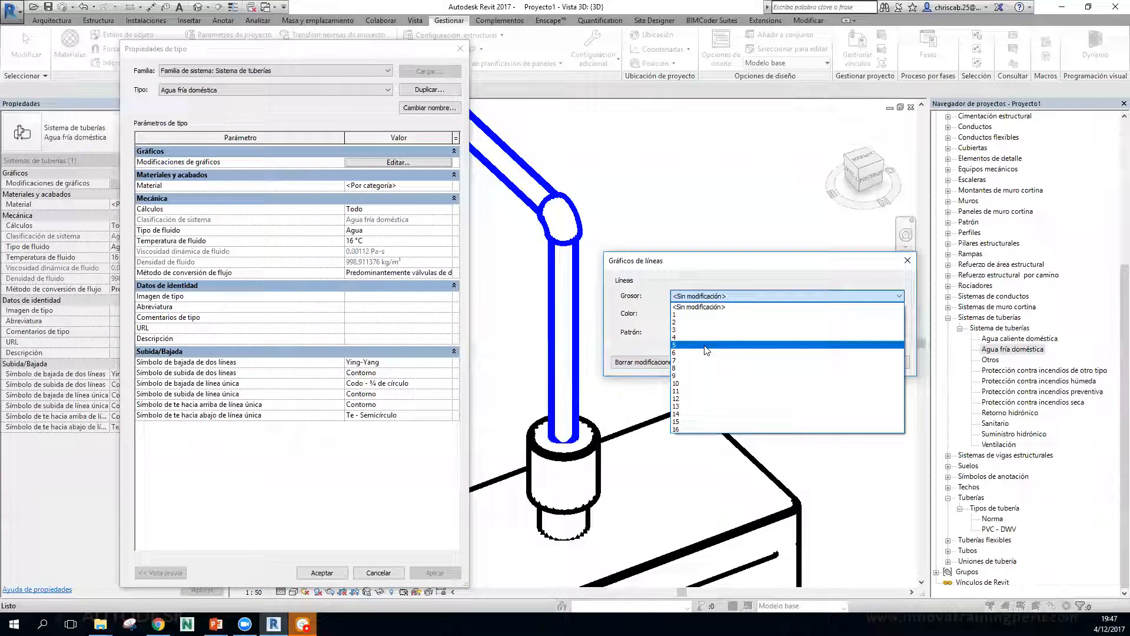
left_click(706, 353)
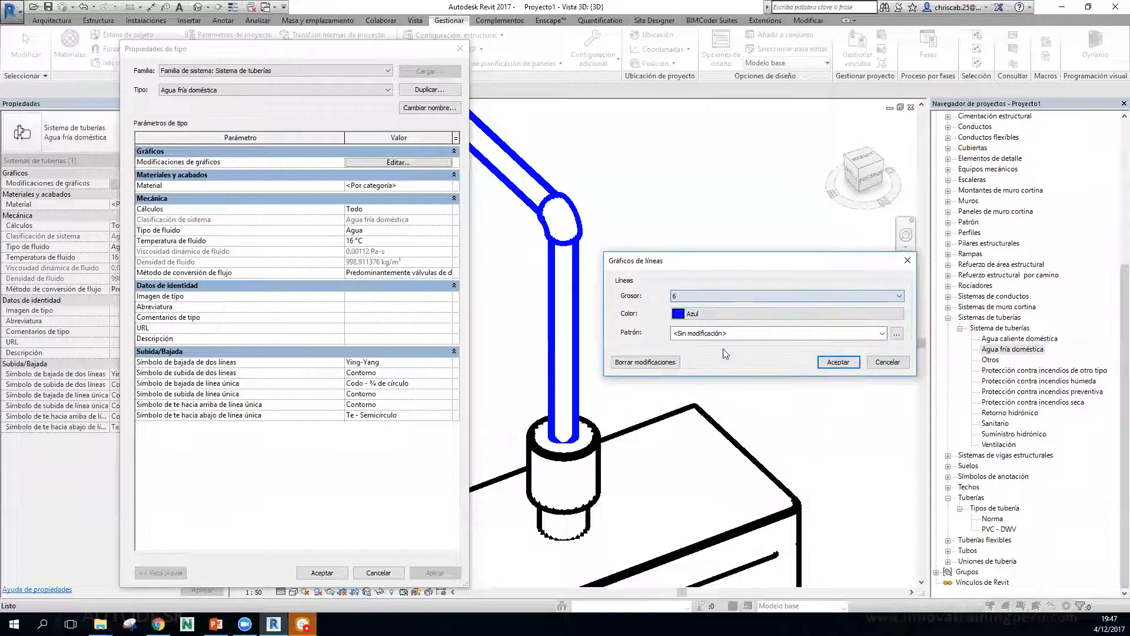
left_click(838, 362)
left_click(430, 577)
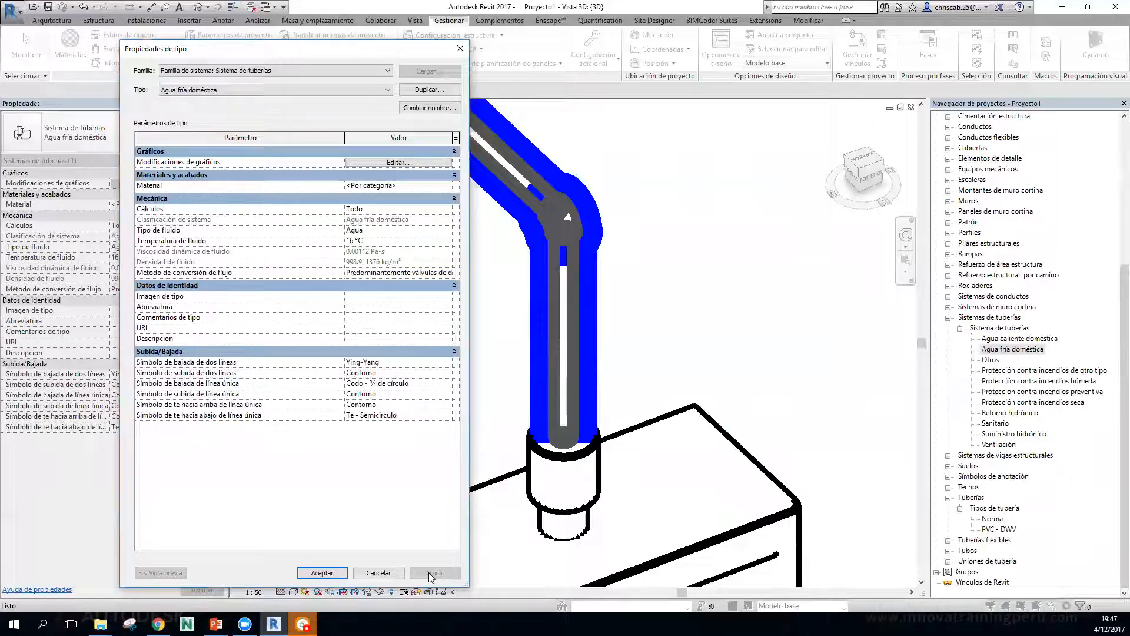
Set the line weight override of the Agua fría doméstica system graphics to 1 and accept the type properties.
left_click(398, 162)
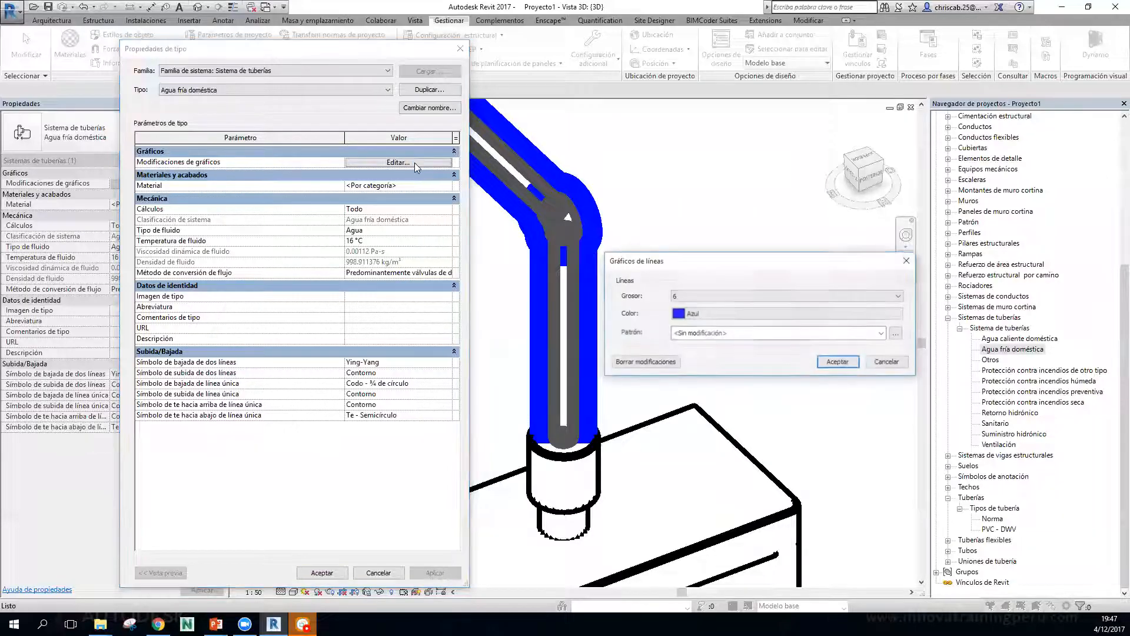
left_click(702, 303)
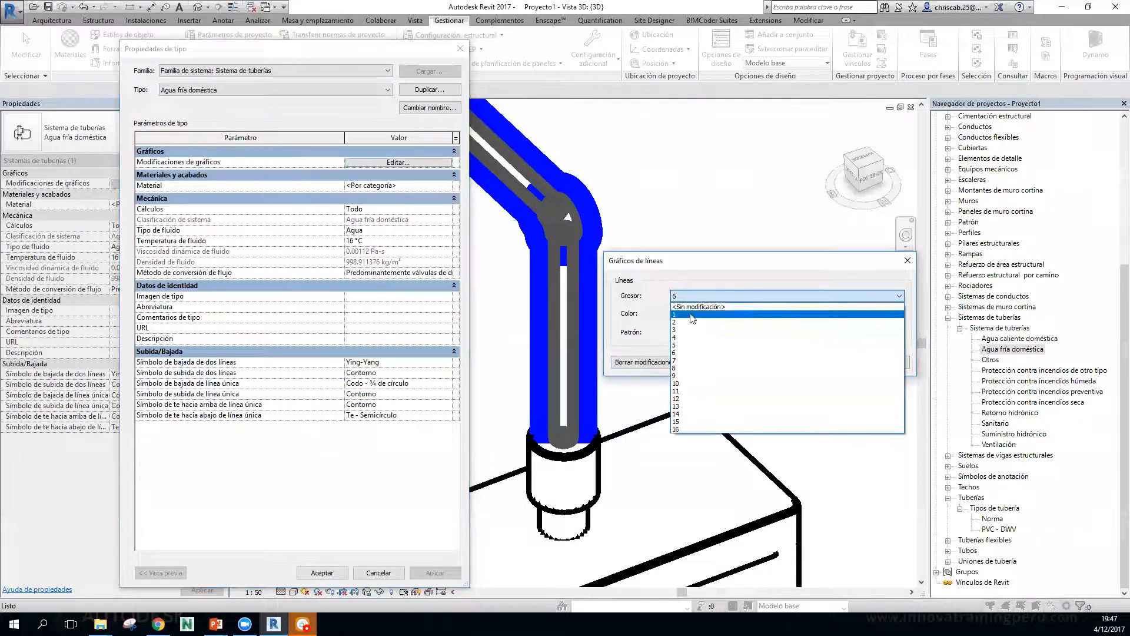
left_click(692, 315)
left_click(837, 362)
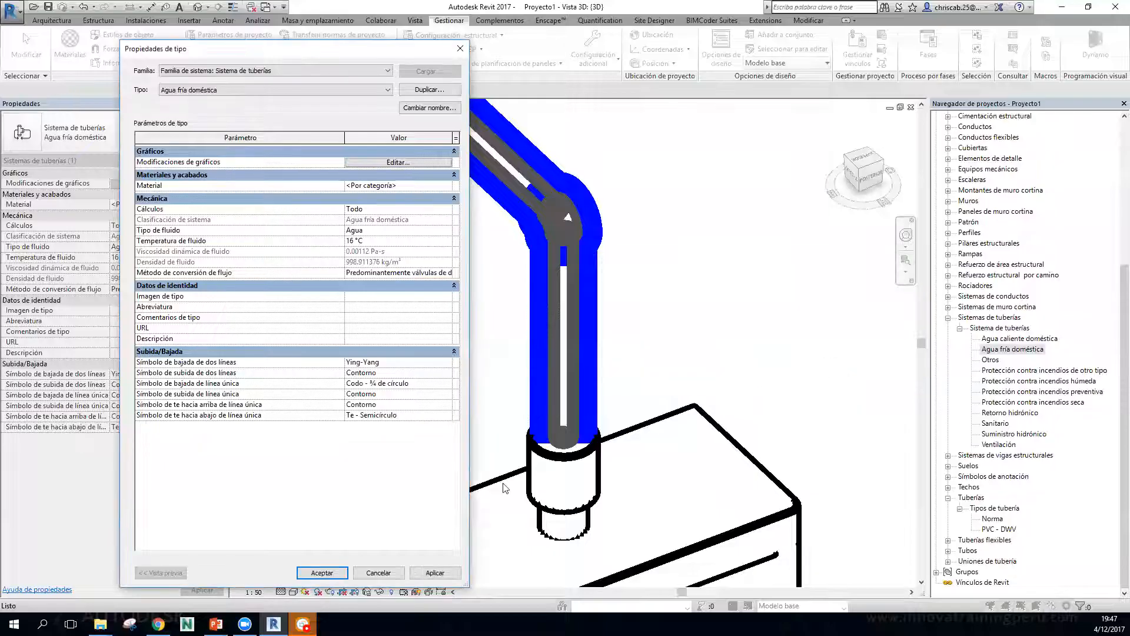
left_click(448, 574)
left_click(322, 572)
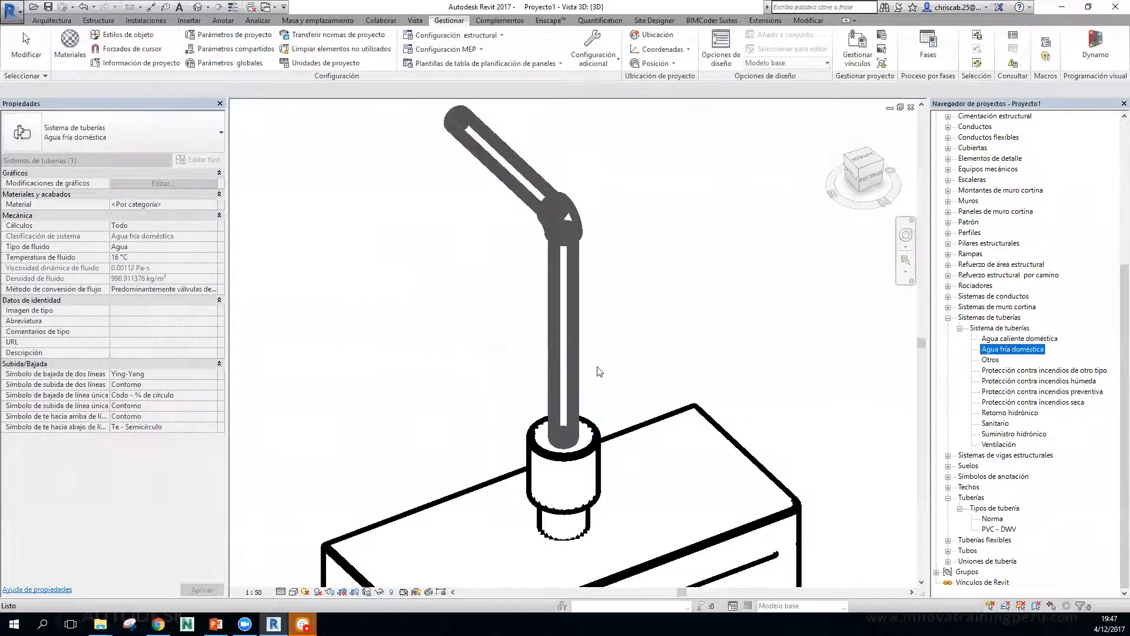
left_click(601, 374)
Examine the cold-water pipe's line display in 3D along with the object styles and the Agua fría doméstica system properties.
middle_click_drag(663, 331, 617, 169, "shift")
scroll(649, 369, "down", 3)
scroll(635, 171, "up", 3)
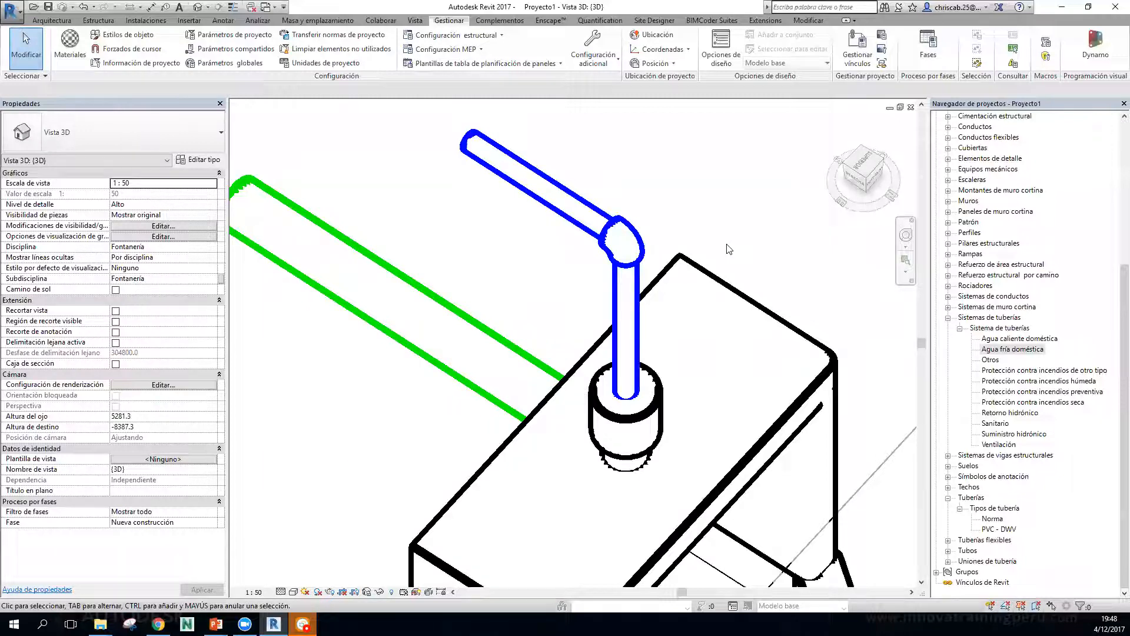
left_click(128, 34)
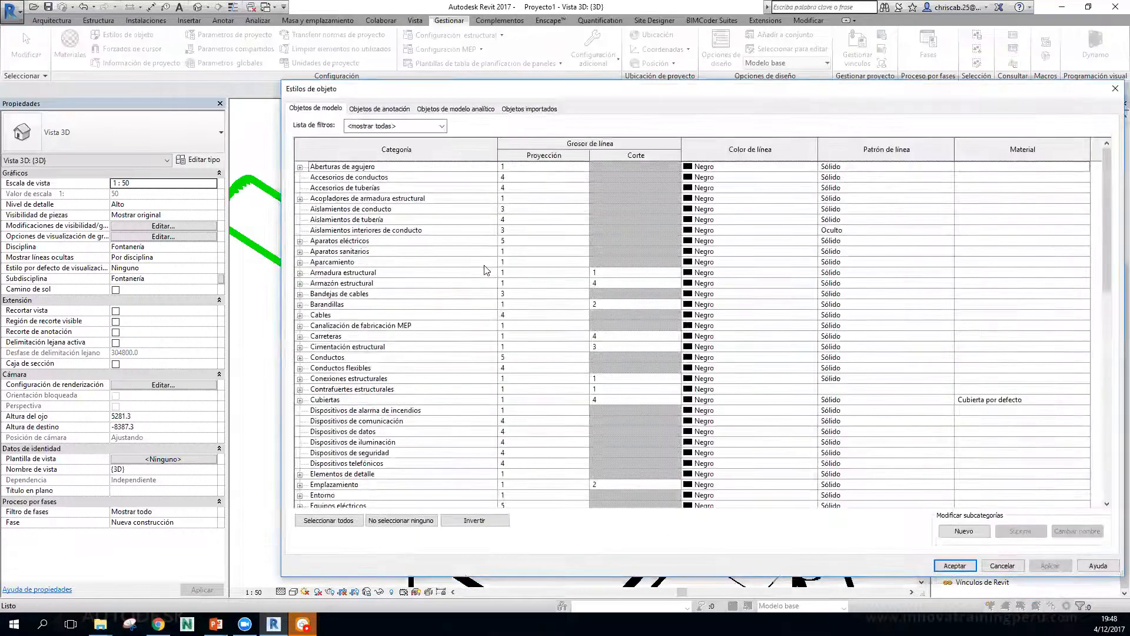
left_click(1115, 88)
left_click(1011, 350)
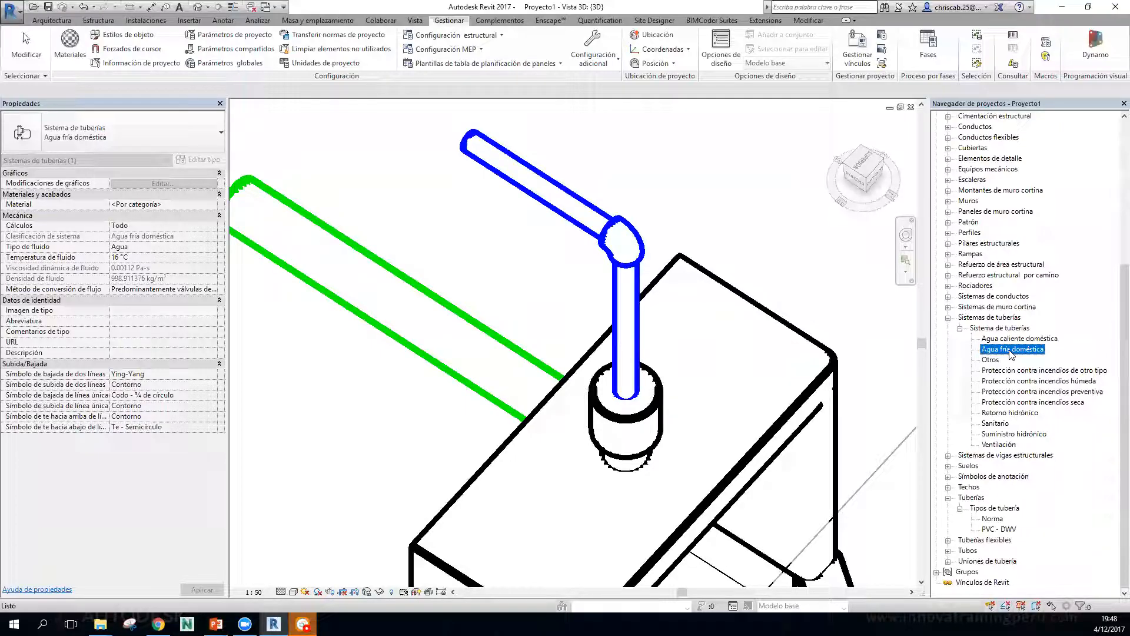
left_click(695, 239)
scroll(783, 335, "down", 2)
middle_click_drag(783, 335, 648, 308)
scroll(549, 200, "up", 2)
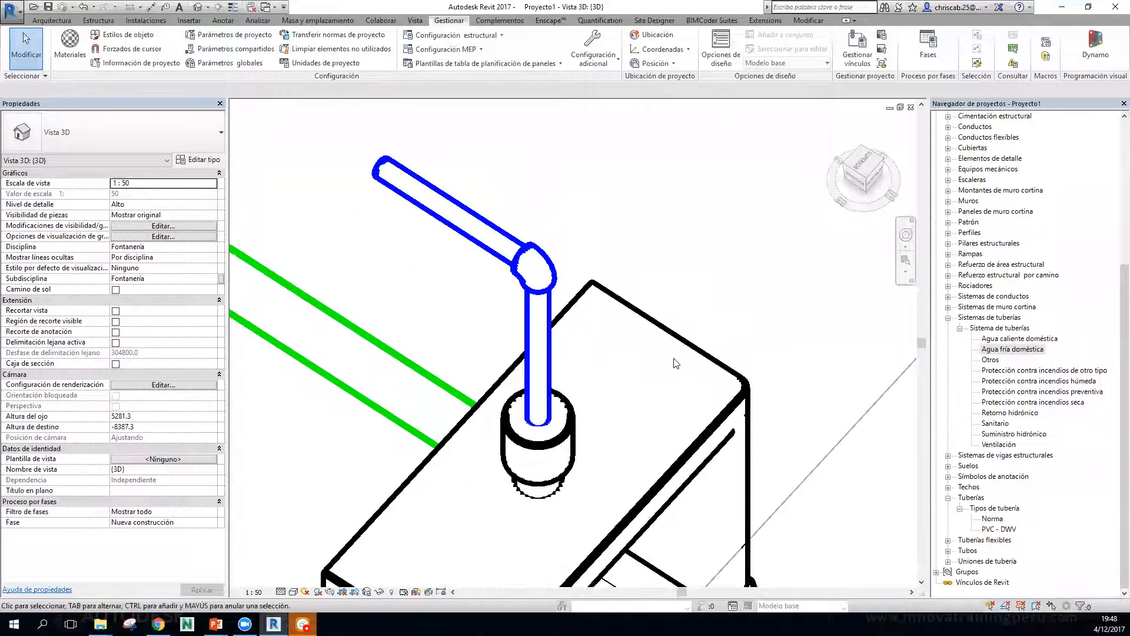
middle_click_drag(721, 322, 675, 299, "shift")
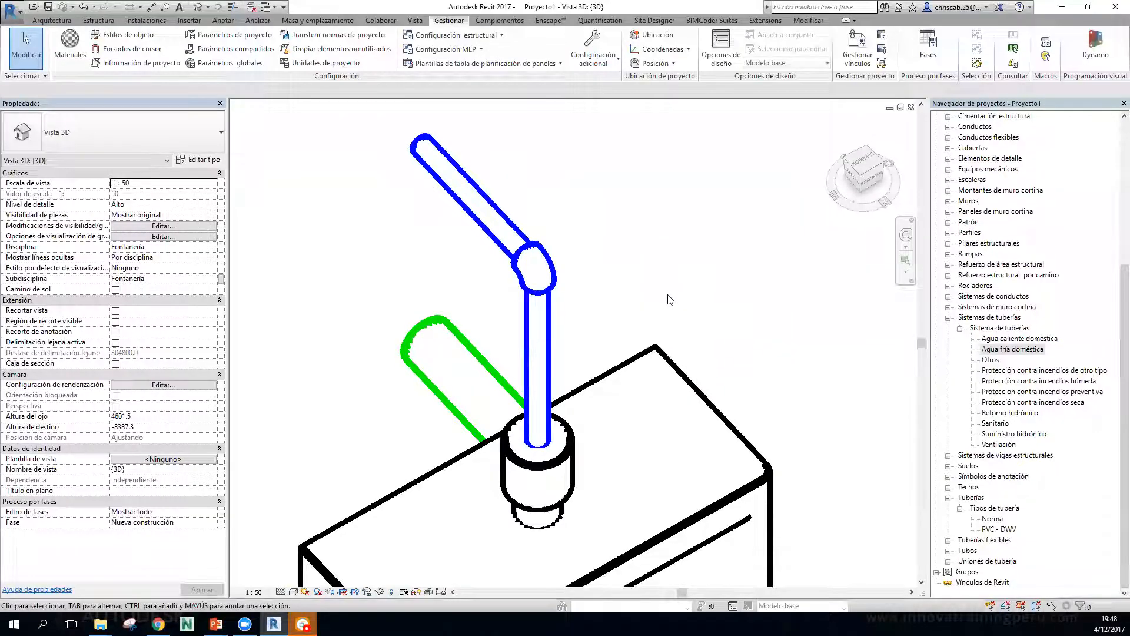
Add the Agua fría doméstica filter to the 3D view's visibility/graphics overrides.
key("v")
key("g")
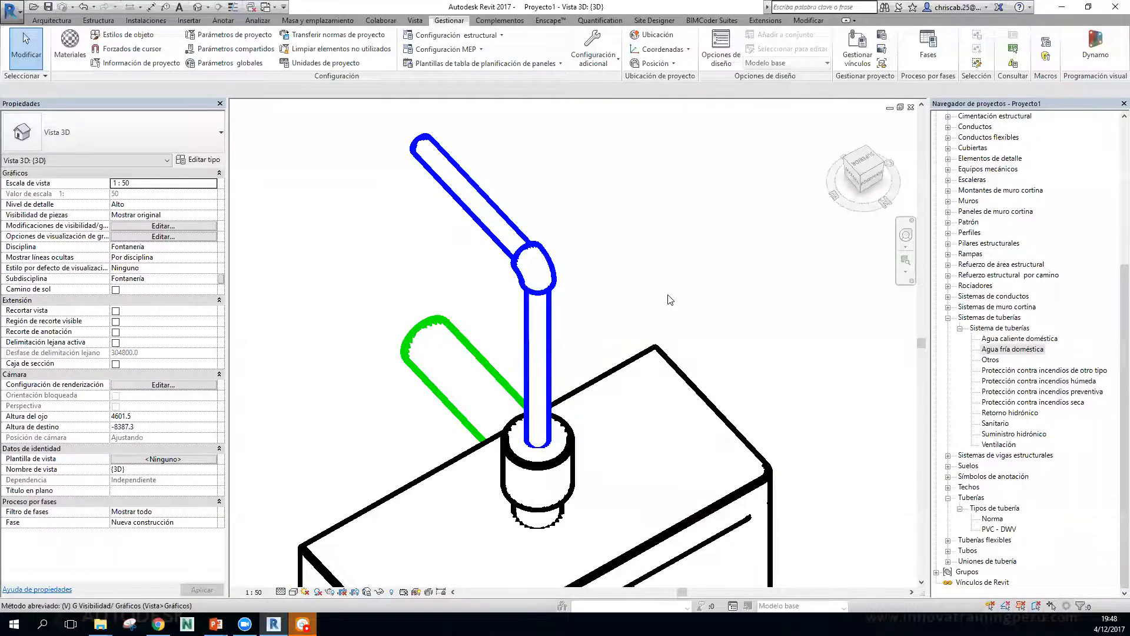
left_click_drag(675, 158, 619, 343)
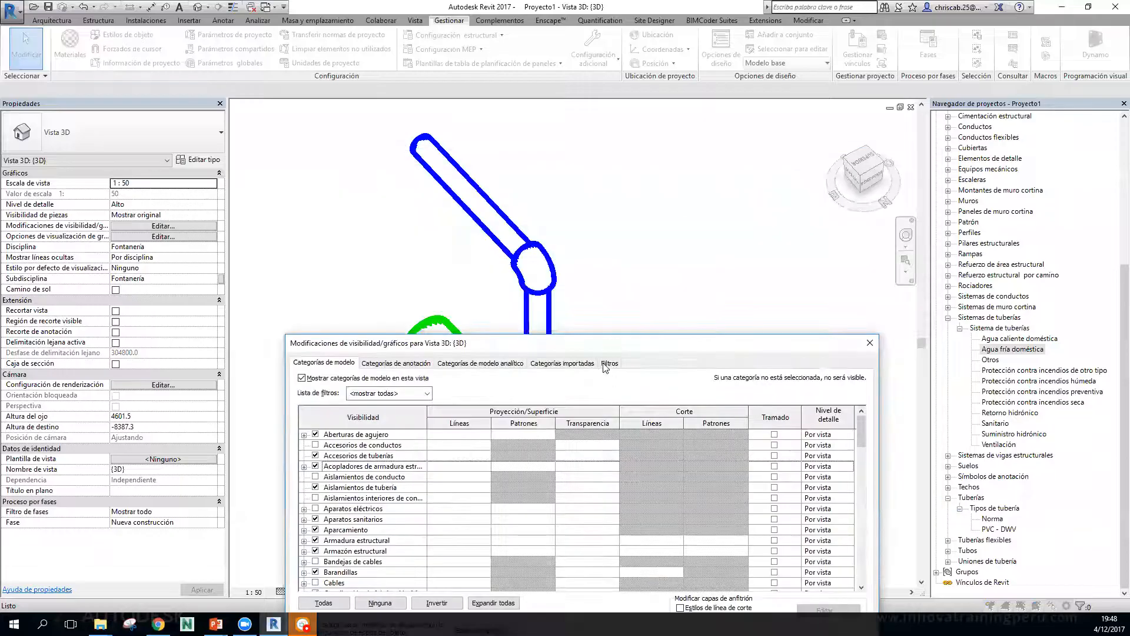
left_click(609, 362)
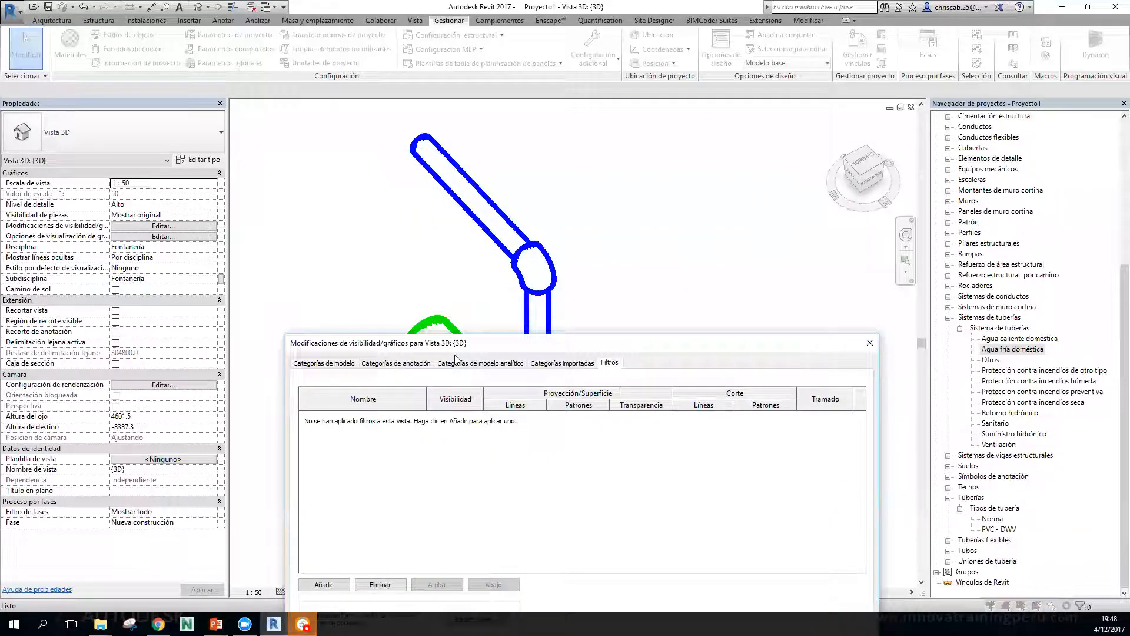
left_click_drag(467, 351, 765, 160)
left_click(623, 394)
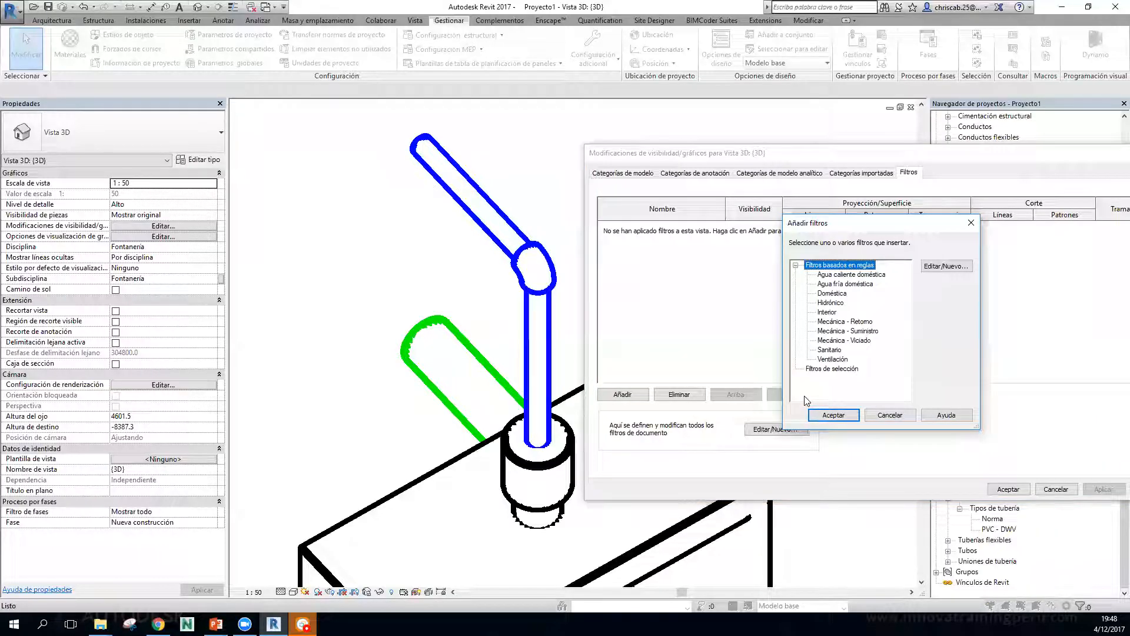
left_click(845, 284)
double_click(846, 286)
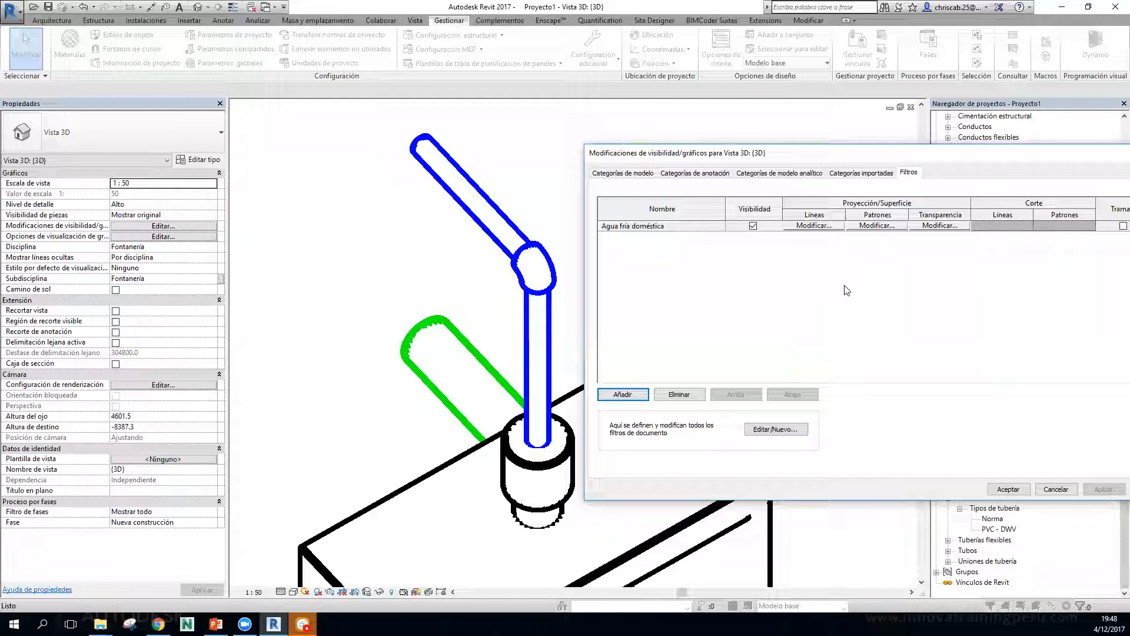
left_click(872, 226)
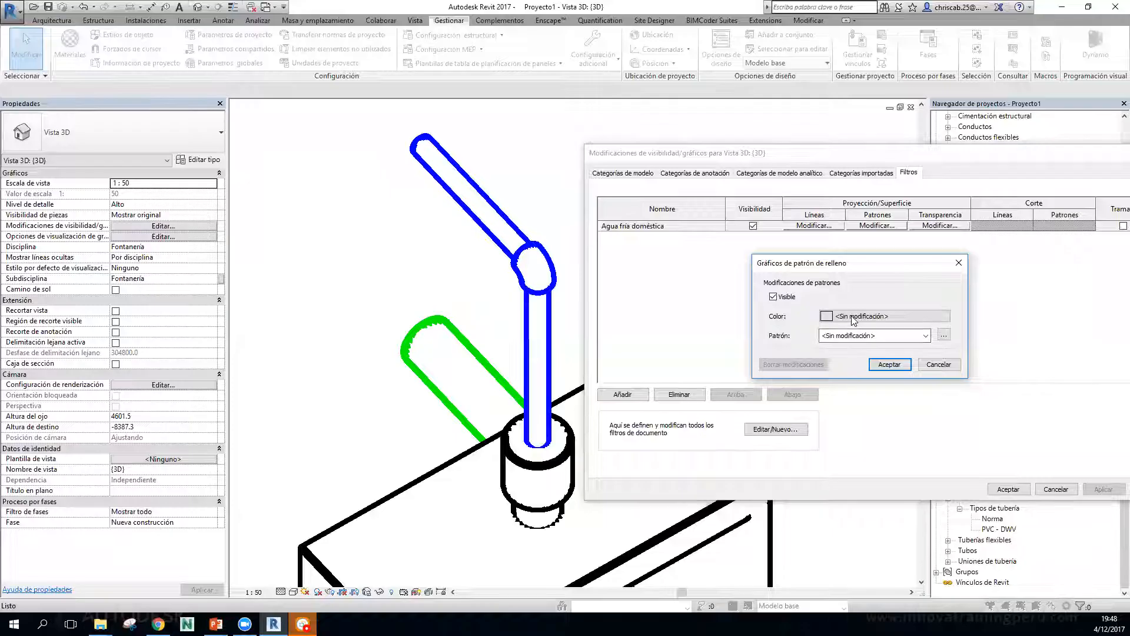
left_click(850, 335)
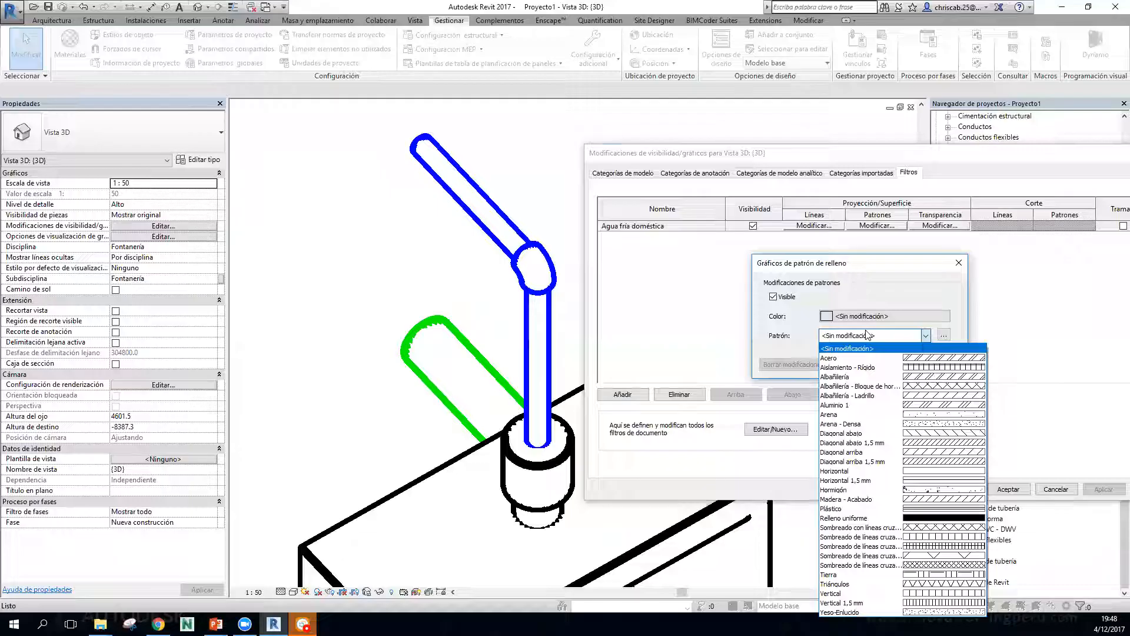
key("Escape")
key("Escape")
Set the projection line pattern of the Agua fría doméstica filter to Oculto and apply the view overrides.
left_click(814, 225)
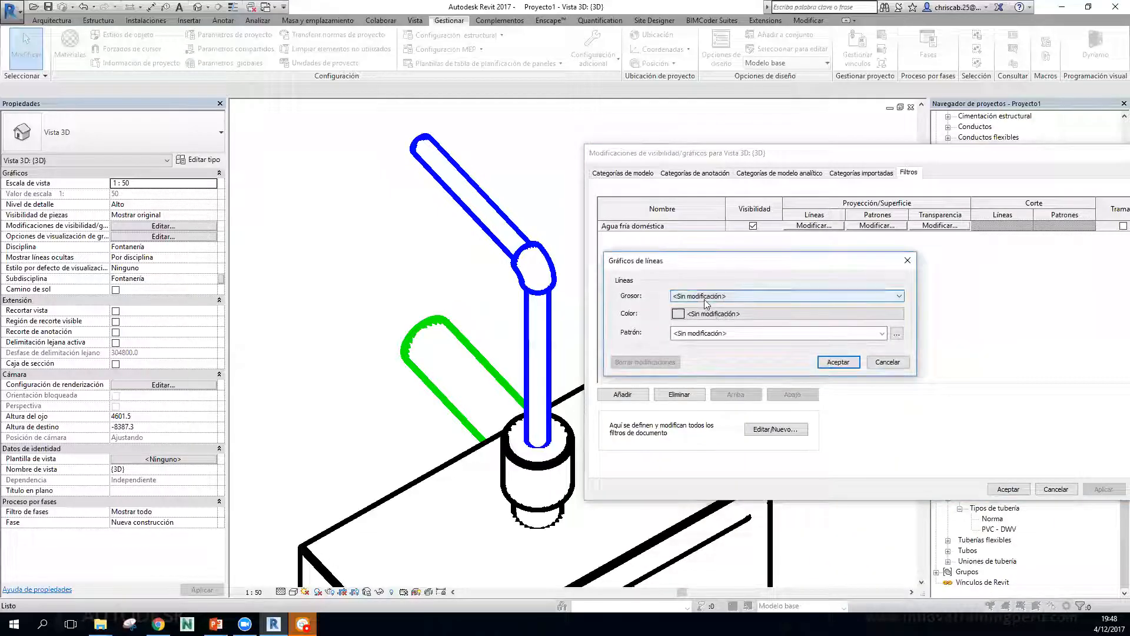
left_click(717, 334)
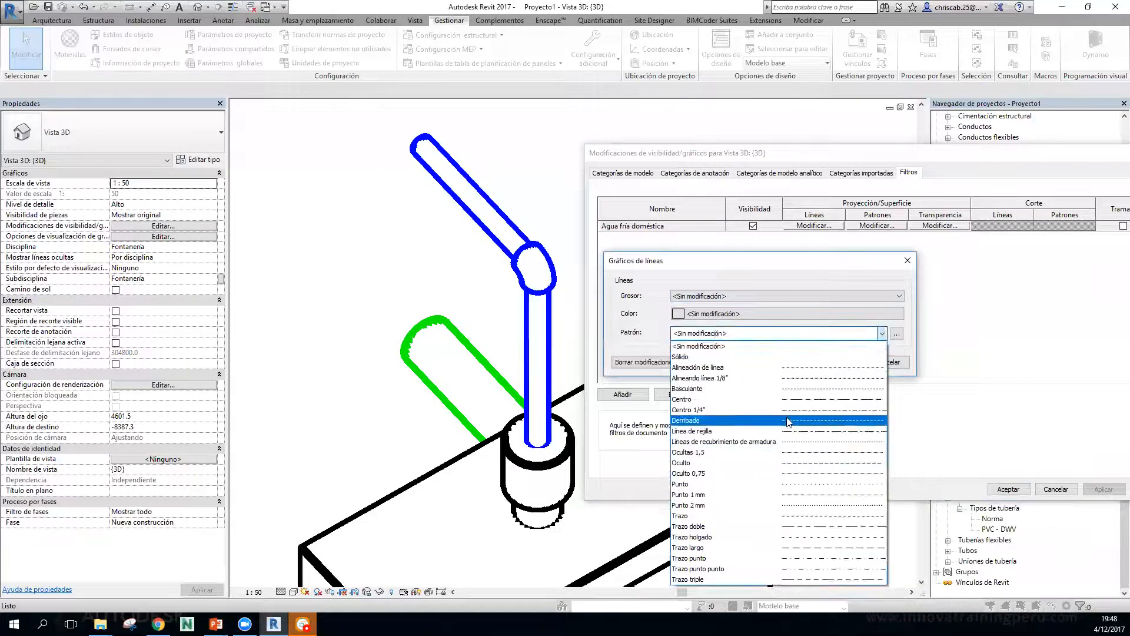
left_click(738, 462)
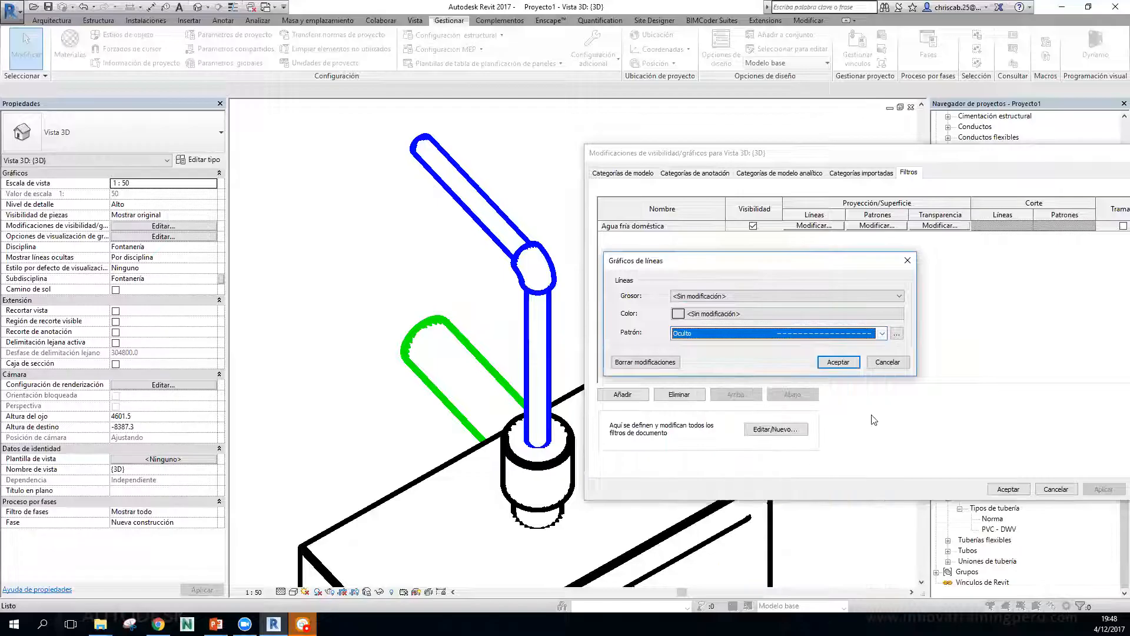
left_click(851, 362)
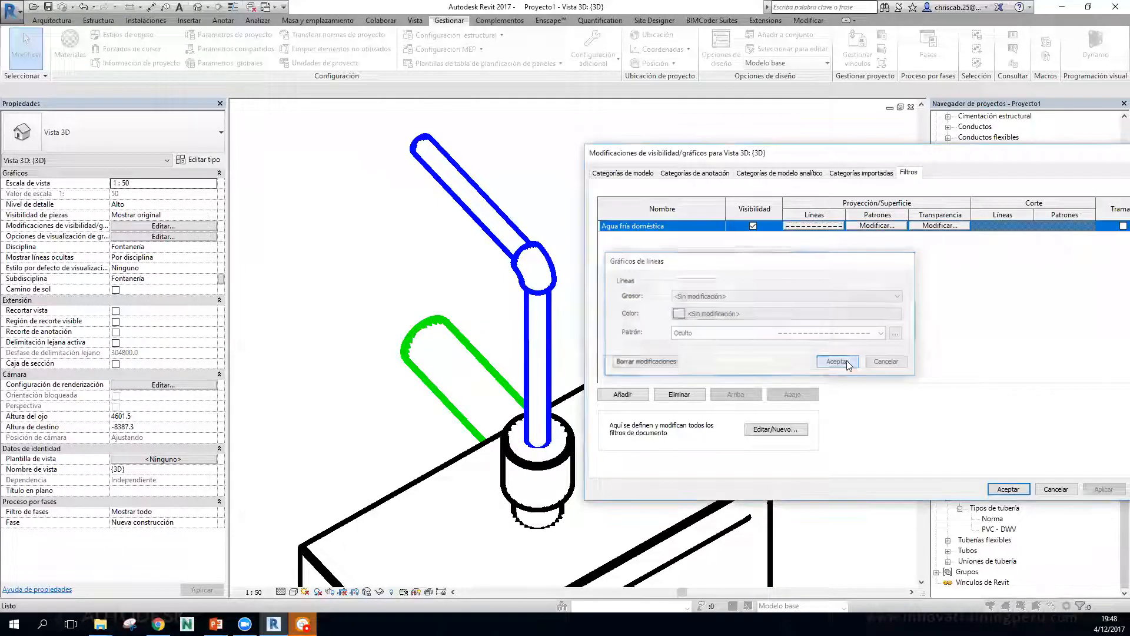
left_click(1104, 491)
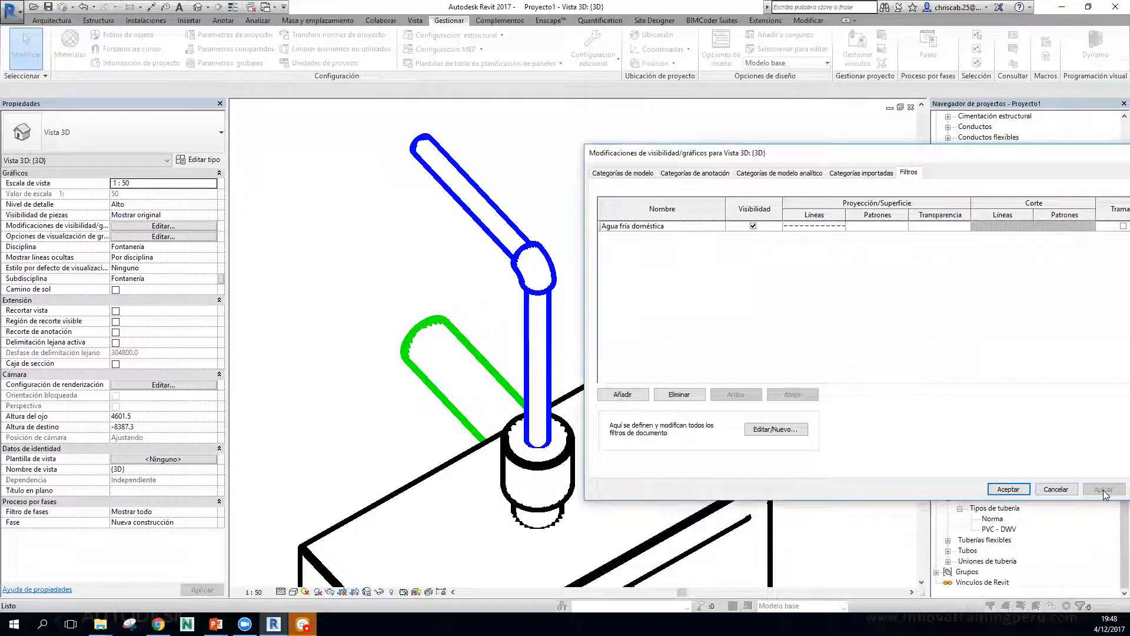
left_click(1009, 489)
Check the cold-water pipe in 3D and open the rule definition of the view's Agua fría doméstica filter.
scroll(521, 310, "up", 5)
scroll(521, 310, "down", 8)
middle_click_drag(520, 310, 438, 362, "shift")
scroll(515, 320, "up", 5)
scroll(629, 362, "up", 4)
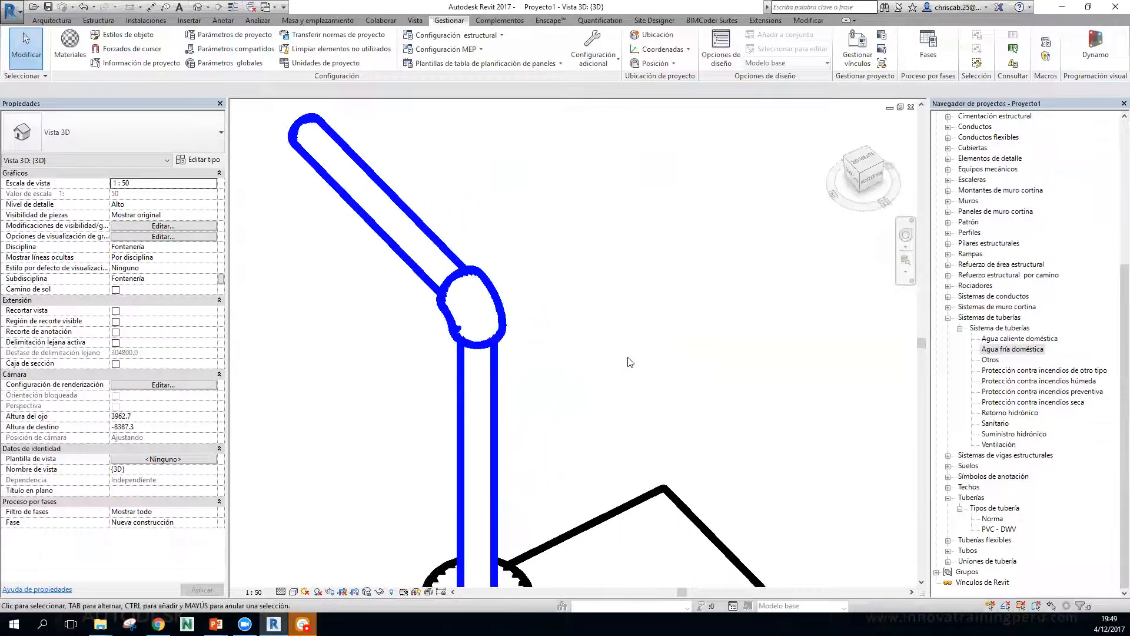
key("g")
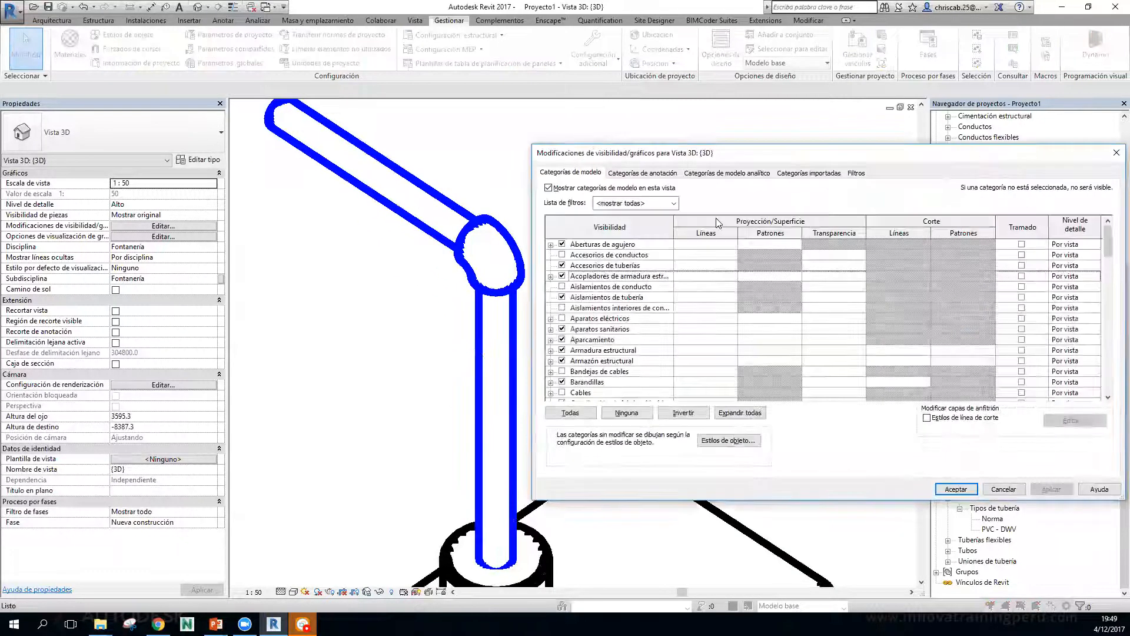
left_click(856, 172)
left_click(824, 226)
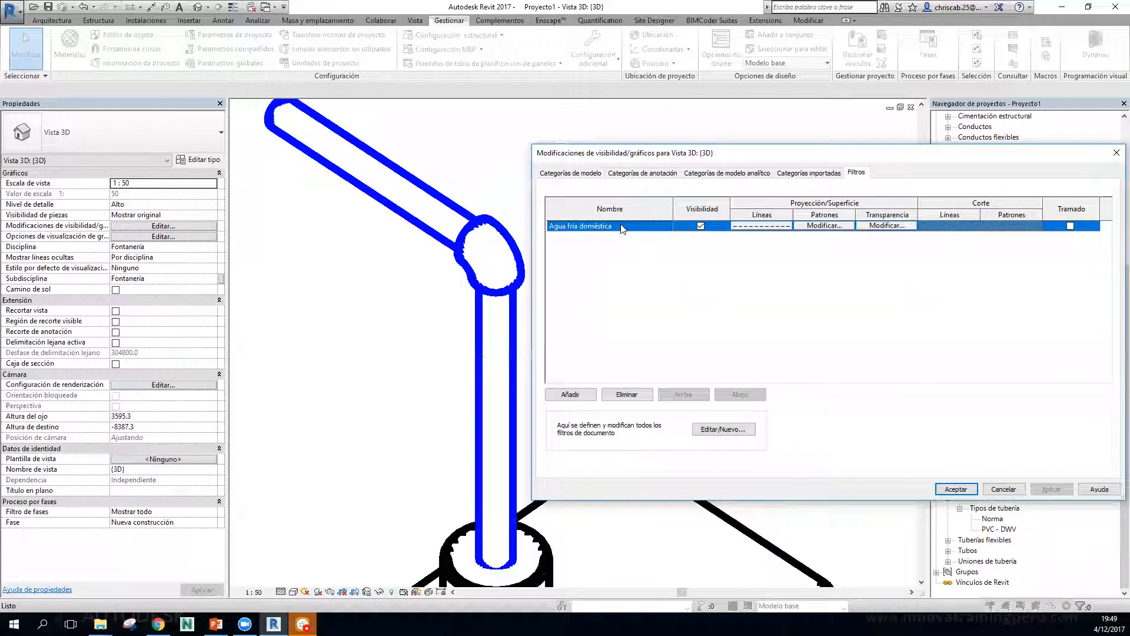
left_click(722, 429)
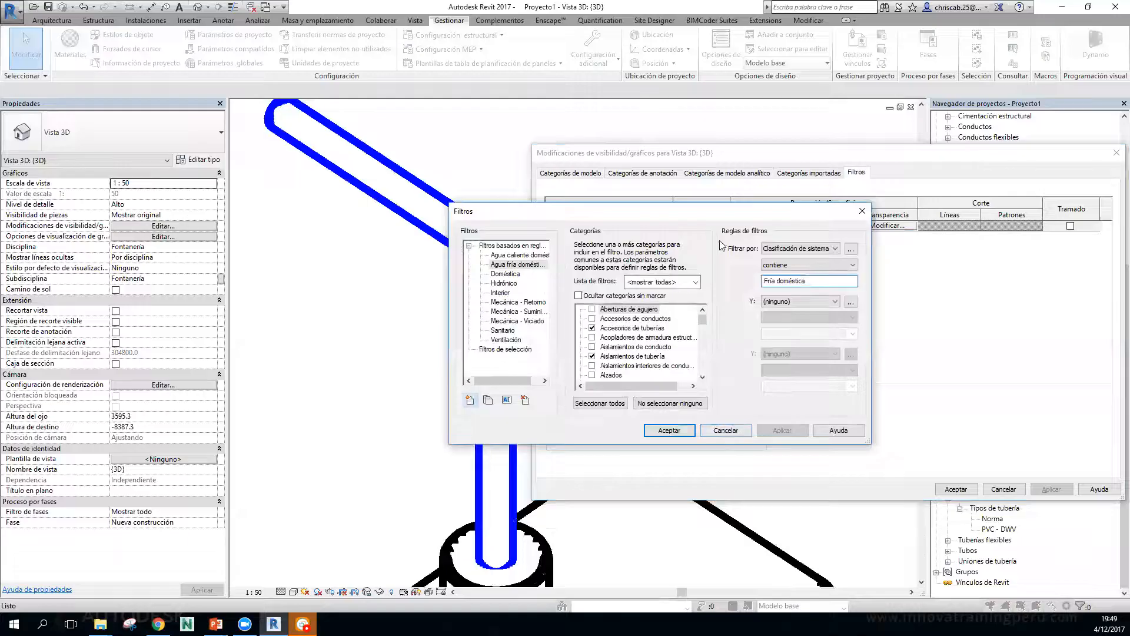
Review the Agua fría doméstica filter rule, close the view overrides, and inspect the upper cold-water pipe's type properties and system type.
left_click_drag(711, 215, 829, 237)
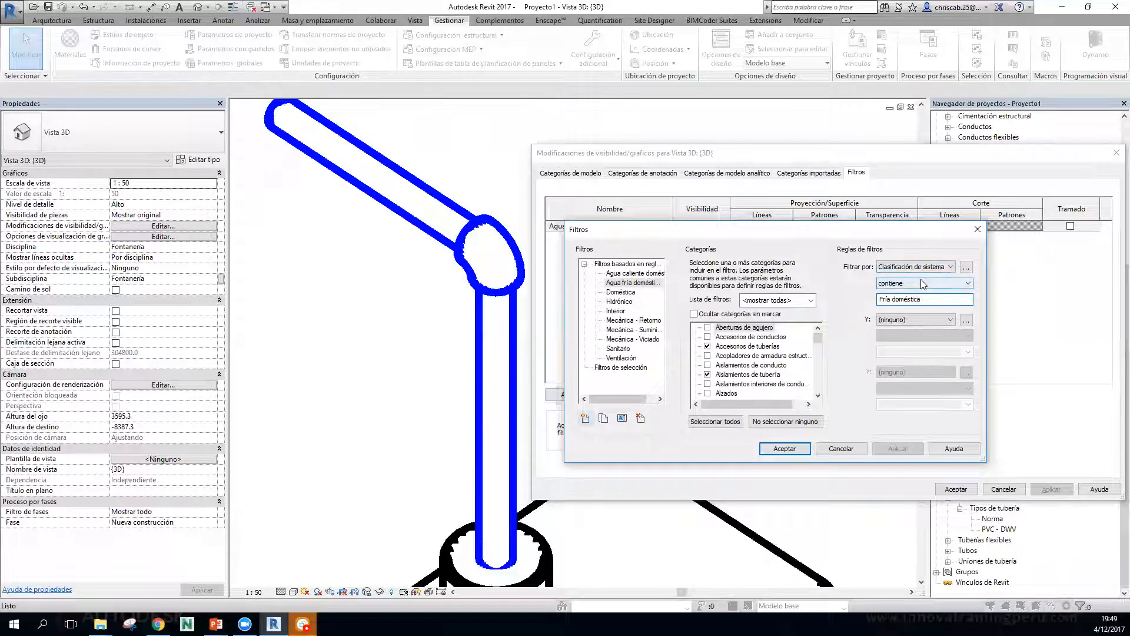
left_click(851, 449)
left_click(1003, 489)
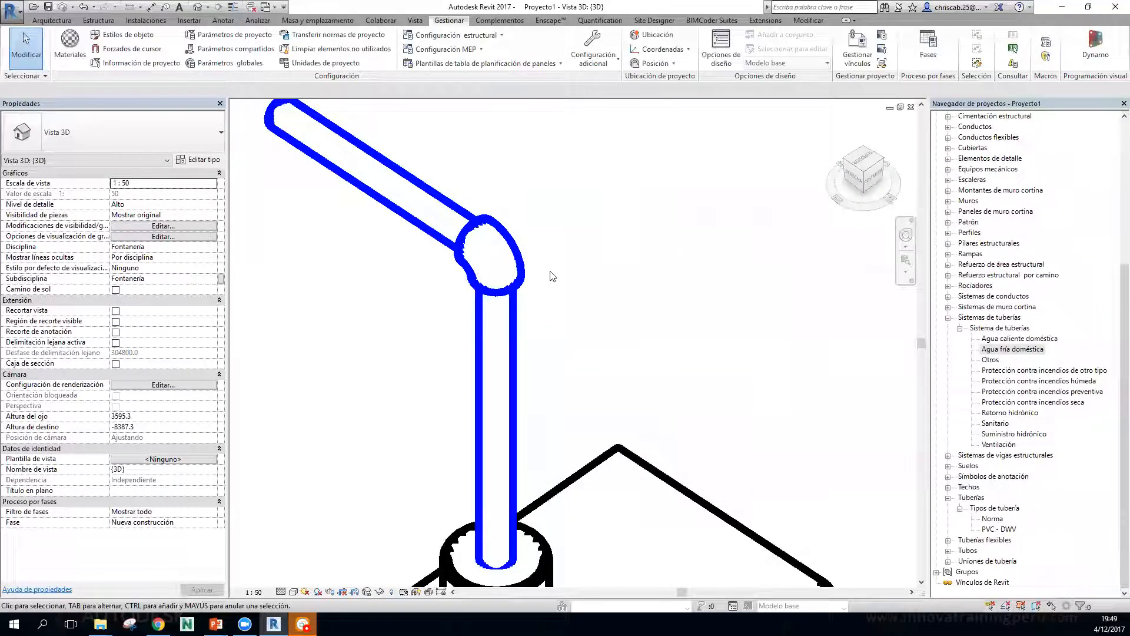
left_click(449, 207)
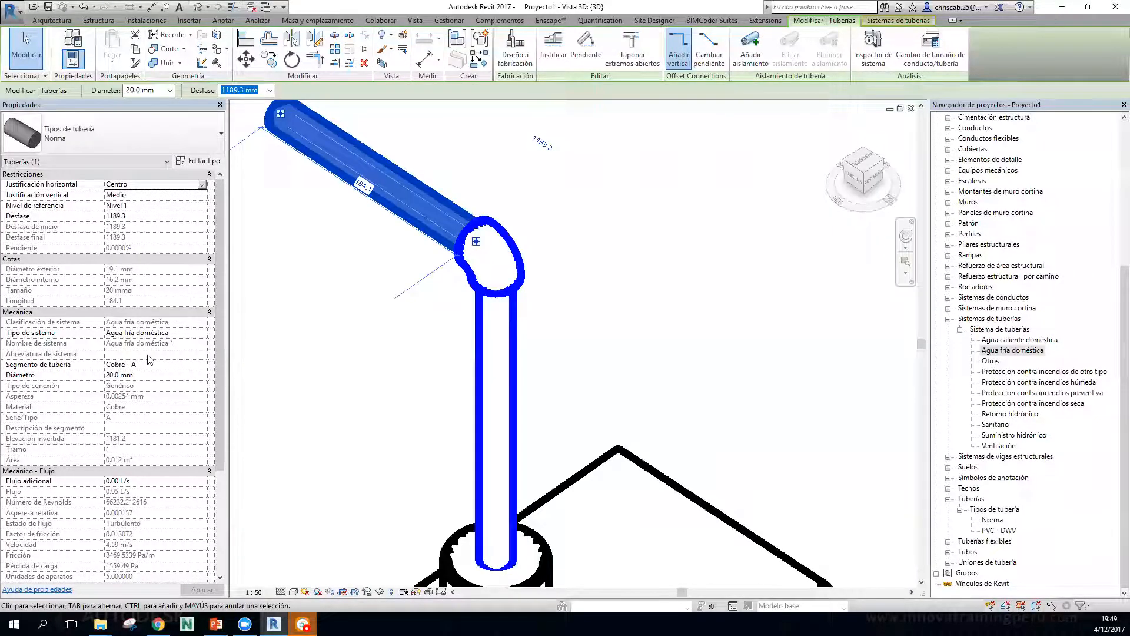
left_click(208, 160)
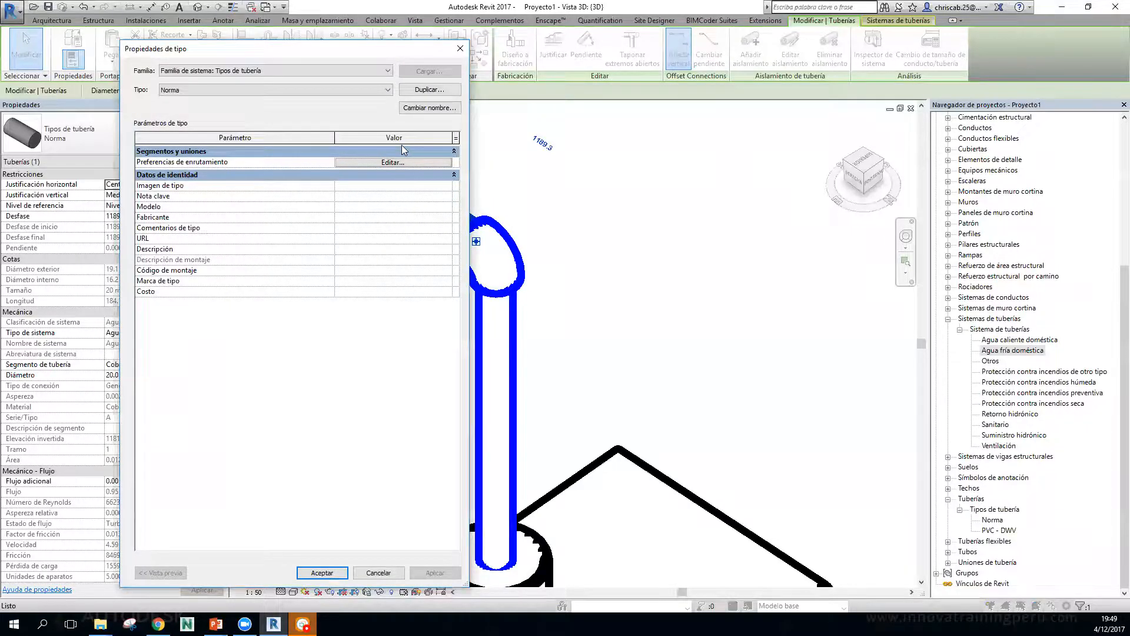
left_click(460, 49)
left_click(203, 333)
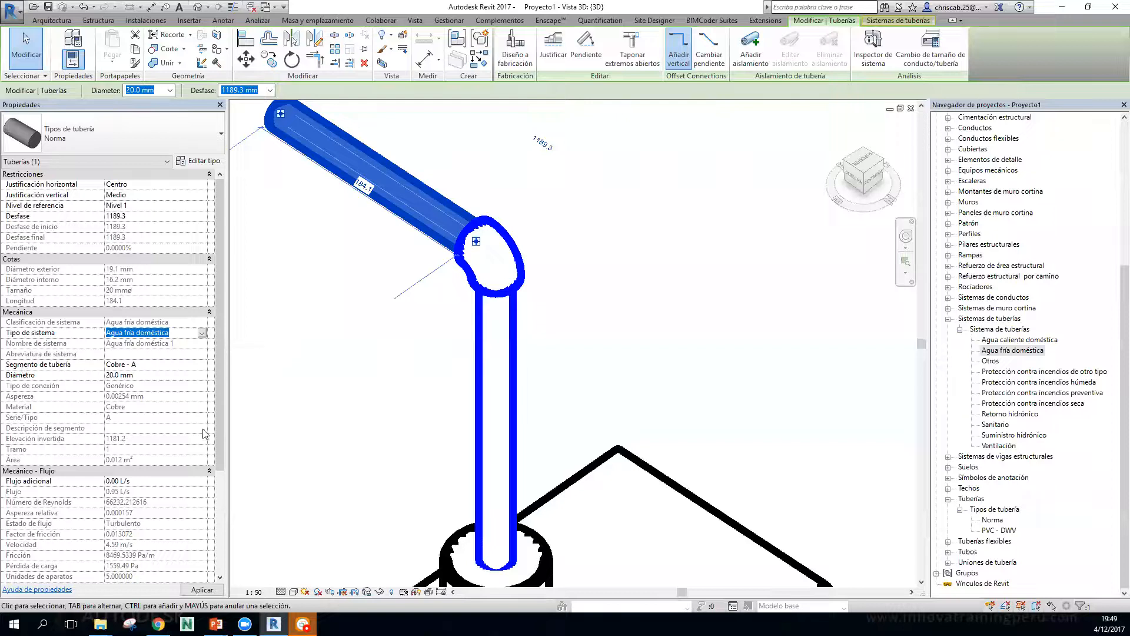
left_click(604, 263)
scroll(599, 273, "down", 2)
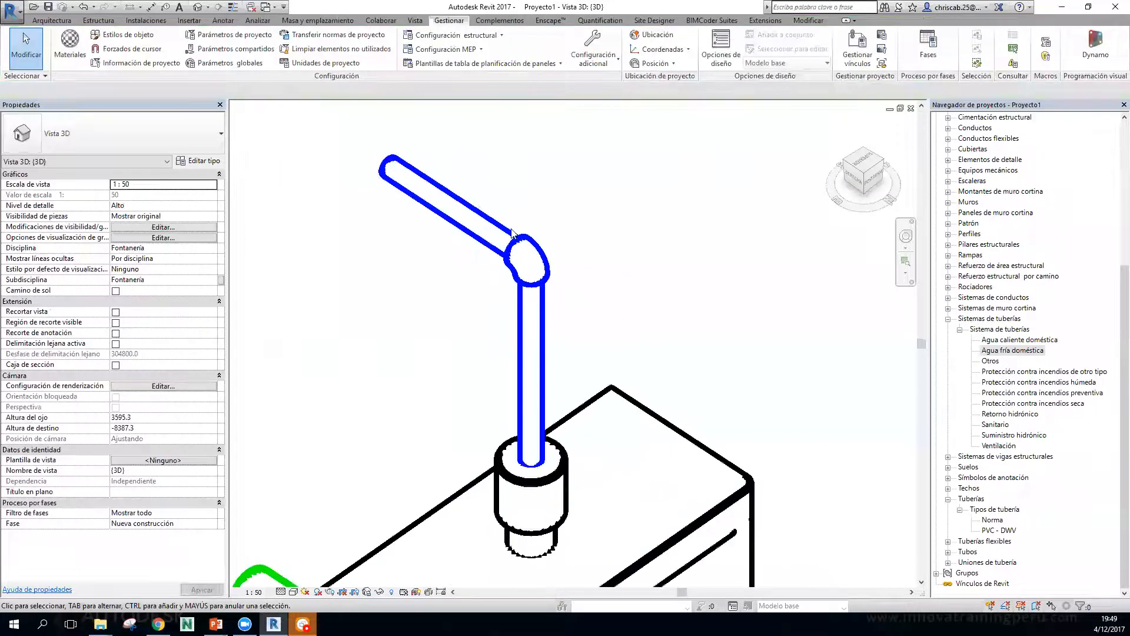
Change the view's Agua fría doméstica filter rule to Clasificación de sistema es igual a Agua fría doméstica and accept the overrides.
key("v")
key("v")
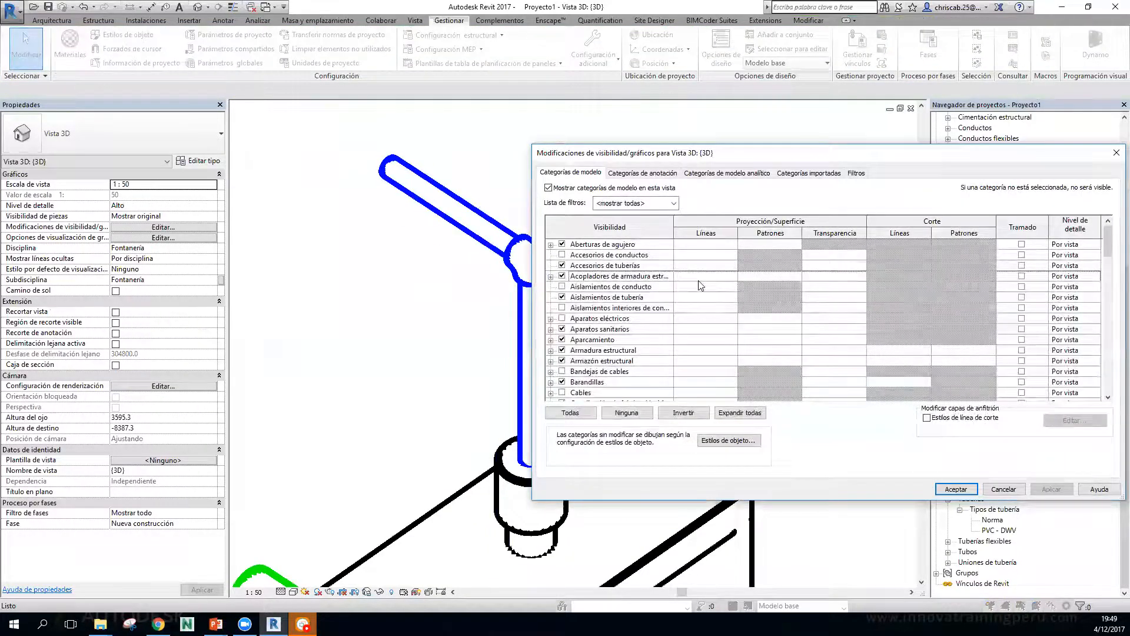
left_click(856, 172)
left_click(598, 226)
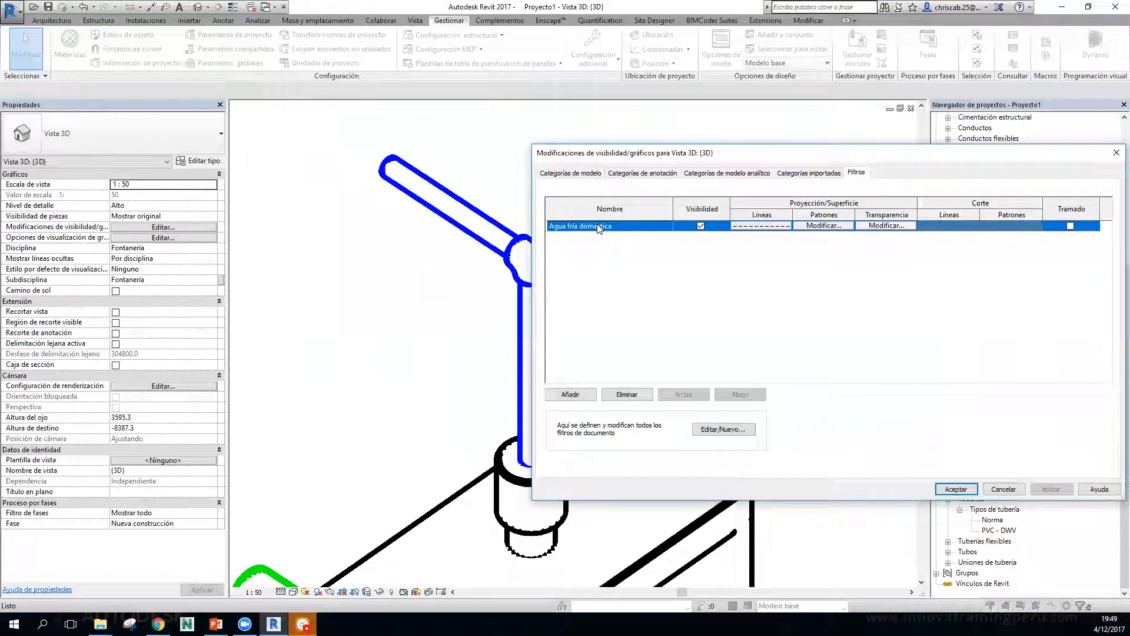
left_click(723, 429)
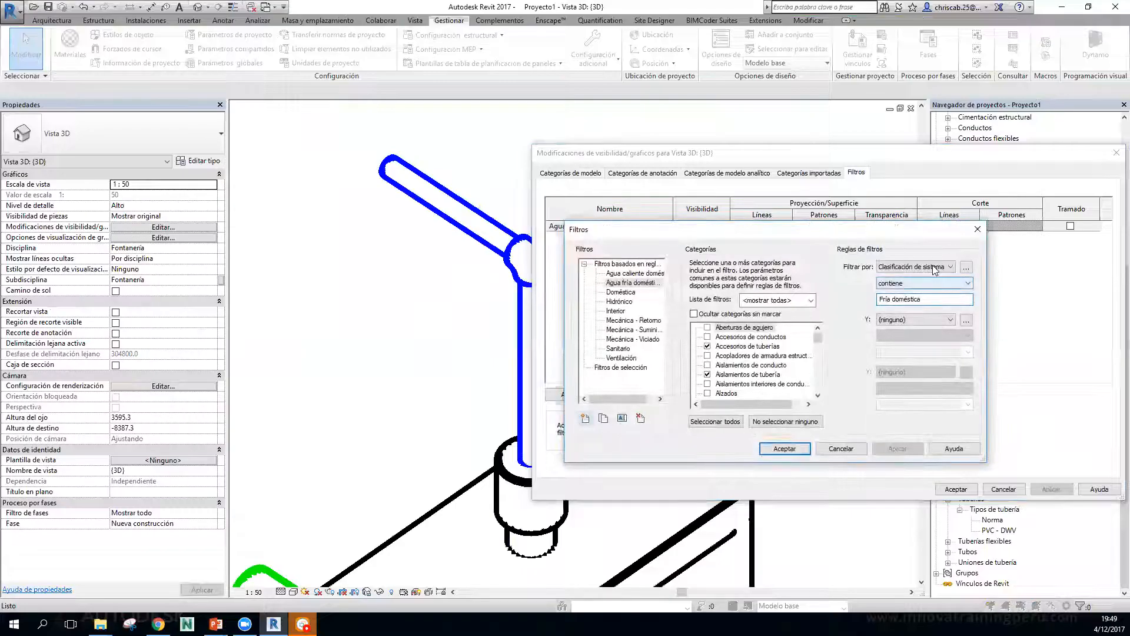
left_click(966, 296)
left_click(966, 298)
left_click(966, 287)
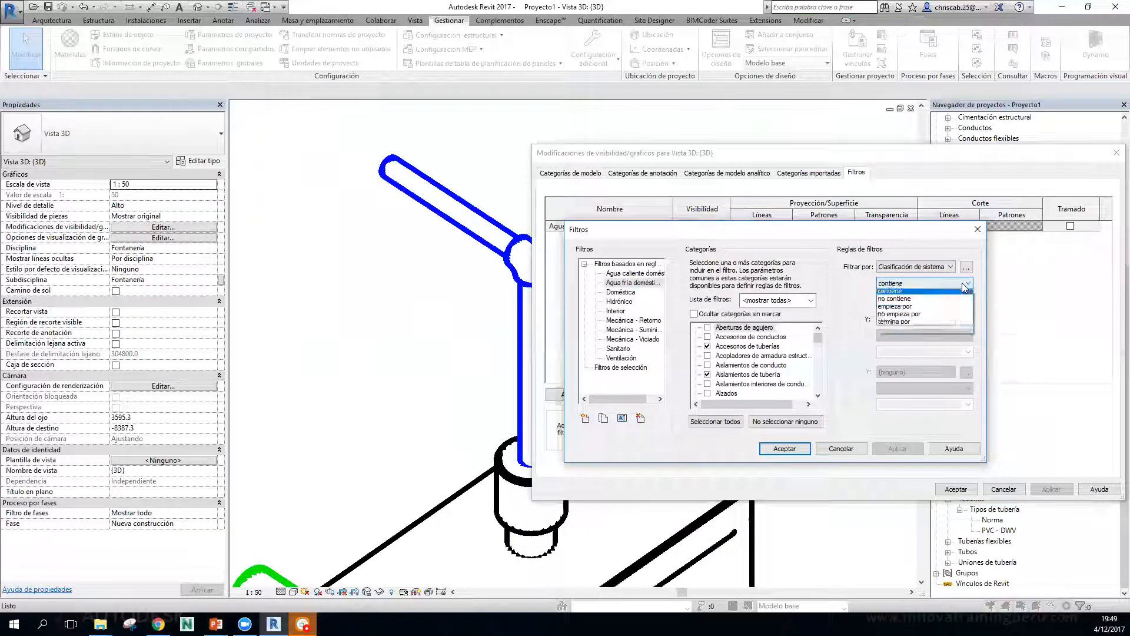
left_click(966, 302)
left_click(966, 300)
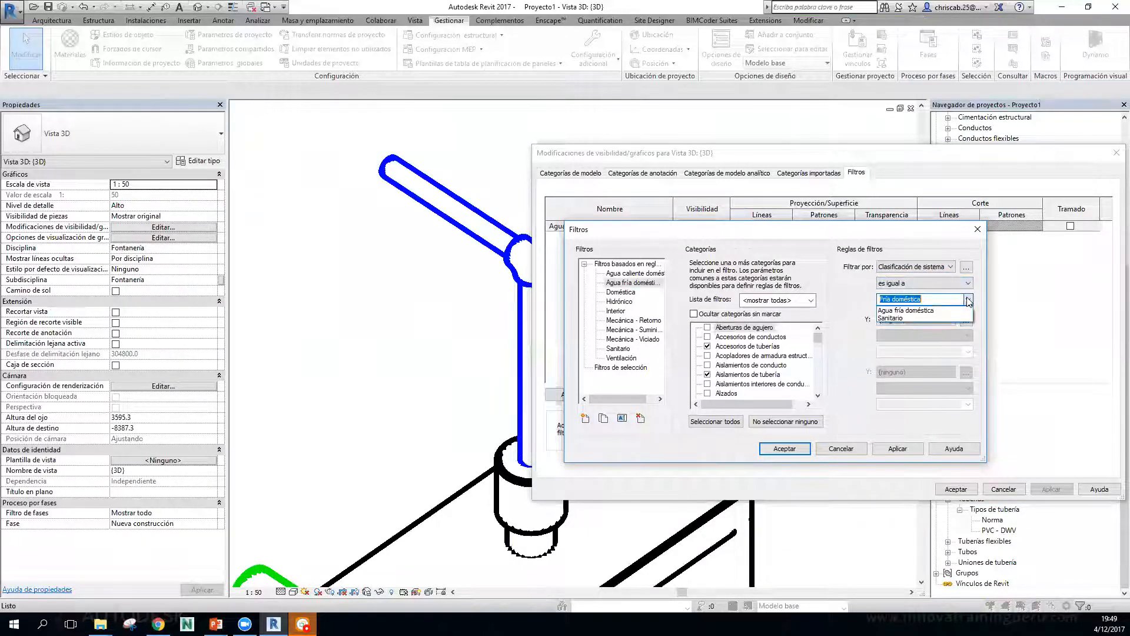
left_click(918, 312)
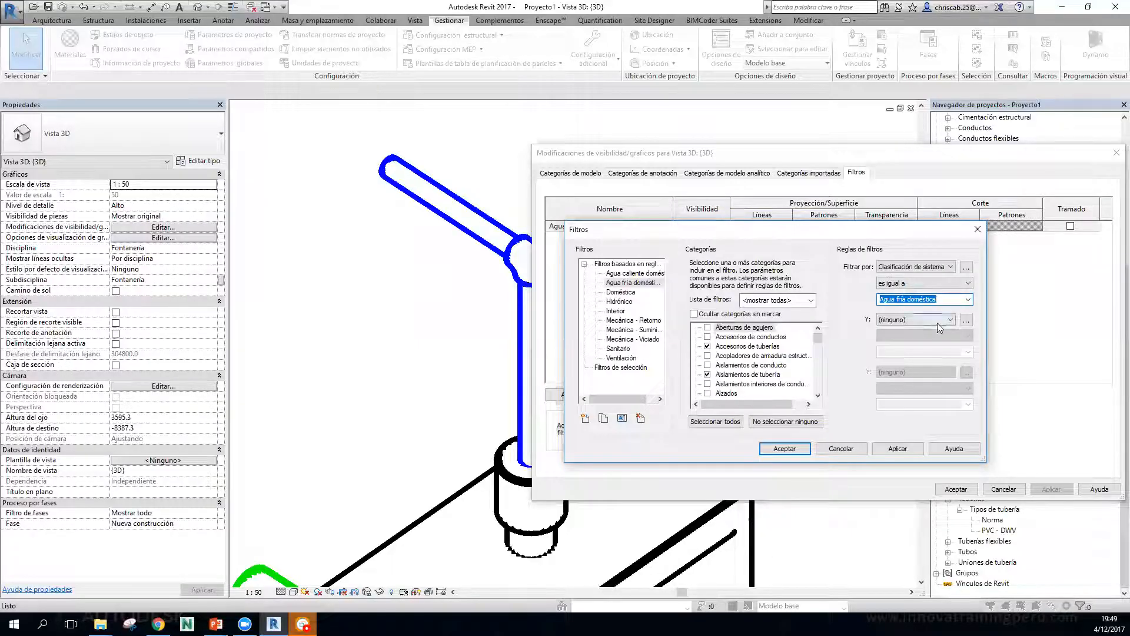
left_click(895, 450)
left_click(803, 451)
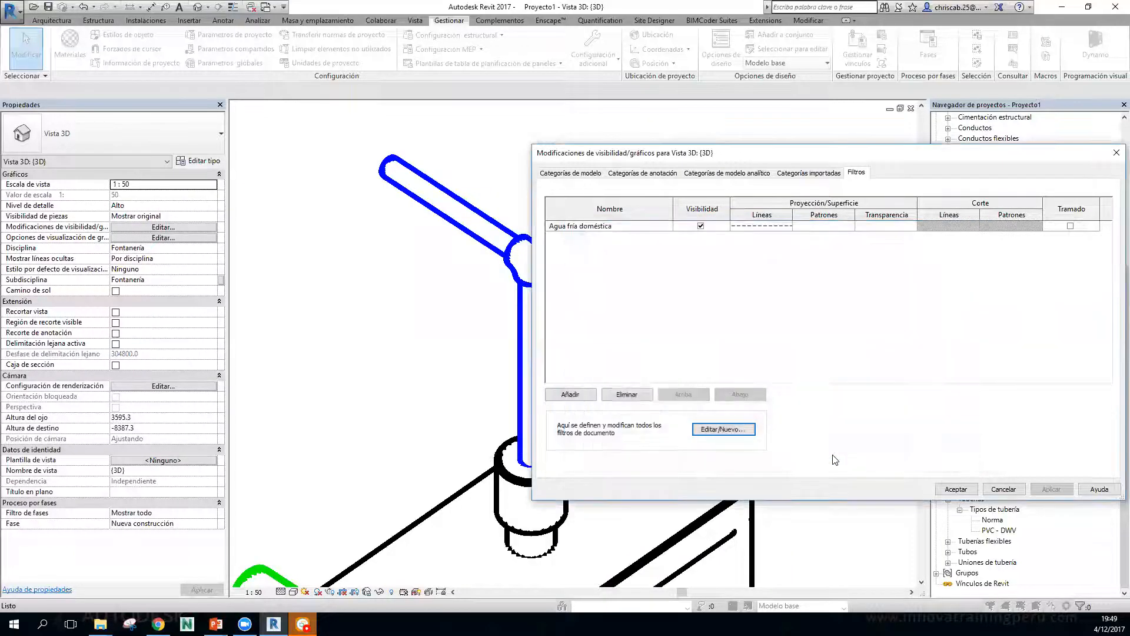
left_click(972, 490)
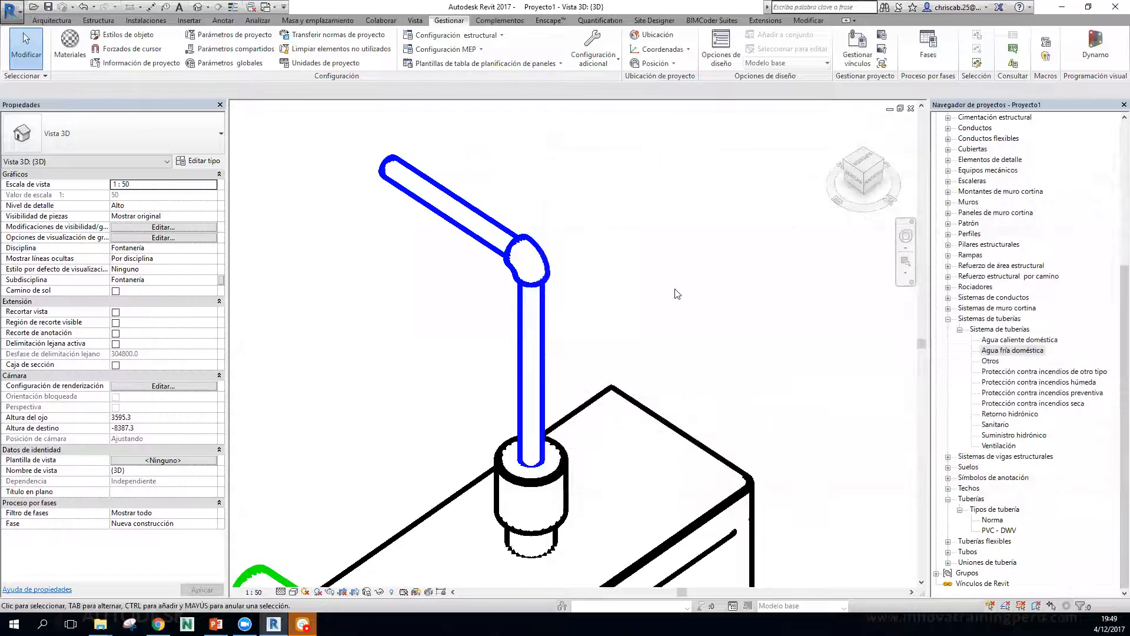
Test the Agua fría doméstica filter in the 3D view by turning its visibility off and back on, applying each change.
key("v")
key("v")
left_click(856, 174)
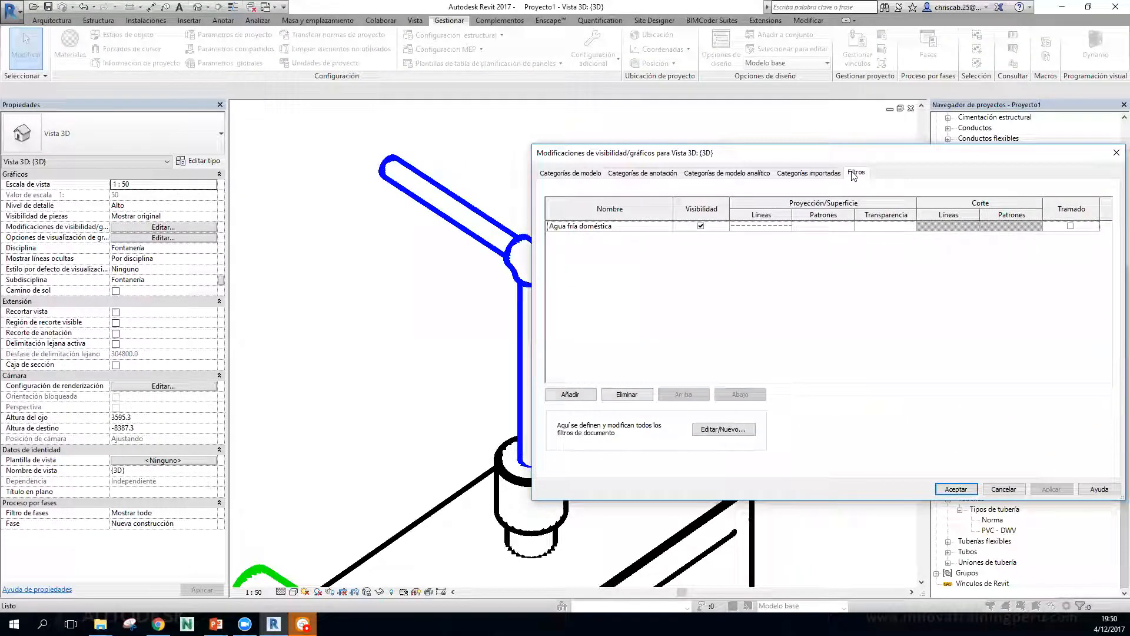
left_click(611, 227)
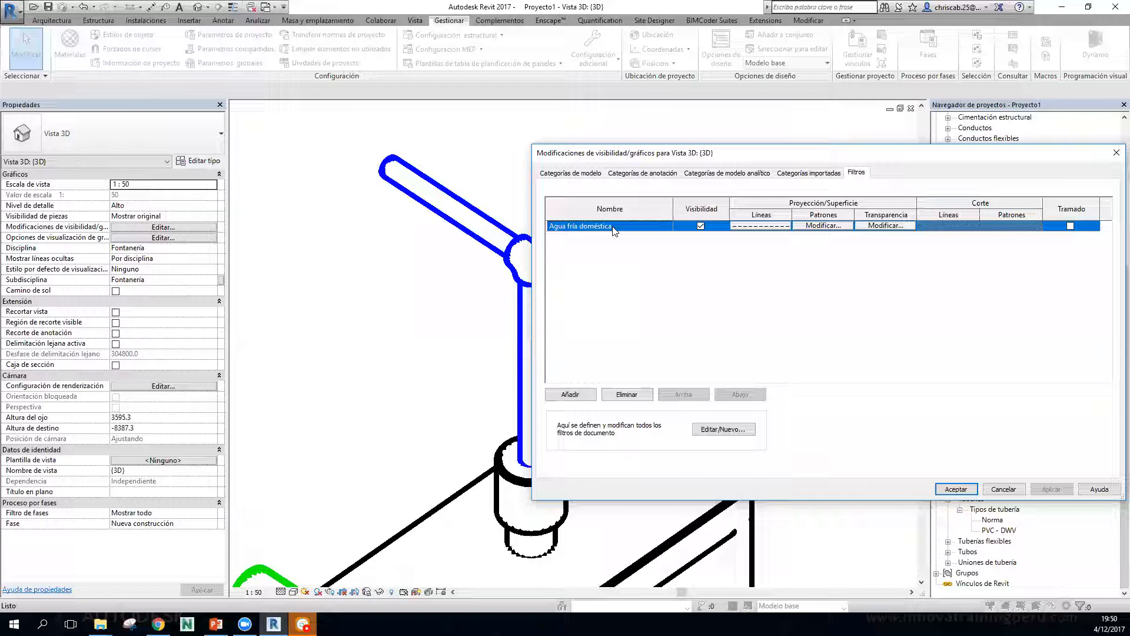
left_click(700, 226)
left_click(1059, 488)
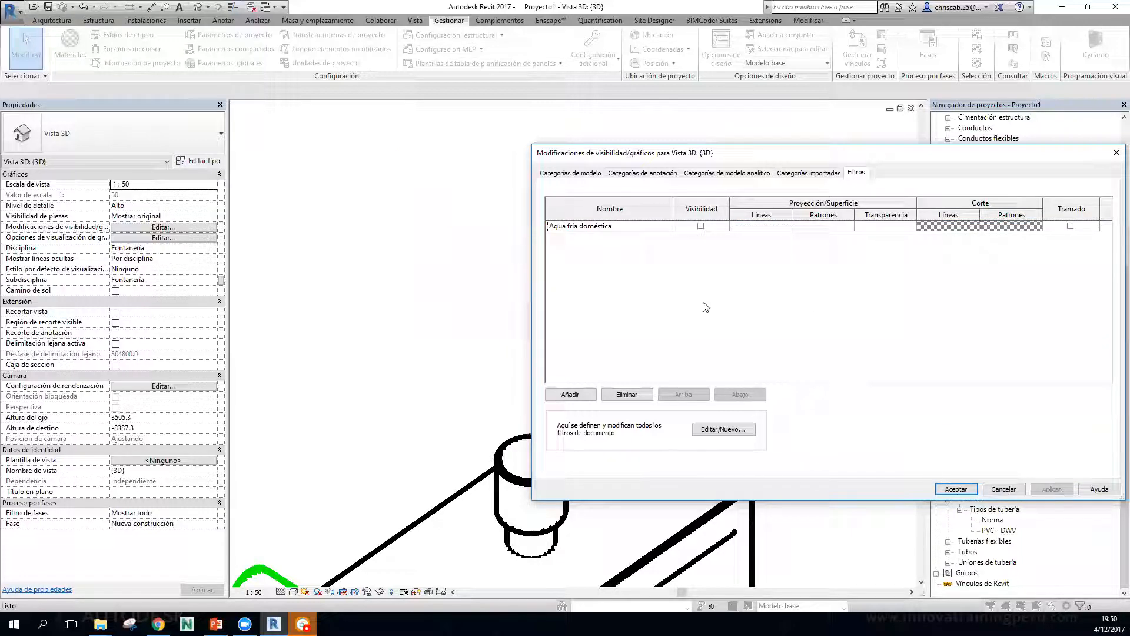
left_click(700, 226)
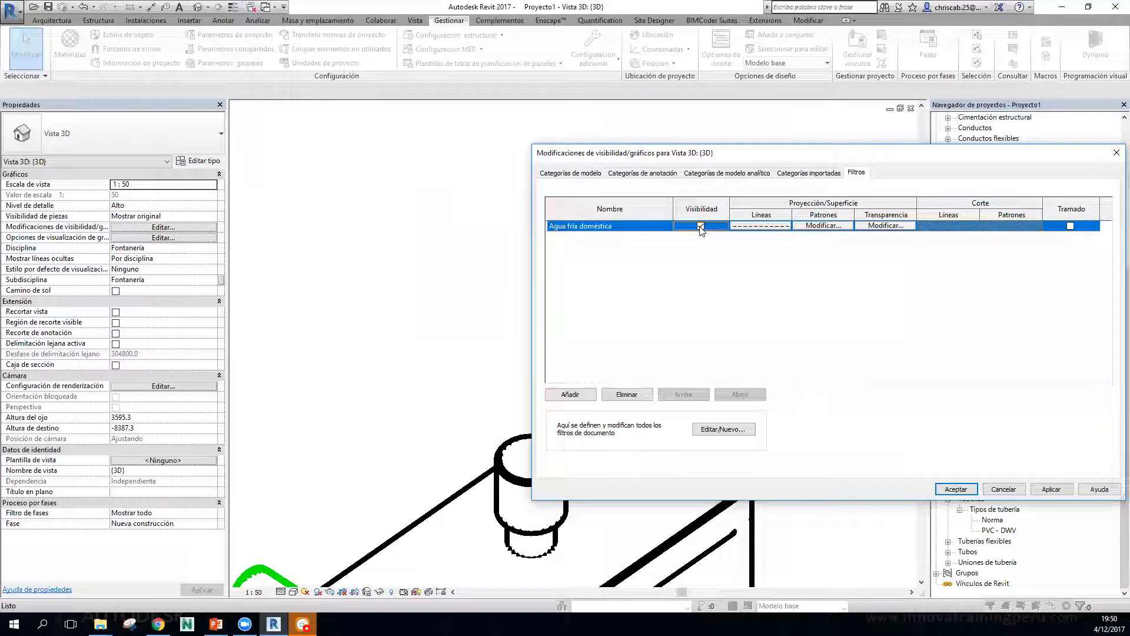
left_click(1044, 490)
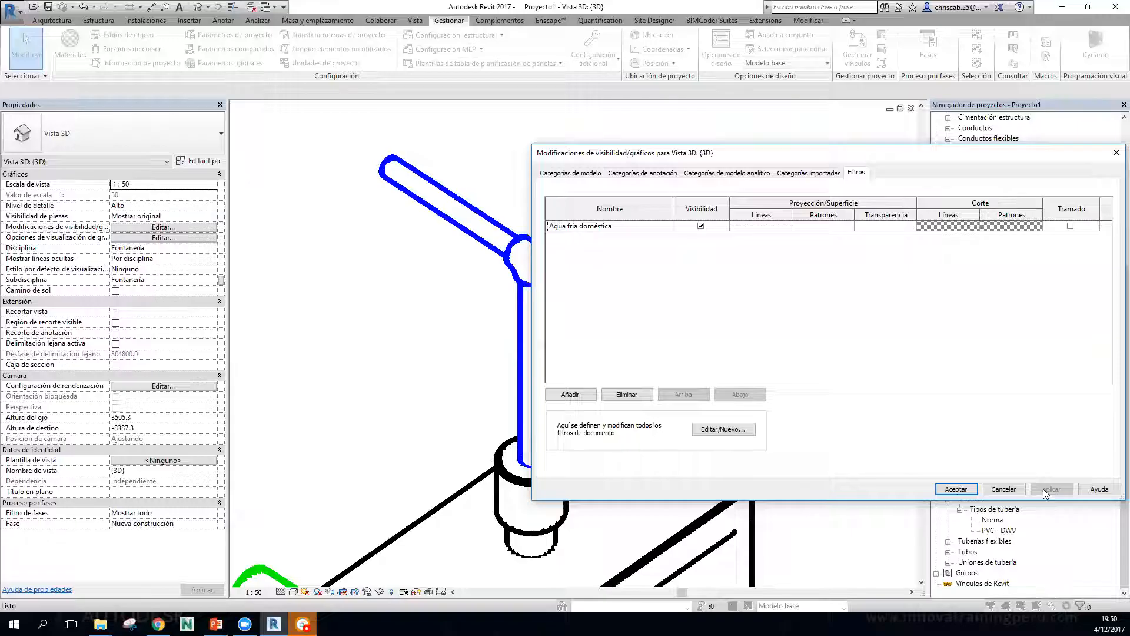
Set the Agua fría doméstica filter's projection line color to pink RGB 255-128-192 and accept the view overrides.
left_click(761, 226)
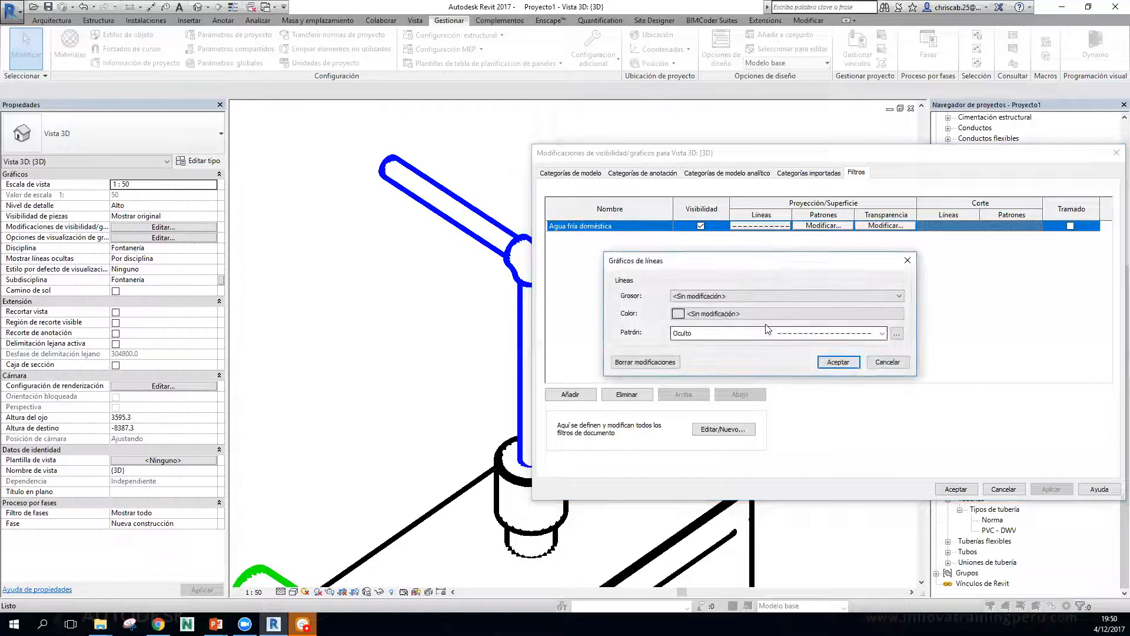
left_click(751, 313)
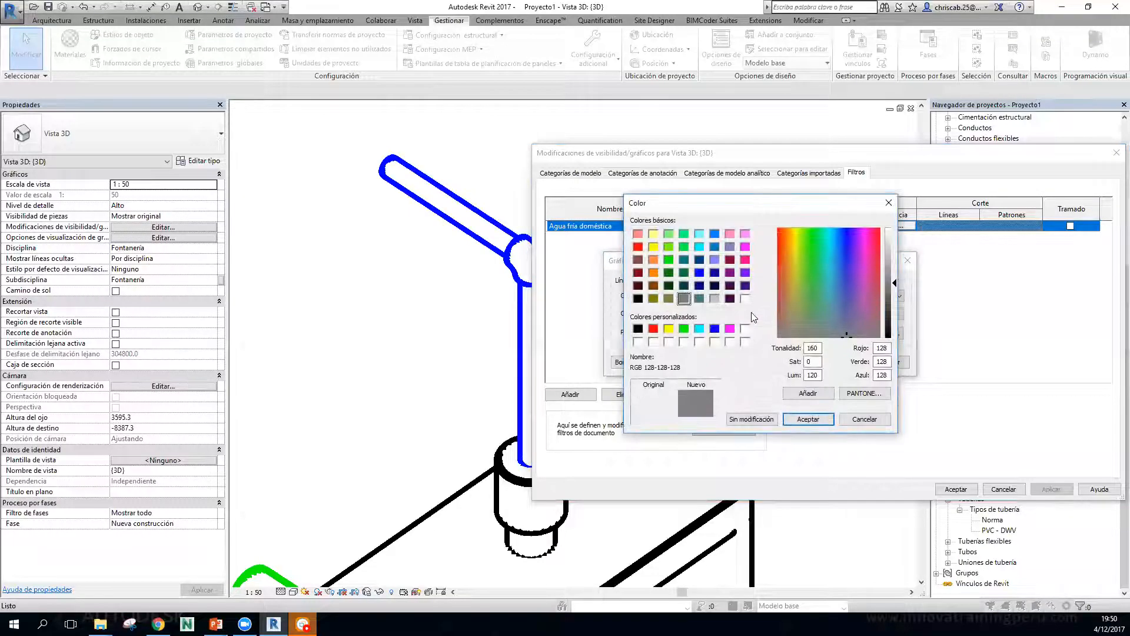
left_click(669, 259)
left_click(714, 233)
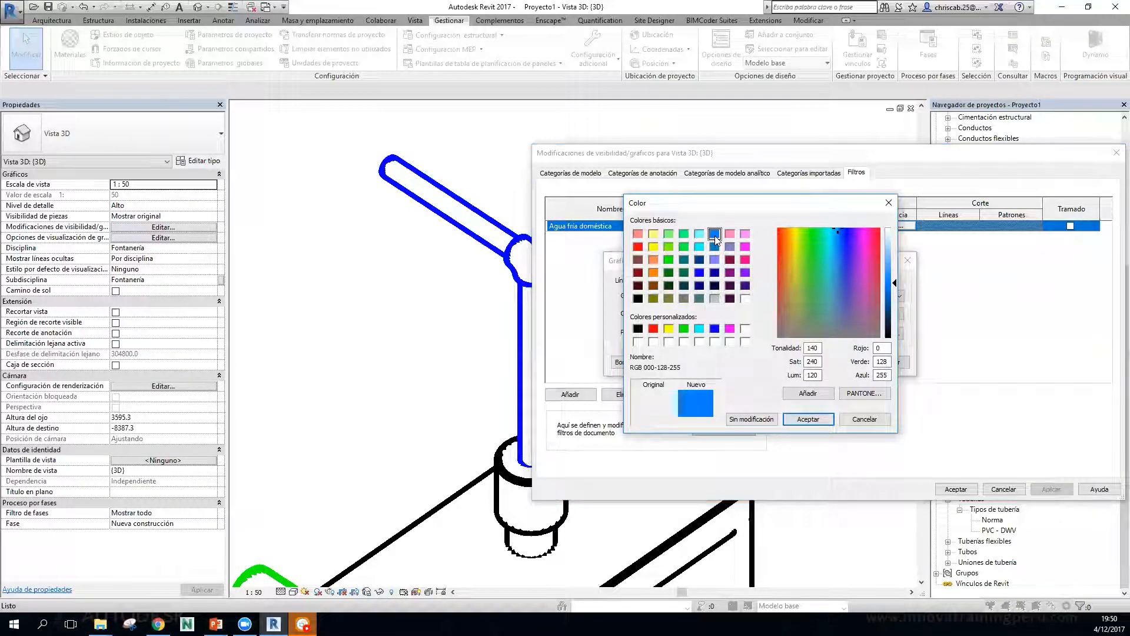
left_click(730, 234)
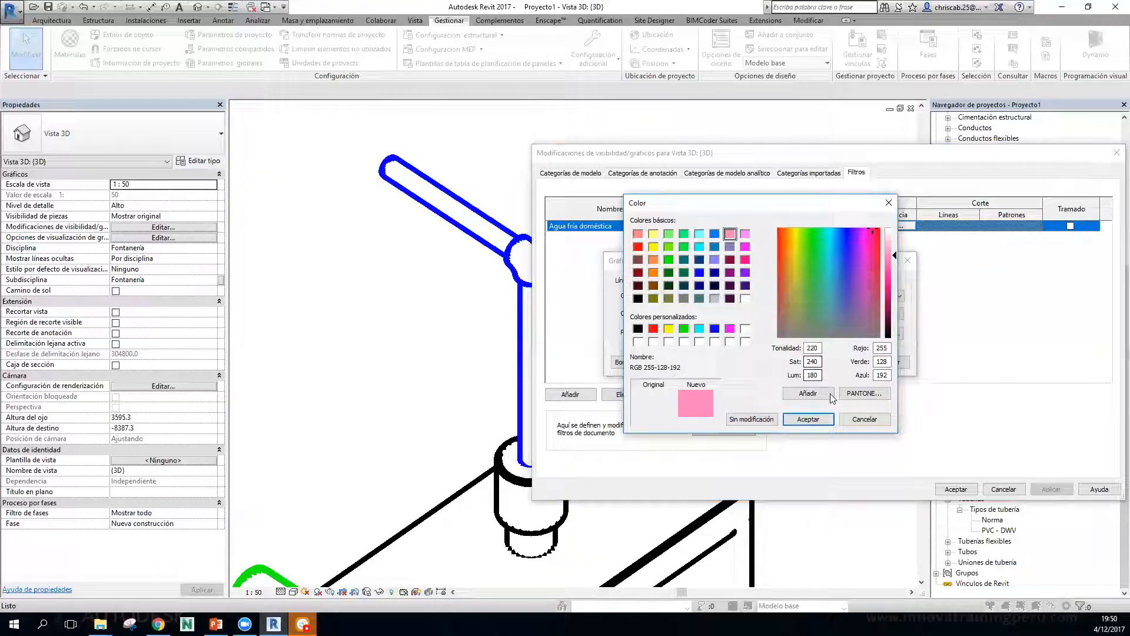
left_click(808, 418)
left_click(838, 362)
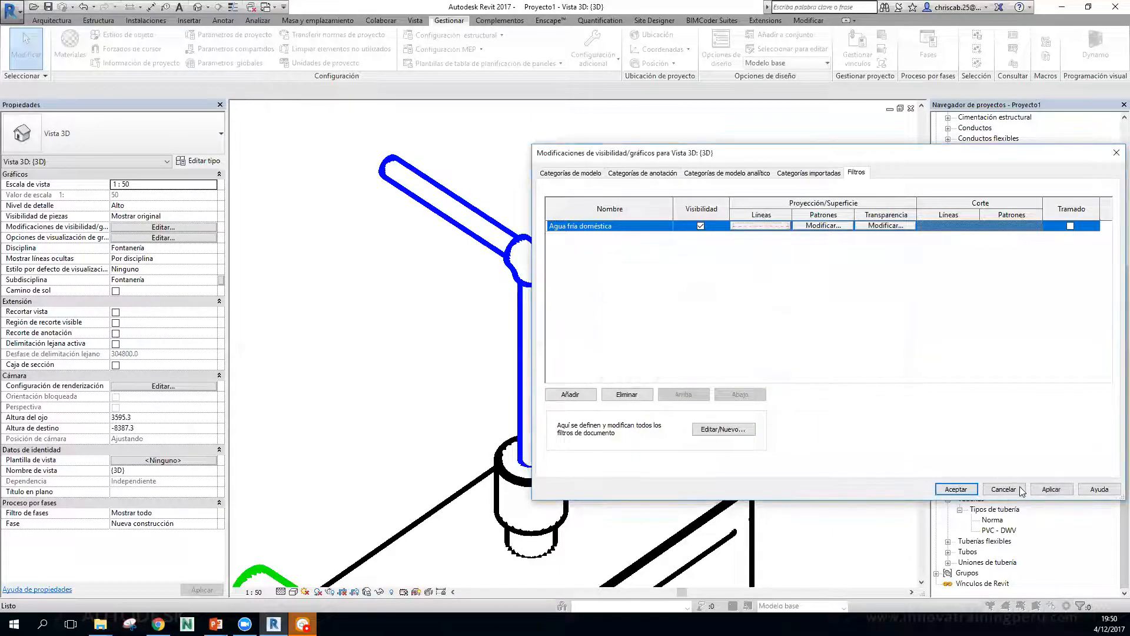
left_click(1046, 489)
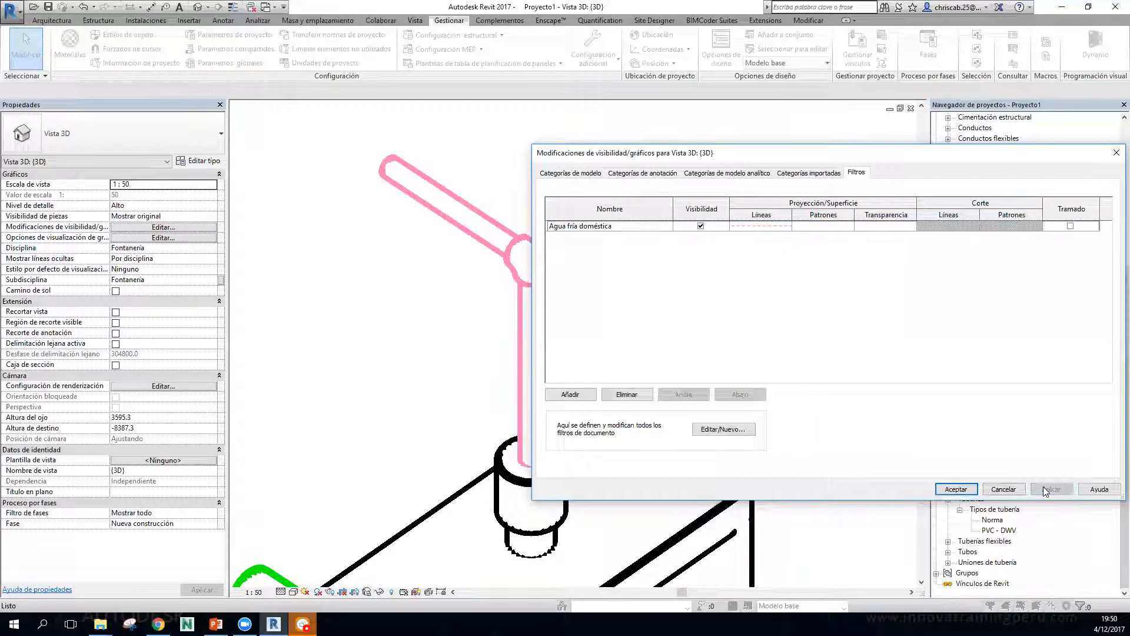
left_click(965, 489)
Set the 3D view's scale to 1 : 1.
scroll(680, 327, "down", 3)
middle_click_drag(720, 351, 681, 285)
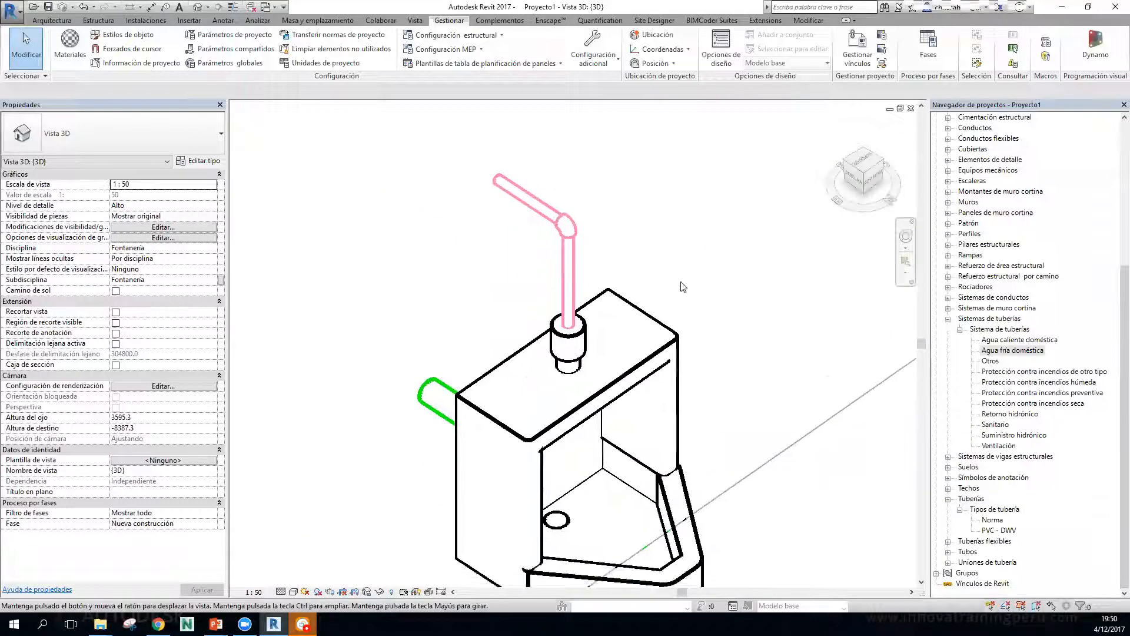
scroll(588, 286, "down", 2)
scroll(597, 245, "up", 2)
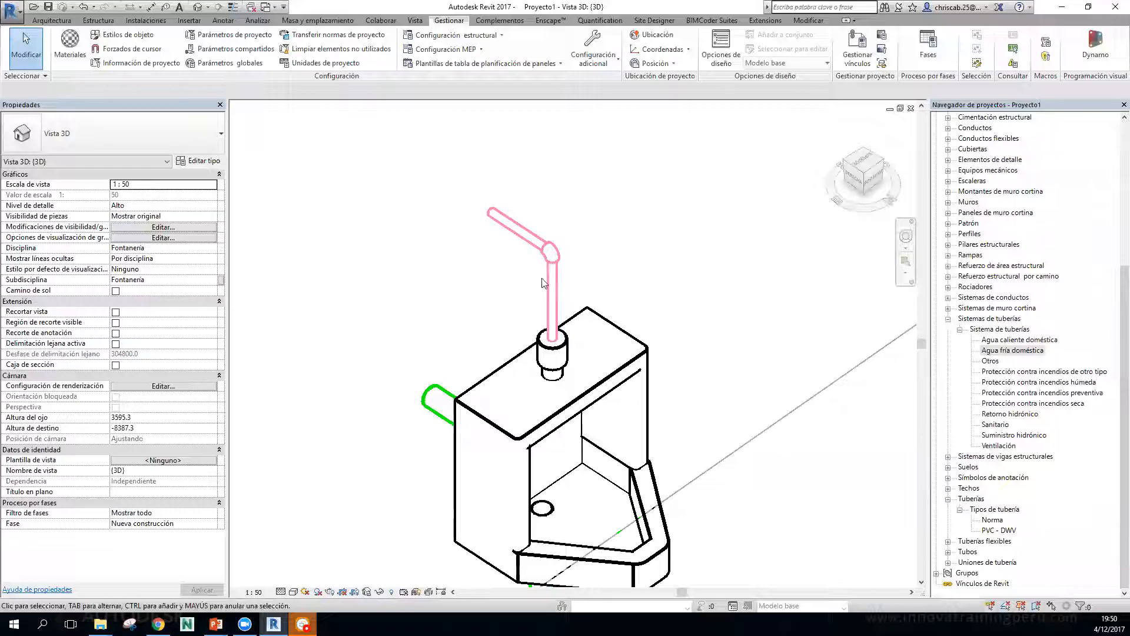
left_click(255, 592)
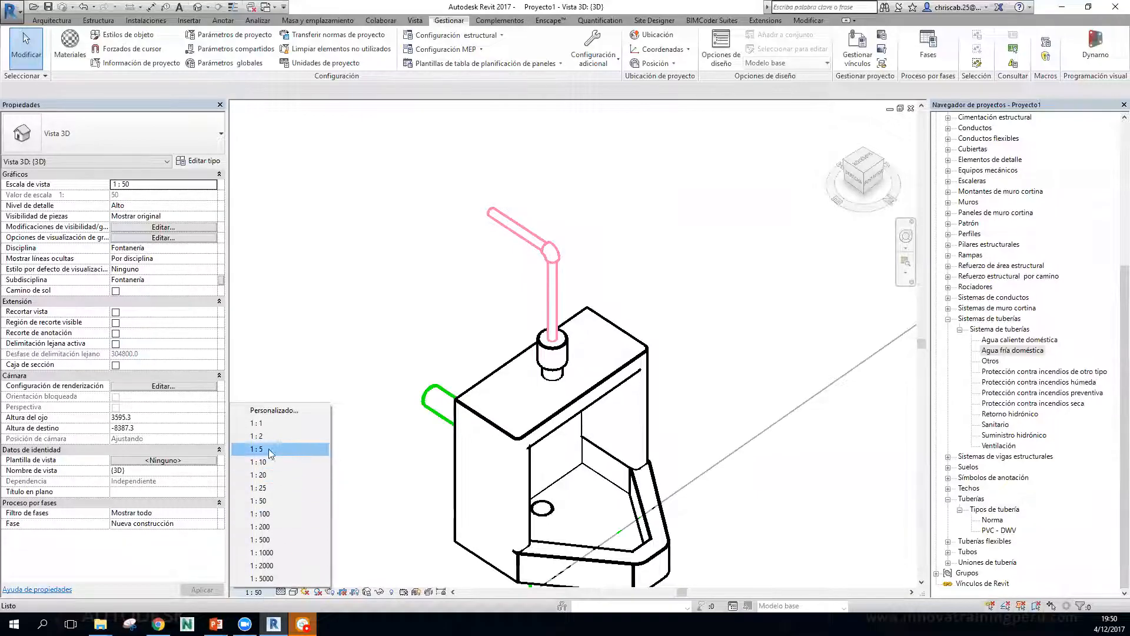
left_click(263, 424)
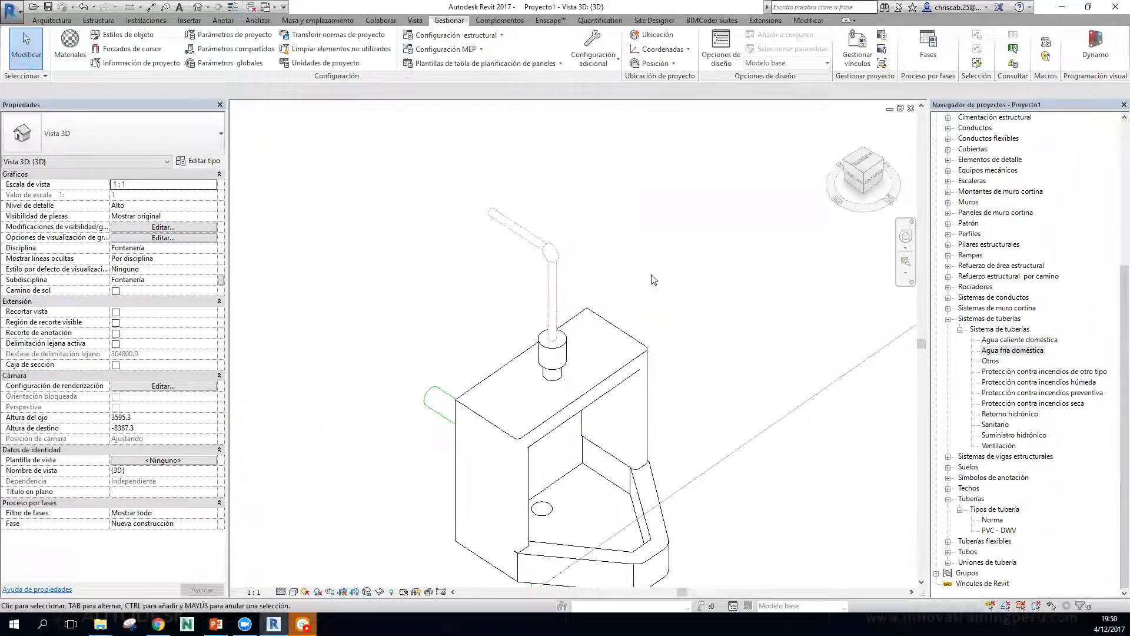
Examine the line patterns of the cold-water pipe and the green drain pipe up close in the 3D view.
scroll(519, 206, "up", 3)
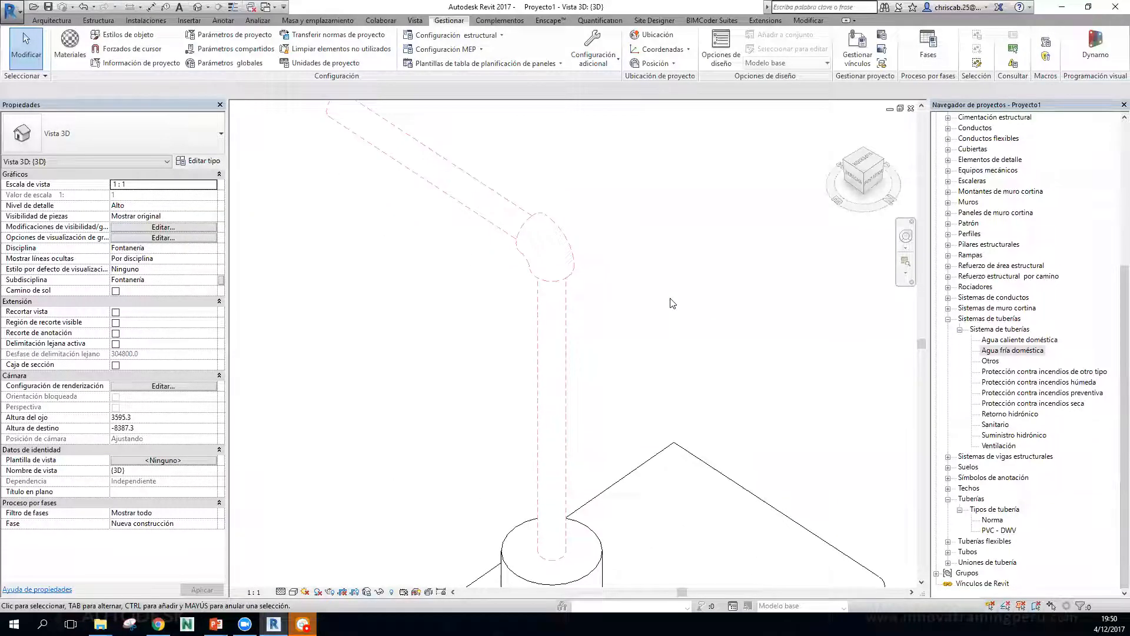
scroll(673, 303, "down", 6)
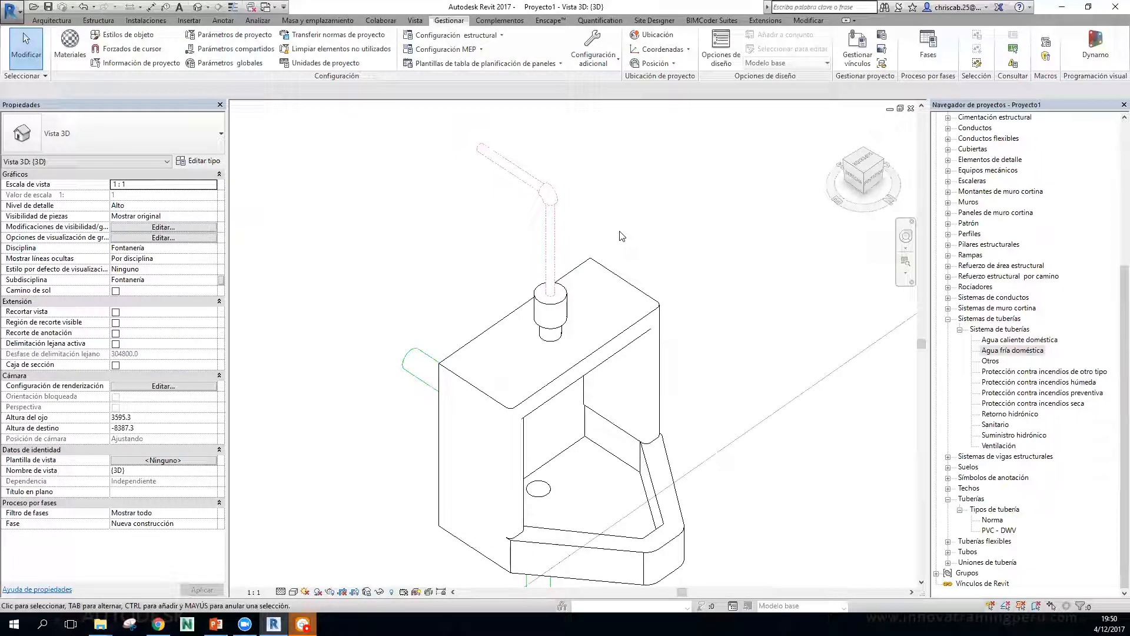
scroll(551, 202, "up", 1)
scroll(551, 202, "up", 2)
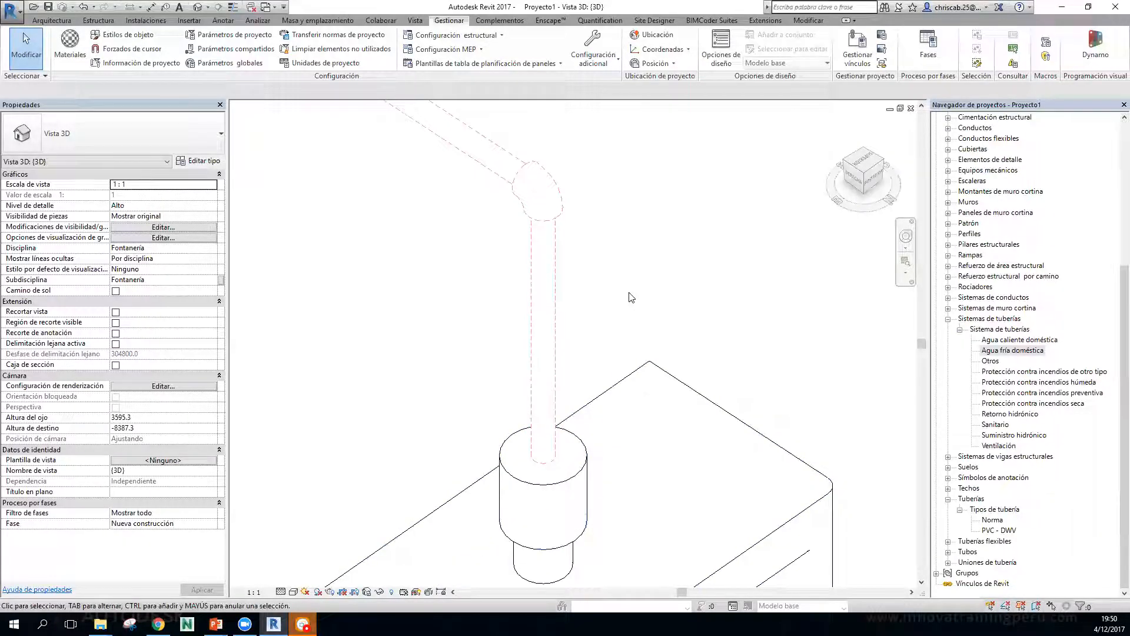
scroll(628, 298, "down", 1)
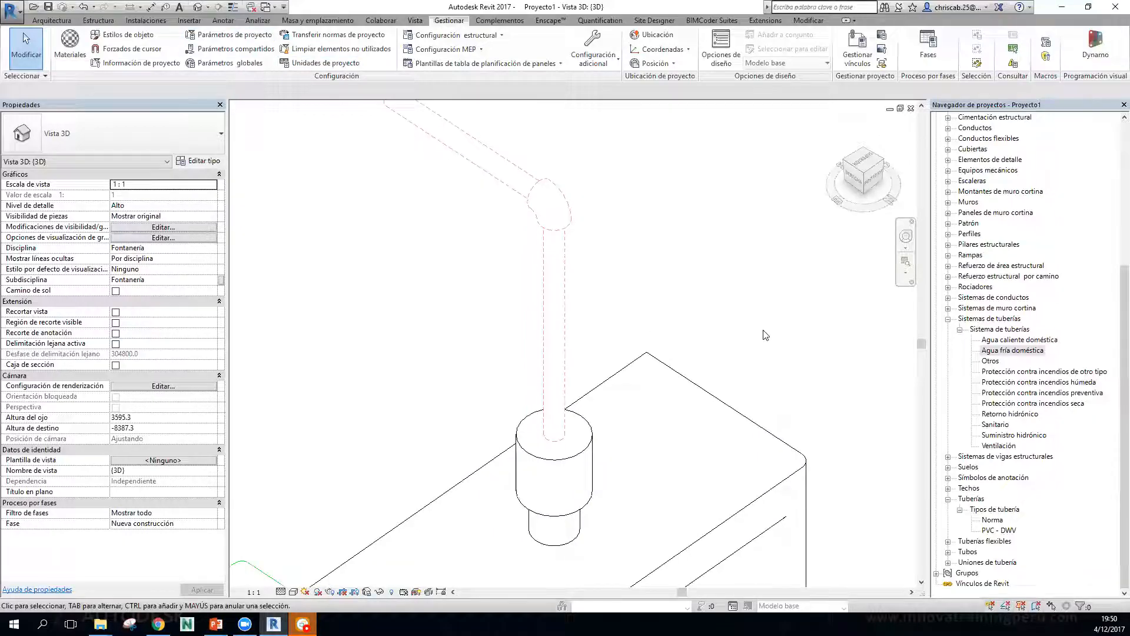
scroll(764, 334, "down", 5)
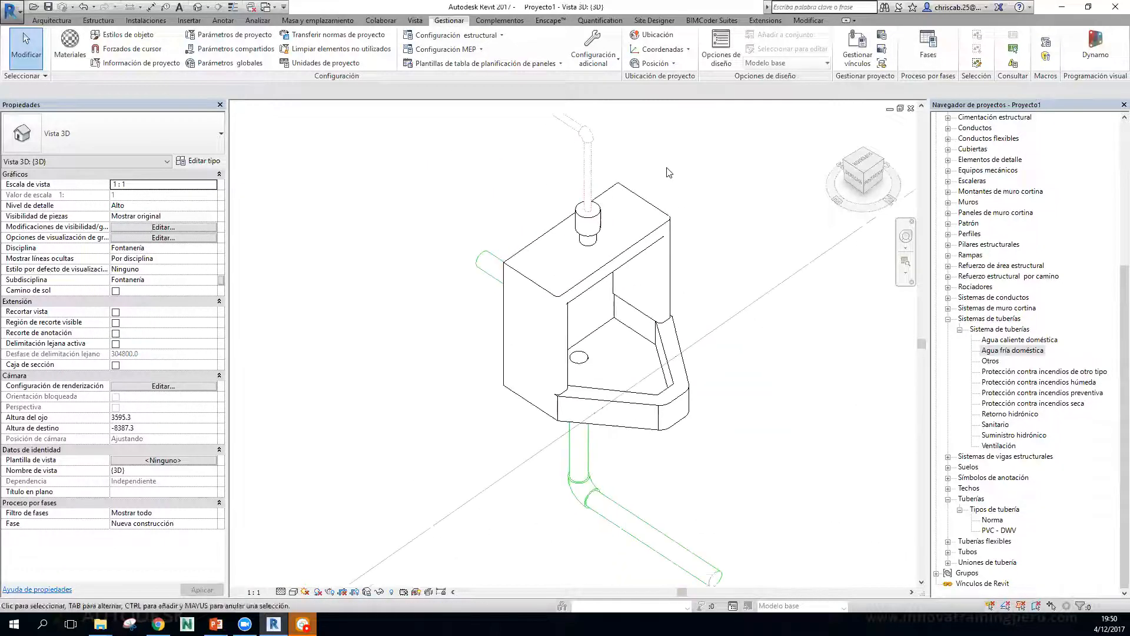
scroll(601, 518, "up", 5)
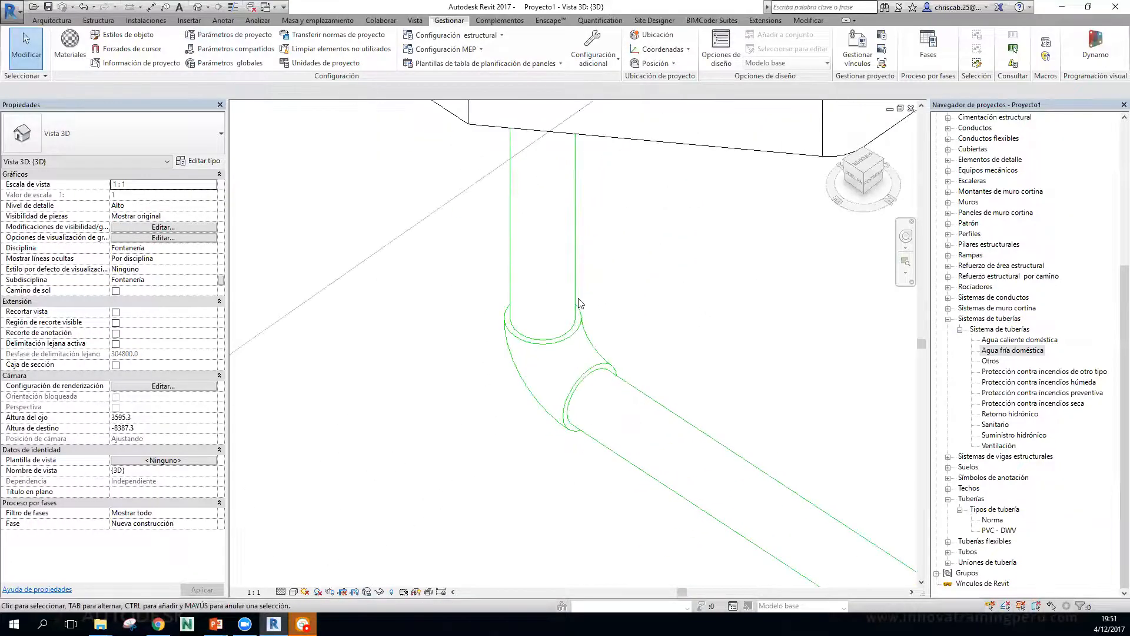
Inspect the whole urinal with its pink cold-water pipe and green drain pipe in the 3D view.
scroll(618, 366, "down", 2)
middle_click_drag(731, 373, 686, 492)
middle_click_drag(708, 222, 713, 366)
scroll(552, 307, "up", 1)
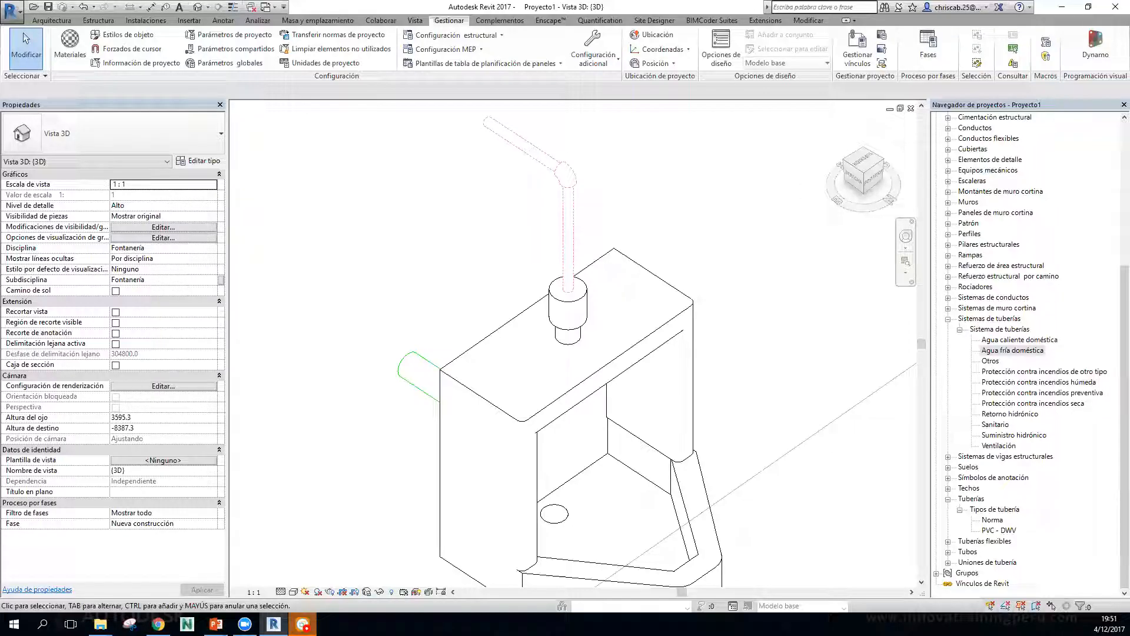
scroll(800, 372, "down", 3)
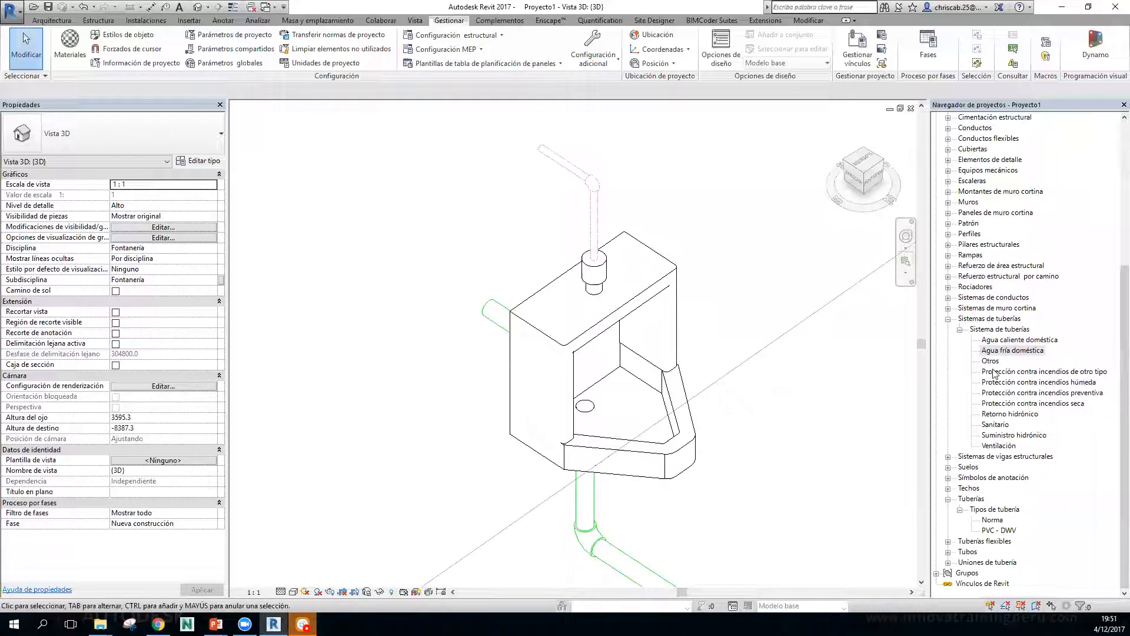
scroll(714, 330, "down", 2)
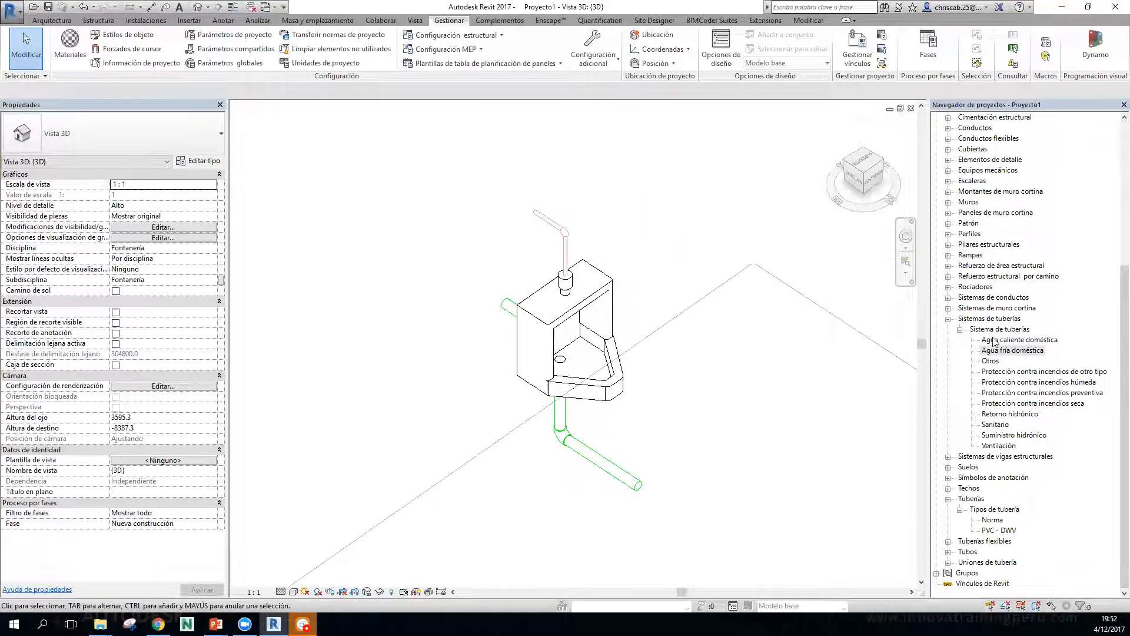
Duplicate the Agua caliente doméstica piping system type and rename the copy as Gas Natural.
left_click(1006, 331)
left_click(1013, 339)
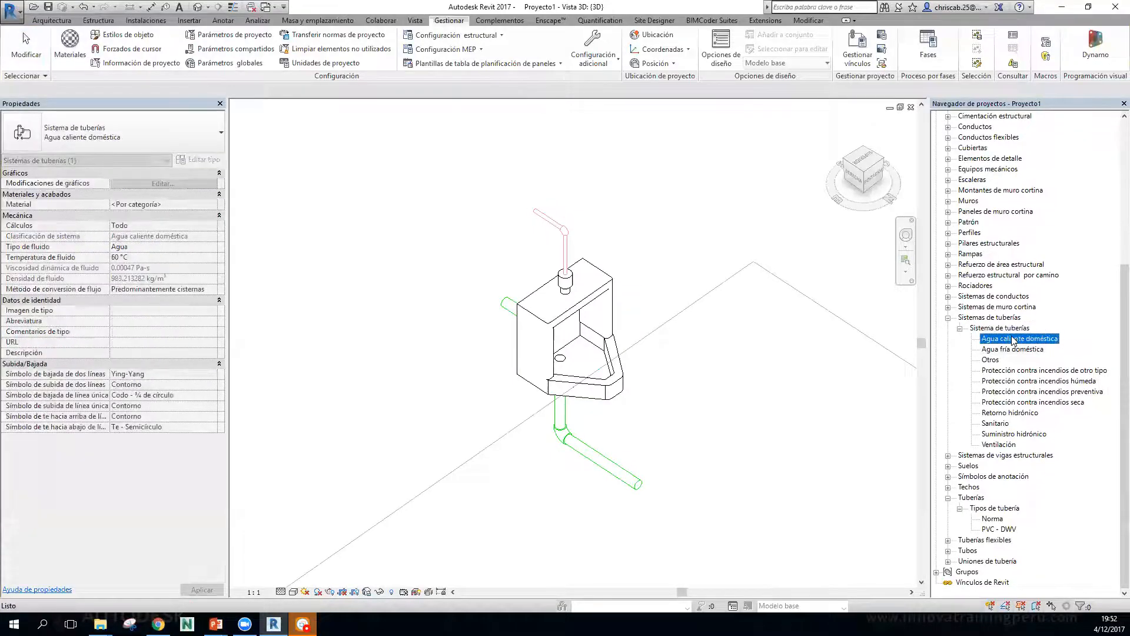
right_click(1012, 340)
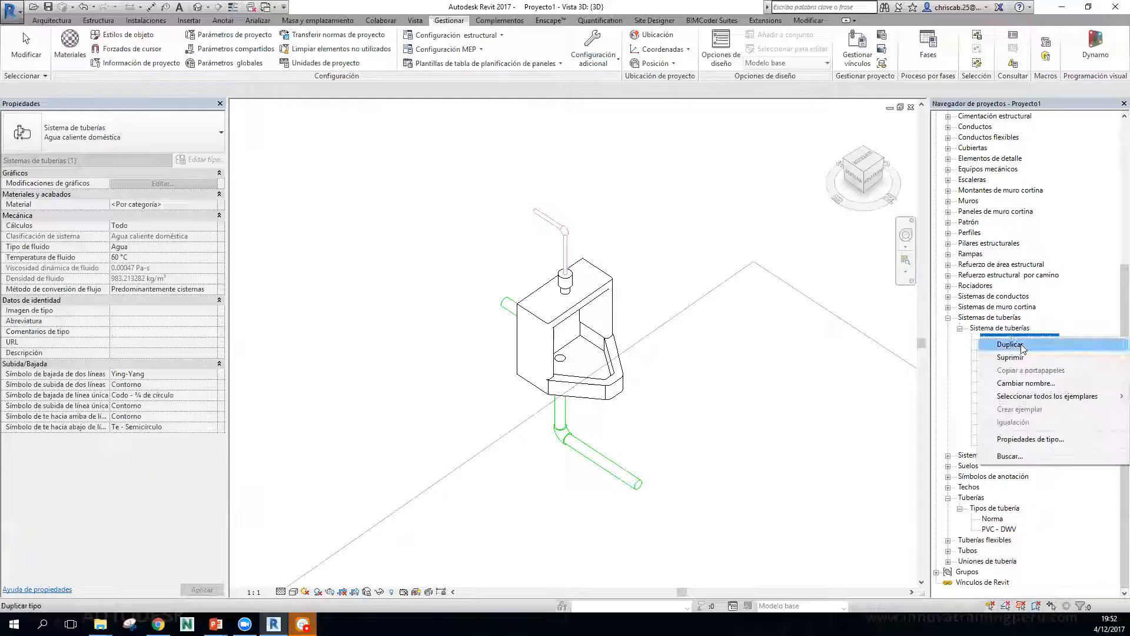
left_click(1021, 344)
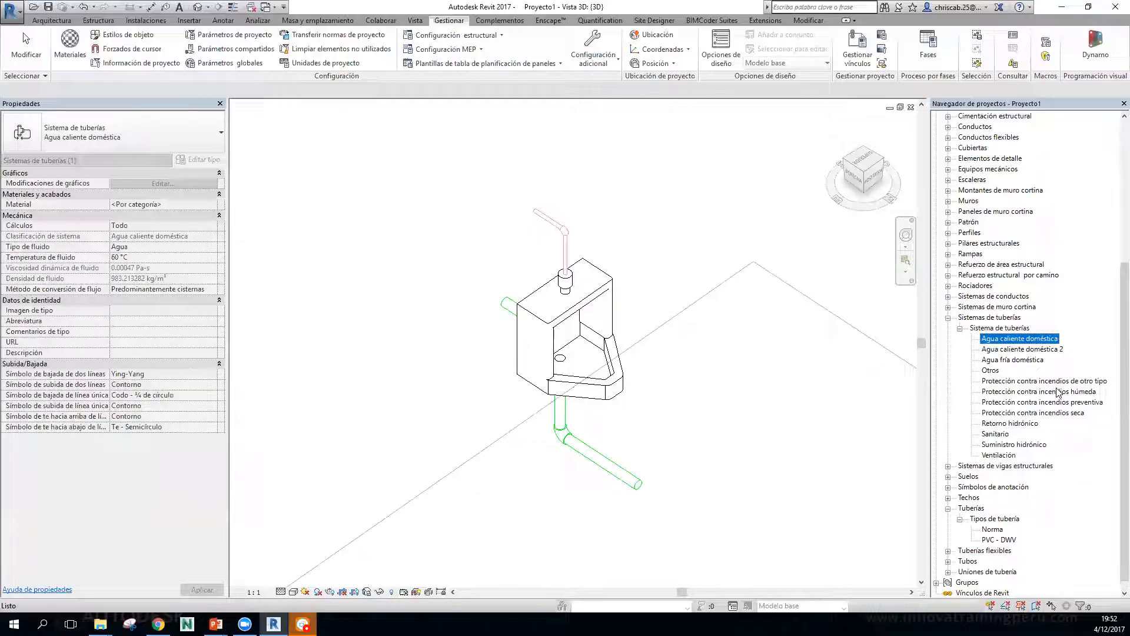
left_click(1044, 350)
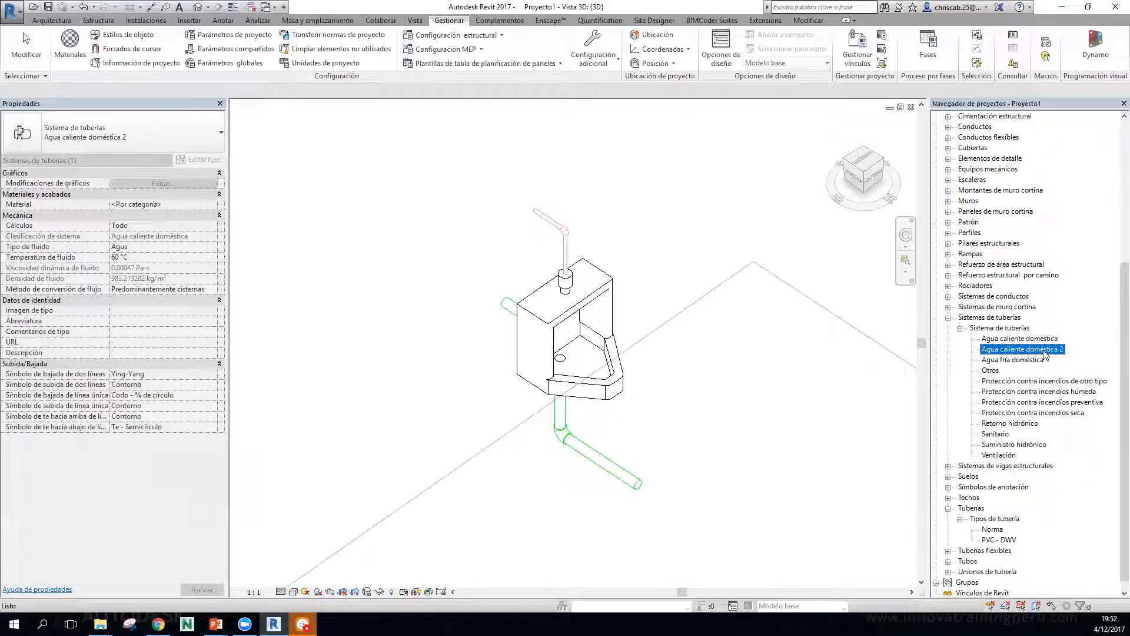
left_click(1044, 350)
type("Gas")
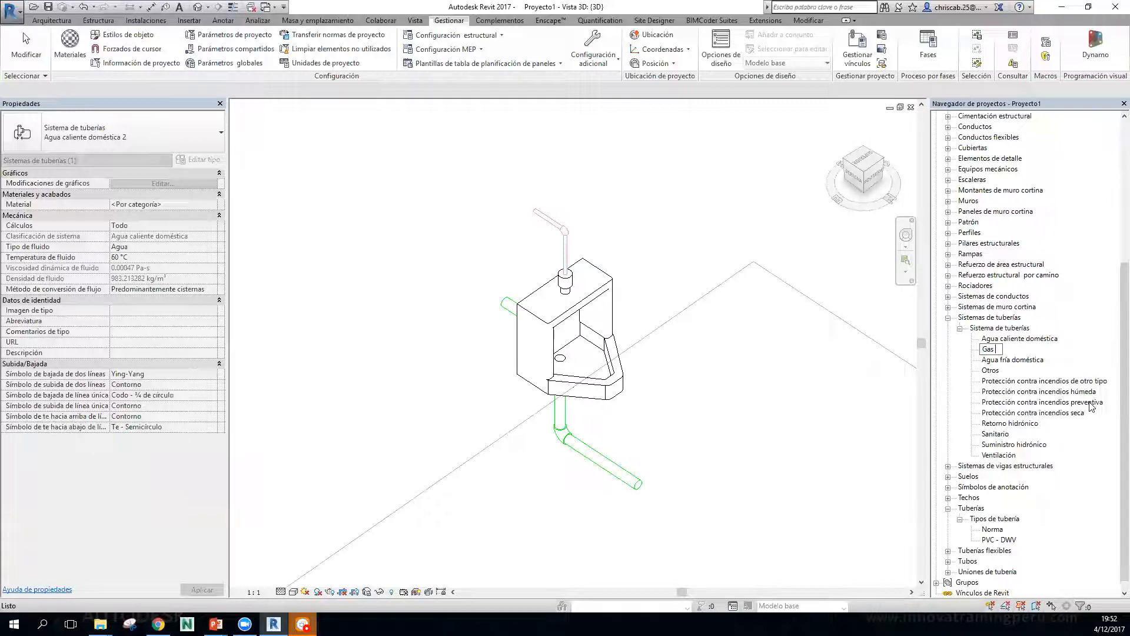
type(" Natural")
key("Return")
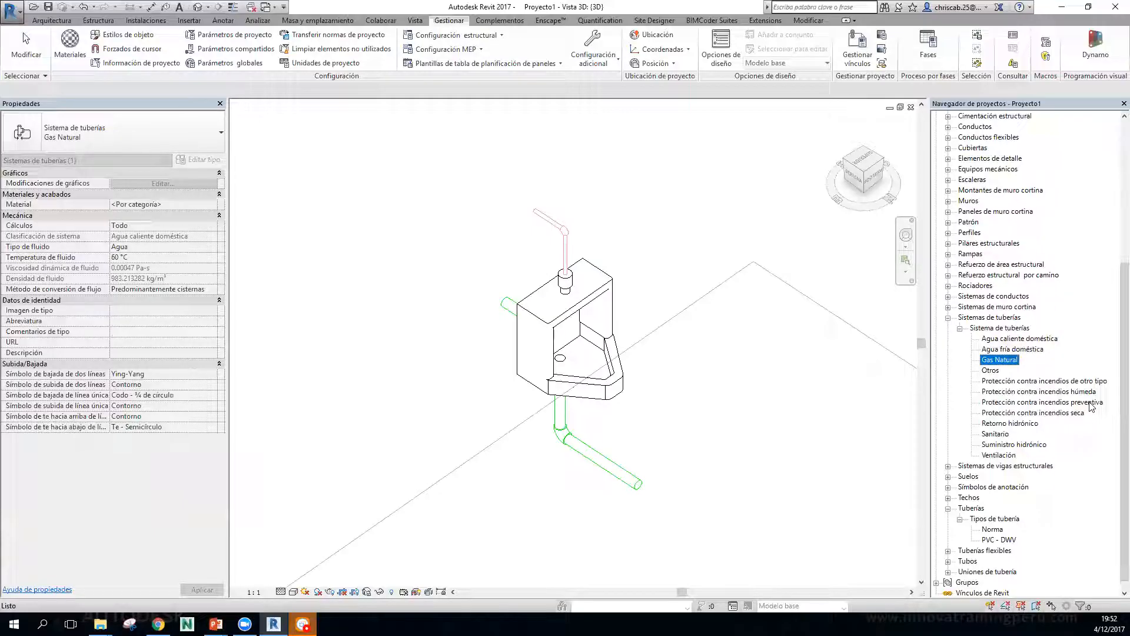
Override the Gas Natural system type's line color with orange RGB 255-128-000 in its graphic overrides.
right_click(1004, 360)
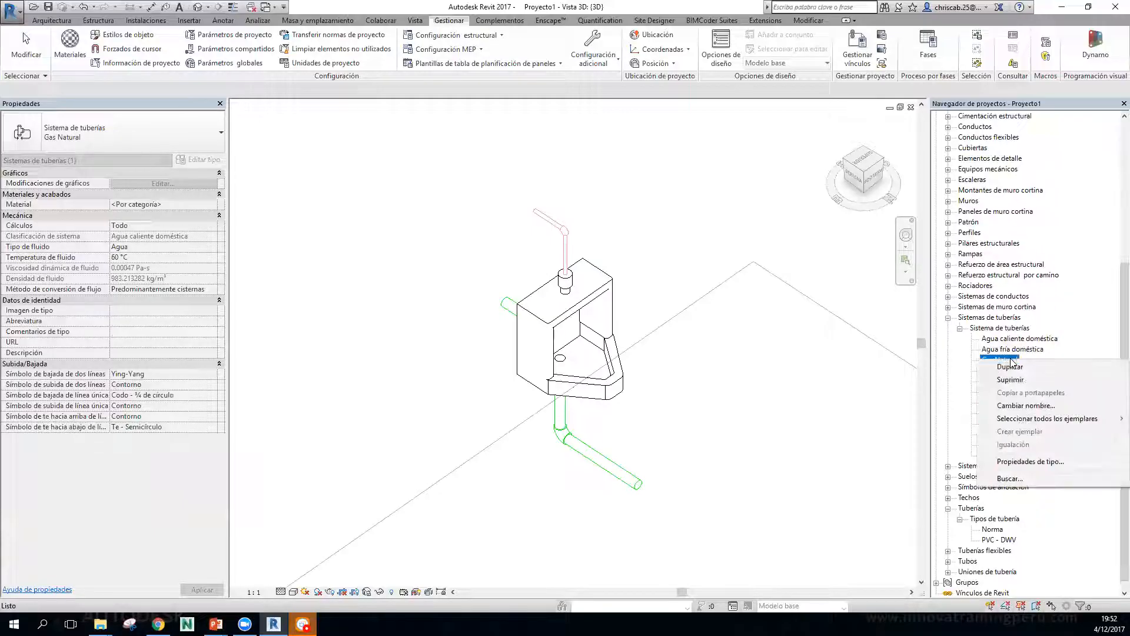
left_click(1036, 462)
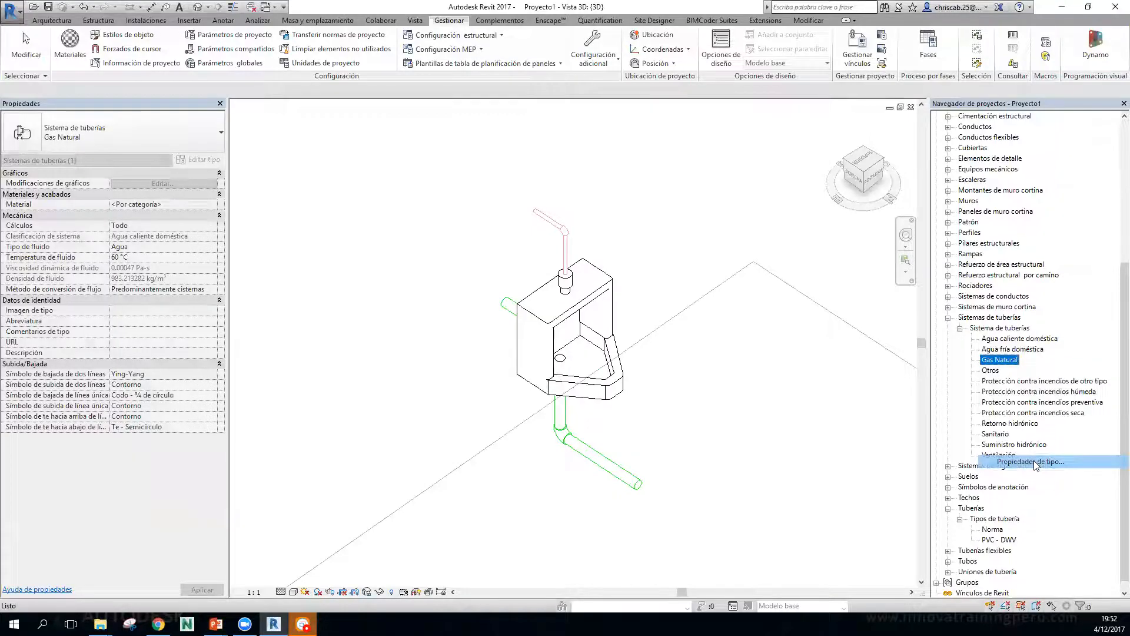
left_click(390, 161)
left_click(703, 314)
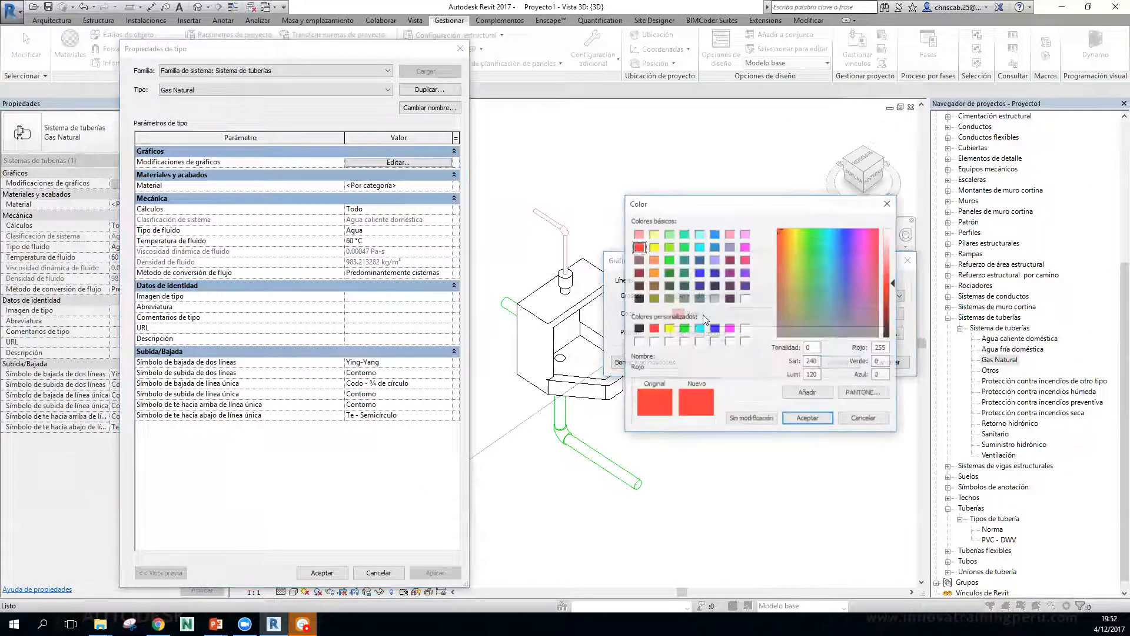
left_click(654, 273)
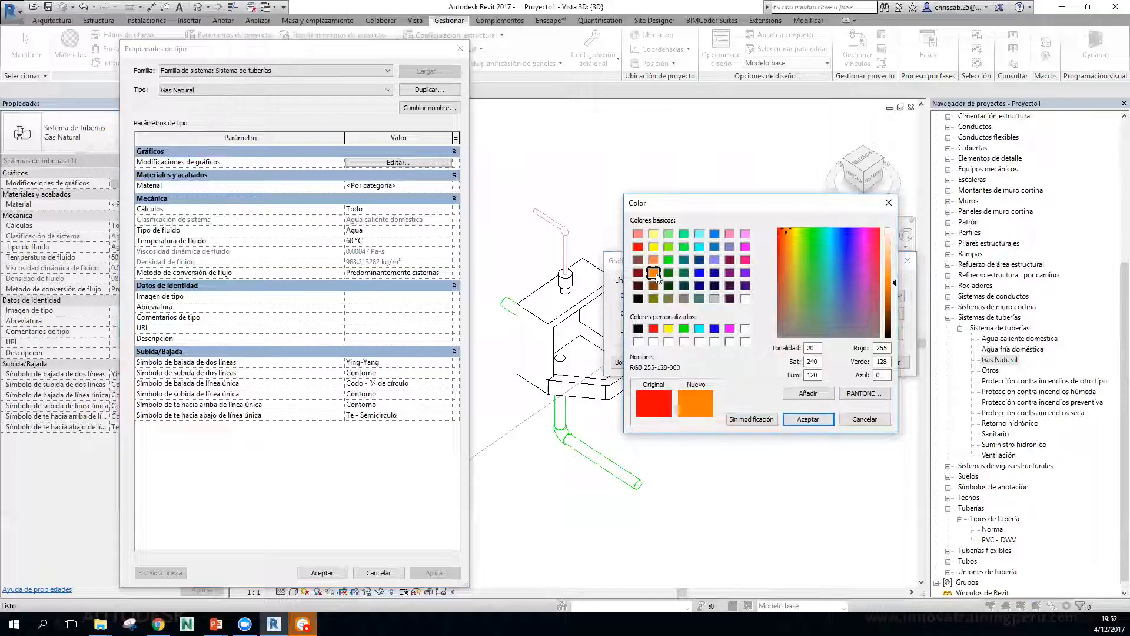
left_click(808, 419)
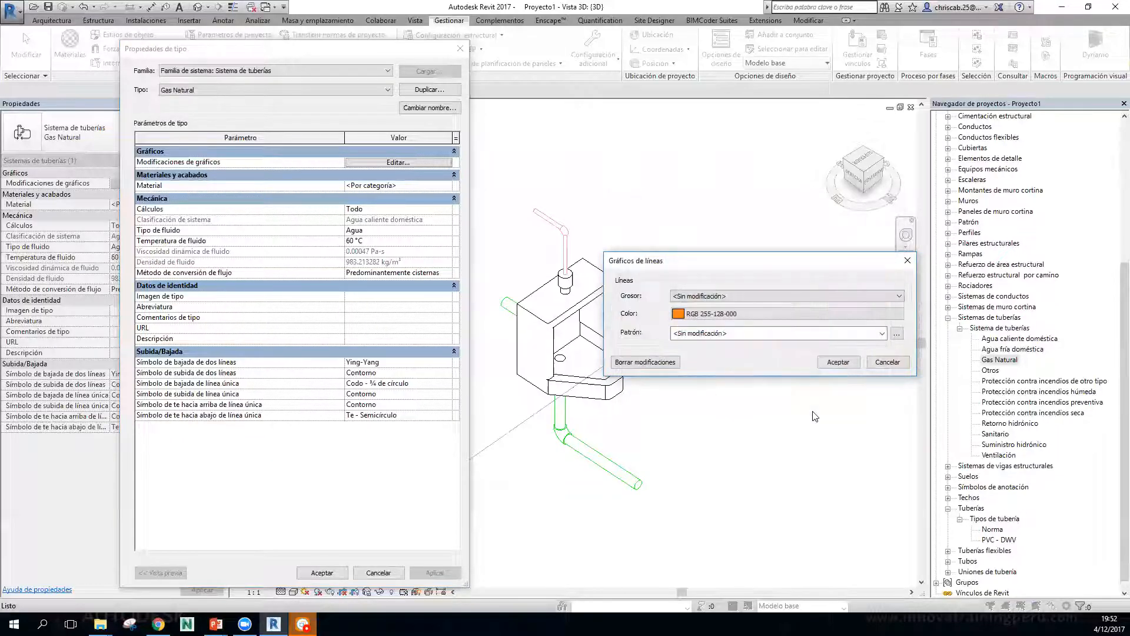
left_click(837, 362)
Search the project materials for Cobre and assign it as the Gas Natural system type's material.
left_click(270, 187)
left_click(449, 185)
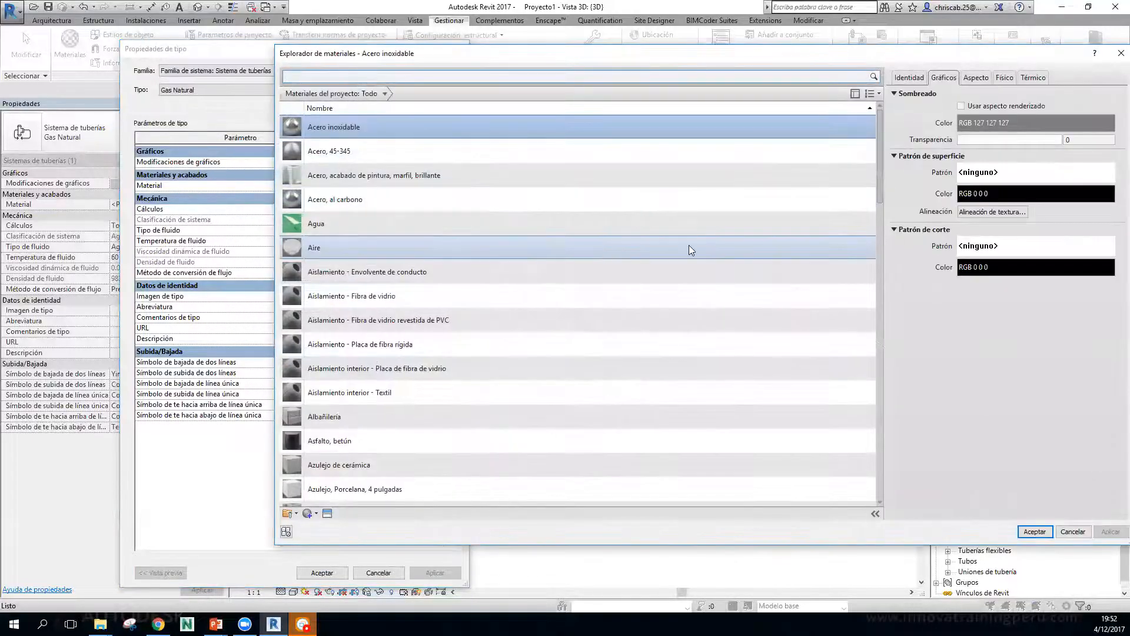
scroll(497, 260, "down", 3)
scroll(497, 260, "up", 3)
left_click(323, 77)
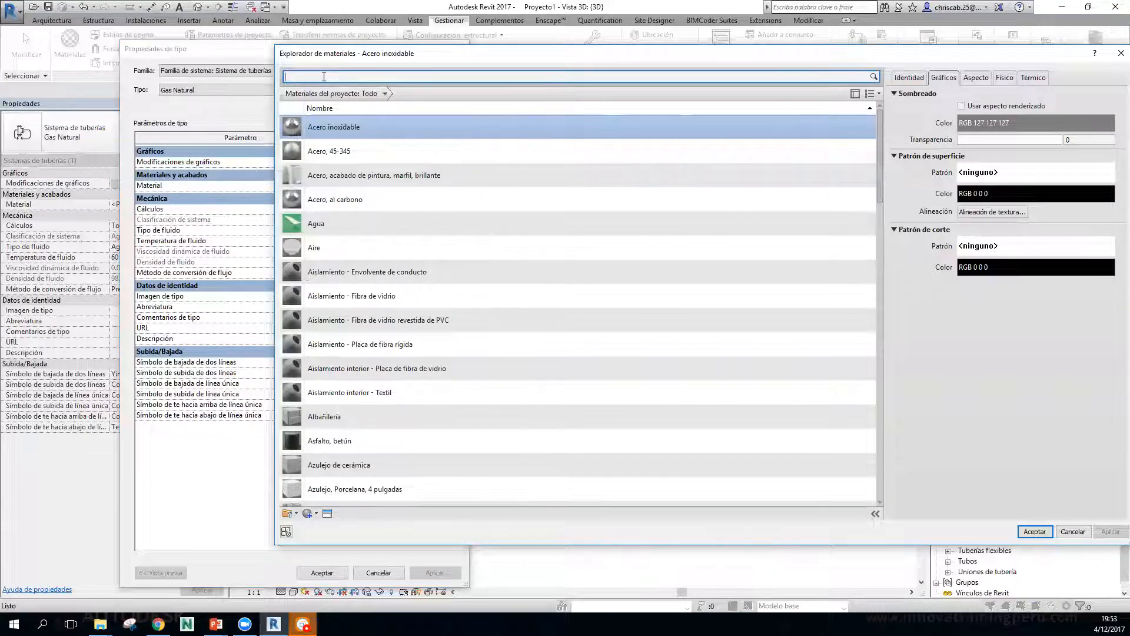
type("Cobre")
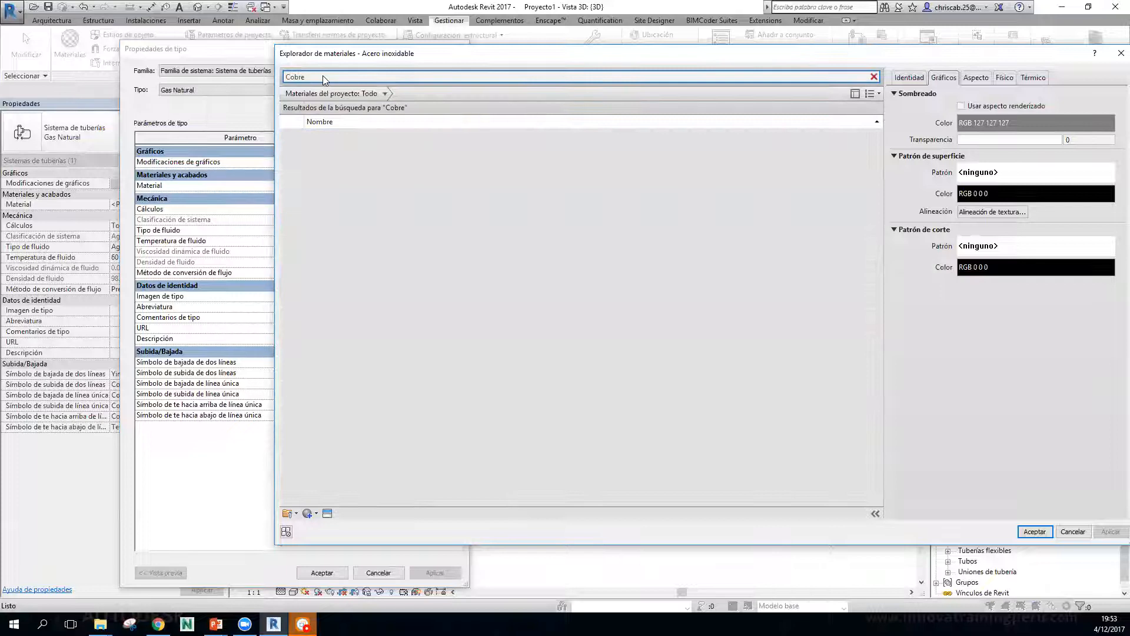
left_click(334, 148)
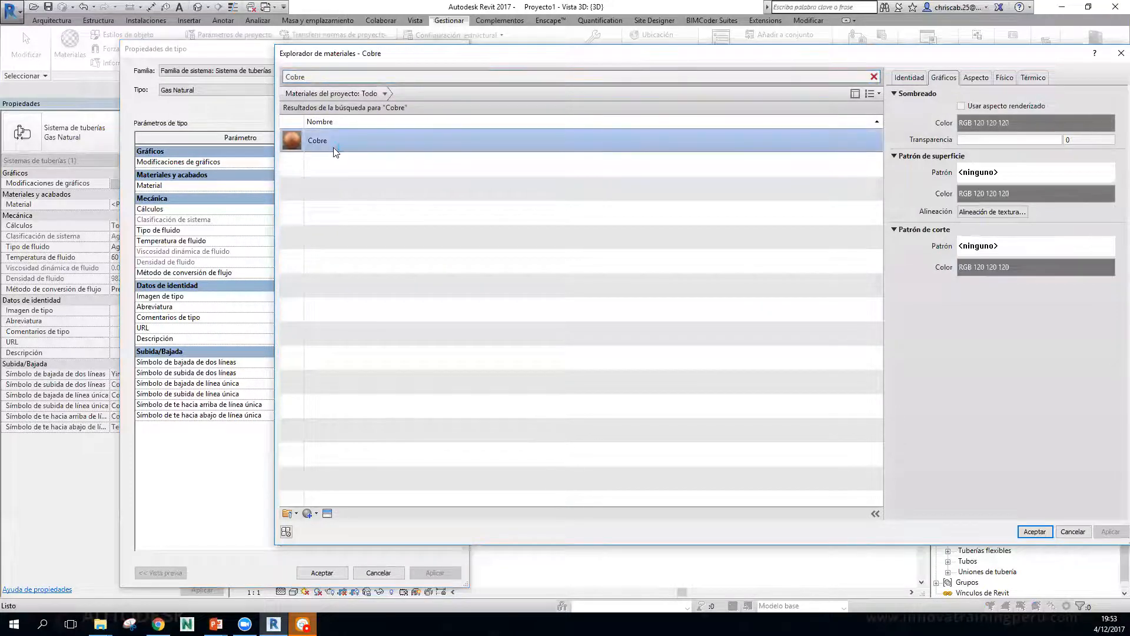
left_click(1034, 531)
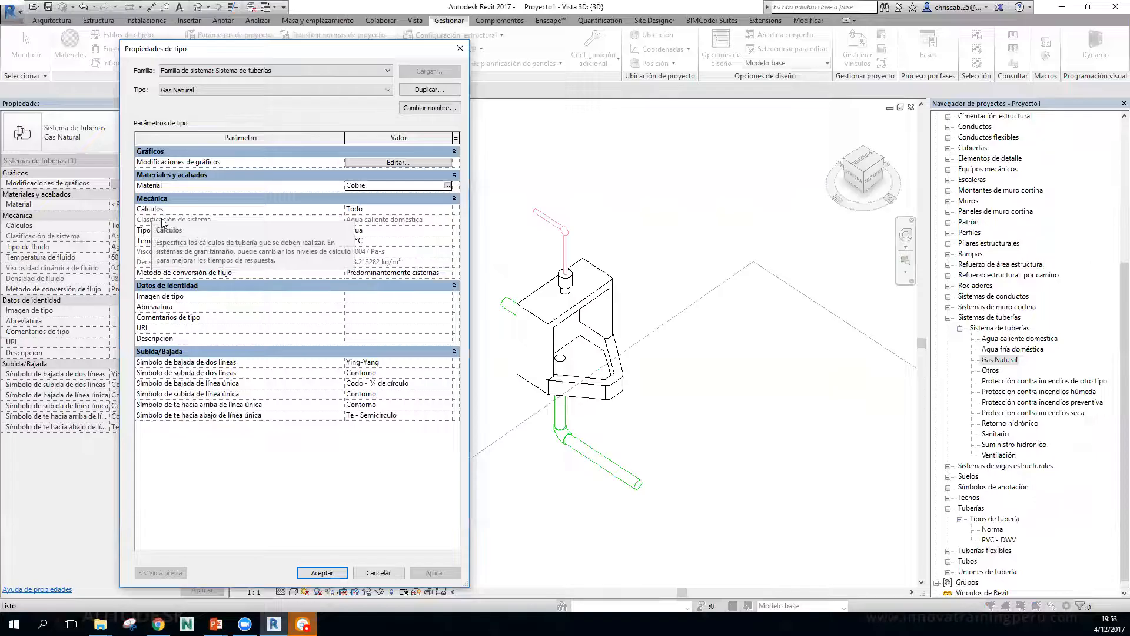
Set the Gas Natural system type's calculations to Solo flujo, check the available fluid types, and accept the type properties.
left_click(448, 212)
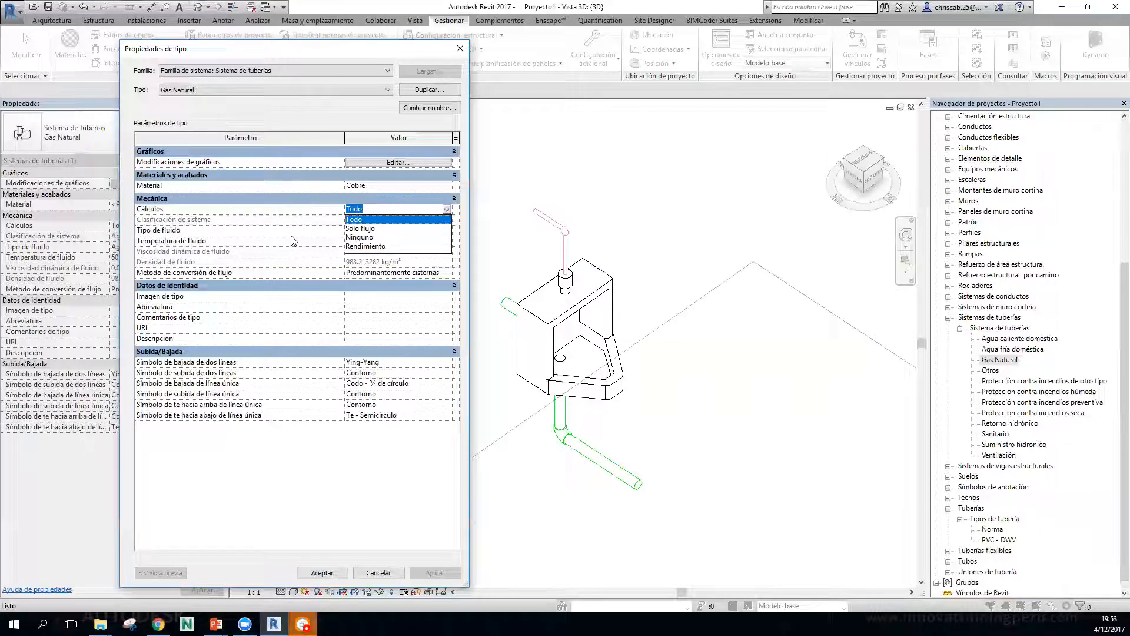
left_click(369, 228)
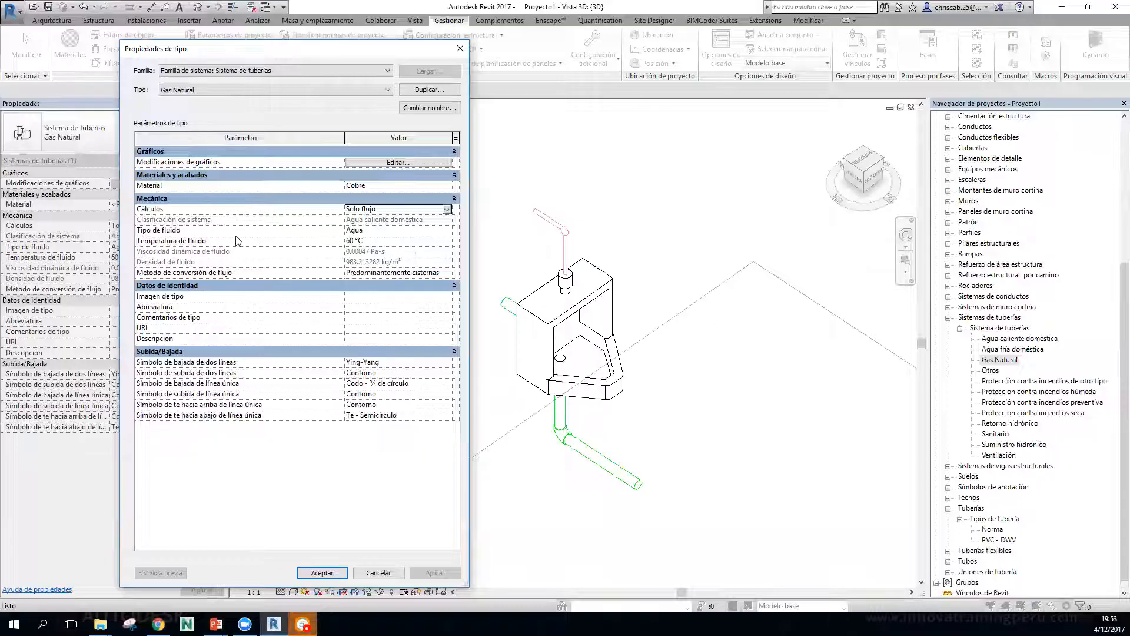
left_click(447, 230)
left_click(446, 230)
mouse_move(449, 254)
left_mouse_down()
mouse_move(445, 282)
mouse_move(447, 250)
left_mouse_up()
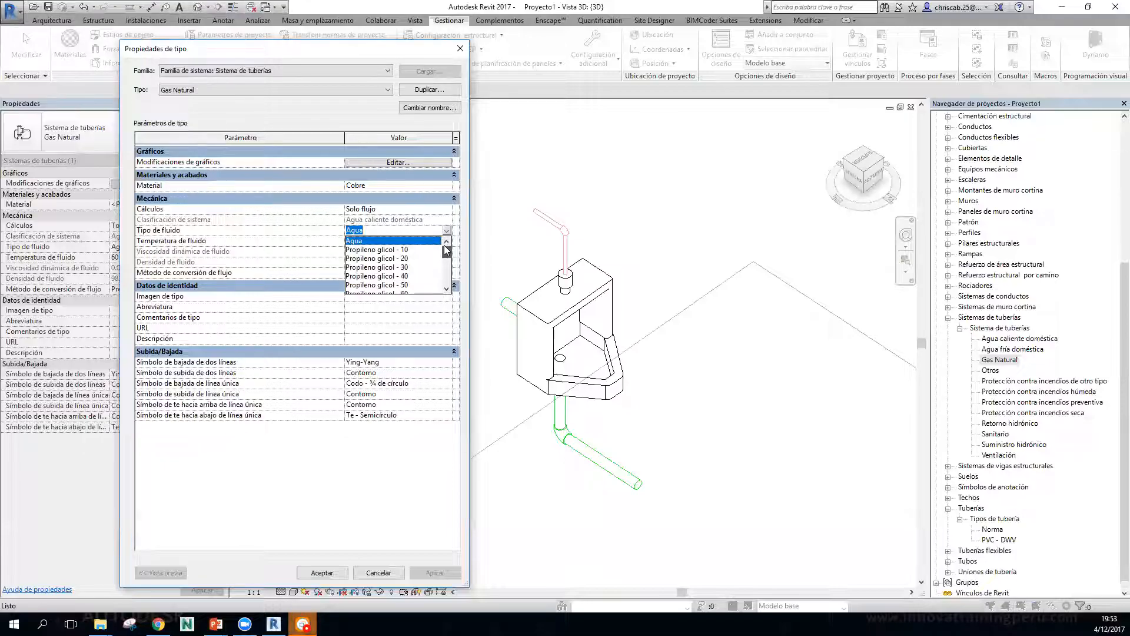
left_click(446, 232)
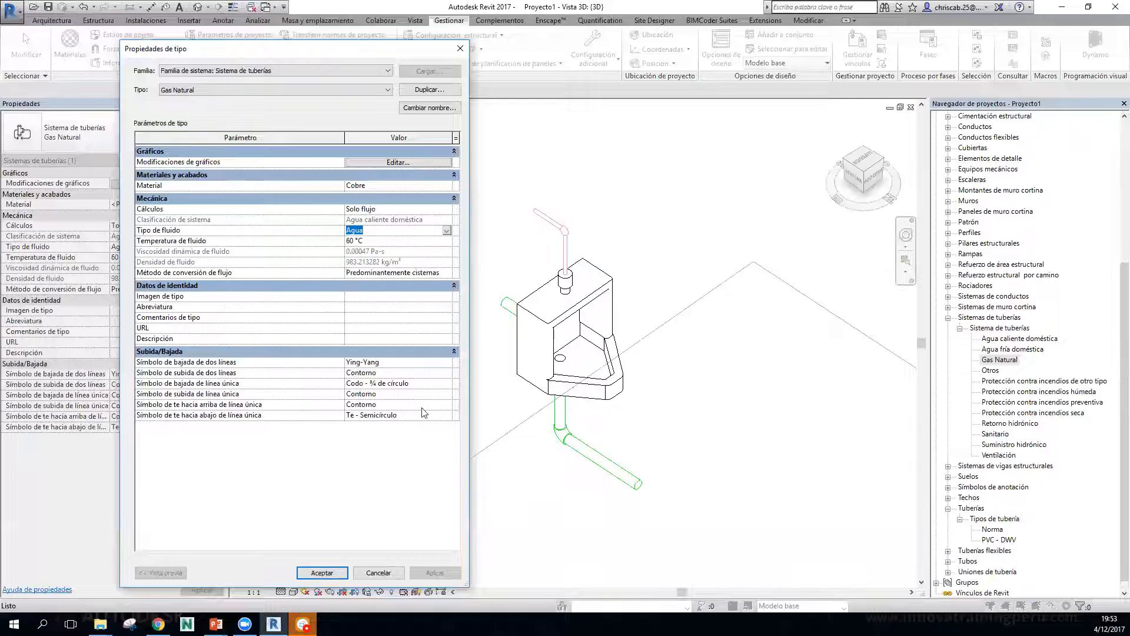
left_click(335, 573)
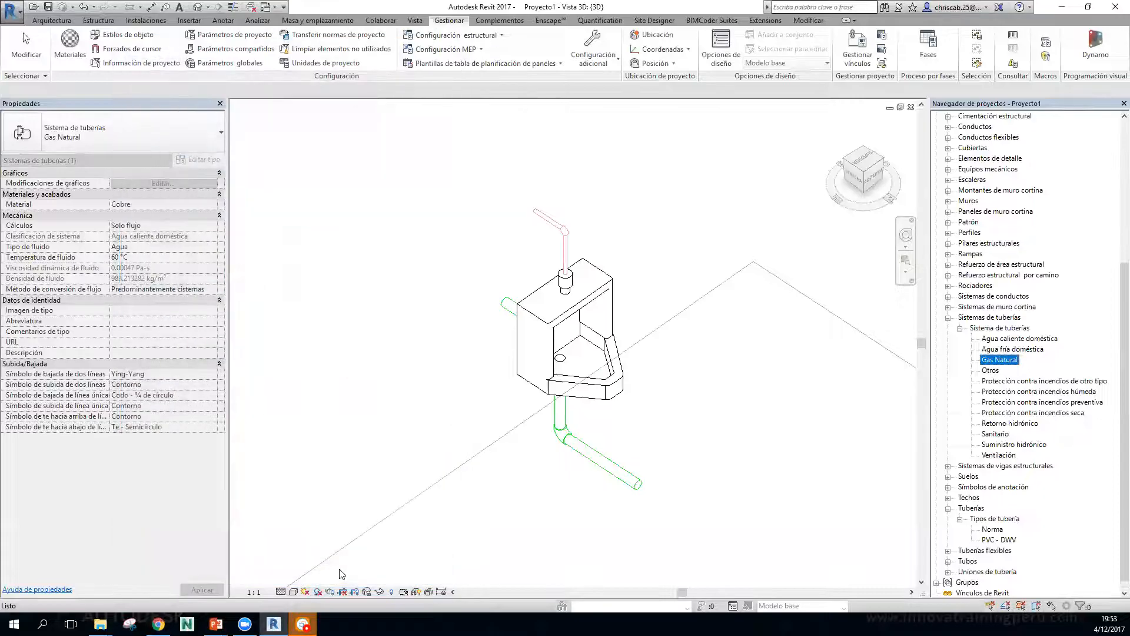
Create a new pipe fluid named Gas Natural in the mechanical settings, based on Propileno glicol - 80.
left_click(342, 573)
key("m")
key("s")
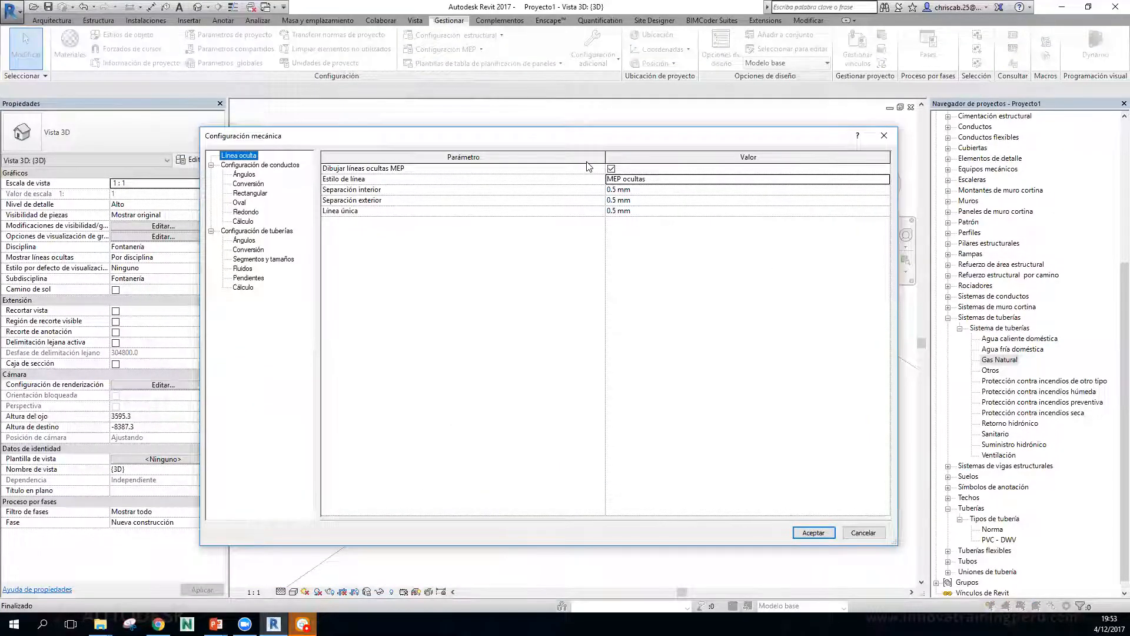
left_click(243, 268)
left_click(462, 163)
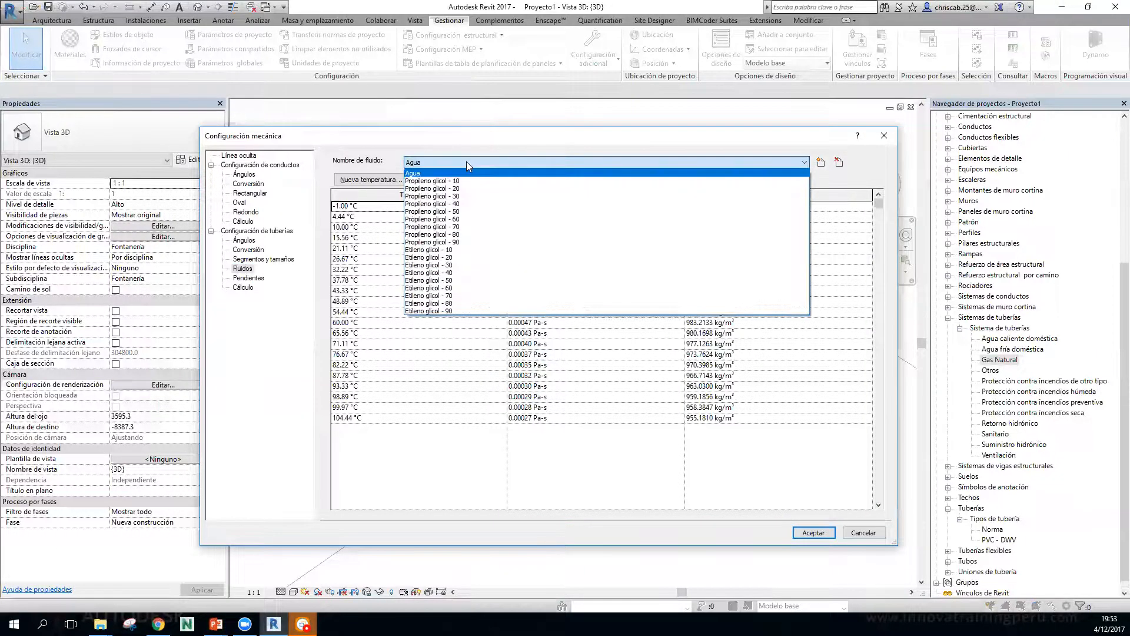
left_click(755, 163)
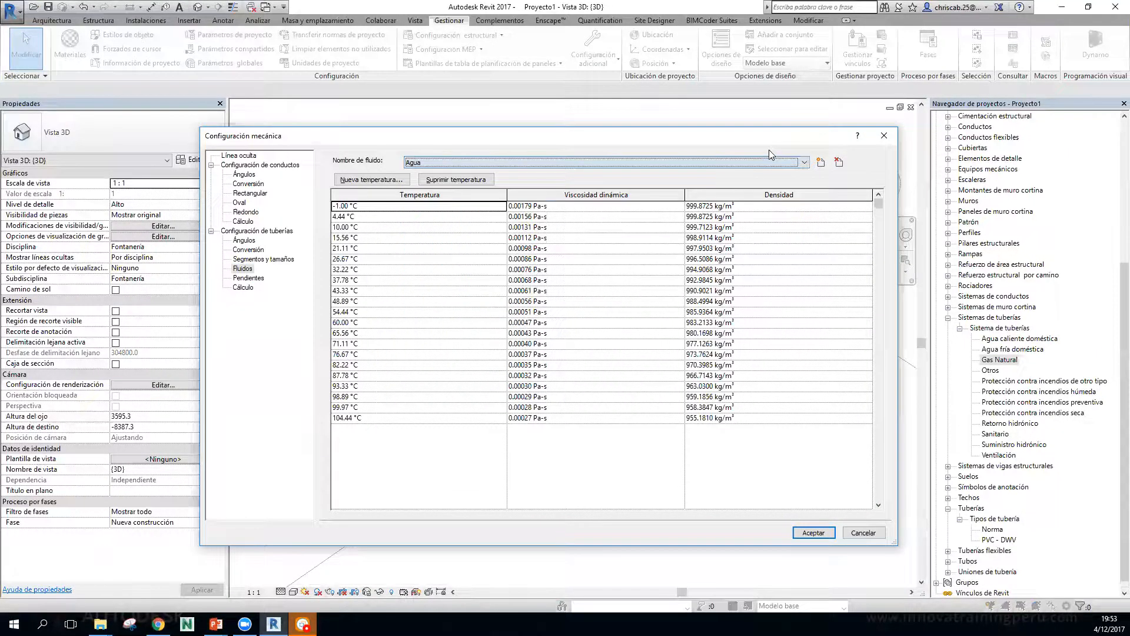
left_click(821, 163)
type("Gas Natural")
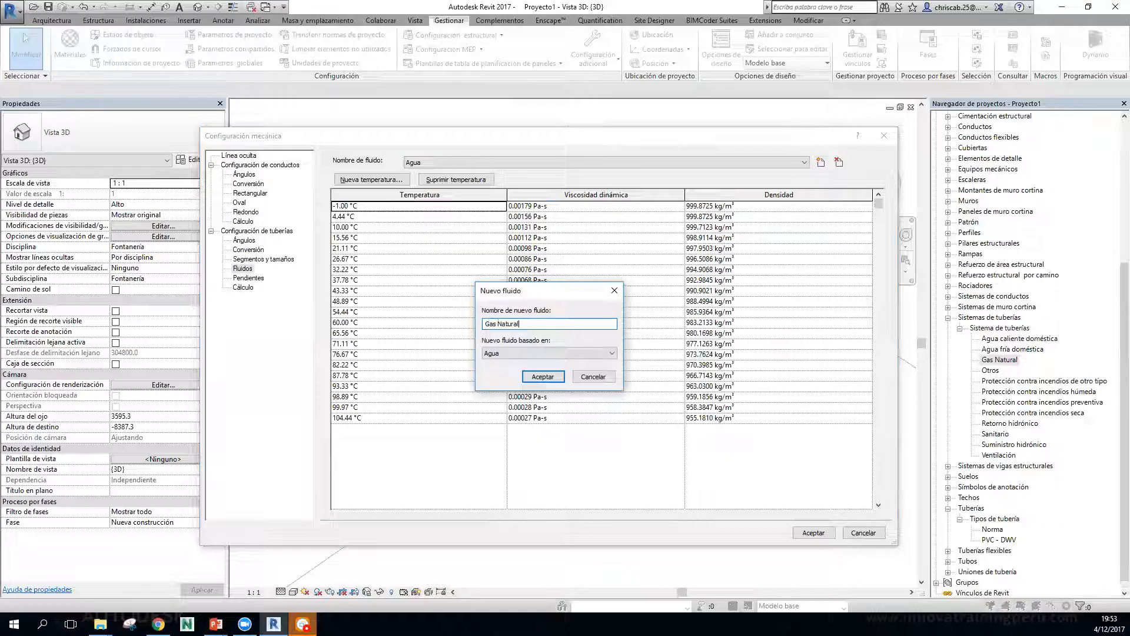
left_click(546, 354)
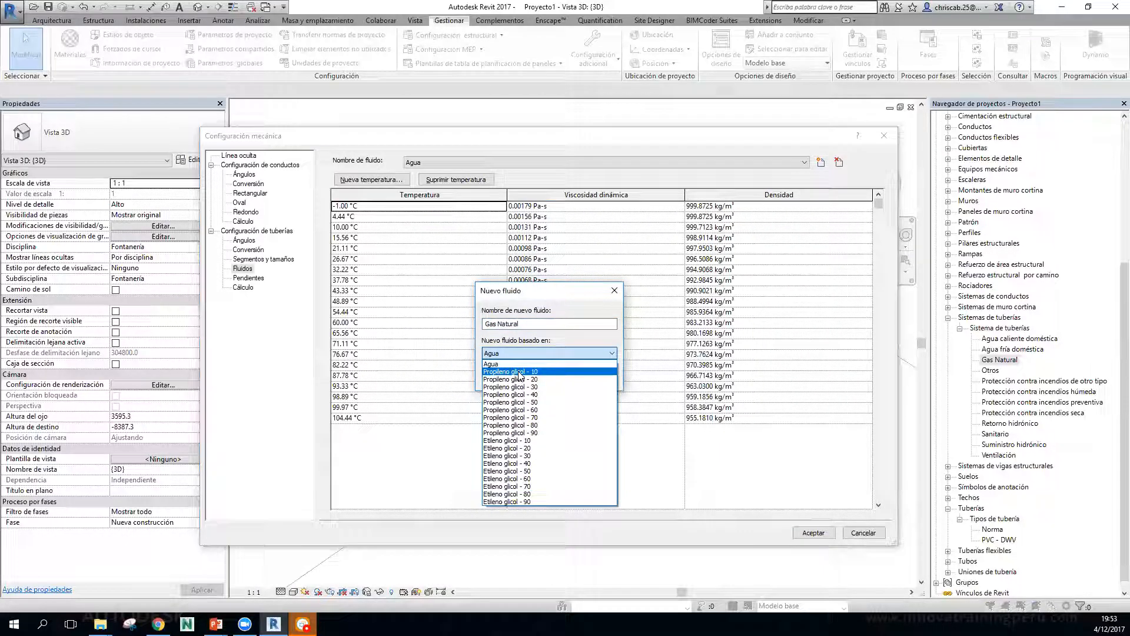
left_click(536, 425)
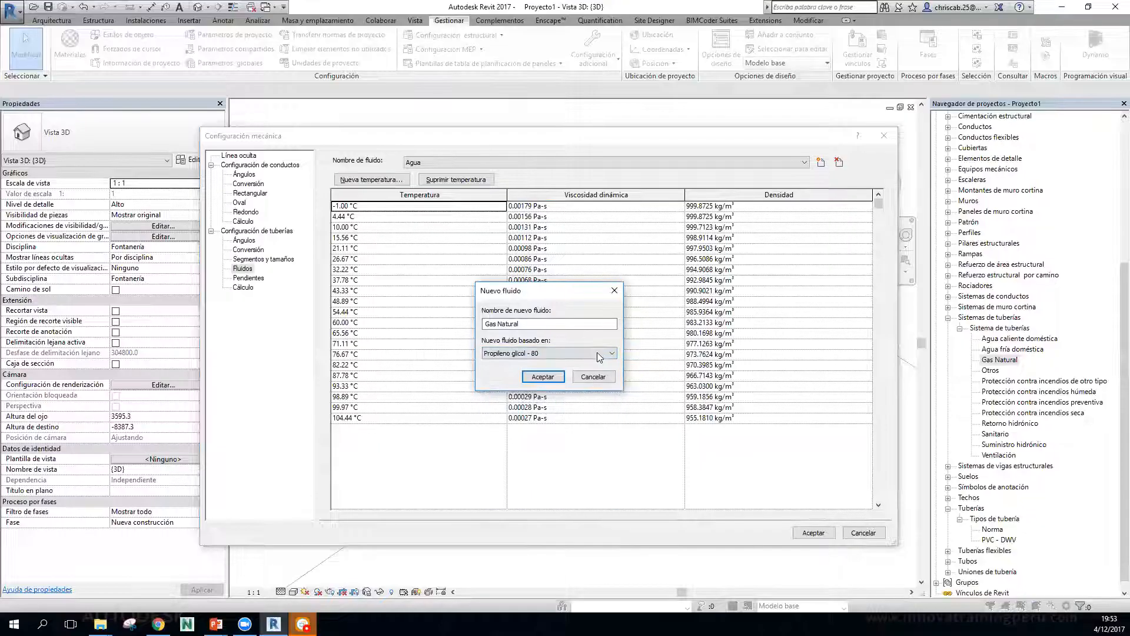
left_click(542, 376)
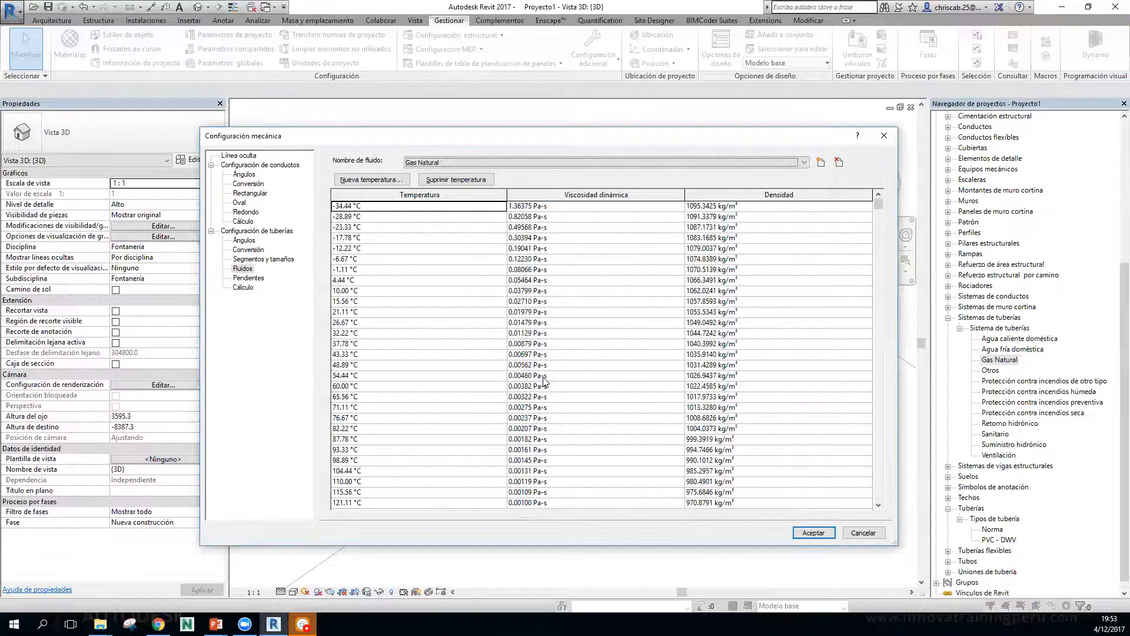
Review the Gas Natural fluid's temperature, viscosity and density table and accept the mechanical settings.
mouse_move(878, 207)
left_mouse_down()
mouse_move(877, 497)
mouse_move(877, 212)
left_mouse_up()
scroll(377, 291, "down", 1)
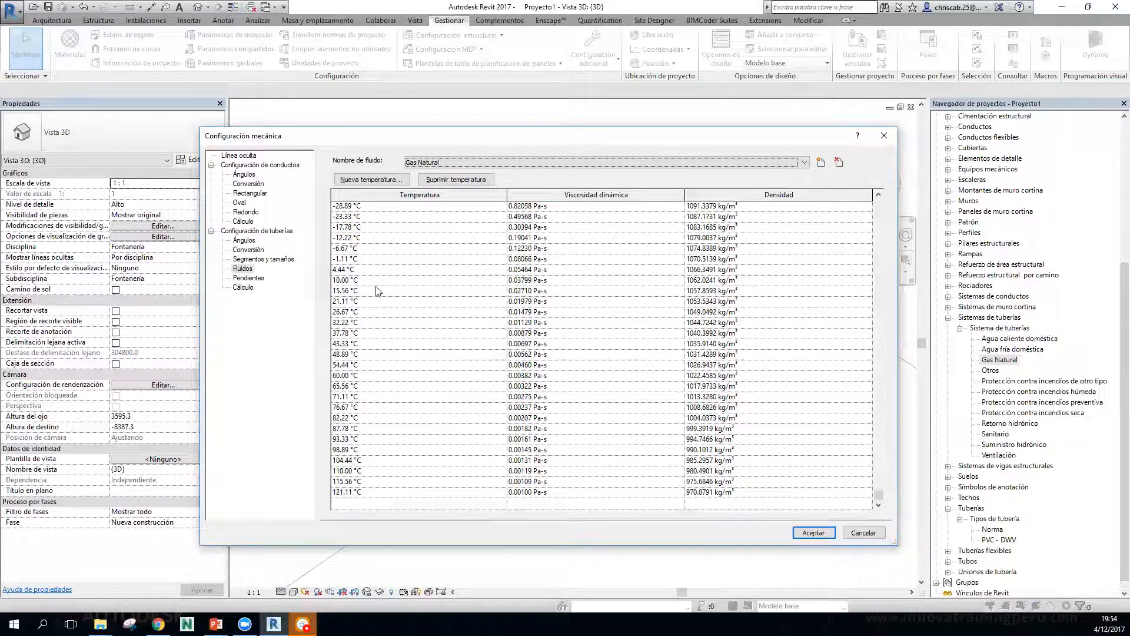
scroll(379, 508, "up", 1)
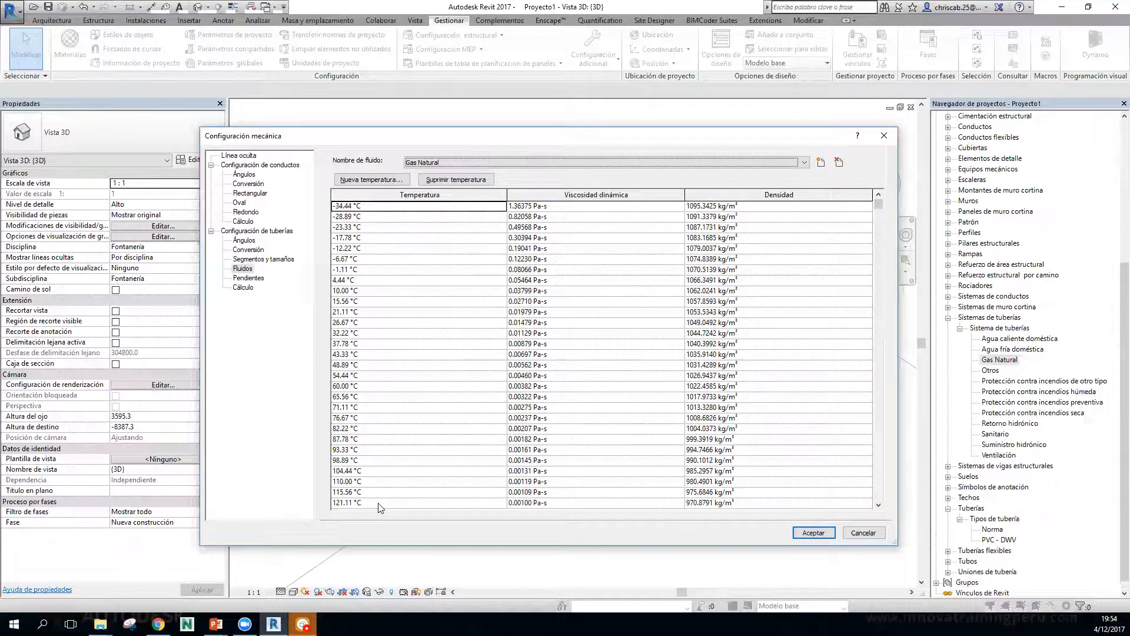
left_click(820, 533)
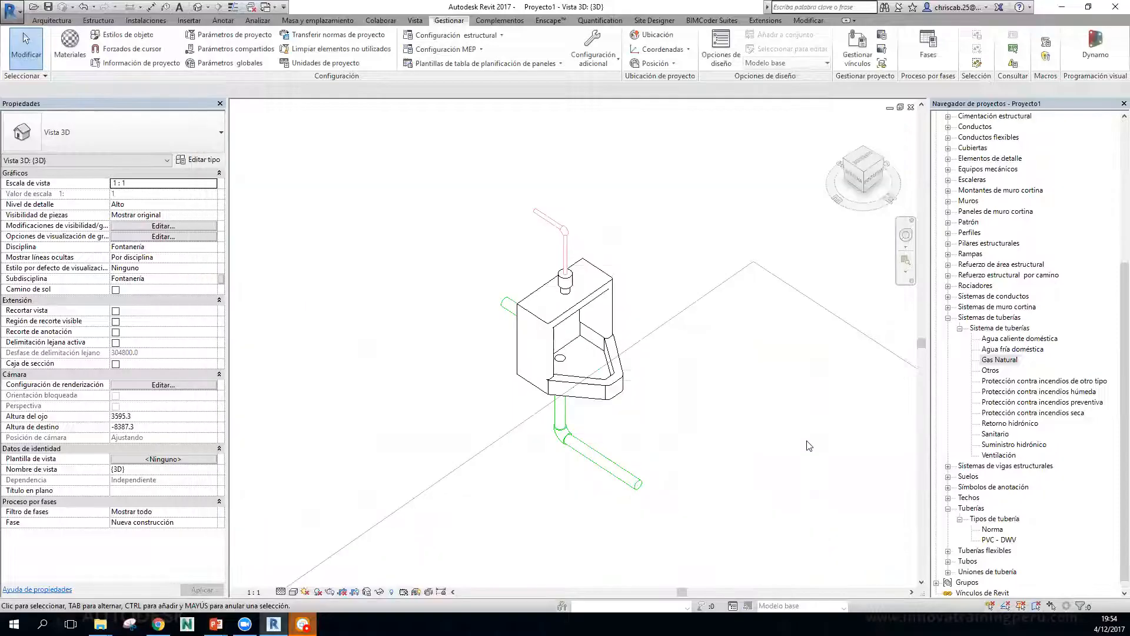
Open the Gas Natural piping system's type properties and set its fluid type to Gas Natural.
left_click(1010, 361)
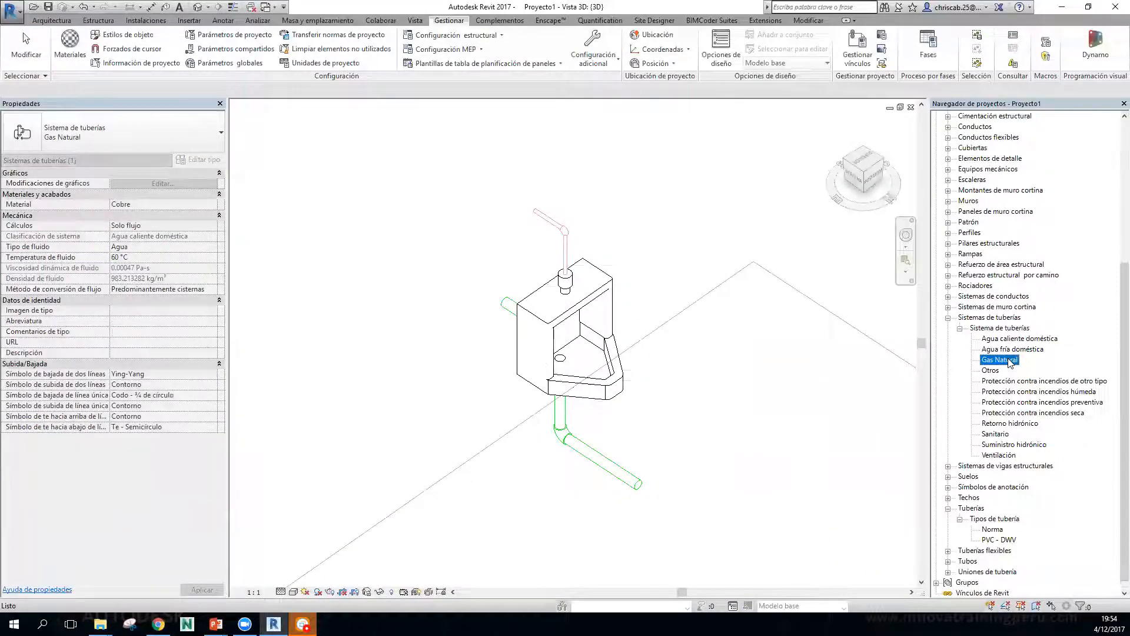
right_click(1010, 360)
left_click(1031, 460)
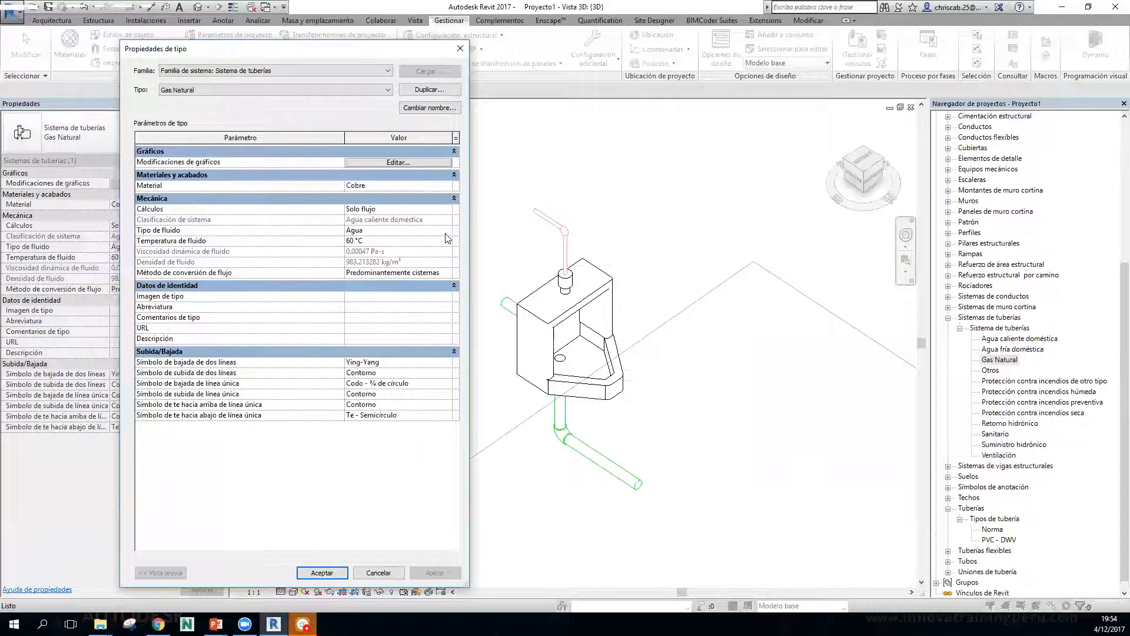
left_click(447, 230)
left_click_drag(446, 249, 444, 288)
left_click(406, 284)
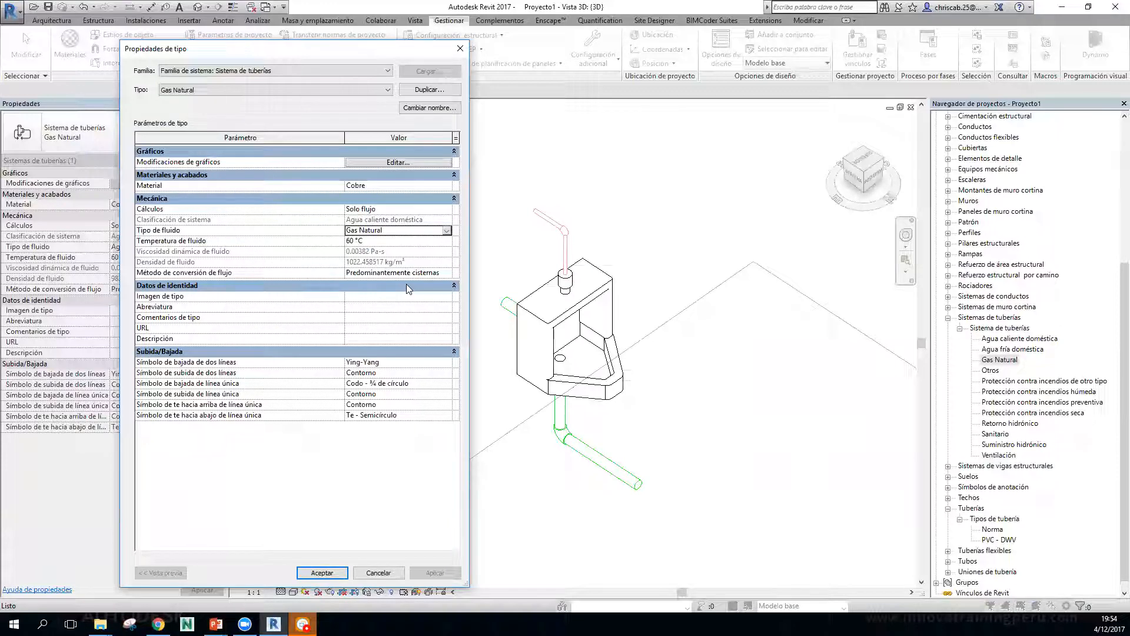
Set the Gas Natural system type's fluid temperature to 32 °C.
left_click(446, 241)
mouse_move(447, 276)
left_mouse_down()
mouse_move(446, 264)
mouse_move(453, 286)
left_mouse_up()
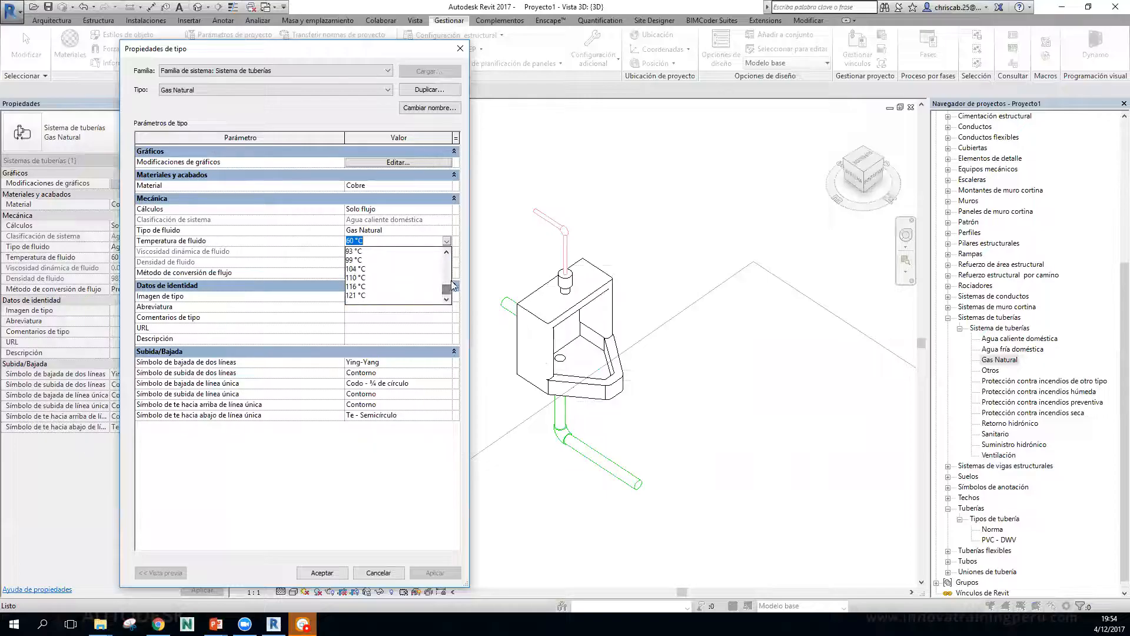
left_click(448, 254)
left_click(448, 254)
left_click(448, 255)
left_click(448, 255)
left_click(447, 255)
left_click(447, 255)
left_click(448, 255)
left_click(447, 255)
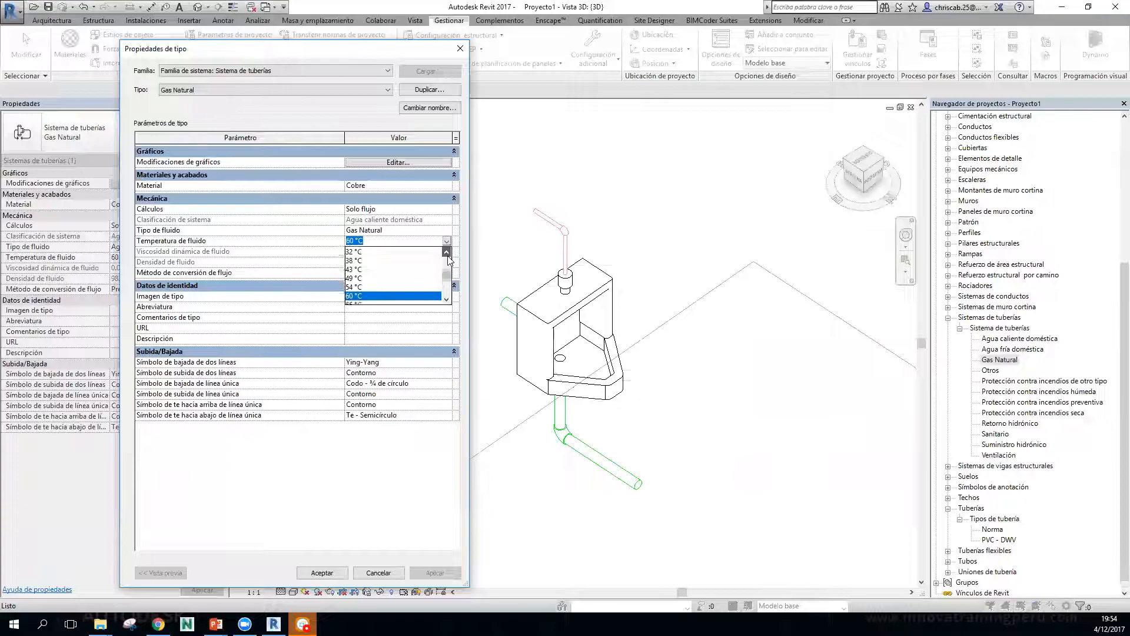
left_click(356, 277)
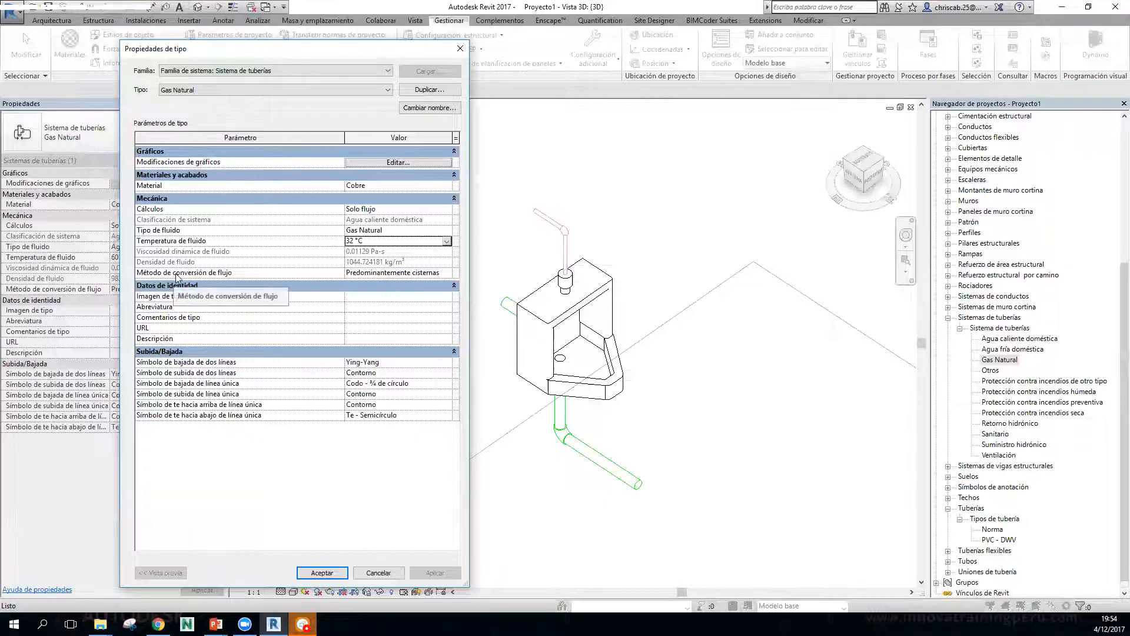
Set the system type's calculations to Ninguno and its flow conversion method to Predominantemente válvulas de descarga.
left_click(445, 273)
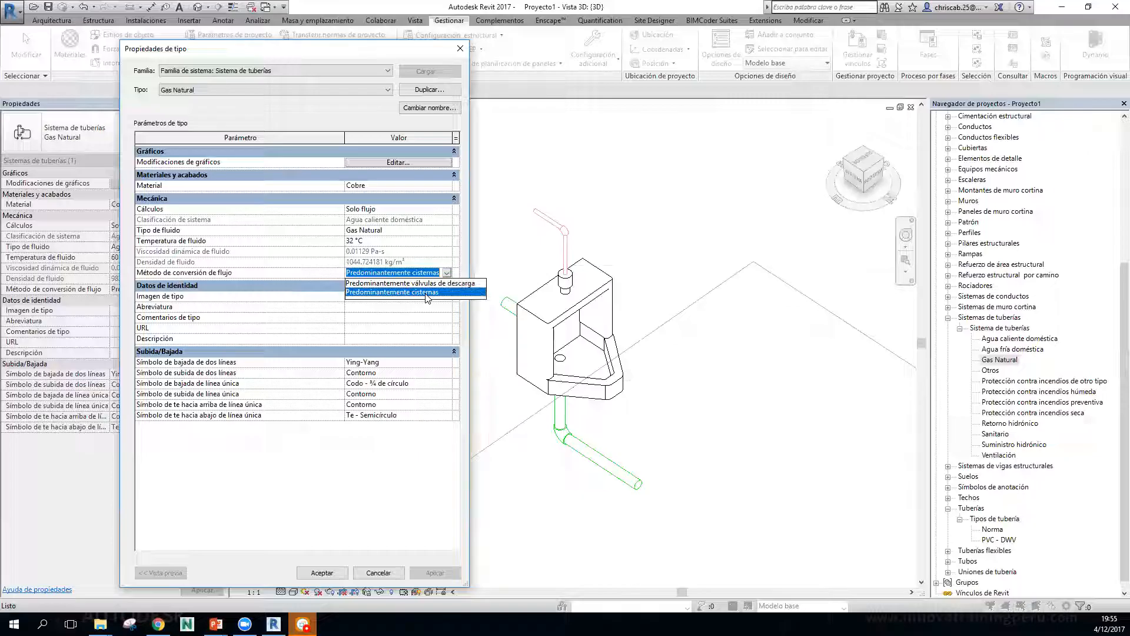
left_click(447, 212)
left_click(447, 209)
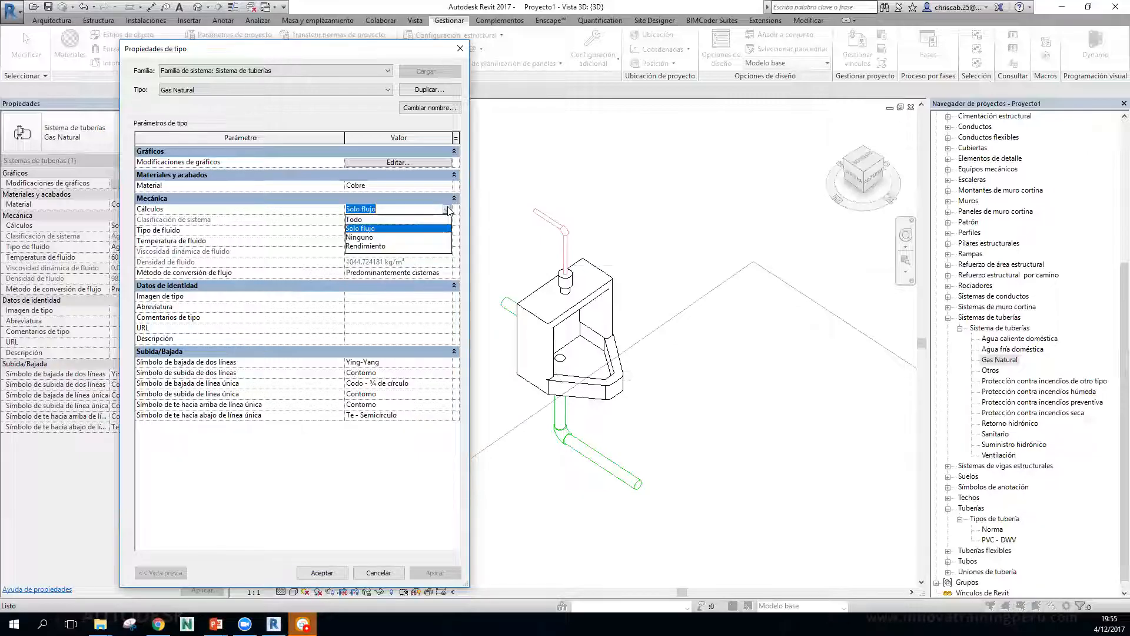
left_click(413, 219)
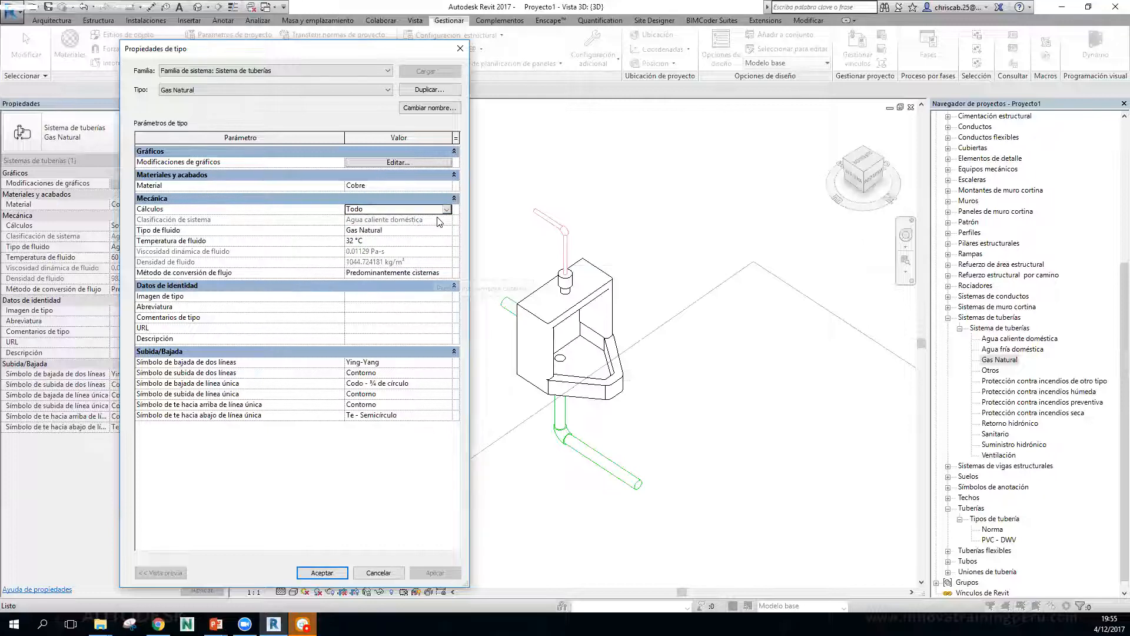
left_click(447, 209)
left_click(424, 240)
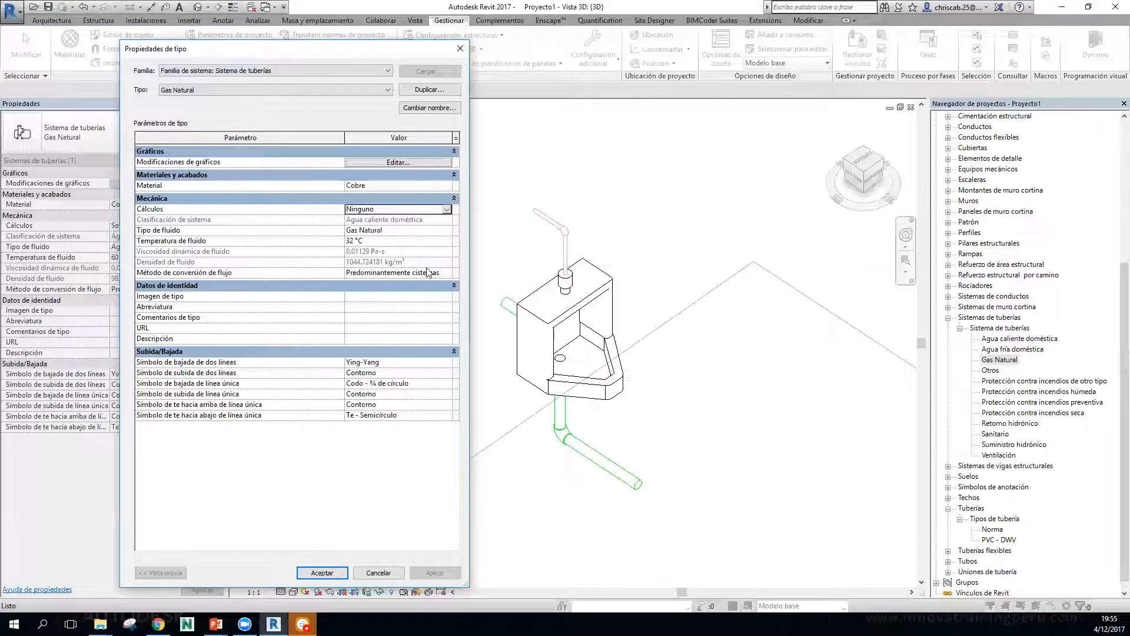
left_click(430, 272)
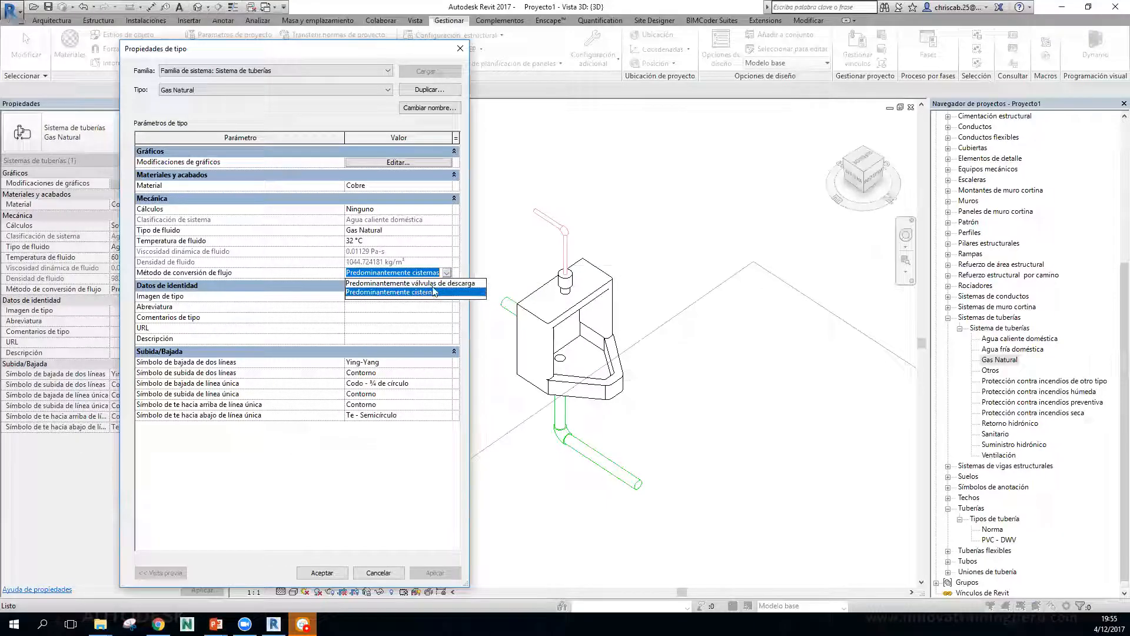
left_click(437, 283)
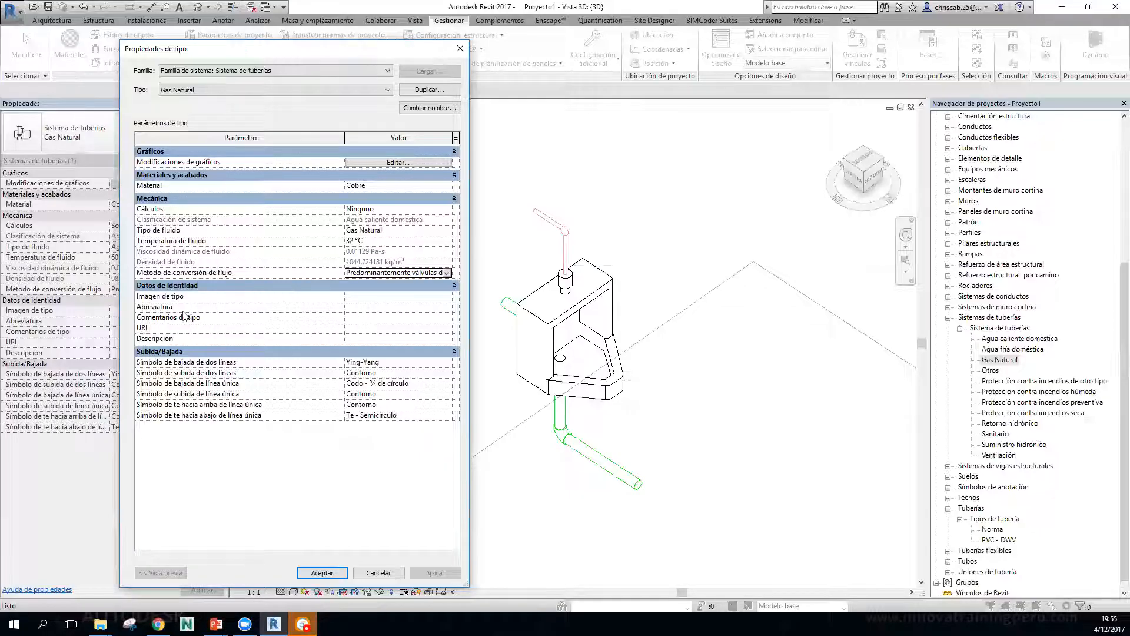
Enter GA as the Gas Natural system type's abbreviation.
left_click(368, 306)
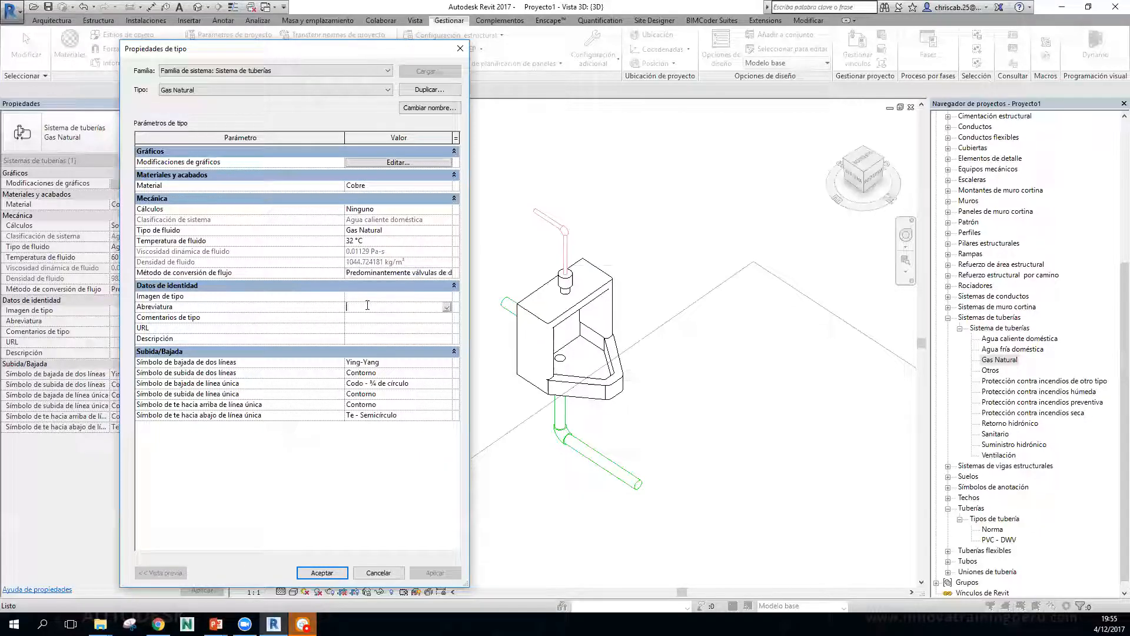
type("GA")
left_click(312, 326)
Check the symbols available for the single-line drop without changing it, and accept the Gas Natural type properties.
left_click(447, 383)
left_click(447, 383)
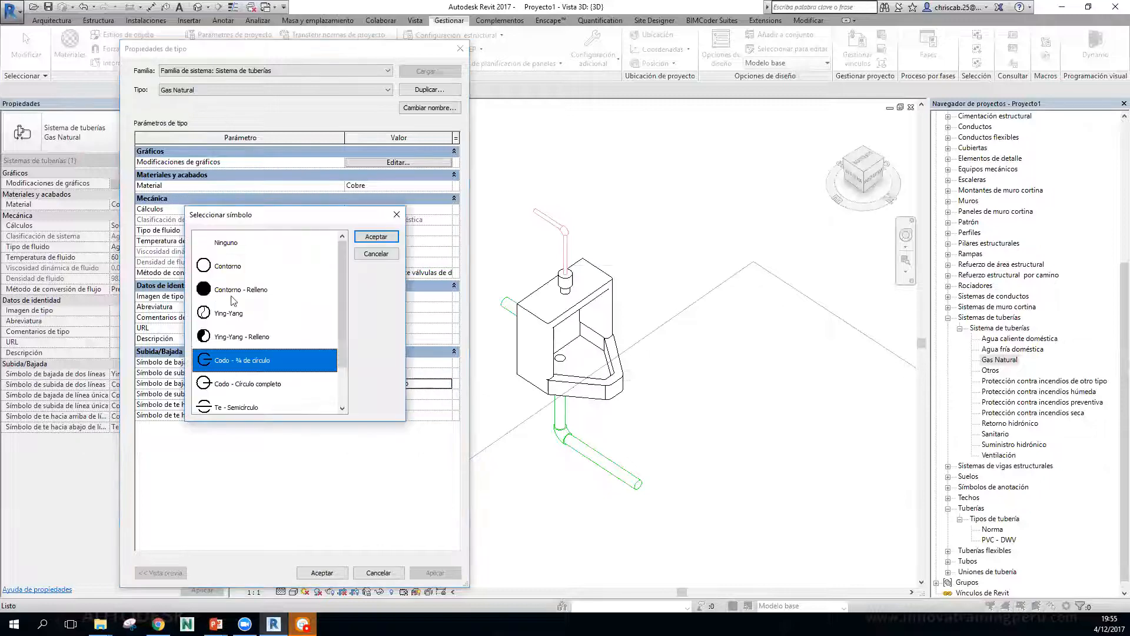
mouse_move(342, 329)
left_mouse_down()
mouse_move(341, 367)
mouse_move(342, 315)
left_mouse_up()
left_click(396, 214)
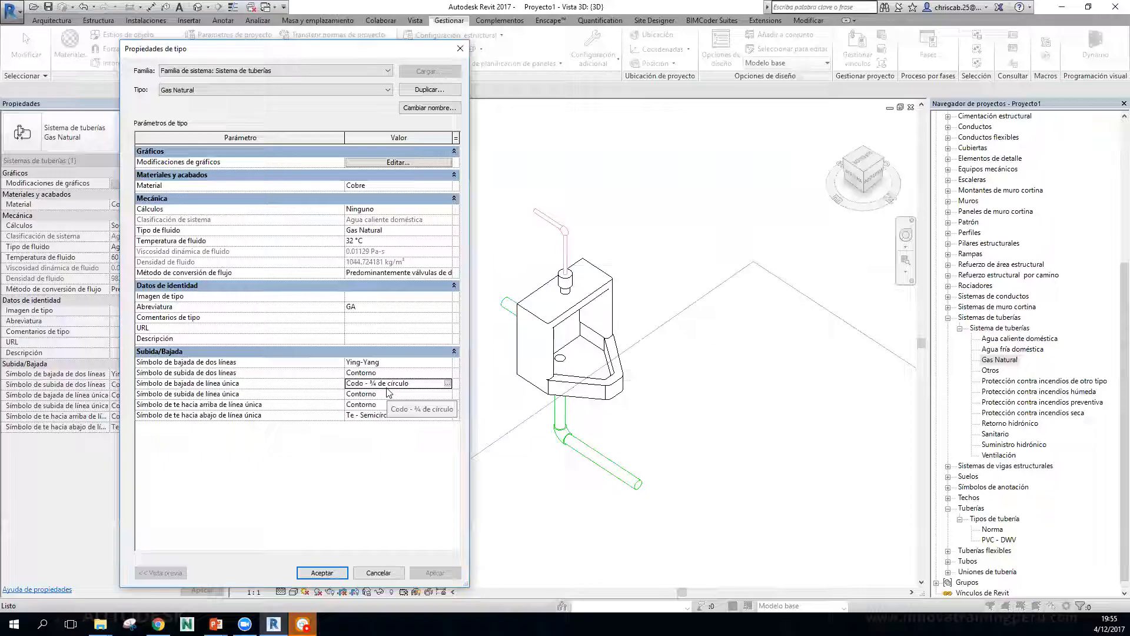
left_click(318, 572)
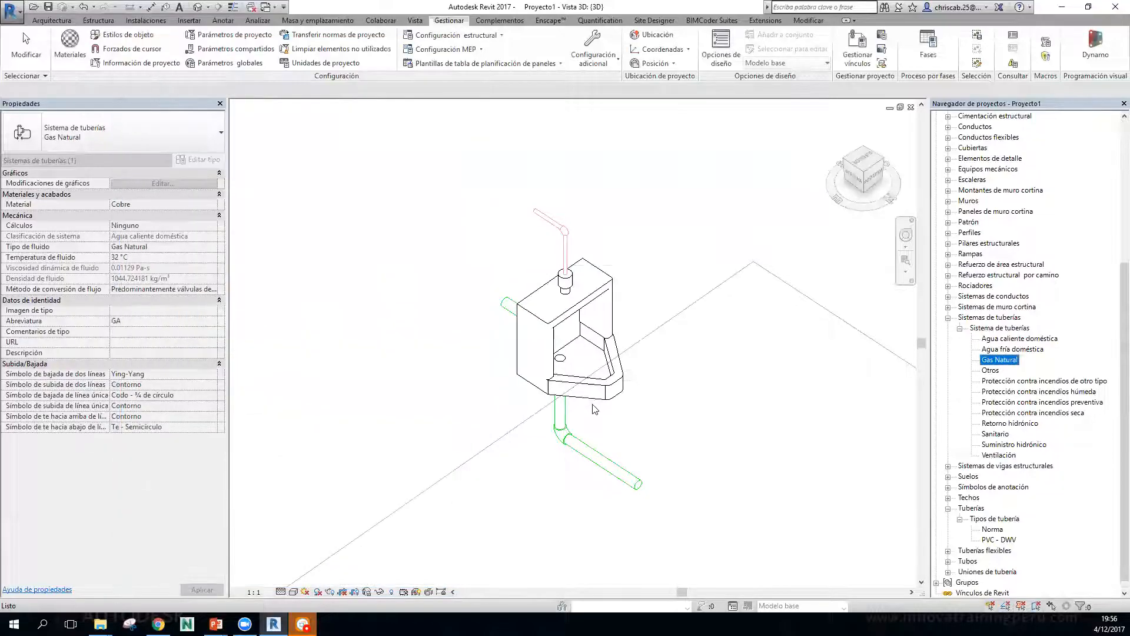
Draw a straight PVC - DWV pipe, 50 mm in diameter and about 2040 mm long, in the open area beside the urinal.
left_click(595, 409)
scroll(747, 398, "down", 3)
middle_click_drag(747, 398, 666, 333)
scroll(655, 340, "down", 2)
middle_click_drag(681, 374, 505, 320)
scroll(489, 356, "up", 2)
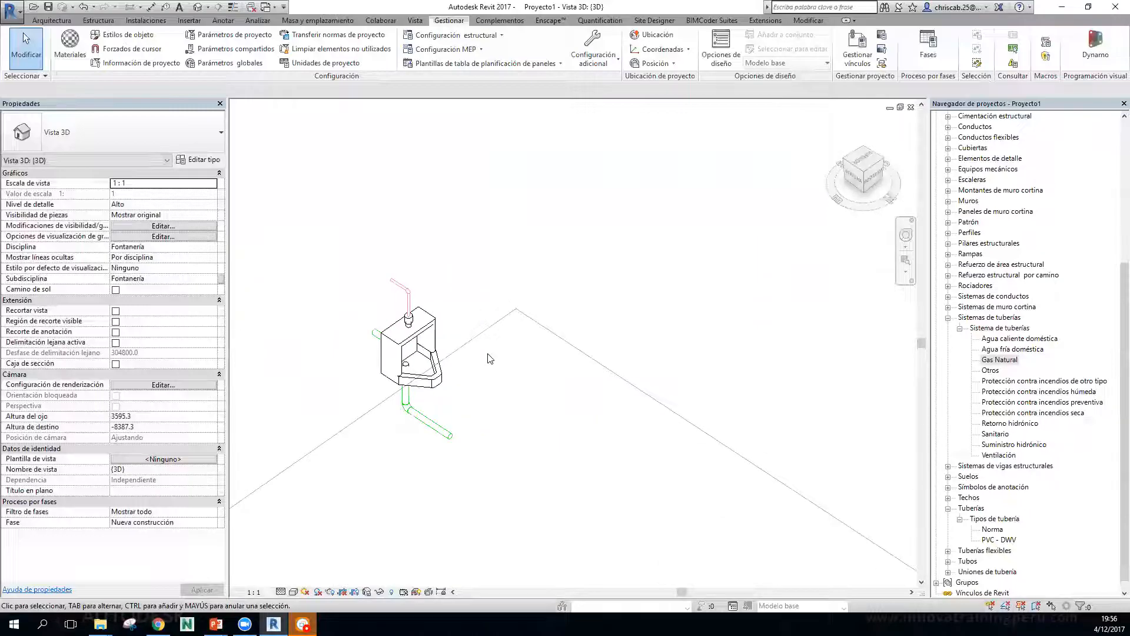
left_click(106, 53)
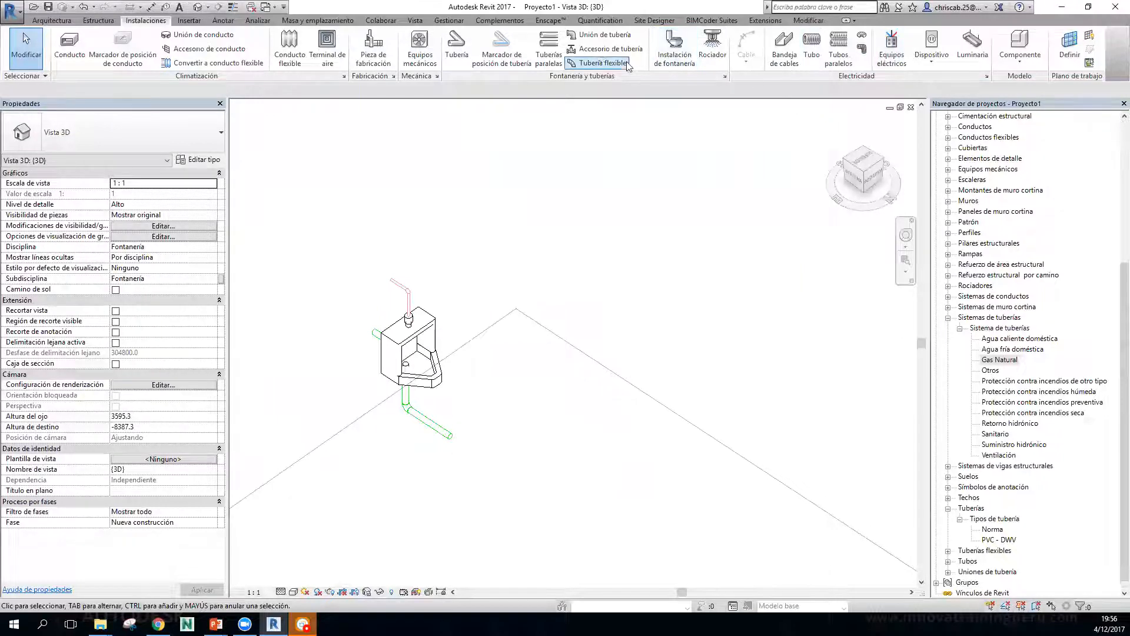
left_click(458, 59)
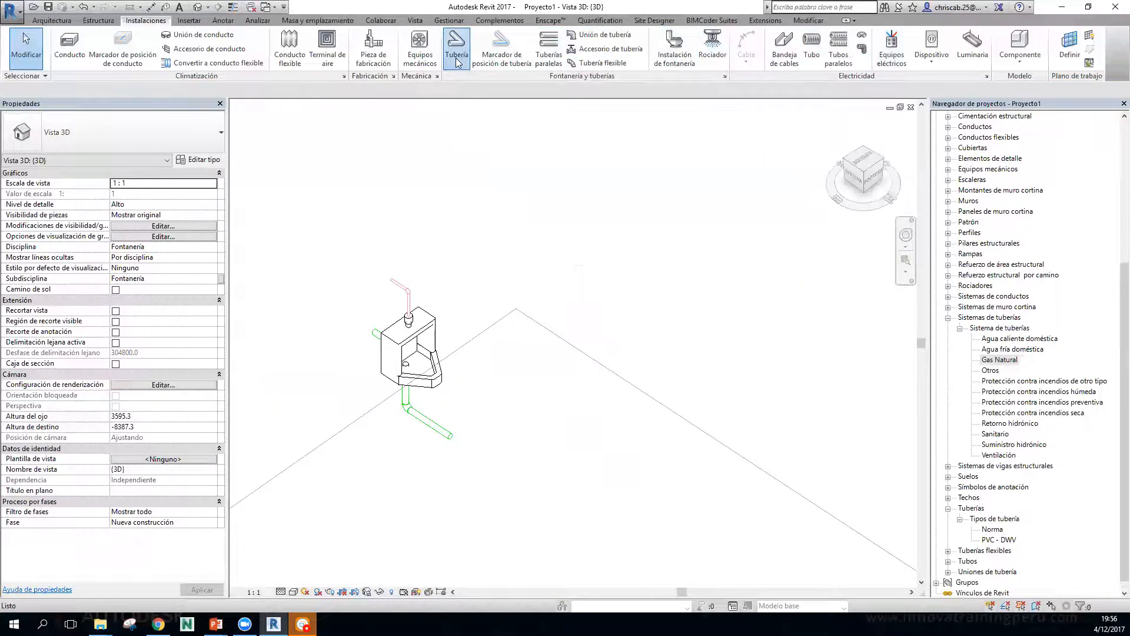
left_click(87, 144)
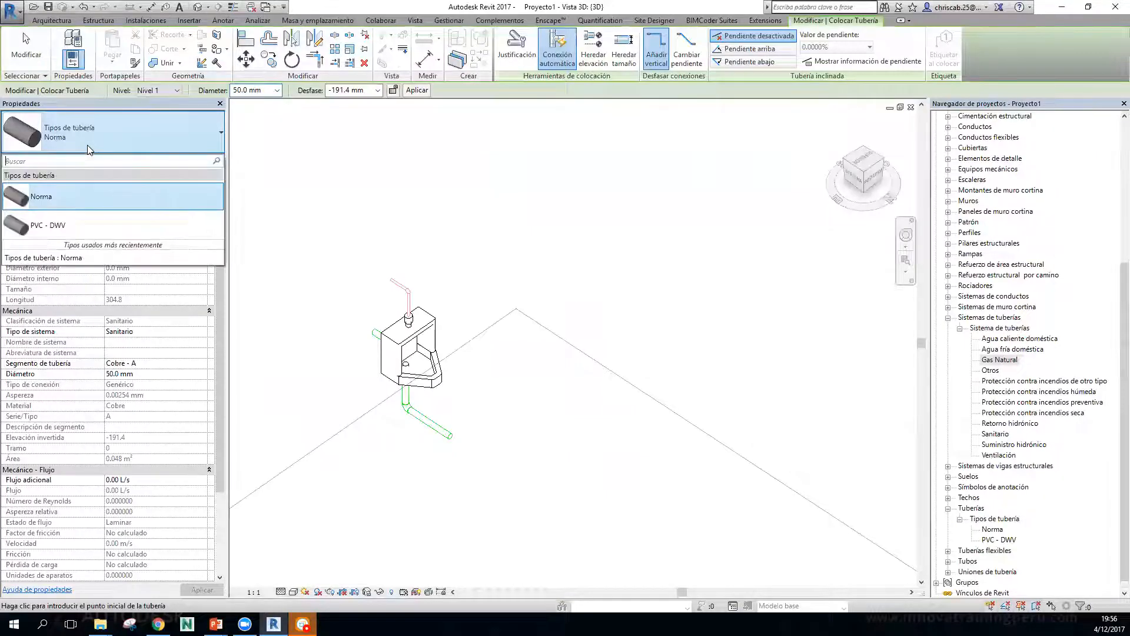
left_click(124, 132)
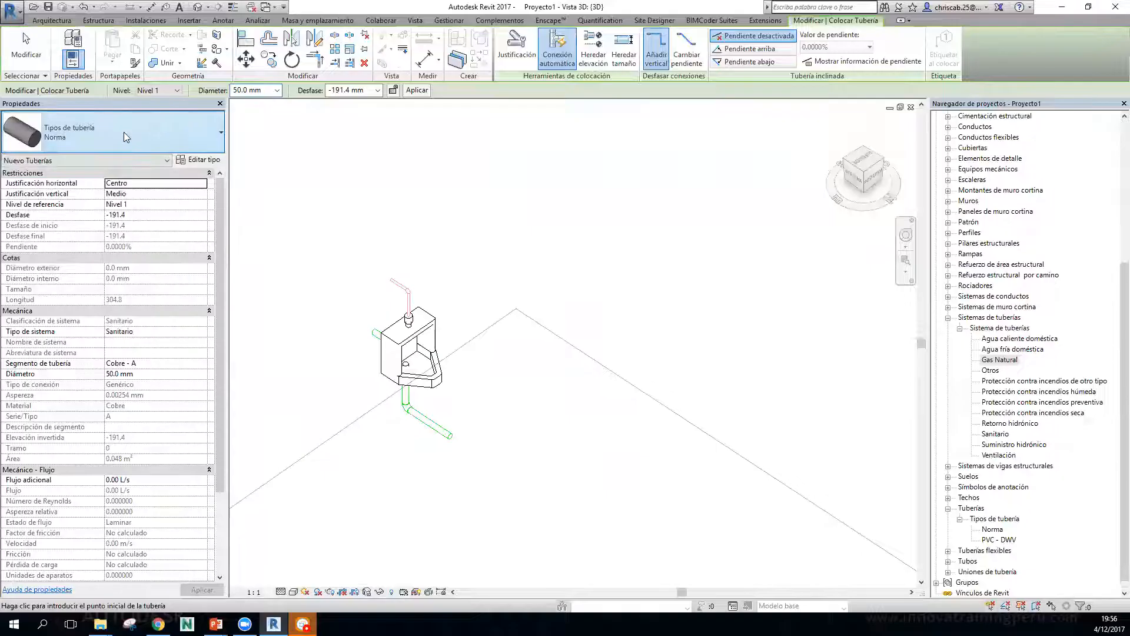
left_click(124, 133)
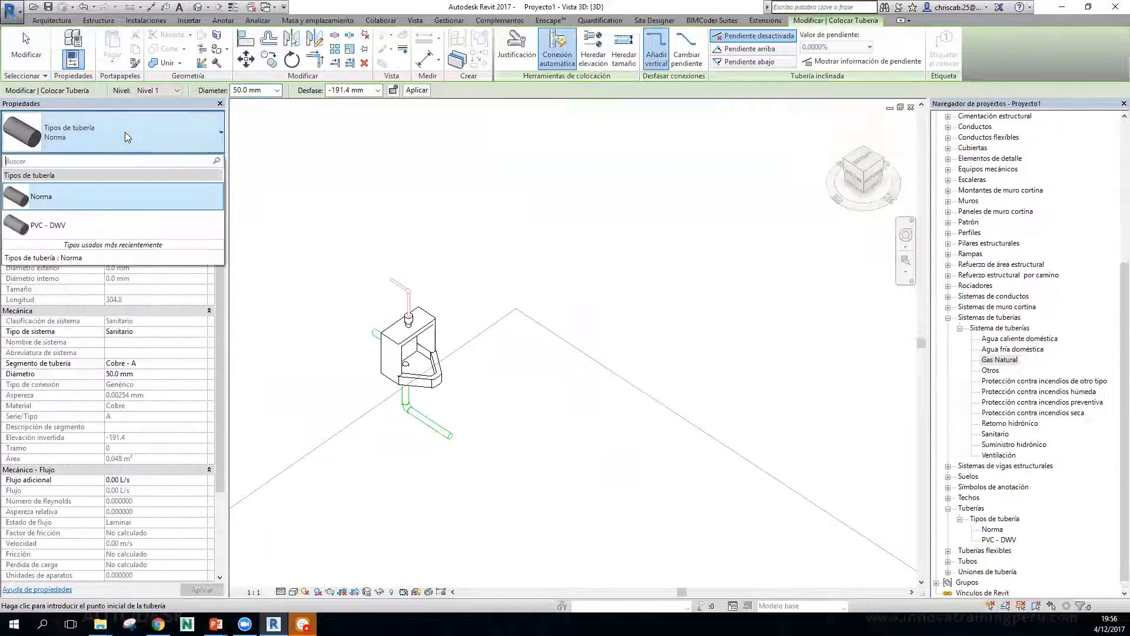
left_click(66, 224)
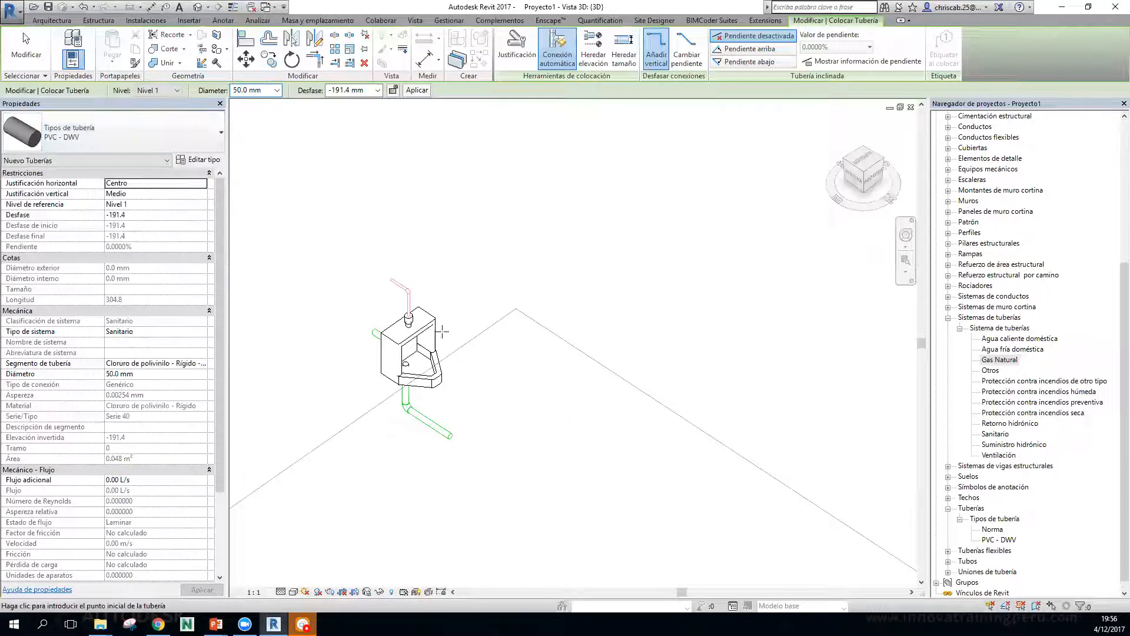
left_click(480, 352)
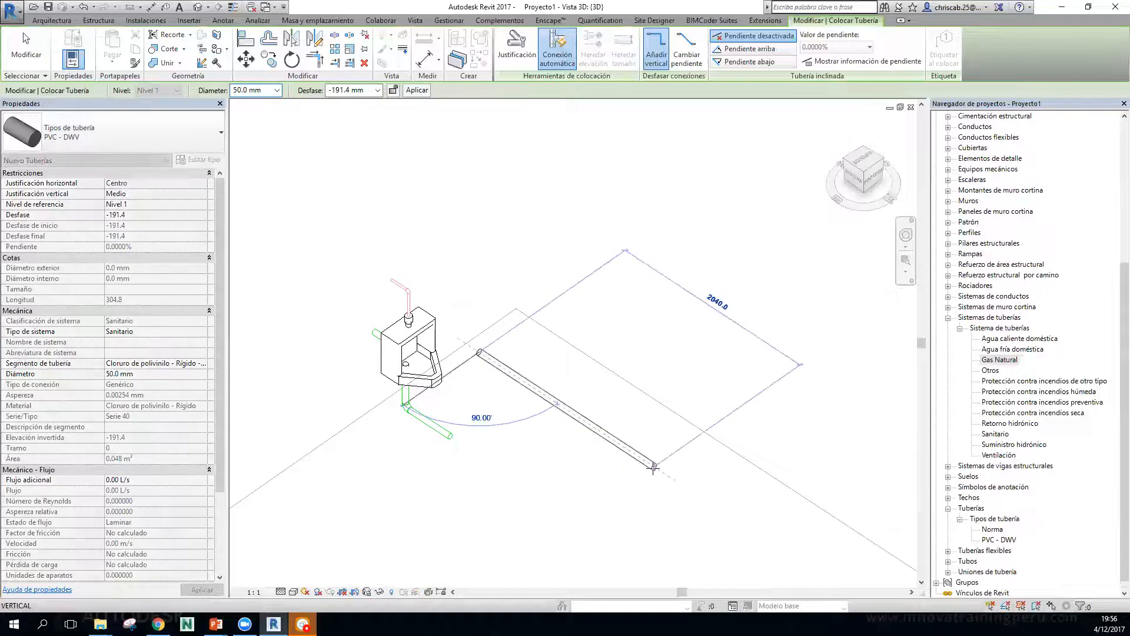
left_click(653, 464)
key("Escape")
key("Escape")
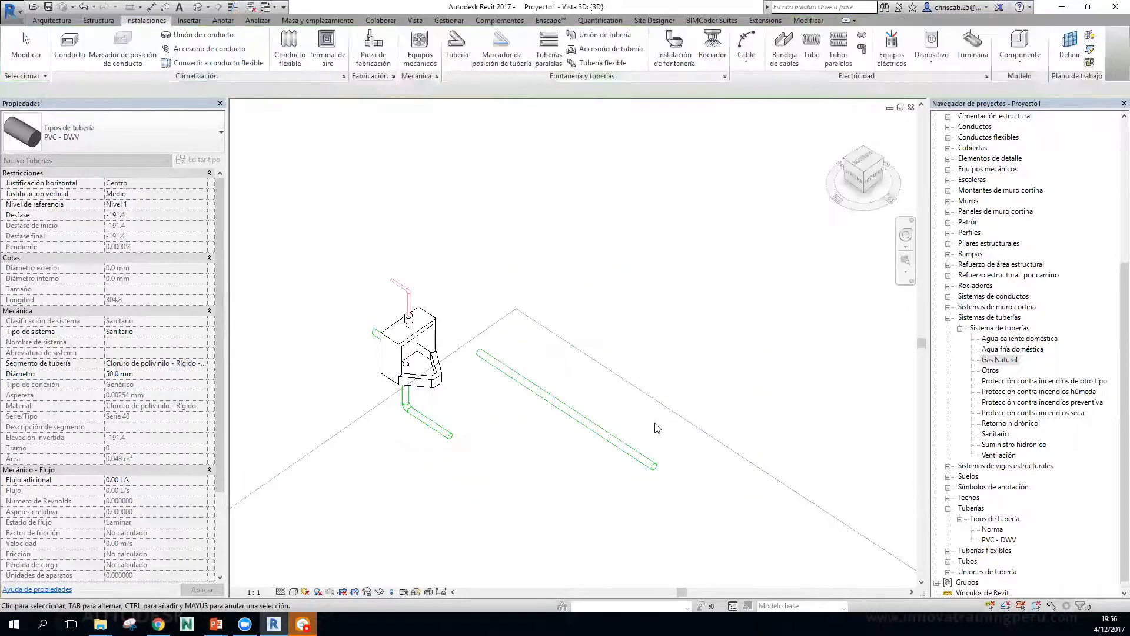
Change the new straight pipe's system type to Gas Natural.
left_click(630, 449)
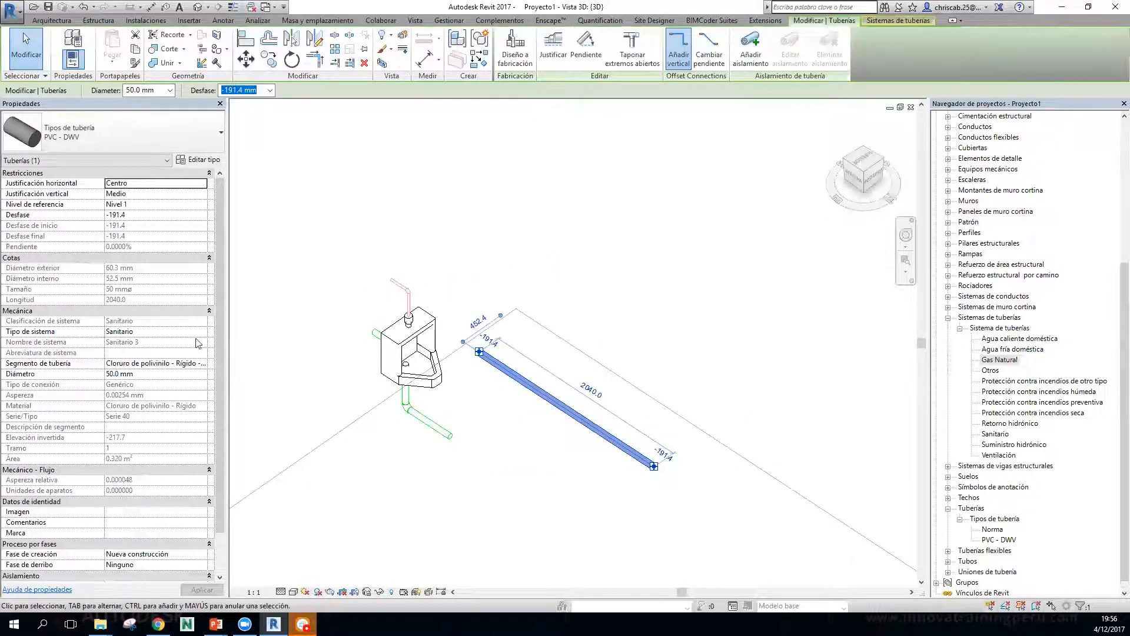
left_click(177, 333)
left_click(201, 333)
left_click_drag(238, 377, 237, 355)
left_click(139, 361)
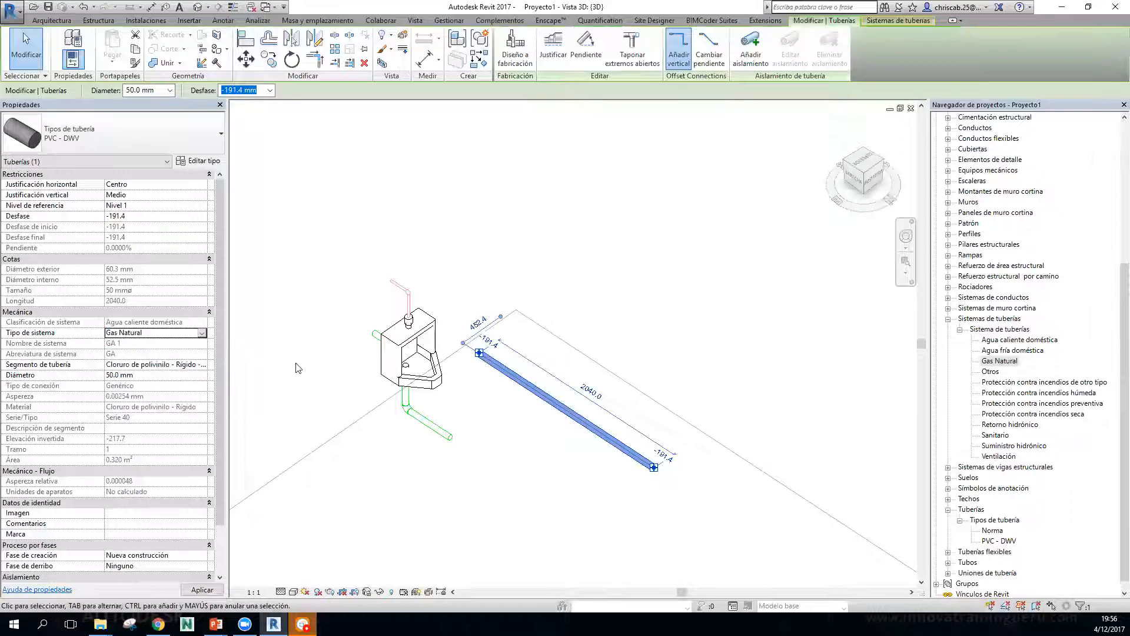
left_click(616, 313)
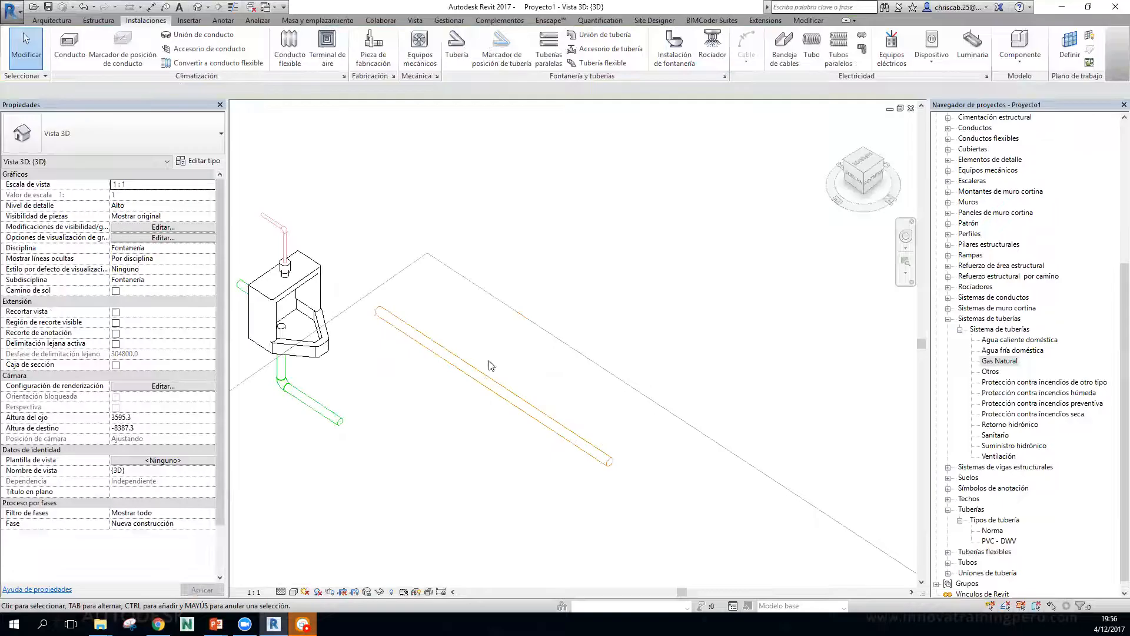
Check which diameters and pipe types are available for the Gas Natural pipe.
left_click(611, 465)
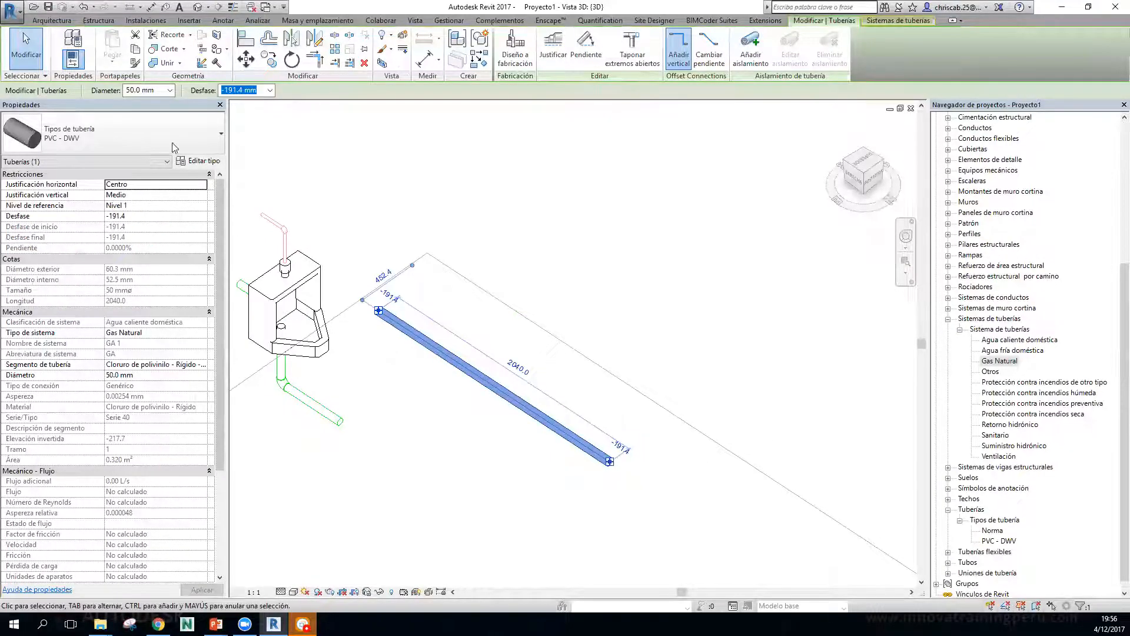
left_click(170, 90)
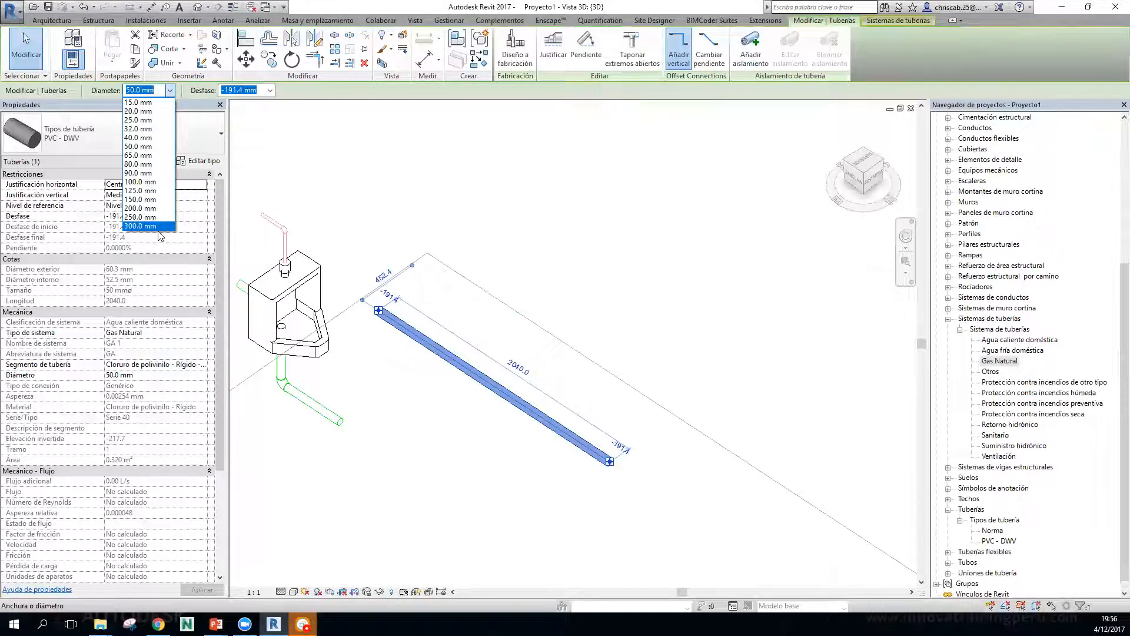
key("Escape")
left_click(71, 133)
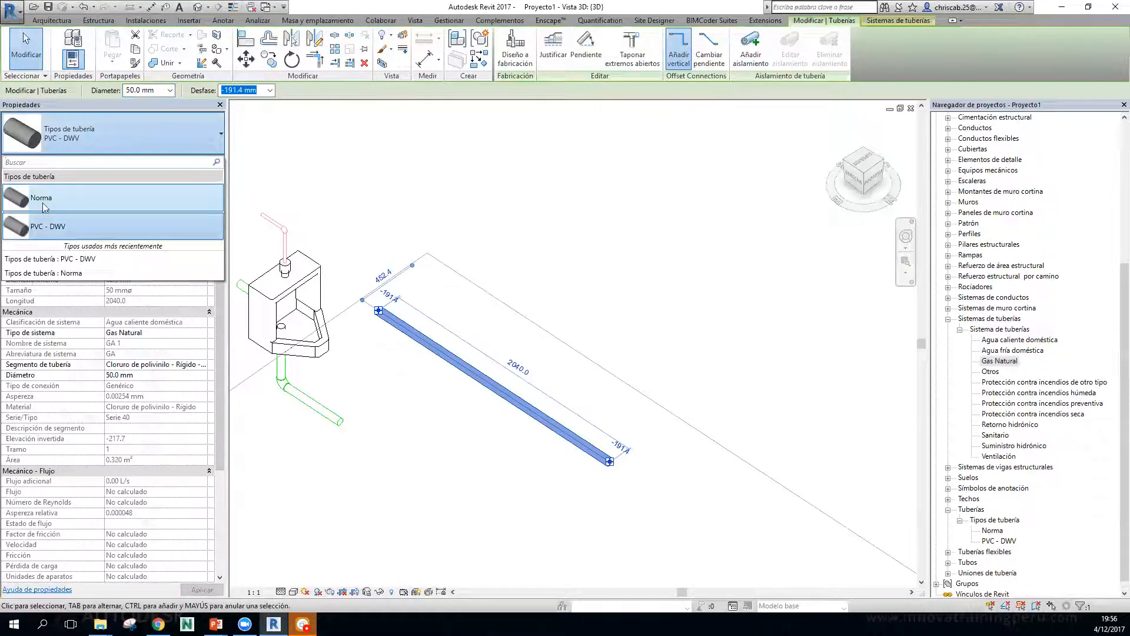
left_click(544, 232)
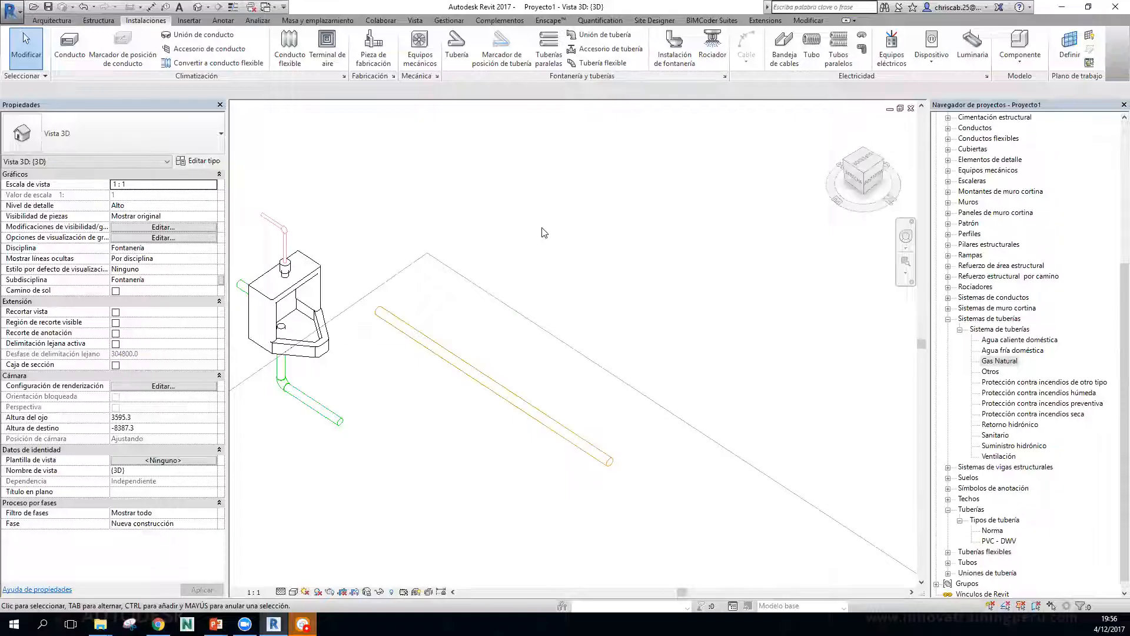
Review the mechanical settings for pipe segments and sizes and the system classifications available for pipe conversion, and leave them unchanged.
left_click(439, 21)
left_click(454, 50)
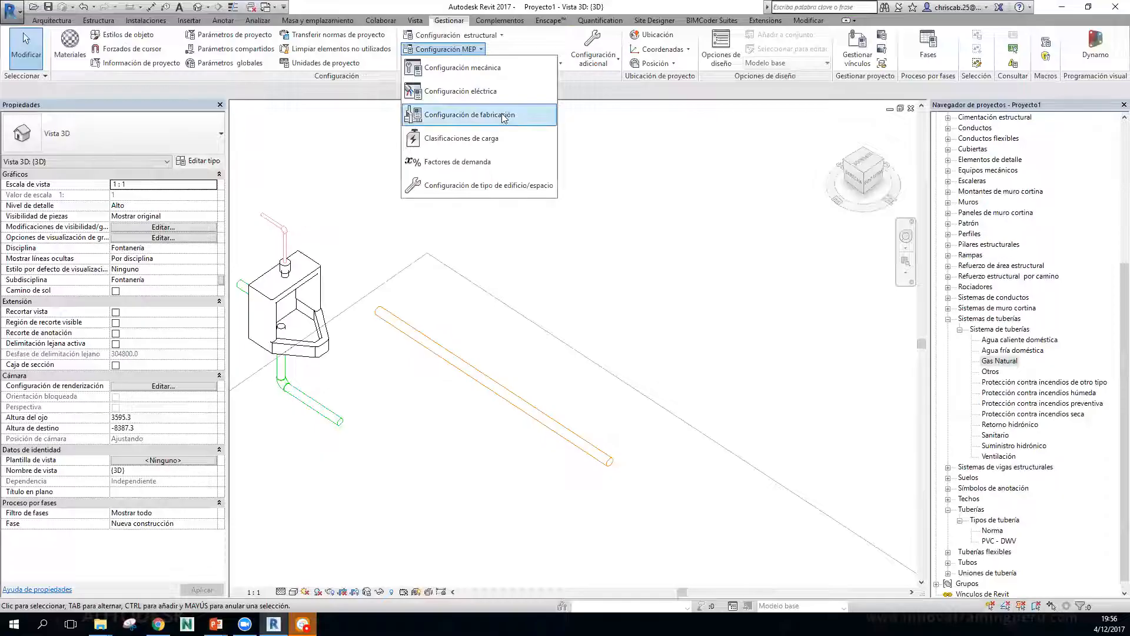
left_click(462, 67)
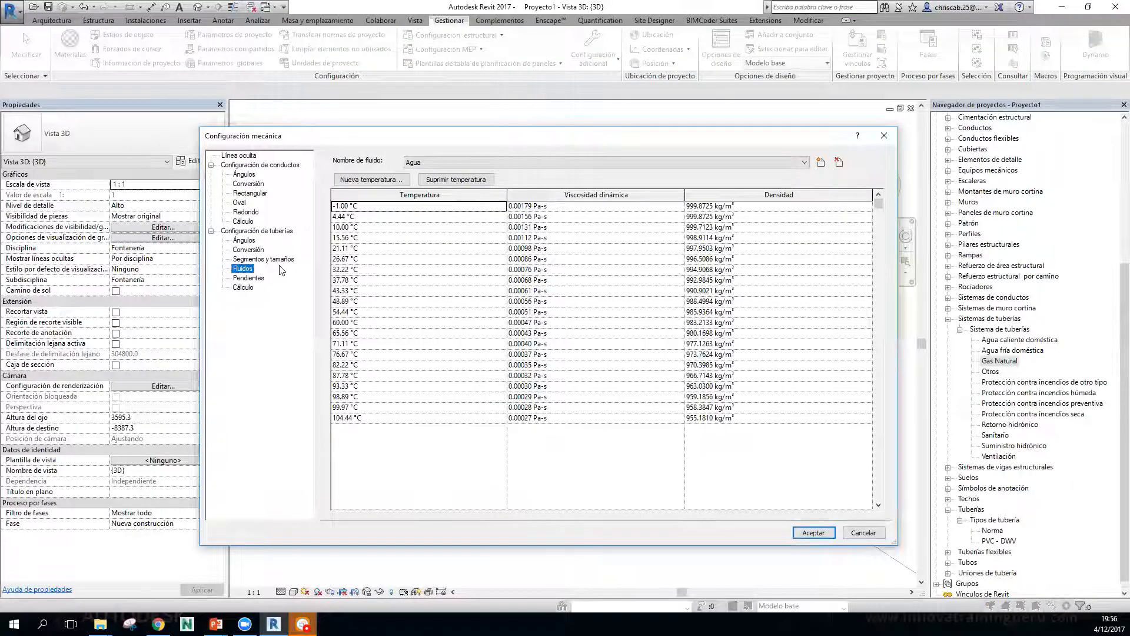
left_click(262, 260)
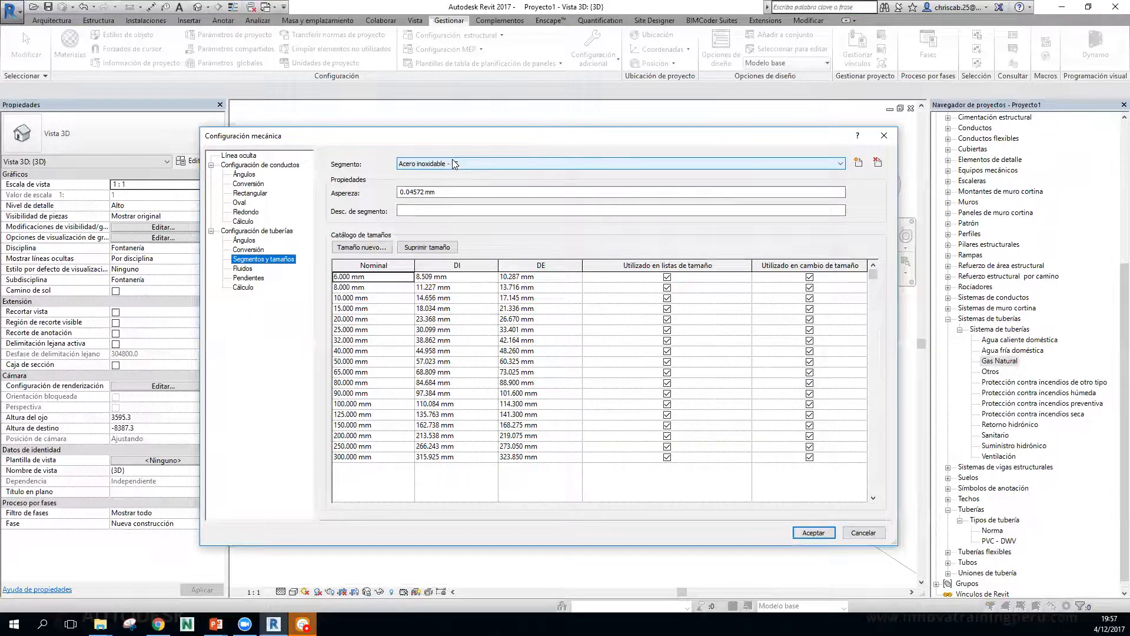
left_click(255, 251)
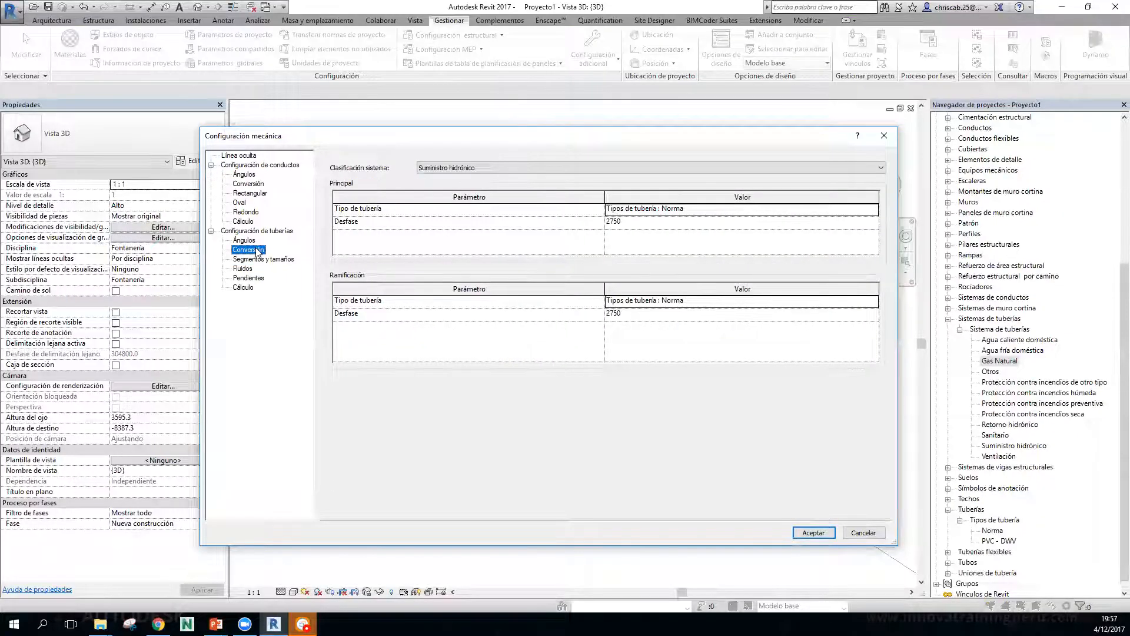
left_click(512, 171)
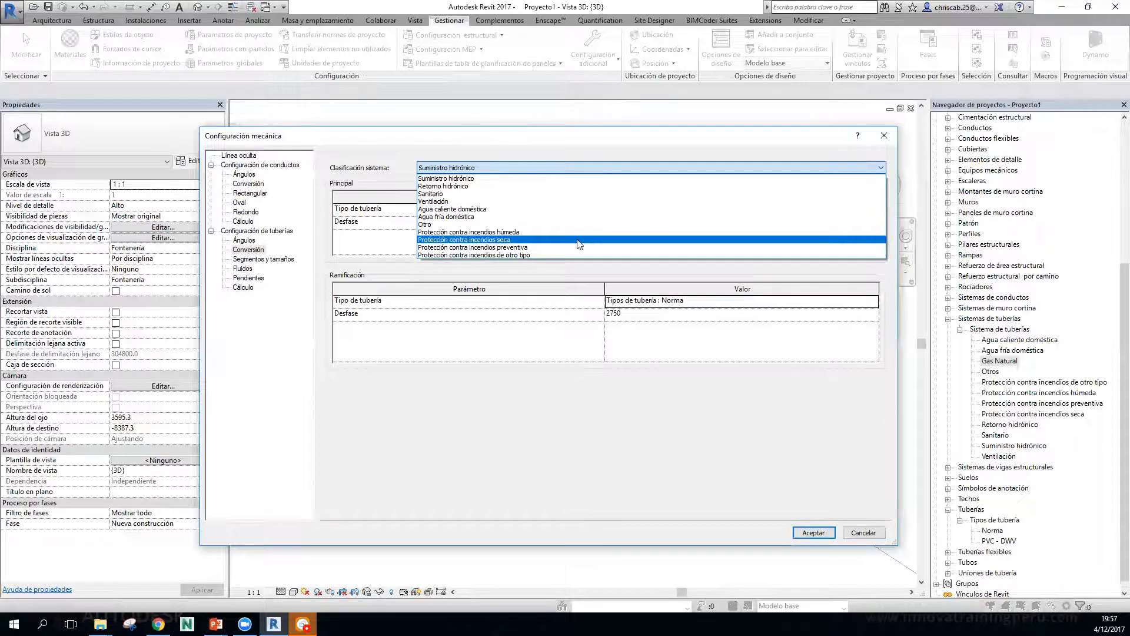
key("Escape")
key("Escape")
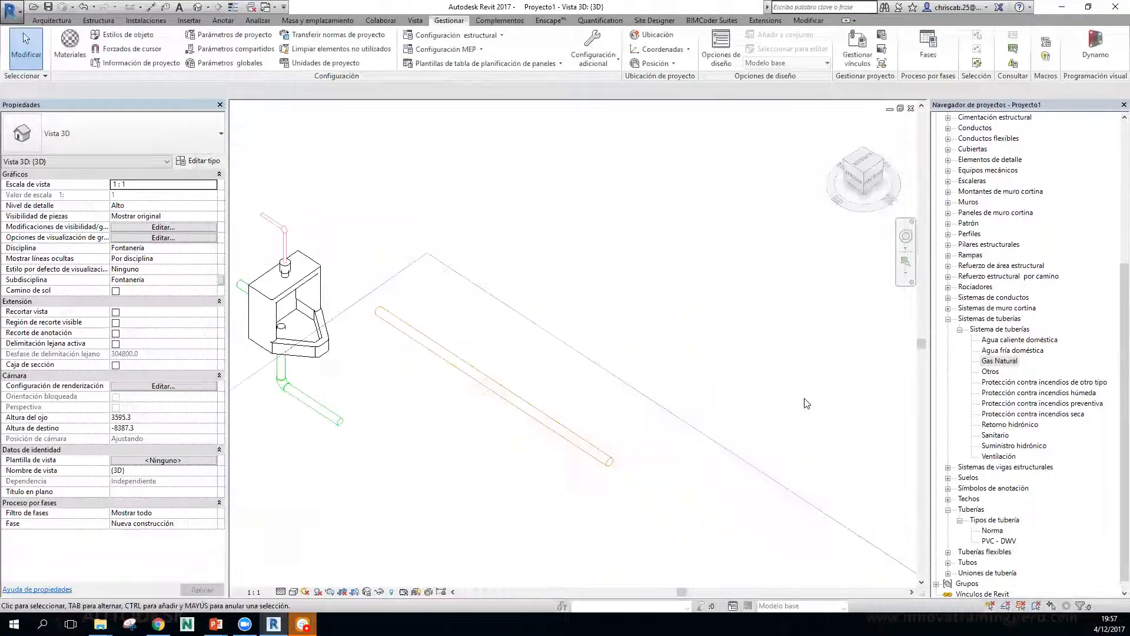
left_click(1027, 455)
scroll(1028, 456, "up", 3)
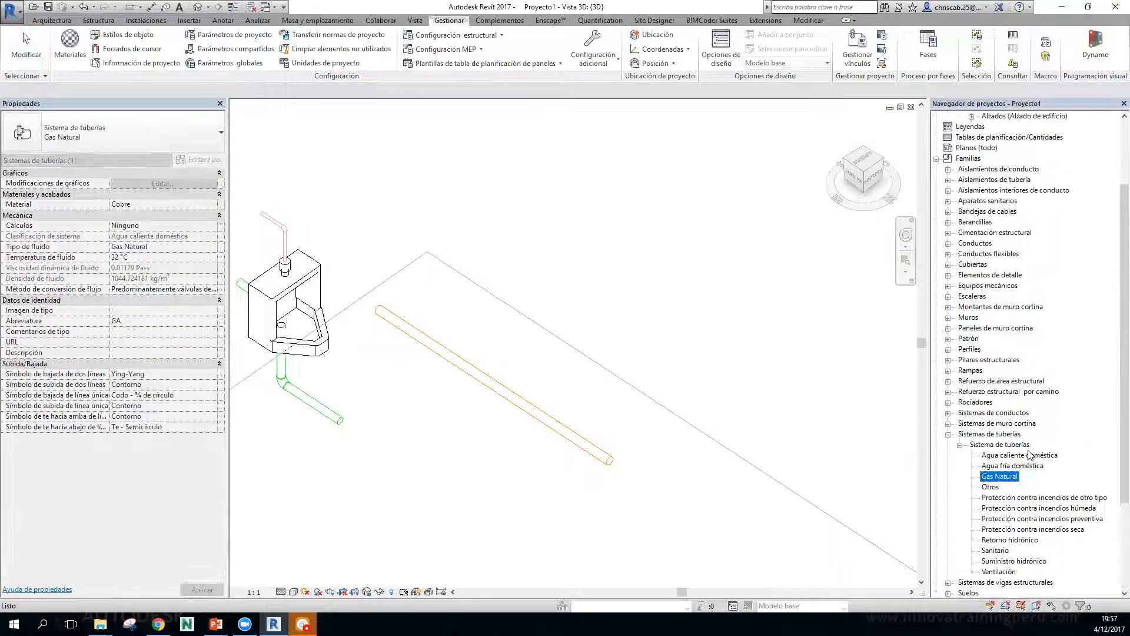
scroll(1029, 456, "down", 1)
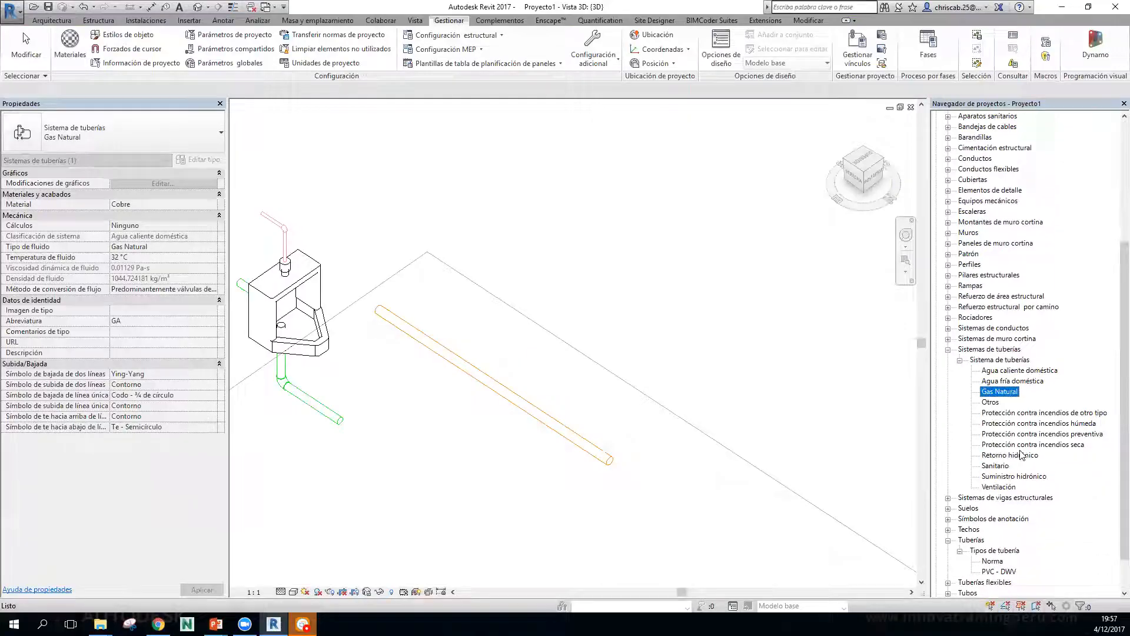
left_click(639, 283)
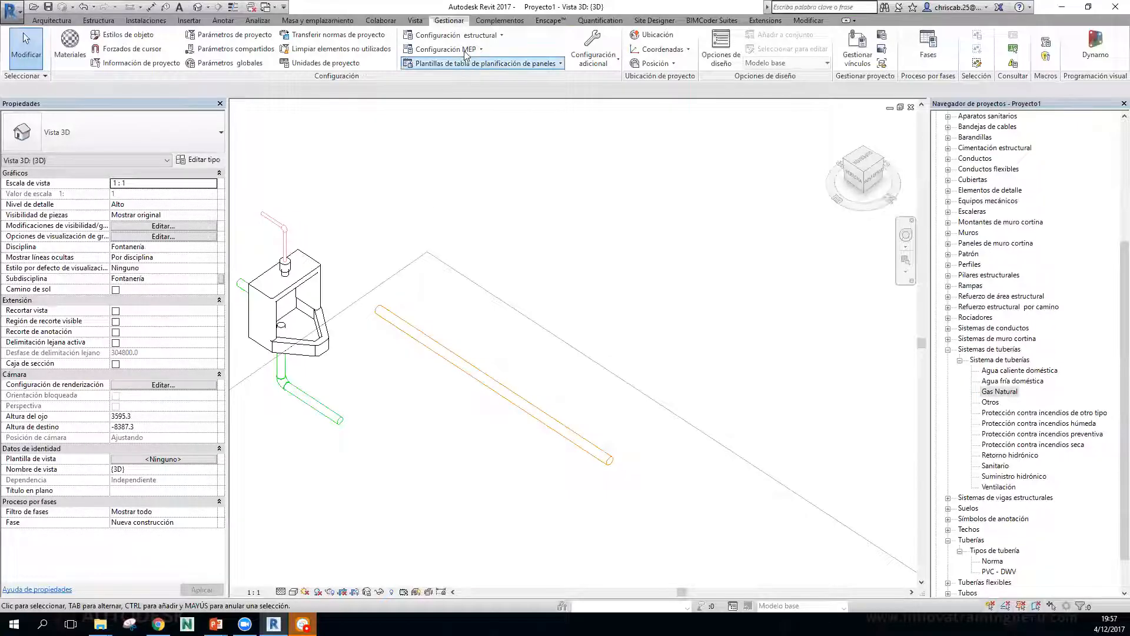
left_click(439, 344)
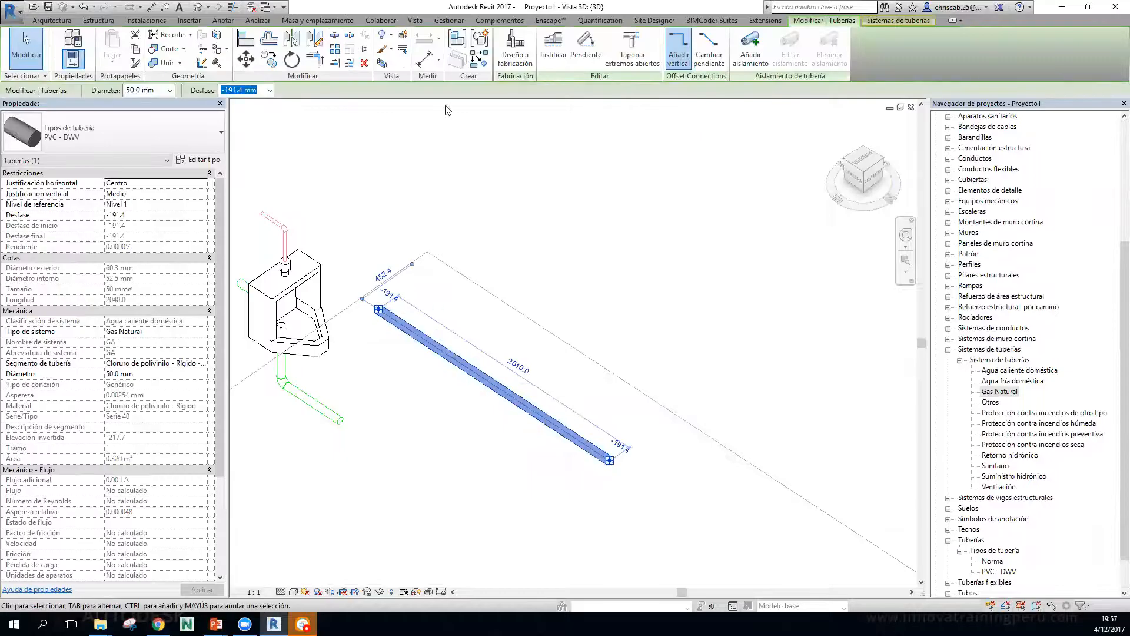
left_click(527, 223)
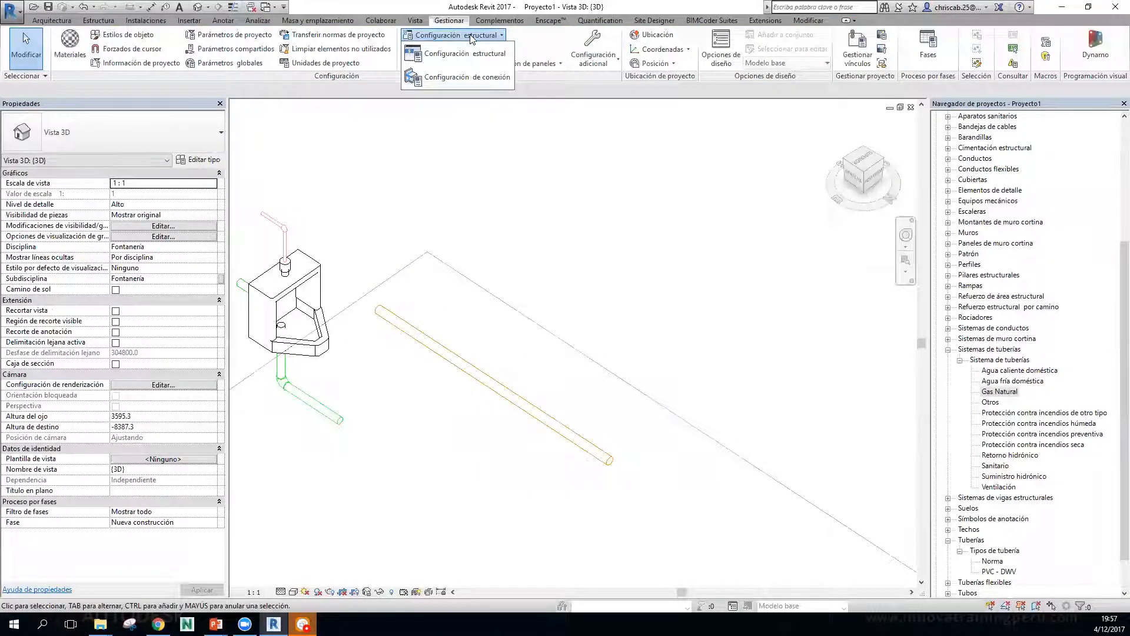
Open the mechanical settings for pipe segments and sizes and display the Cobre - A segment with its roughness and size catalogue.
key("m")
key("s")
key("Escape")
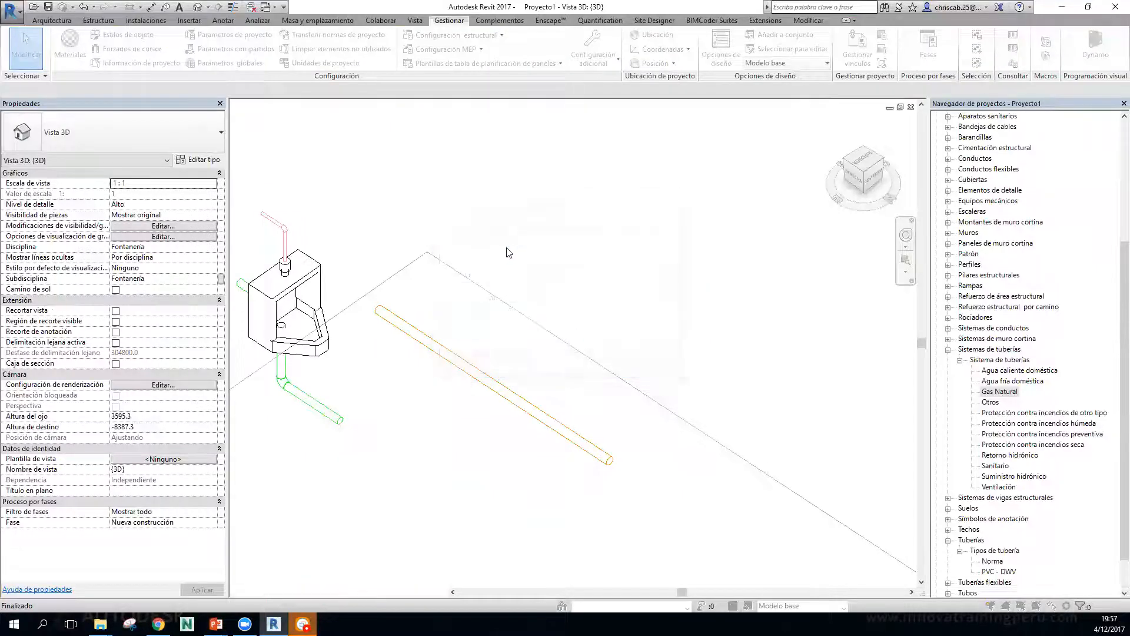
left_click(263, 259)
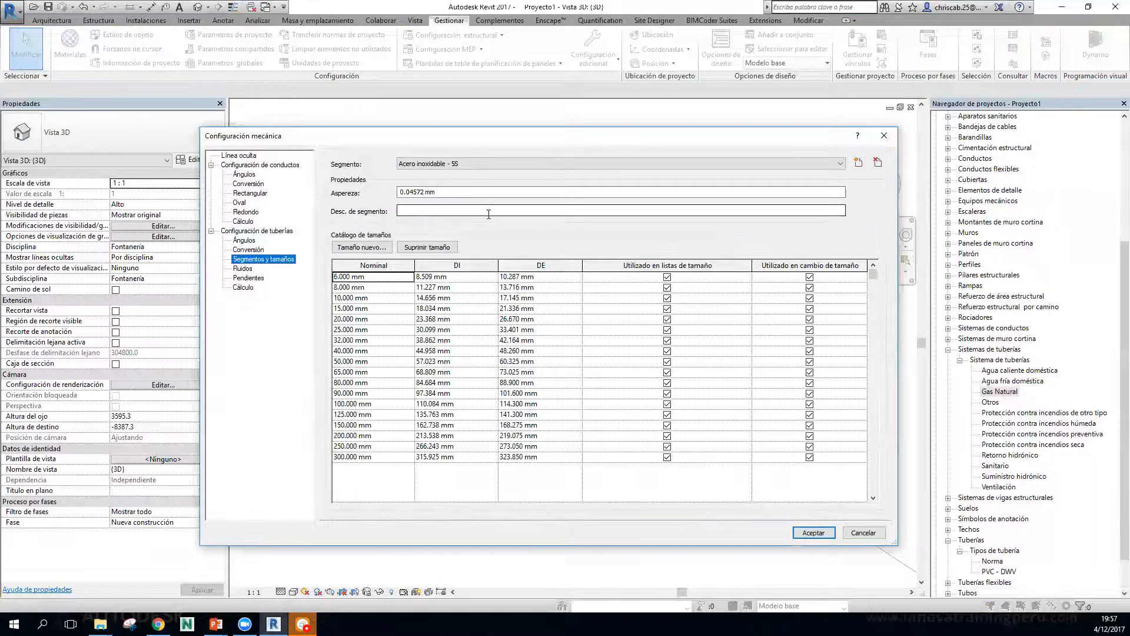
left_click(458, 166)
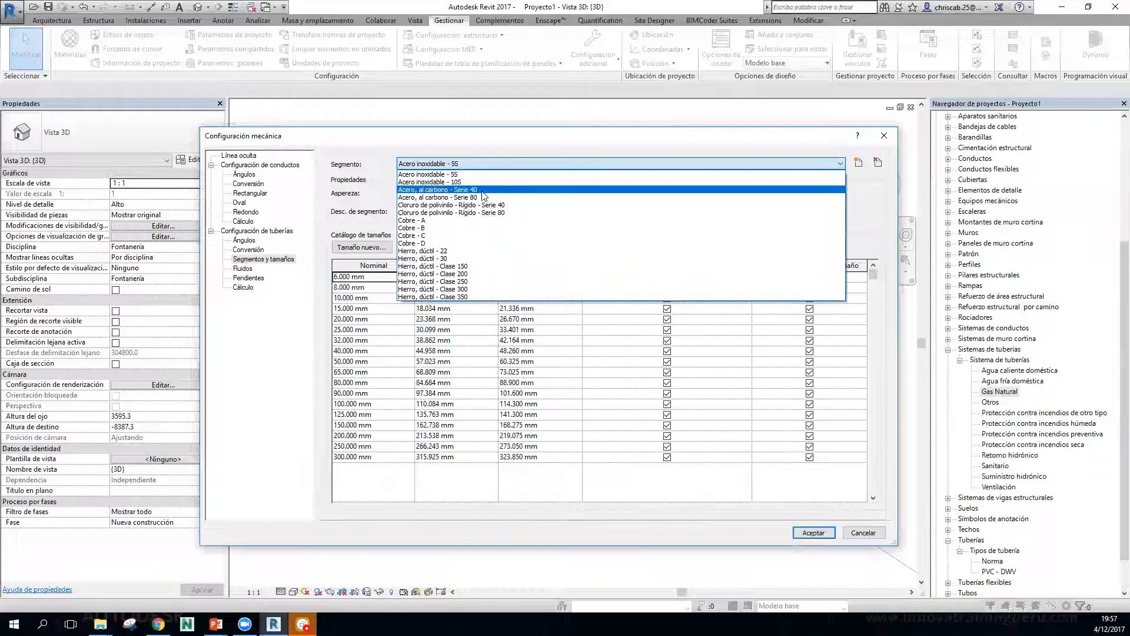
key("Escape")
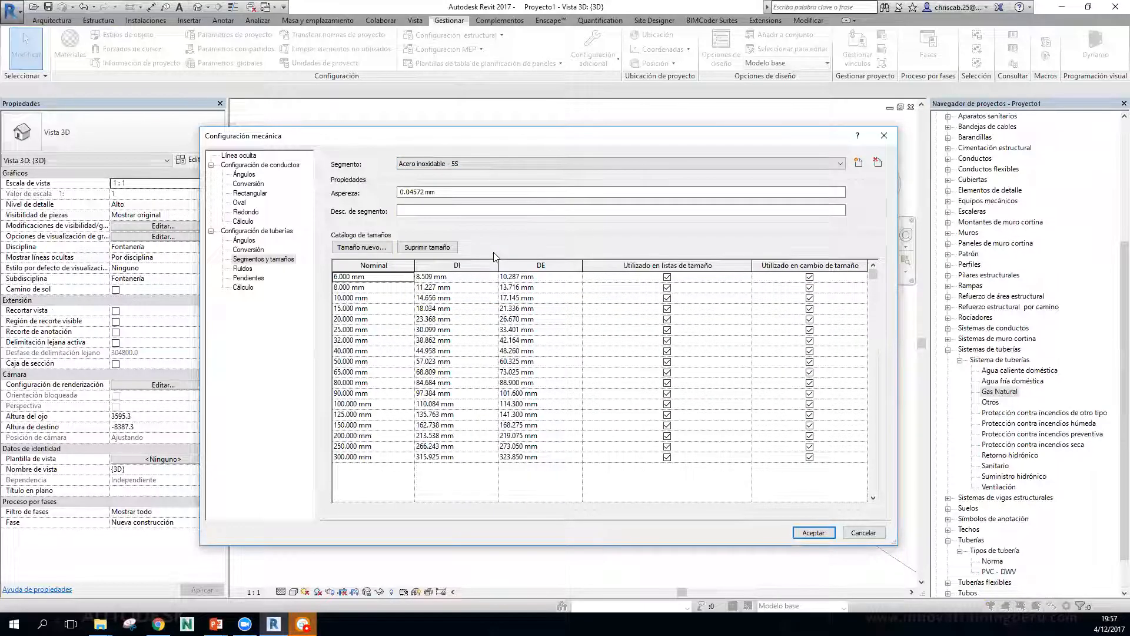
left_click(456, 164)
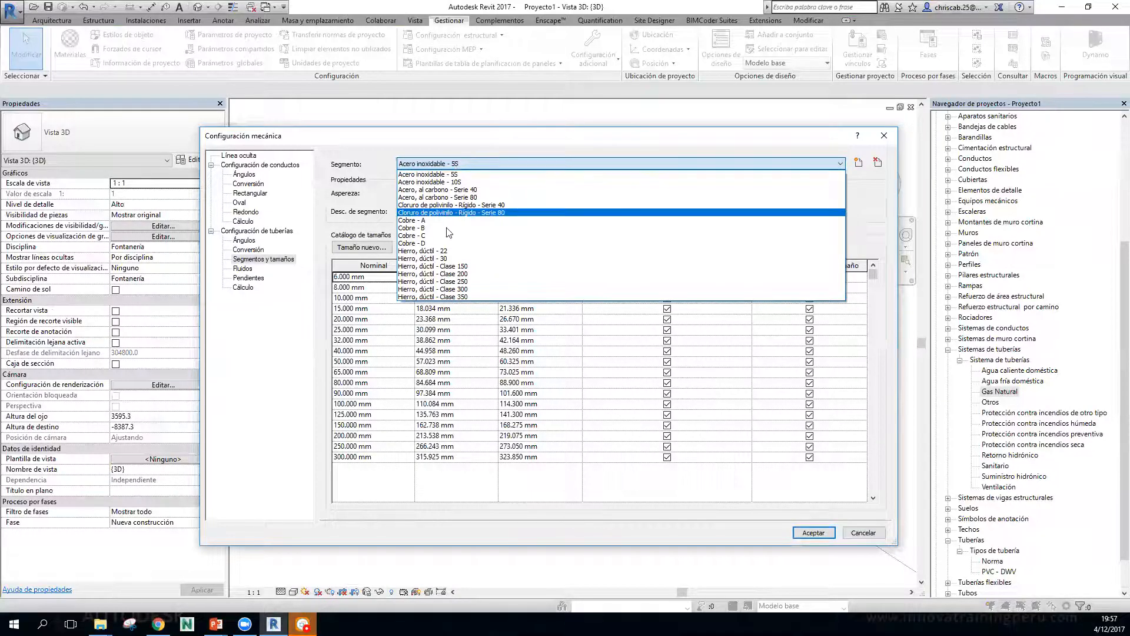
left_click(425, 220)
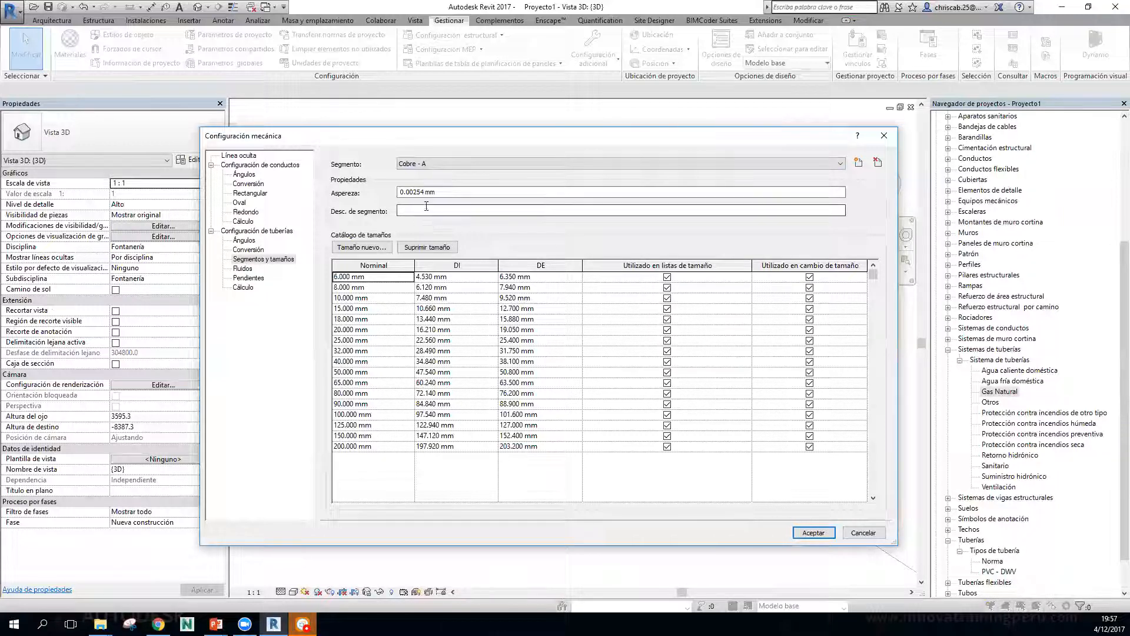
left_click_drag(462, 191, 355, 180)
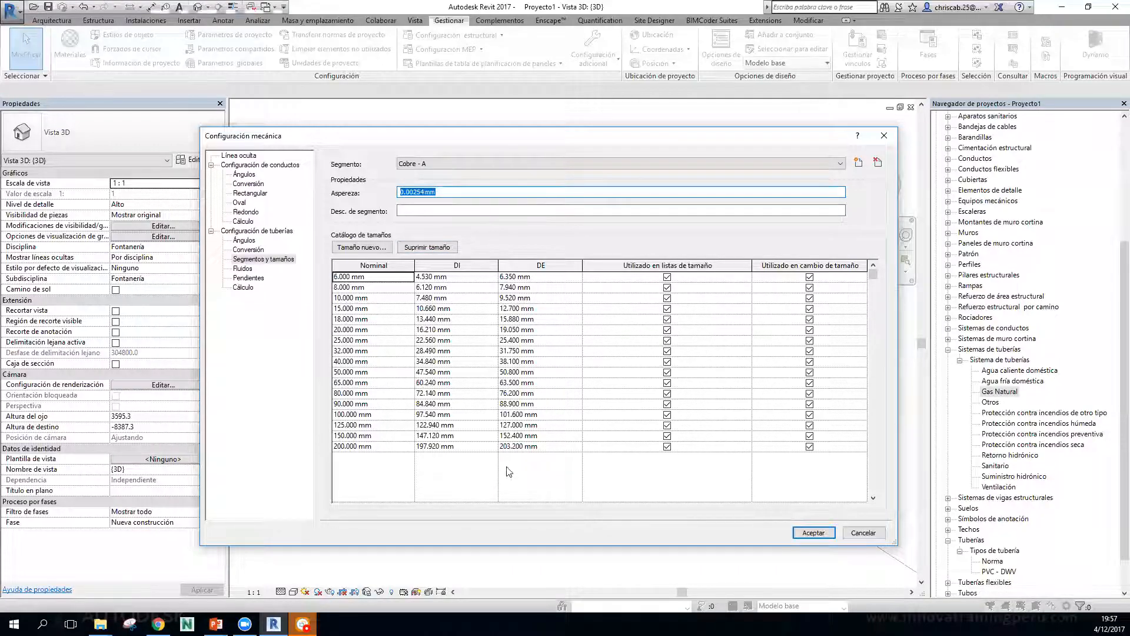
Add a Cobre - A pipe size with 4 mm nominal, 3.5 mm inner and 4.5 mm outer diameter, and accept the mechanical settings.
left_click(361, 247)
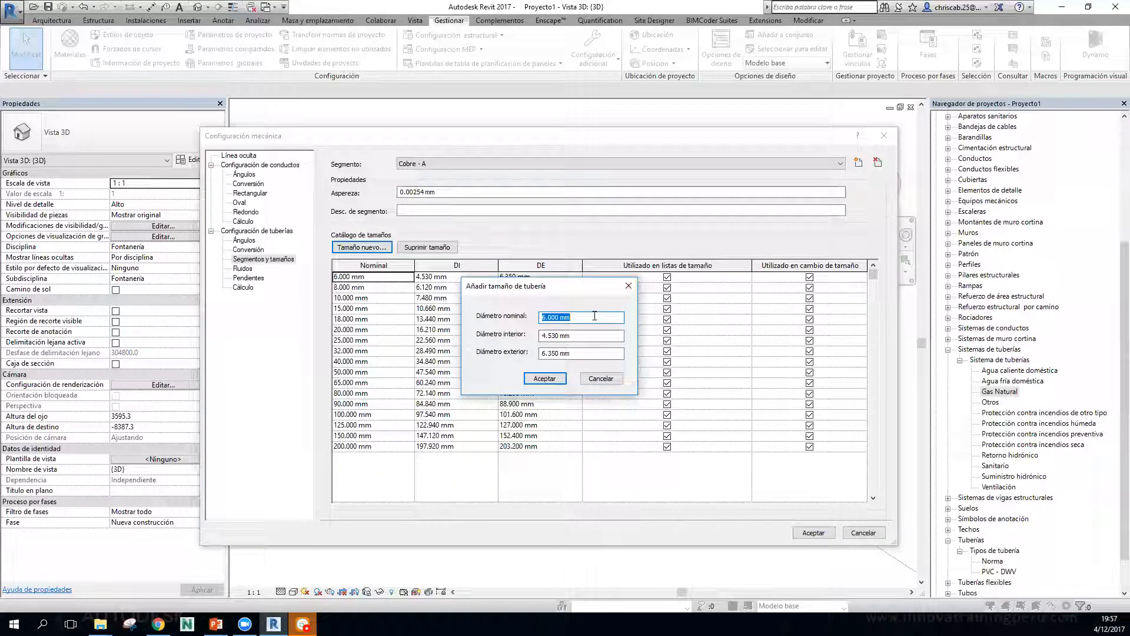
type("4.")
left_click(597, 337)
left_click_drag(575, 336, 483, 336)
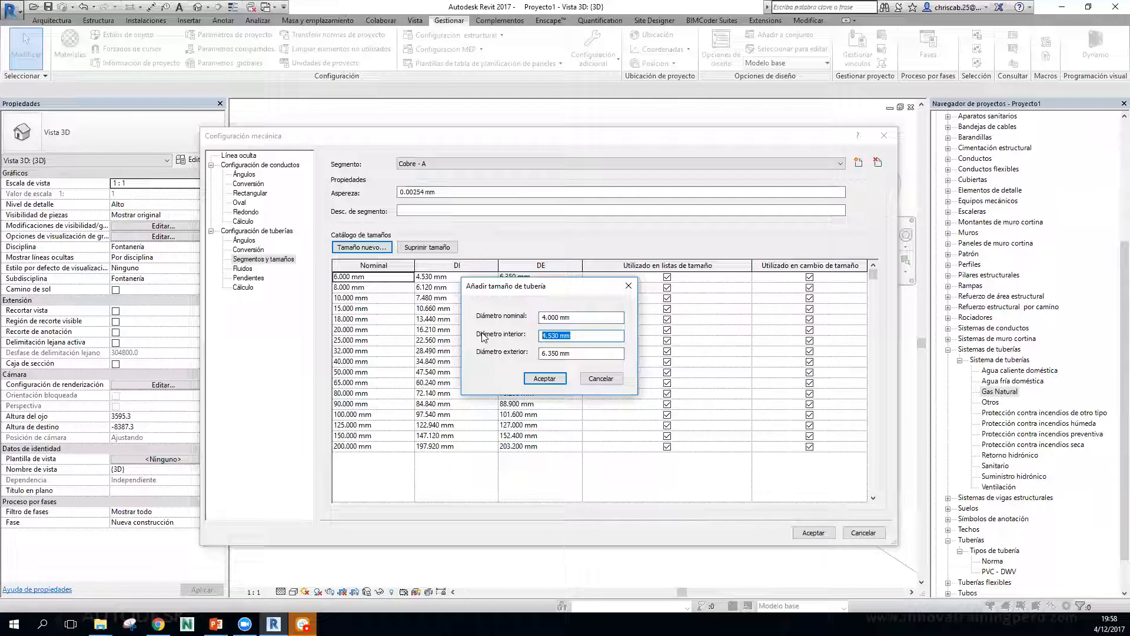
type("3.5")
left_click(572, 356)
left_click_drag(569, 354, 493, 355)
type("4")
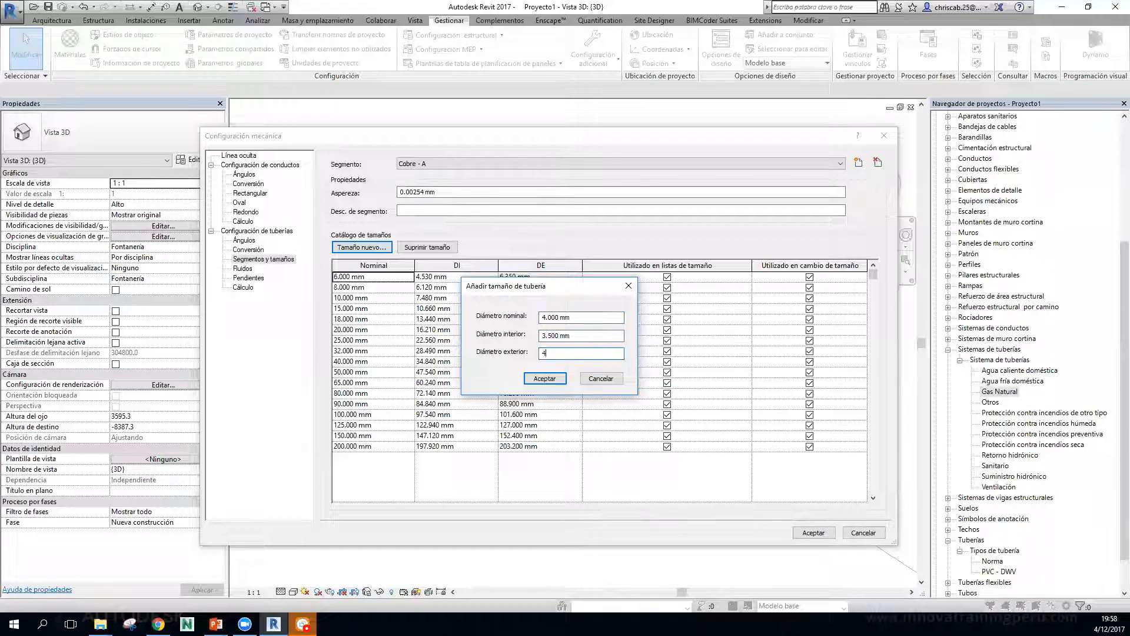
type(".5")
left_click(553, 381)
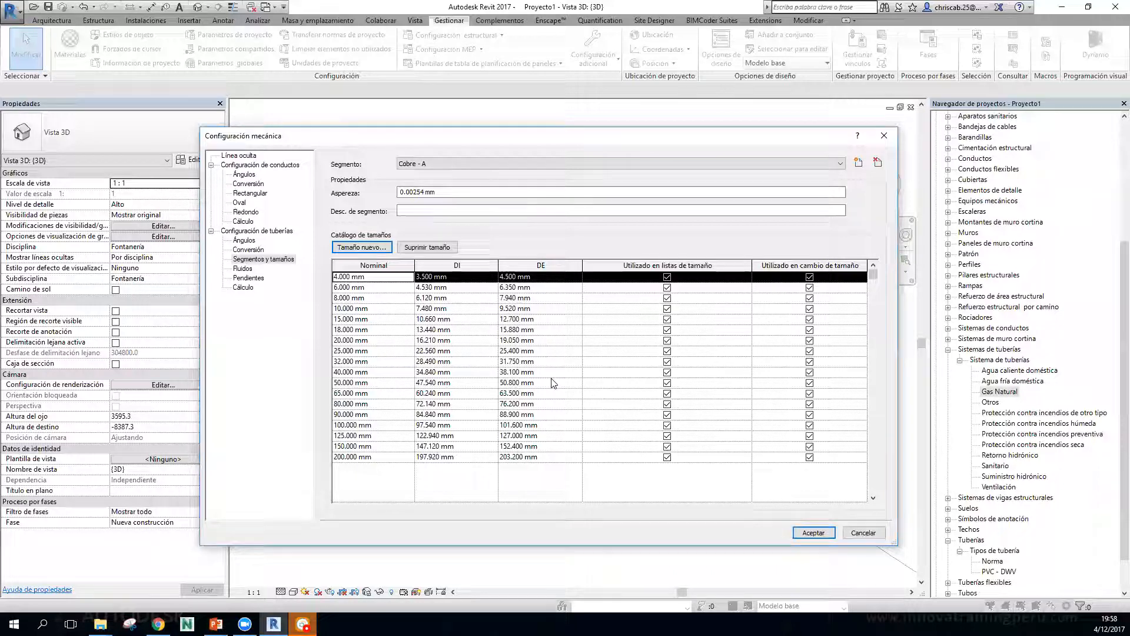
left_click(821, 532)
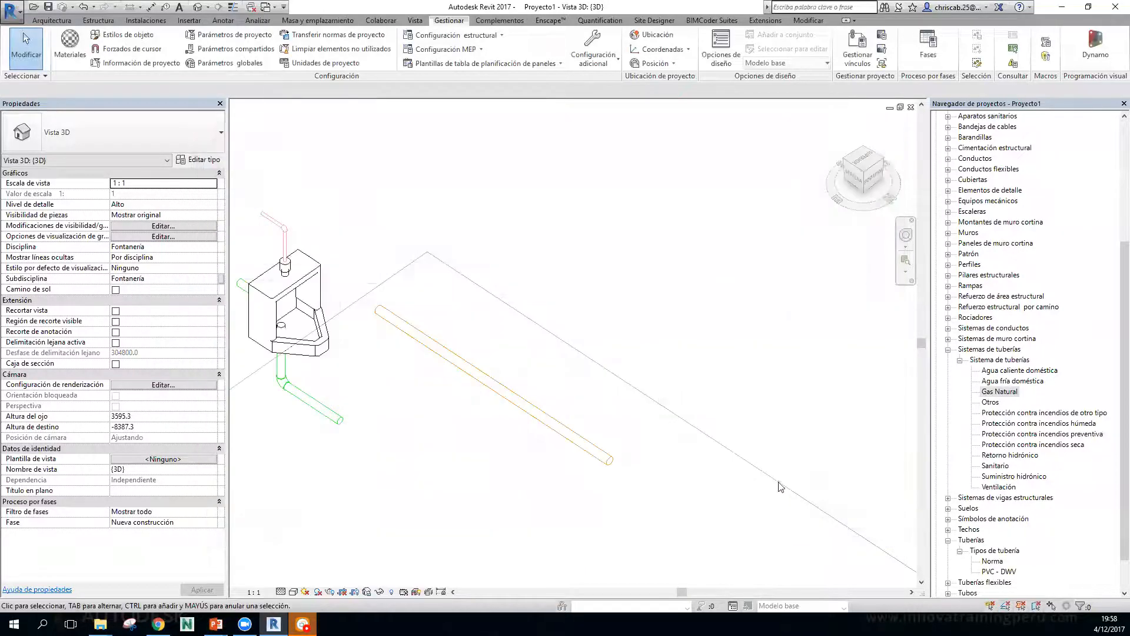
Change the pipe segment to Cobre - A in the routing preferences of the Gas Natural pipe's PVC - DWV type.
left_click(445, 345)
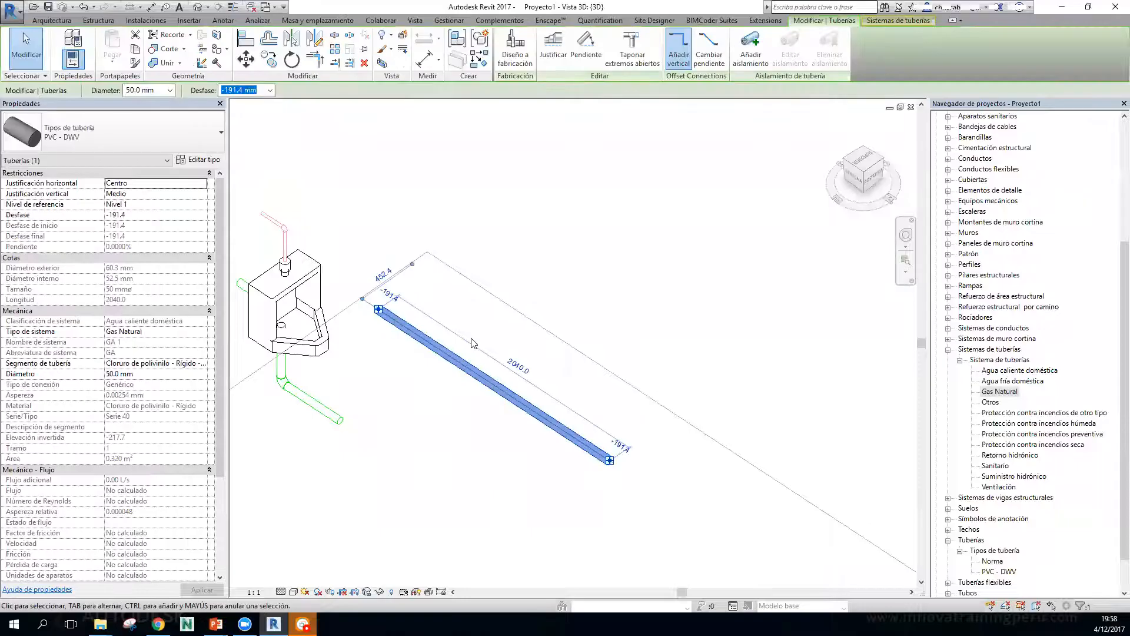
left_click(198, 160)
left_click(396, 162)
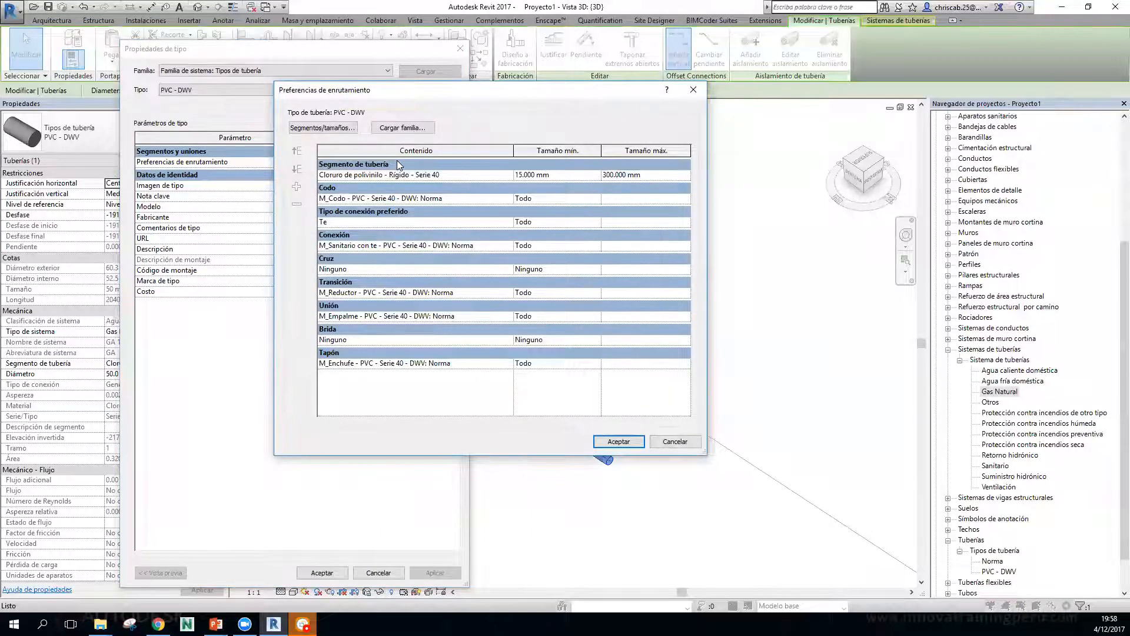
left_click(395, 175)
left_click(395, 175)
left_click(362, 212)
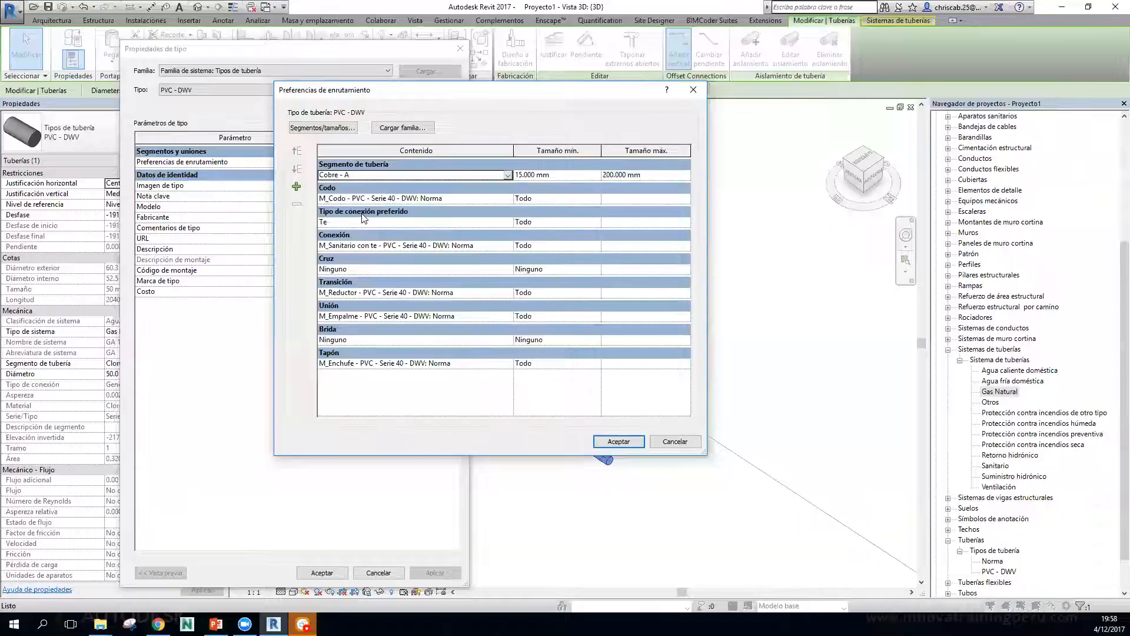
Set the Cobre - A segment's minimum size to 4 mm, keep the maximum at 200 mm, and accept the routing preferences and type properties.
left_click(557, 174)
left_click(595, 174)
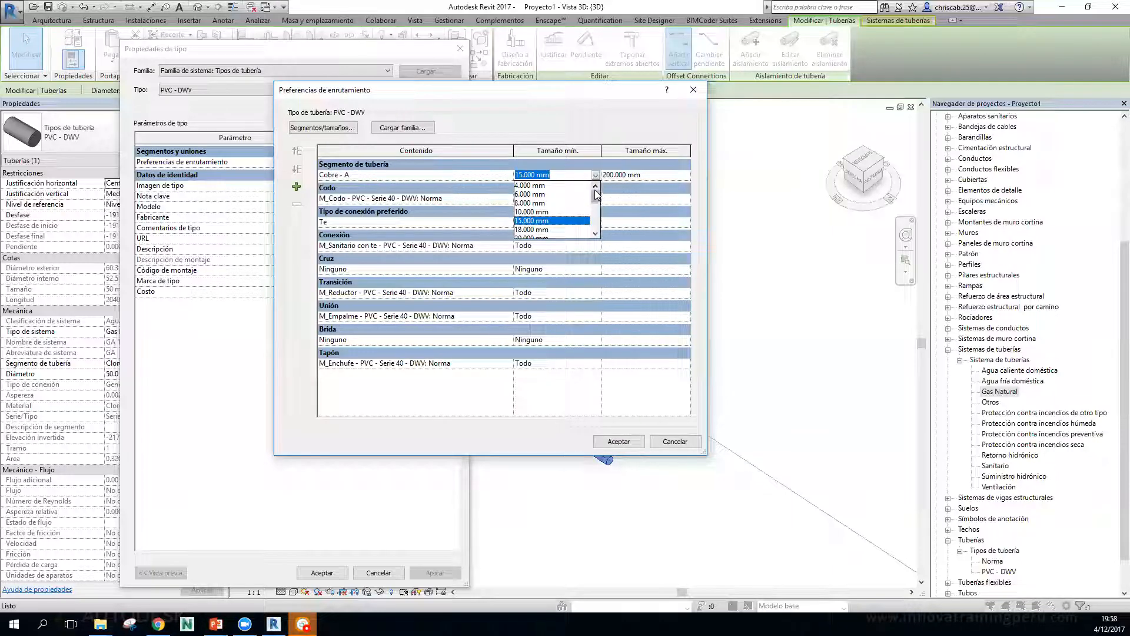
left_click(559, 185)
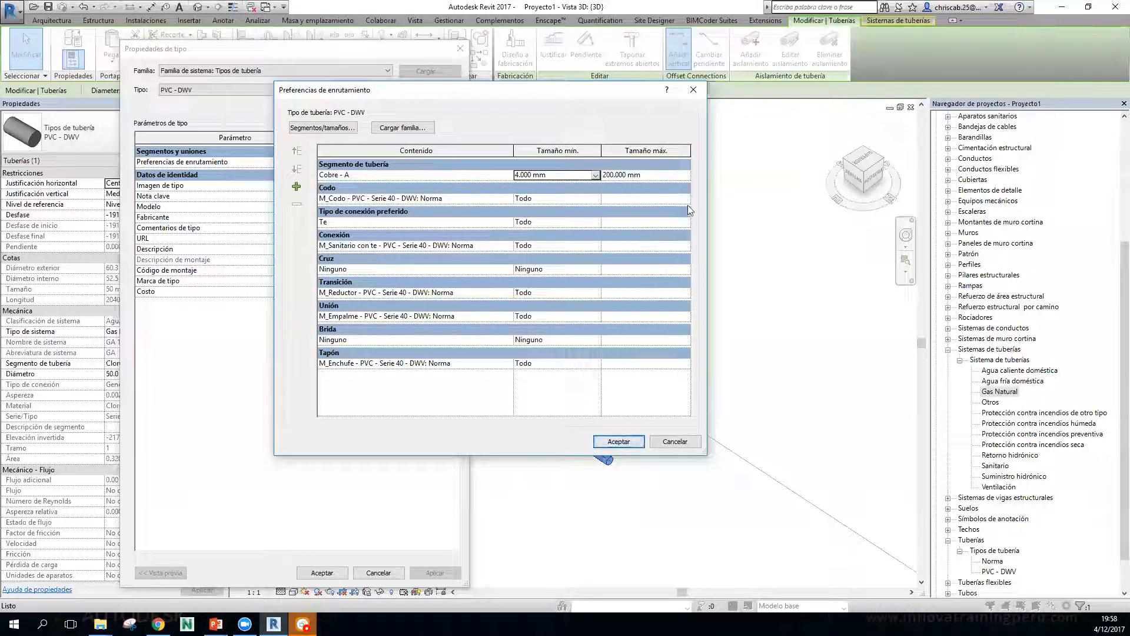
left_click(684, 174)
left_click(655, 236)
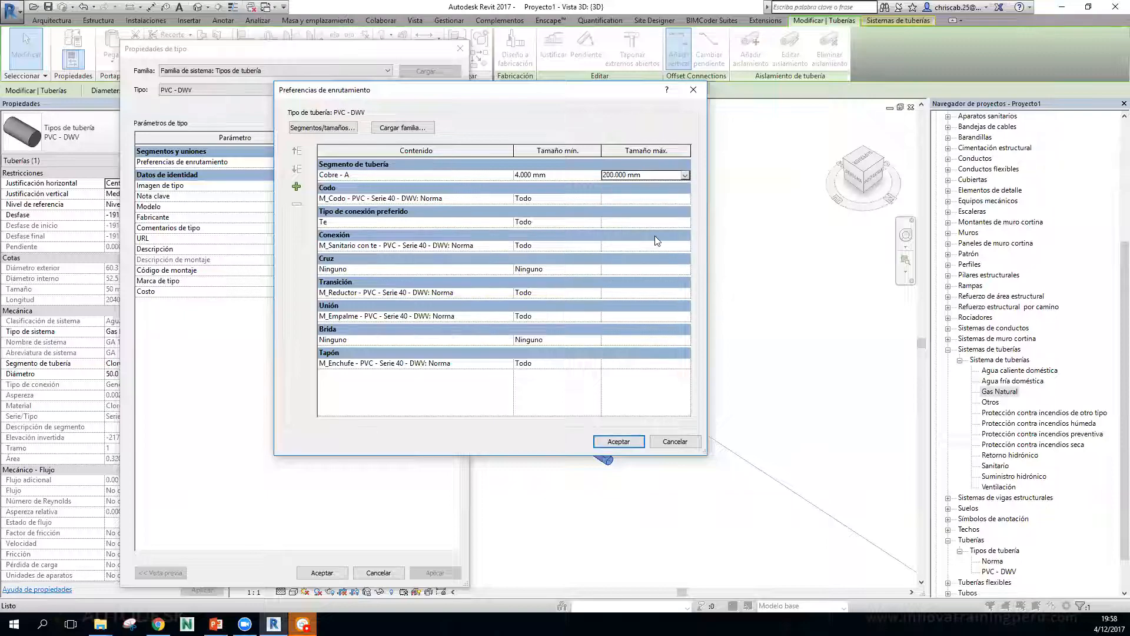
left_click(603, 442)
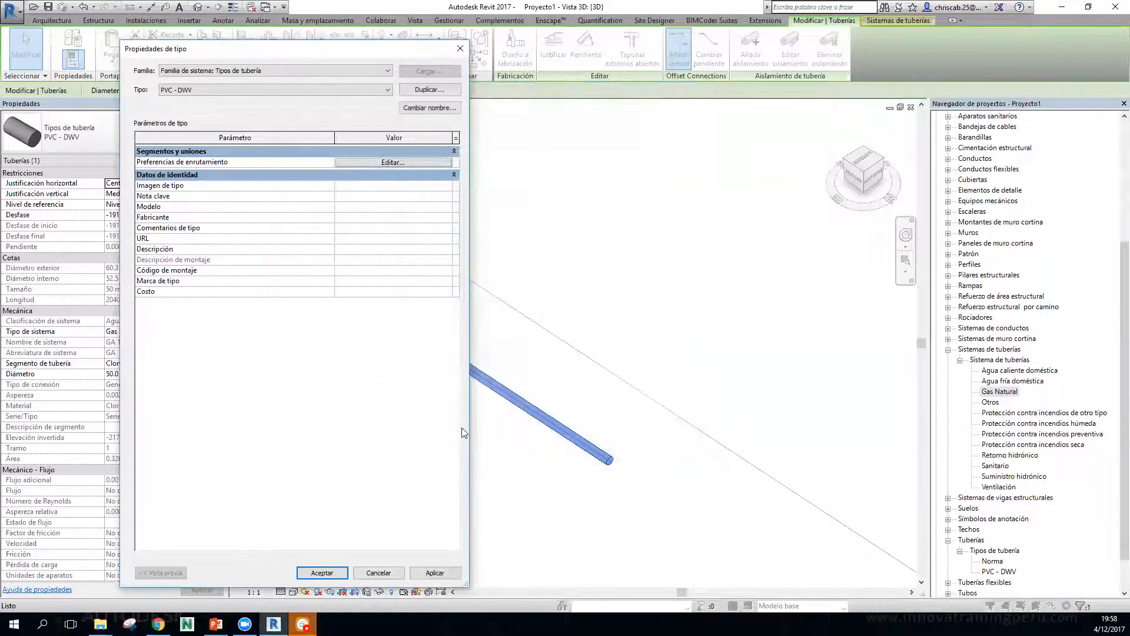
left_click(322, 572)
left_click(530, 268)
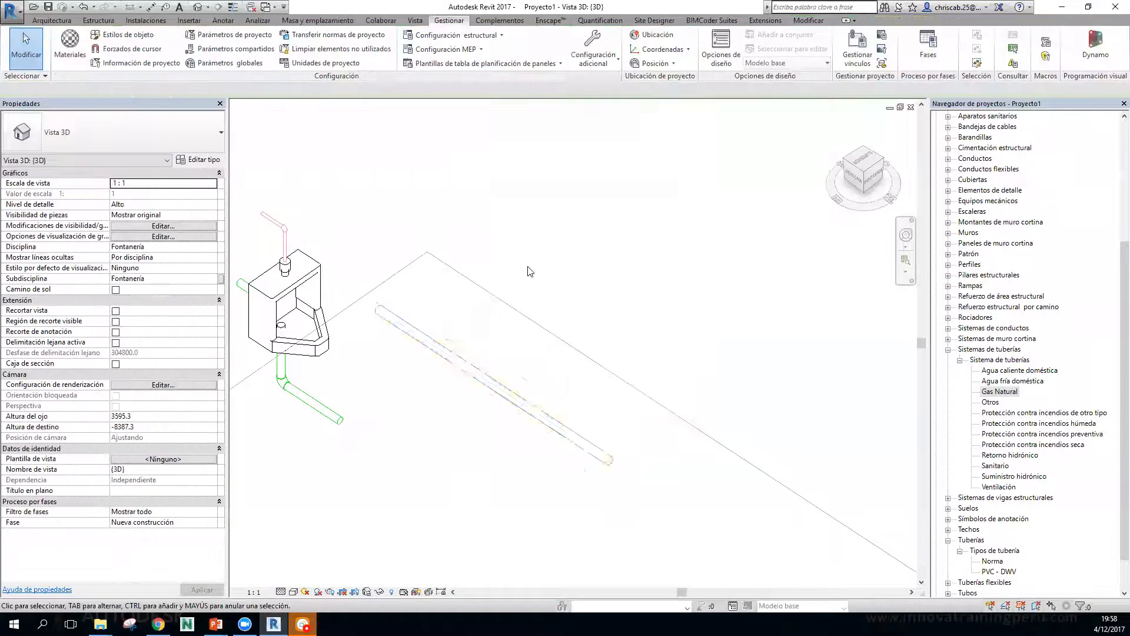
Set the Gas Natural pipe's diameter to 4 mm.
left_click(451, 356)
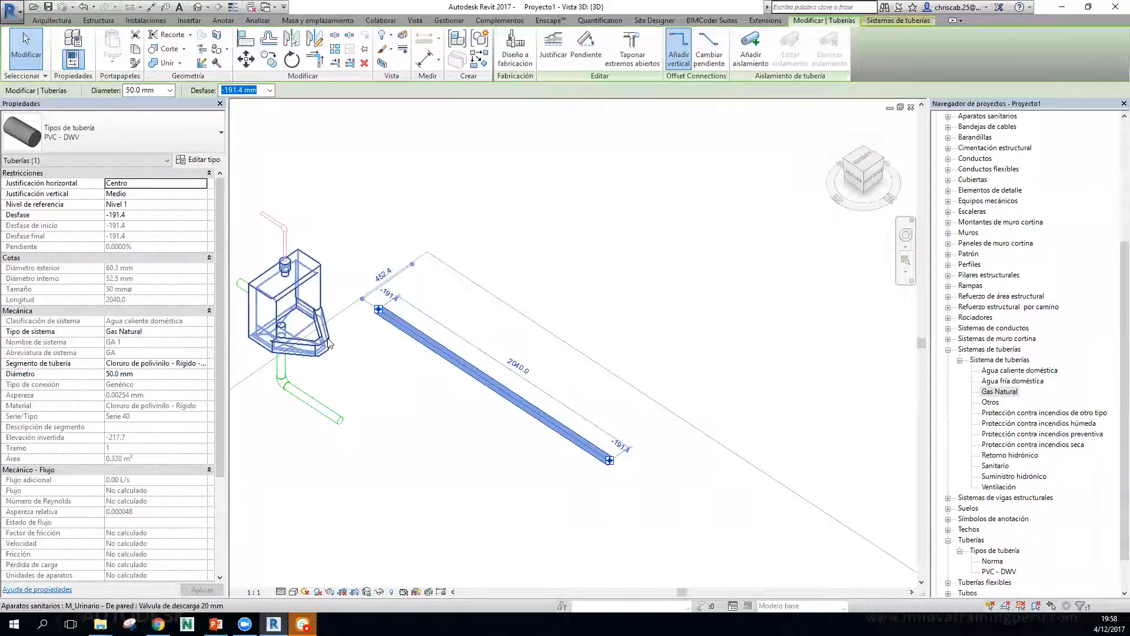
left_click(168, 90)
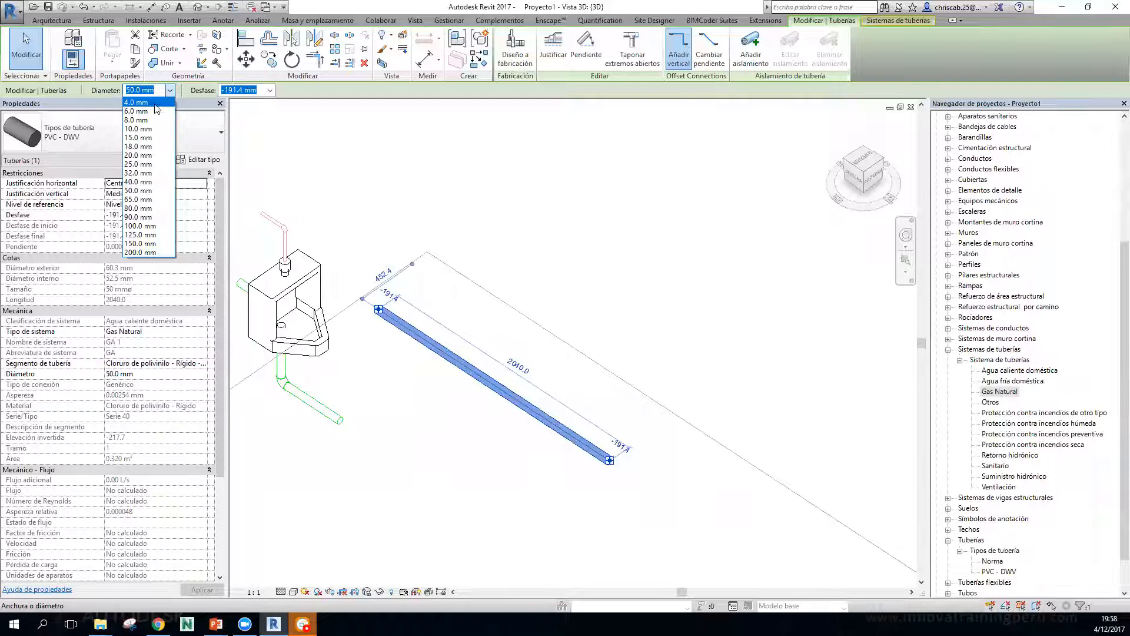
left_click(141, 103)
left_click(554, 257)
Examine the end of the resized Gas Natural pipe up close and compare the whole pipe with the urinal and its piping.
scroll(471, 376, "up", 3)
middle_click_drag(686, 450, 623, 354)
scroll(626, 352, "up", 2)
scroll(683, 303, "up", 5)
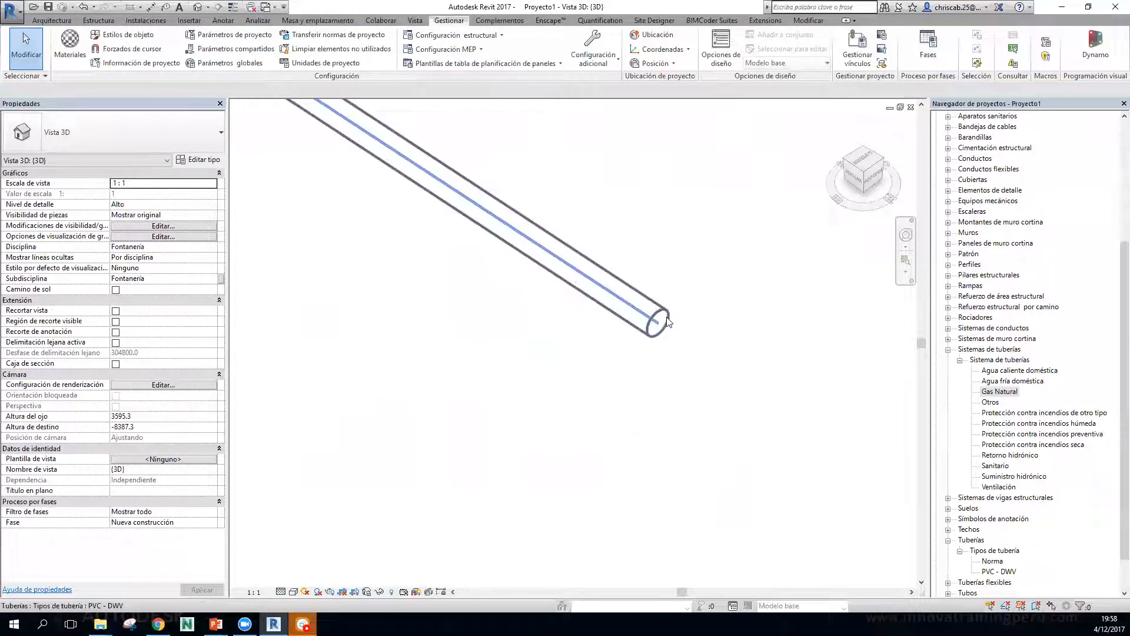
scroll(710, 294, "down", 6)
middle_click_drag(717, 284, 594, 389)
scroll(578, 396, "down", 4)
scroll(493, 334, "up", 1)
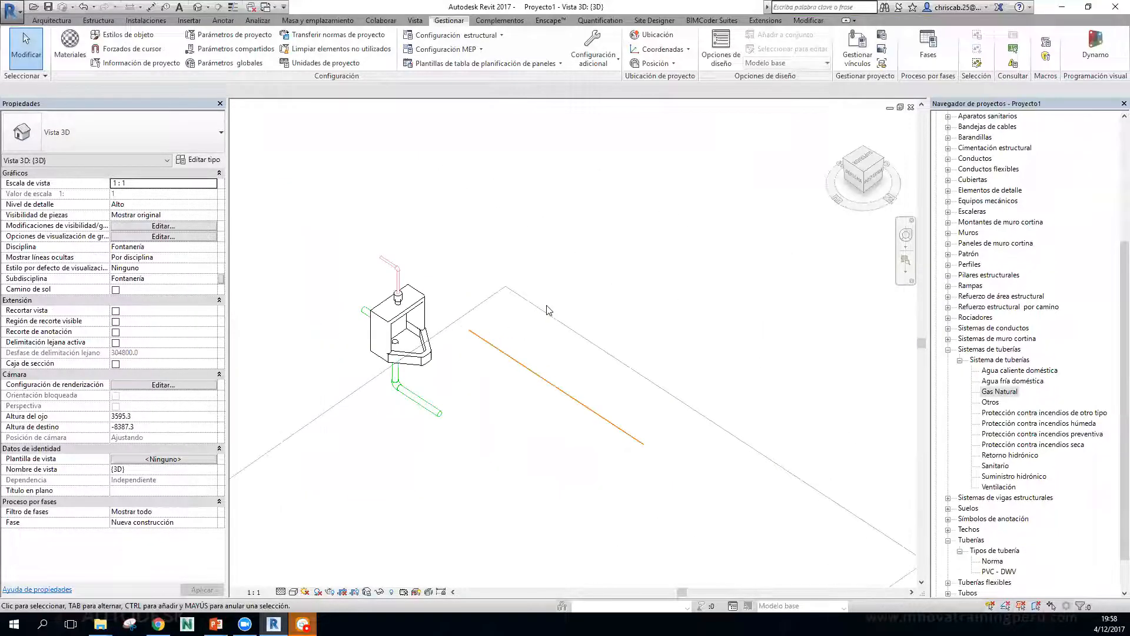
Duplicate the Gas Natural pipe's PVC - DWV type under the name Tuberia de Cobre.
left_click(547, 382)
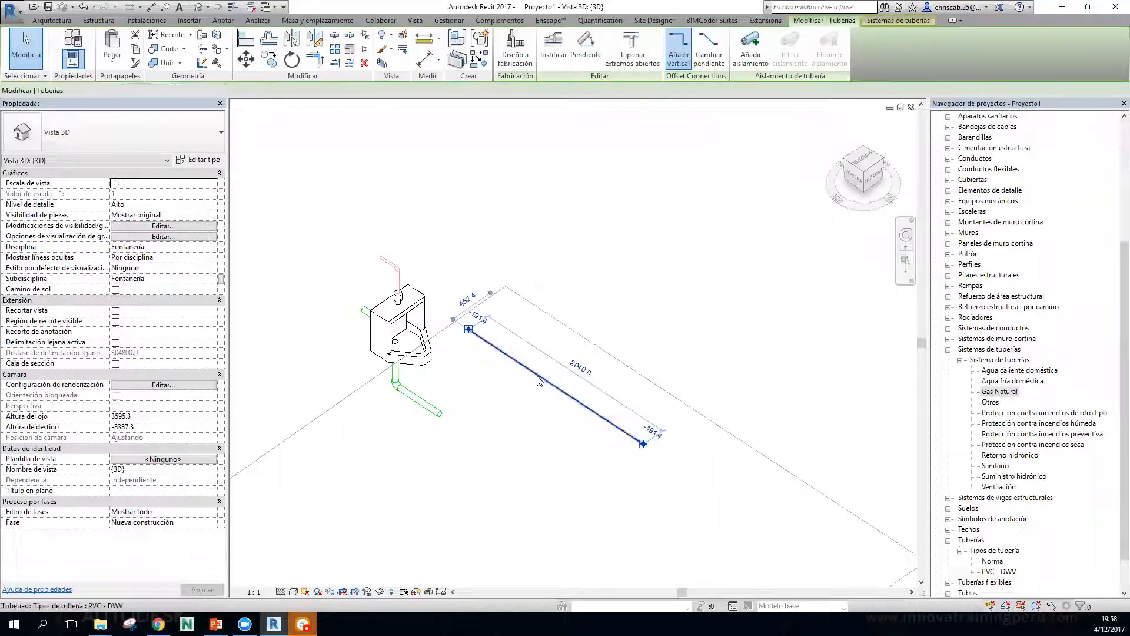
left_click(197, 160)
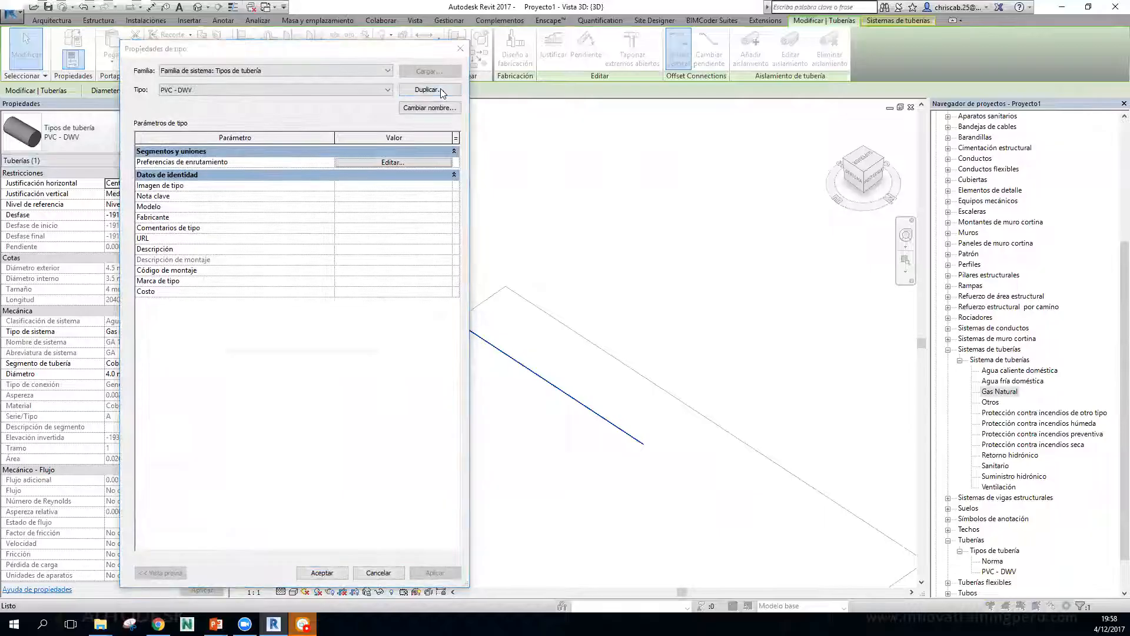
left_click(440, 90)
type("Tuberia de Cobre")
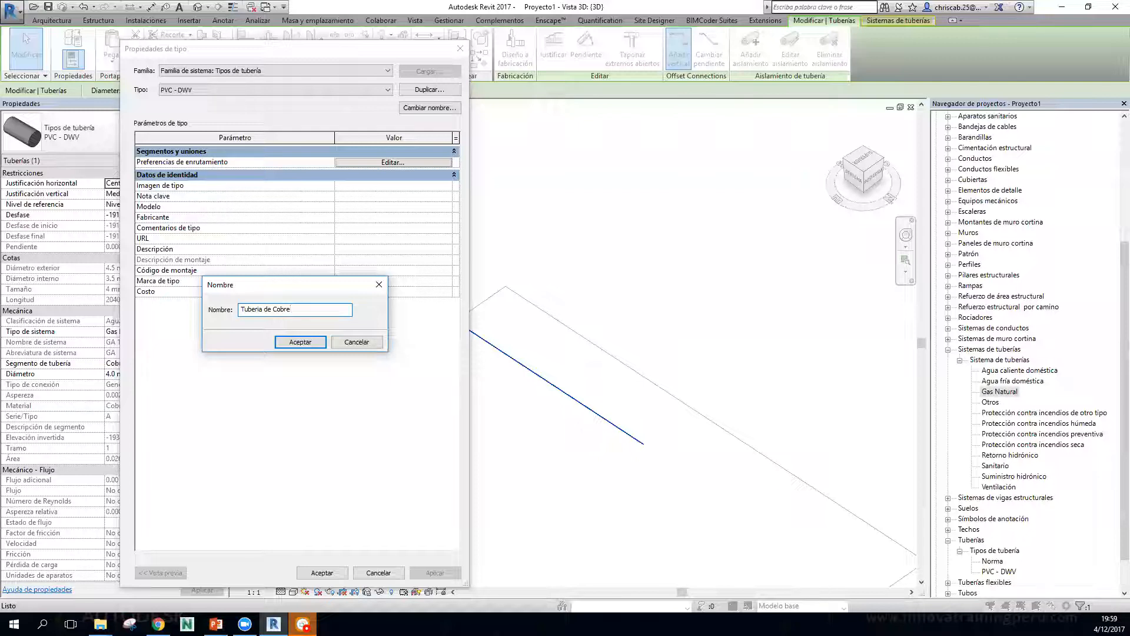
left_click(304, 343)
left_click(325, 571)
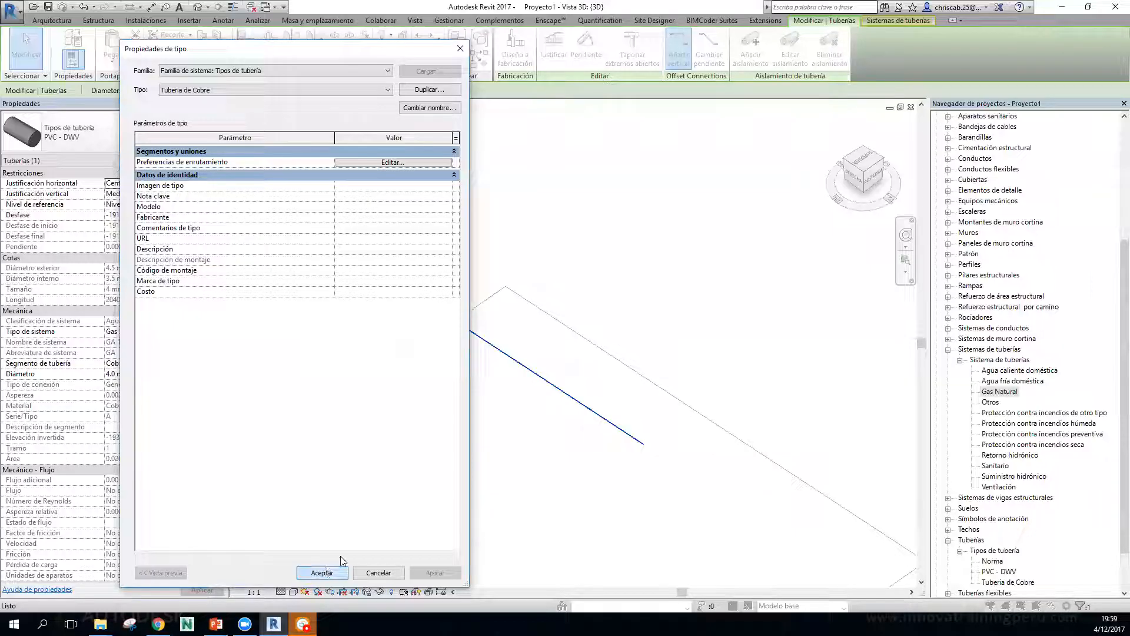
Rename the duplicated pipe type to Cobre Tipo A and accept the type properties.
left_click(430, 107)
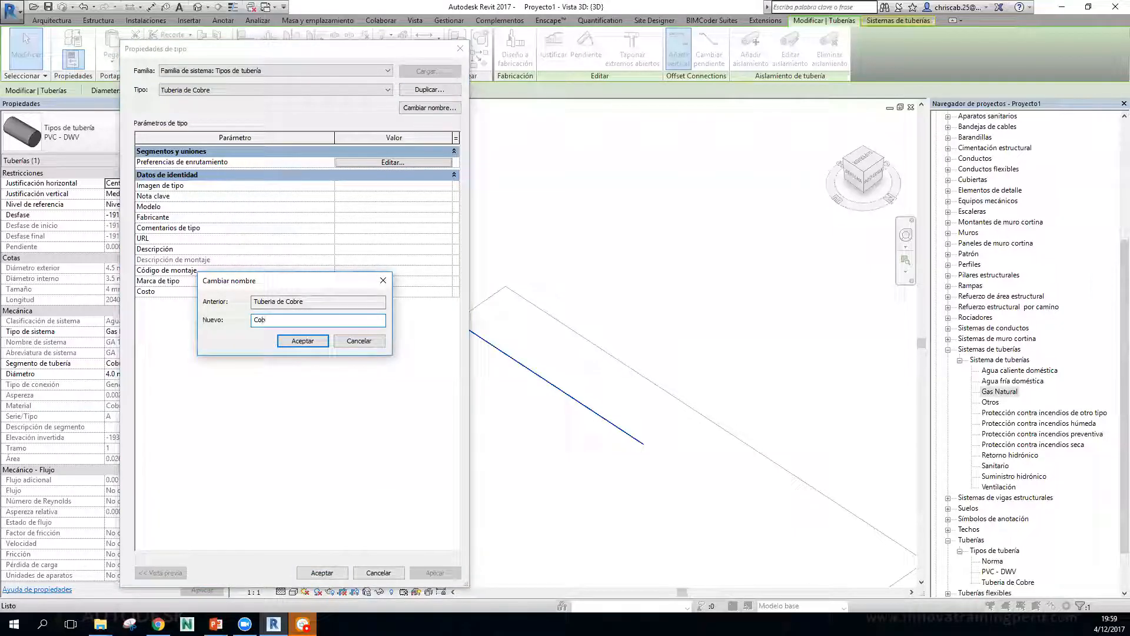
type("ipo")
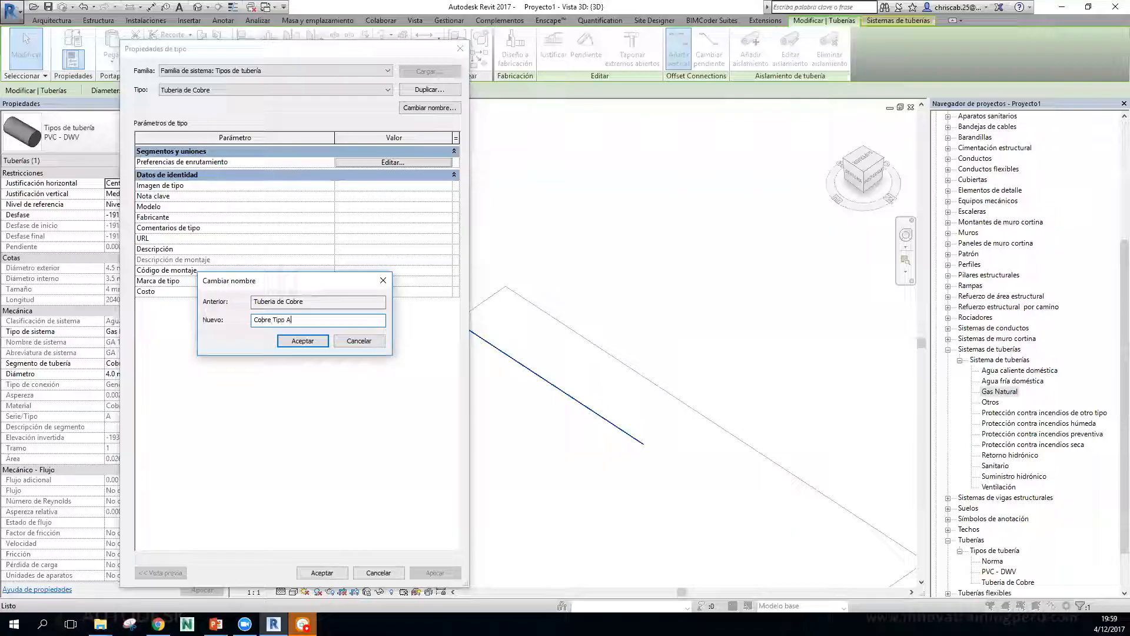
type(" A")
left_click(302, 340)
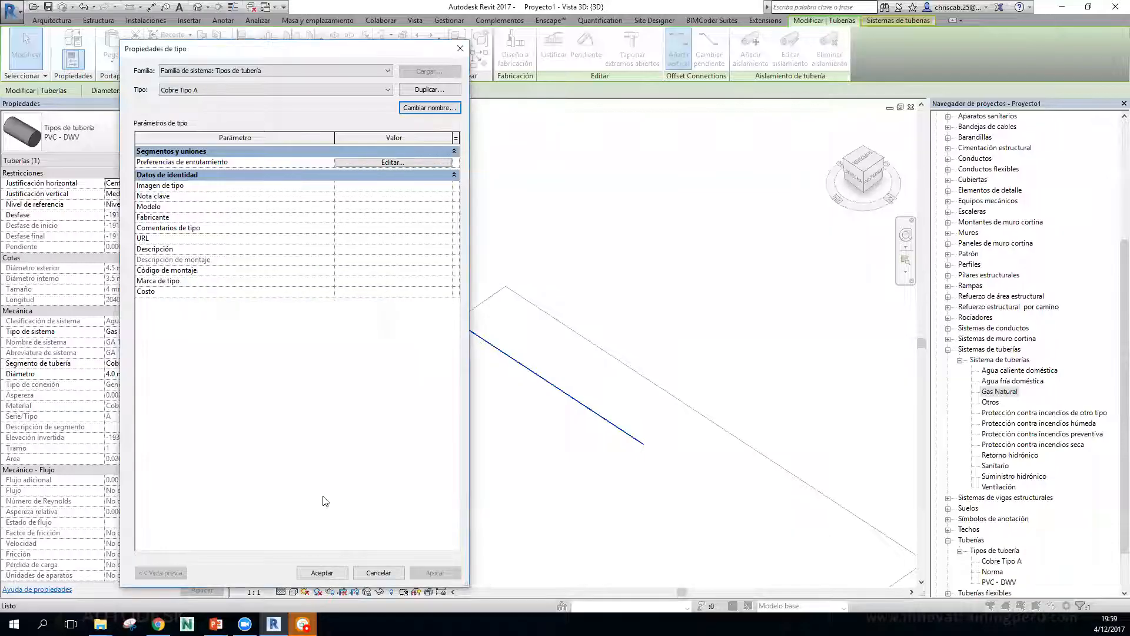
left_click(322, 572)
left_click(571, 307)
Draw a short 4 mm Cobre Tipo A pipe perpendicular to the Gas Natural pipe, starting from its open end.
scroll(572, 398, "up", 4)
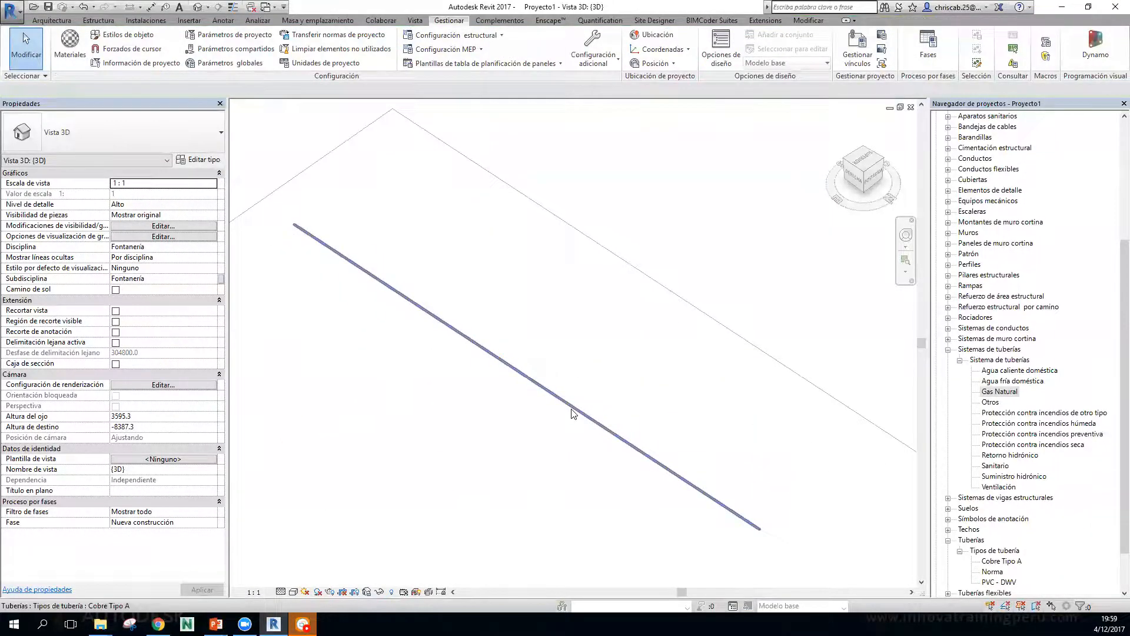
left_click(571, 414)
middle_click_drag(659, 346, 635, 296)
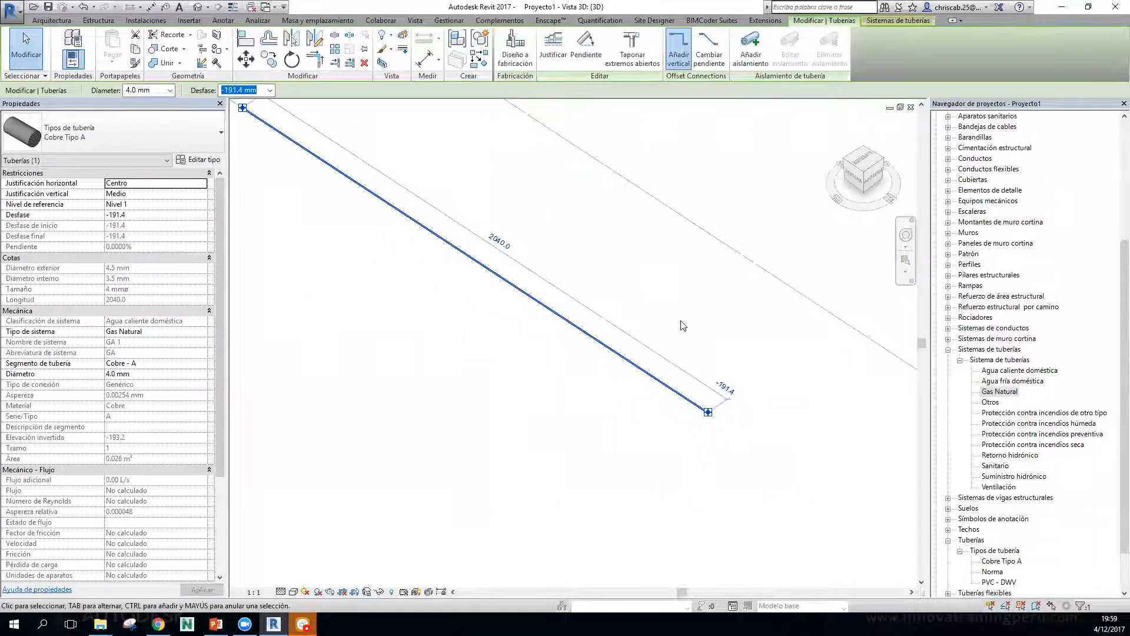
left_click(728, 333)
scroll(733, 422, "up", 3)
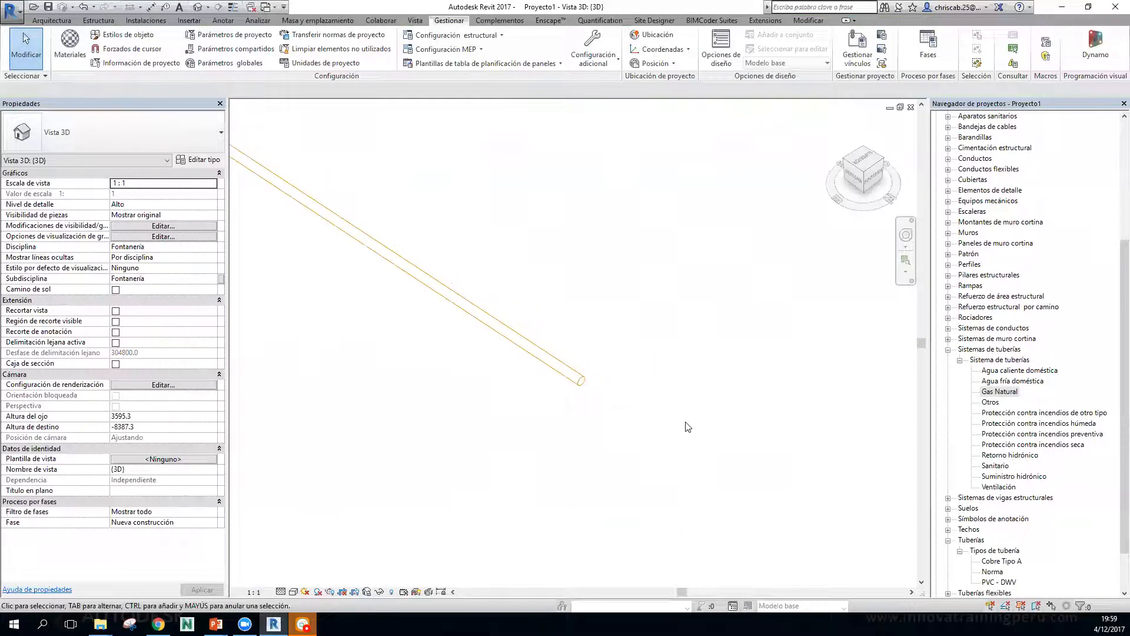
left_click(580, 380)
right_click(583, 382)
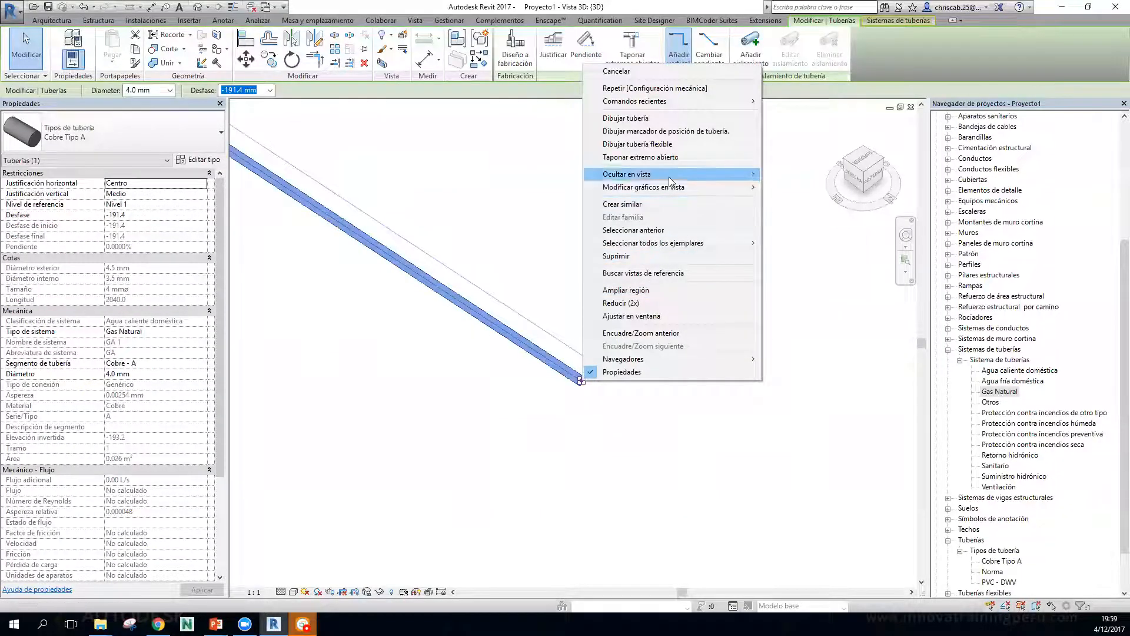
left_click(626, 118)
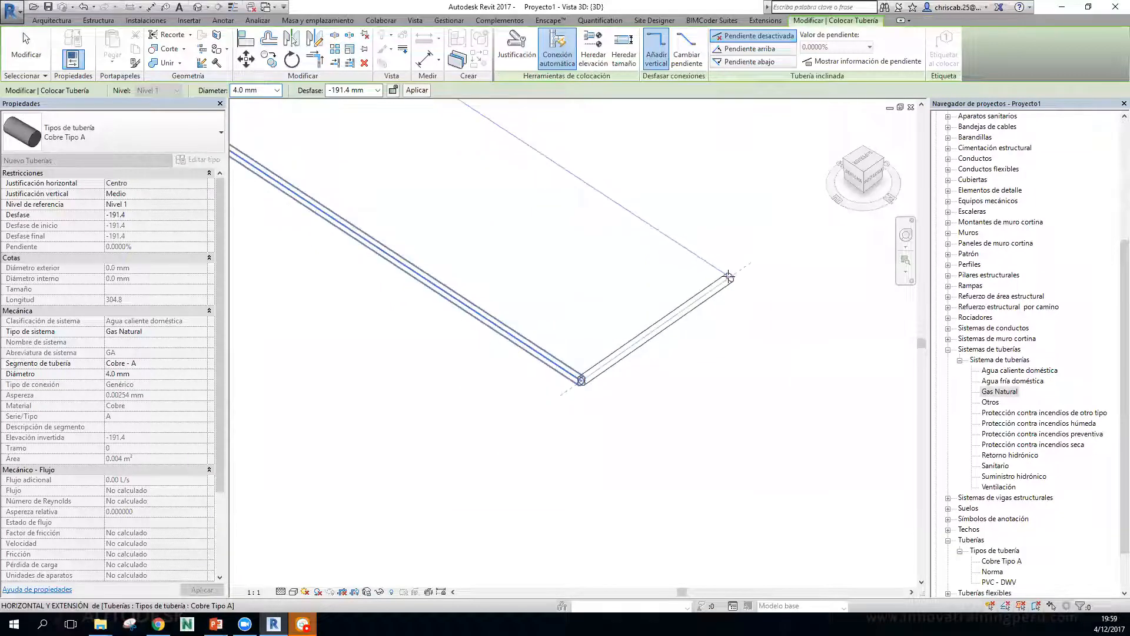
left_click(729, 277)
key("Escape")
key("Escape")
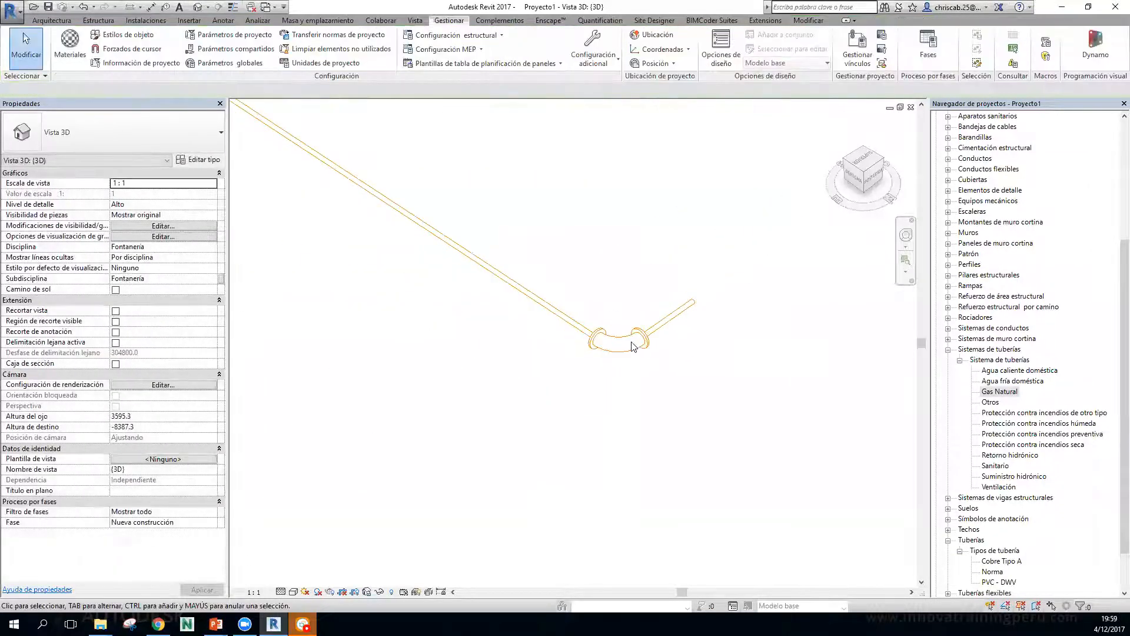
Set the elbow fitting to M_Codo - Soldado - Genérico: Norma in the routing preferences of the Cobre Tipo A pipe type.
left_click(632, 346)
middle_click_drag(719, 411, 676, 405, "shift")
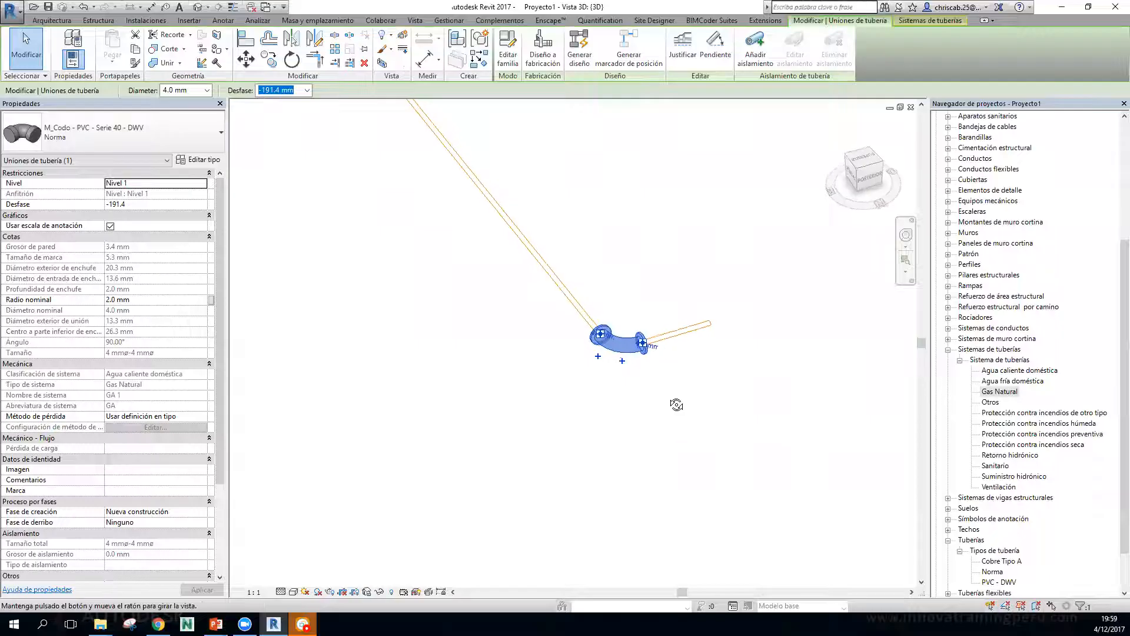
key("Escape")
middle_click_drag(587, 263, 596, 355)
left_click(569, 374)
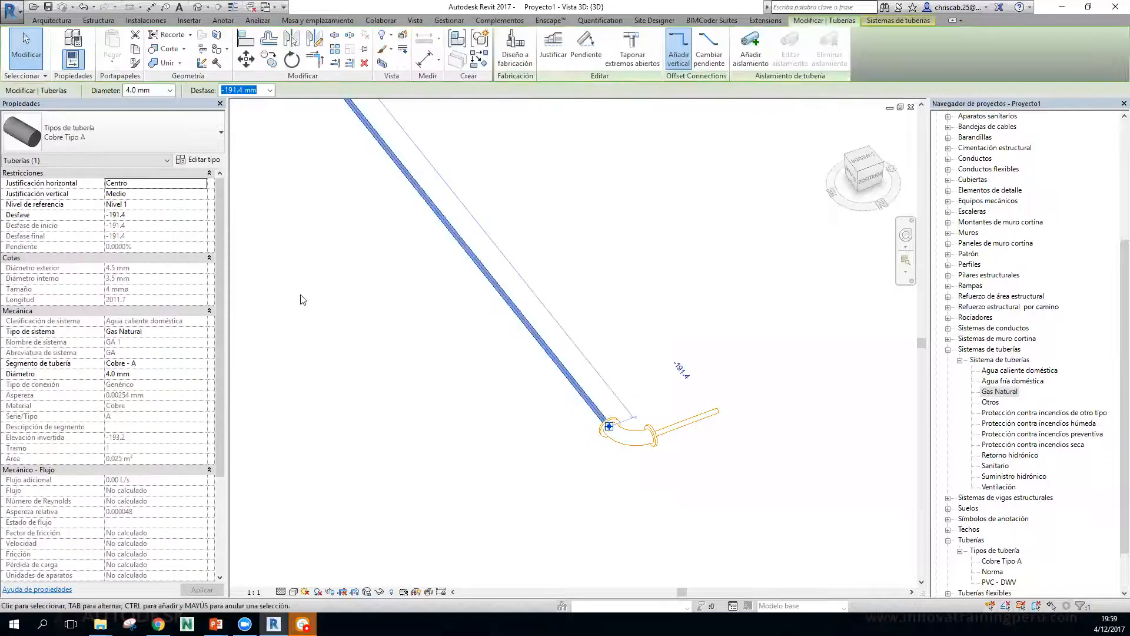
left_click(197, 161)
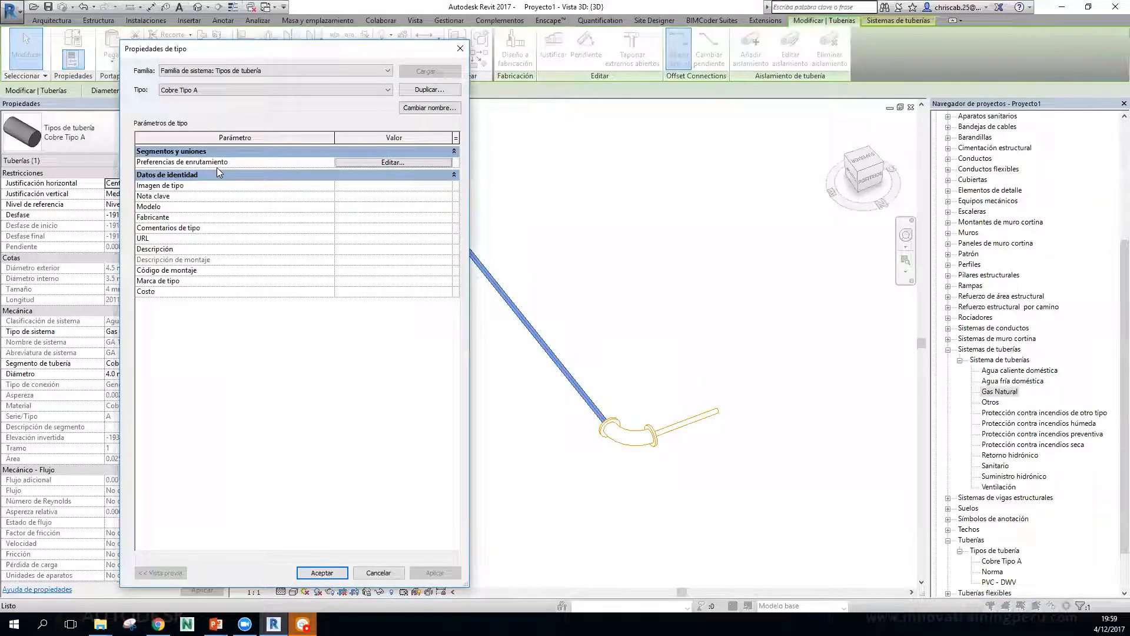
left_click(386, 162)
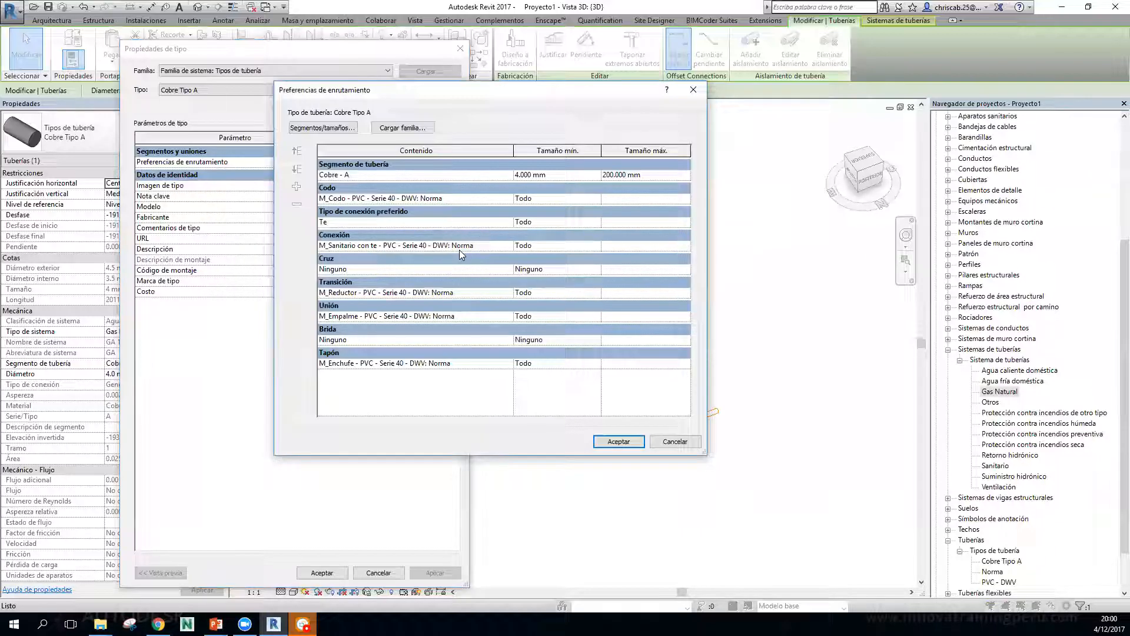
left_click(471, 199)
left_click(508, 199)
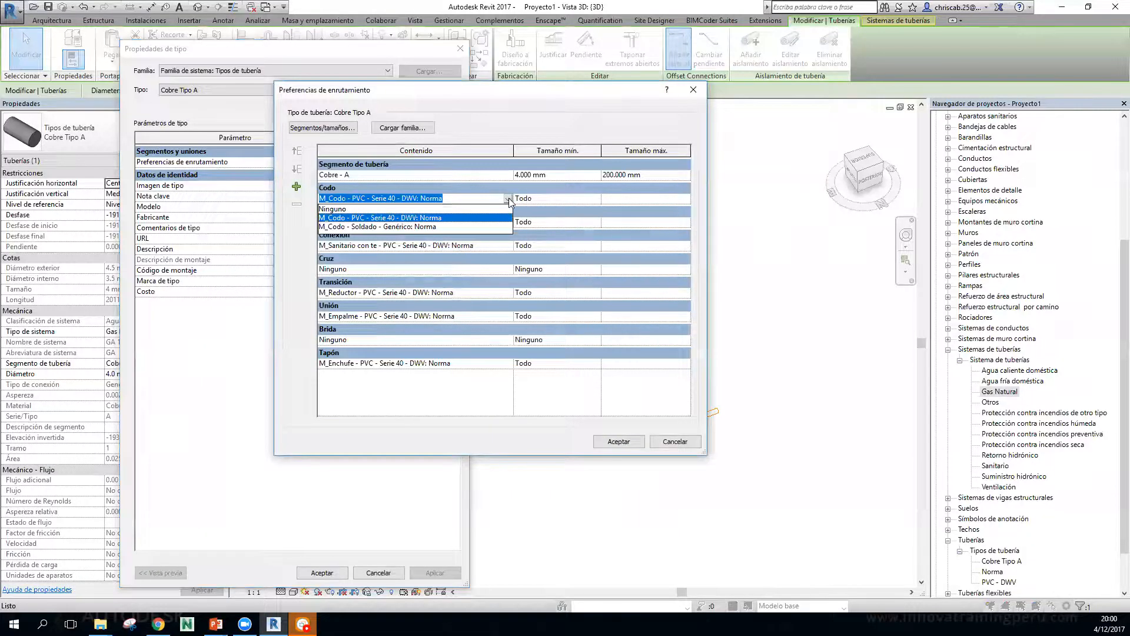
left_click(400, 227)
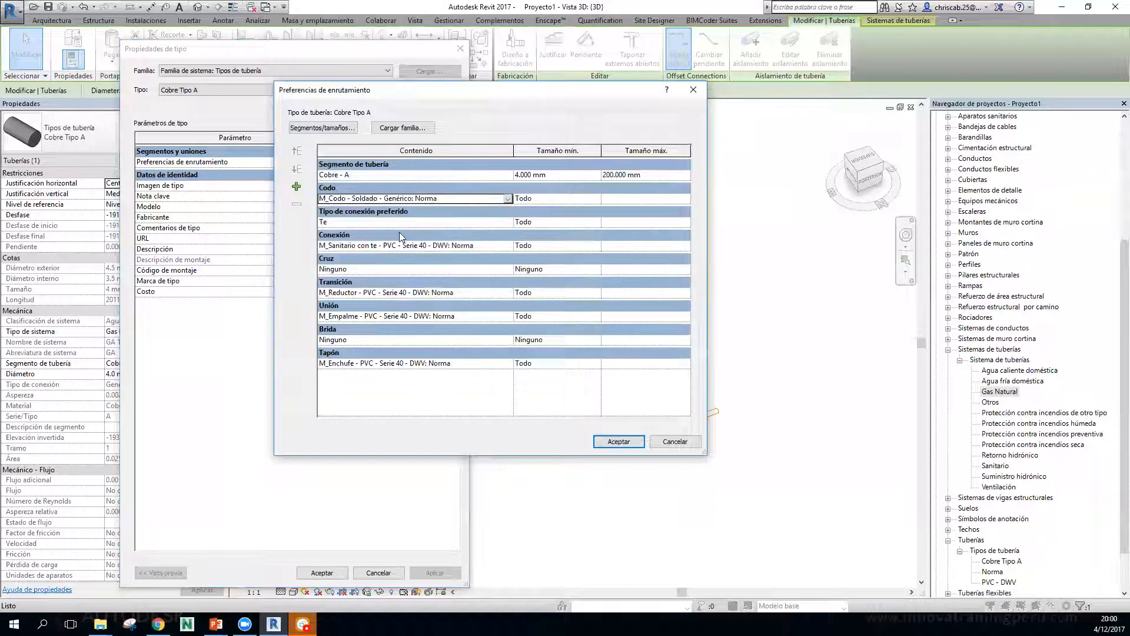
Choose a minimum size for the welded elbow, then accept the routing preferences and apply the type properties.
left_click(595, 199)
left_click(595, 199)
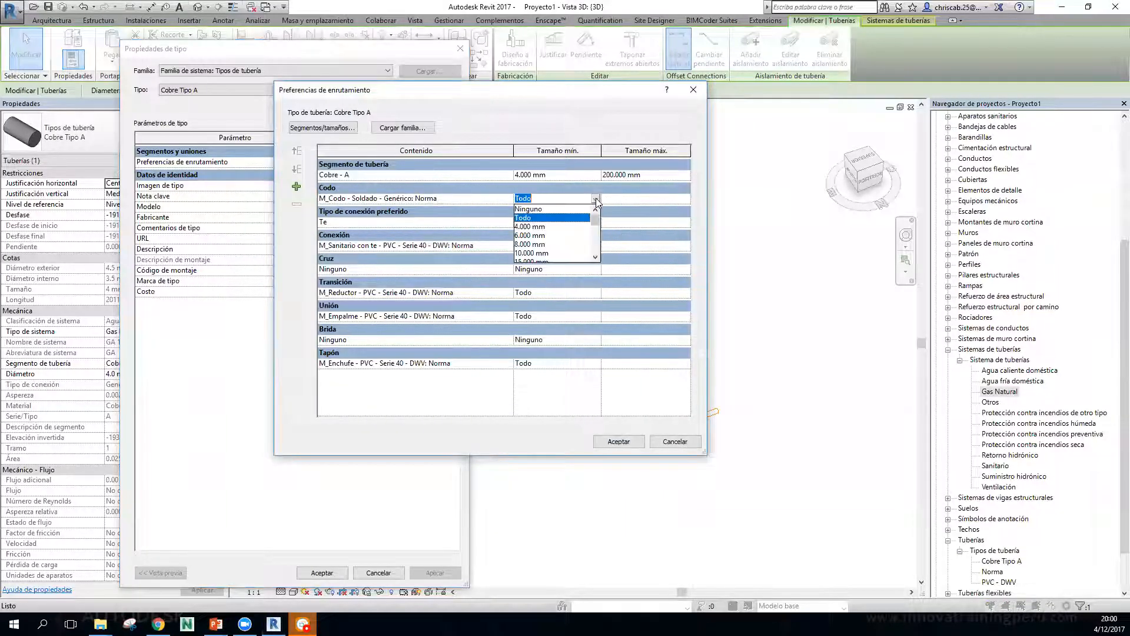
left_click(555, 233)
left_click(619, 441)
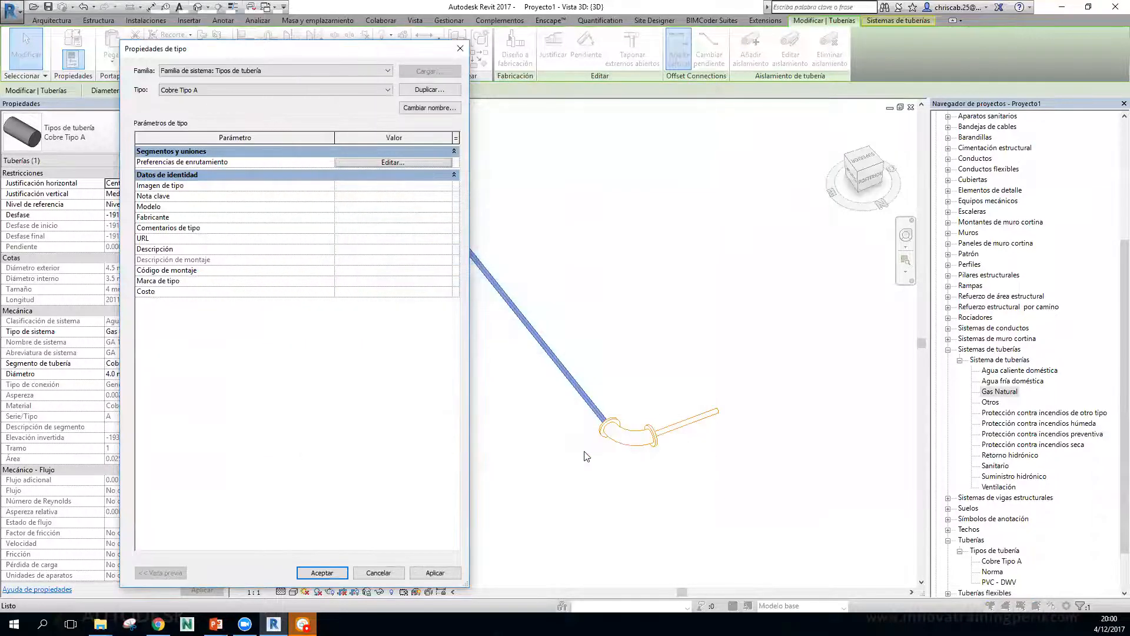
left_click(423, 573)
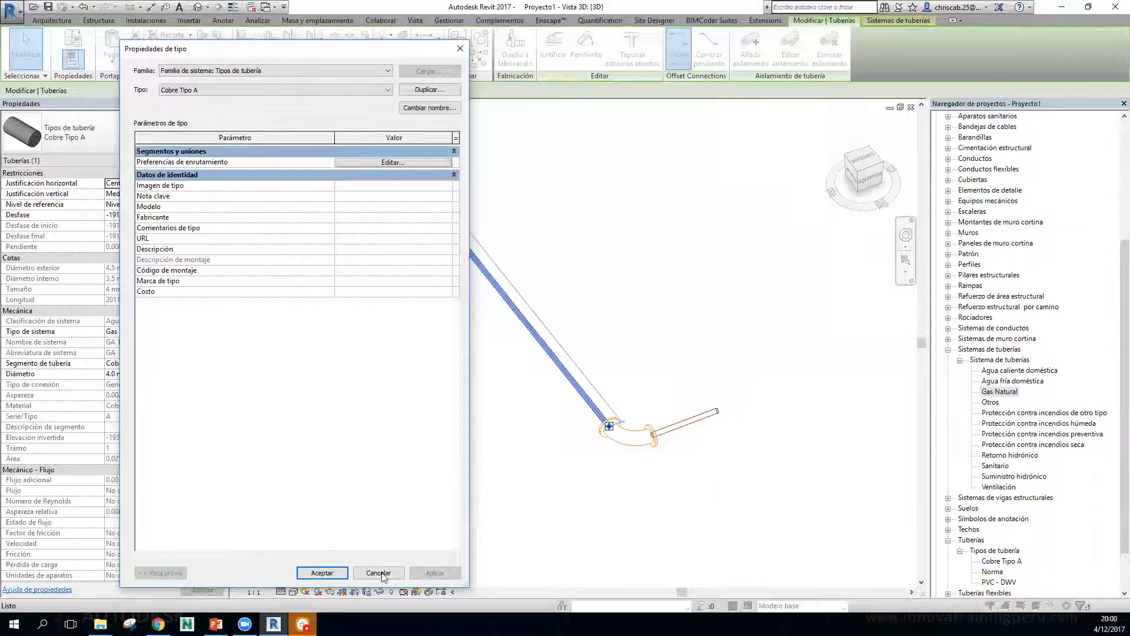
left_click(322, 572)
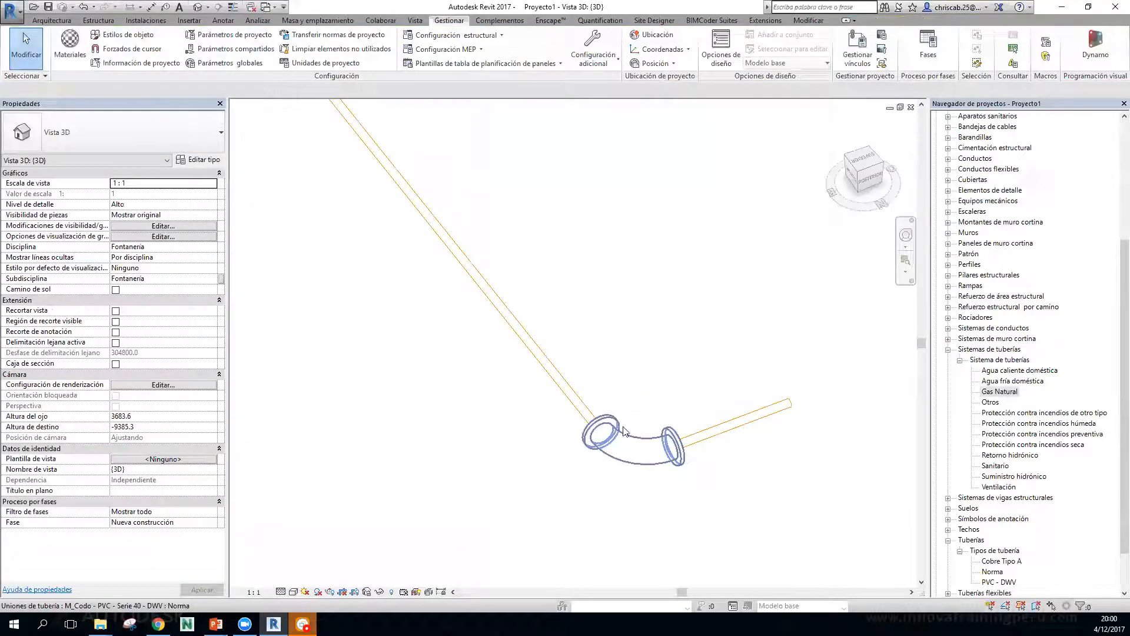
Change the placed elbow between the two Gas Natural pipes to the M_Codo - Soldado - Genérico Norma type.
left_click(620, 446)
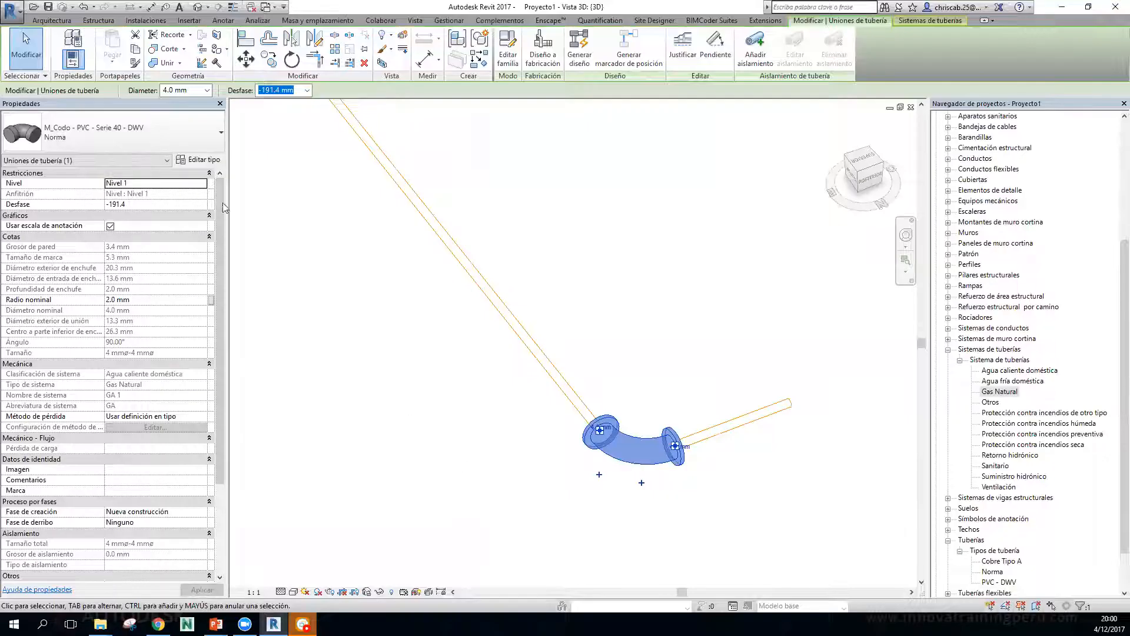
left_click(125, 134)
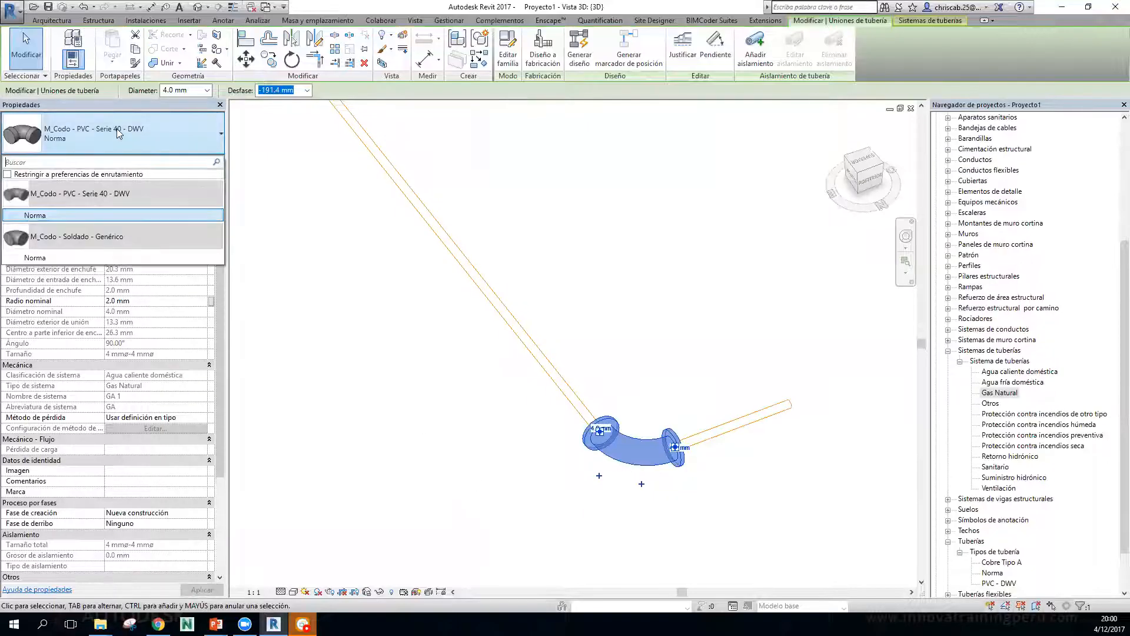
left_click(80, 257)
left_click(677, 398)
middle_click_drag(681, 399, 634, 433, "shift")
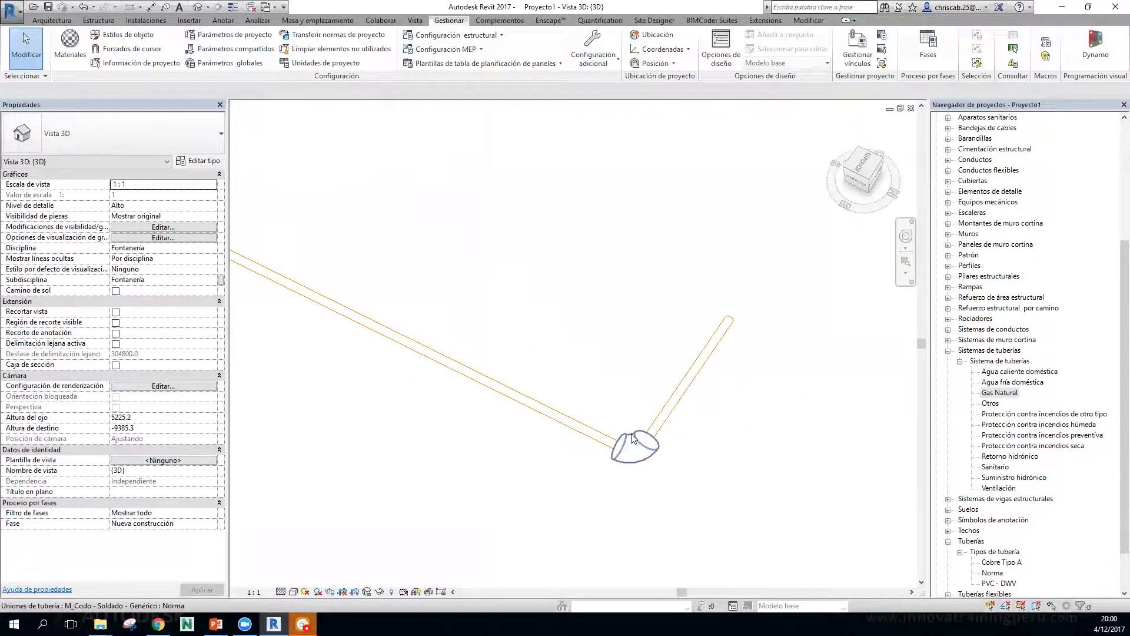
Open the welded elbow's family to view its geometry and connectors, and close it without saving.
left_click(636, 442)
left_click(510, 65)
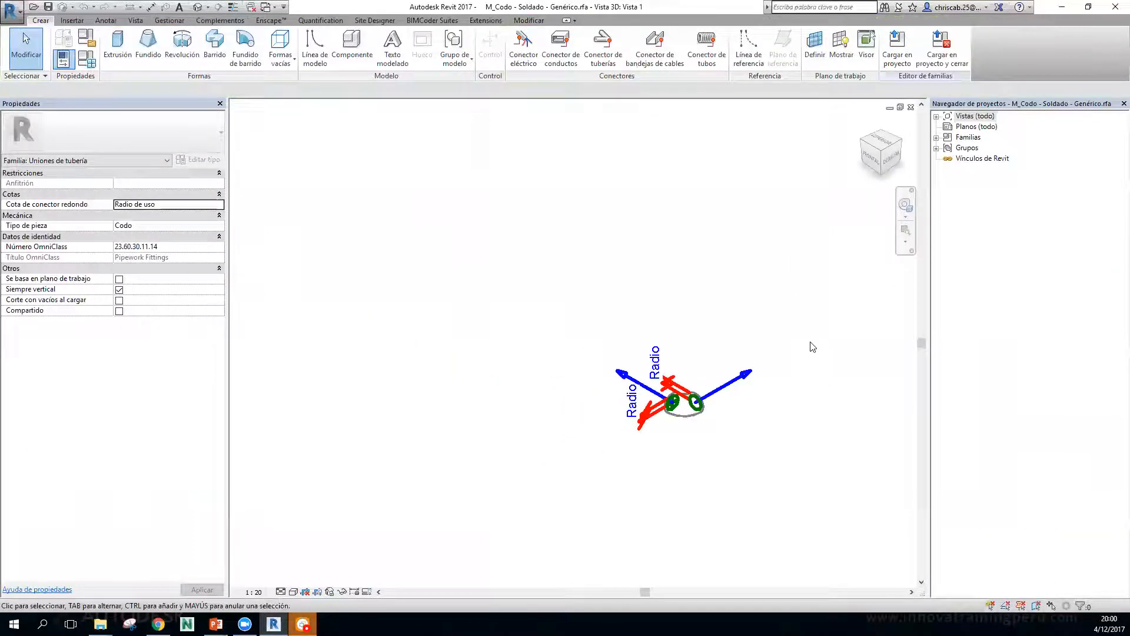
left_click(910, 108)
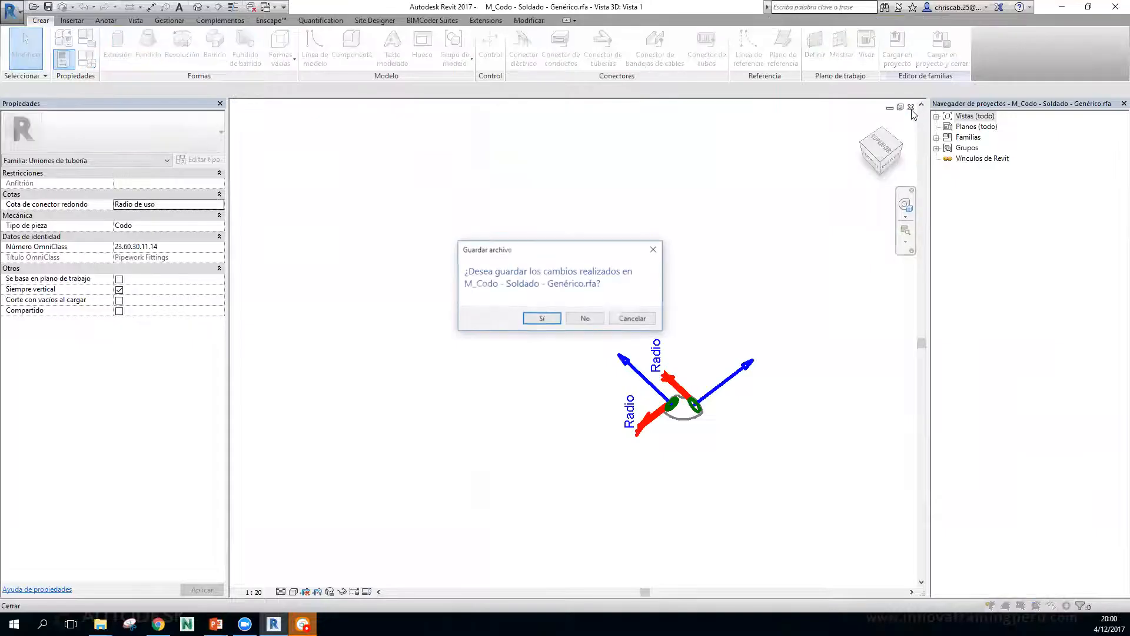
left_click(585, 317)
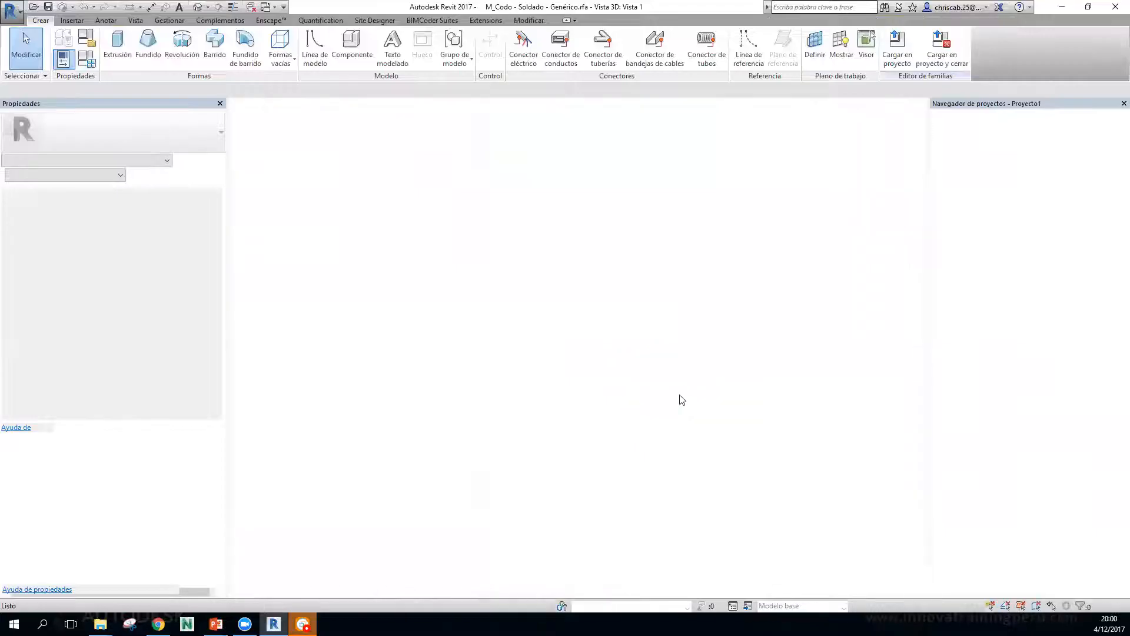
Examine the Gas Natural piping and its elbow, and the whole model with walls and urinal from several sides.
middle_click_drag(744, 445, 662, 359, "shift")
scroll(665, 363, "down", 4)
scroll(663, 403, "down", 5)
scroll(614, 334, "up", 4)
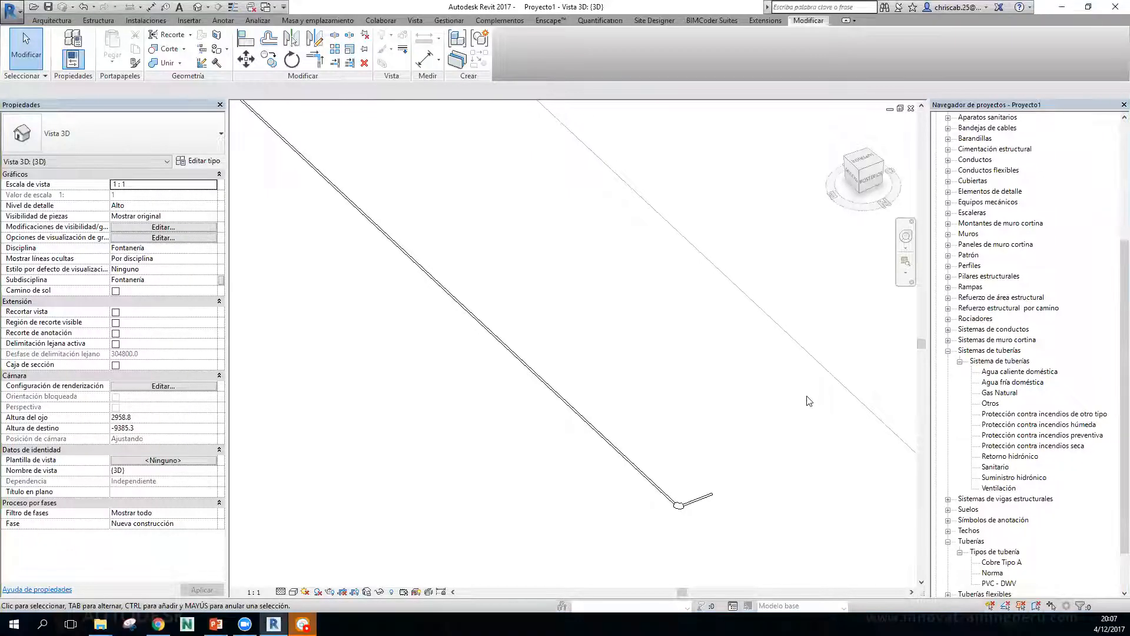
middle_click_drag(807, 328, 808, 275)
scroll(783, 288, "down", 2)
scroll(624, 150, "up", 1)
scroll(561, 347, "down", 3)
scroll(618, 383, "up", 1)
scroll(628, 392, "down", 3)
scroll(631, 393, "down", 2)
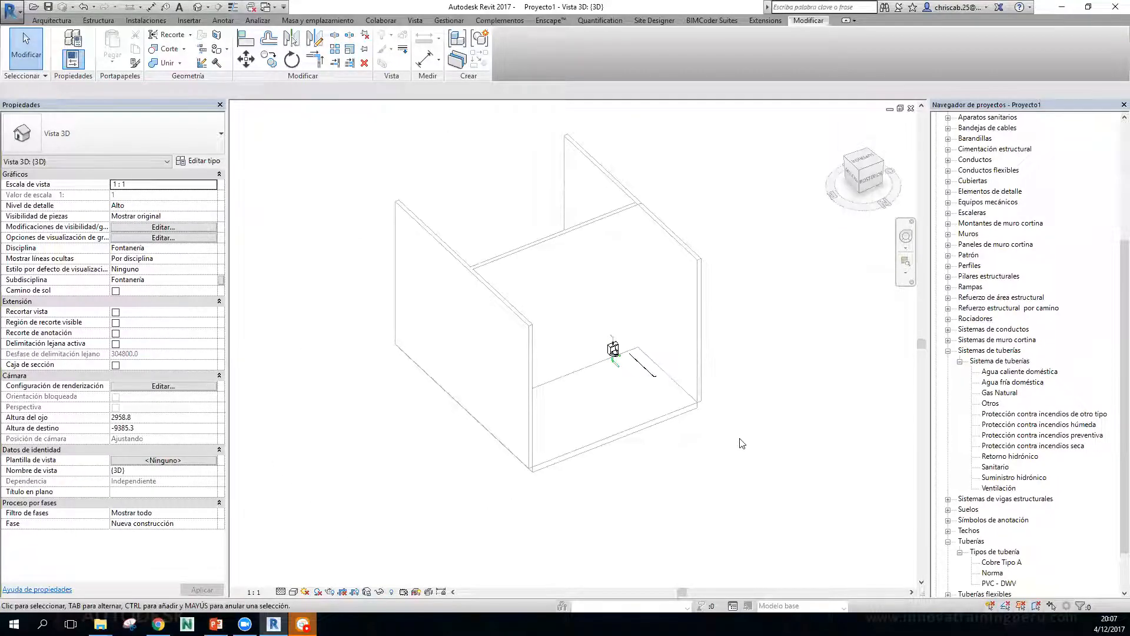
middle_click_drag(821, 383, 677, 253, "shift")
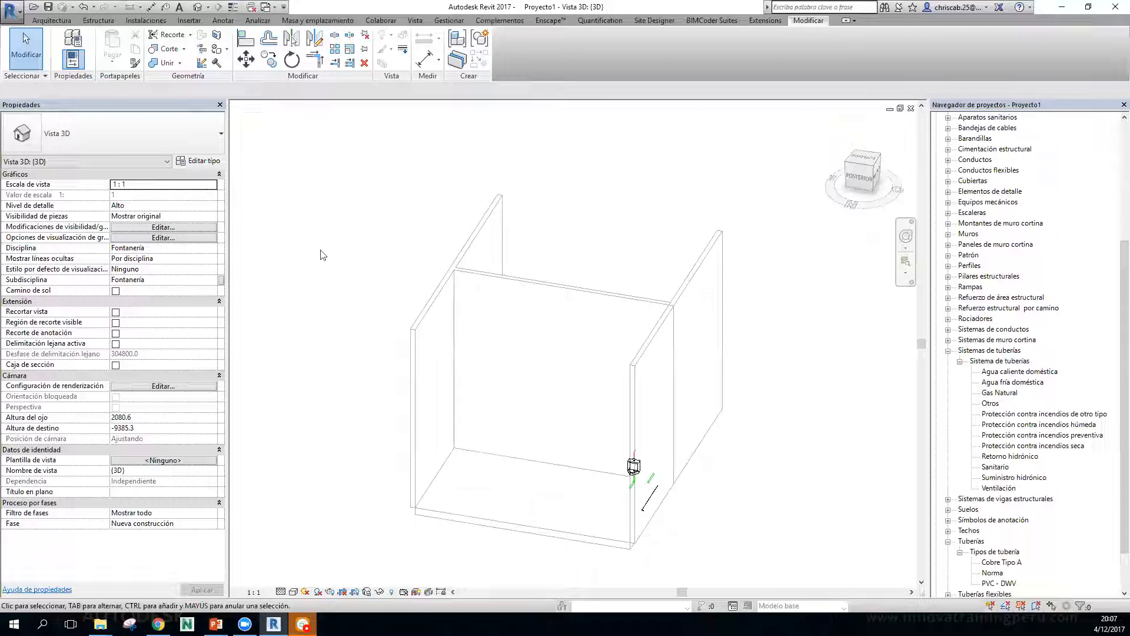
Set the 3D view's discipline to Coordinación and view the walls from another angle.
left_click(213, 280)
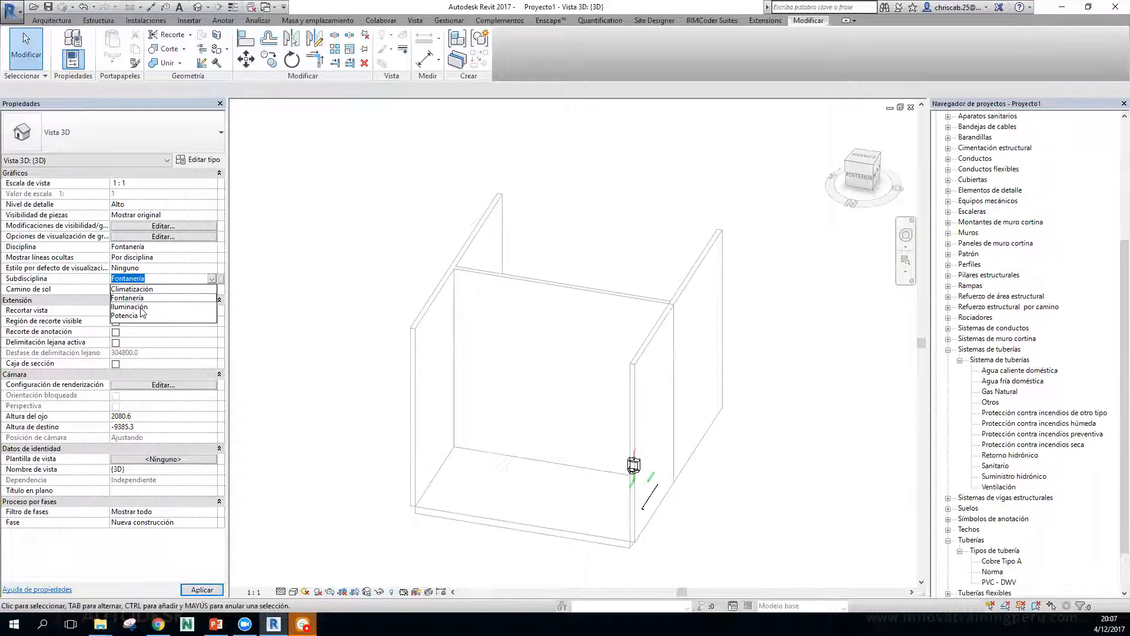
left_click(212, 246)
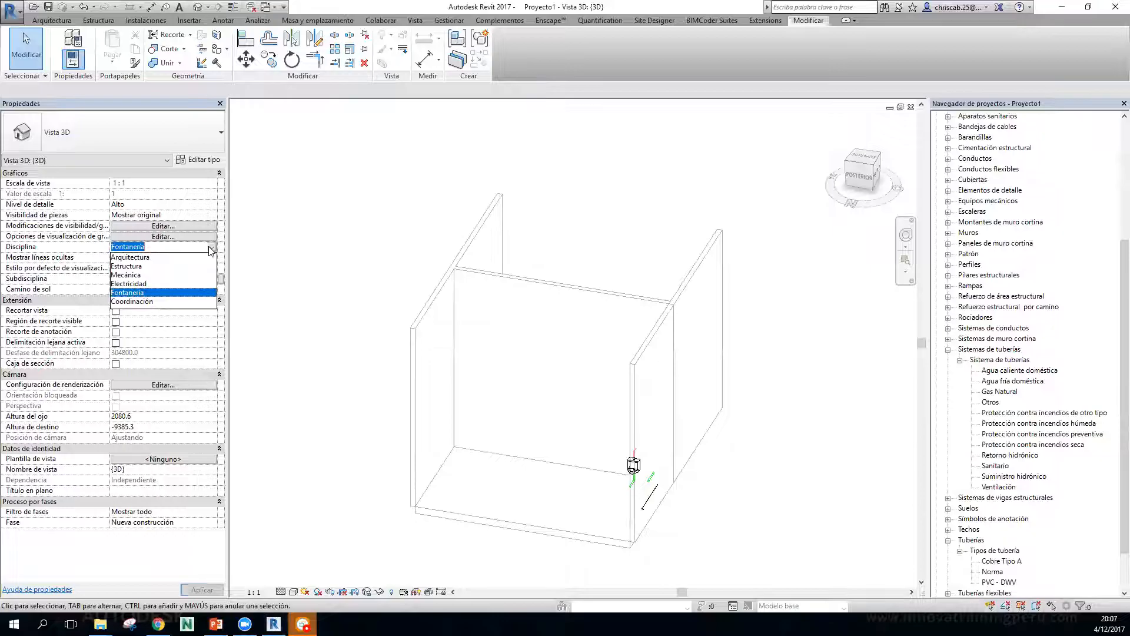
left_click(156, 298)
middle_click_drag(789, 450, 561, 470, "shift")
scroll(550, 253, "up", 1)
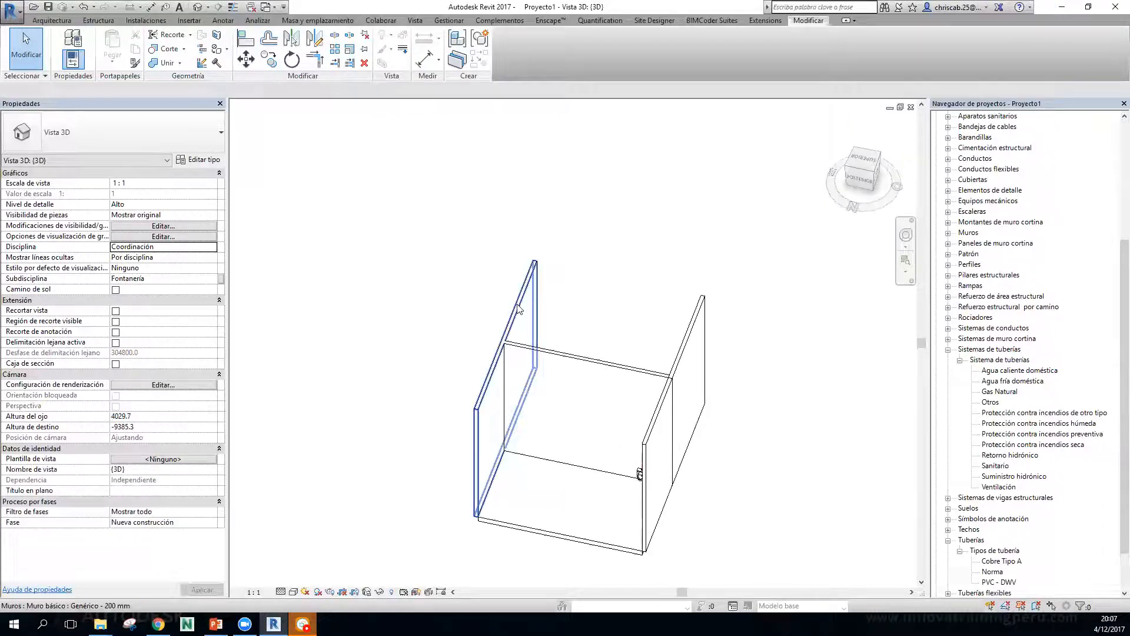
Examine the walls of the 3D model from several sides, including the two long parallel walls.
left_click(536, 295)
left_click(773, 463)
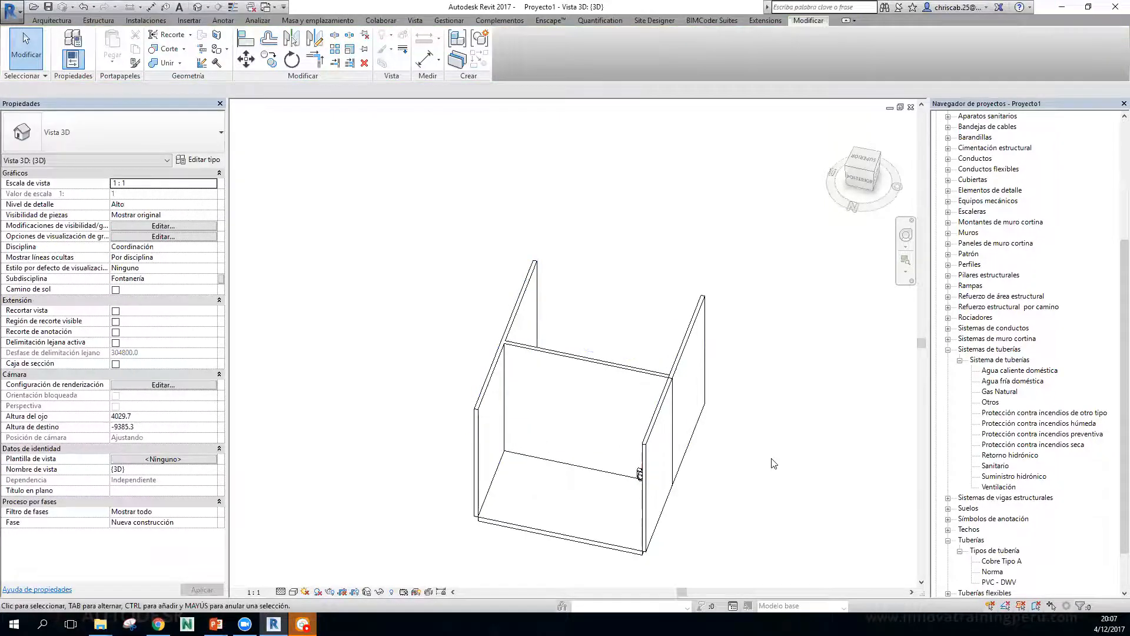
left_click(708, 364)
middle_click_drag(810, 487, 865, 484, "shift")
left_click(777, 323)
scroll(698, 302, "up", 2)
left_click(681, 369)
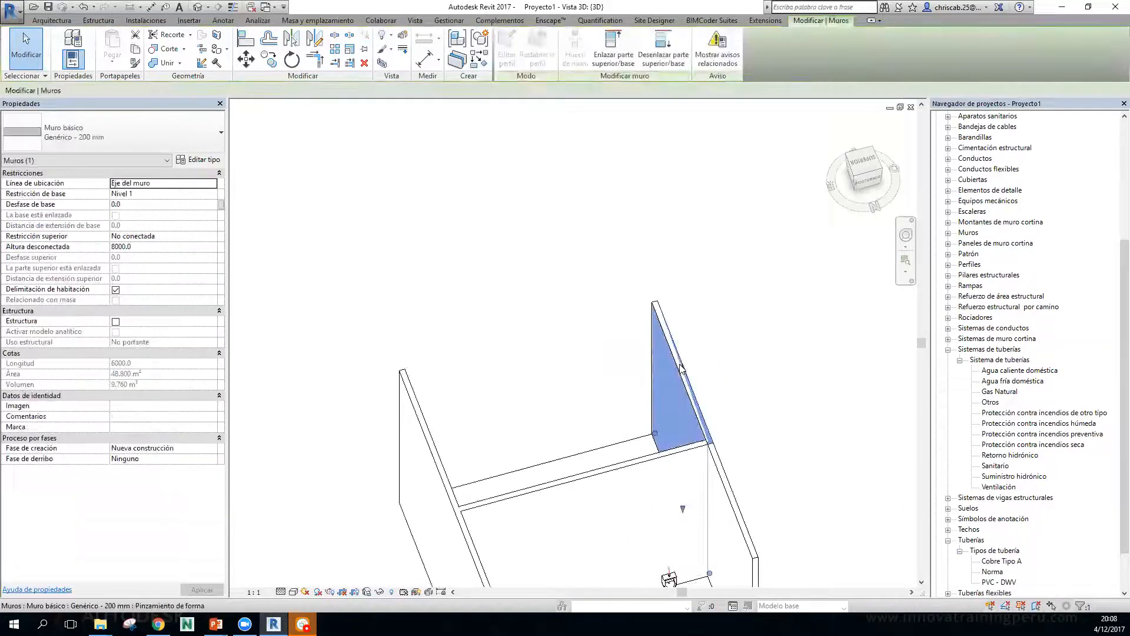
left_click(759, 409)
scroll(759, 409, "down", 2)
middle_click_drag(759, 405, 573, 359, "shift")
scroll(681, 281, "up", 2)
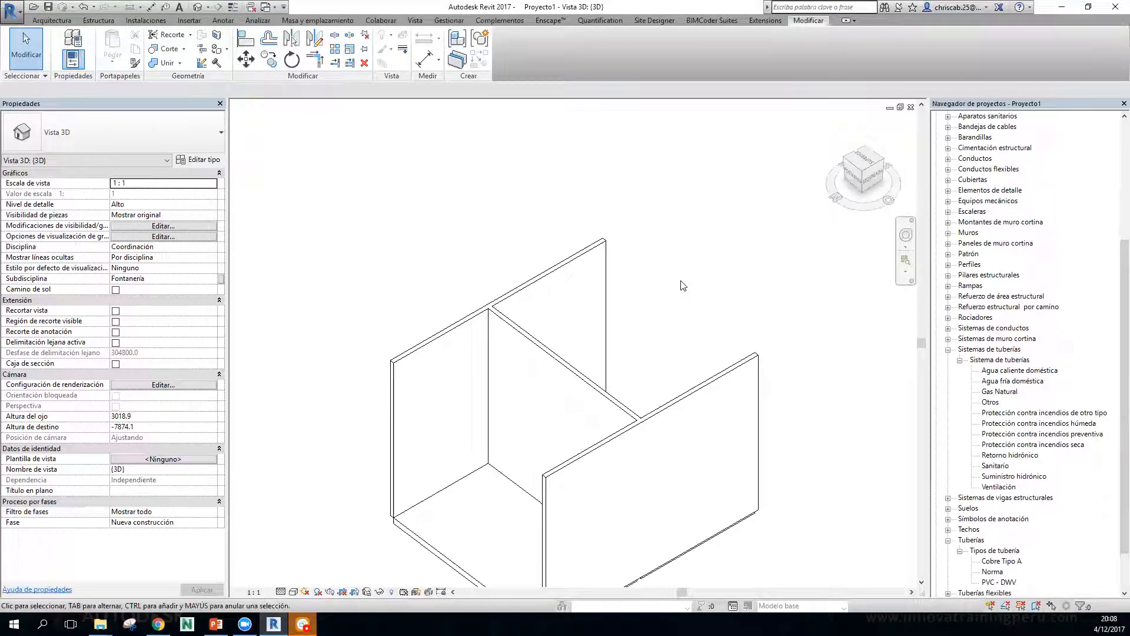
middle_click_drag(682, 285, 639, 299, "shift")
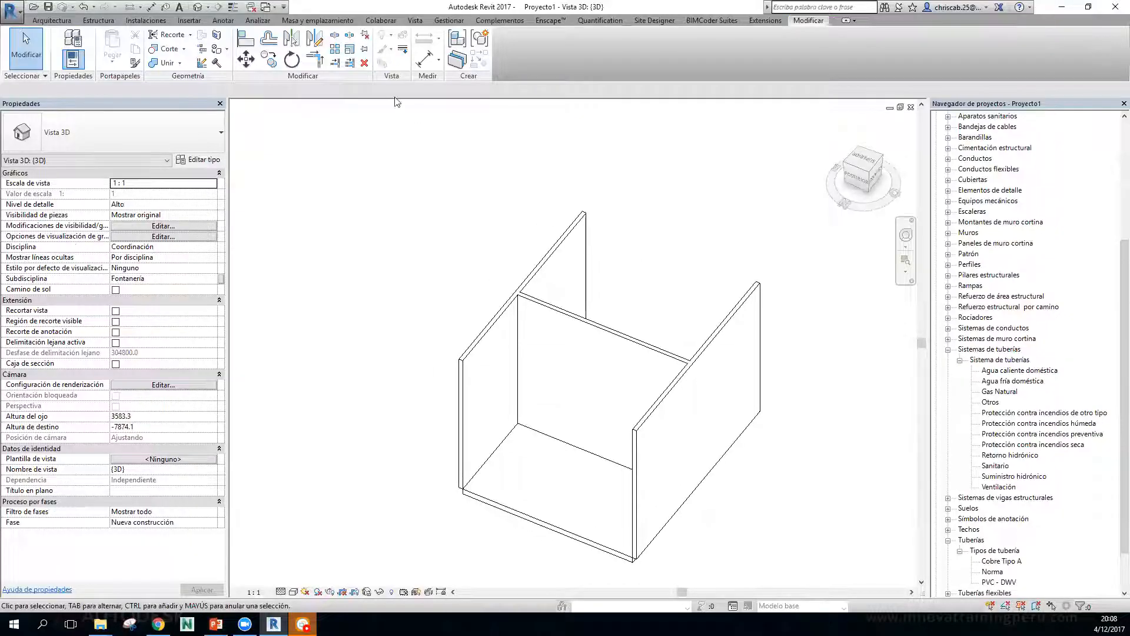
Add a new project parameter named Demolido with the parameter type Sí/No.
left_click(448, 22)
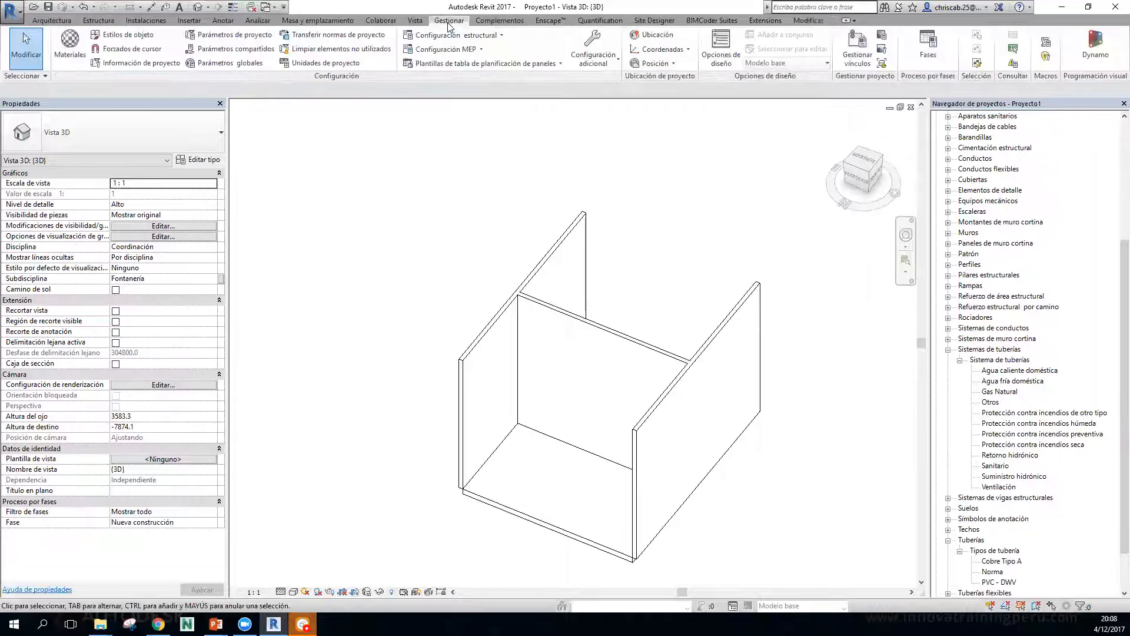
left_click(227, 35)
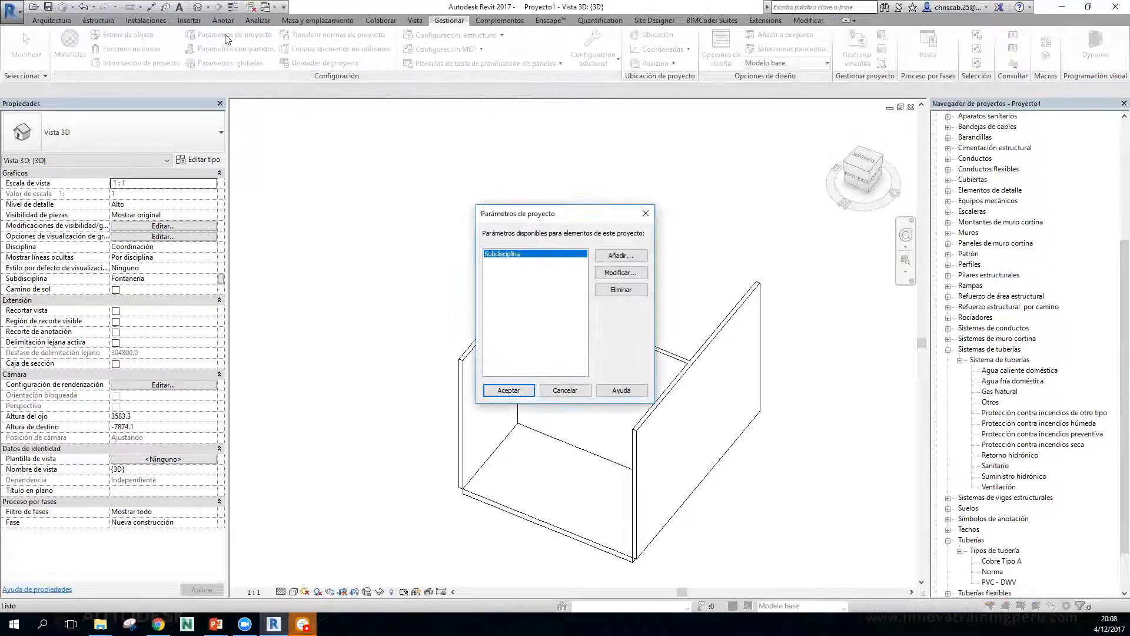
left_click(620, 255)
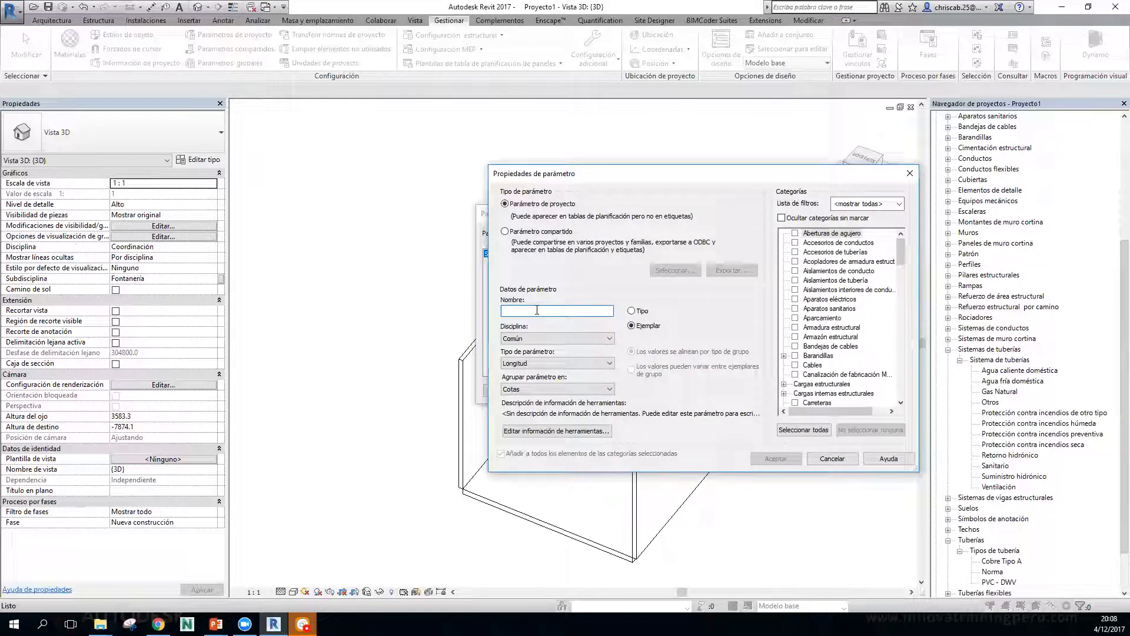
type("Demolido")
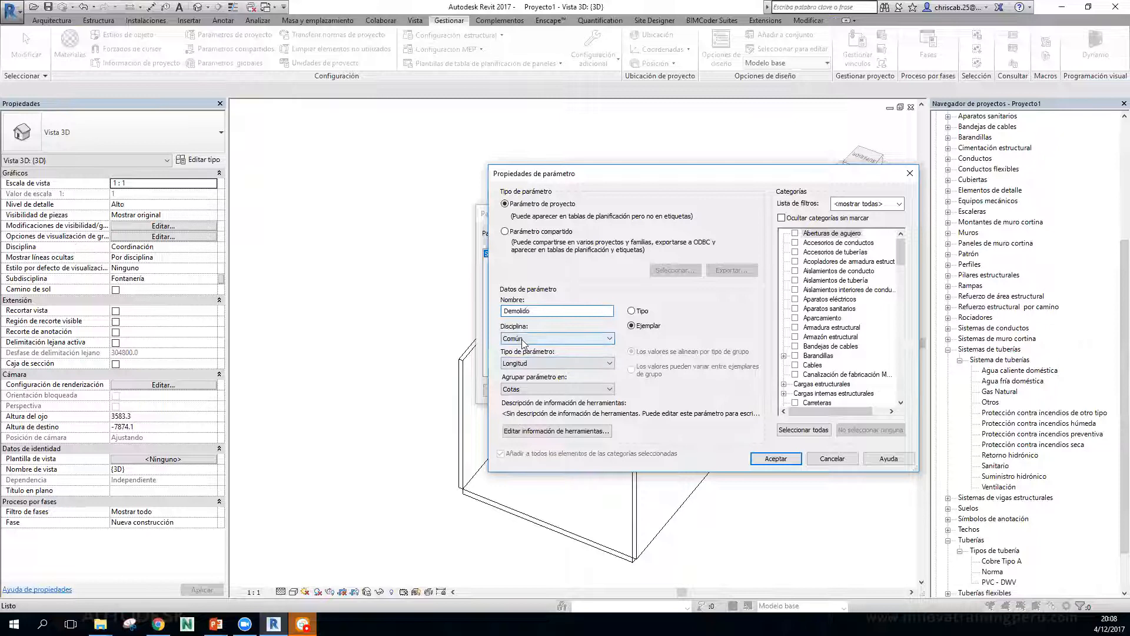
left_click(536, 364)
left_click(518, 474)
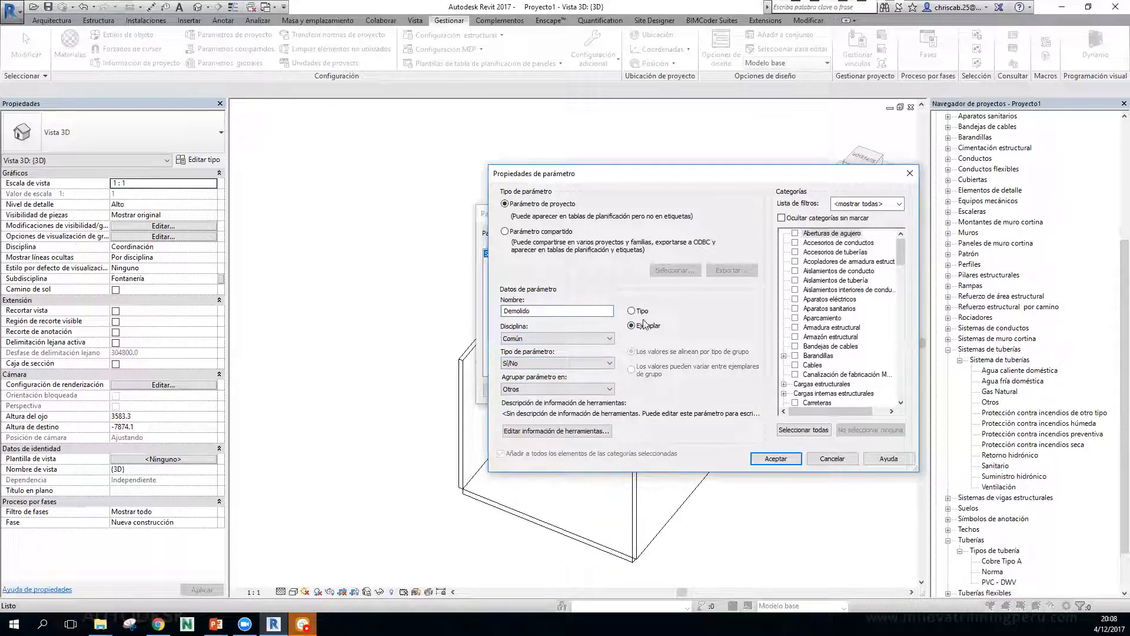
Assign the Demolido parameter to the Muros category and accept the project parameters.
left_click_drag(900, 253, 890, 330)
left_click(794, 281)
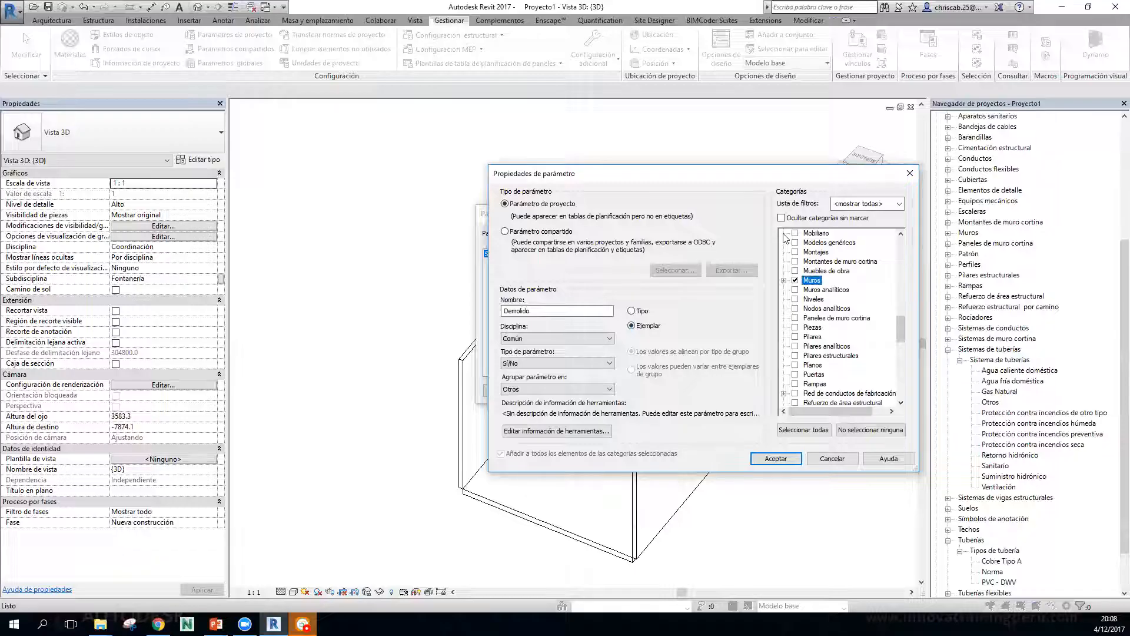
left_click_drag(705, 174, 425, 241)
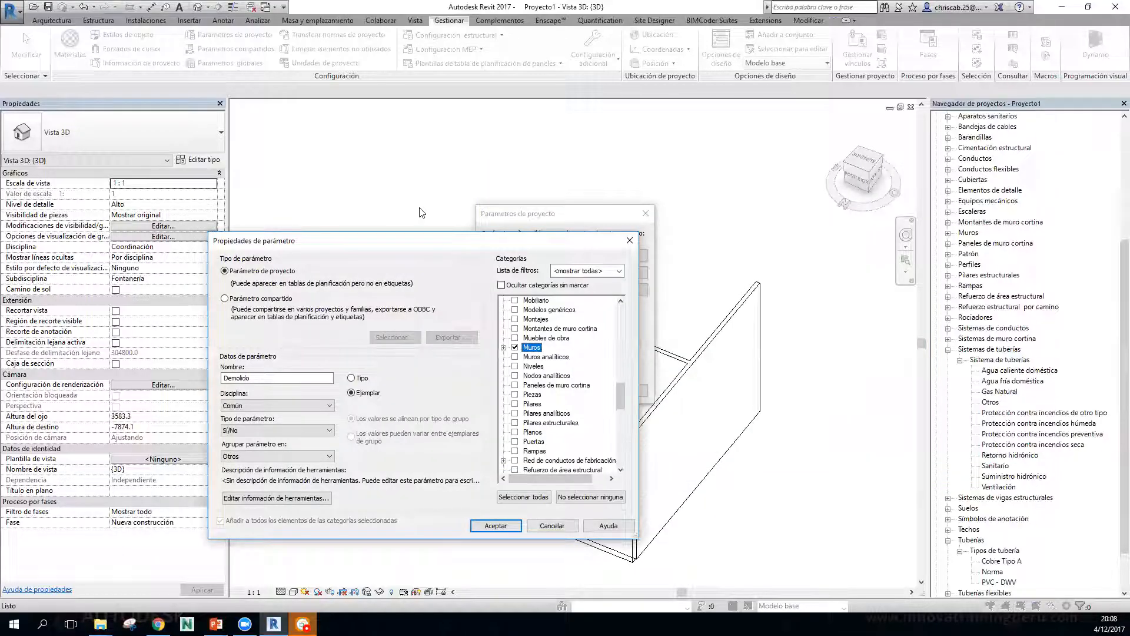
left_click_drag(422, 213, 597, 169)
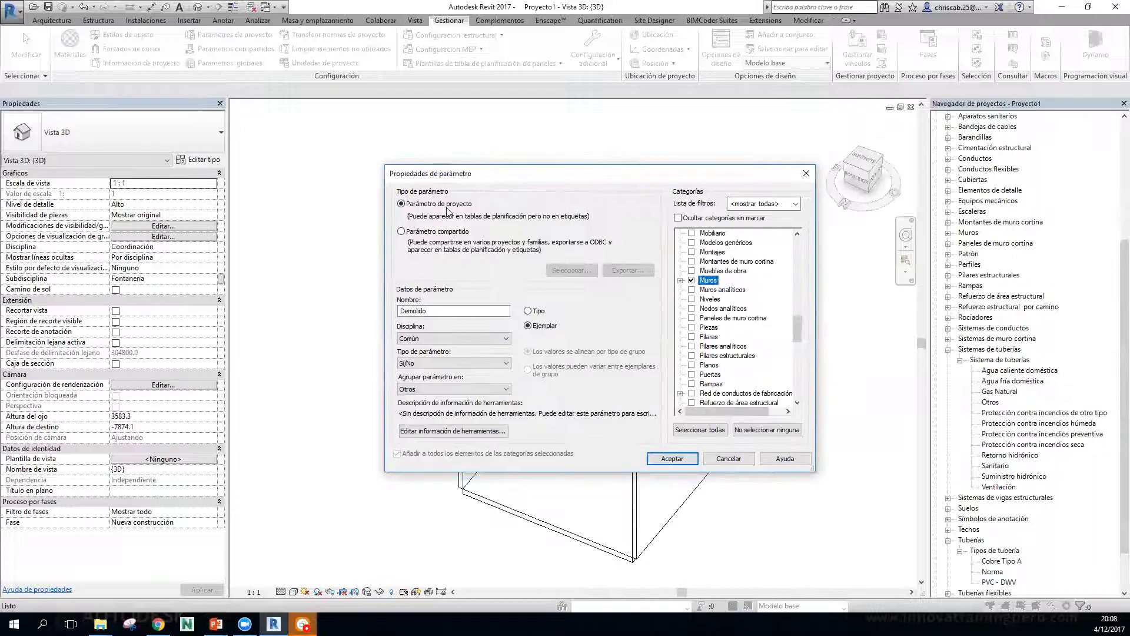
left_click(436, 312)
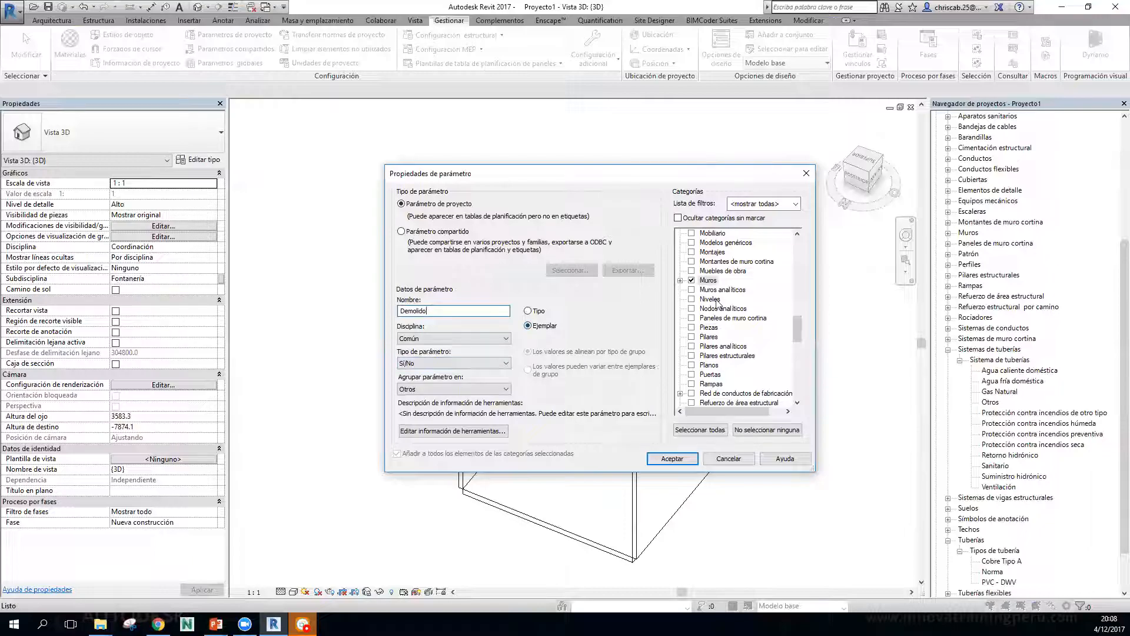
left_click(679, 459)
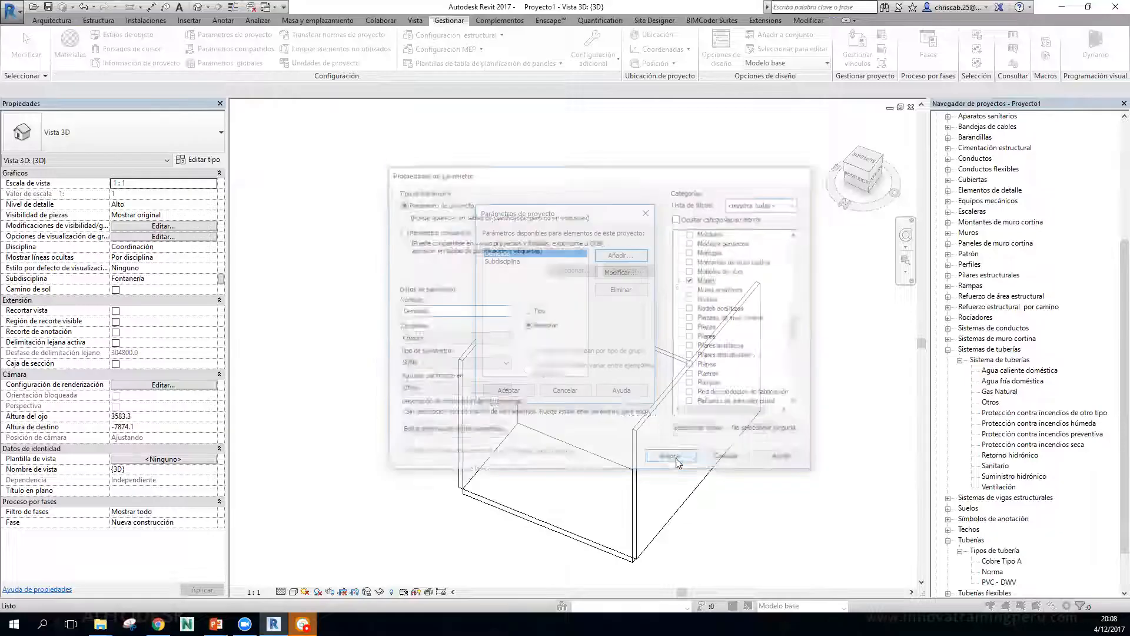
left_click(518, 393)
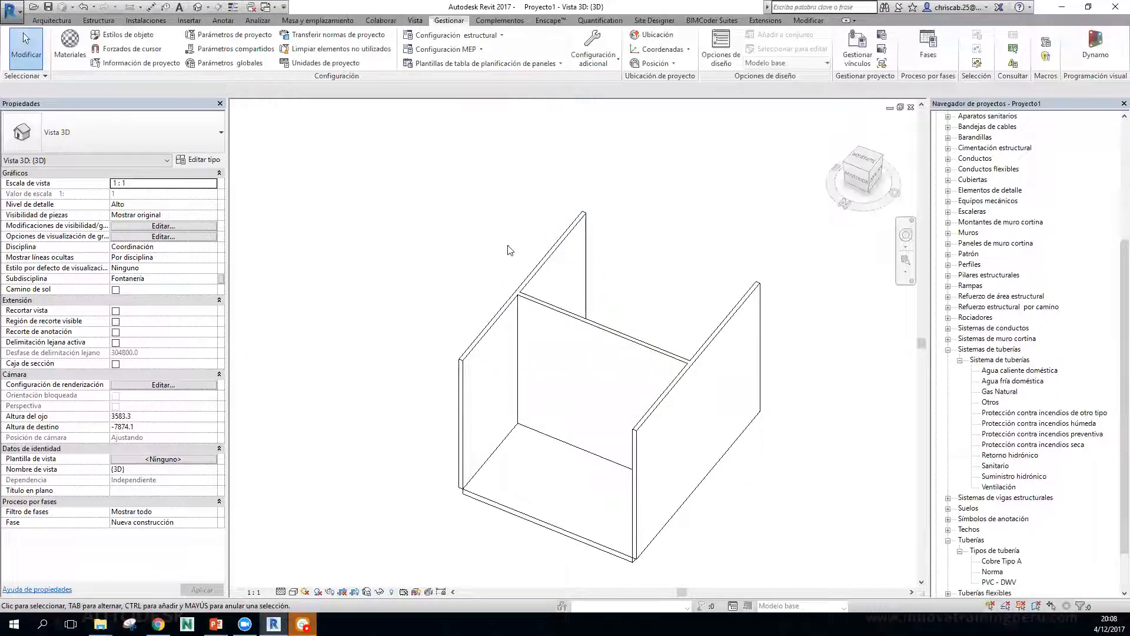
Toggle the Demolido parameter on each of the two long parallel walls.
scroll(497, 251, "up", 2)
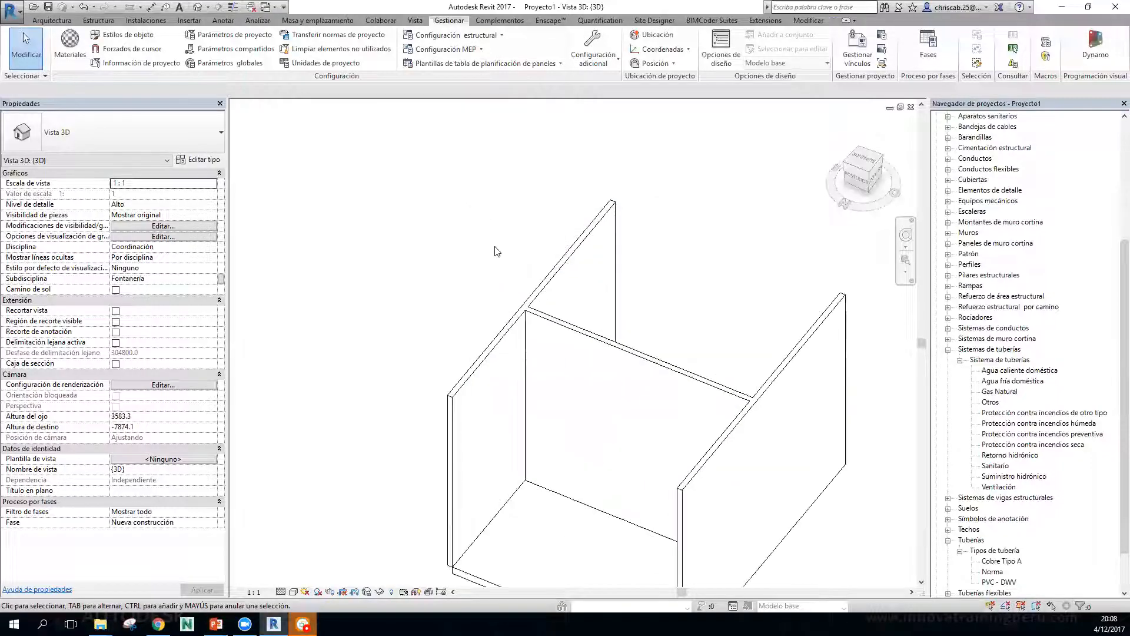
left_click(592, 246)
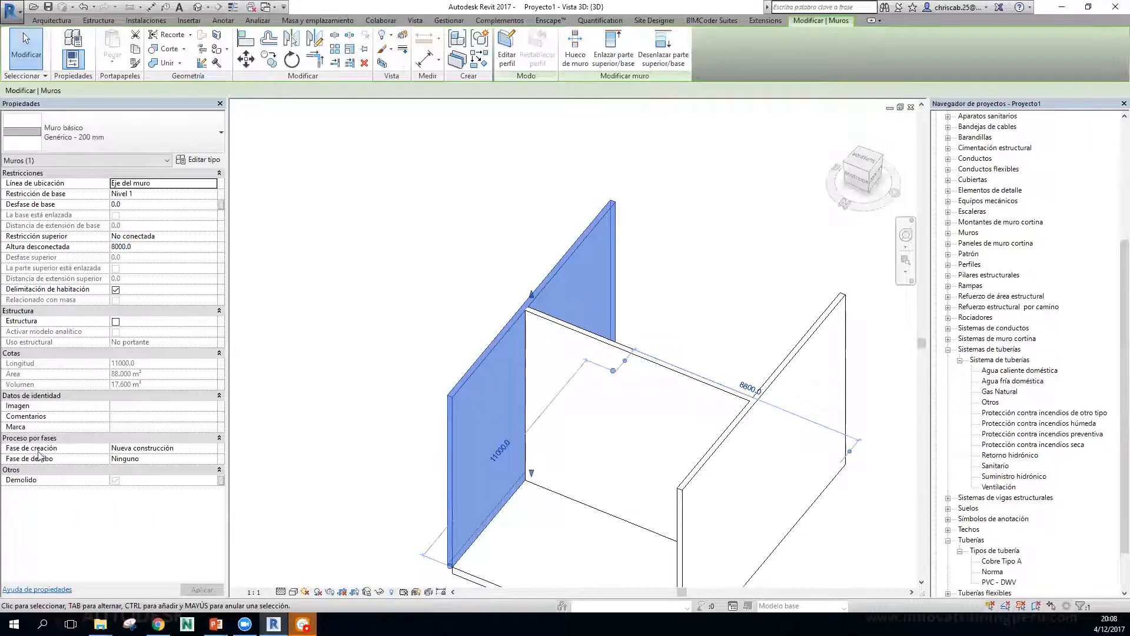
left_click(115, 481)
left_click(272, 420)
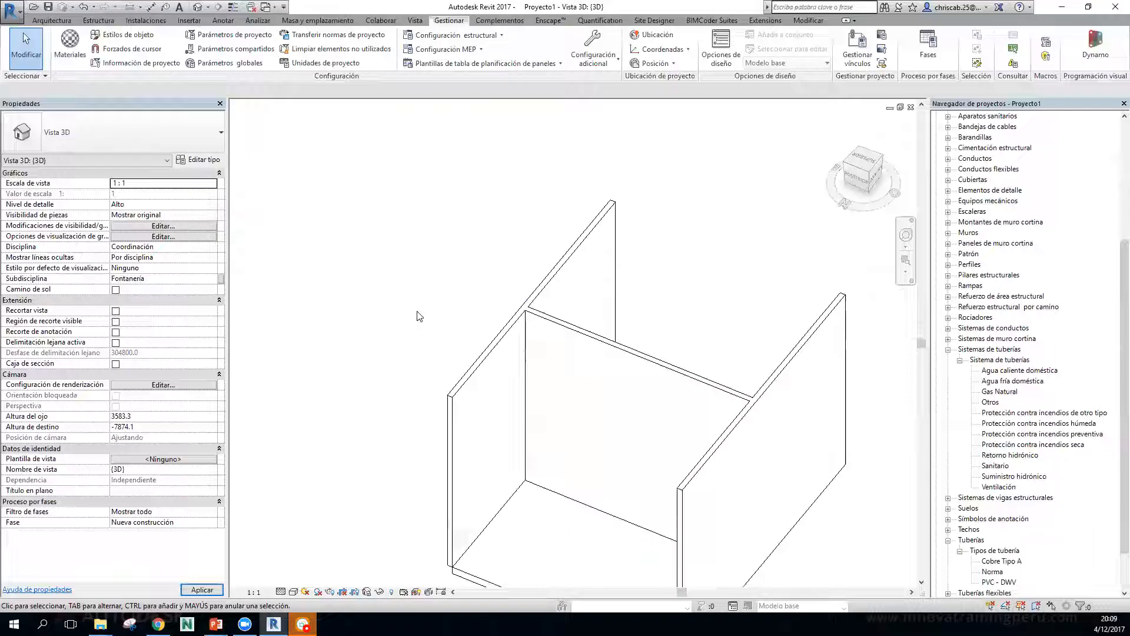
left_click(777, 380)
left_click(116, 481)
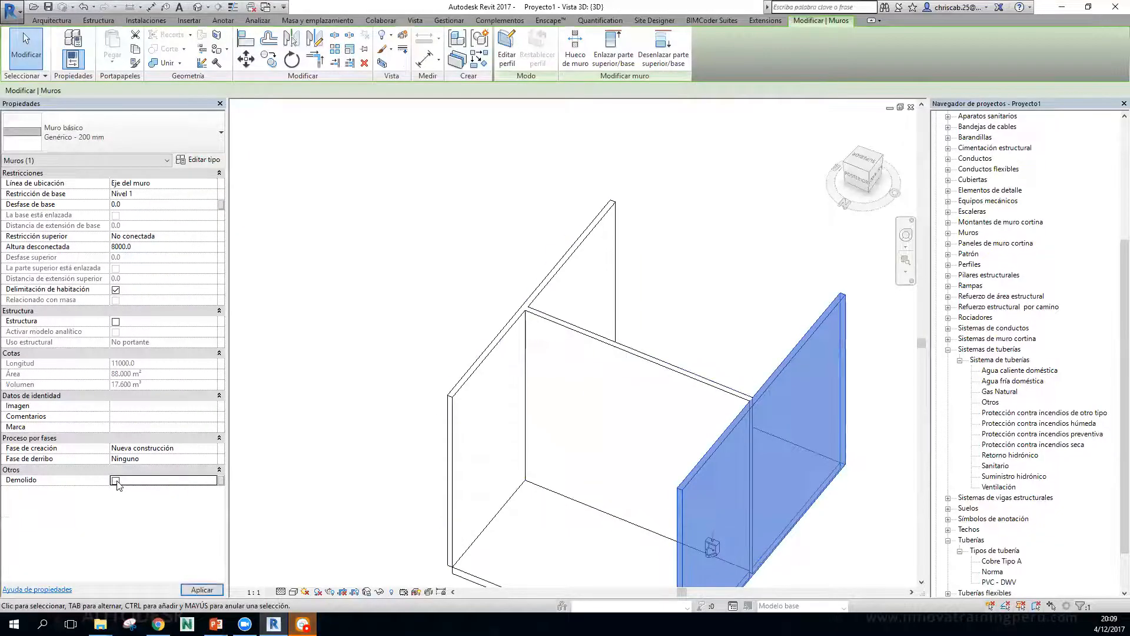
left_click(341, 376)
scroll(406, 334, "down", 1)
middle_click_drag(578, 326, 651, 293, "shift")
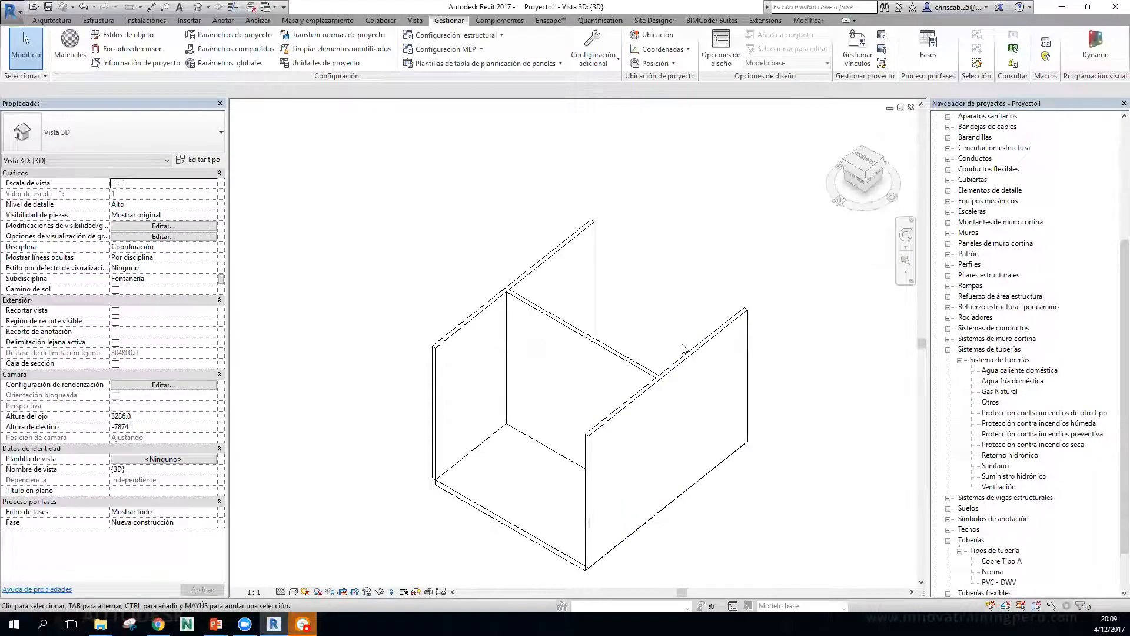
middle_click_drag(683, 347, 644, 242, "shift")
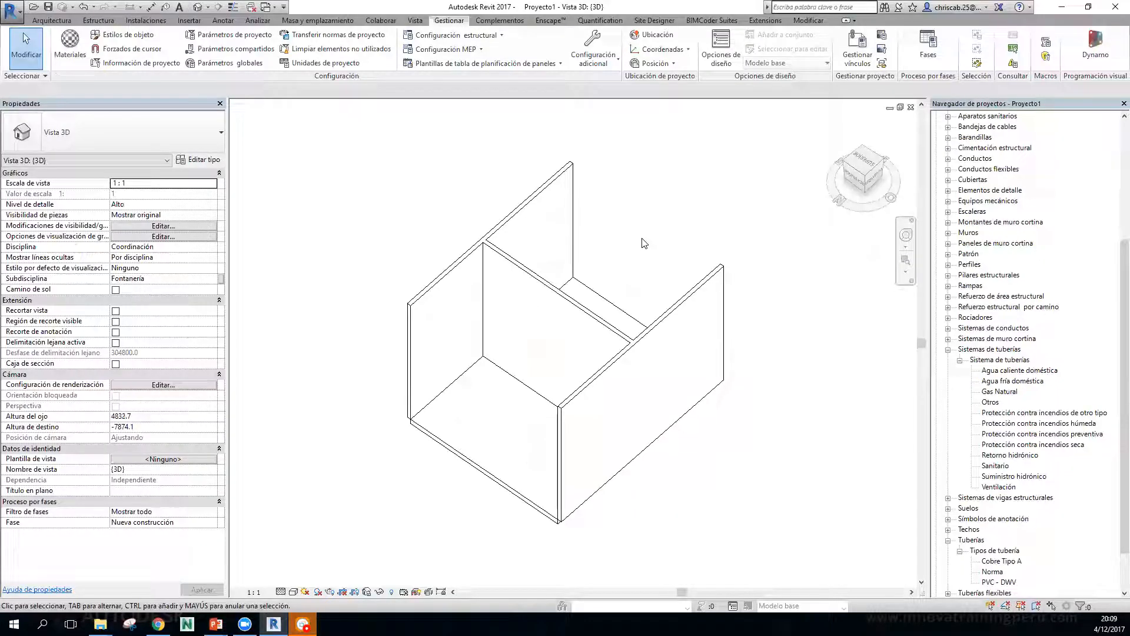
key("v")
key("v")
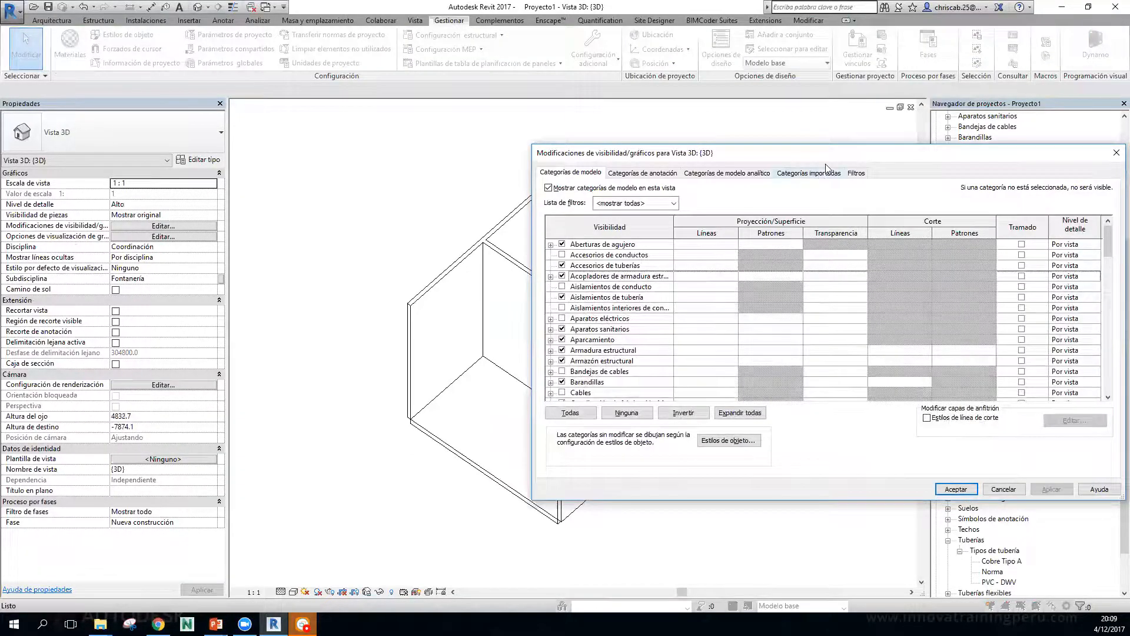
left_click(504, 225)
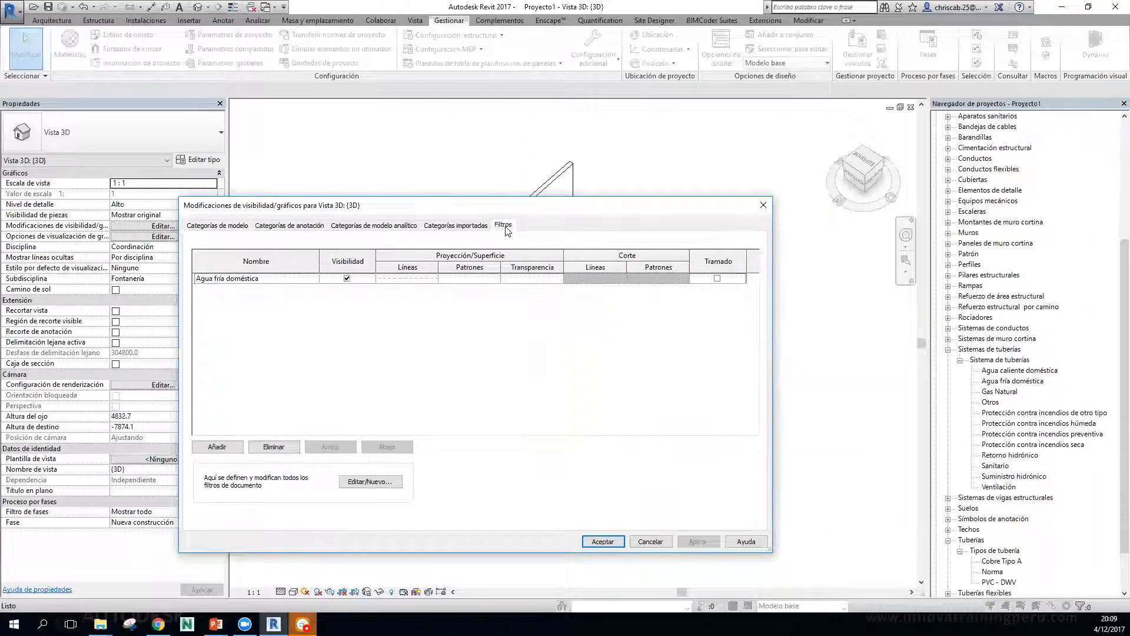
left_click(216, 446)
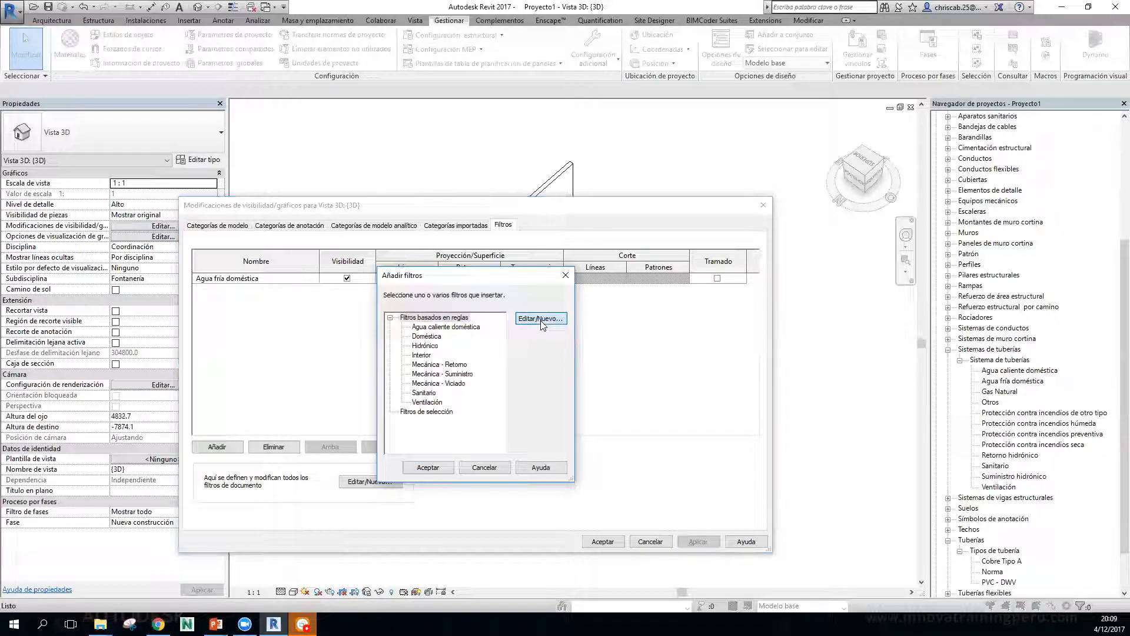
left_click(566, 275)
left_click(763, 205)
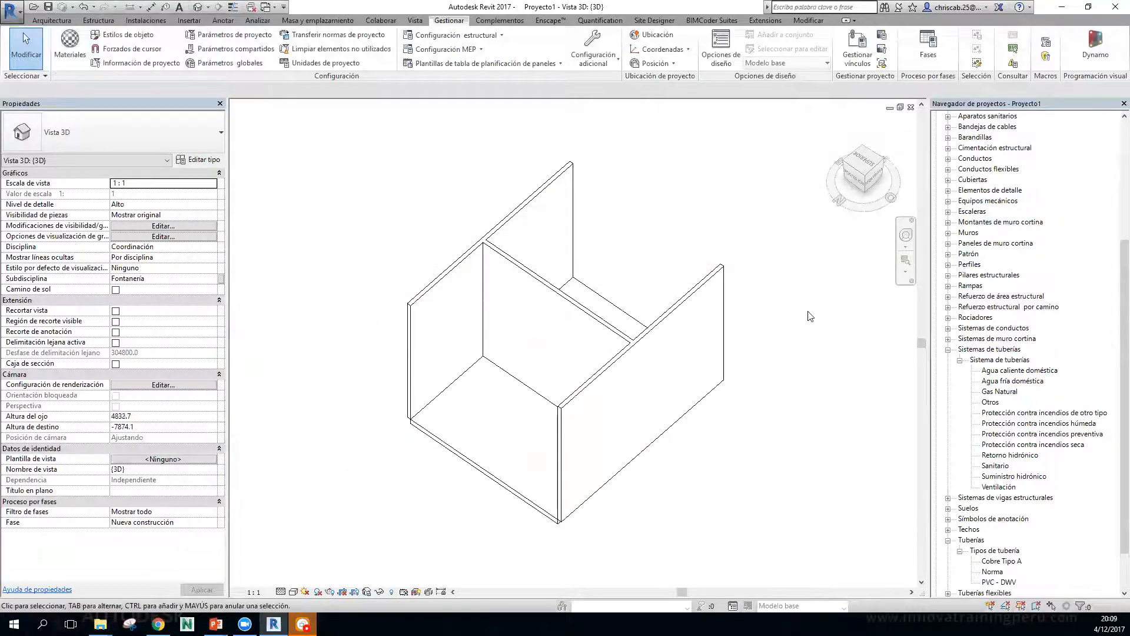
Create a new rule-based view filter named Demolido from the 3D view's visibility and graphics overrides.
key("v")
key("g")
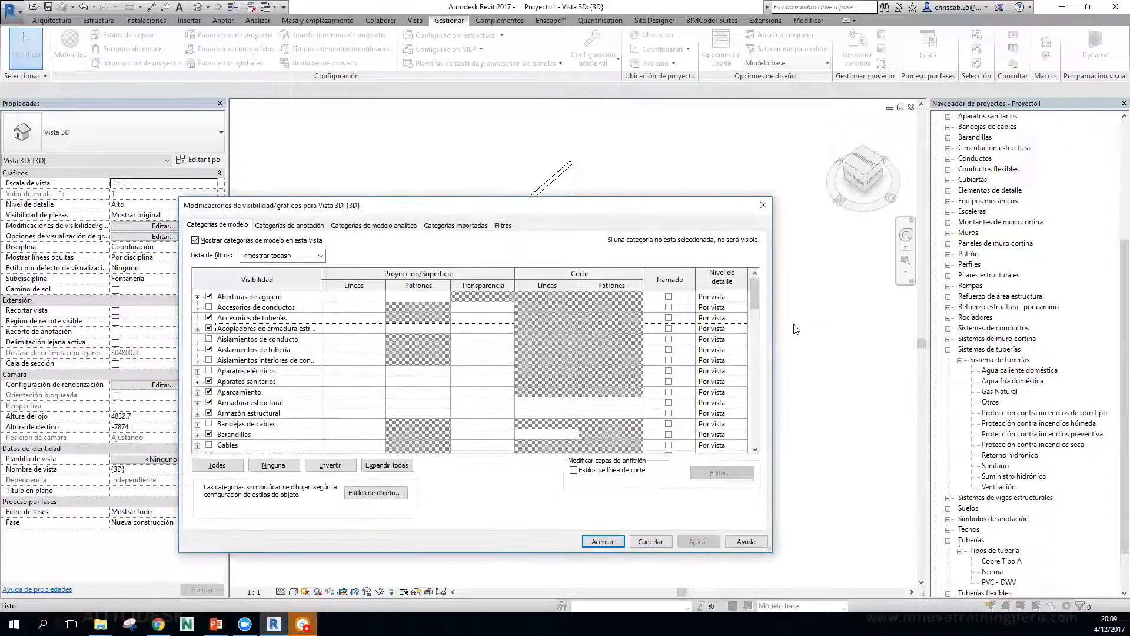
left_click(504, 227)
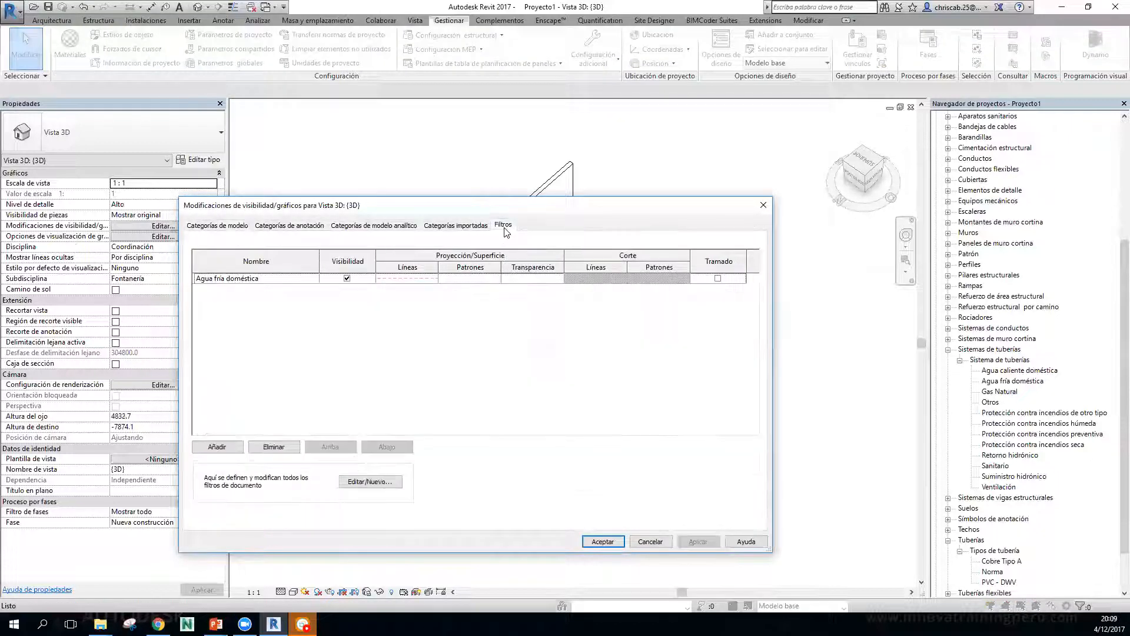
left_click(212, 447)
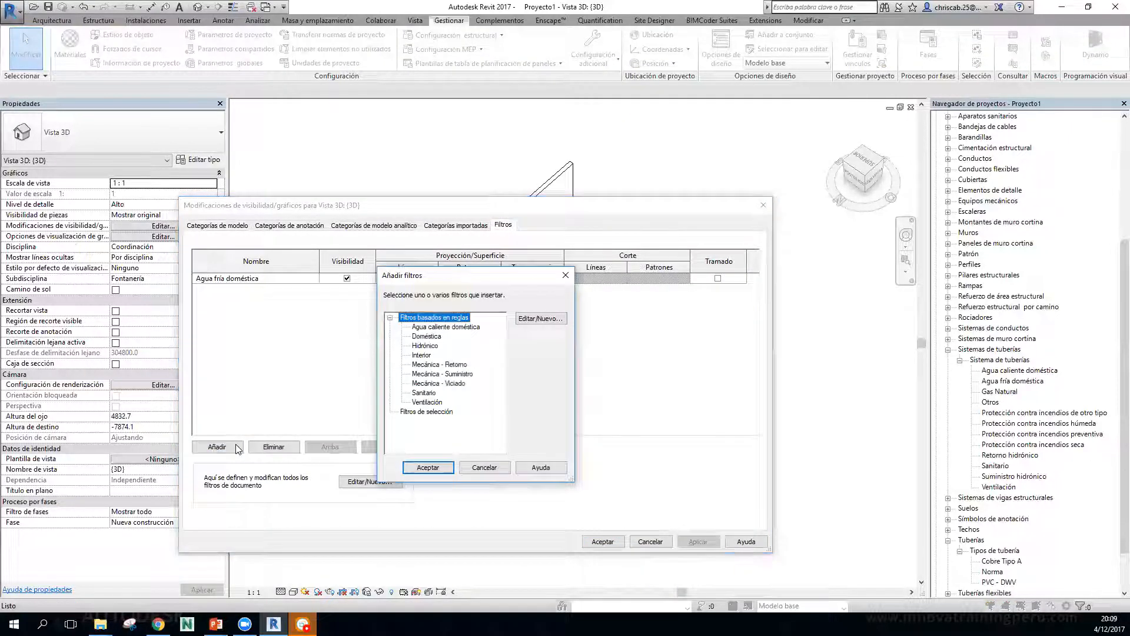
left_click(538, 320)
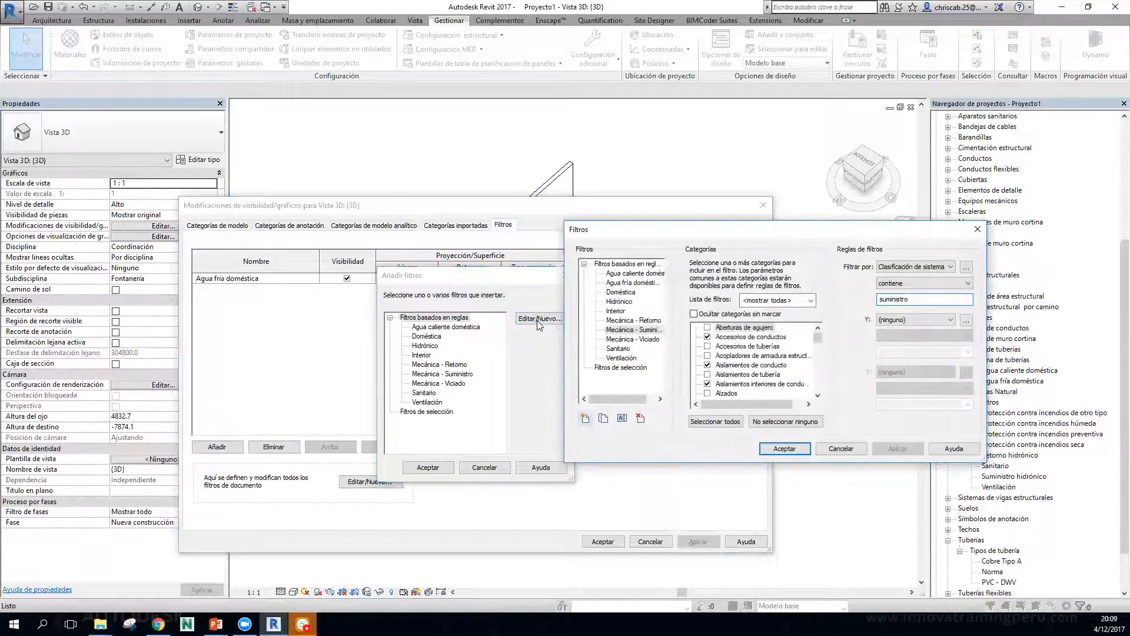
left_click_drag(684, 236, 559, 176)
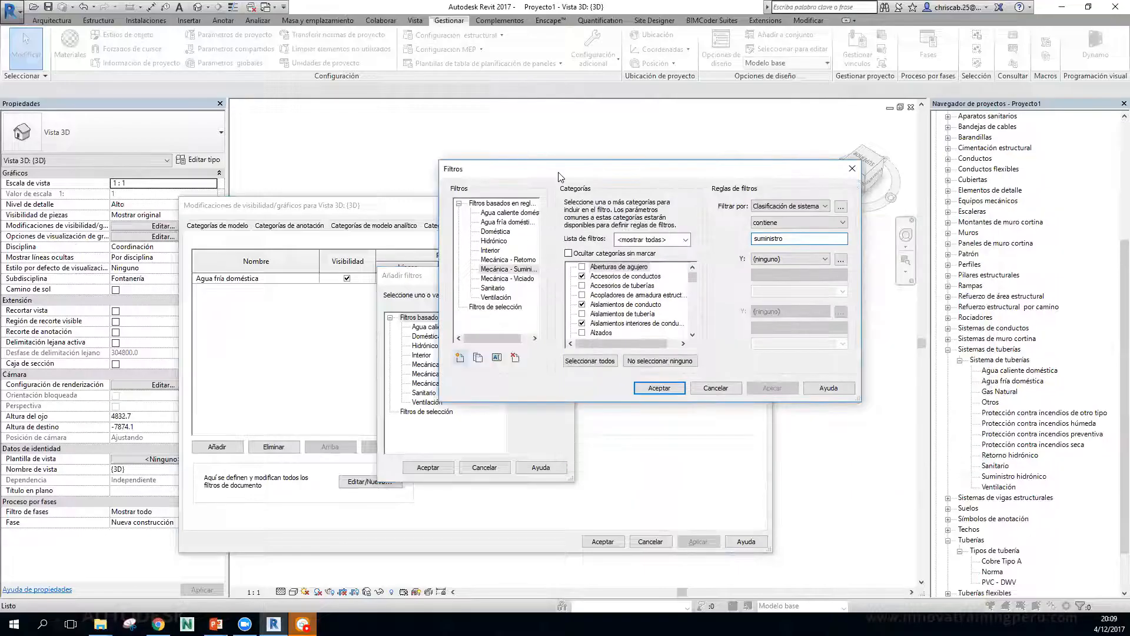
left_click(459, 357)
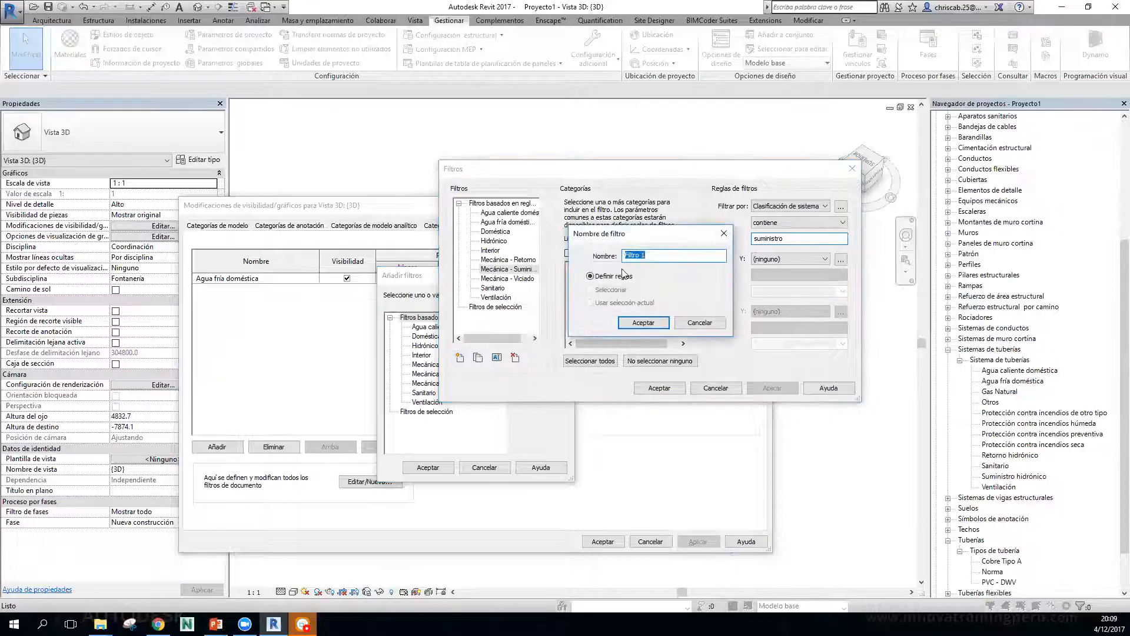
type("Demolido")
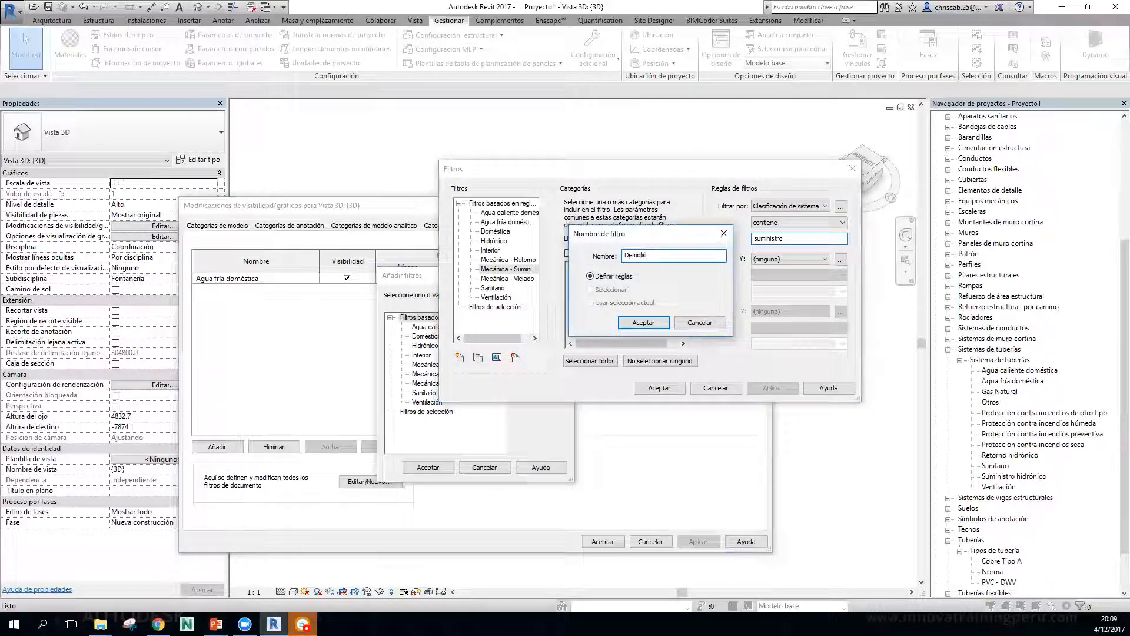
key("Return")
Apply the Demolido filter to the Muros category with the rule Demolido es igual a Sí.
left_click(496, 233)
left_click_drag(693, 278, 692, 300)
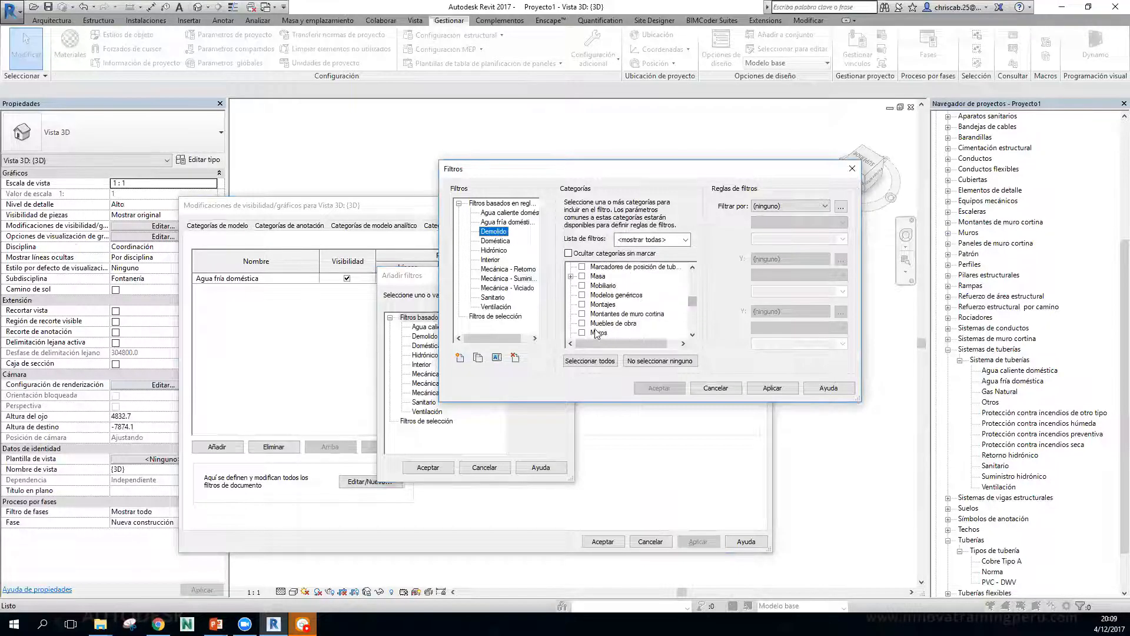
left_click(582, 323)
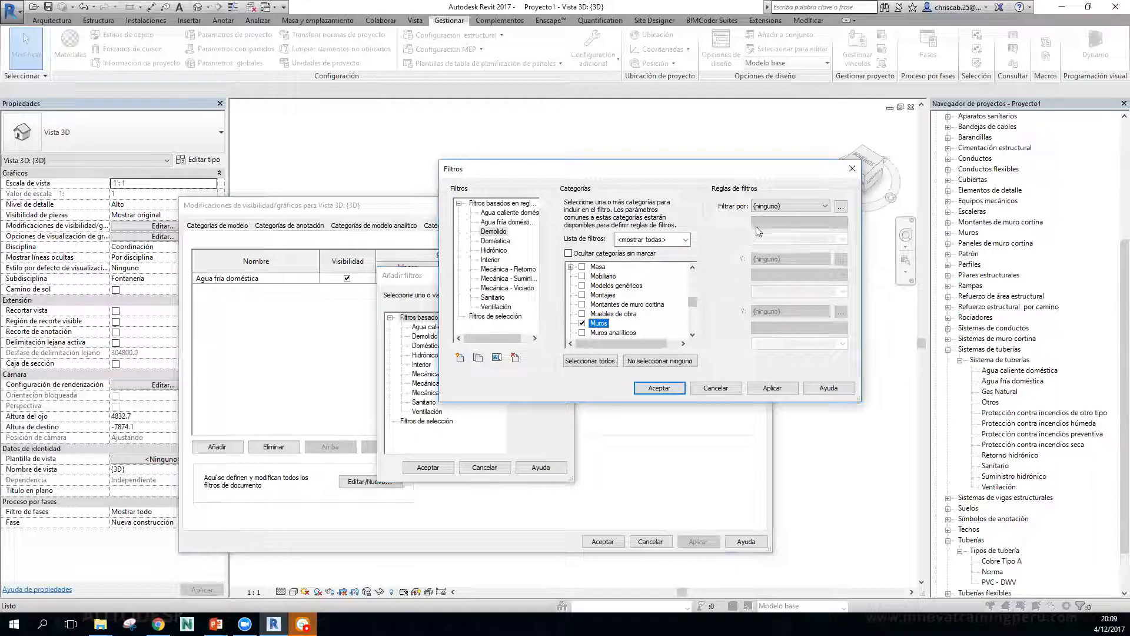
left_click(776, 207)
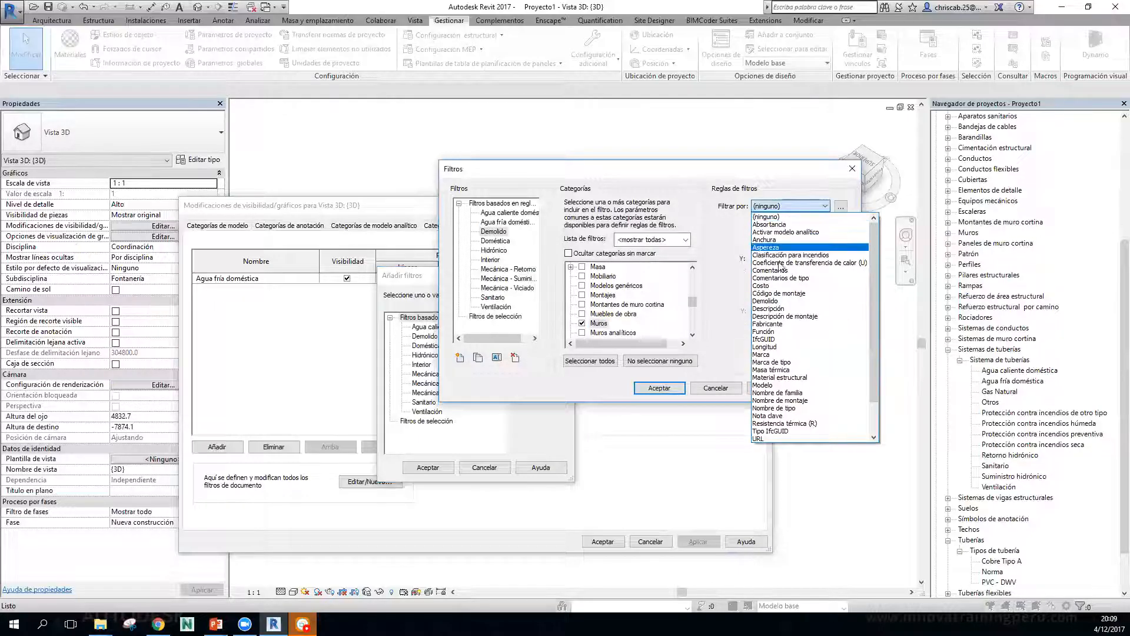
left_click(776, 301)
left_click(824, 240)
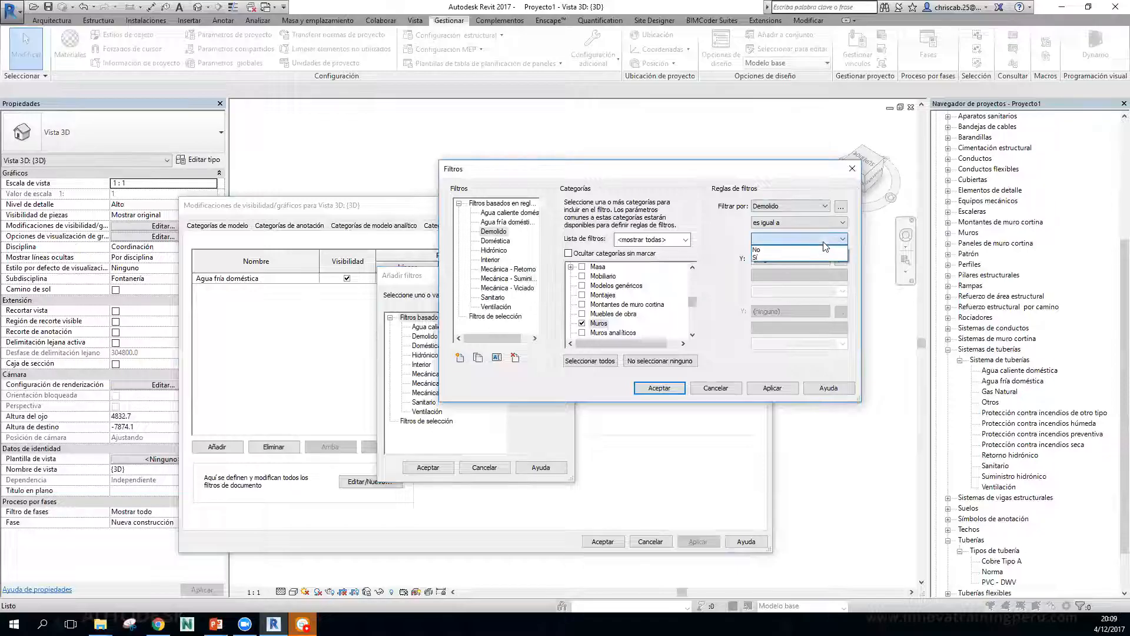
left_click(808, 256)
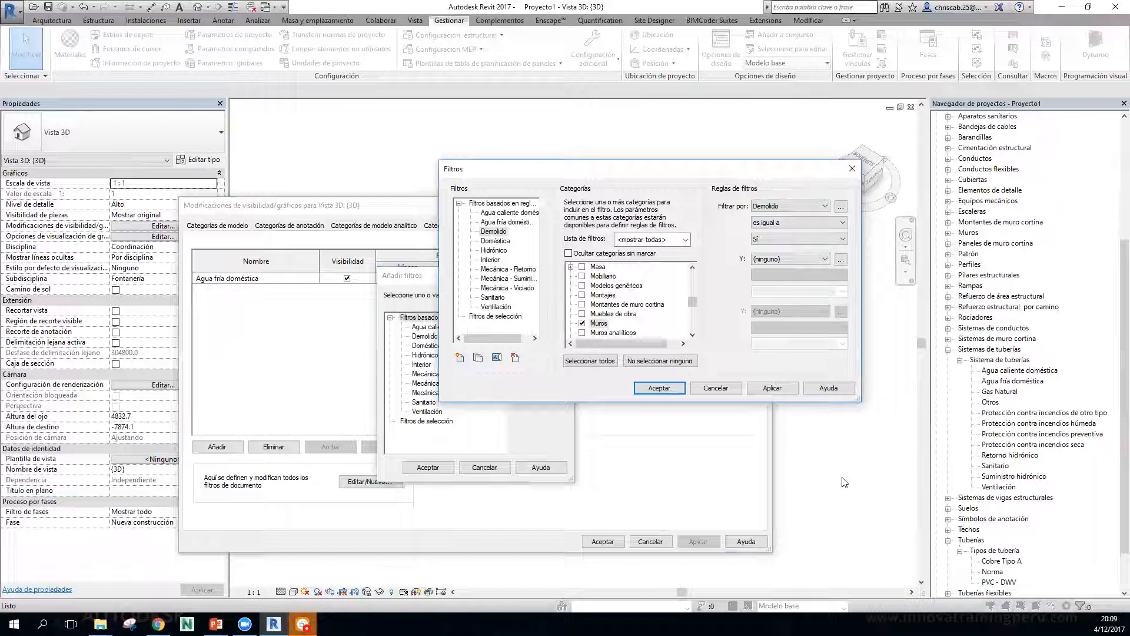
Check and accept the Demolido filter's category and rule, and add the filter to the 3D view.
left_click(493, 232)
left_click(599, 323)
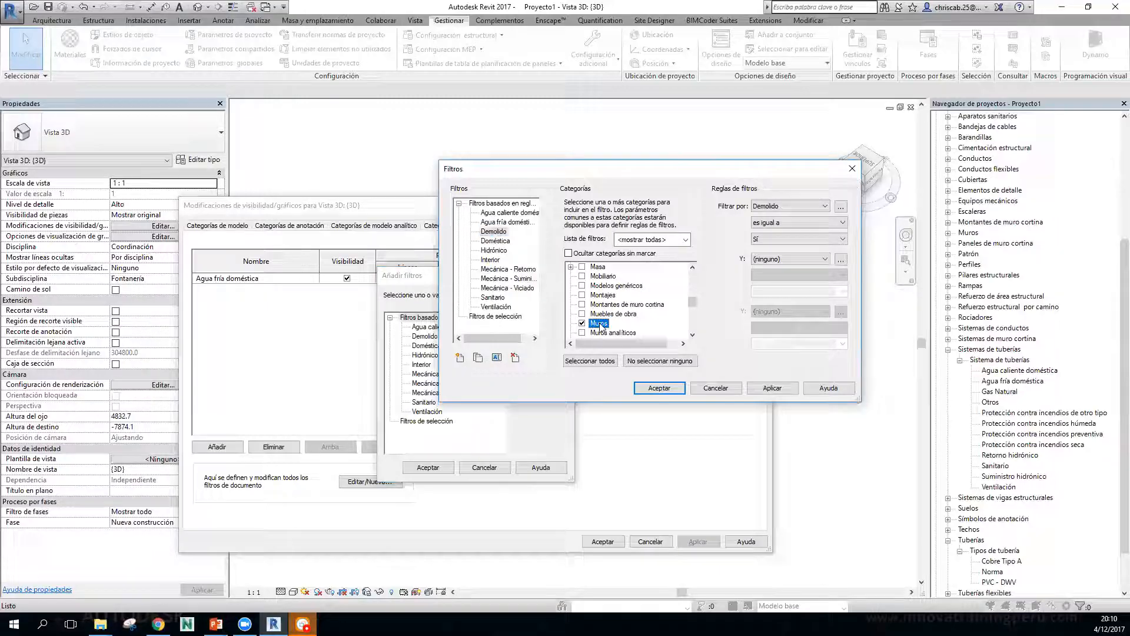
left_click(778, 207)
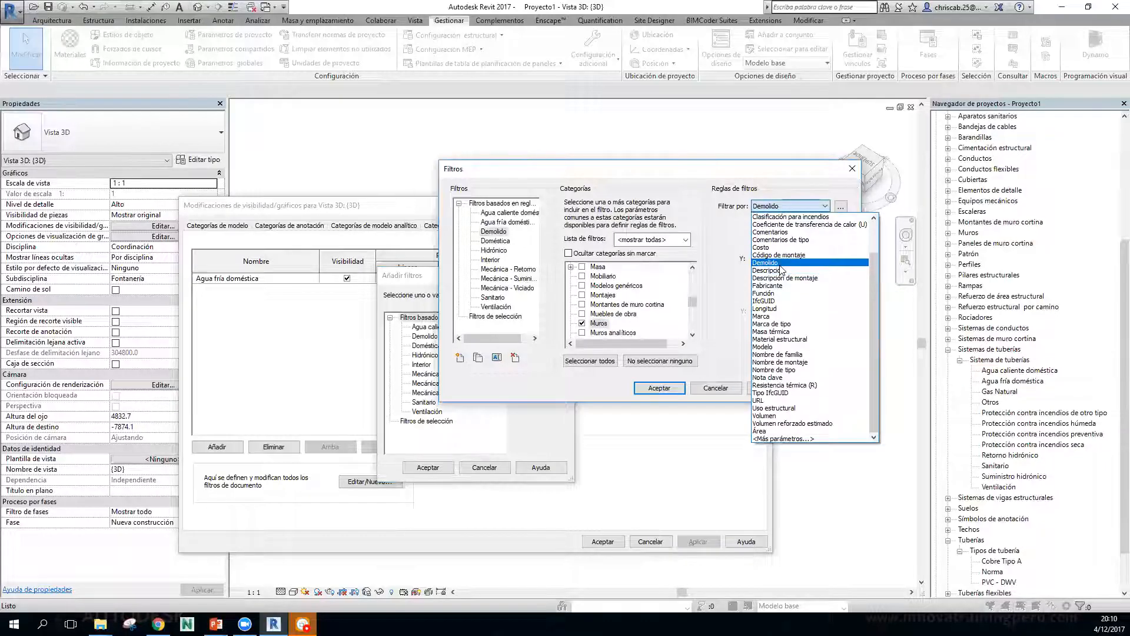
left_click(780, 264)
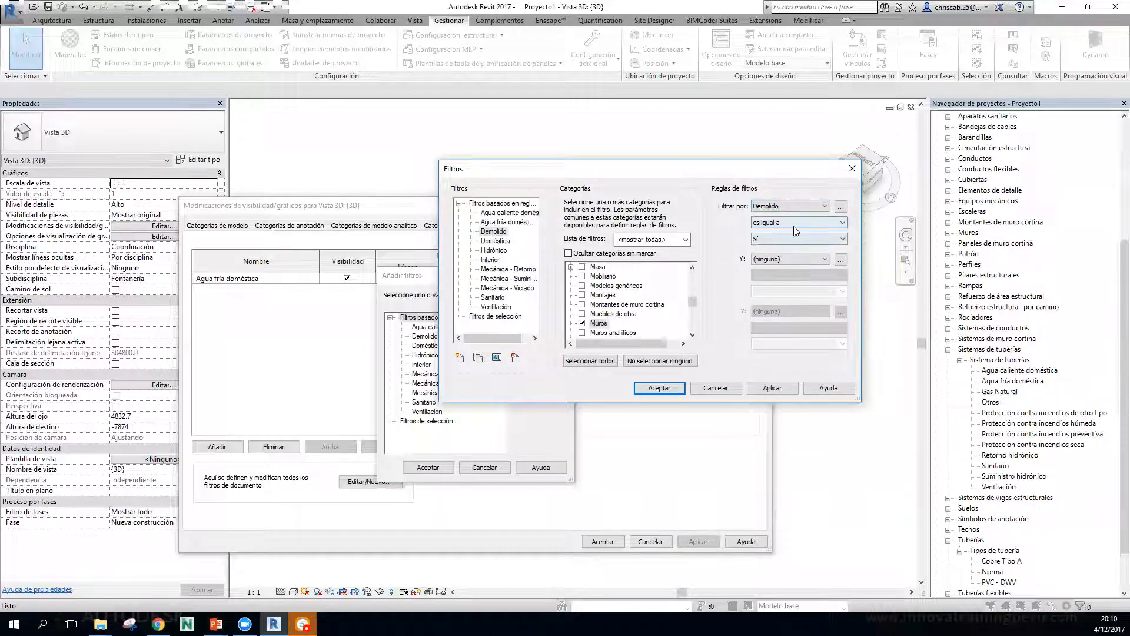
left_click(779, 241)
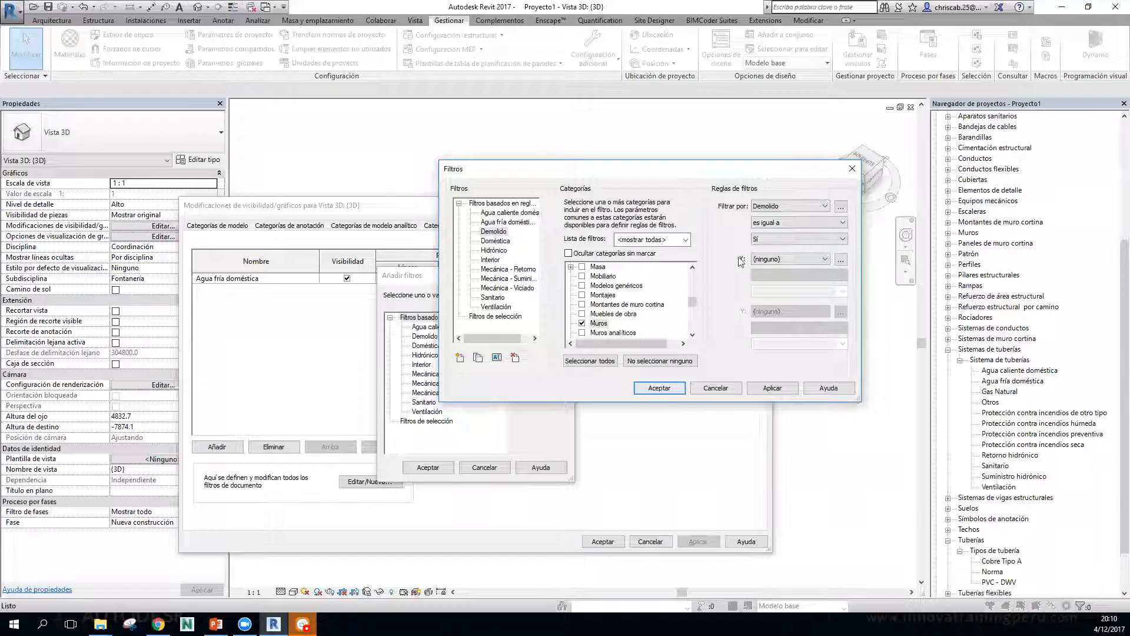
left_click(659, 389)
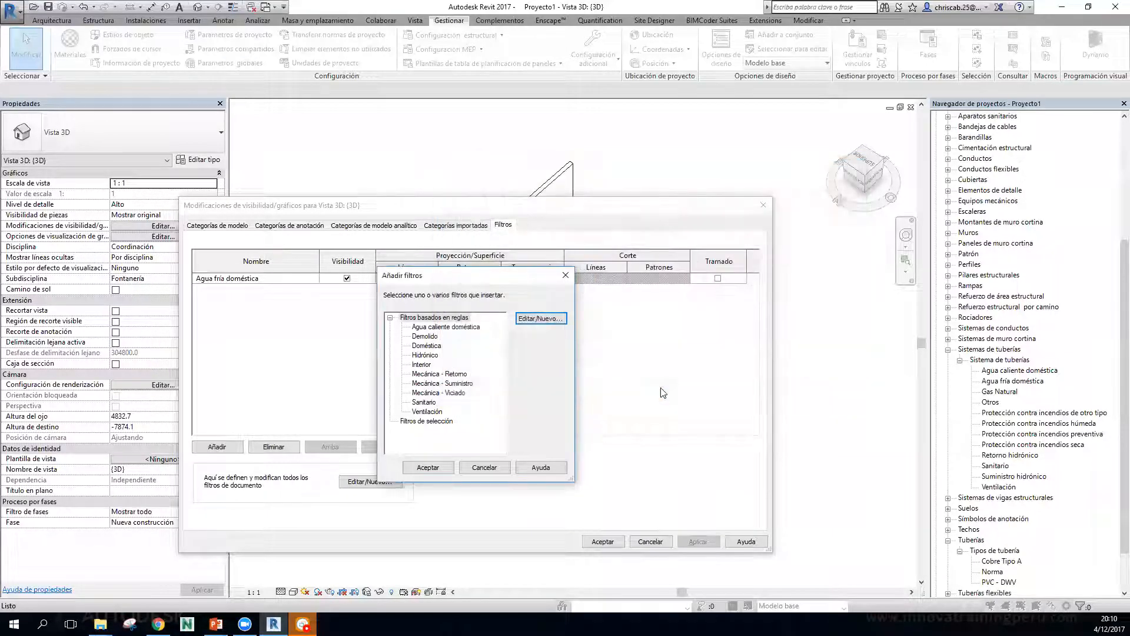
left_click(424, 336)
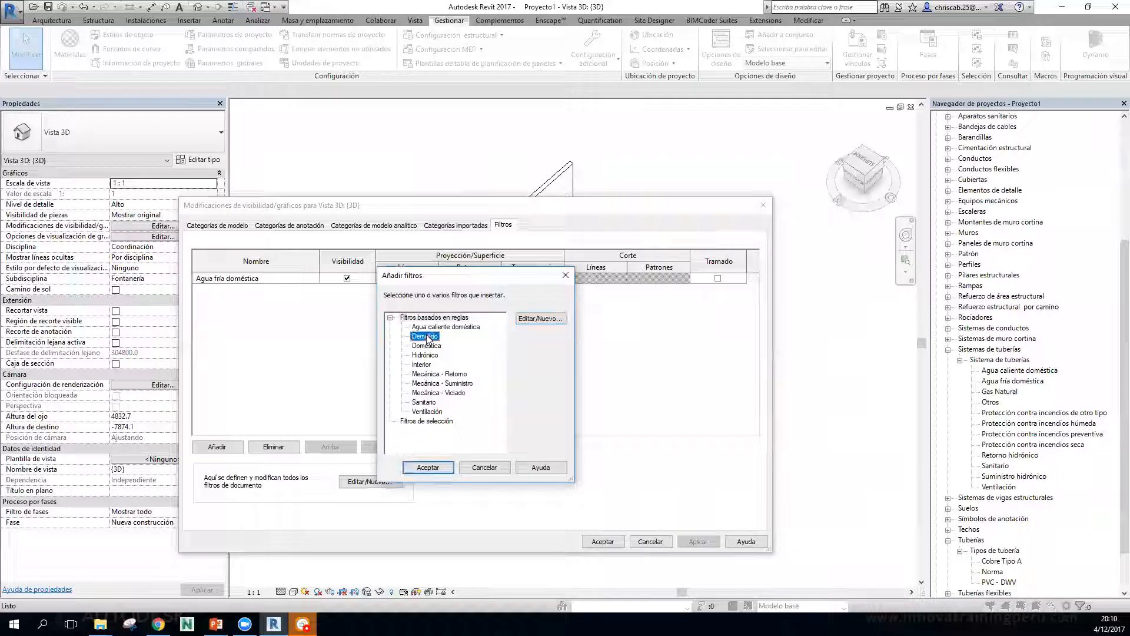
left_click(443, 469)
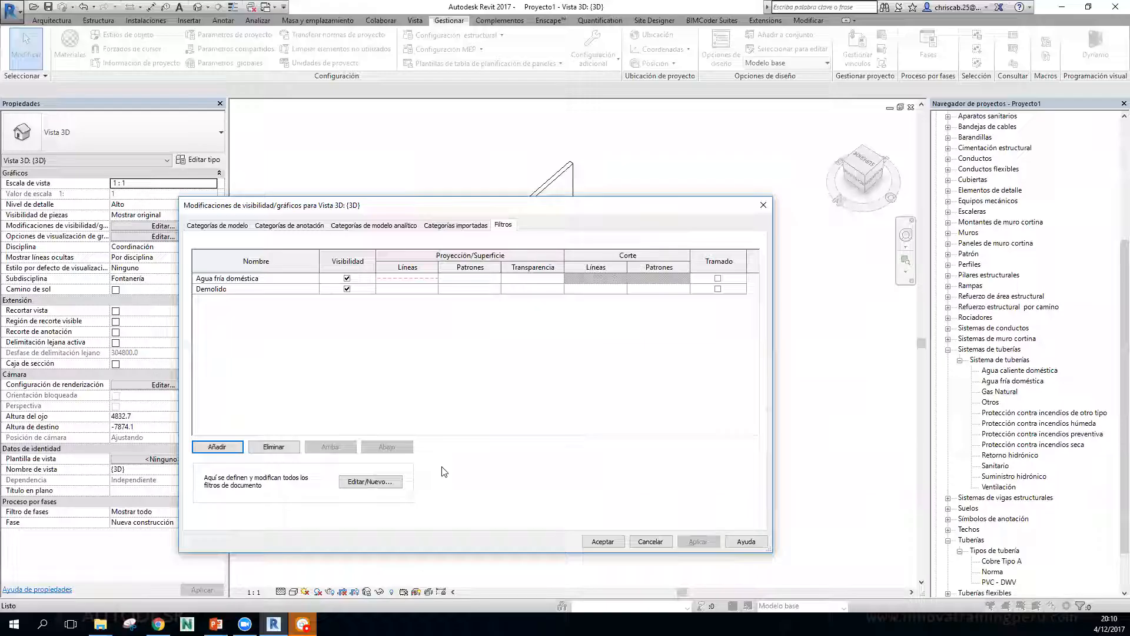
Override the Demolido filter's projection/surface pattern with Relleno uniforme in gray RGB 128-128-128 and accept the view overrides.
left_click(480, 288)
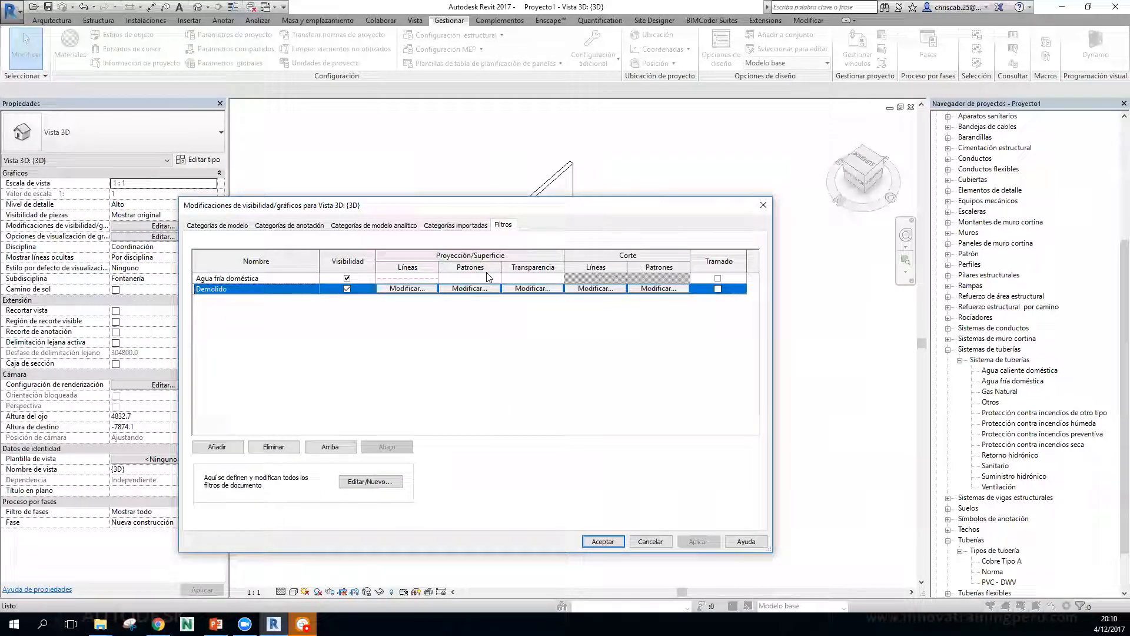
left_click(470, 289)
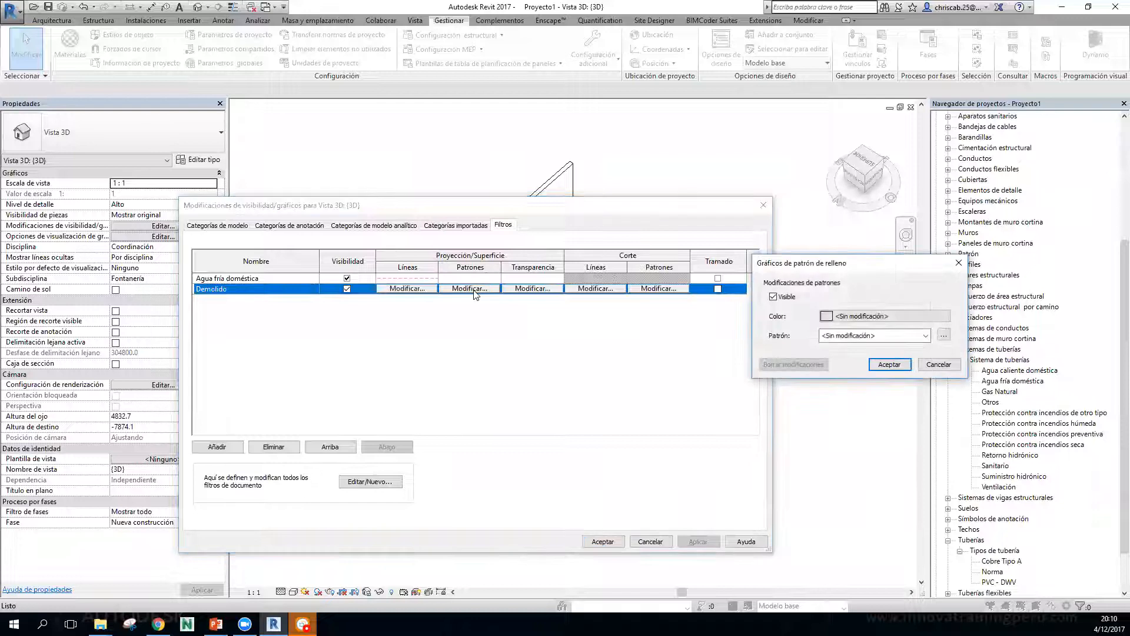
left_click(831, 318)
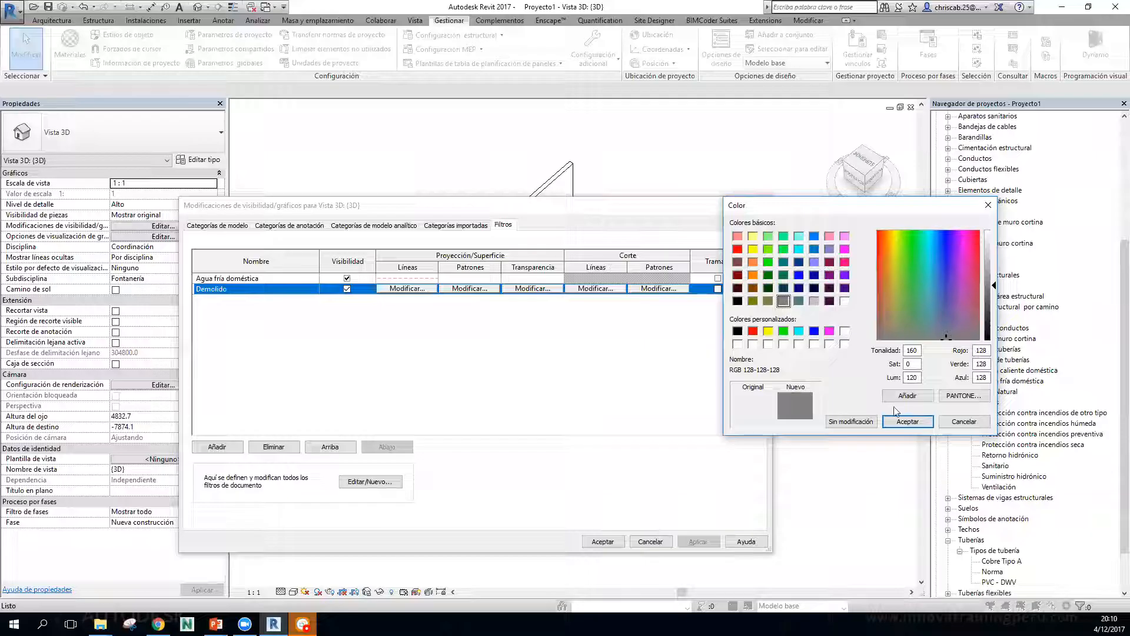
left_click(899, 422)
left_click(907, 336)
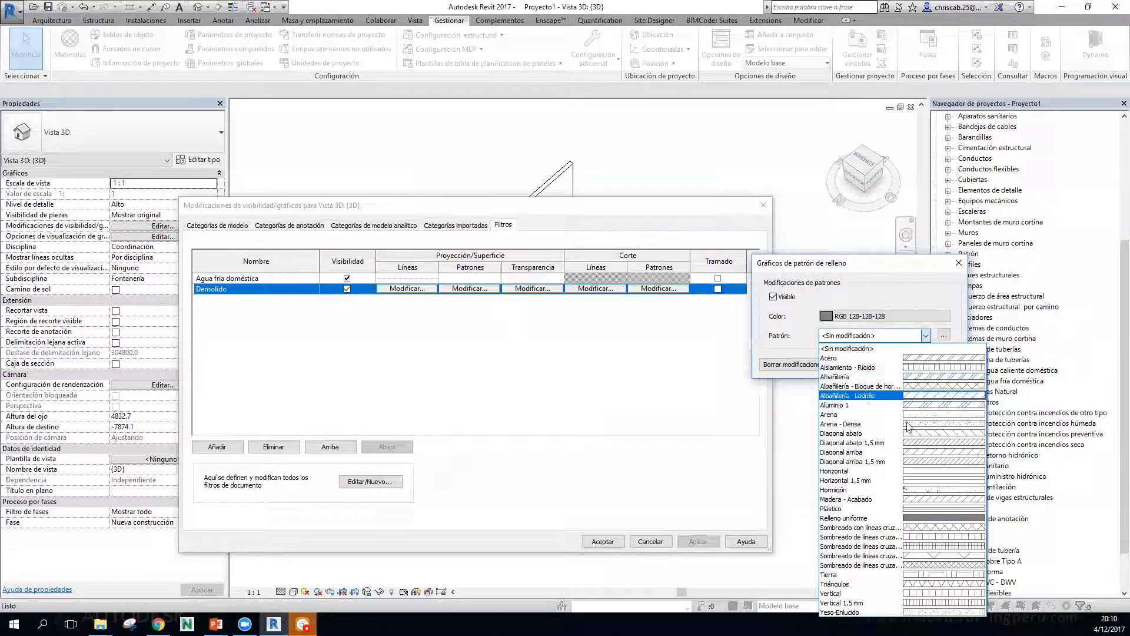
left_click(929, 508)
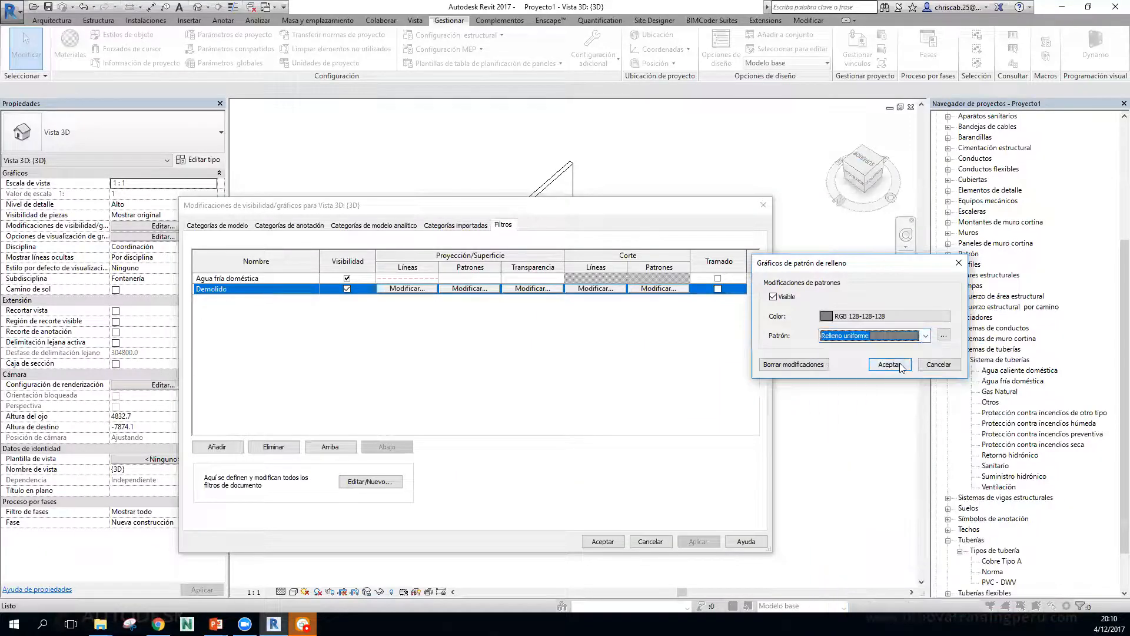
left_click(916, 364)
left_click(601, 541)
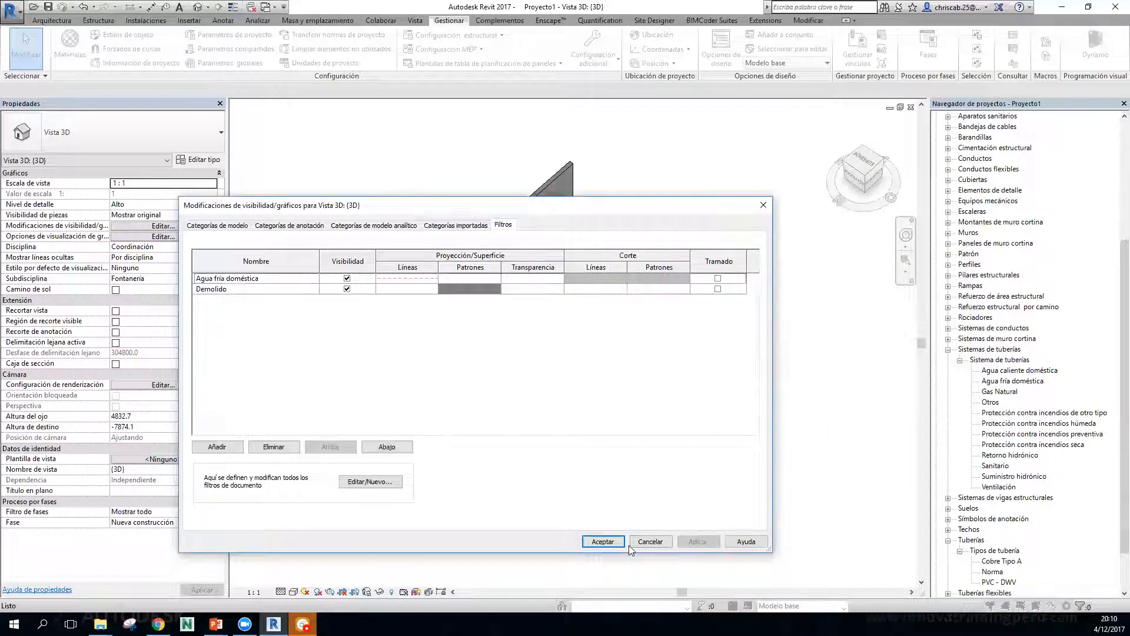
Turn on the Demolido parameter for the cross wall running between the two long parallel walls.
middle_click_drag(744, 471, 777, 454, "shift")
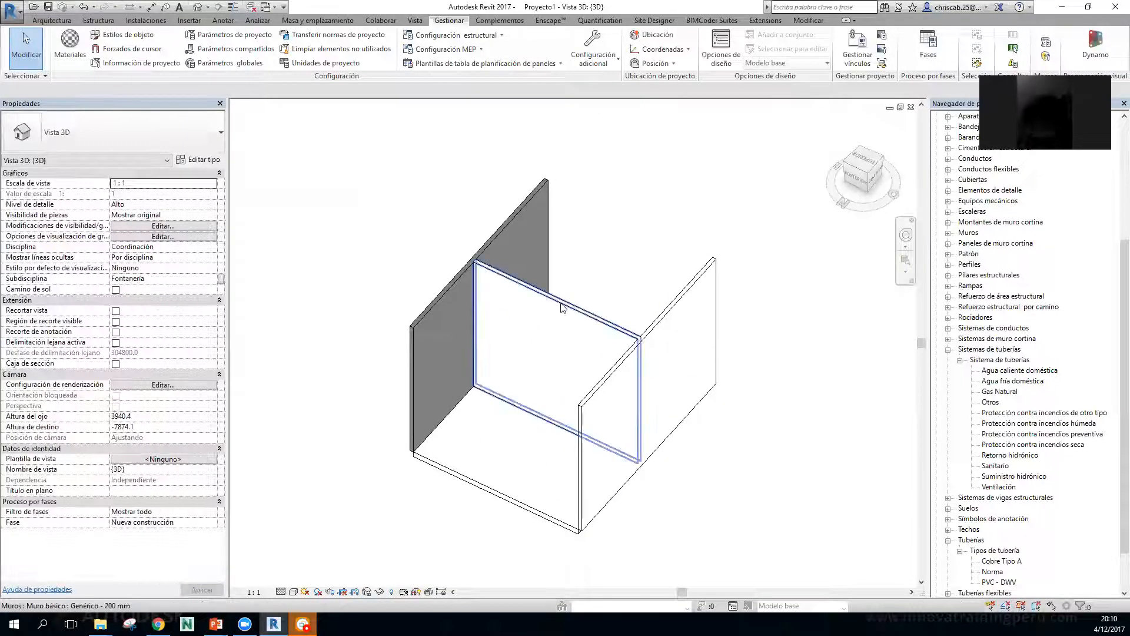
left_click(574, 303)
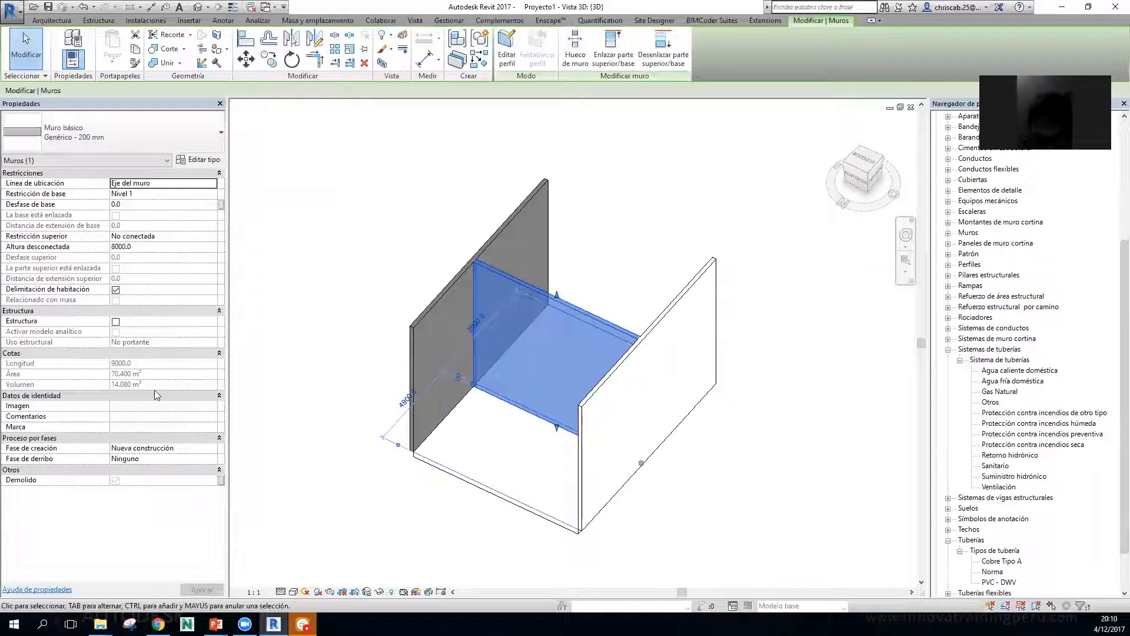
left_click(607, 548)
middle_click_drag(608, 548, 653, 491, "shift")
middle_click_drag(768, 470, 779, 409, "shift")
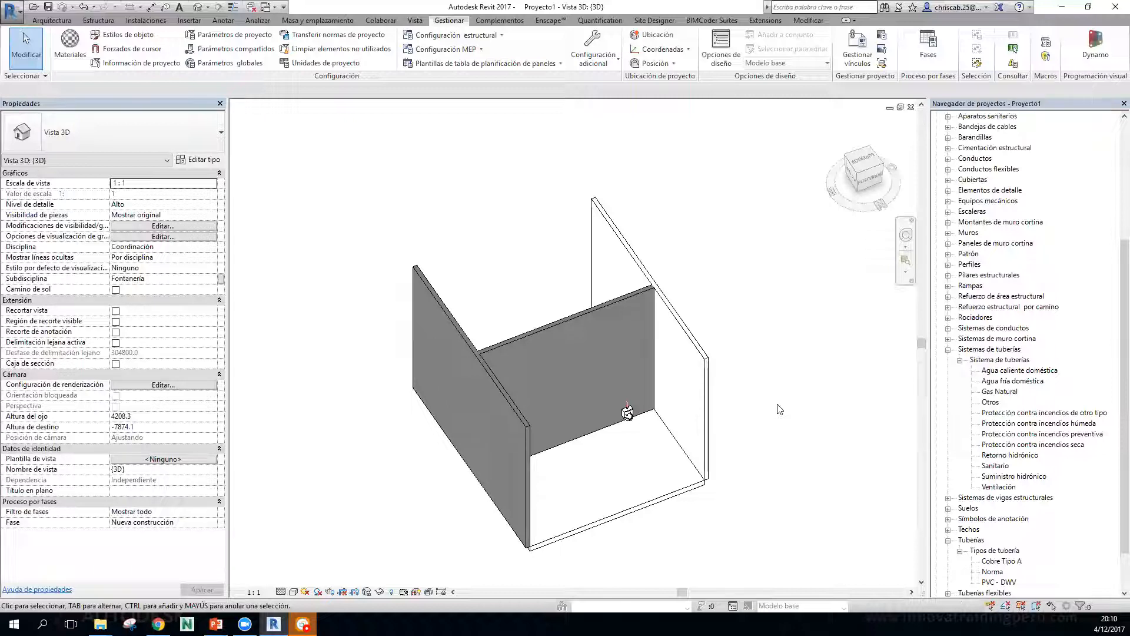
Duplicate the Demolido filter from the 3D view's visibility and graphics overrides.
key("v")
key("g")
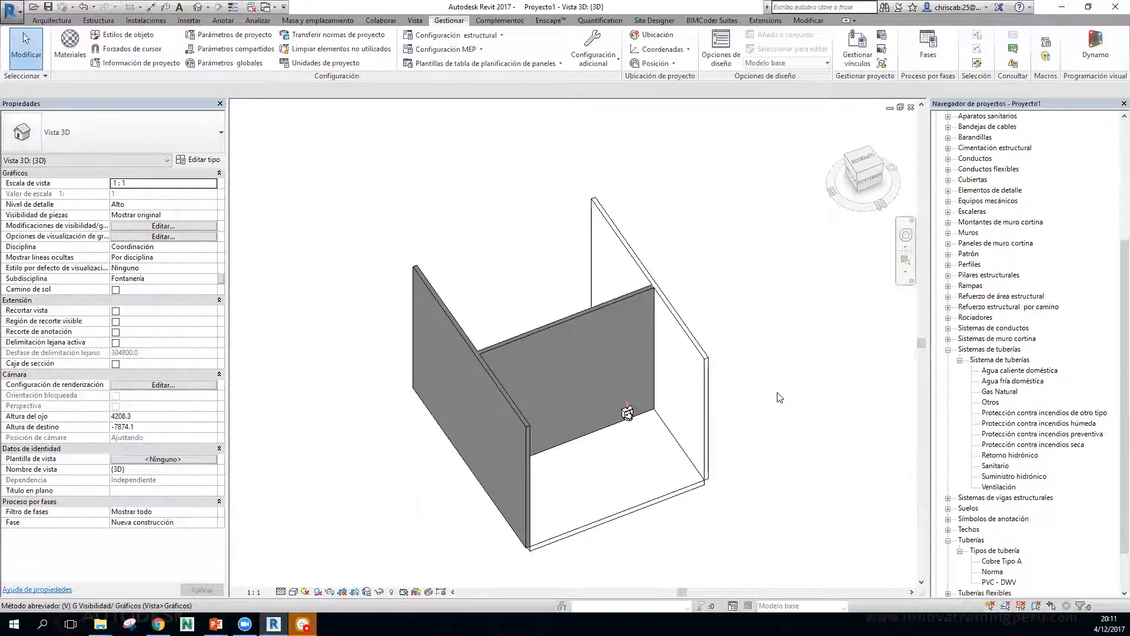
left_click(504, 227)
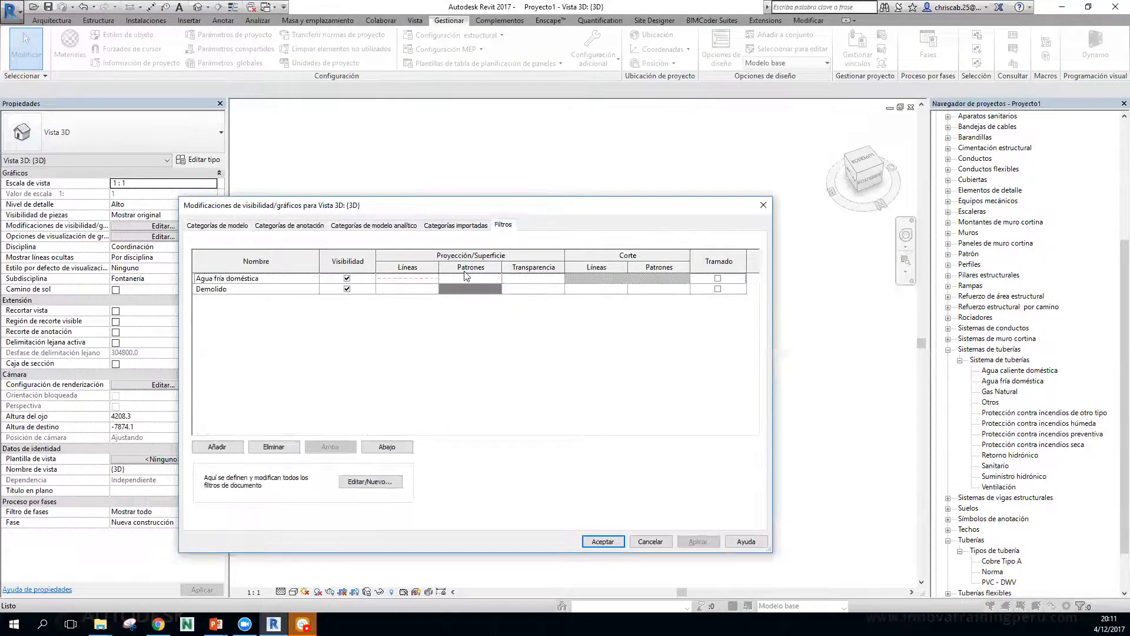
left_click(225, 451)
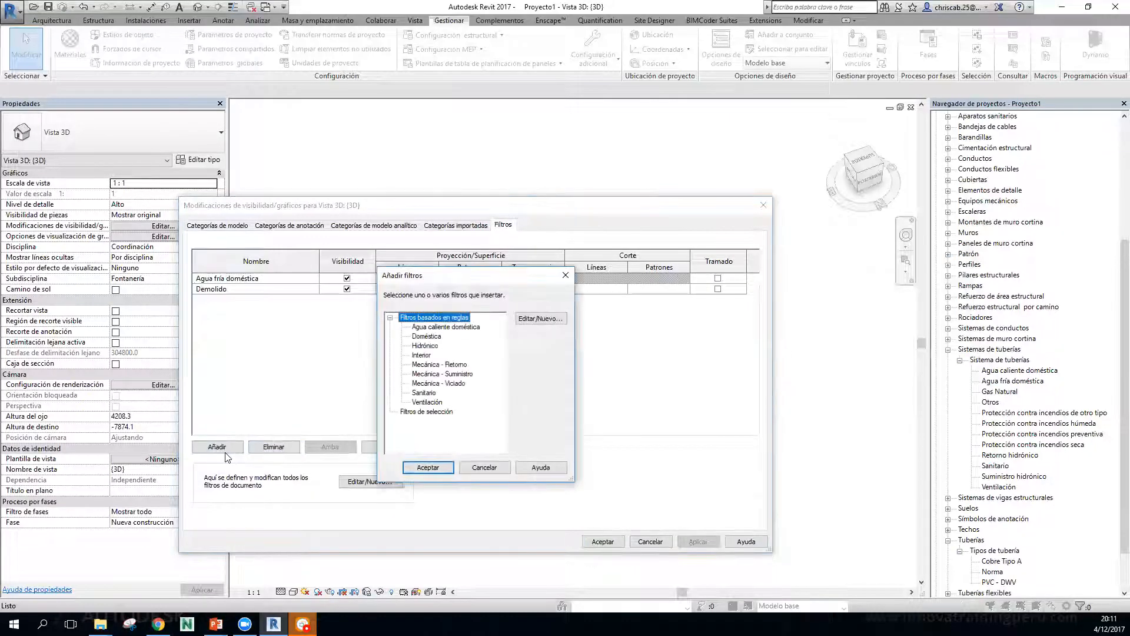
left_click(540, 319)
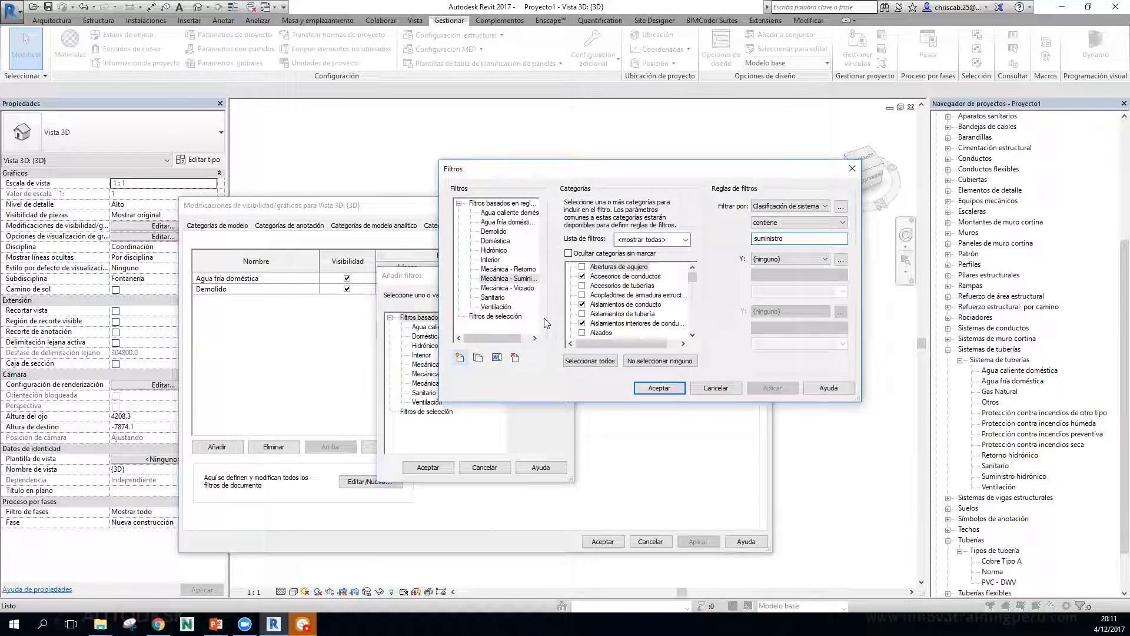
left_click(495, 234)
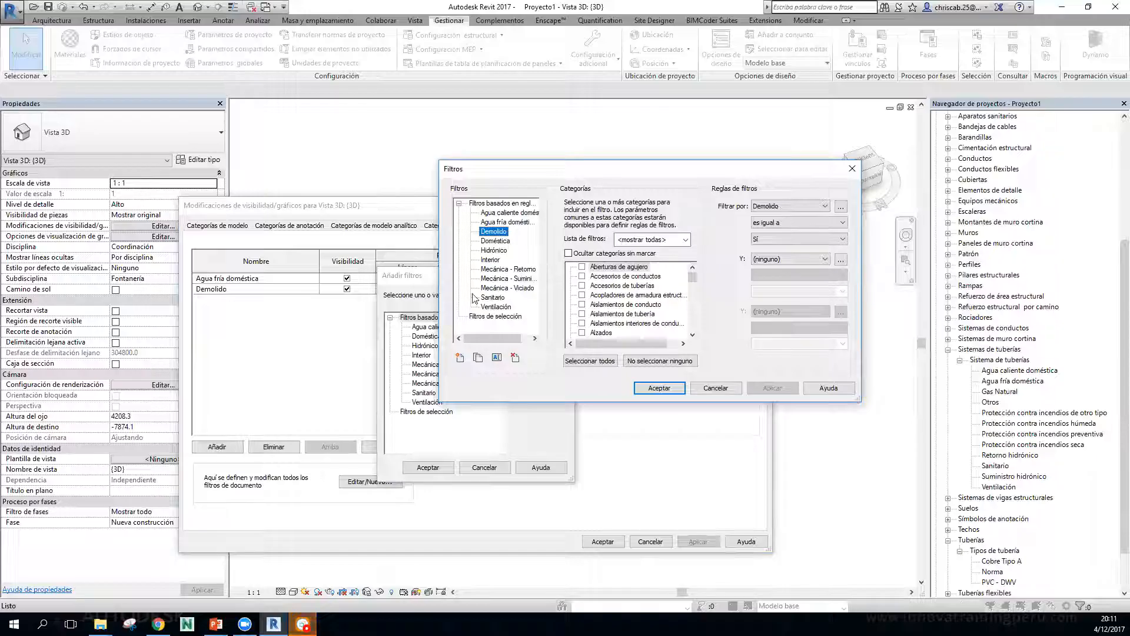
left_click(478, 357)
Rename the duplicated filter as No Demolido.
left_click(495, 242)
left_click(513, 242)
key("Left")
type("No")
key("End")
key("BackSpace")
key("BackSpace")
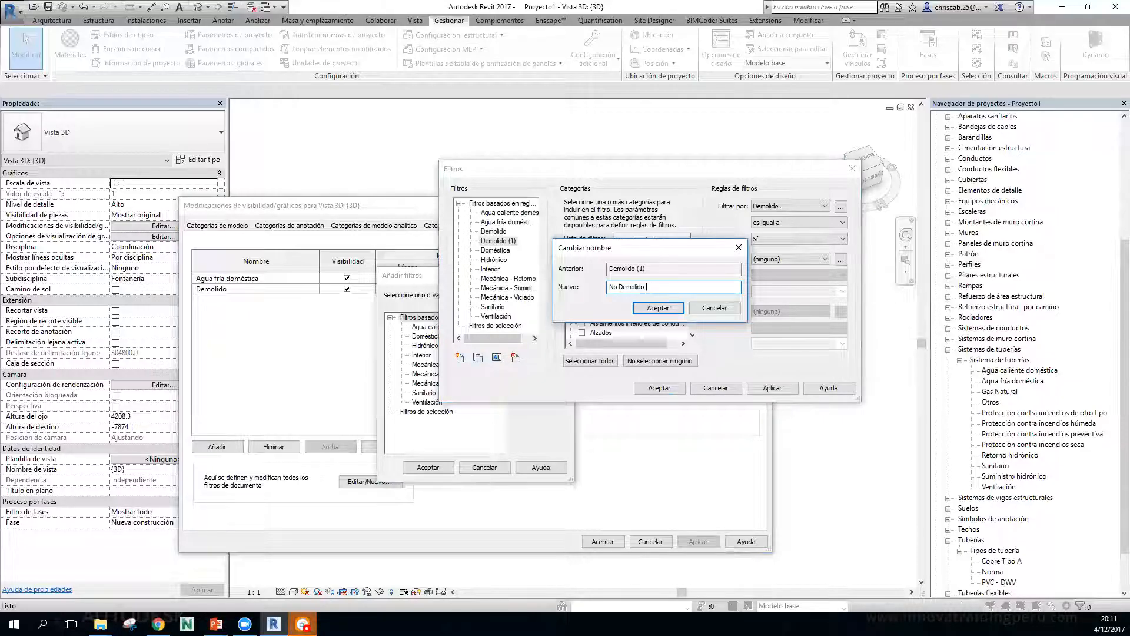
left_click(643, 312)
Set the No Demolido filter's rule to Demolido es igual a No and add the filter to the 3D view.
left_click_drag(692, 277, 695, 306)
left_click(795, 239)
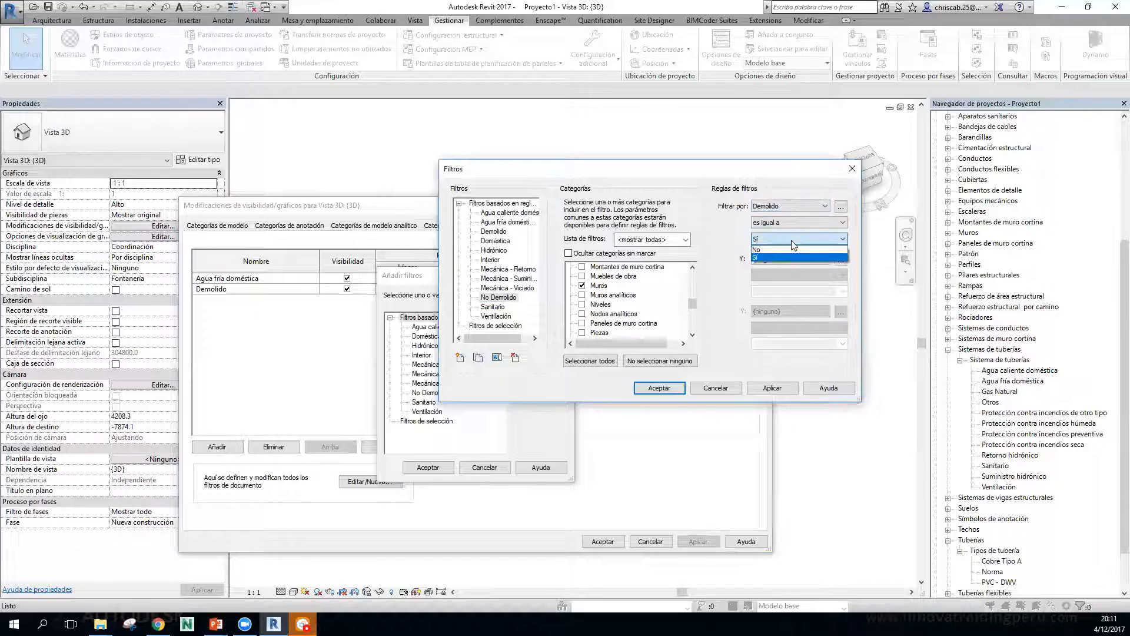
left_click(794, 259)
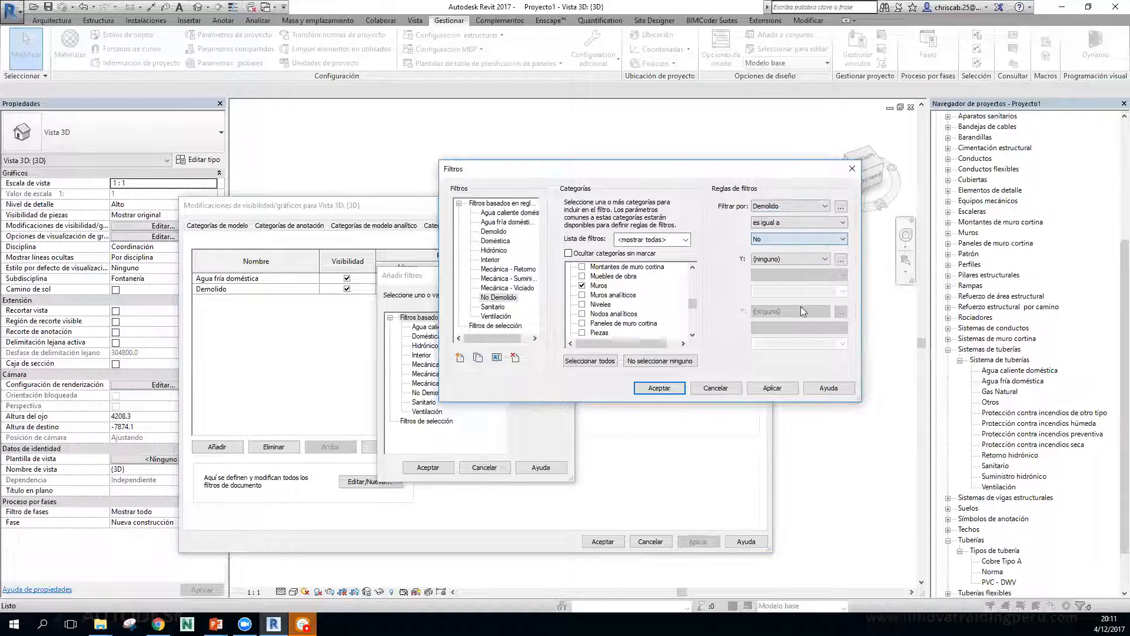
left_click(773, 388)
left_click(669, 385)
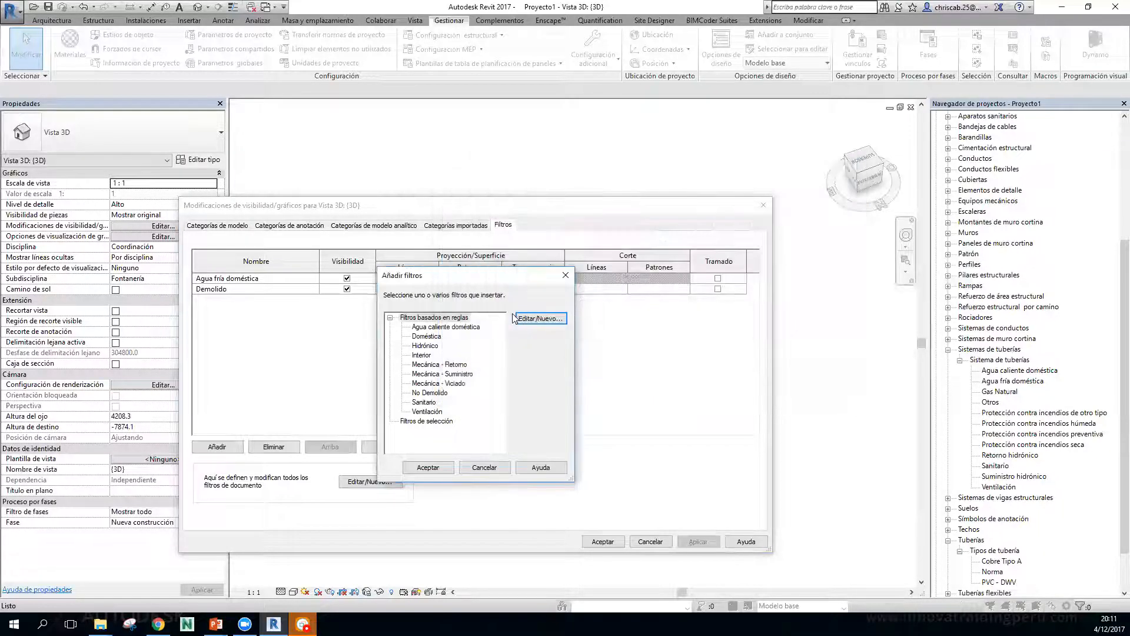
left_click(430, 393)
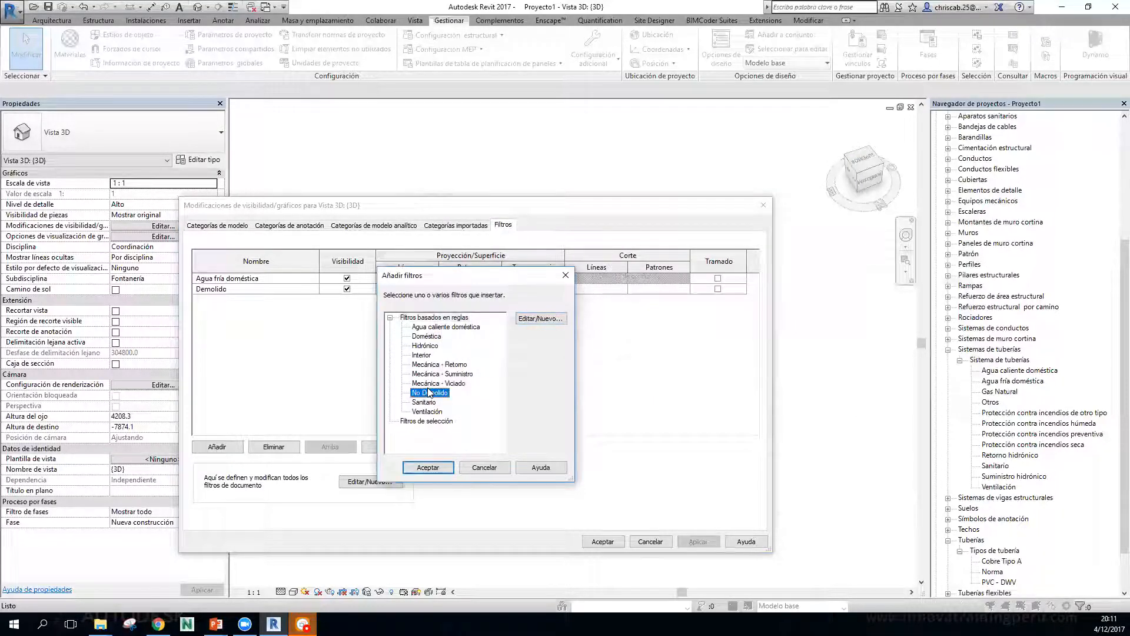
left_click(441, 469)
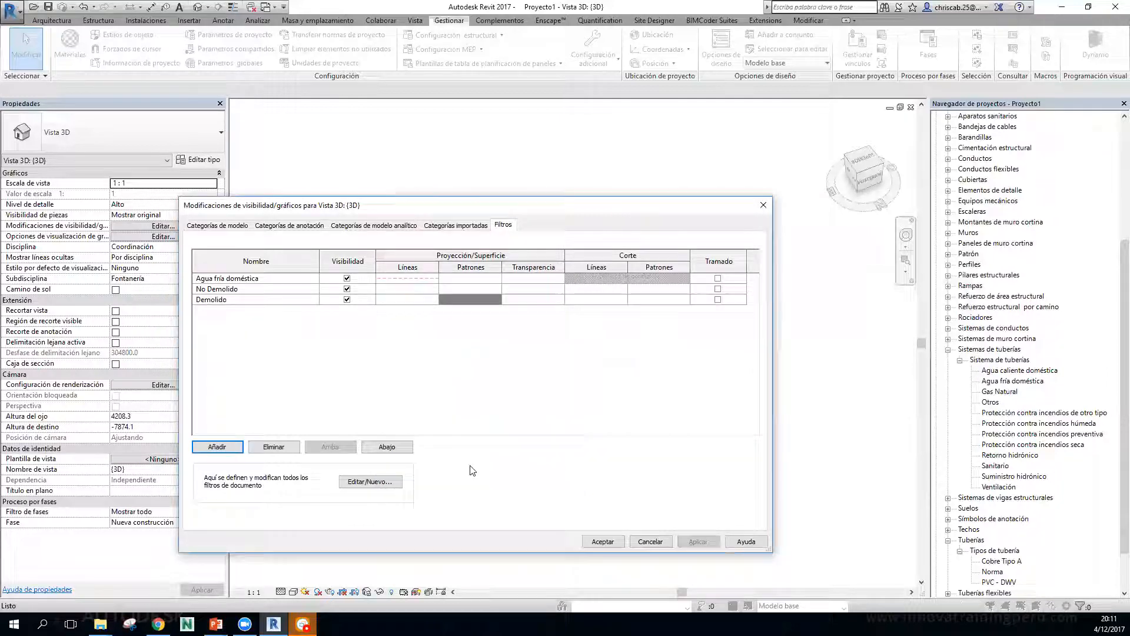
Override the No Demolido filter's projection/surface pattern with a diagonal hatch in orange RGB 255-128-064.
left_click(443, 291)
left_click(470, 288)
left_click(844, 317)
left_click(753, 261)
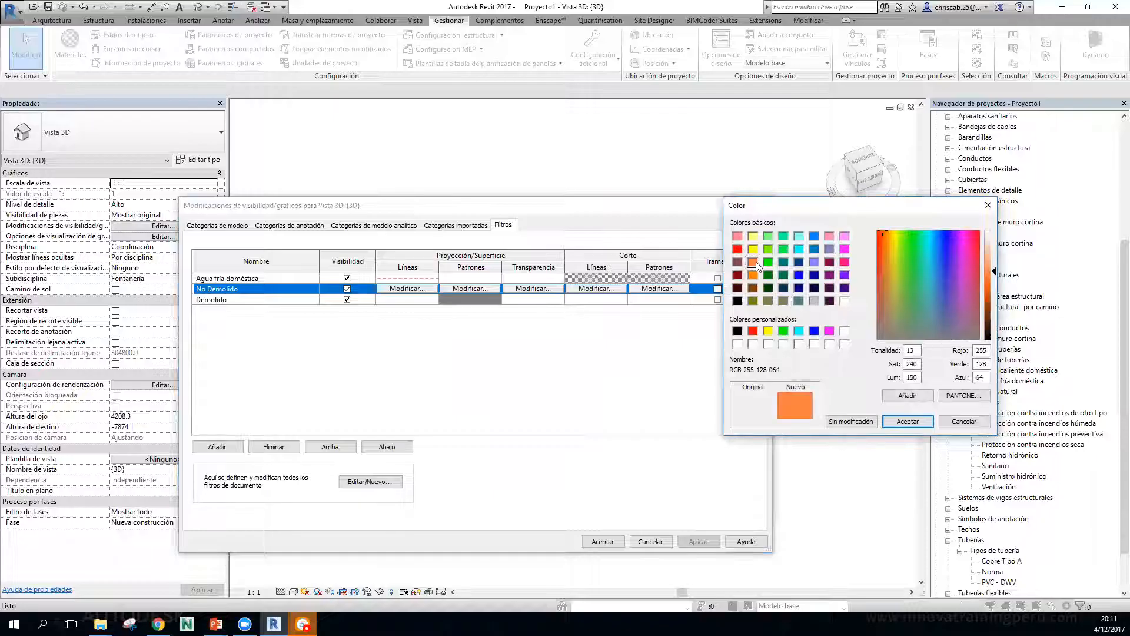
left_click(908, 421)
left_click(918, 336)
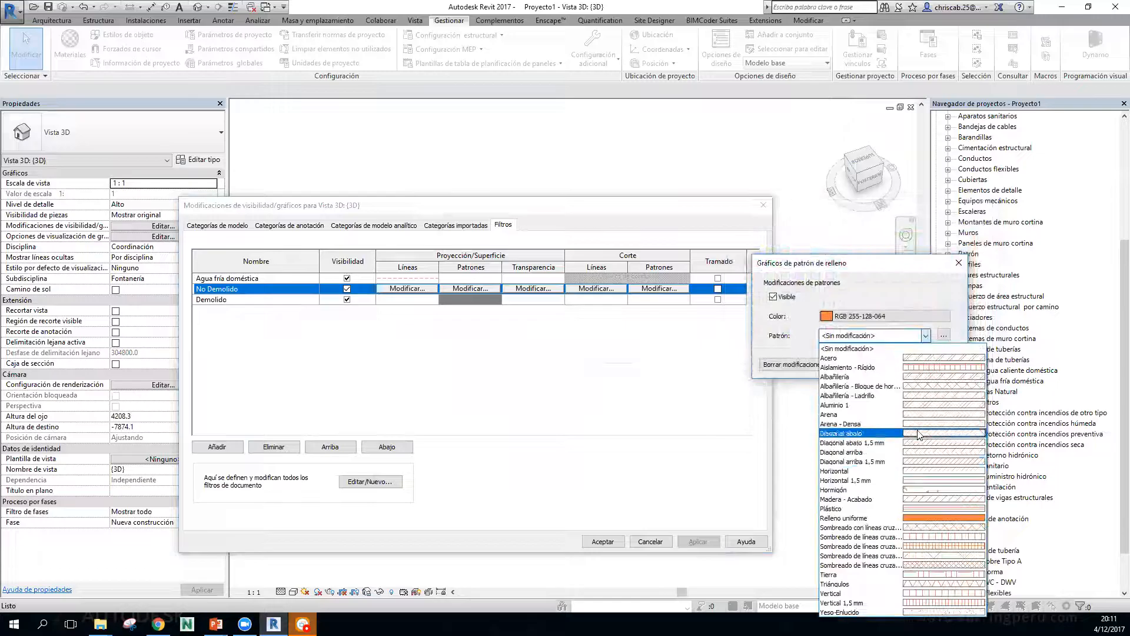
left_click(928, 453)
left_click(889, 365)
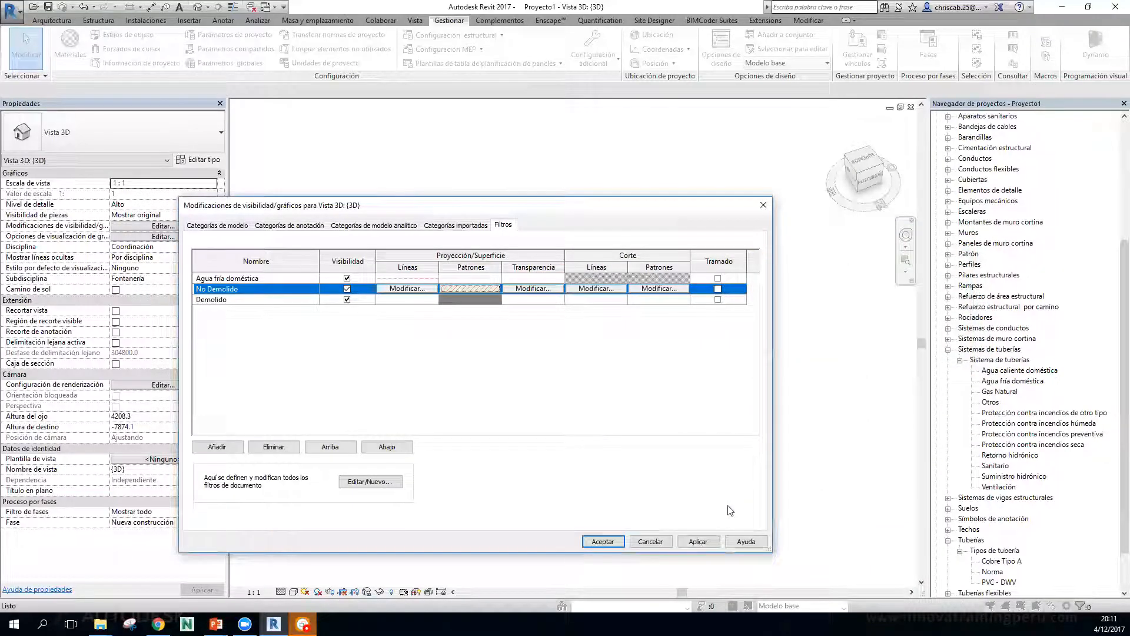
Apply the filter overrides to the 3D view and examine the hatch on the walls not marked as Demolido.
left_click(699, 543)
left_click(602, 541)
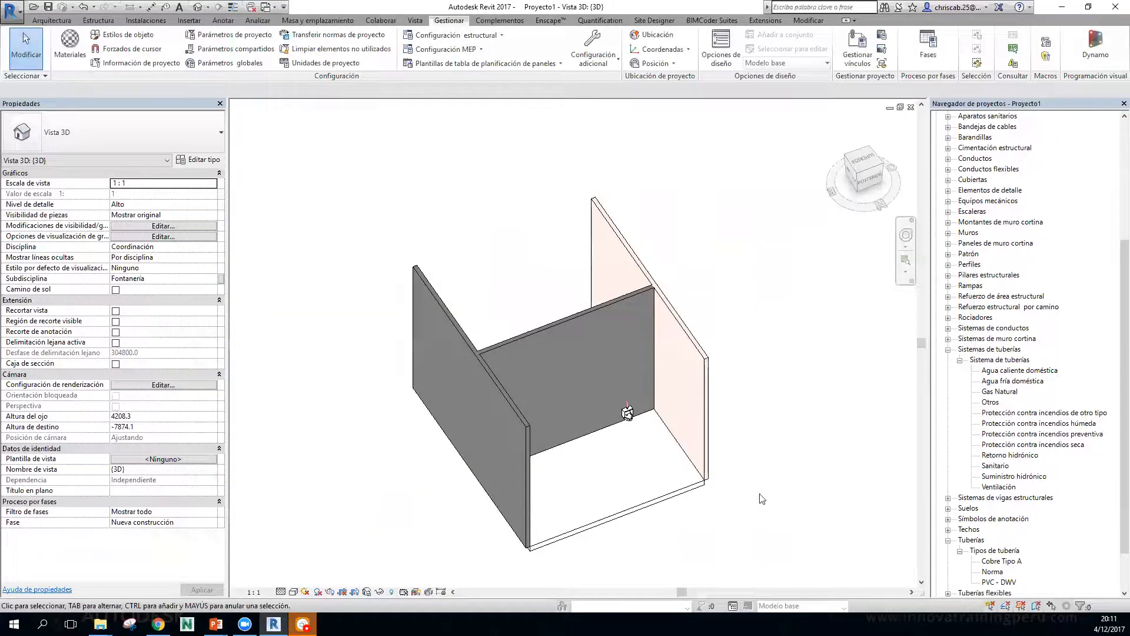
scroll(783, 346, "up", 6)
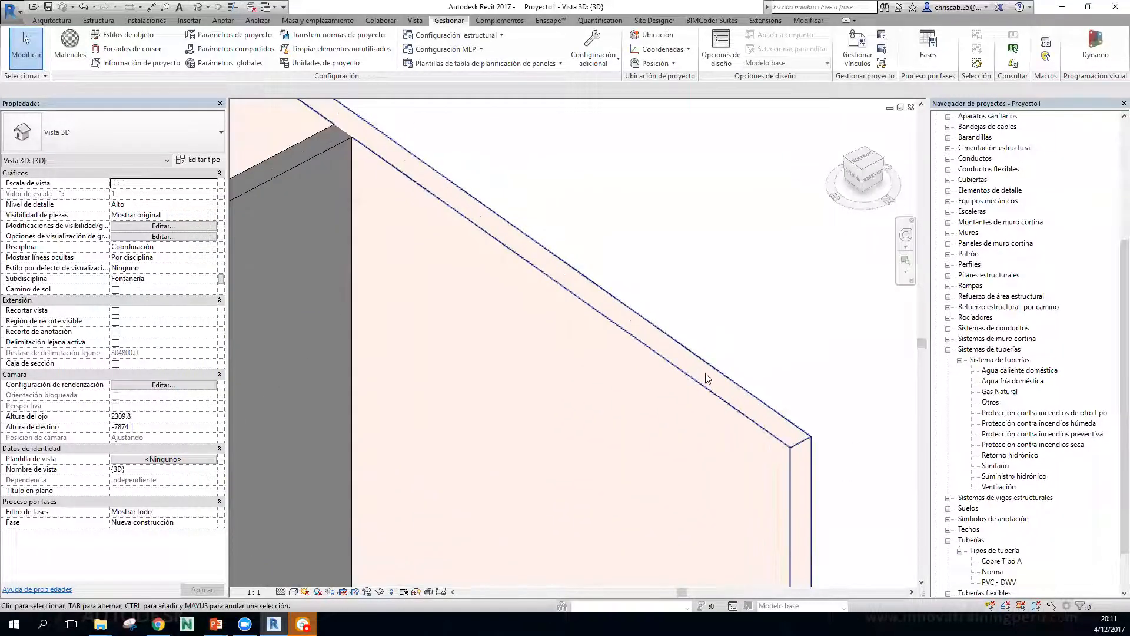
scroll(715, 388, "up", 3)
middle_click_drag(730, 380, 746, 278)
scroll(746, 278, "down", 3)
scroll(745, 354, "up", 5)
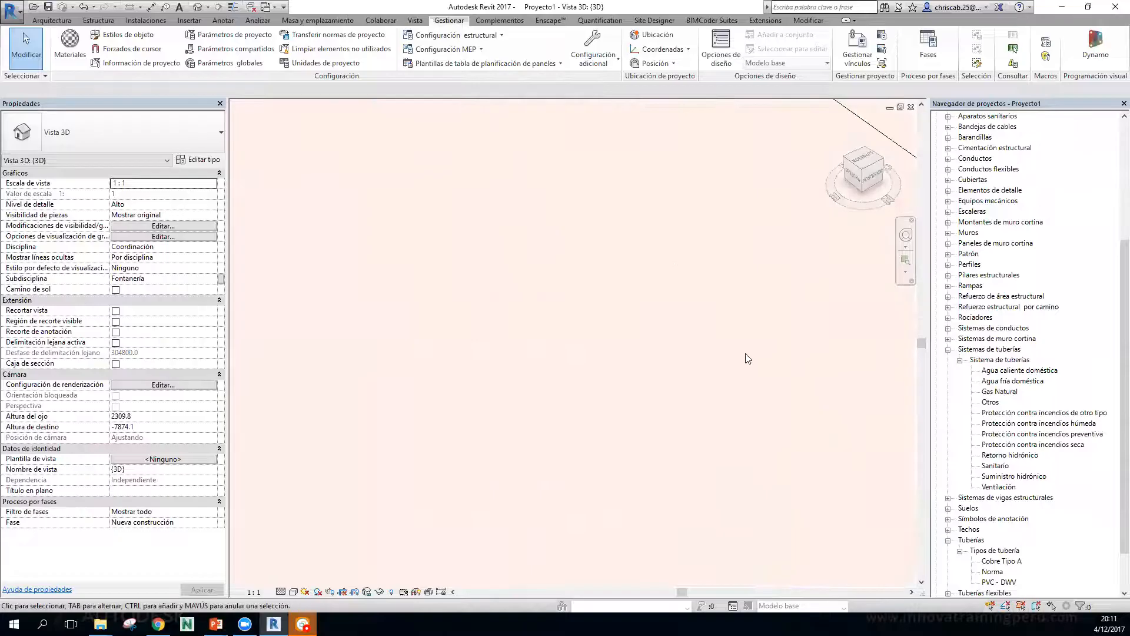
scroll(747, 359, "down", 6)
middle_click_drag(745, 361, 624, 439, "shift")
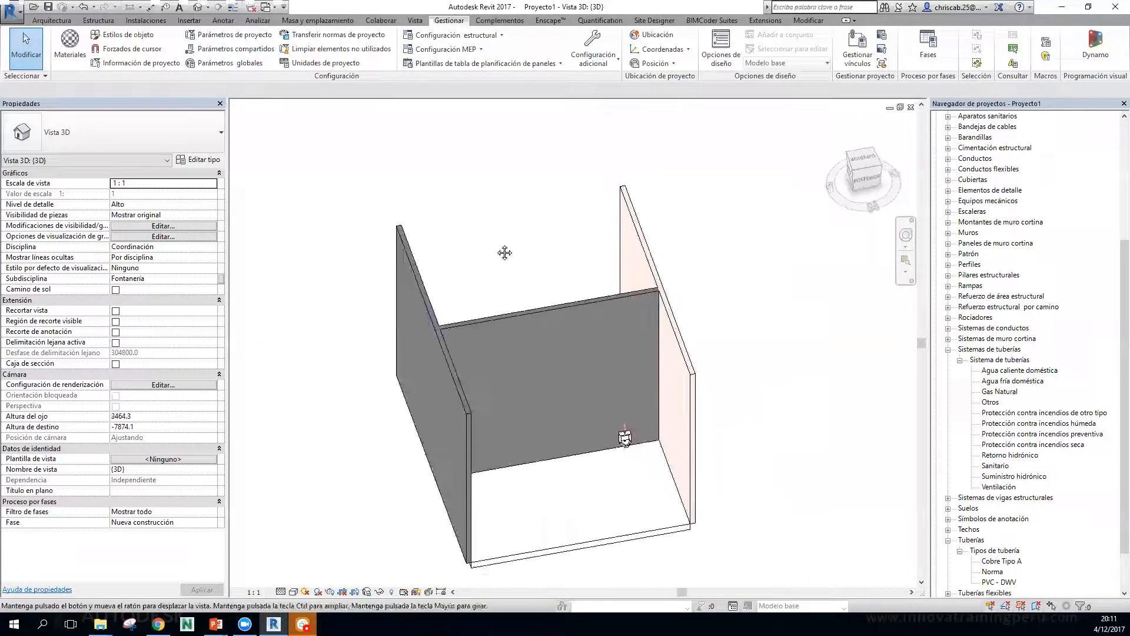
Turn off the Demolido parameter of the grey outer wall opposite the hatched wall.
middle_click_drag(504, 253, 573, 226)
left_click(500, 353)
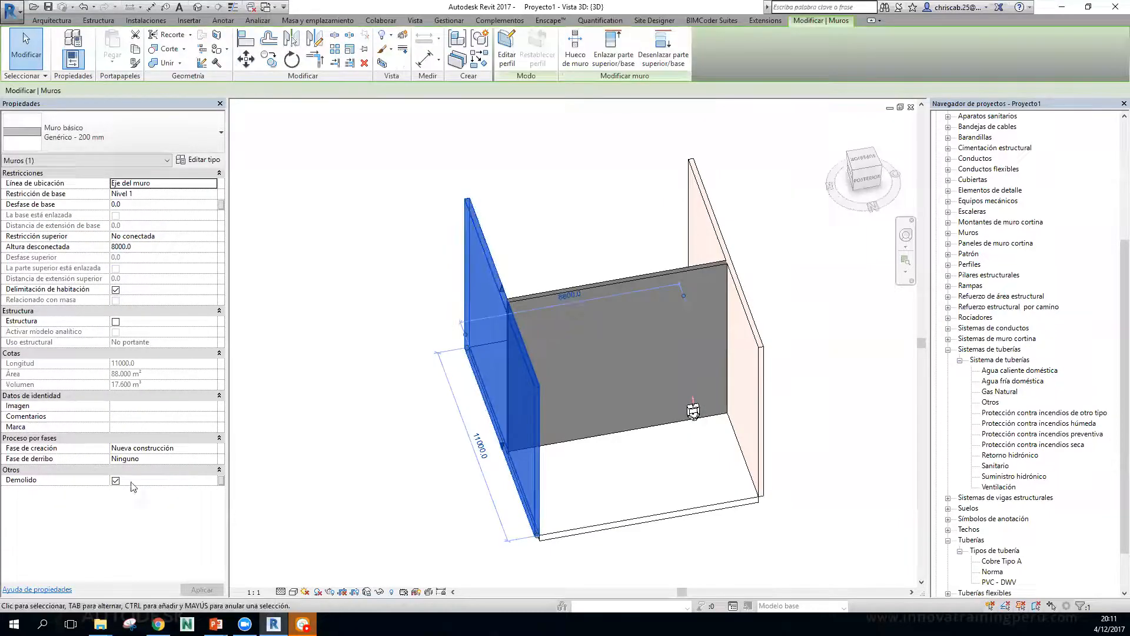
left_click(389, 445)
middle_click_drag(694, 411, 796, 386, "shift")
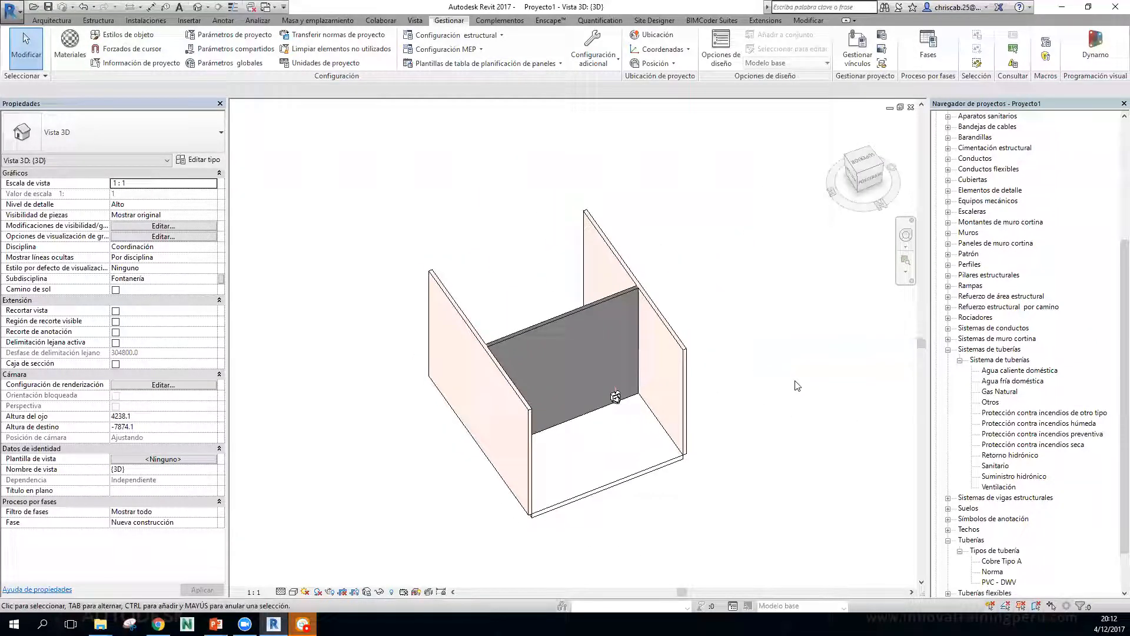
Turn off the Demolido filter's visibility in the 3D view's visibility and graphics overrides.
scroll(724, 361, "up", 2)
key("v")
key("v")
left_click(502, 226)
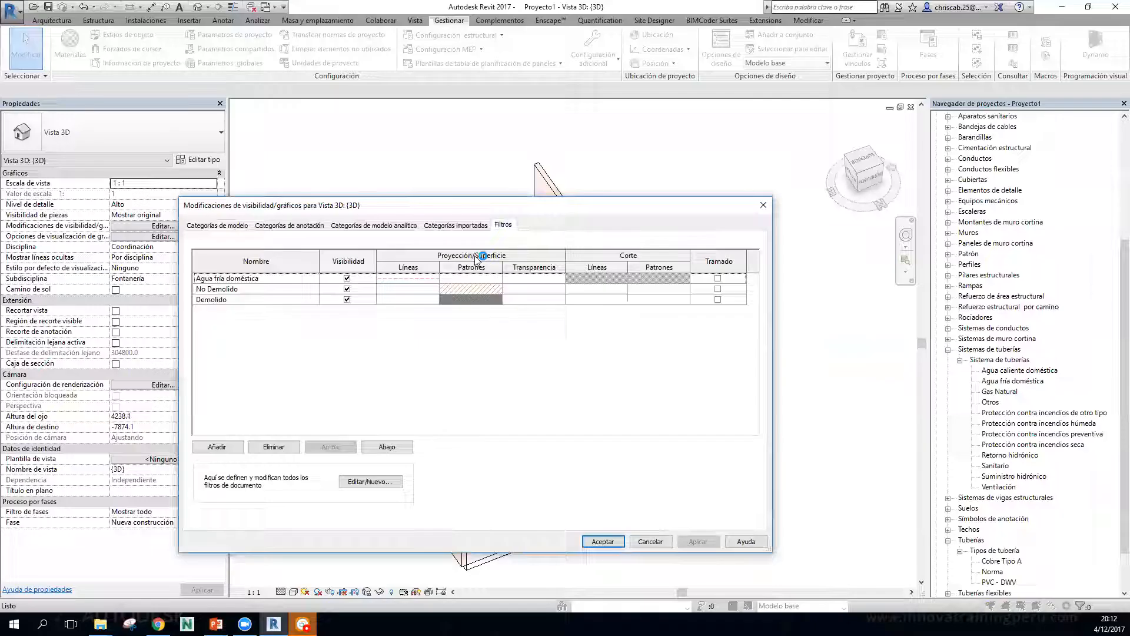
left_click(347, 299)
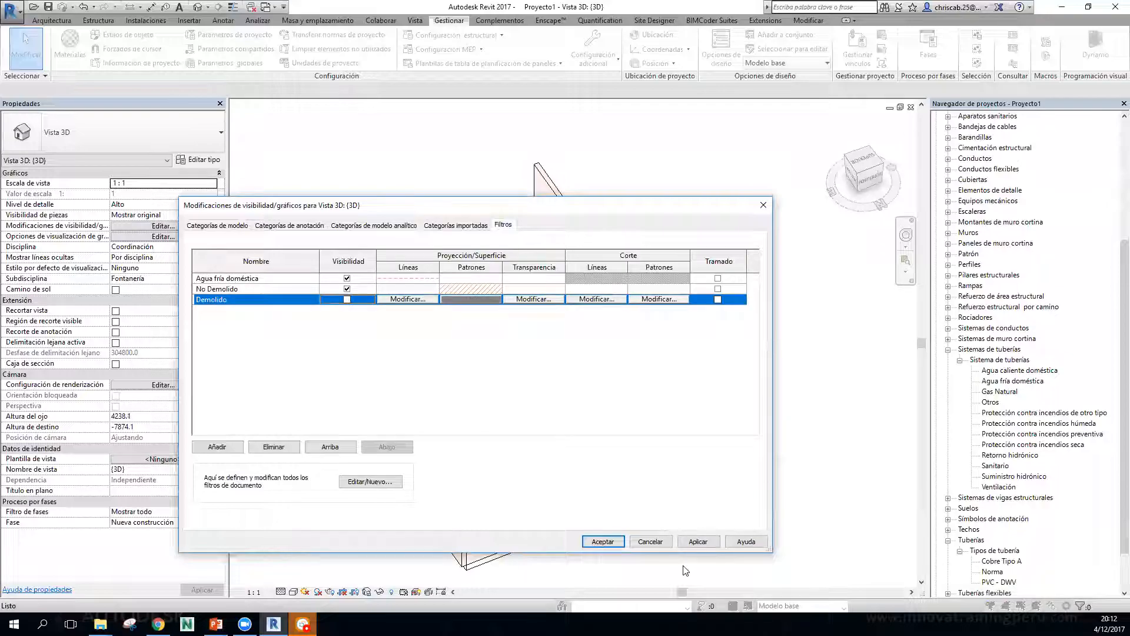
left_click(603, 541)
middle_click_drag(703, 498, 710, 438, "shift")
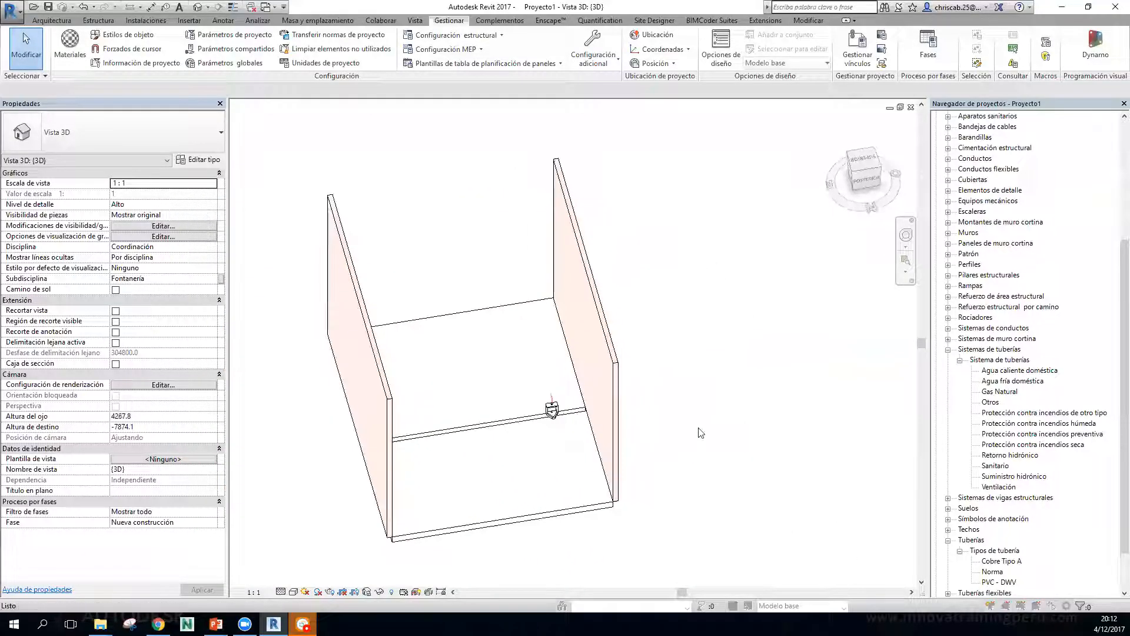
Turn the Demolido filter's visibility back on and hide the No Demolido filter in the 3D view.
key("v")
key("g")
left_click(504, 225)
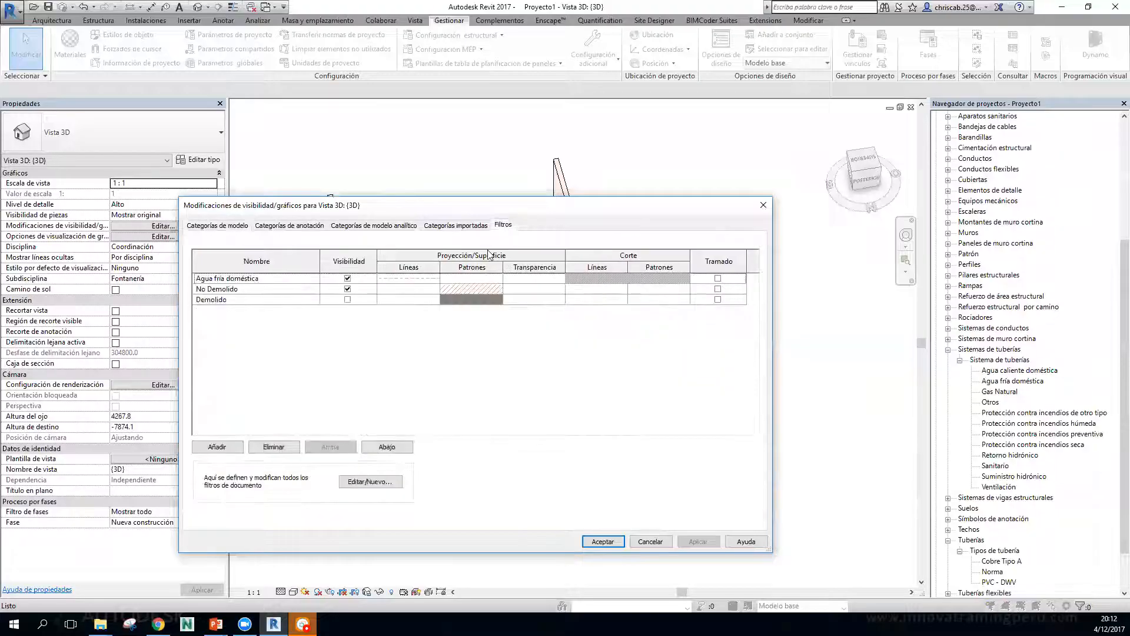
left_click(347, 299)
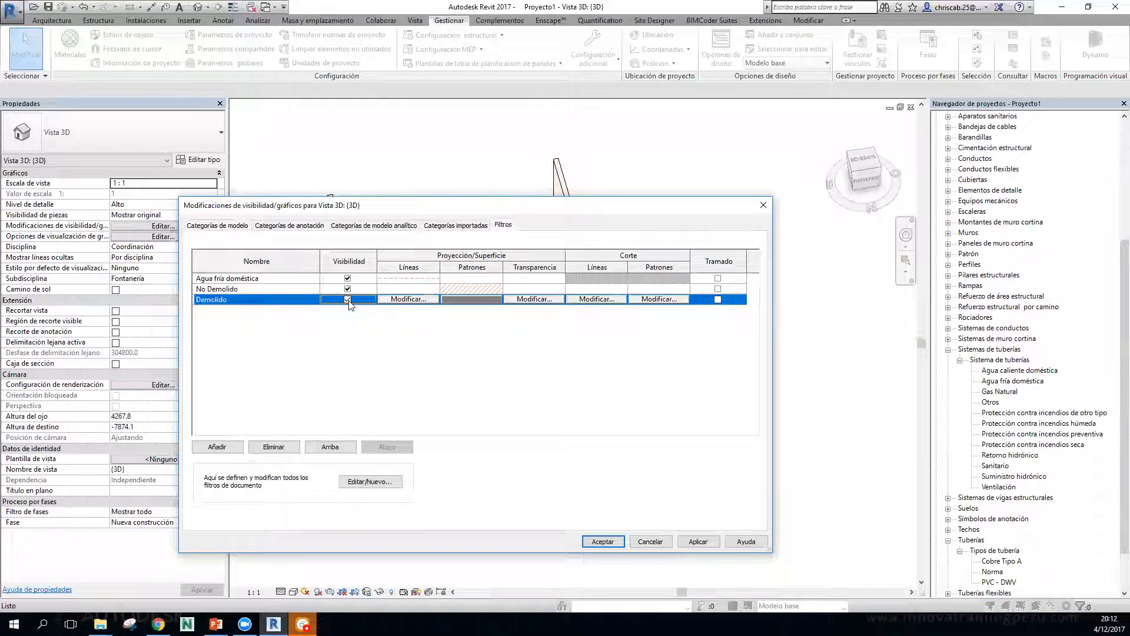
left_click(347, 288)
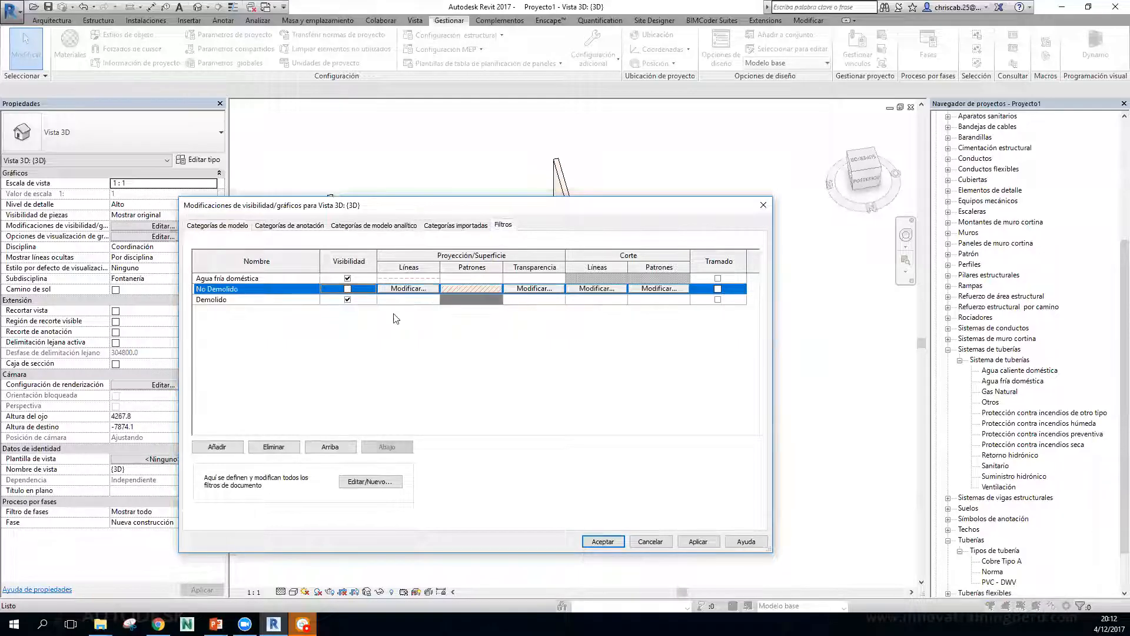
left_click(604, 542)
middle_click_drag(718, 482, 754, 506, "shift")
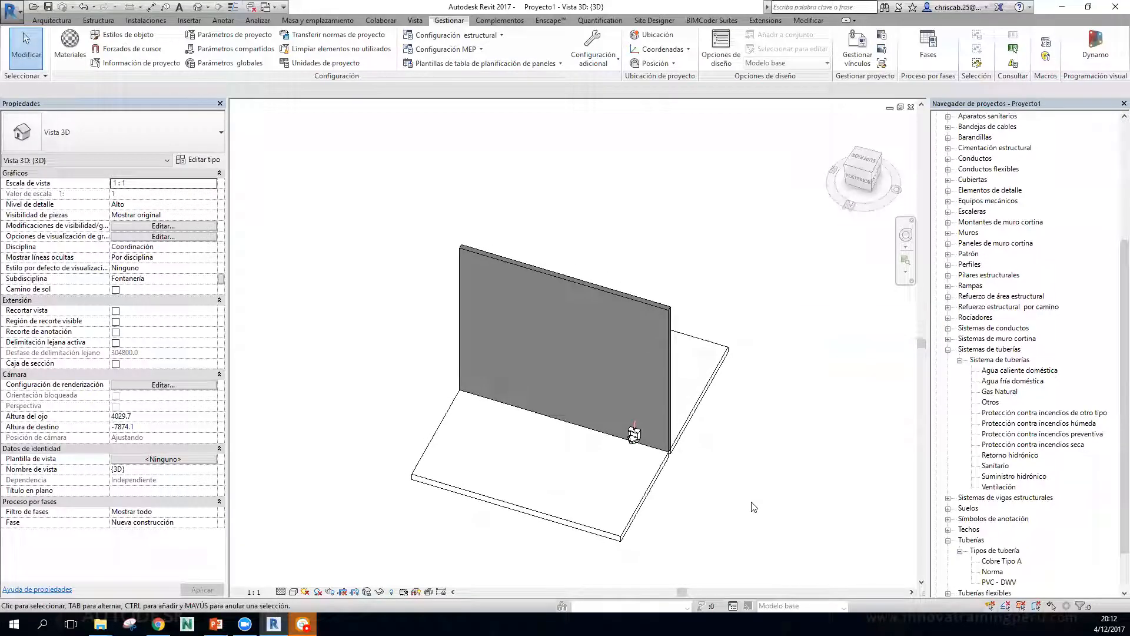